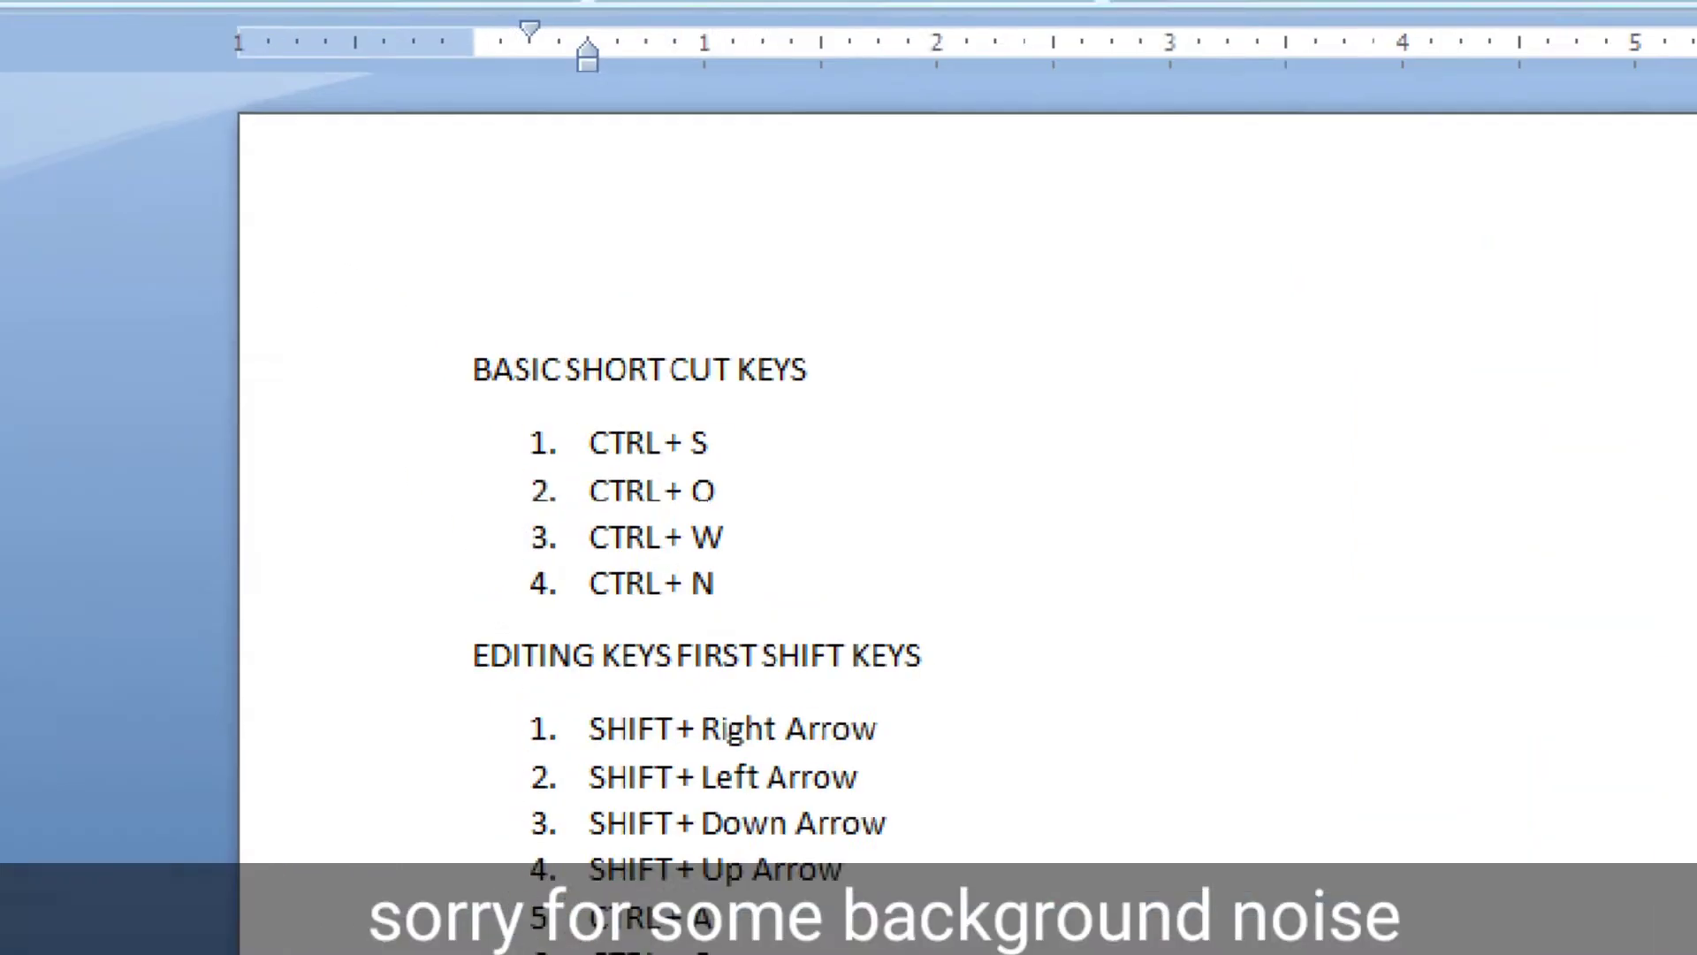
Step: Look through the lists of basic shortcut keys and editing keys in Document1
click(458, 346)
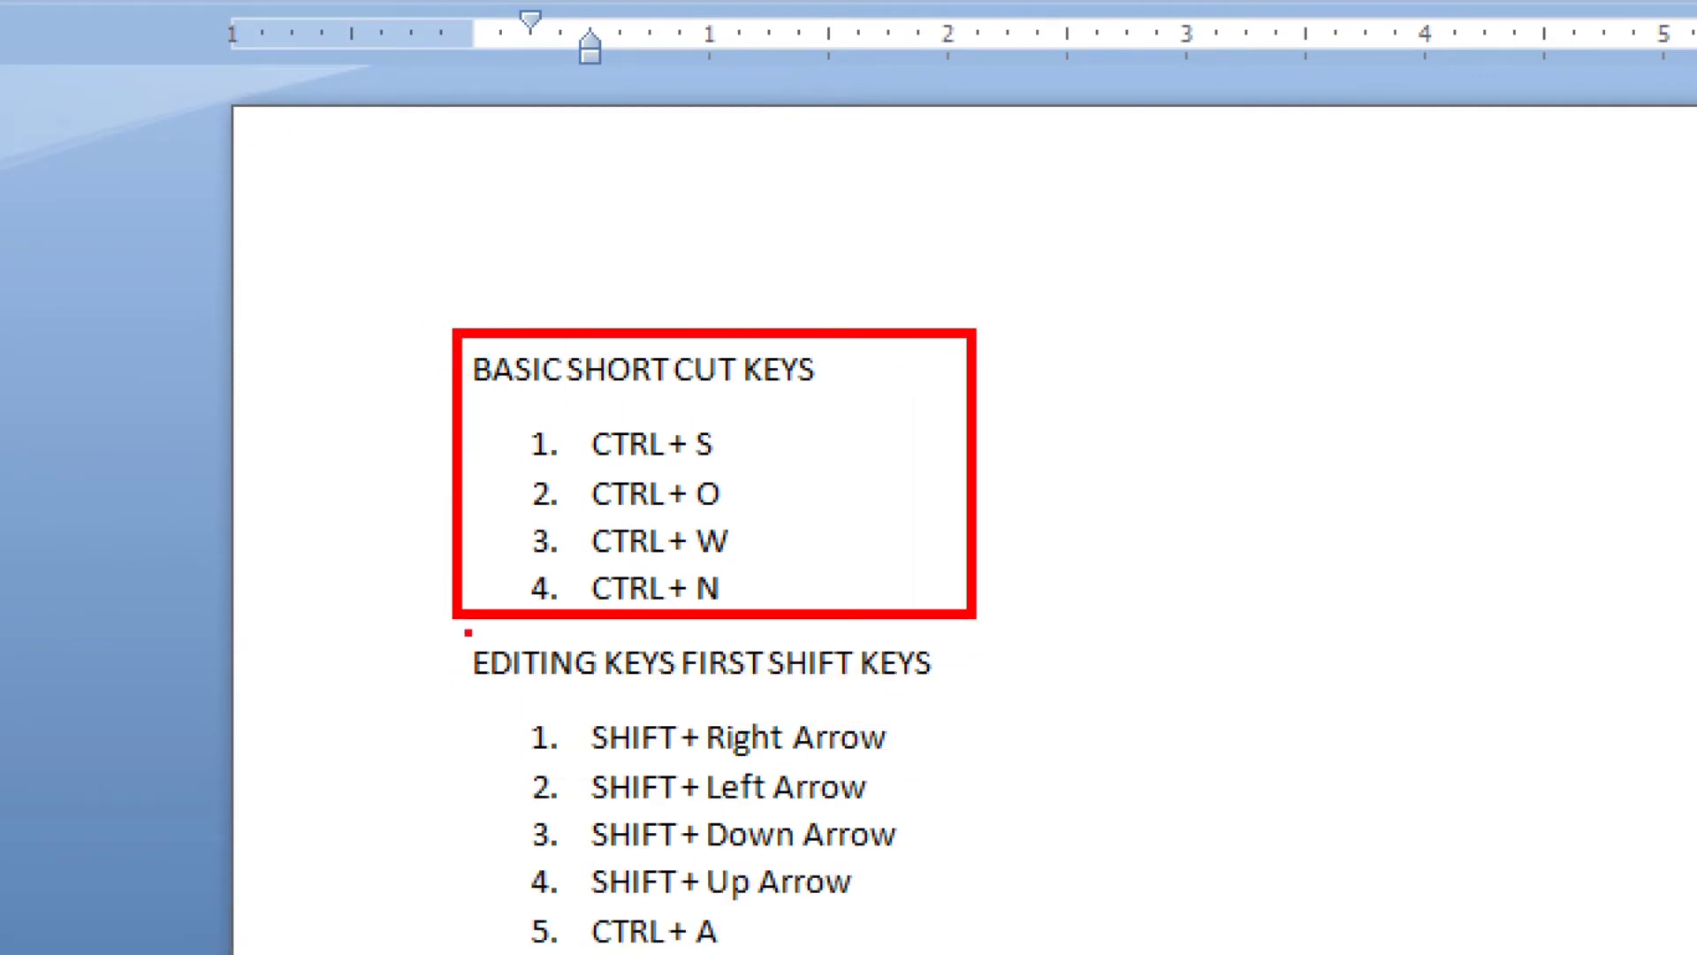
mouse_move(468, 633)
mouse_down()
mouse_move(559, 818)
mouse_move(932, 941)
mouse_move(1078, 768)
mouse_move(1021, 693)
mouse_up()
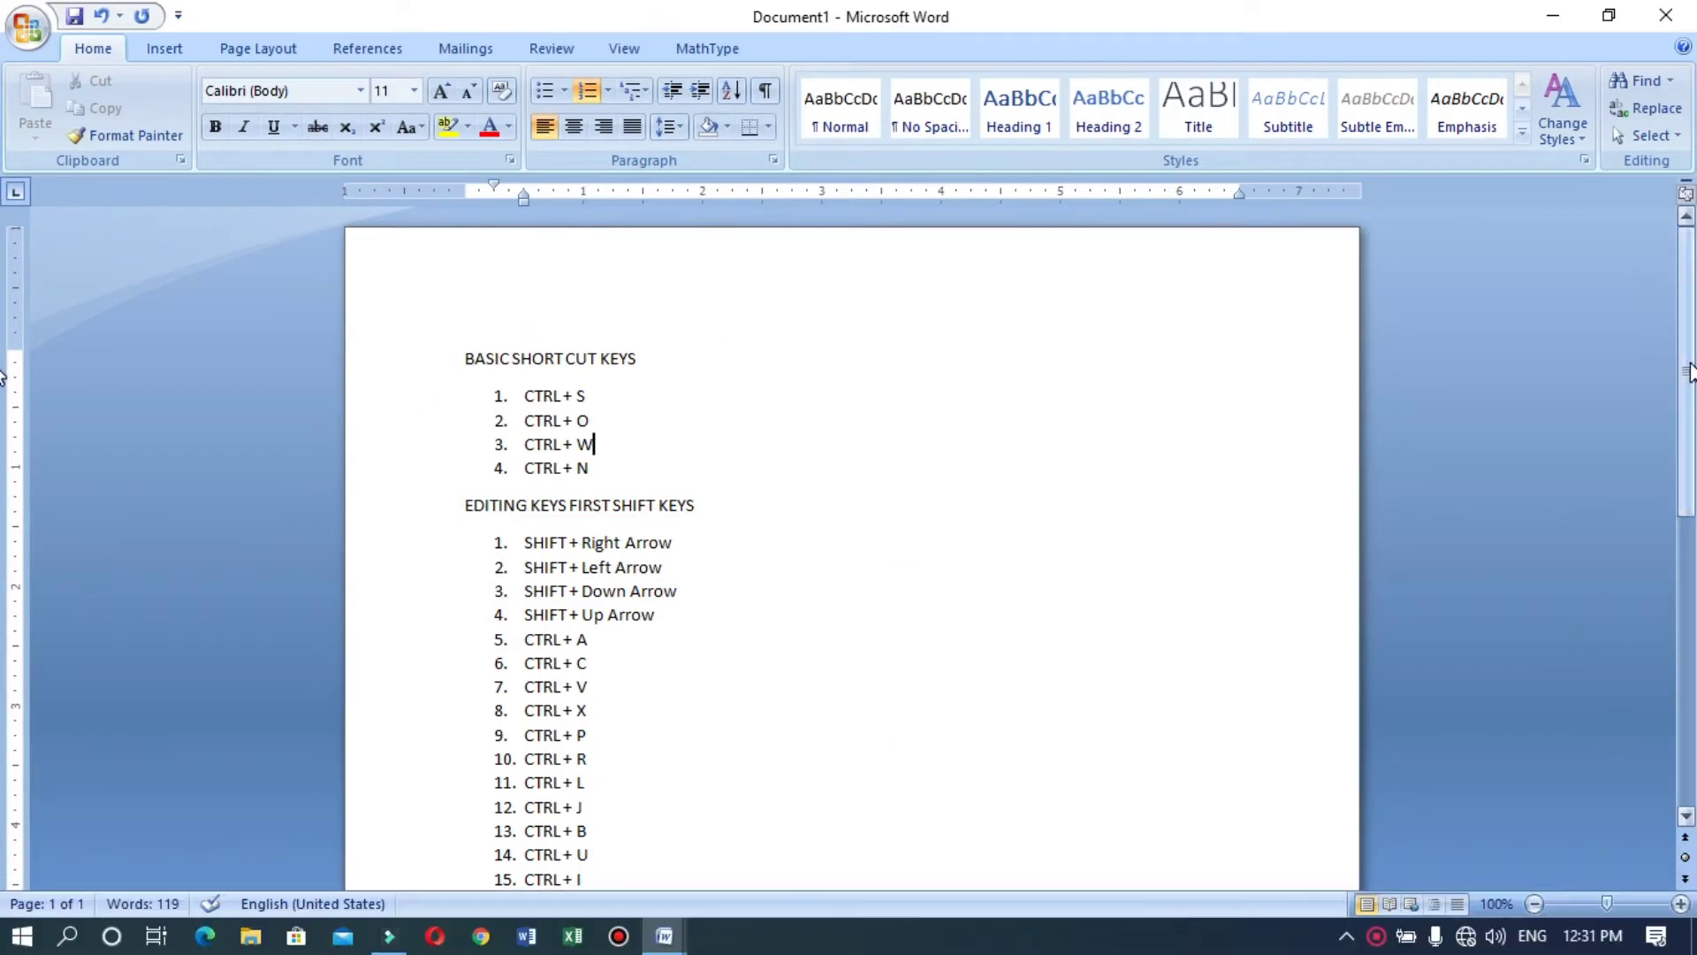
scroll(583, 443, down, 4)
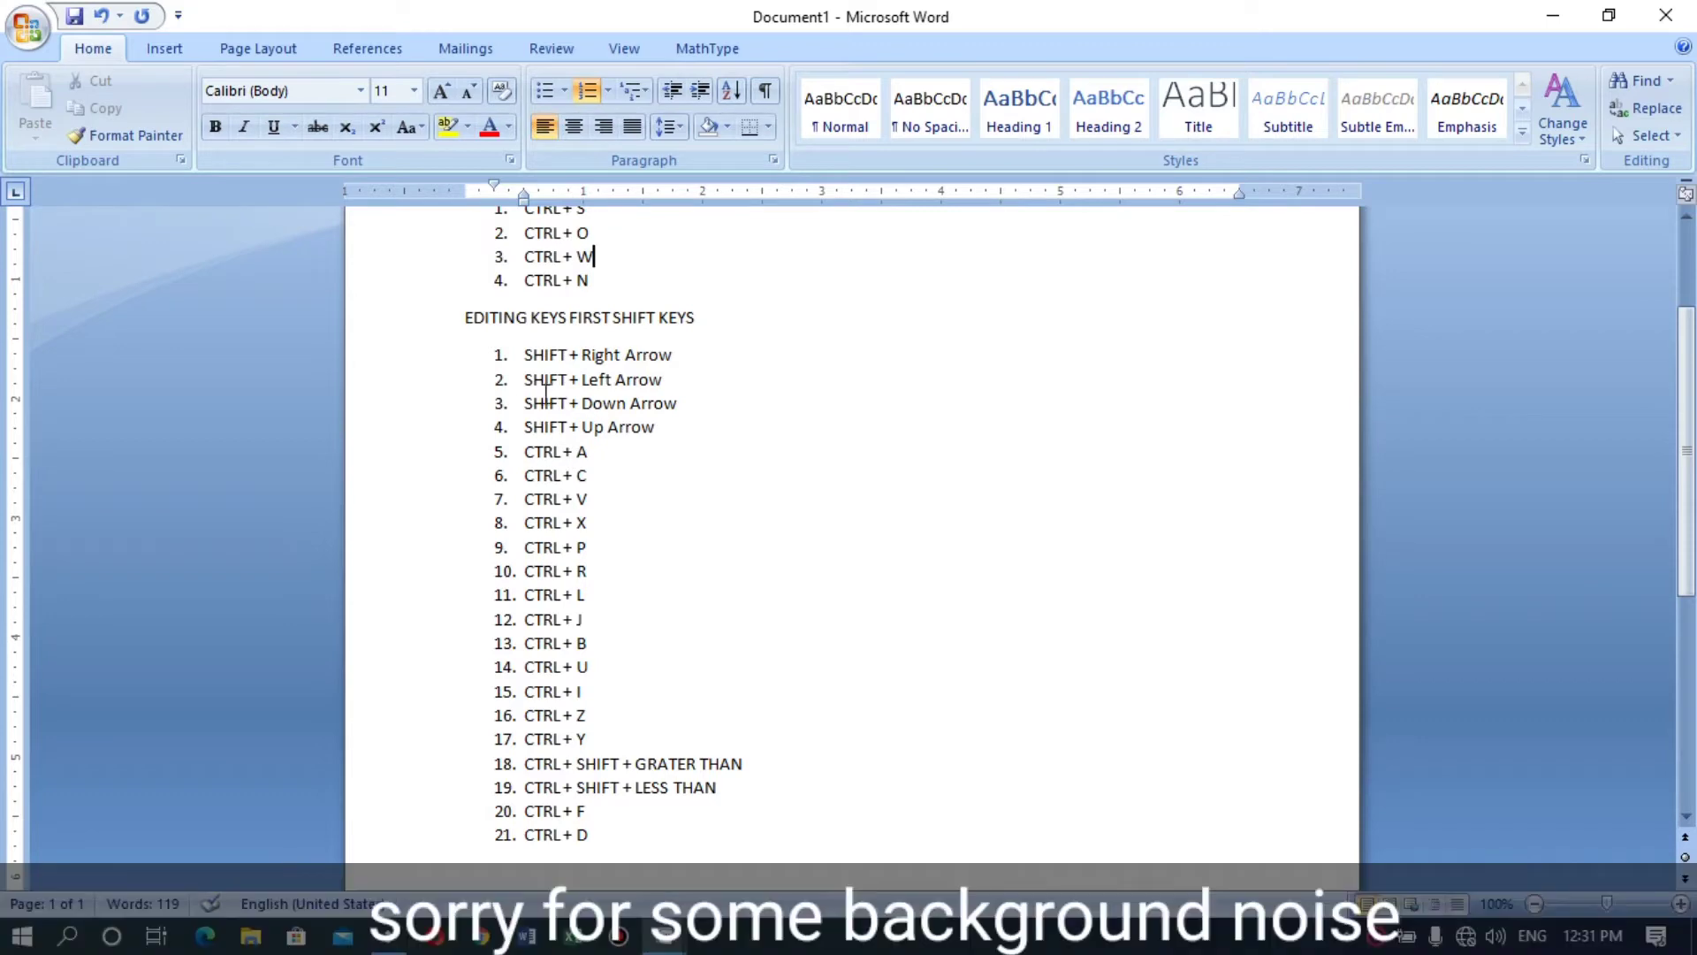
scroll(1685, 442, up, 4)
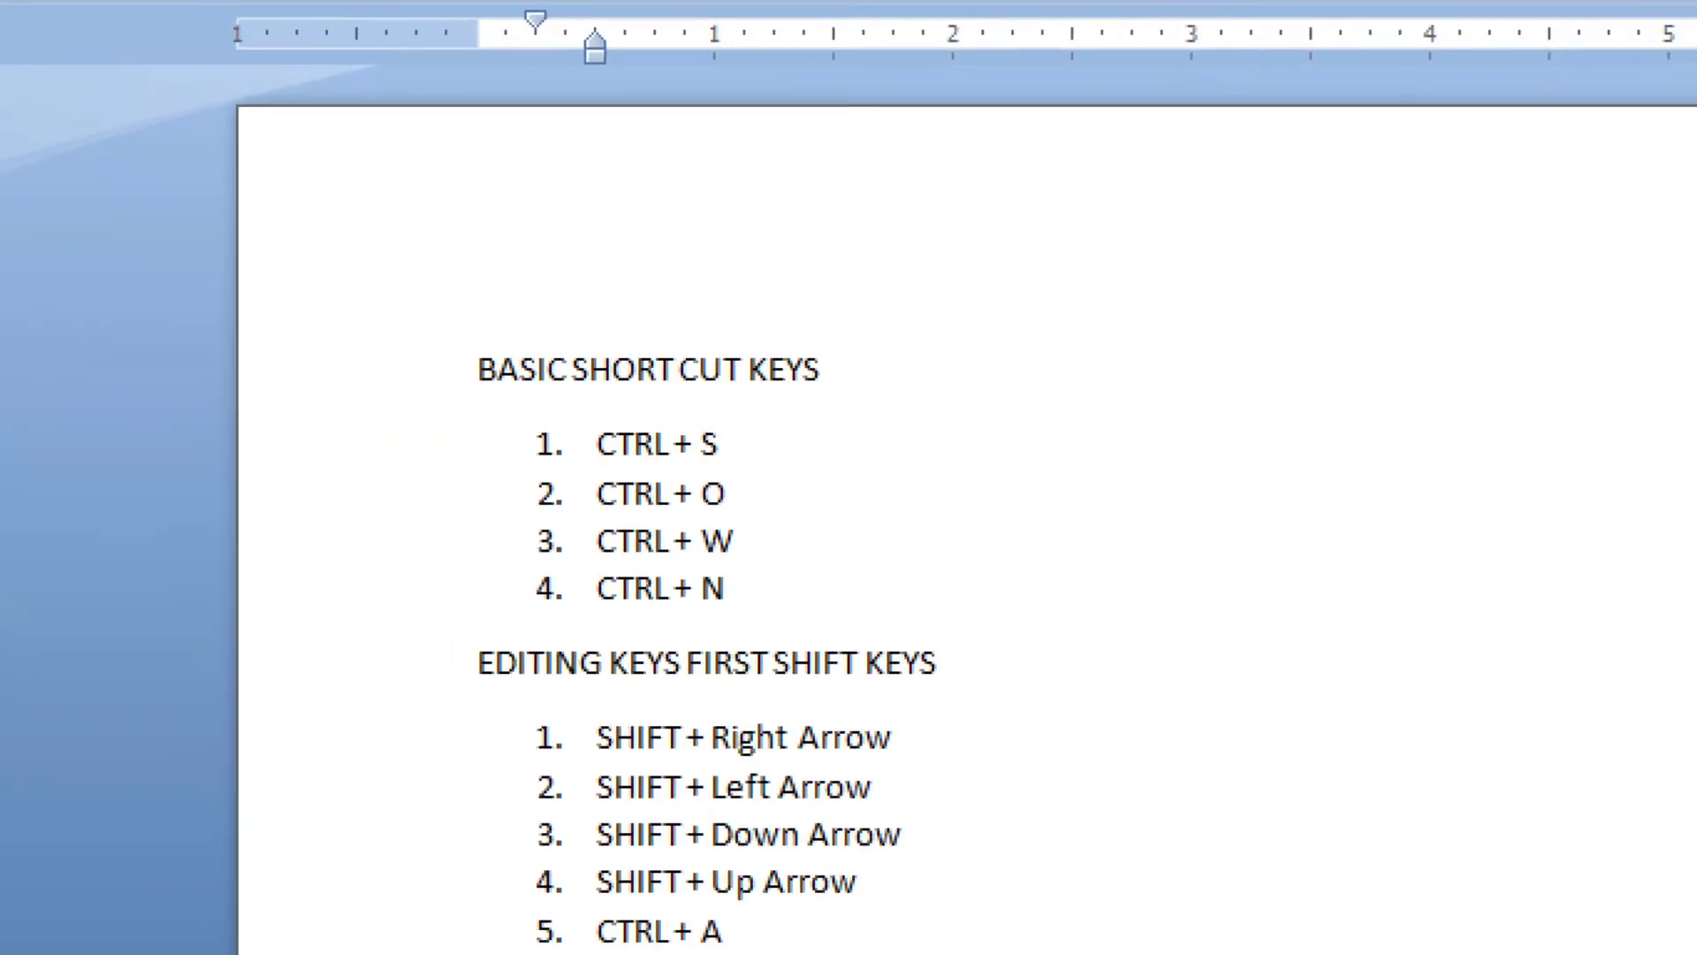
click(451, 348)
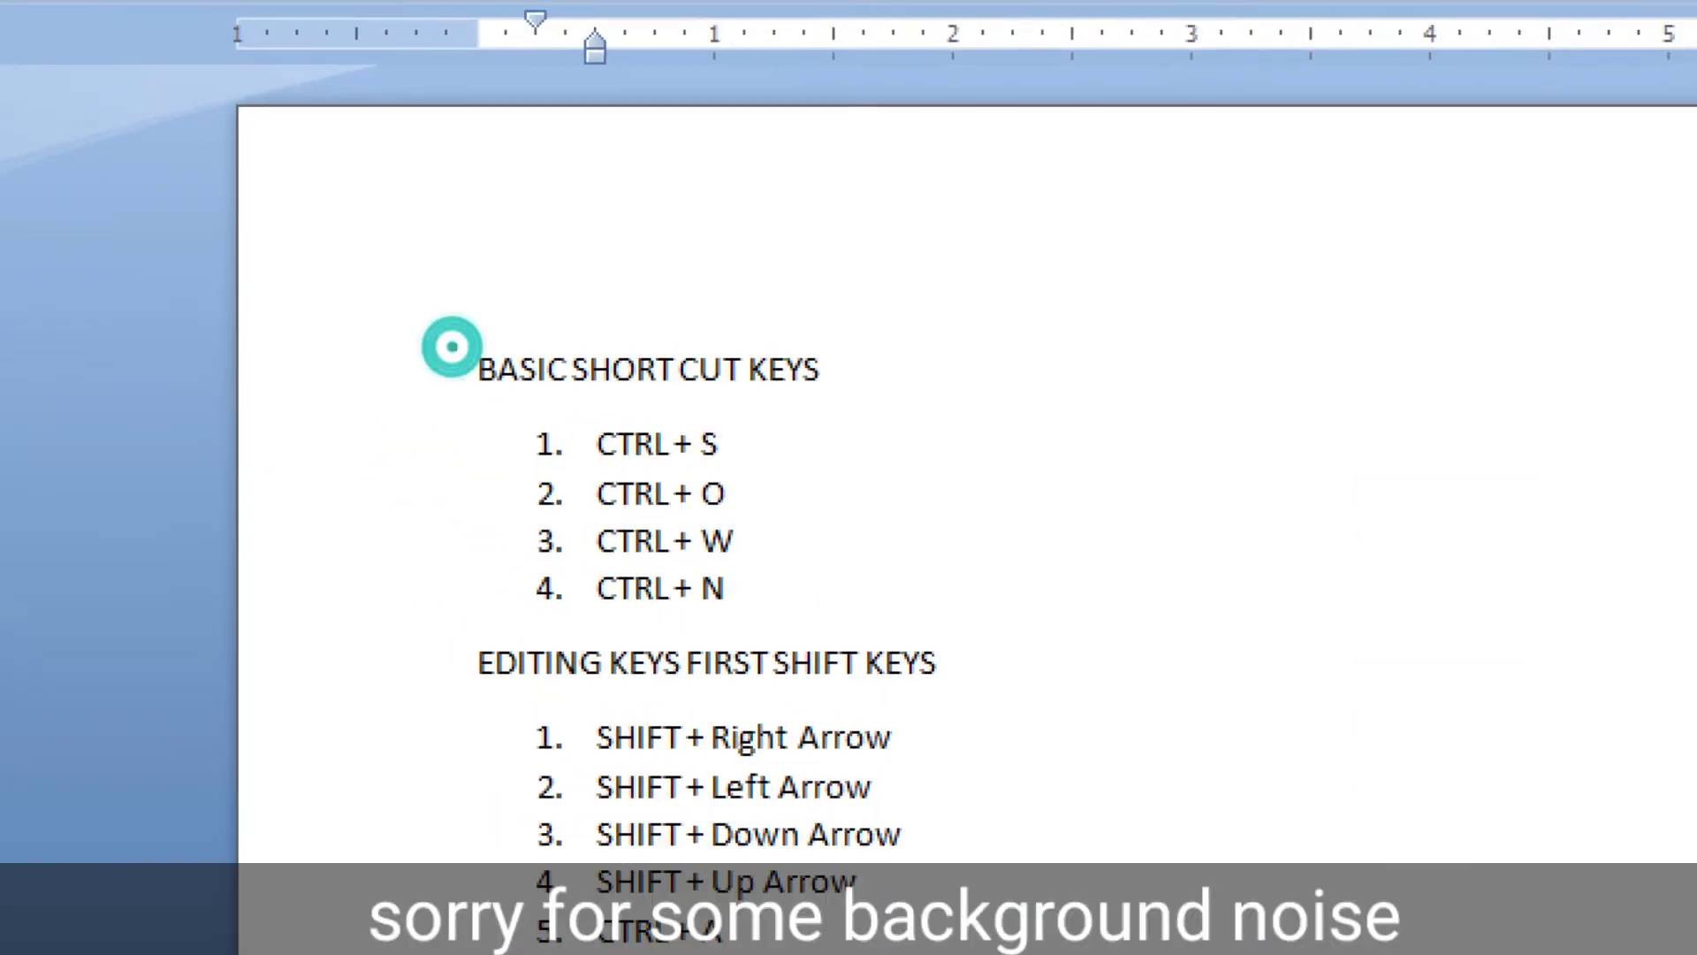
mouse_move(534, 396)
mouse_down()
mouse_move(631, 488)
mouse_move(803, 467)
mouse_up()
drag(510, 460, 791, 532)
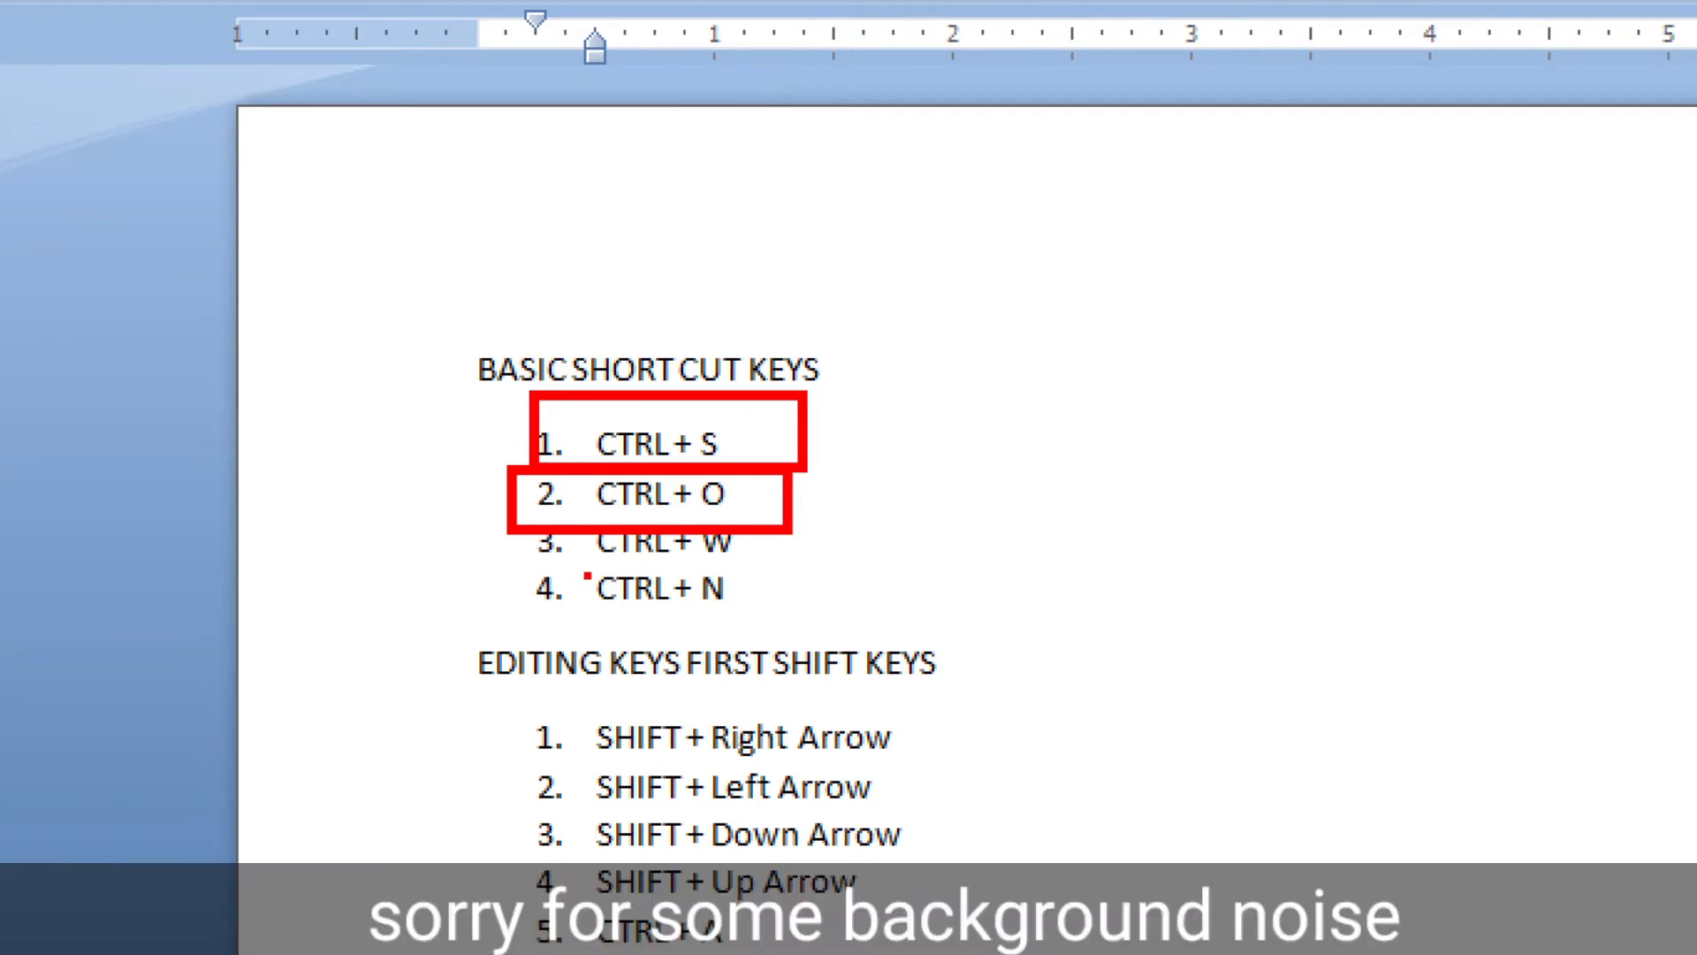
key(Escape)
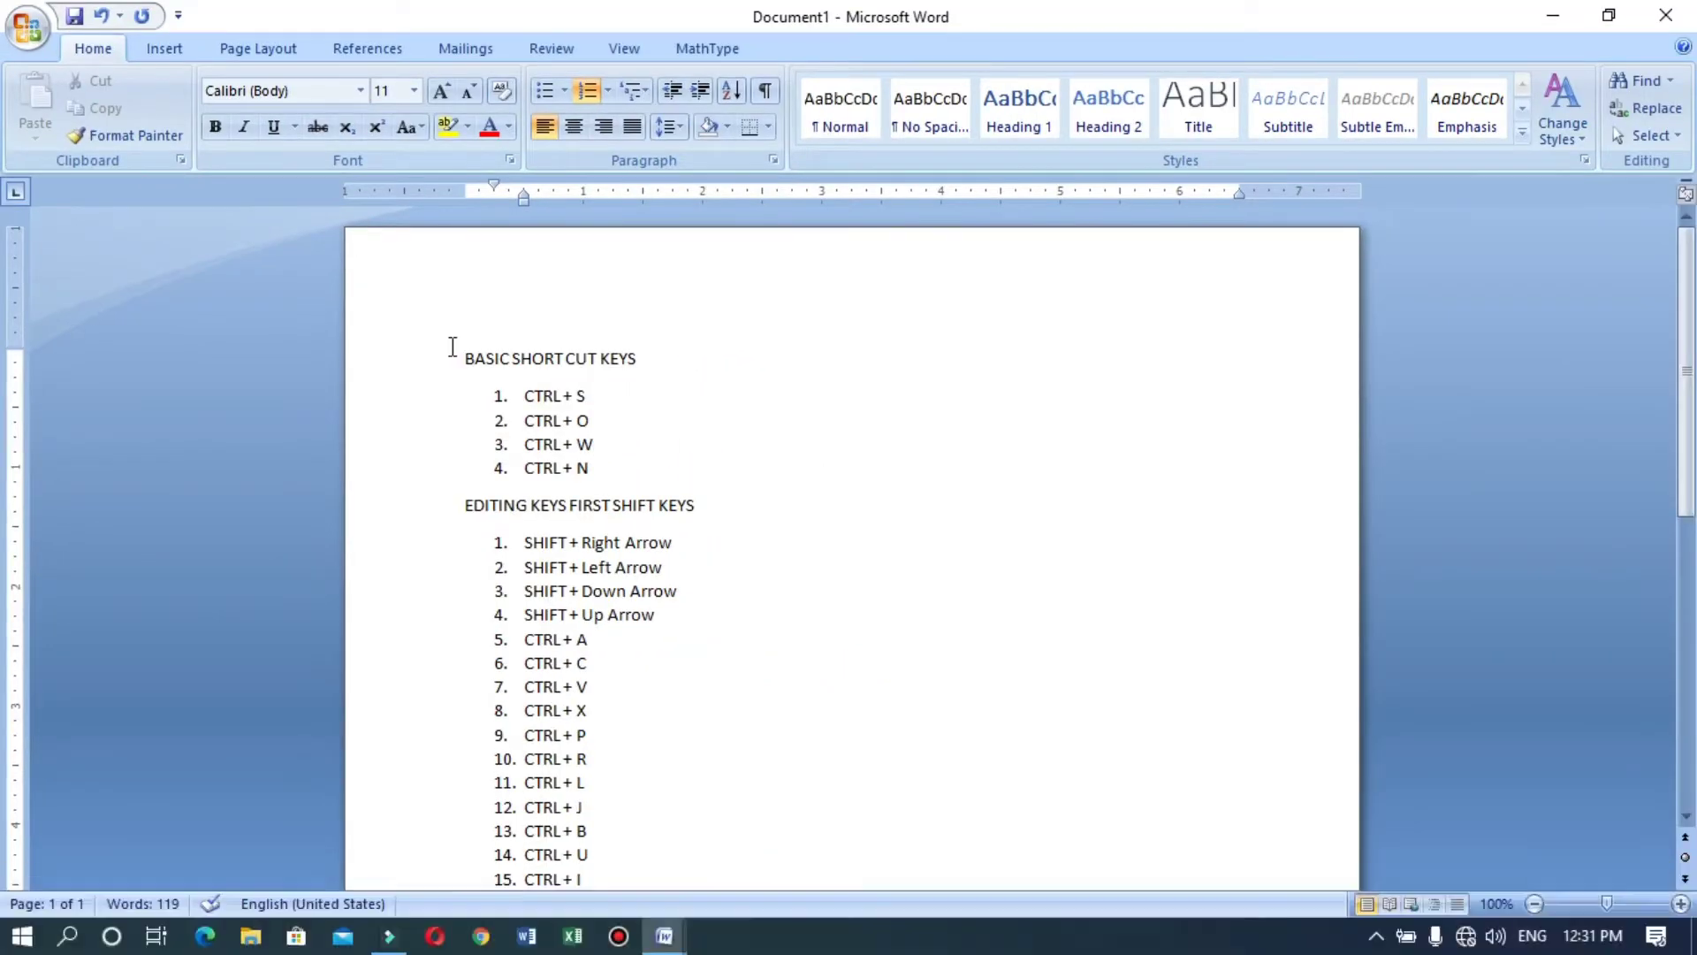
Step: Create a new blank document and fill it with sample paragraphs using =rand()
key(ctrl+n)
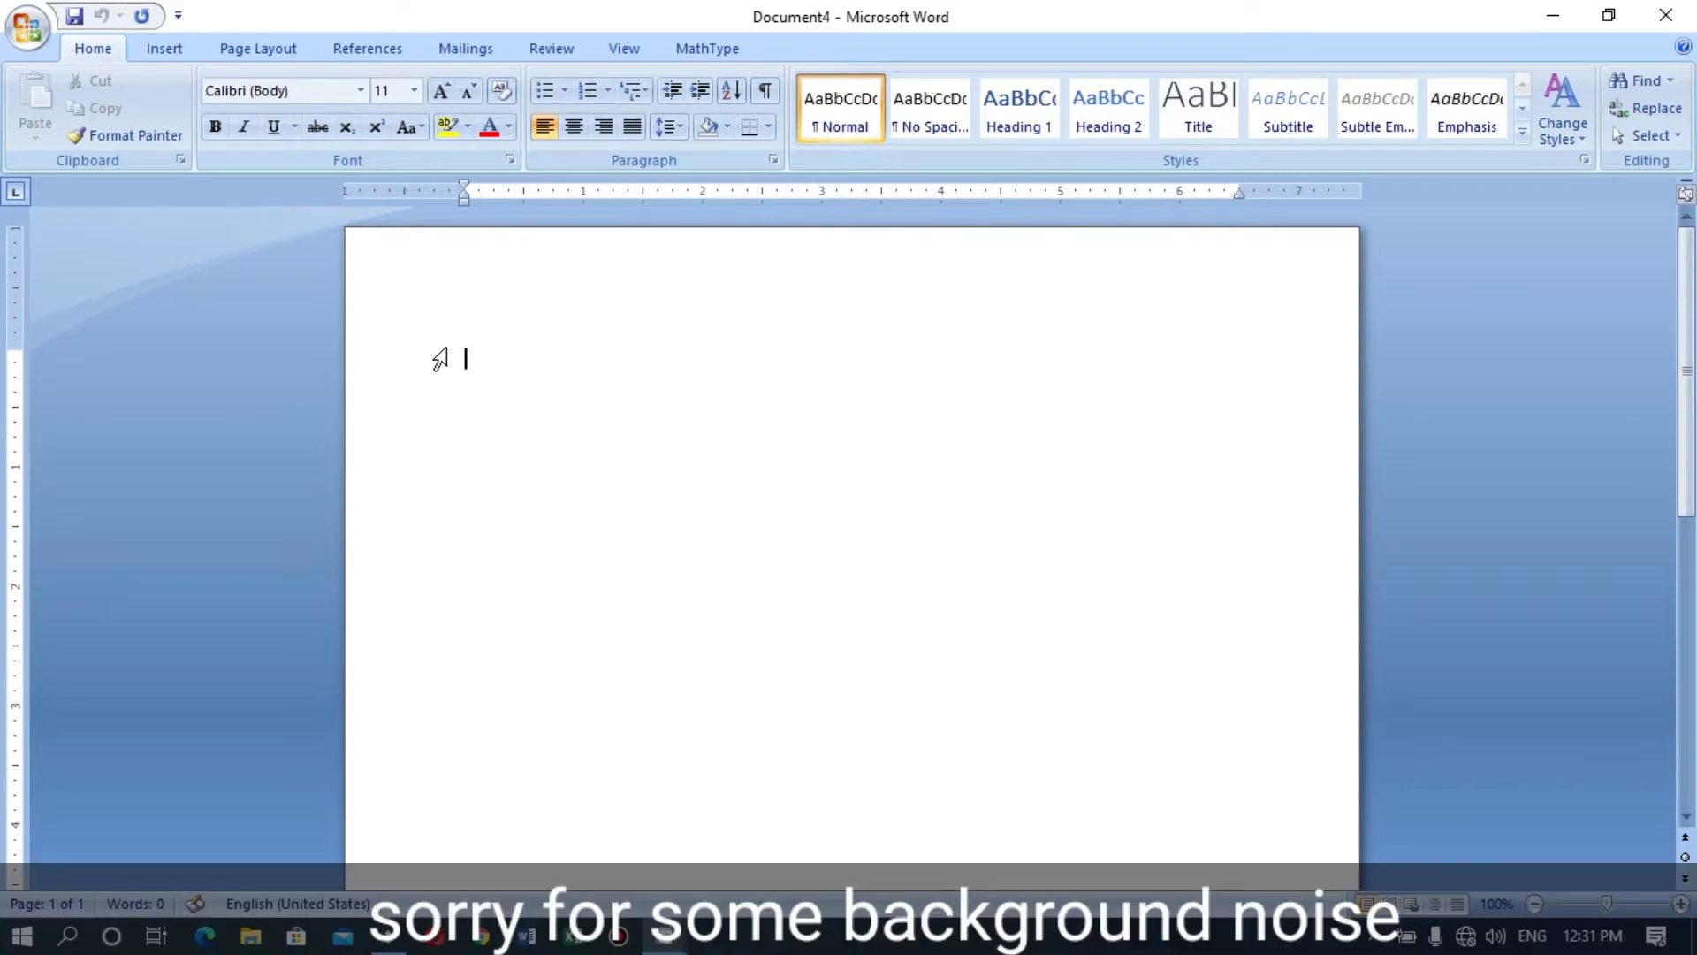
text(=rand)
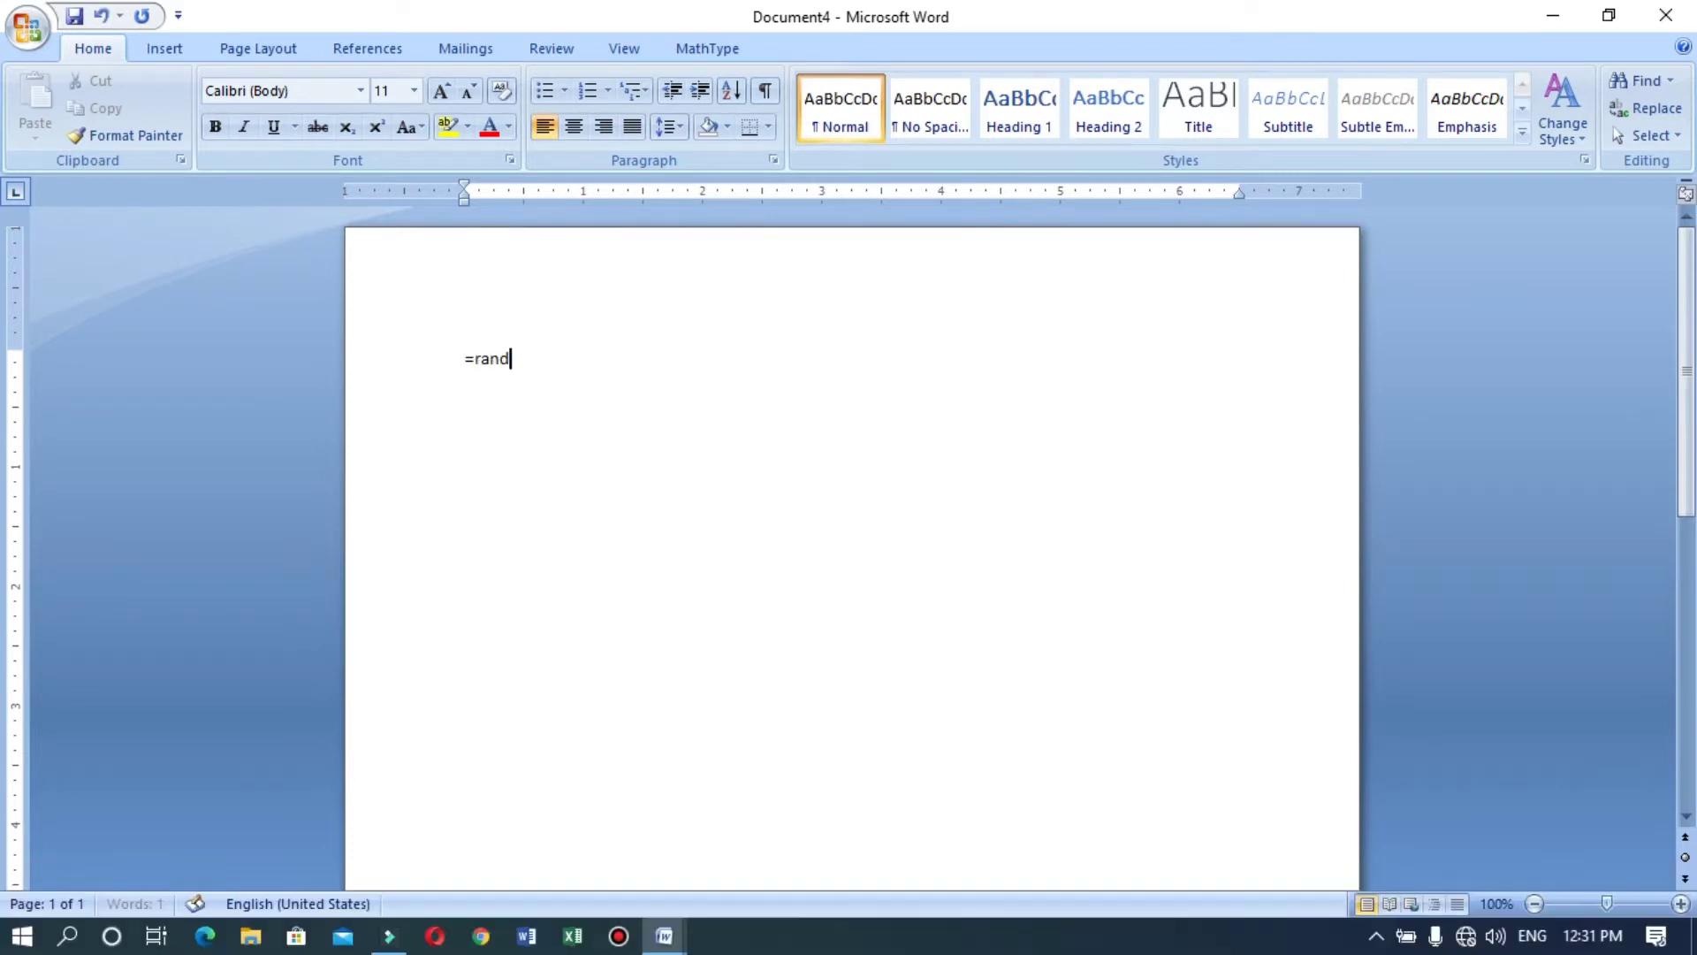
text(())
key(Return)
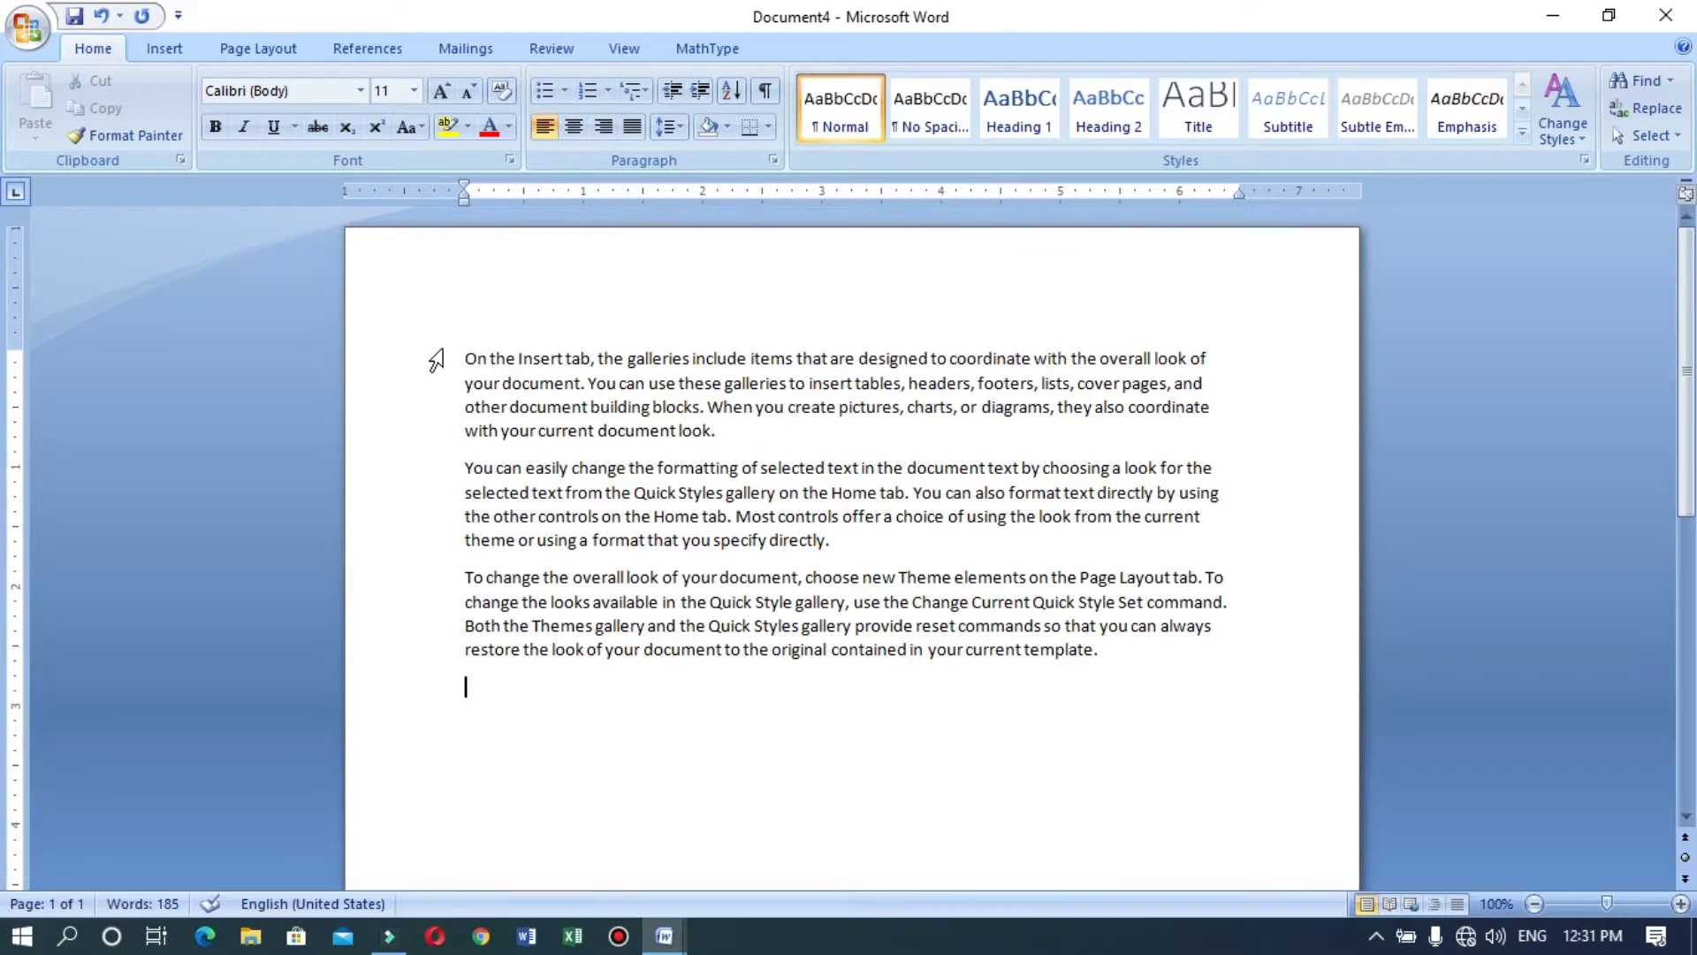
Step: Switch between the open documents, return to Document4 and look over its sample paragraphs
key(alt+Tab)
key(alt+Tab)
key(alt+Tab)
key(alt+Tab)
key(alt+Tab)
key(alt+Tab)
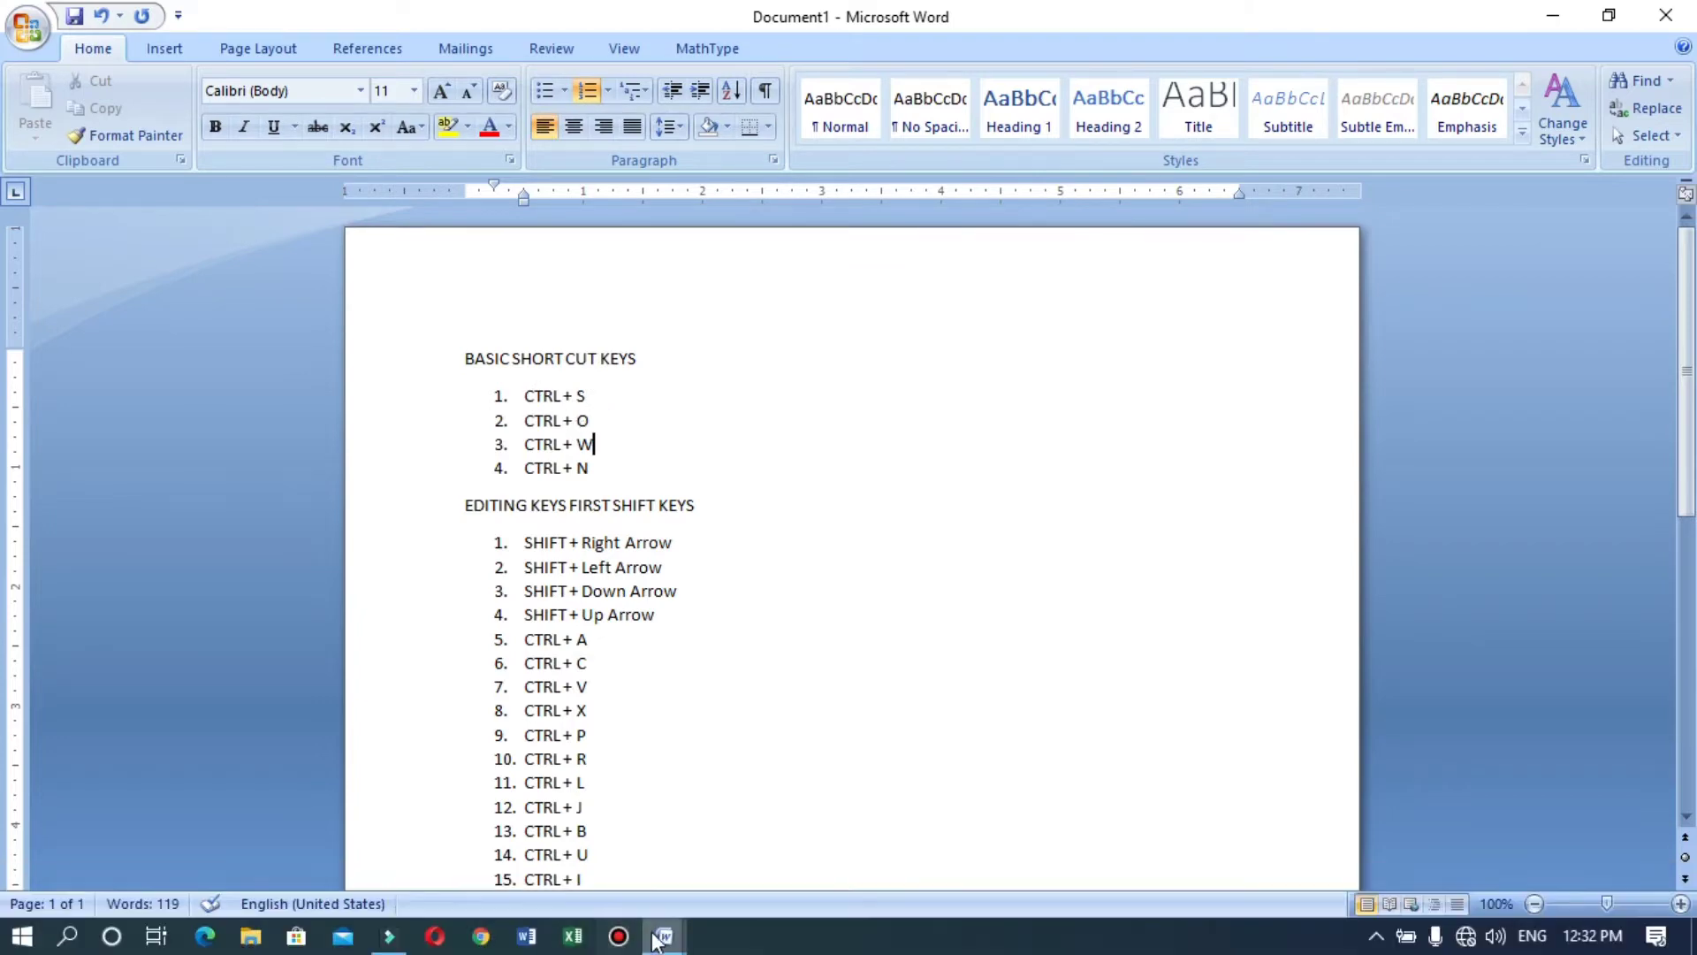
mouse_move(664, 935)
mouse_move(649, 887)
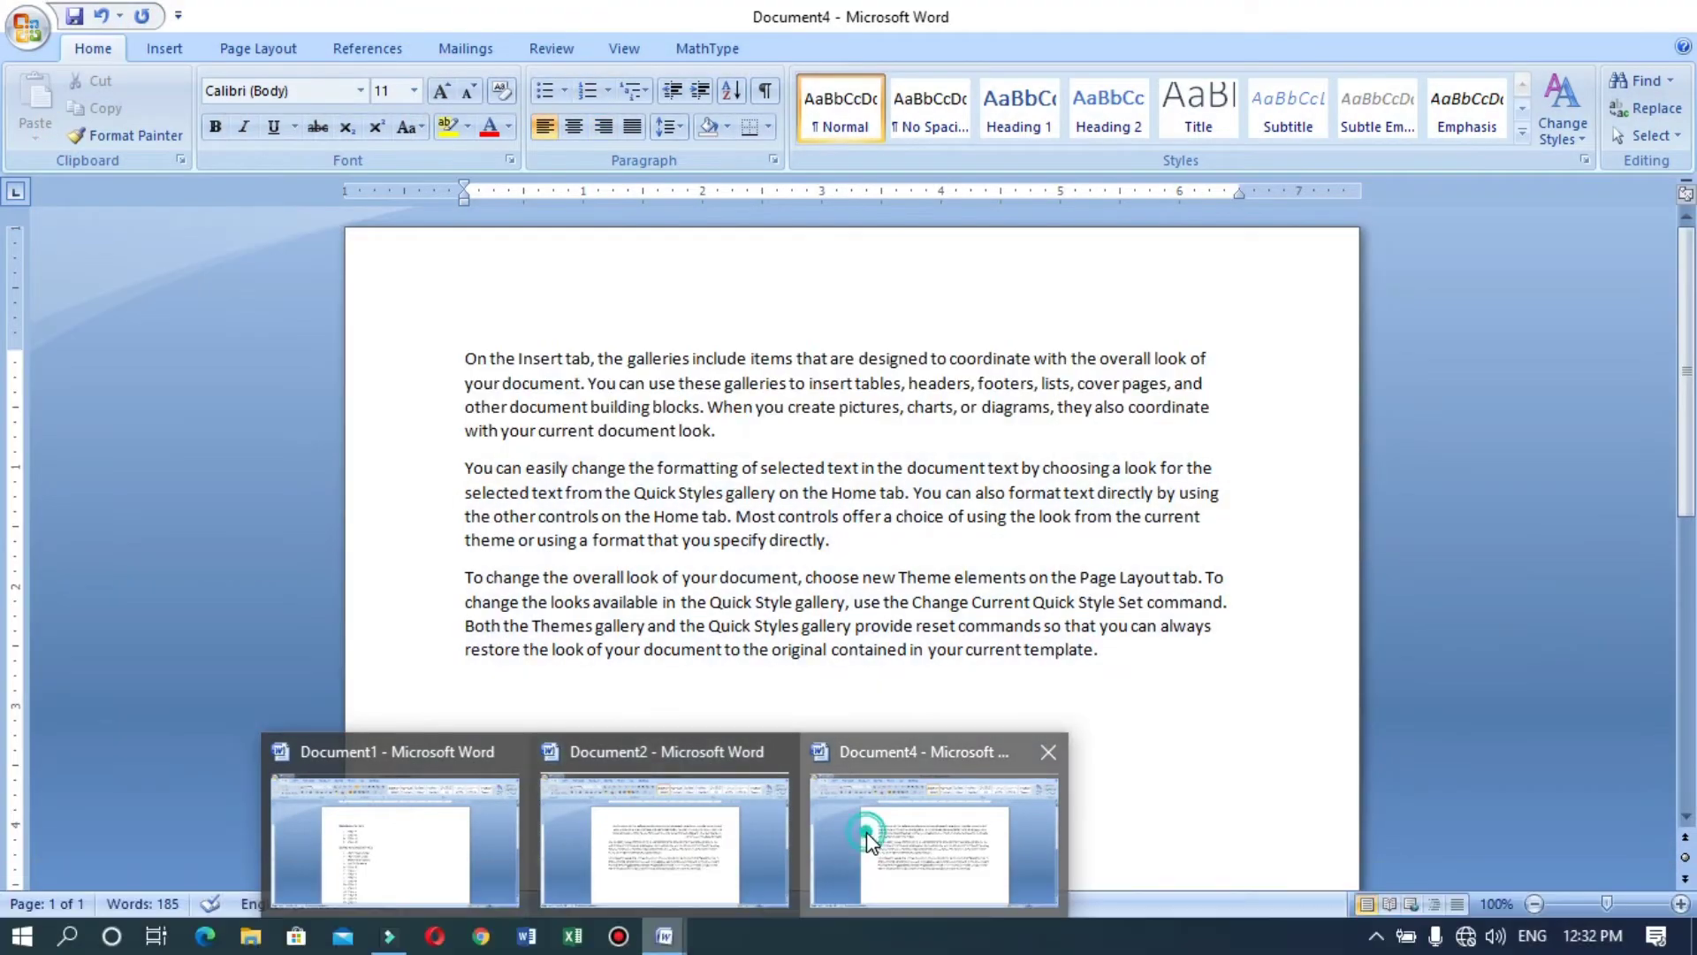
click(866, 830)
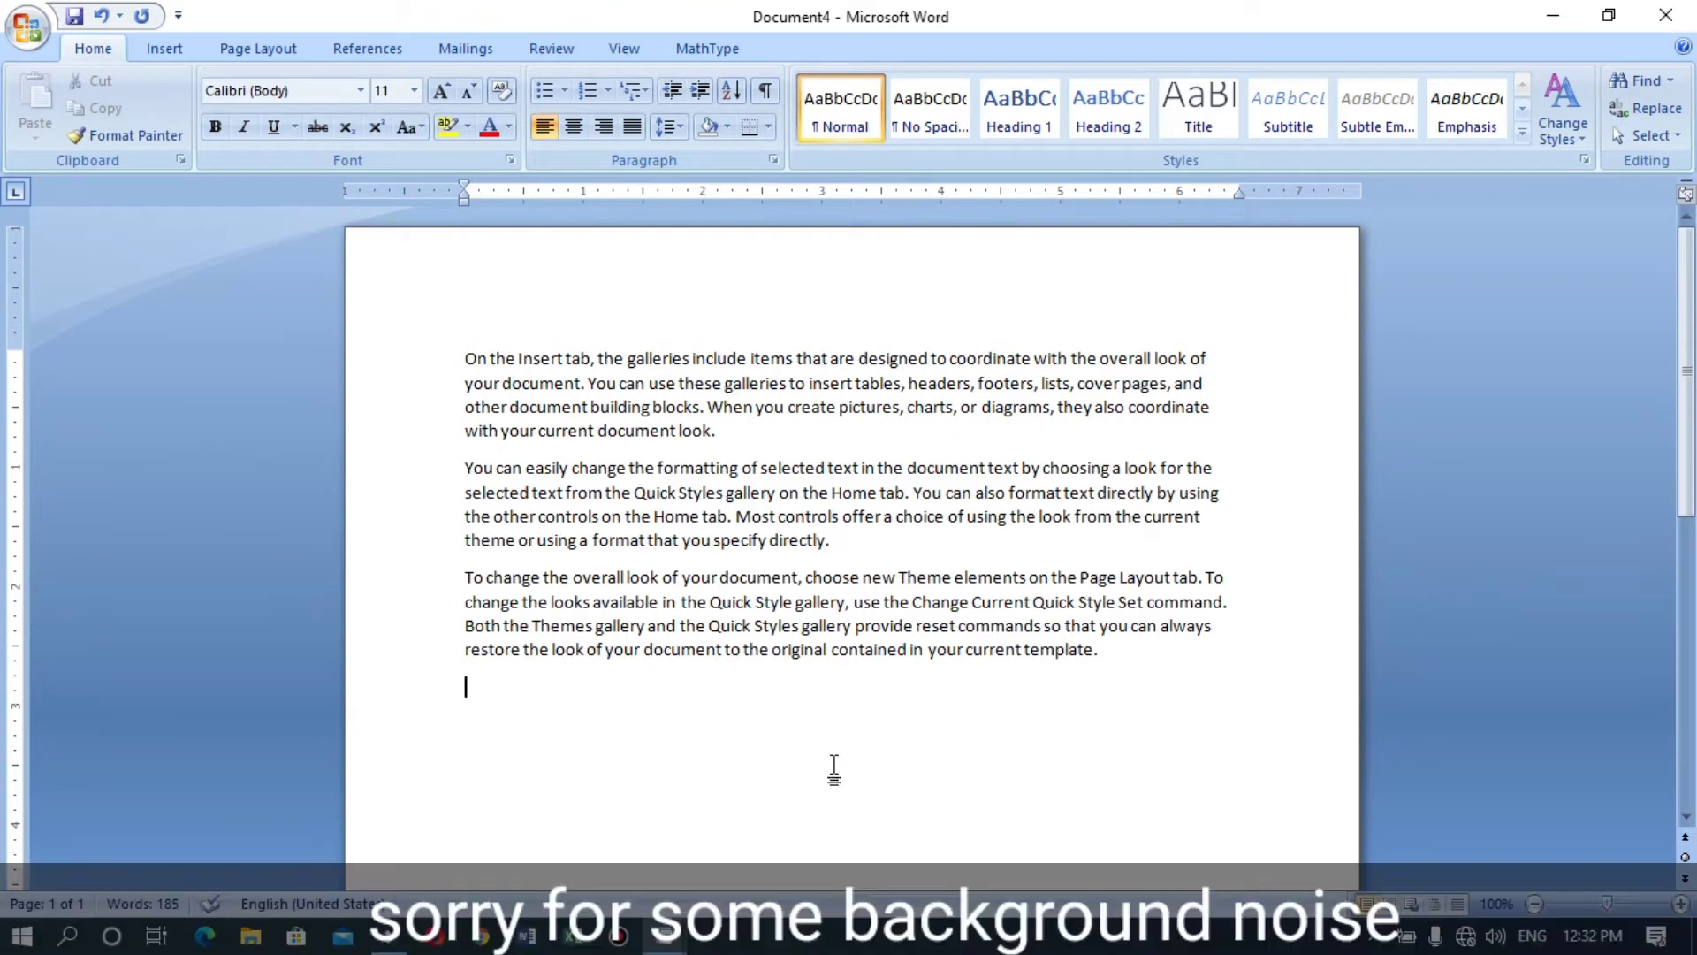
mouse_move(1686, 323)
mouse_down()
mouse_move(1686, 354)
mouse_move(1695, 316)
mouse_up()
scroll(1693, 361, down, 2)
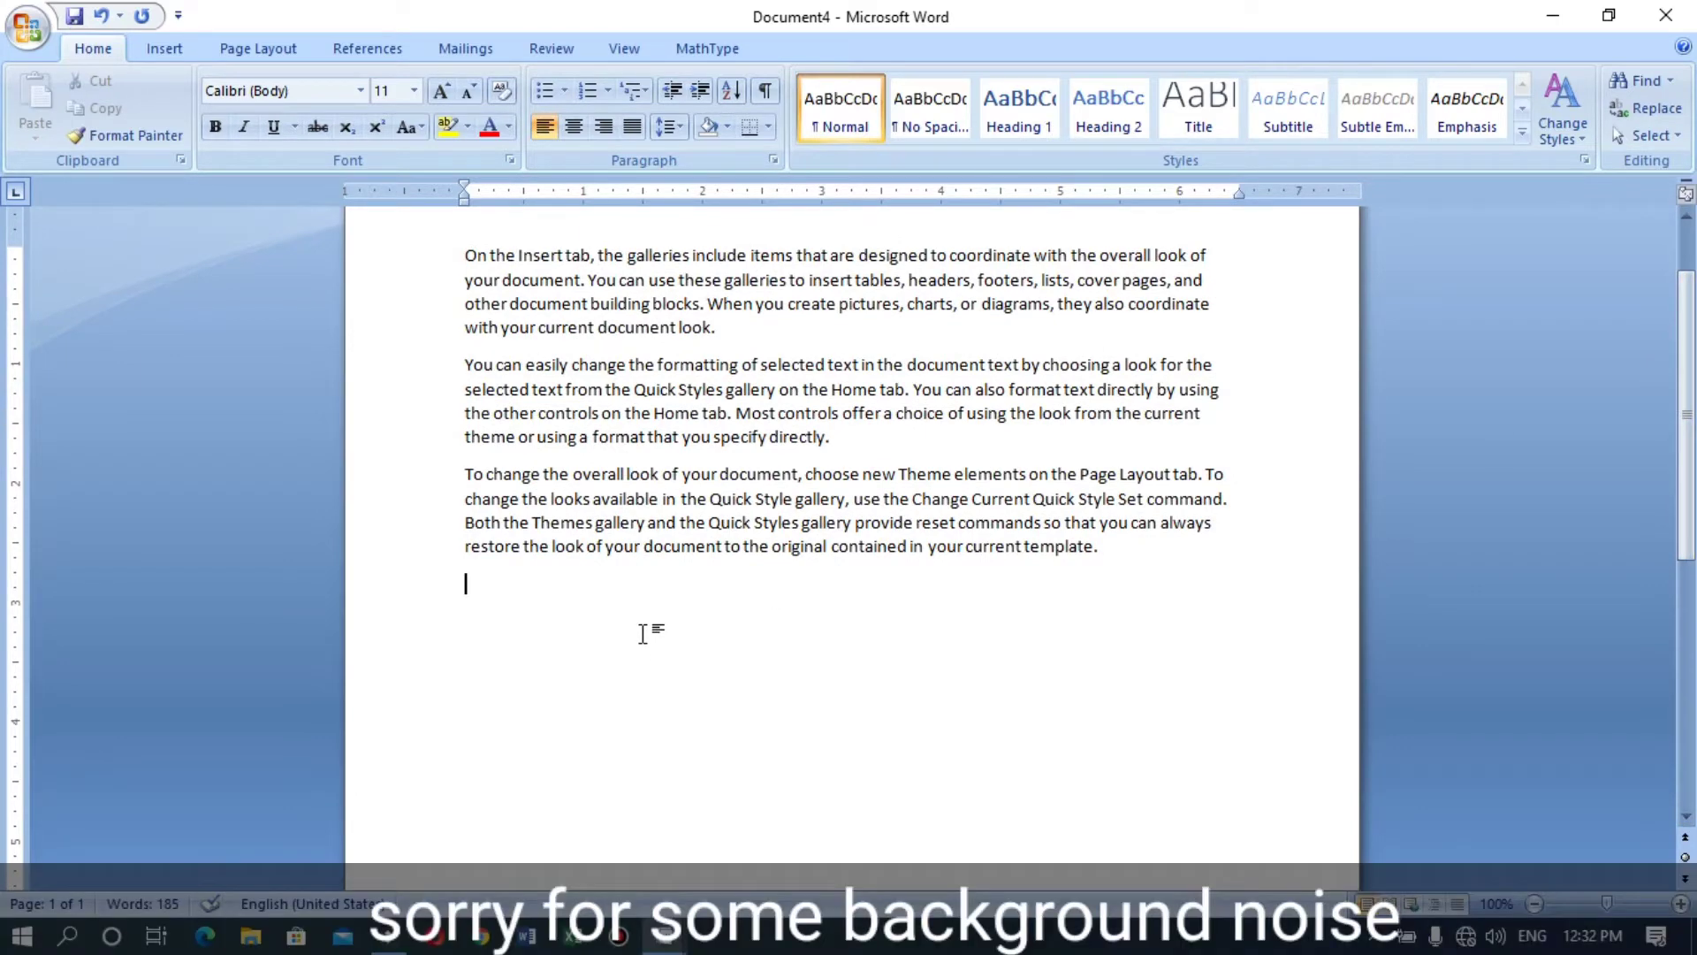
drag(1690, 400, 1690, 354)
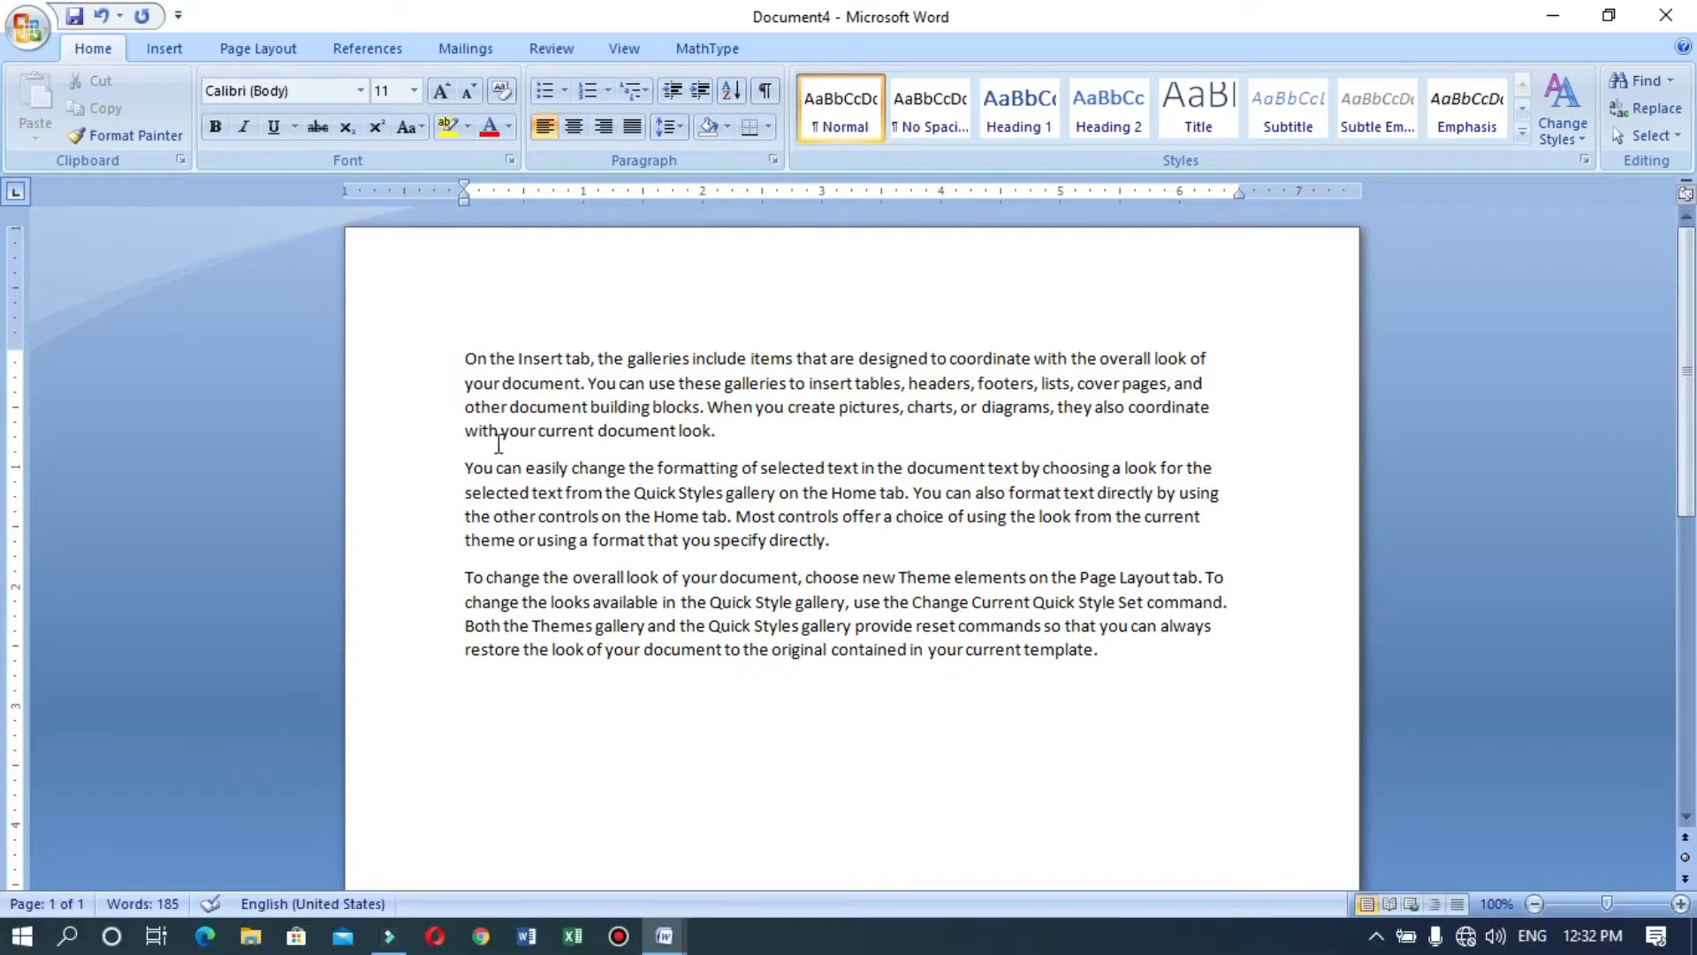
Step: Start saving the sample text document and choose the Desktop as its save location
key(ctrl+s)
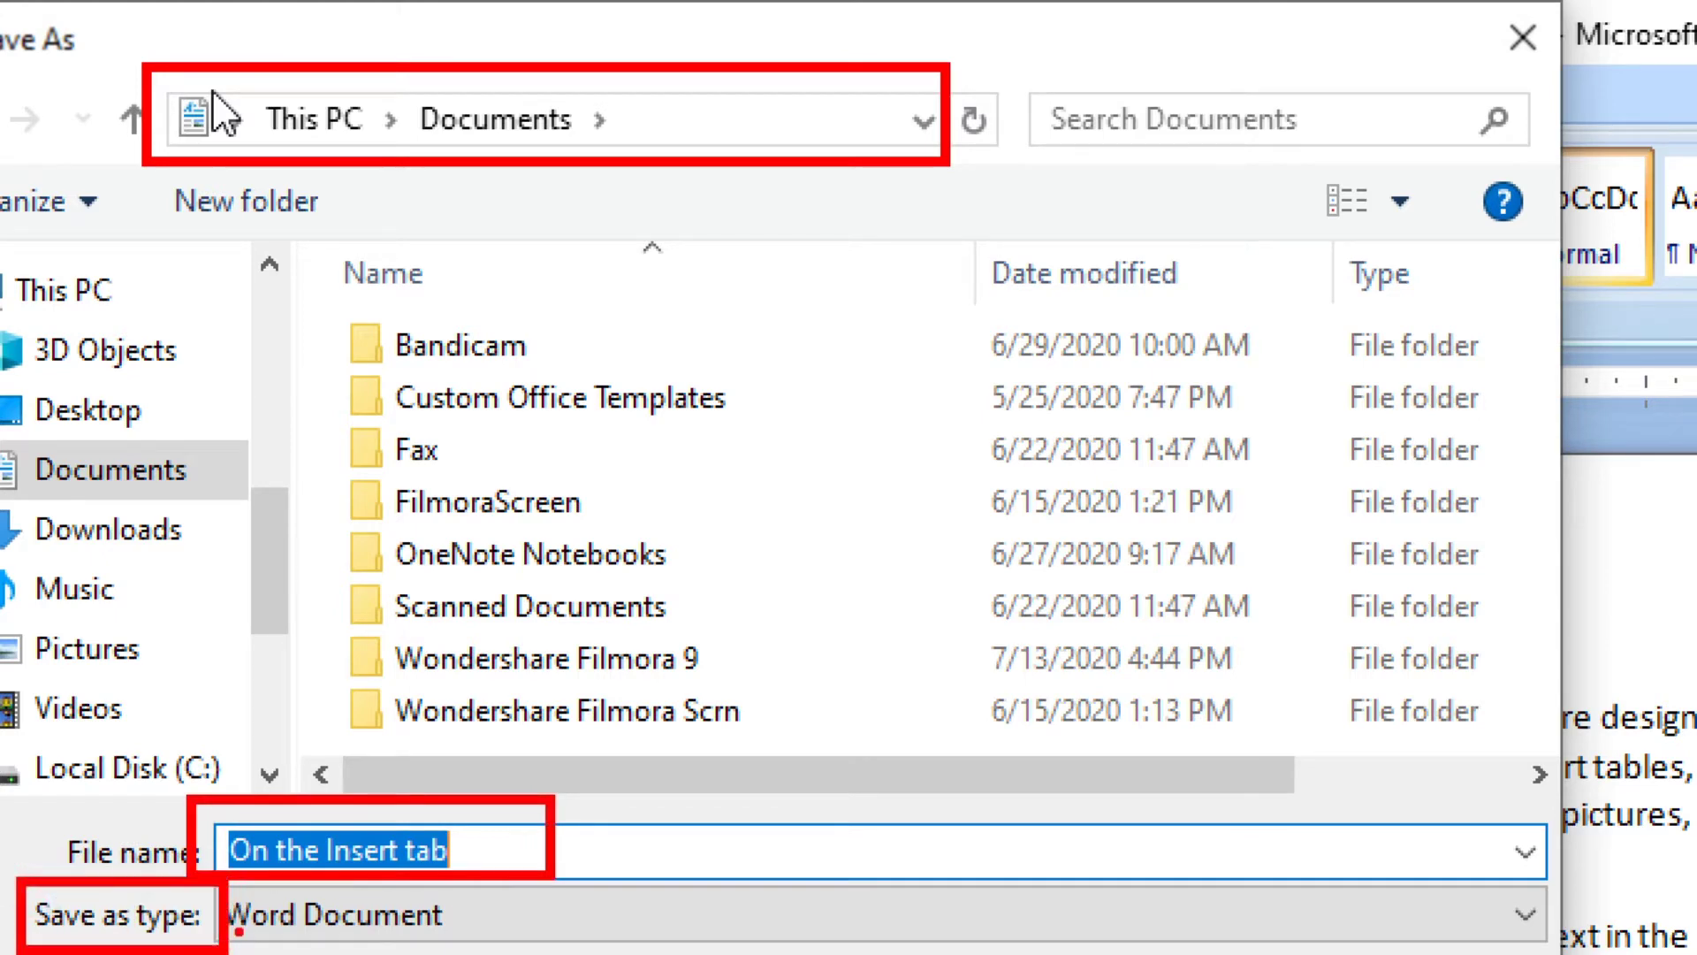
key(super)
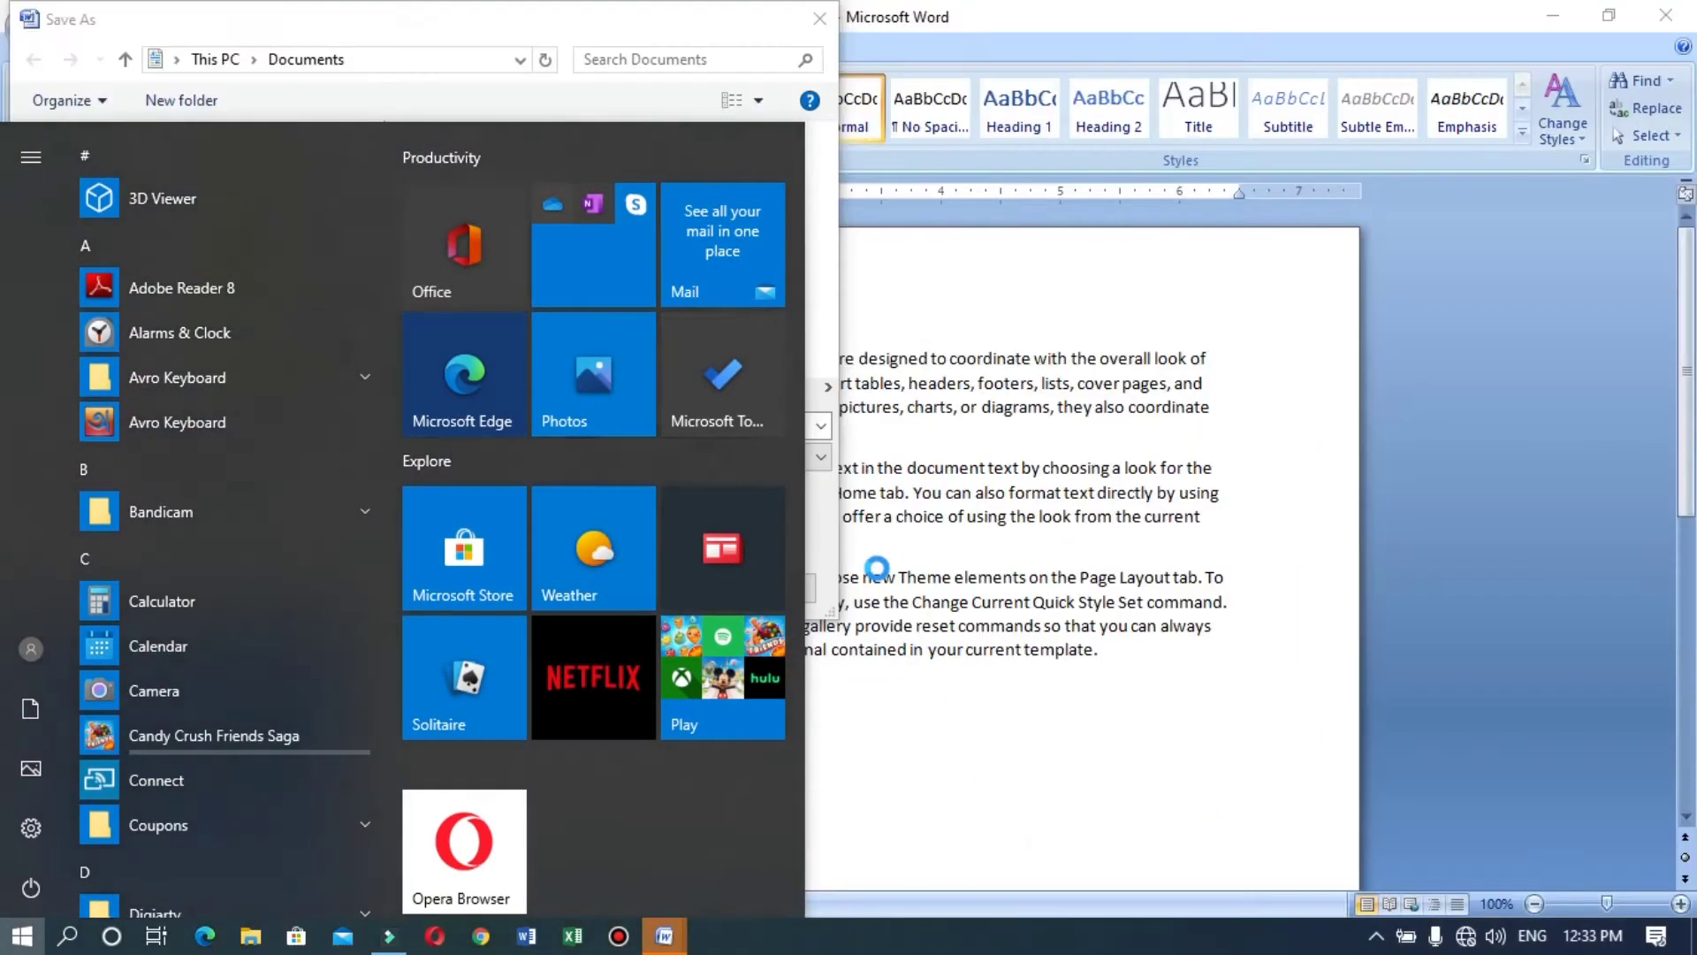
click(877, 569)
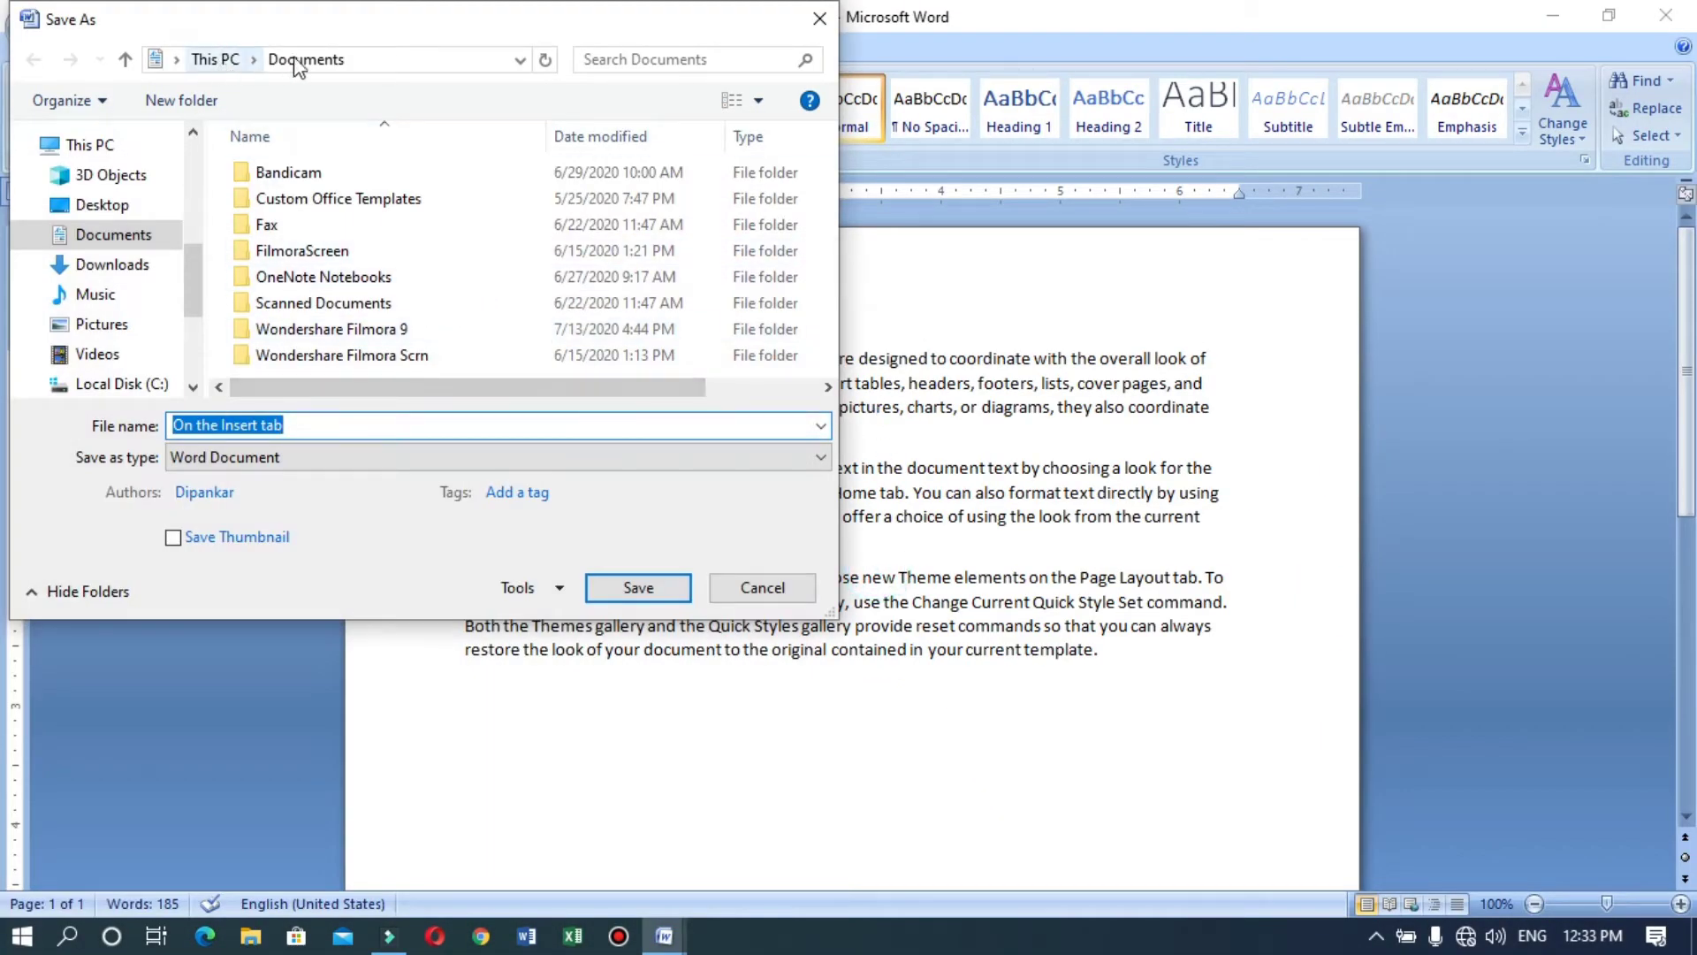
click(101, 205)
scroll(188, 283, down, 2)
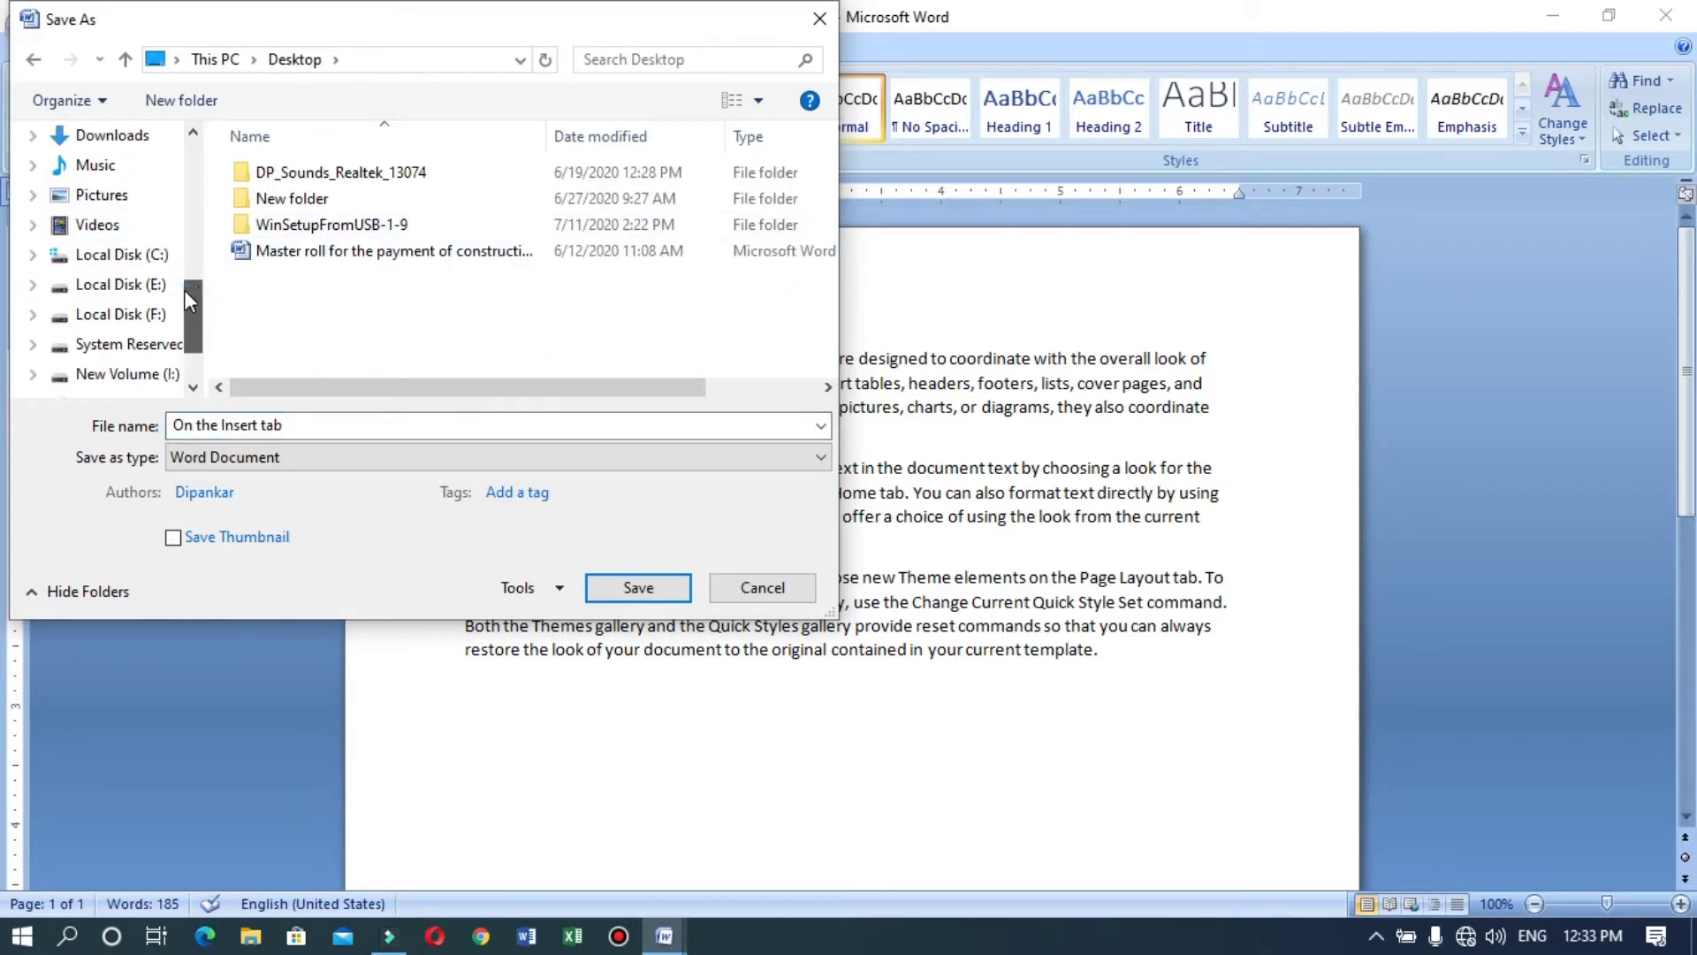
click(152, 319)
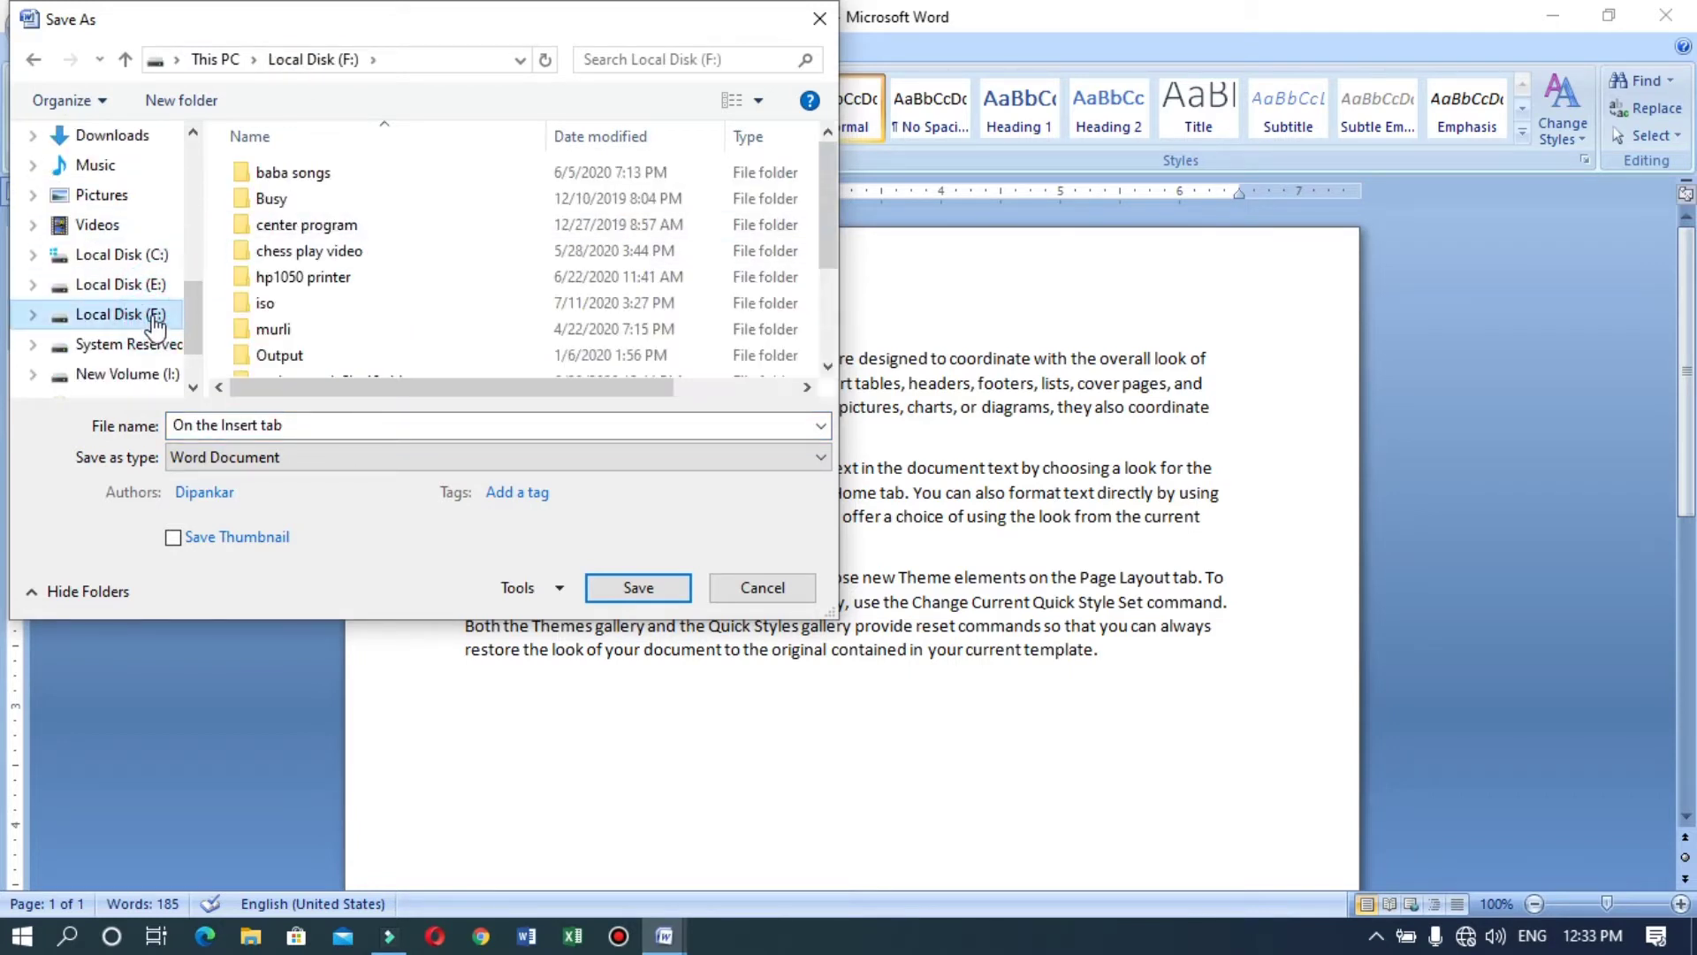
click(144, 284)
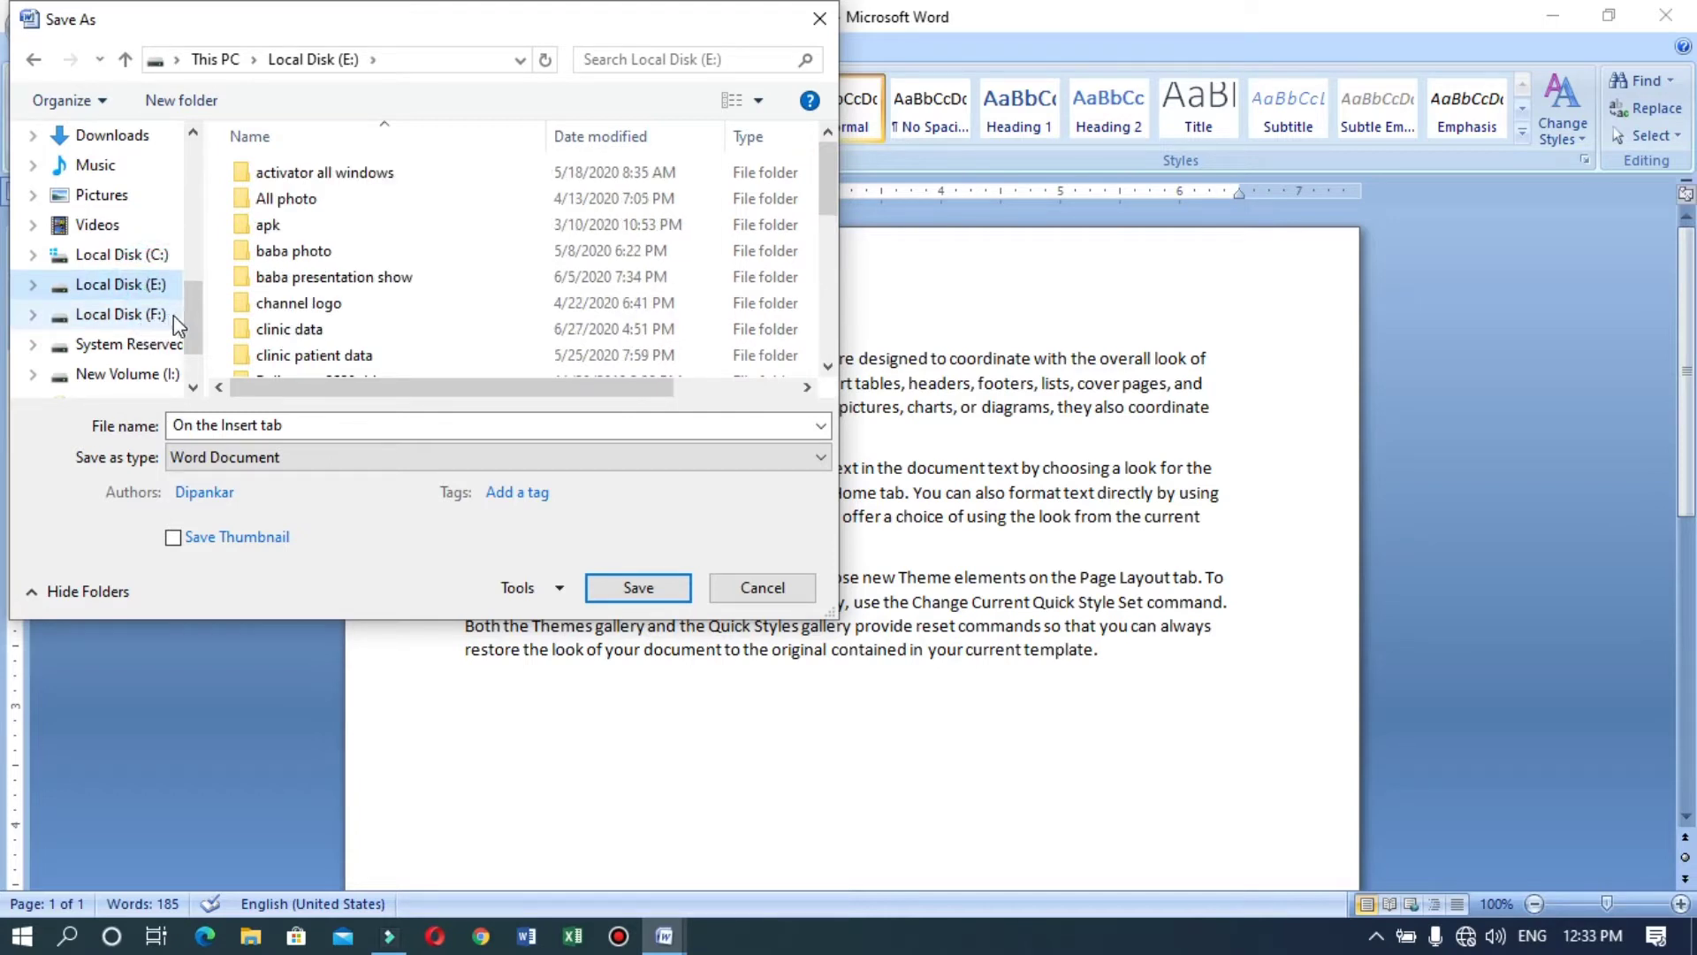
drag(192, 315, 189, 230)
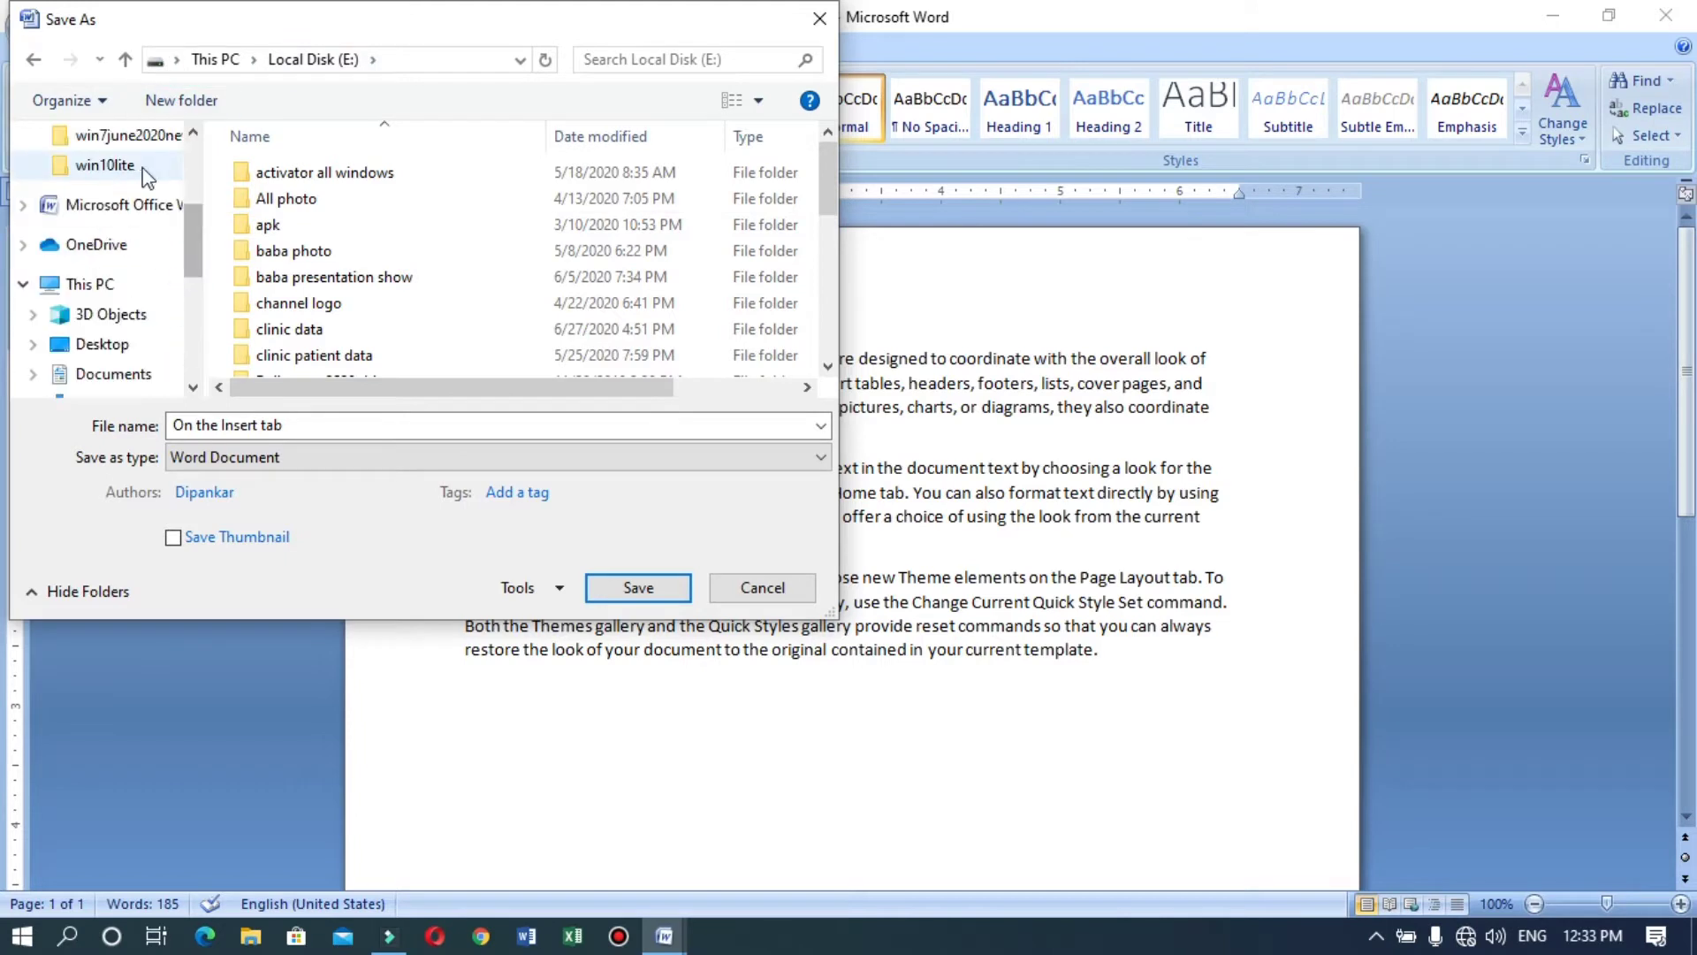
drag(194, 256, 186, 152)
click(102, 185)
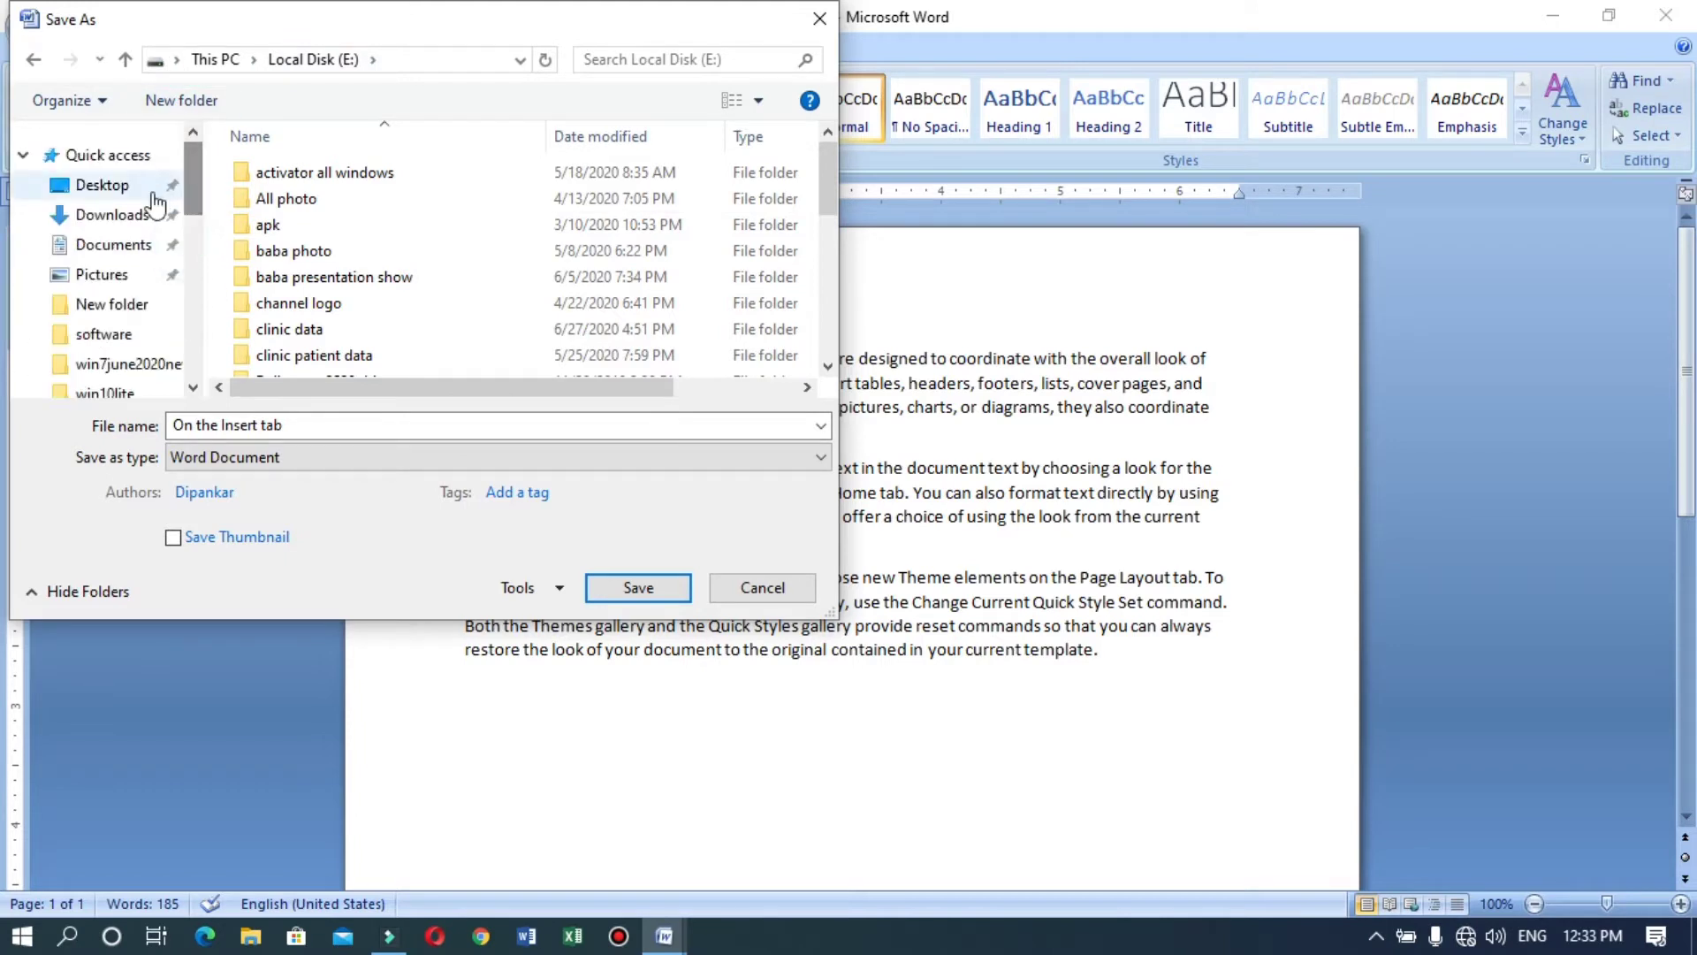
Step: Name the file "short cut keys" and save it as a Word Document
click(315, 425)
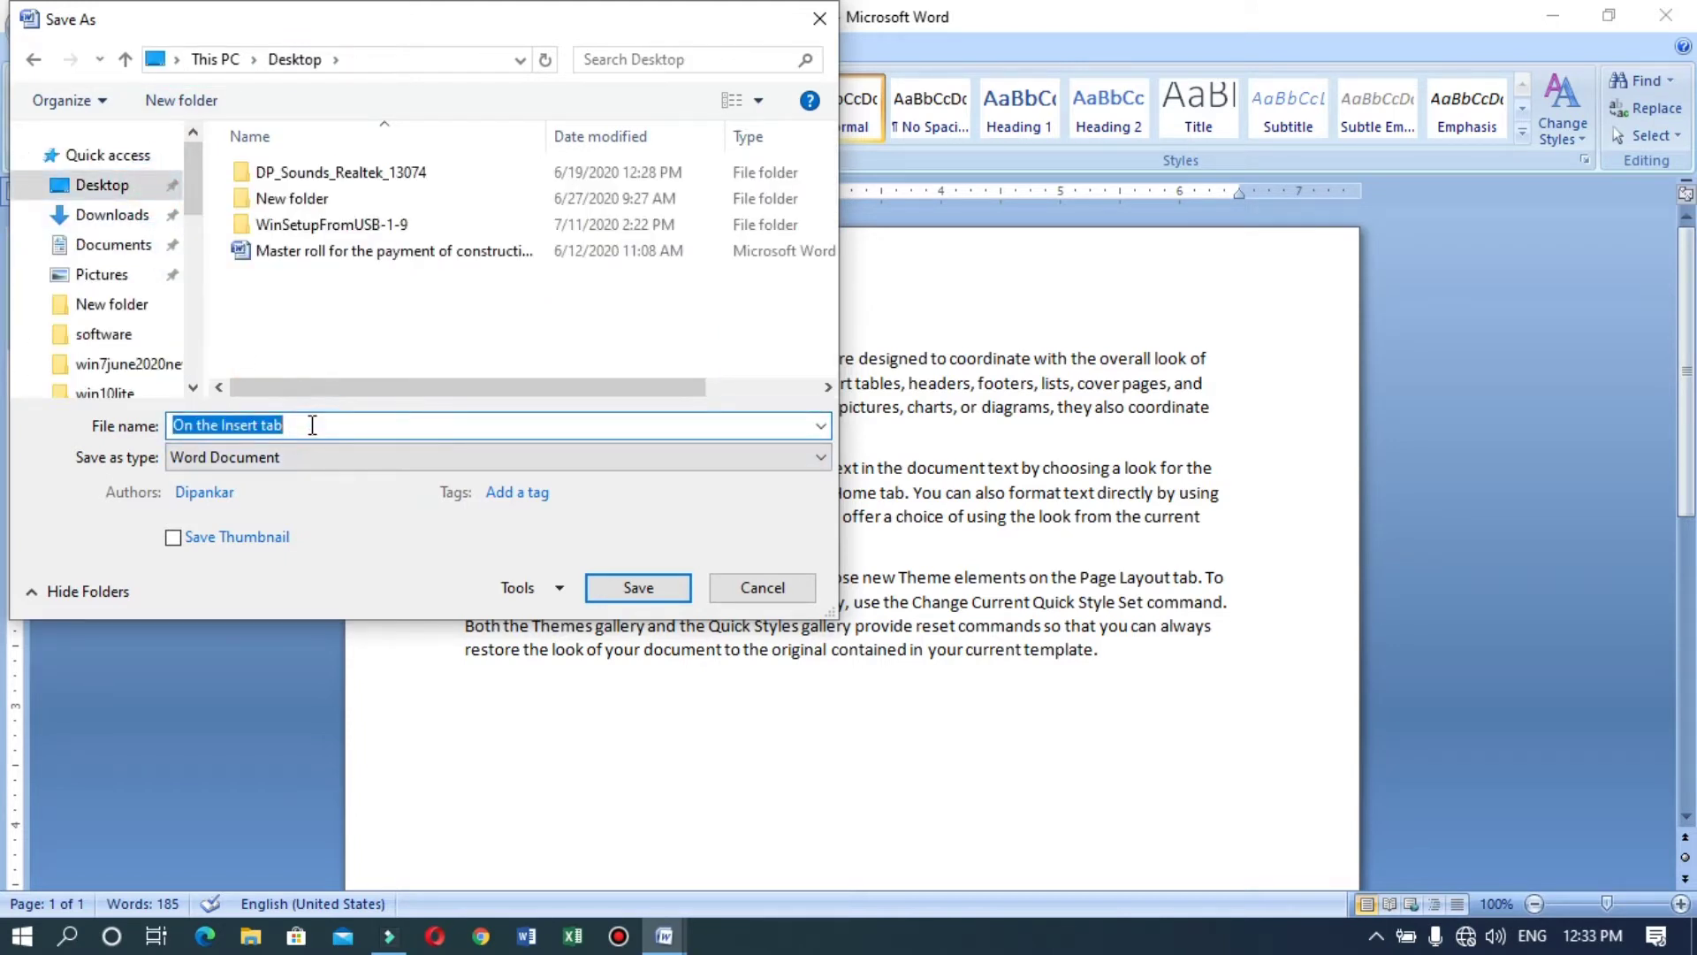
text(short cut )
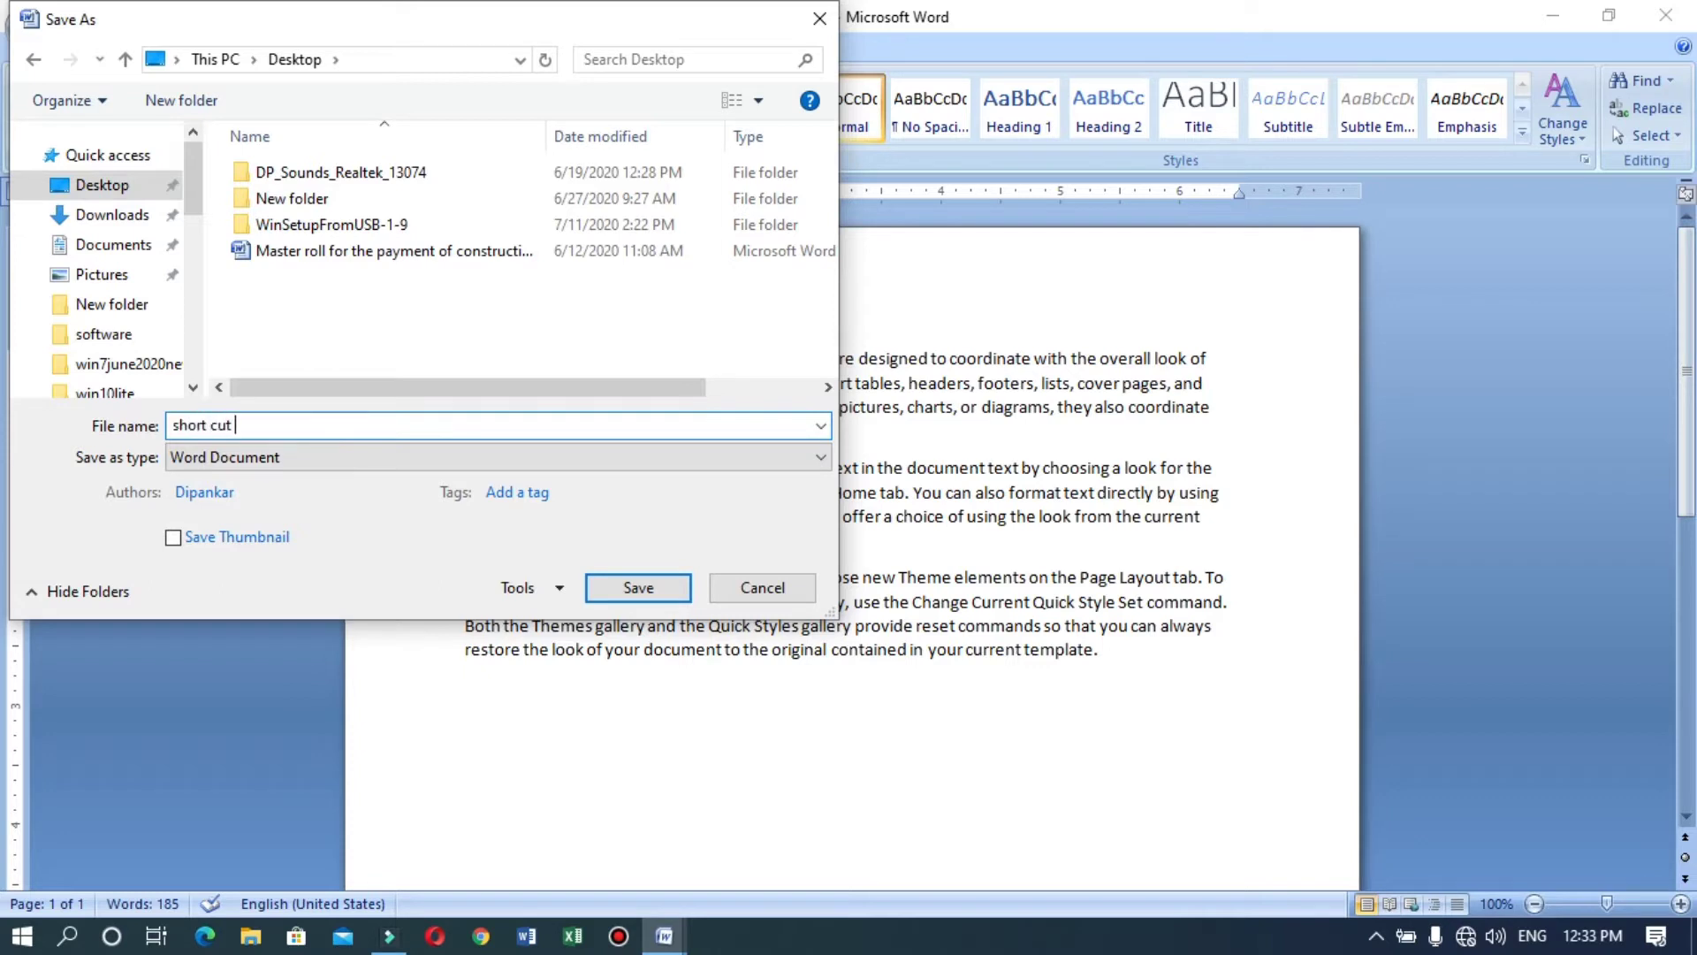
text(kd)
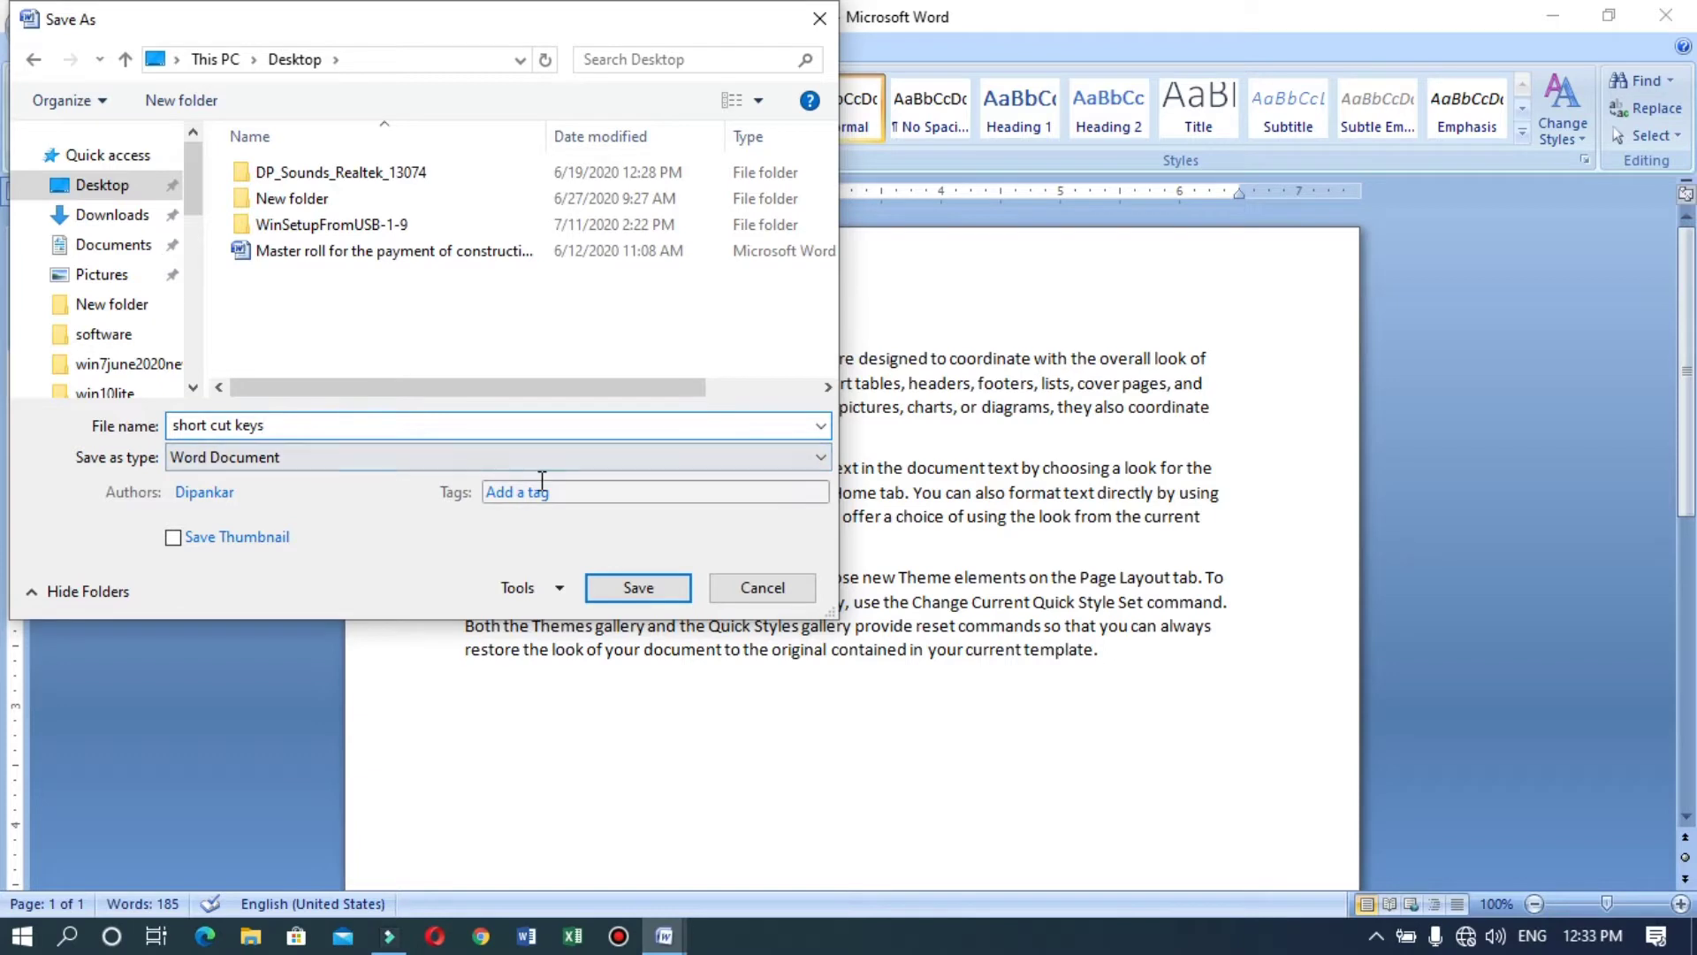
click(234, 460)
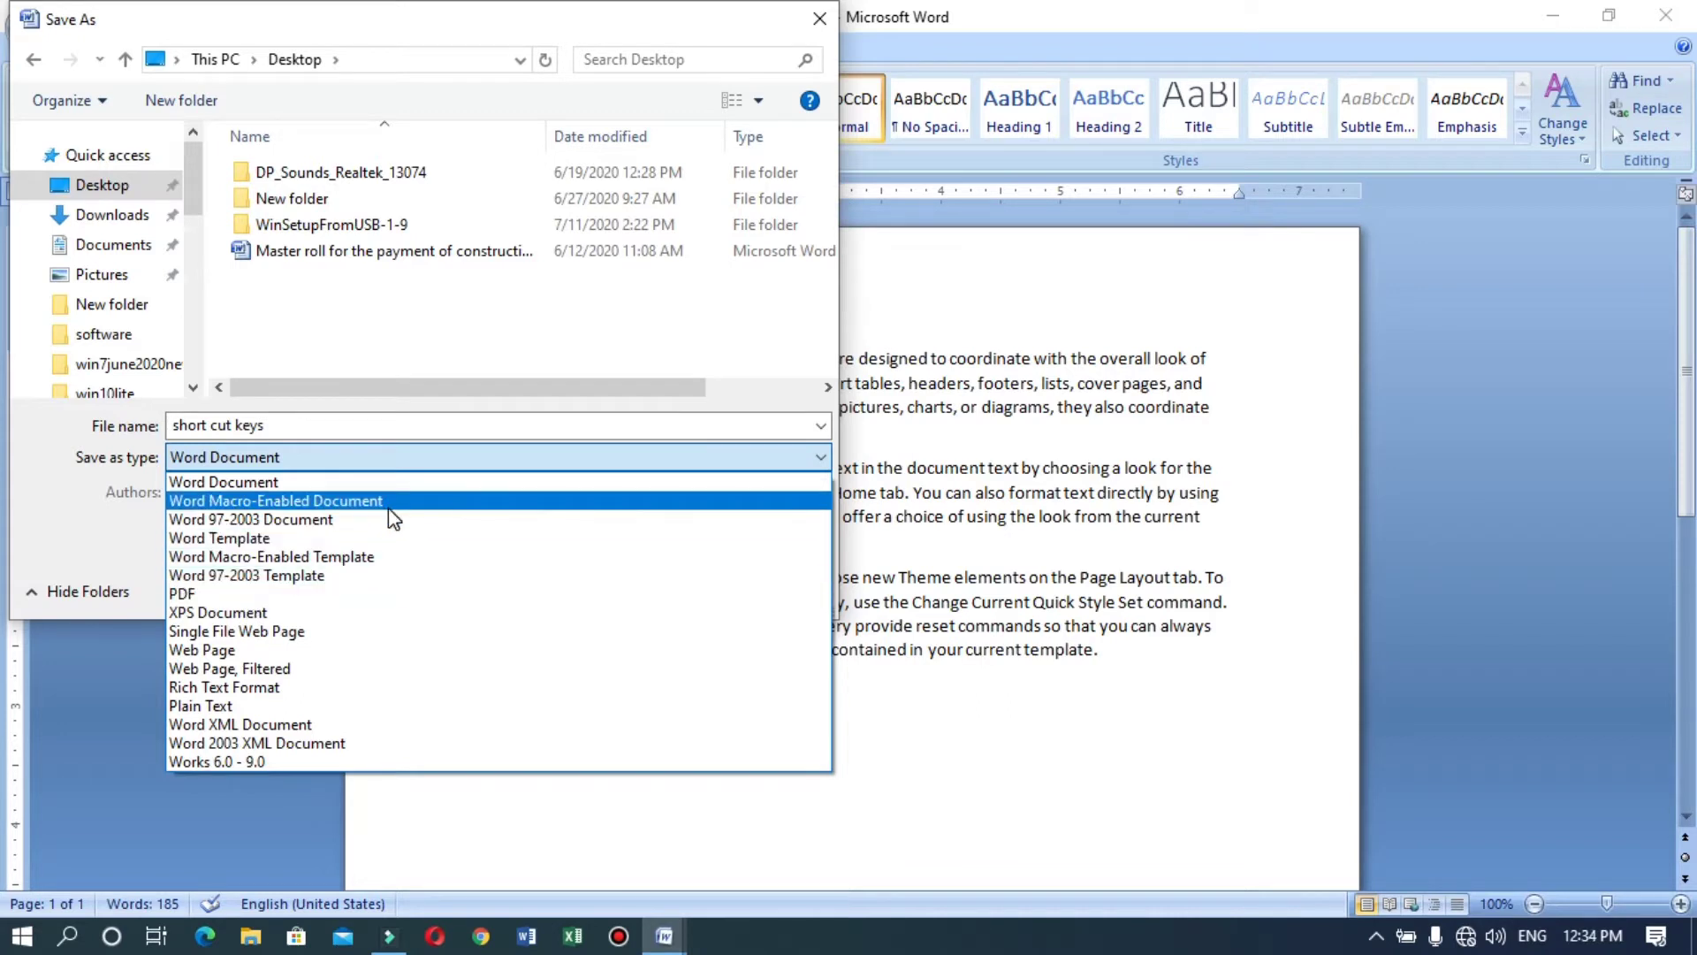
click(282, 477)
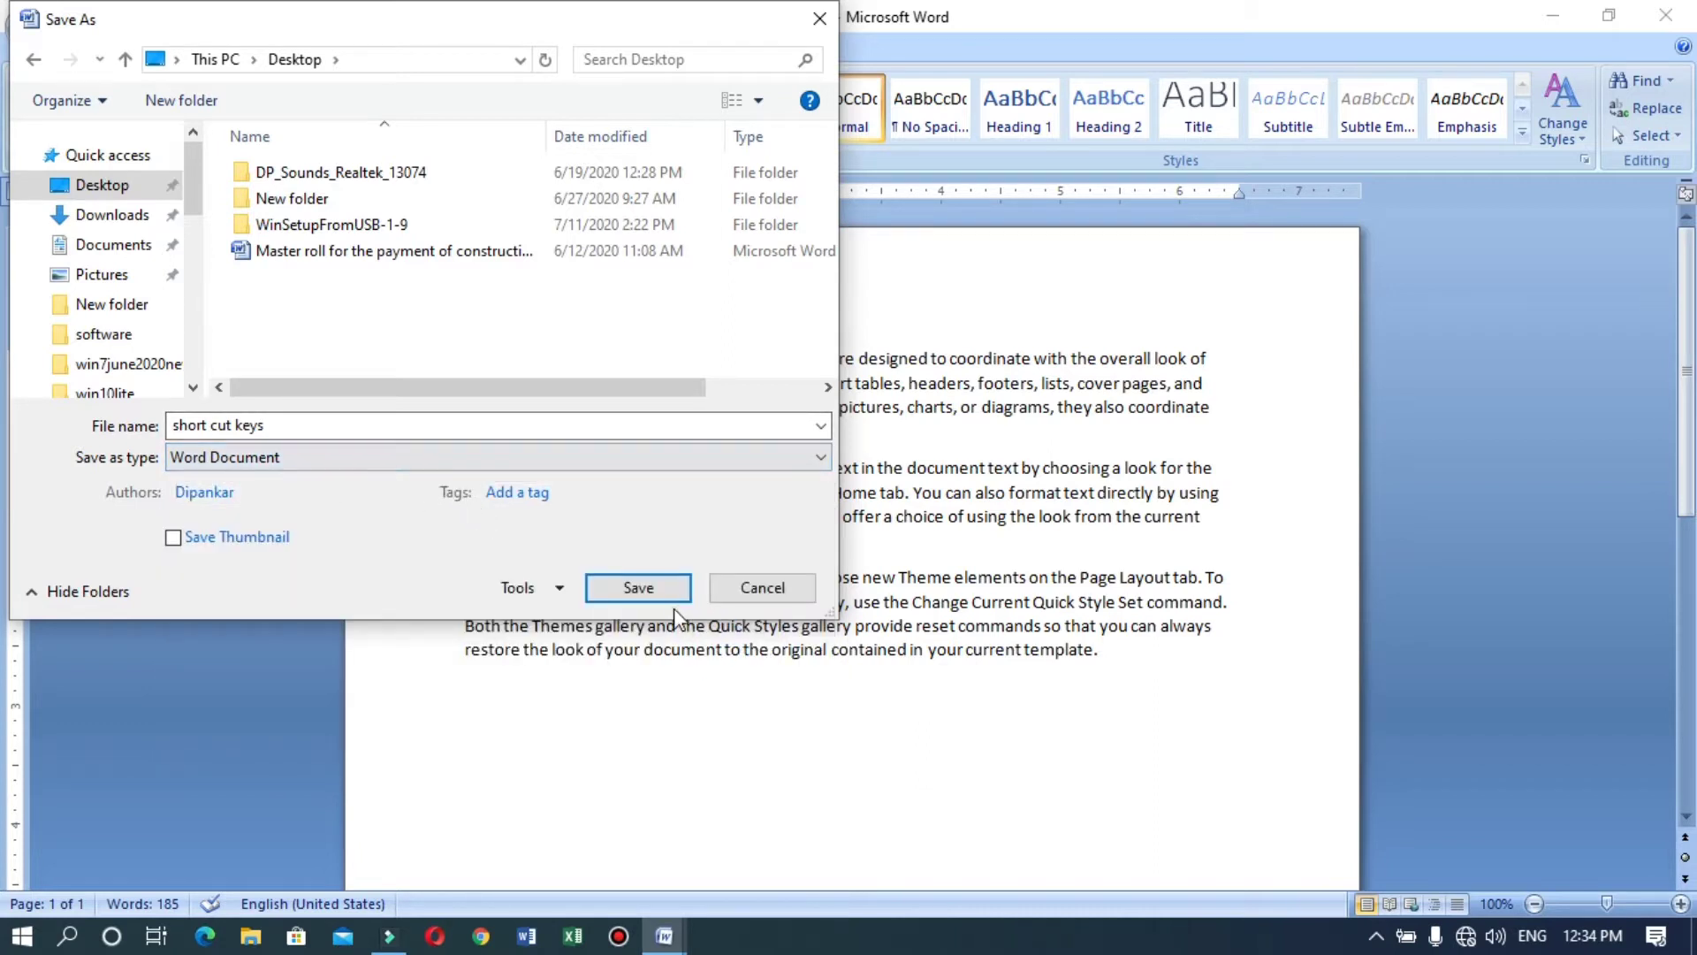
click(655, 594)
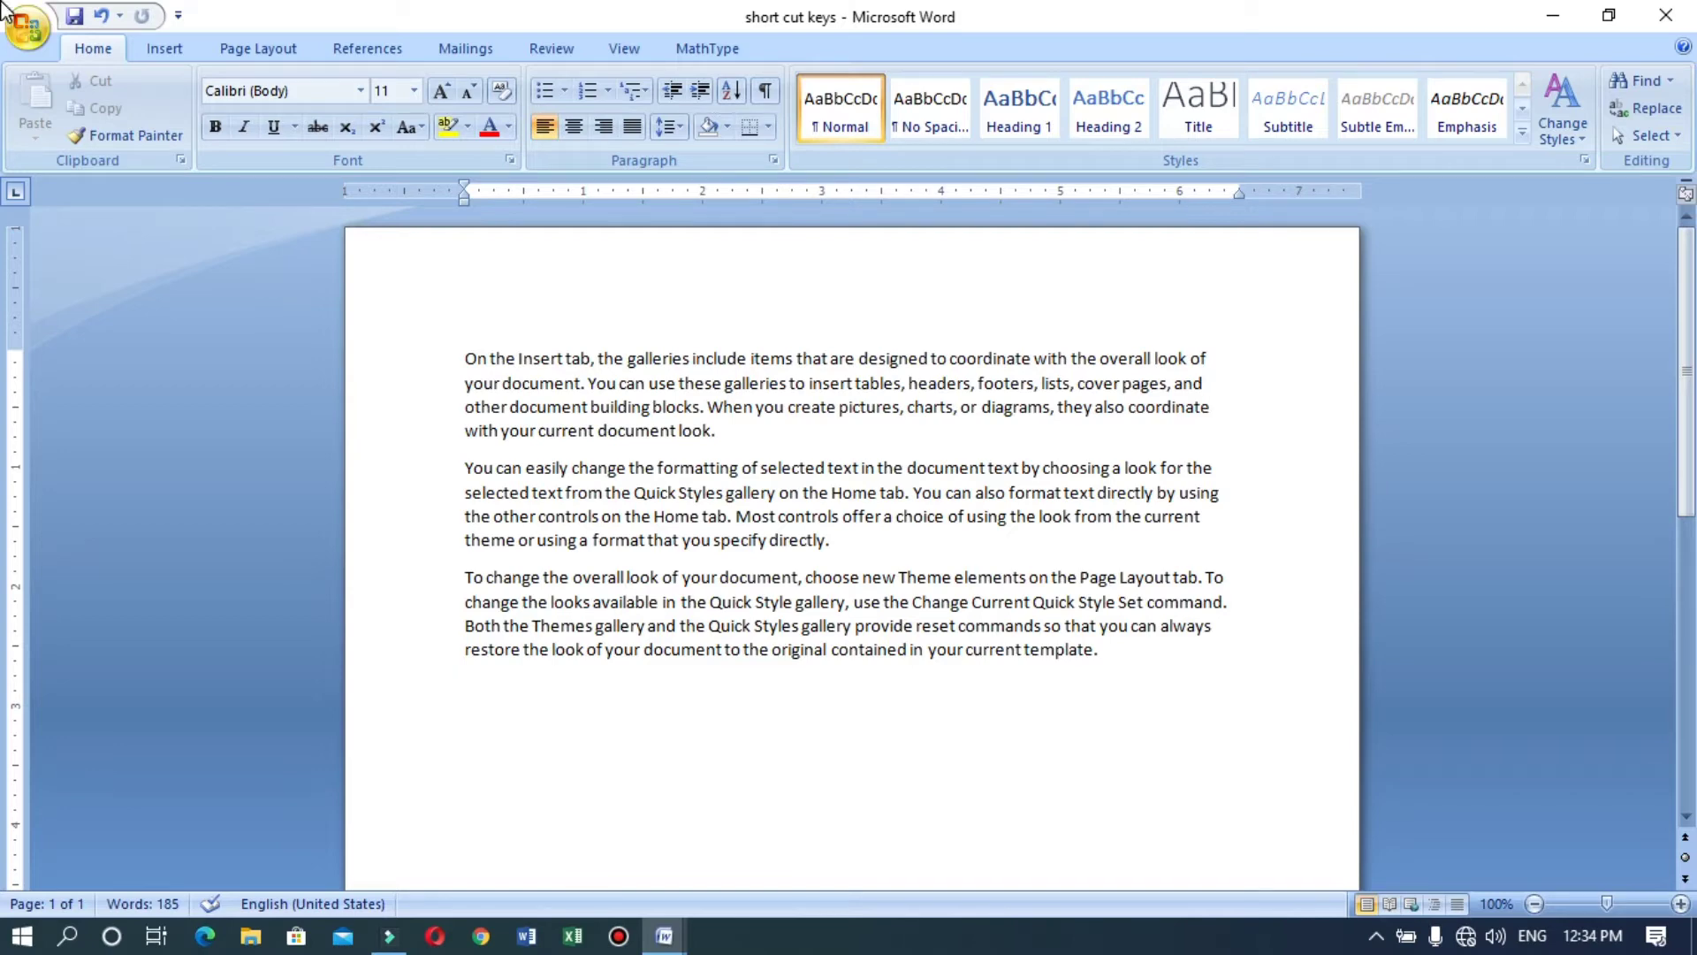
click(30, 35)
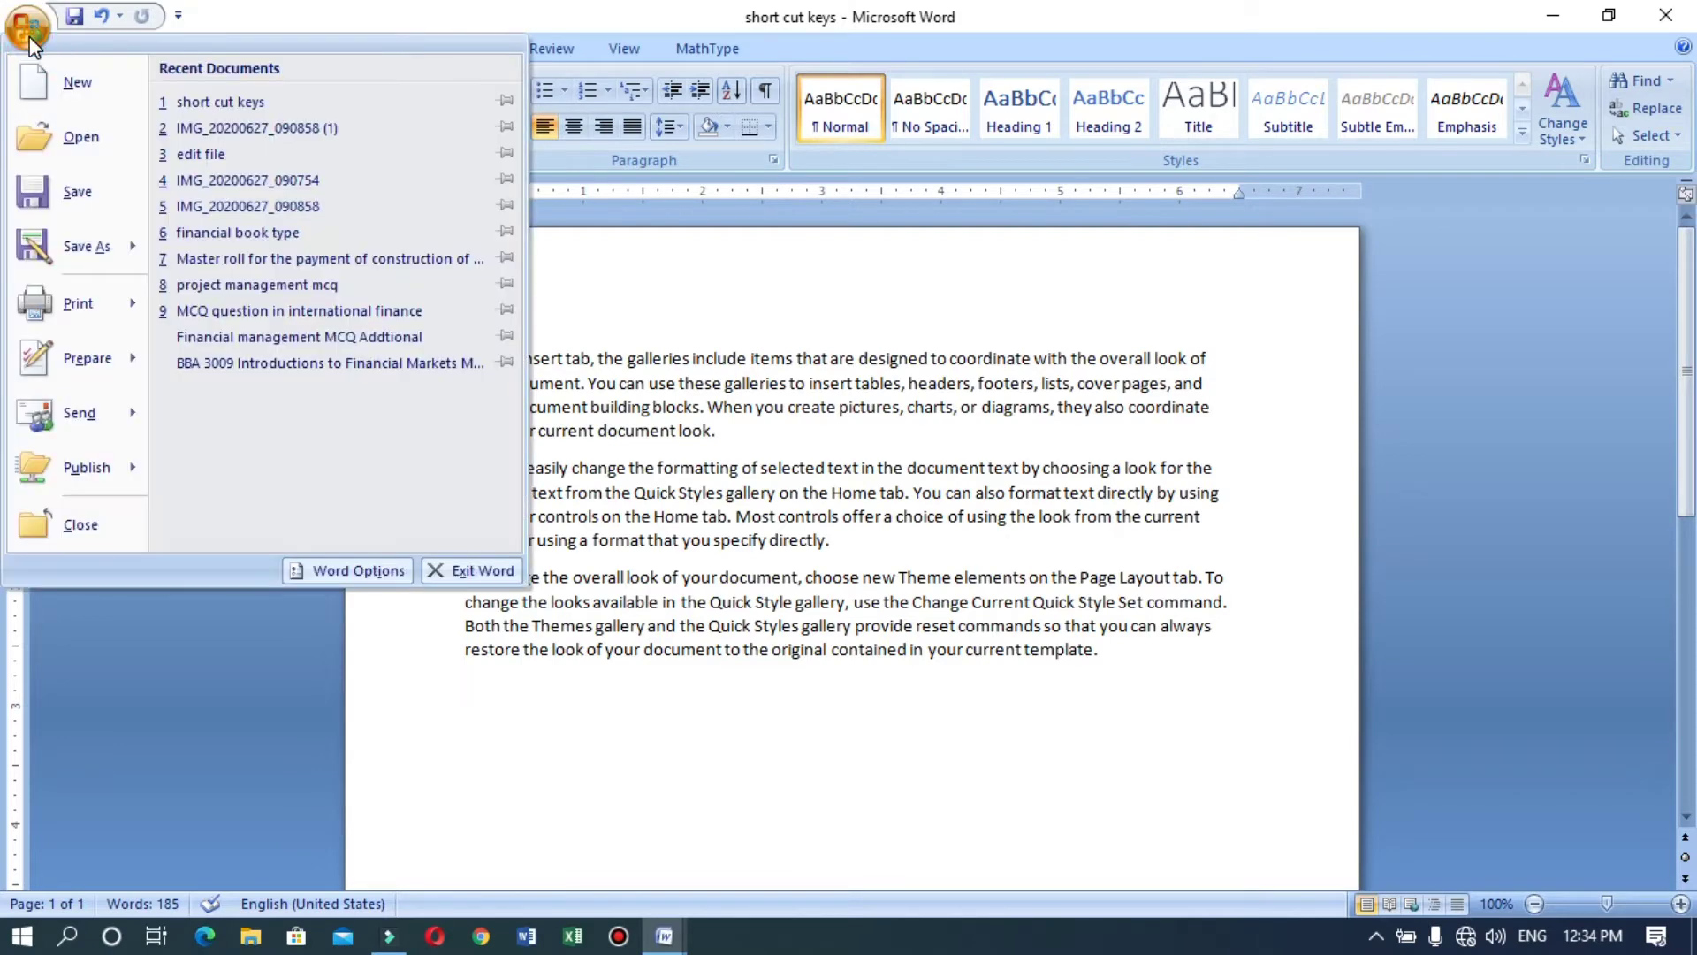
mouse_move(58, 257)
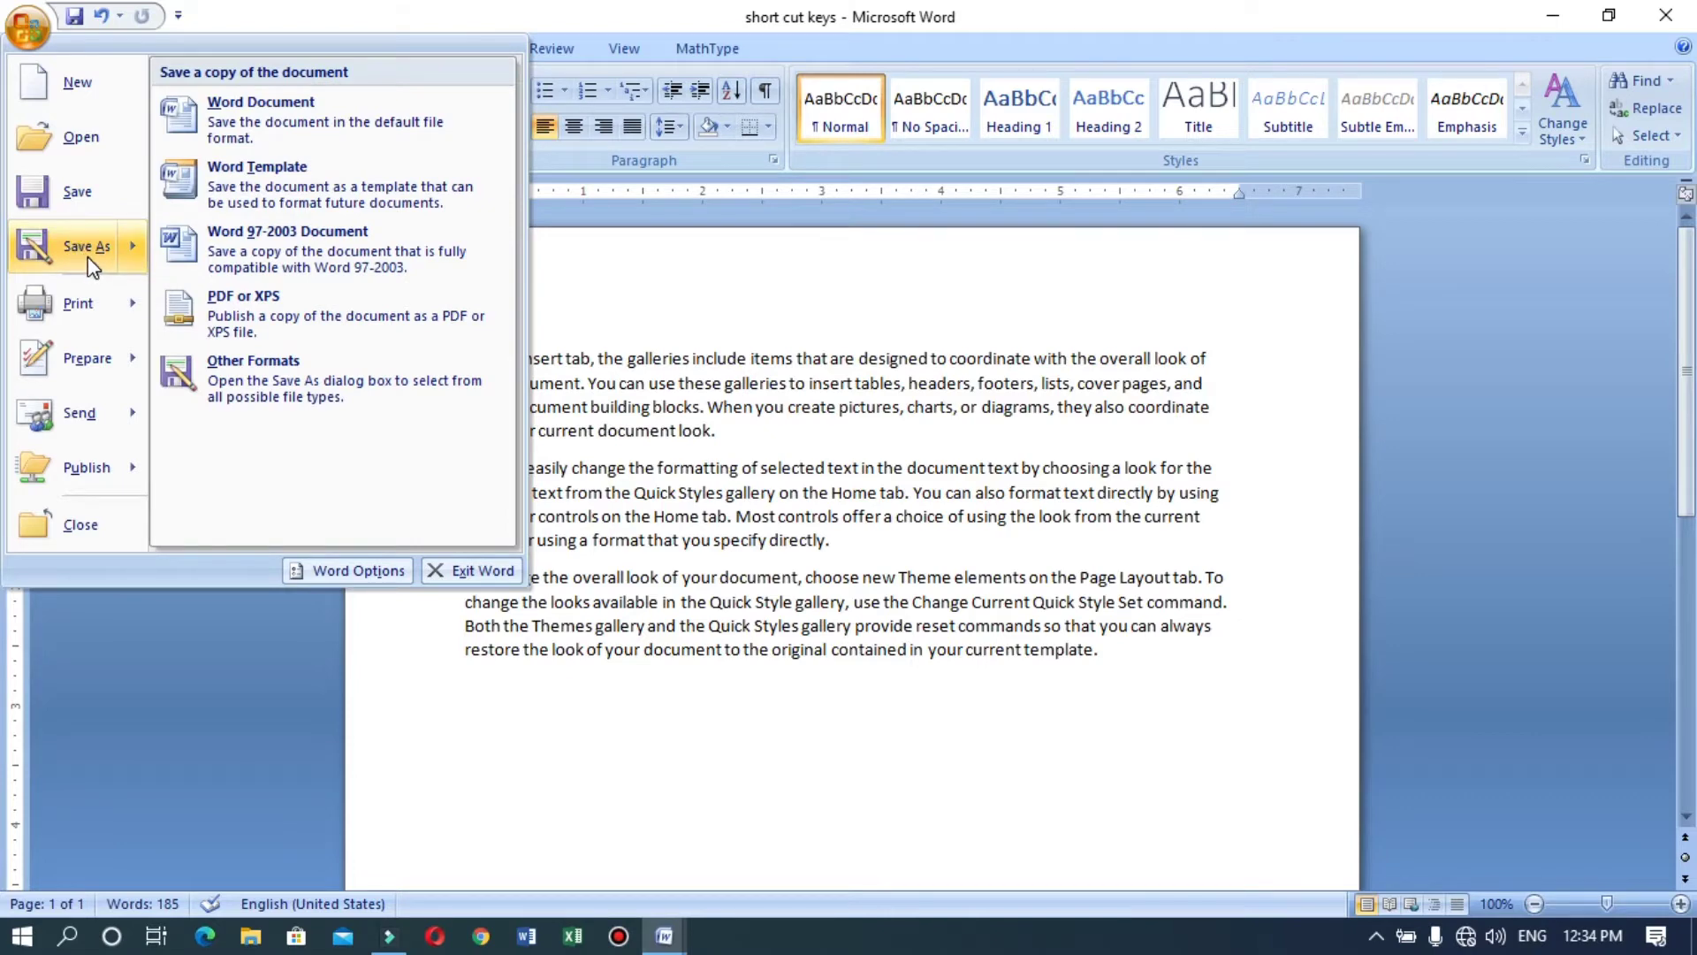
click(739, 622)
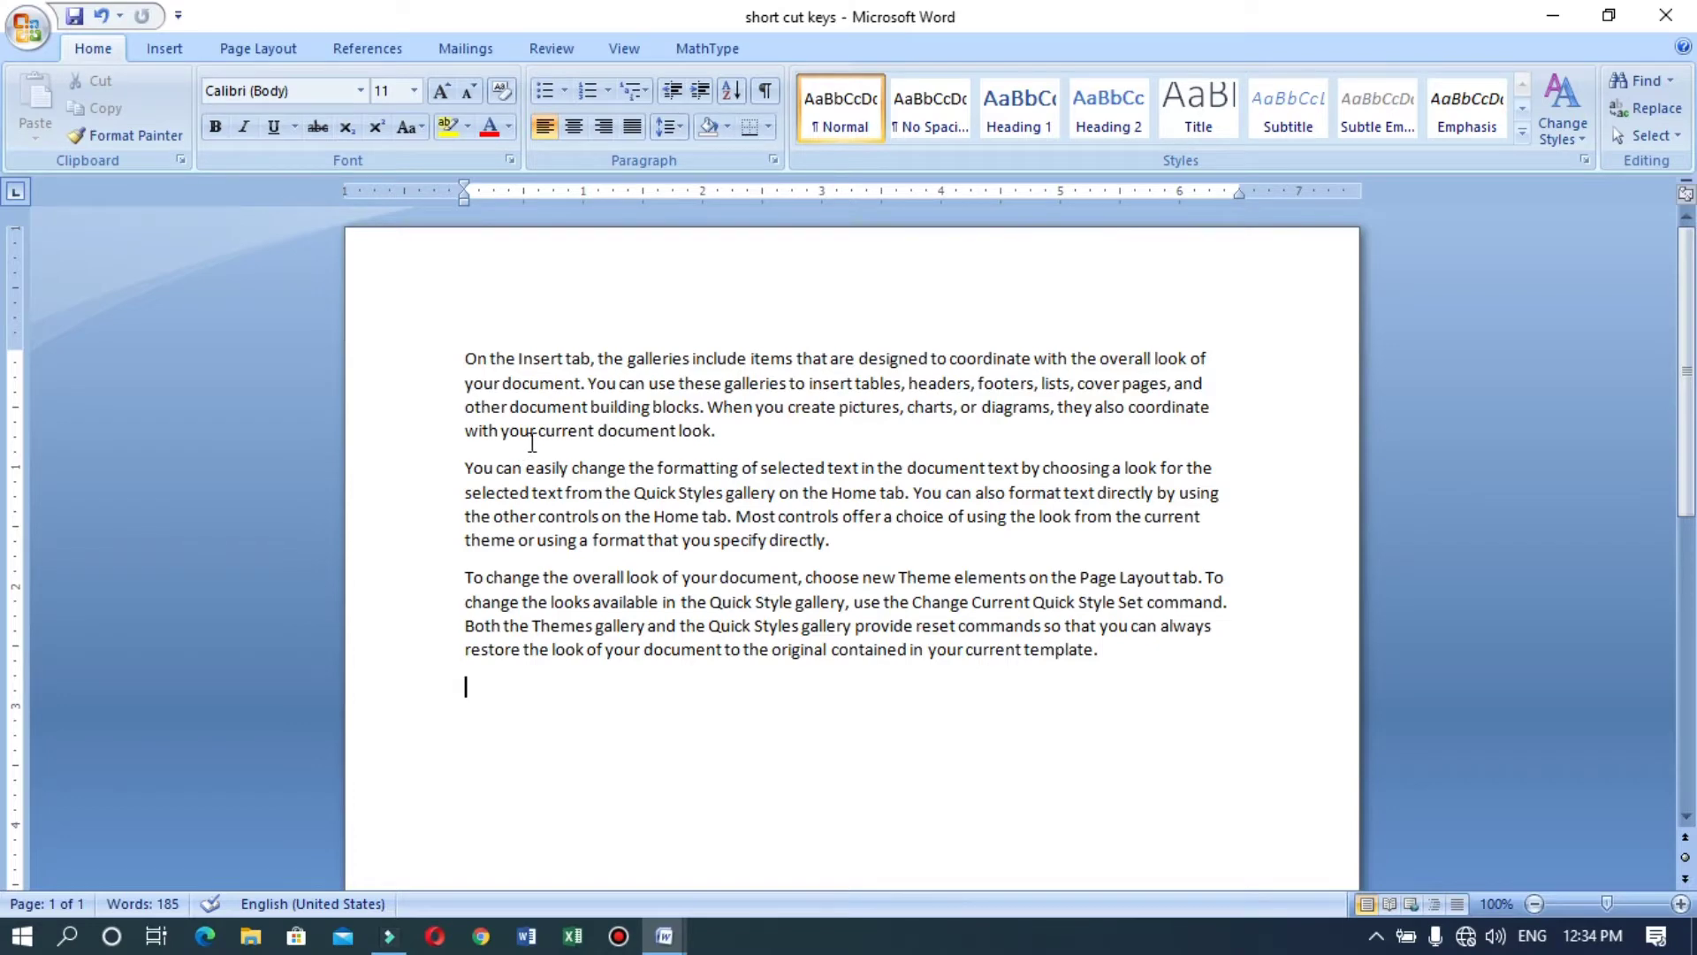
Step: Save a copy of the document on the Desktop as "short cut keys 1" in Word Document format using Save As
click(26, 26)
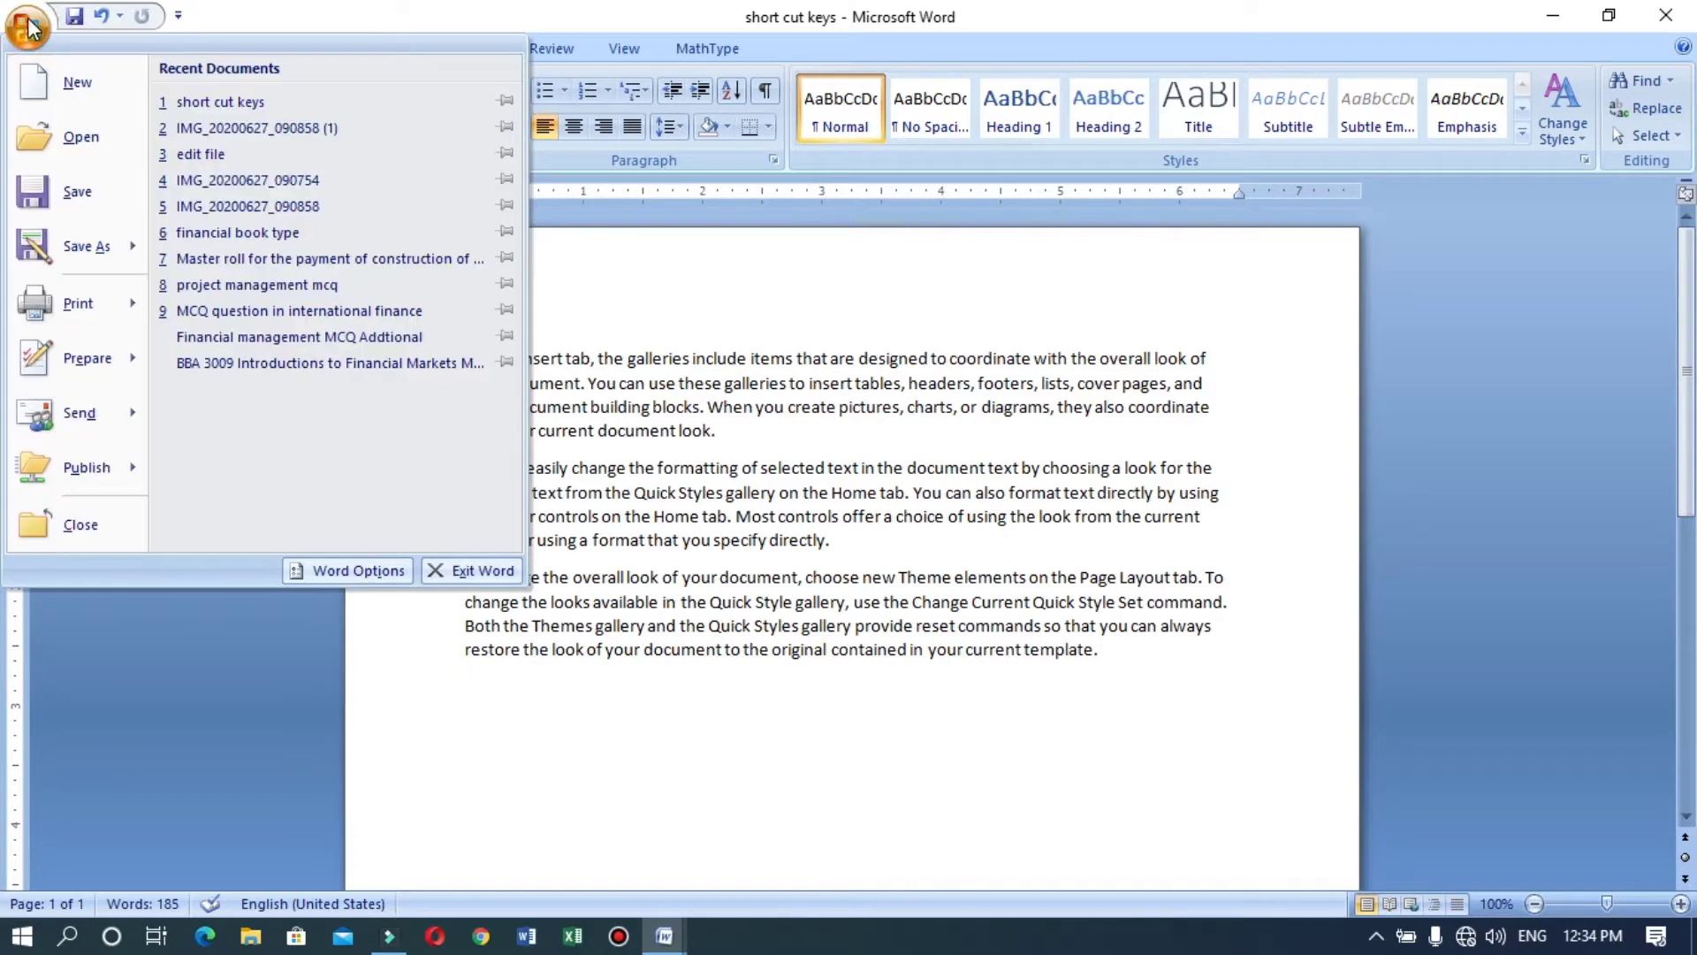
click(108, 249)
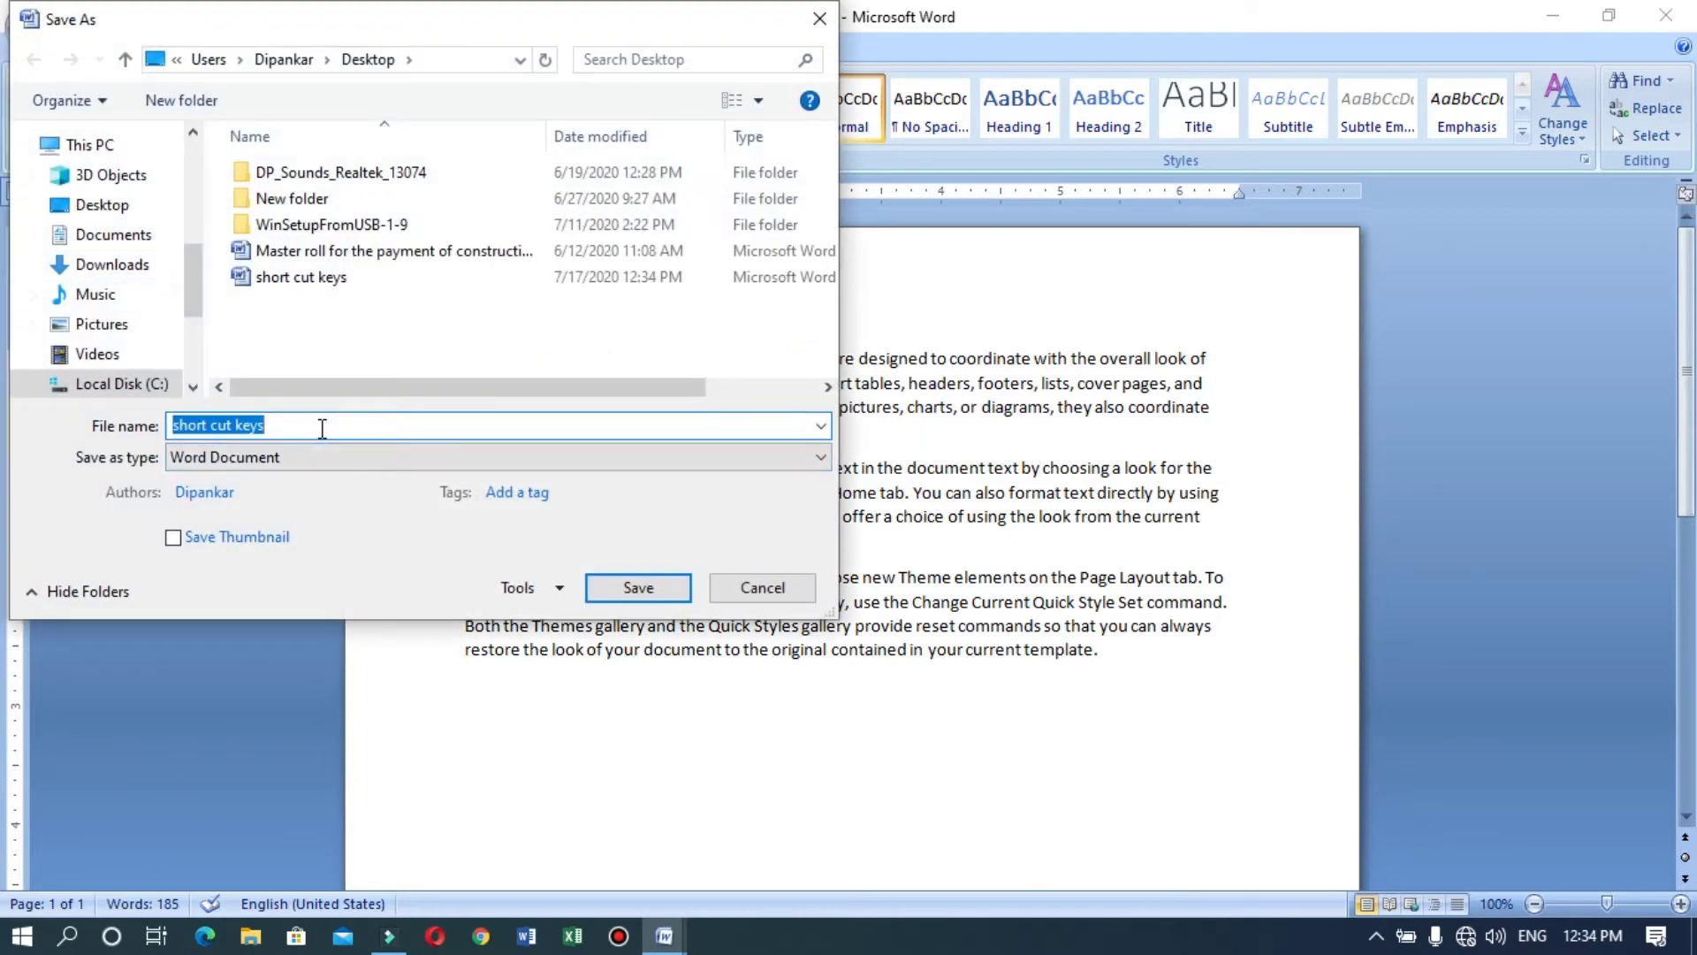
click(322, 428)
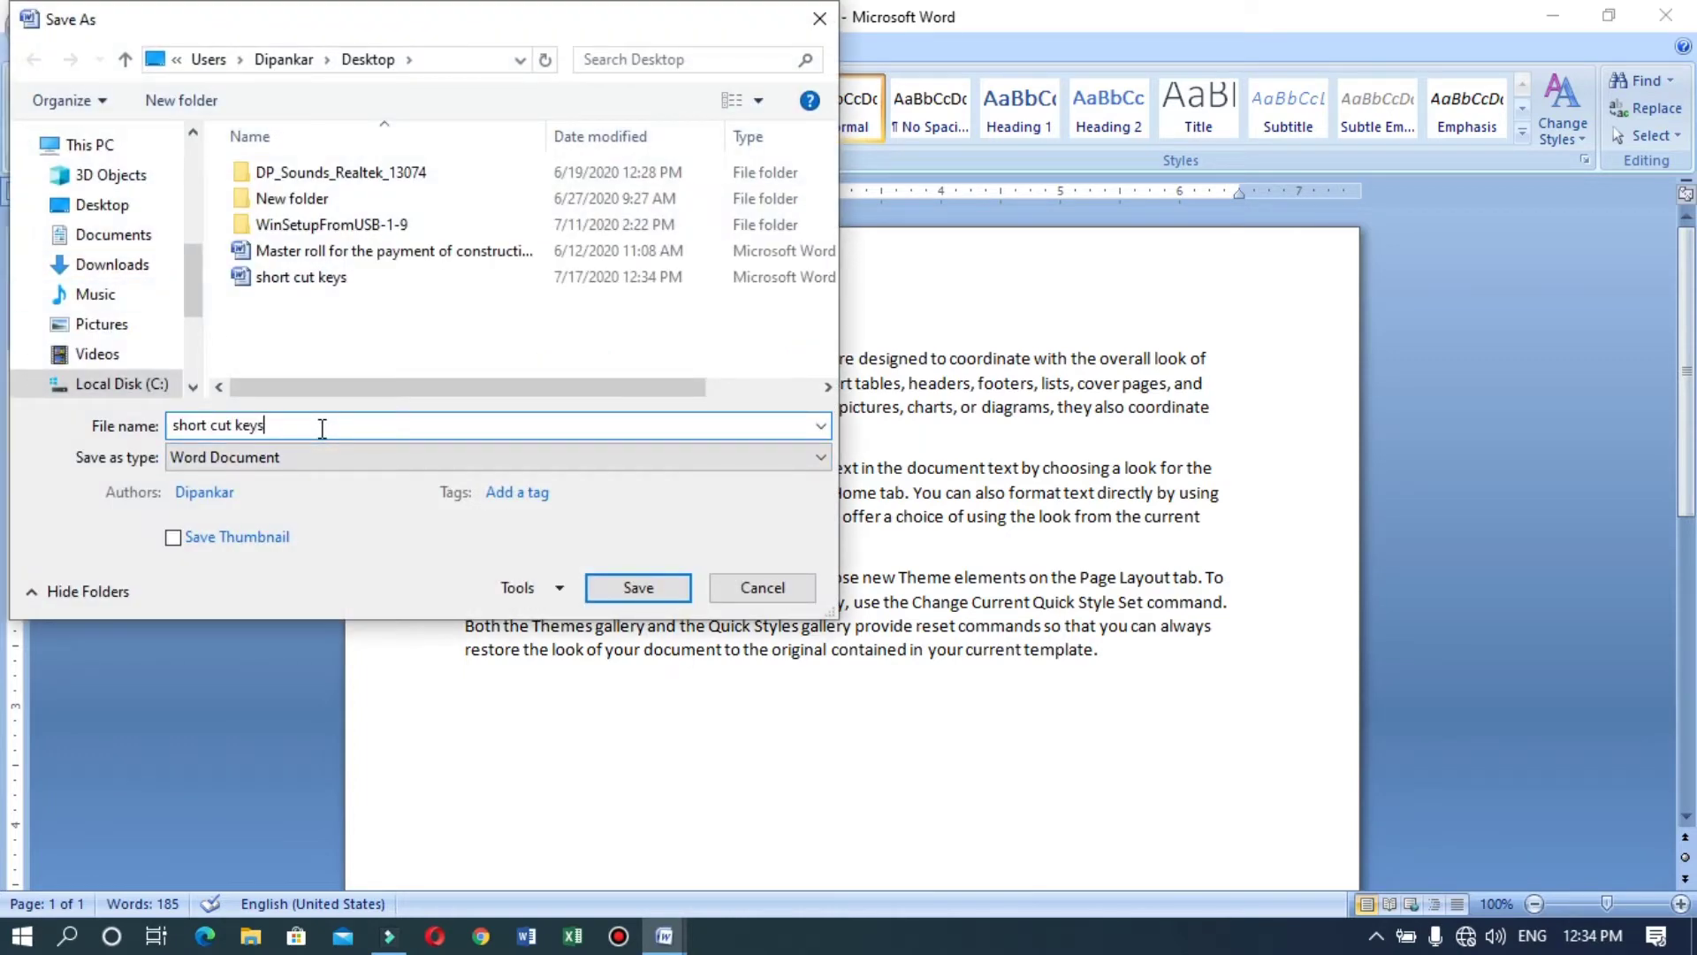
text(1)
click(636, 587)
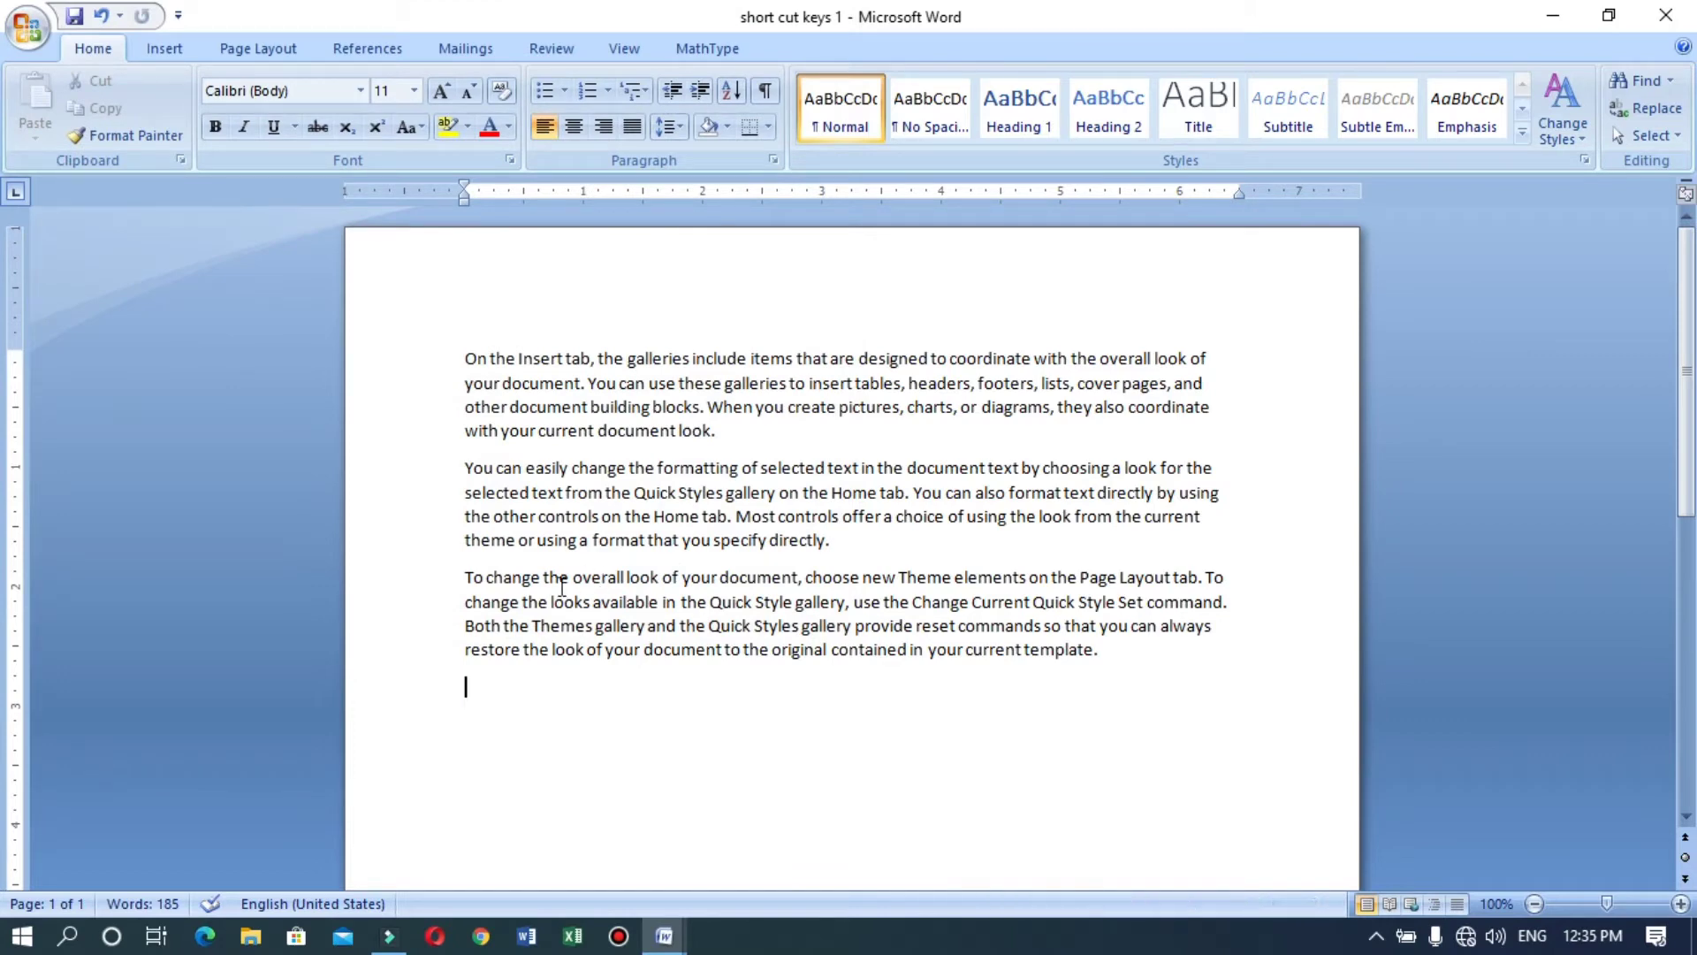
Step: Switch to Document1 and highlight the CTRL + O entry in the basic shortcut keys list
mouse_move(672, 933)
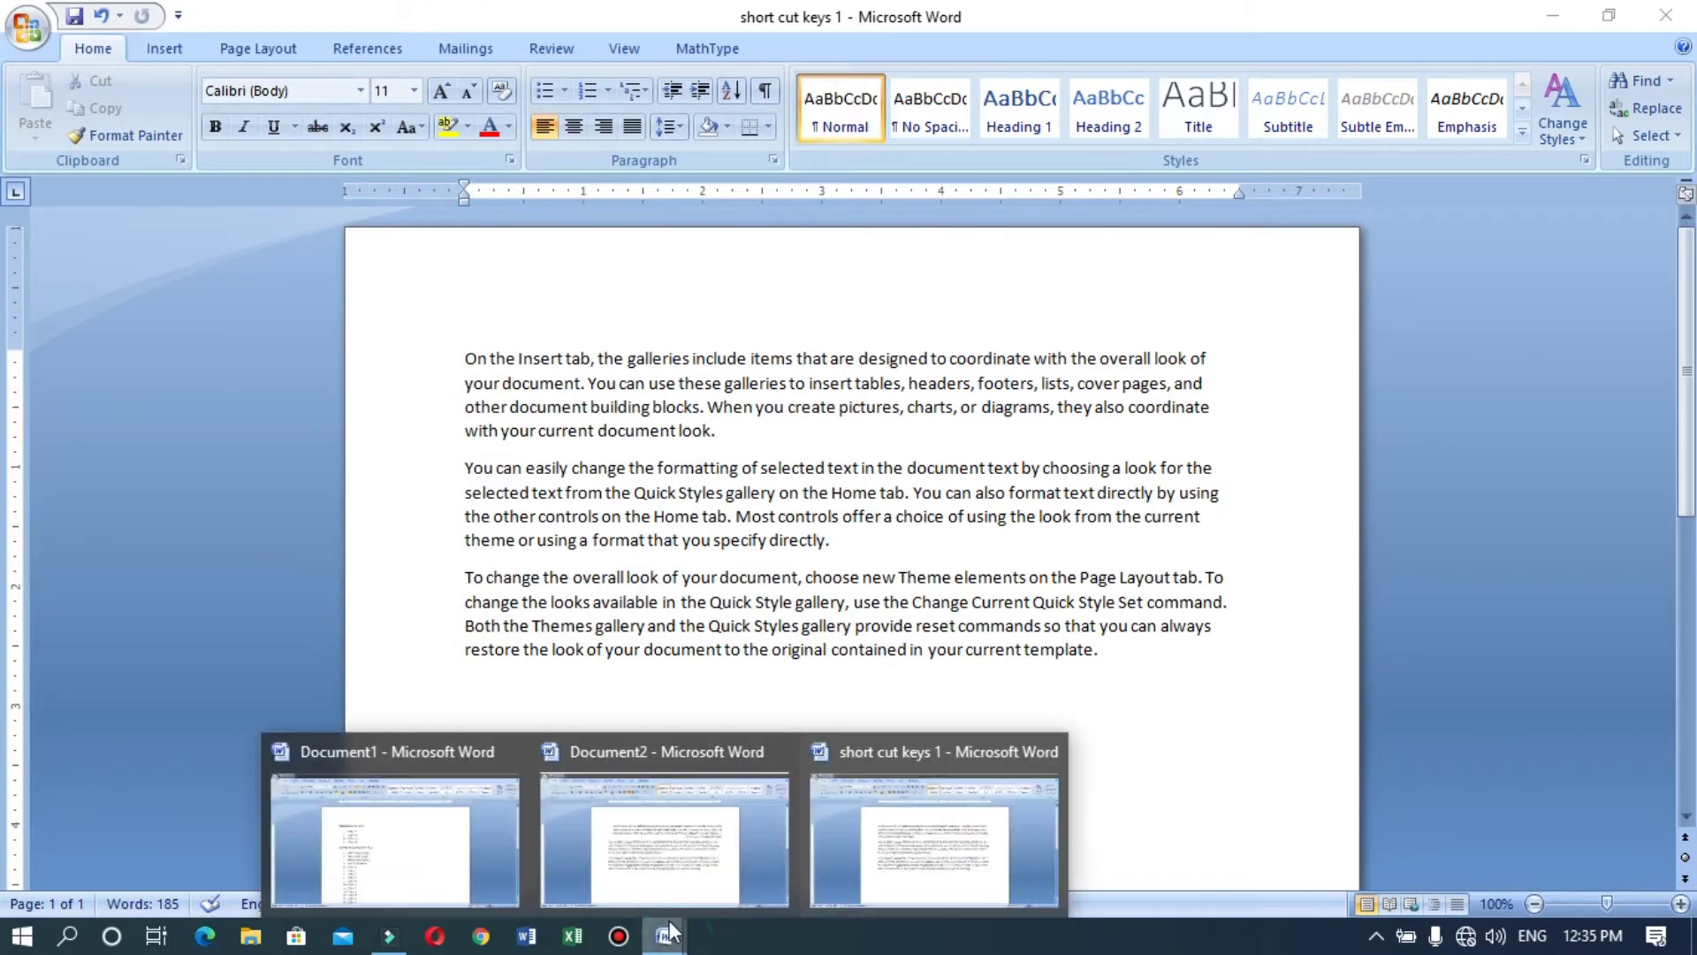
click(469, 857)
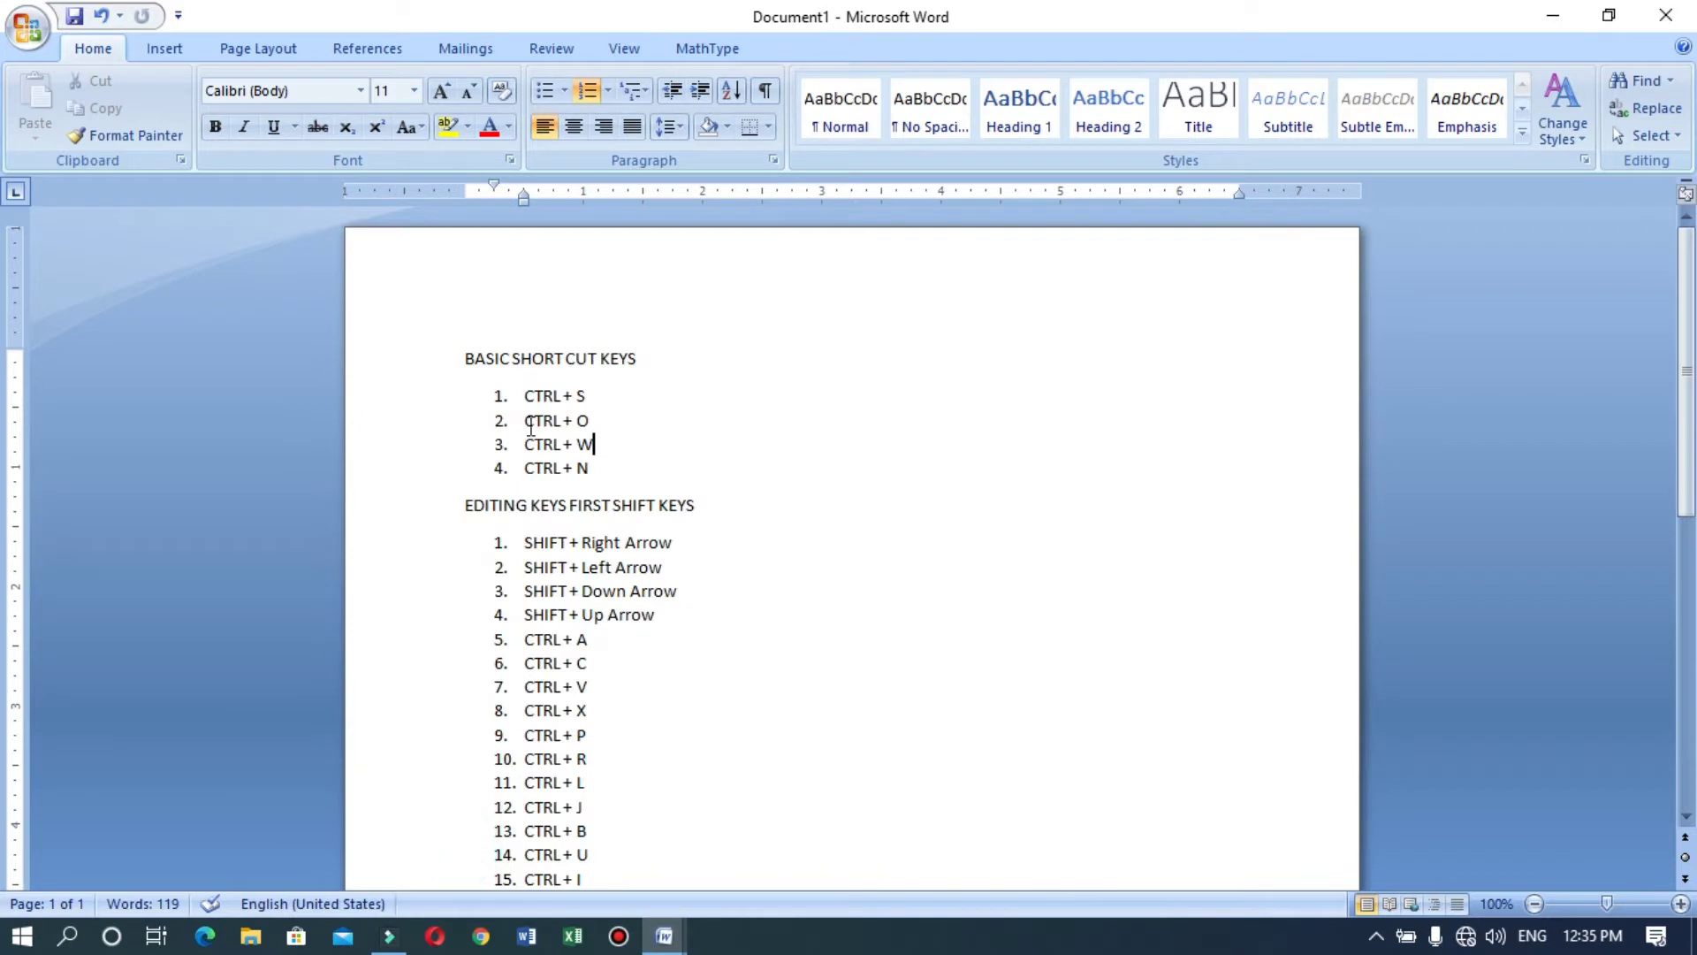
mouse_move(508, 423)
mouse_down()
mouse_move(539, 423)
mouse_move(504, 422)
mouse_up()
triple_click(592, 421)
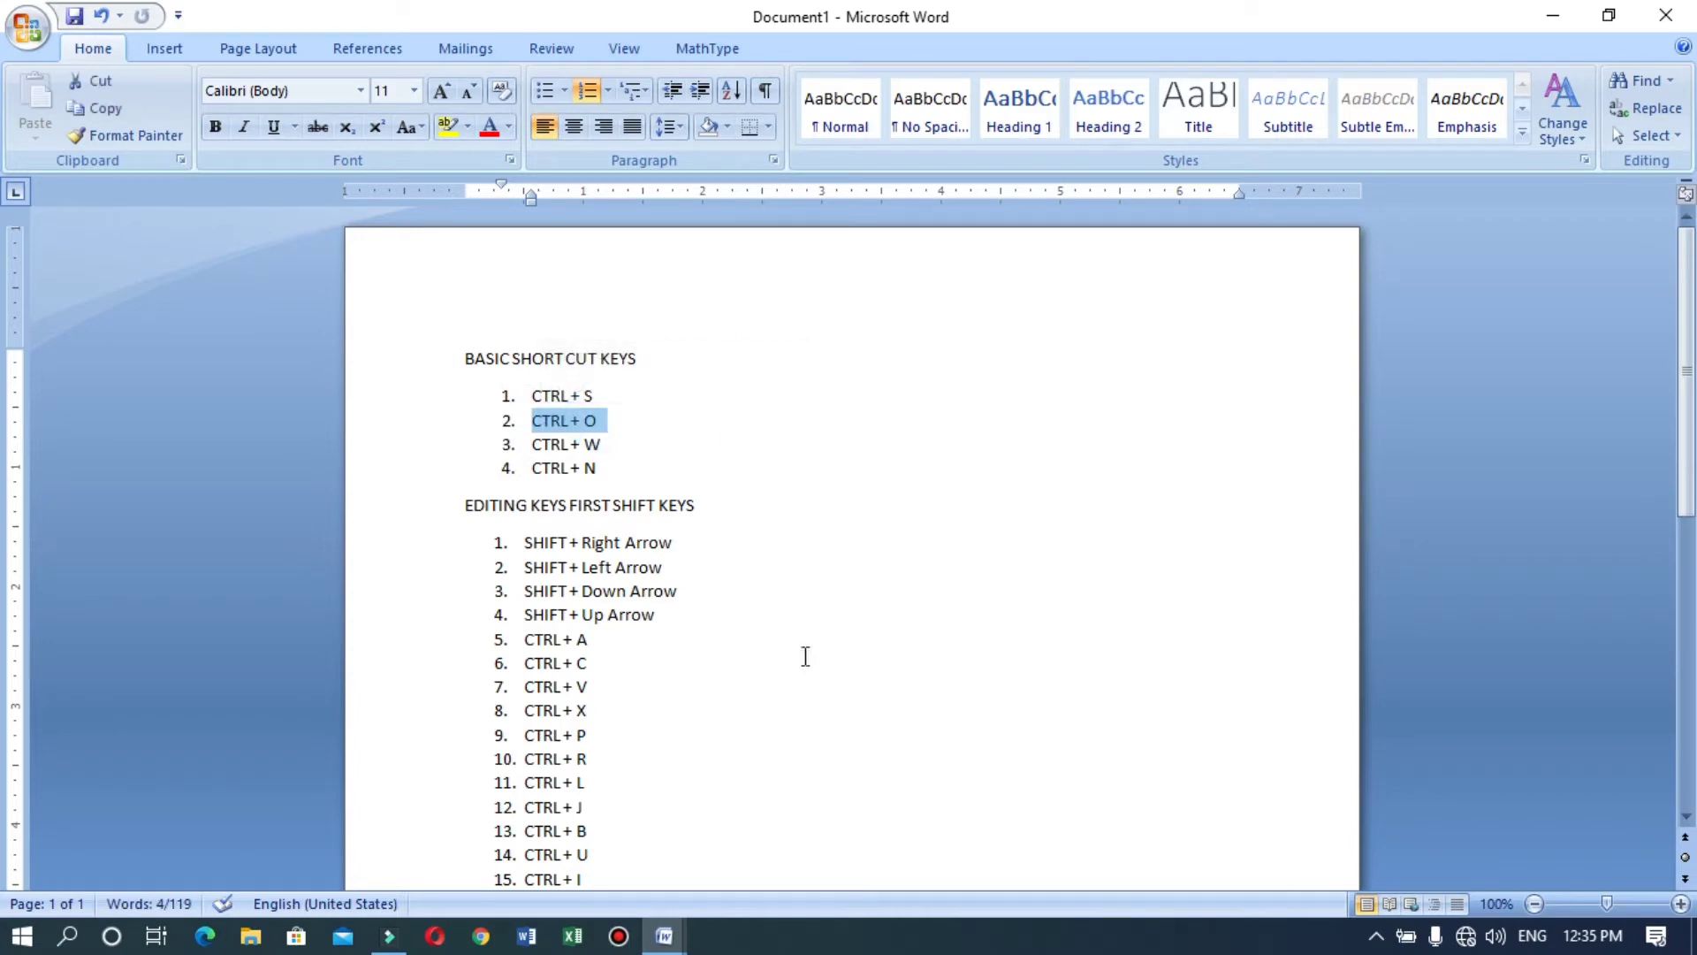
Step: Switch through the open documents to Document2 and create a new blank document
click(665, 935)
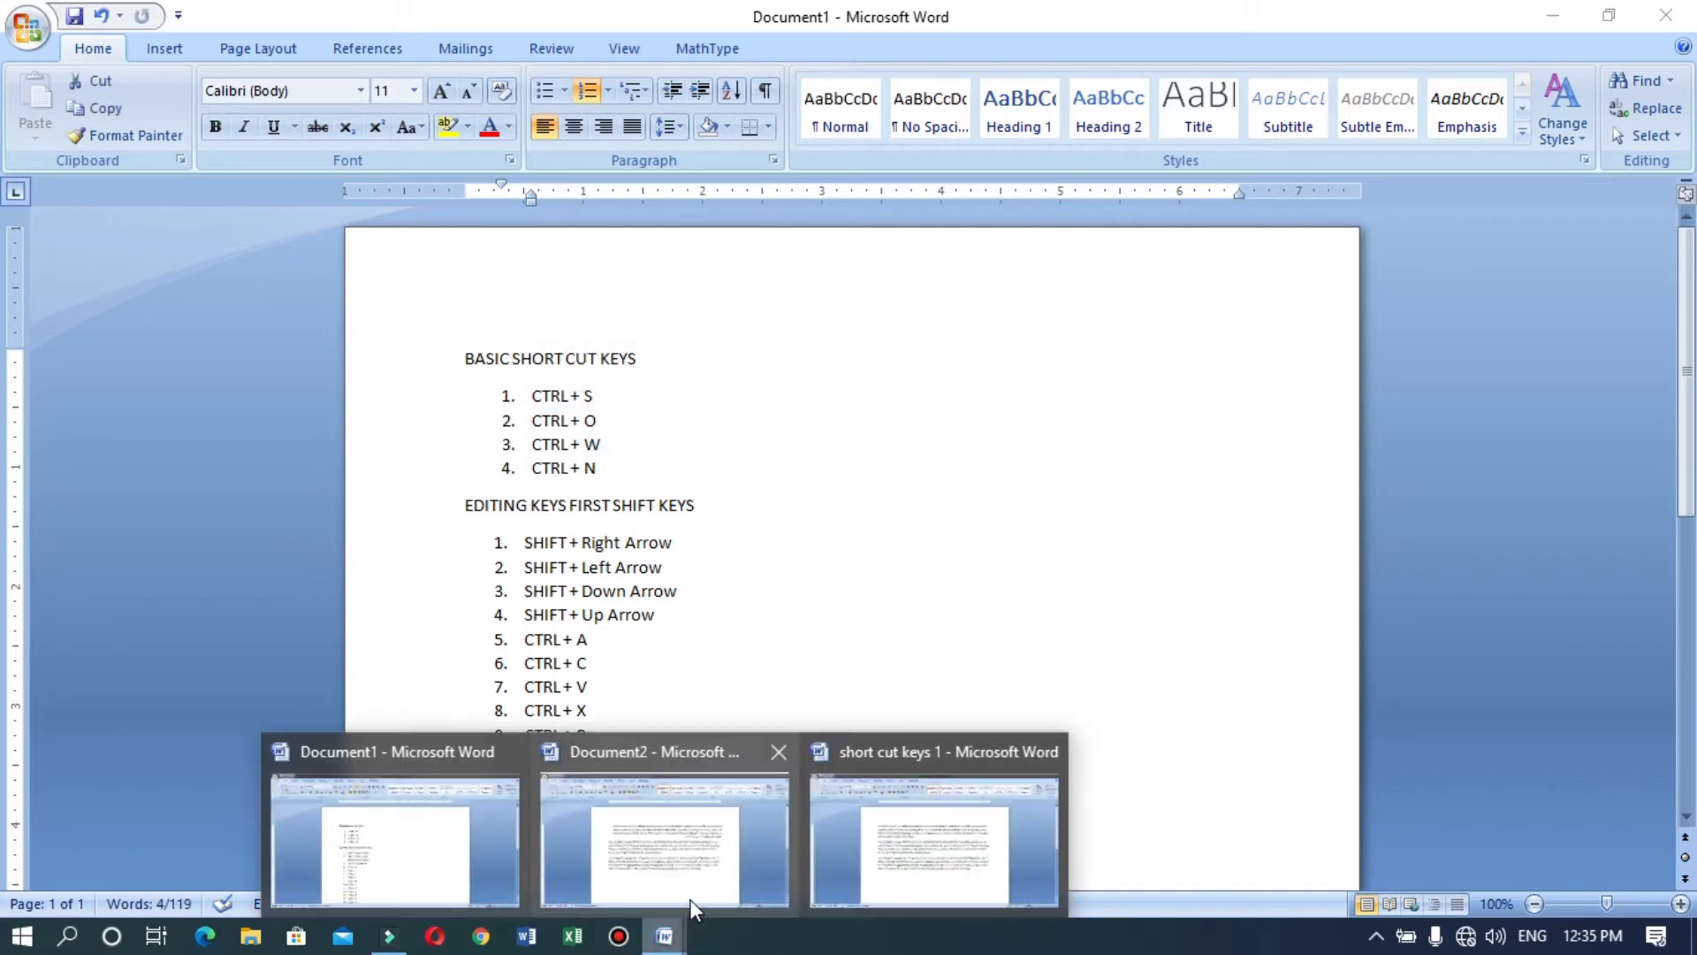
click(845, 841)
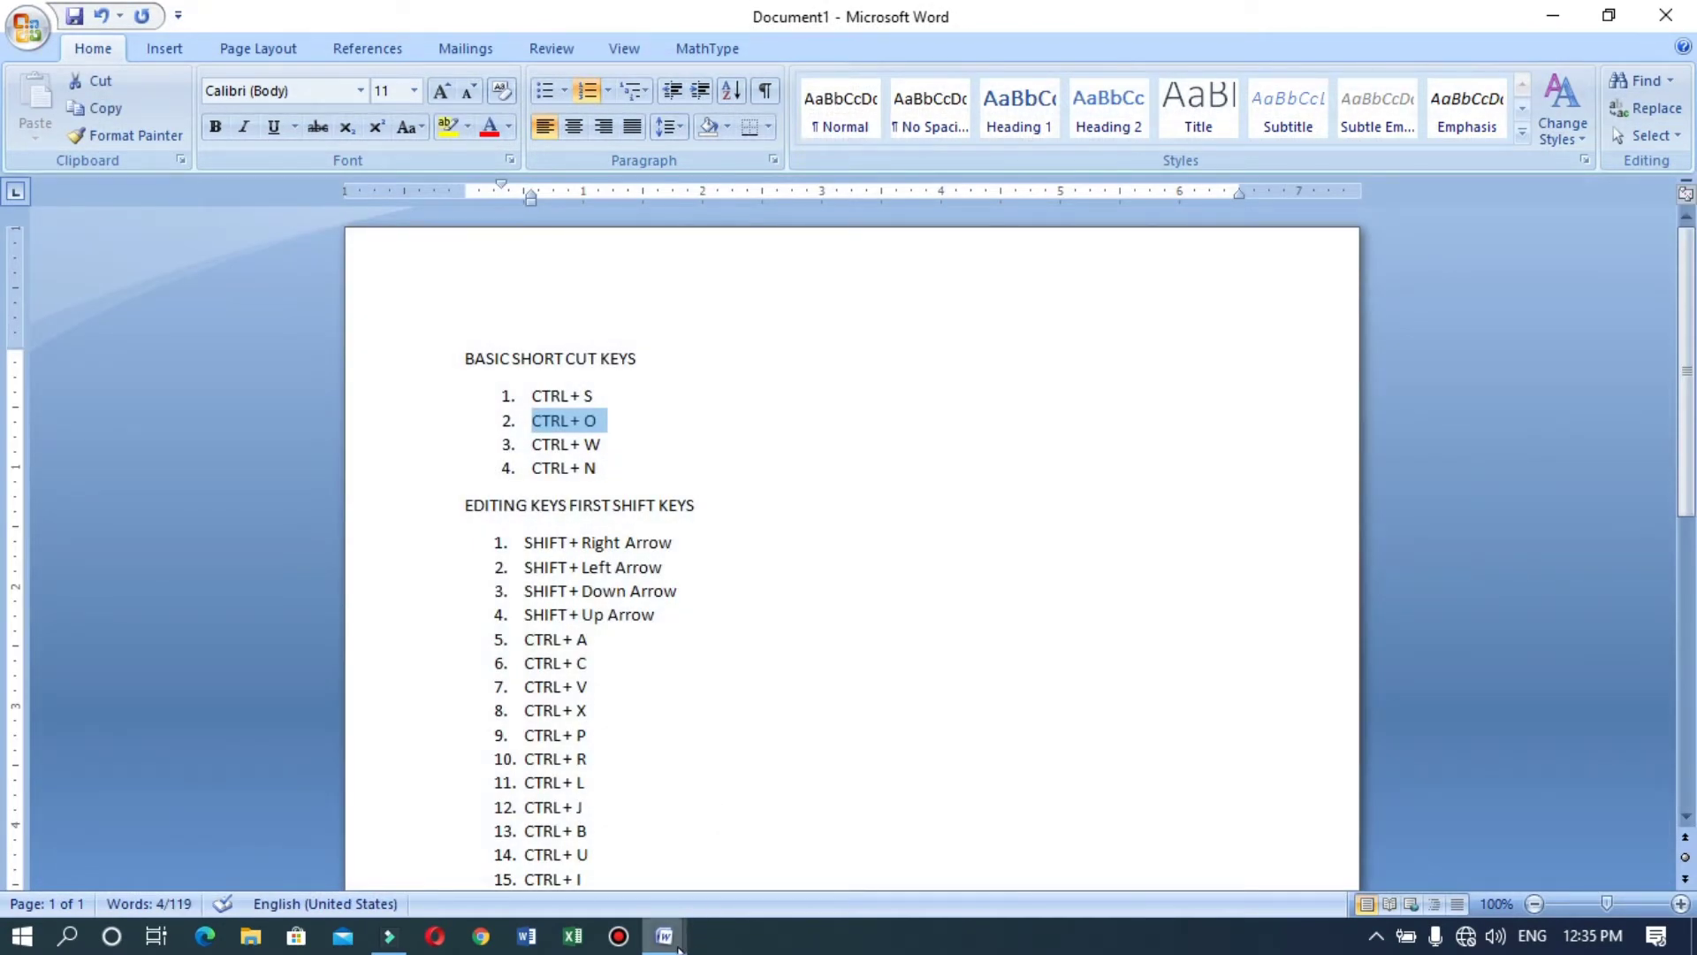
mouse_move(678, 948)
click(731, 875)
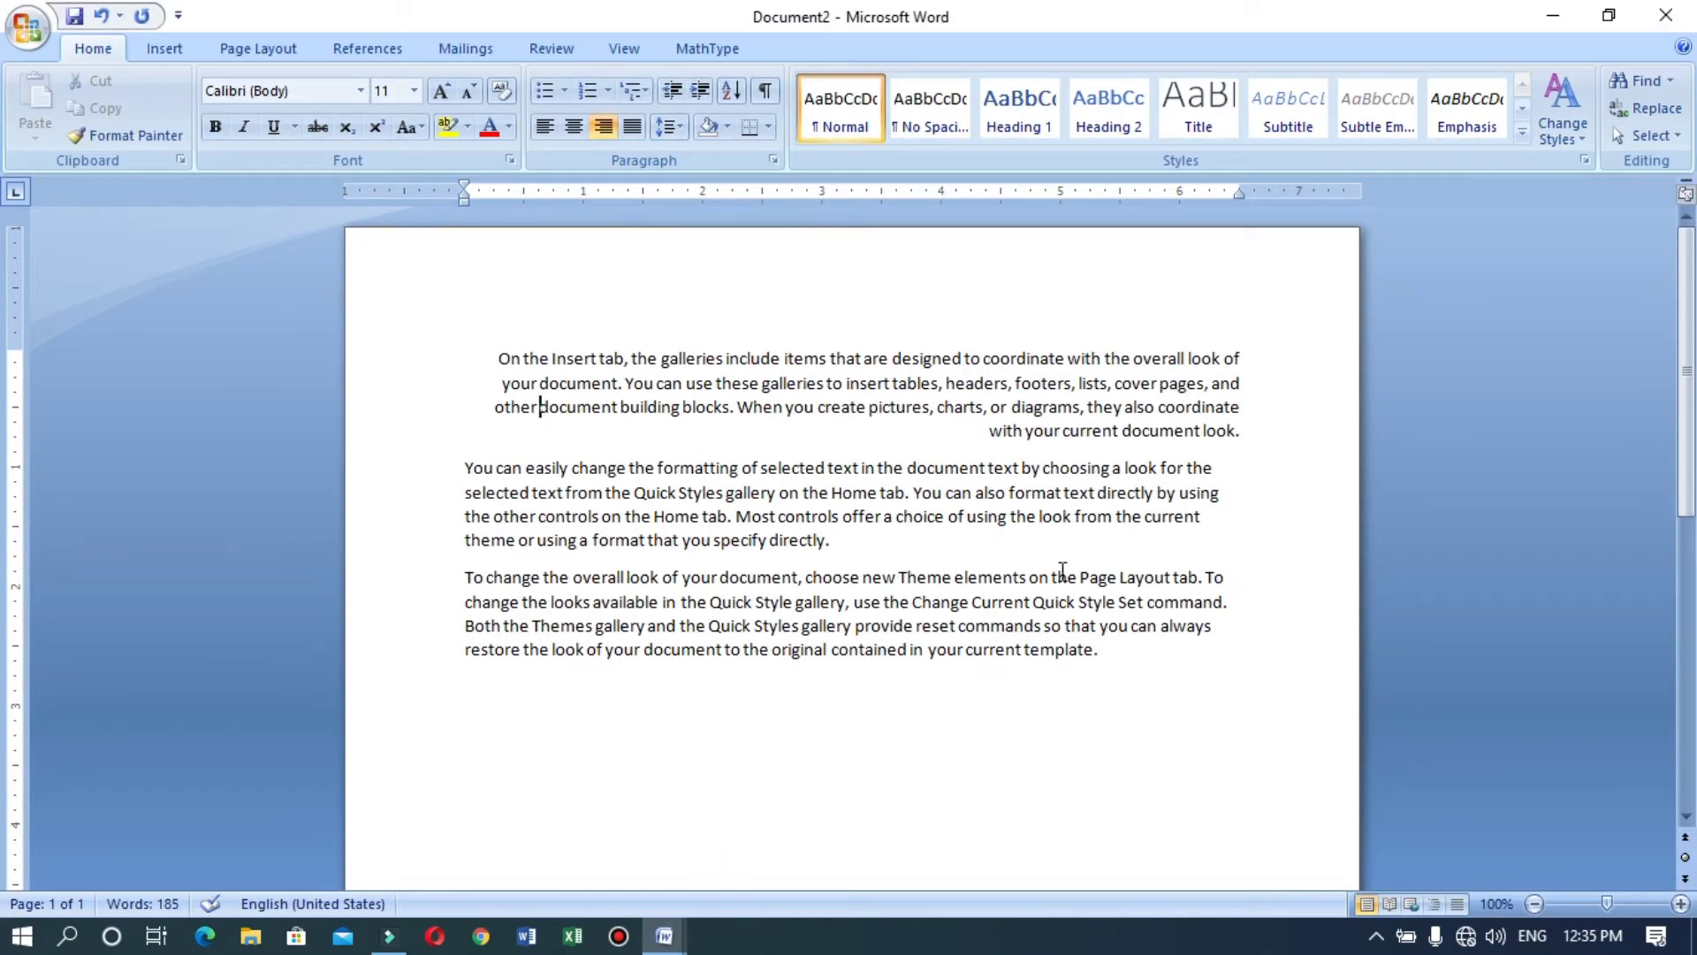
key(ctrl+n)
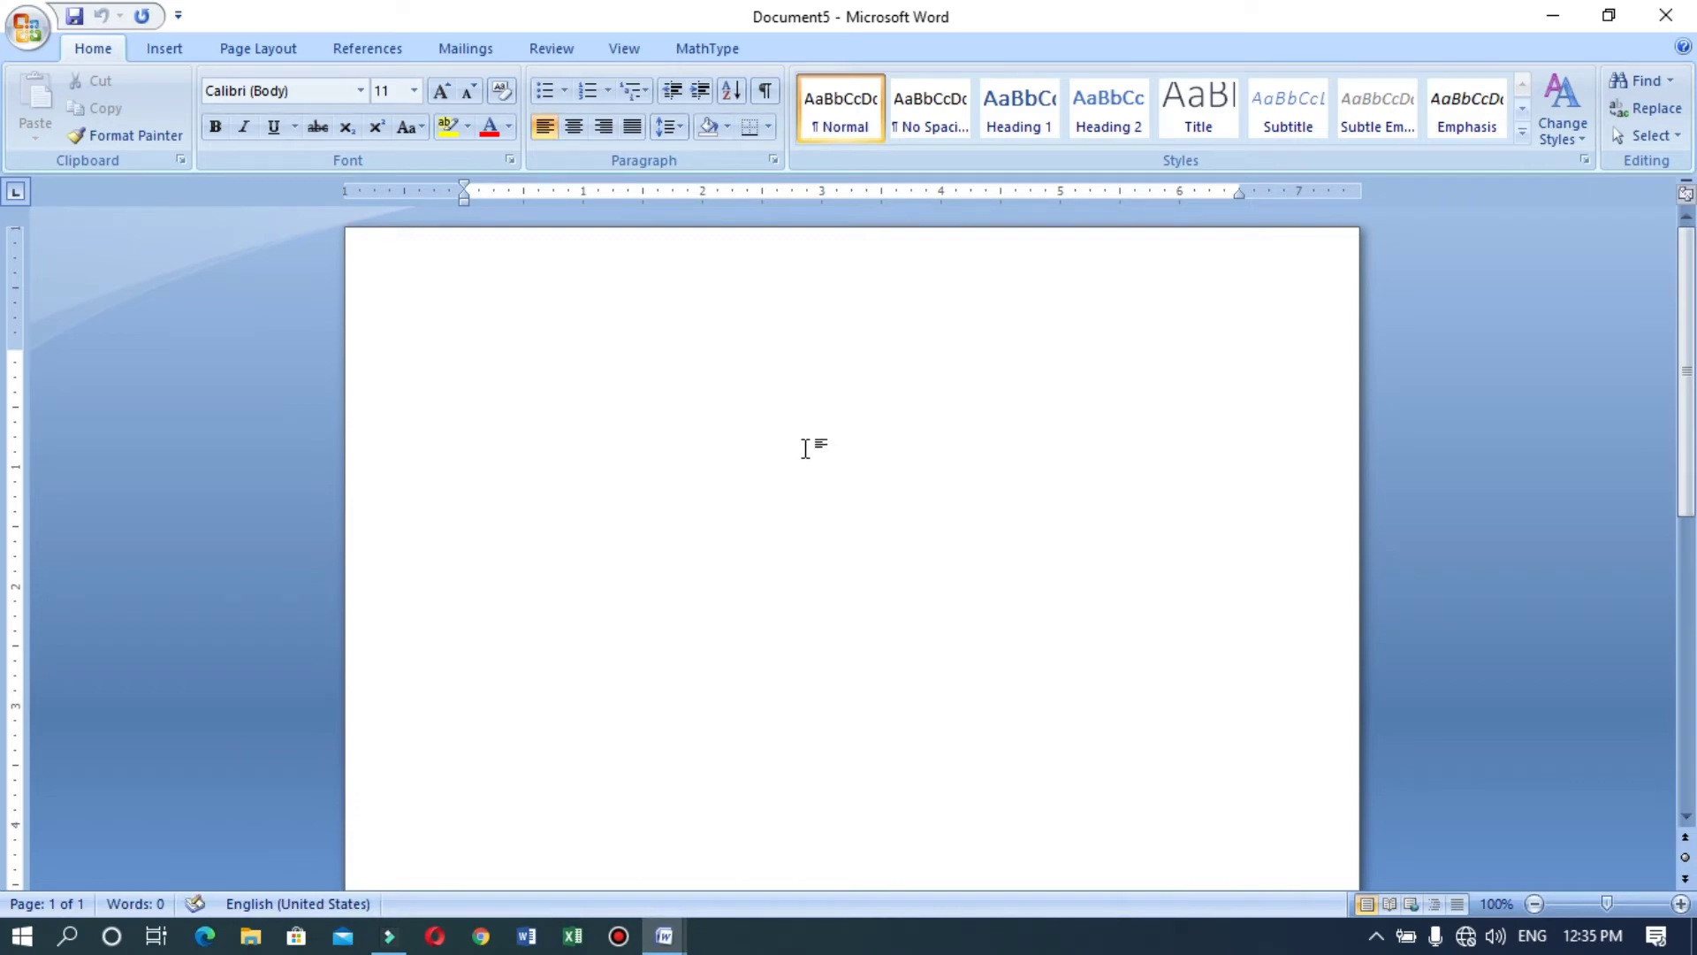
Step: Open the document "short cut keys 1" from the Desktop
key(ctrl+o)
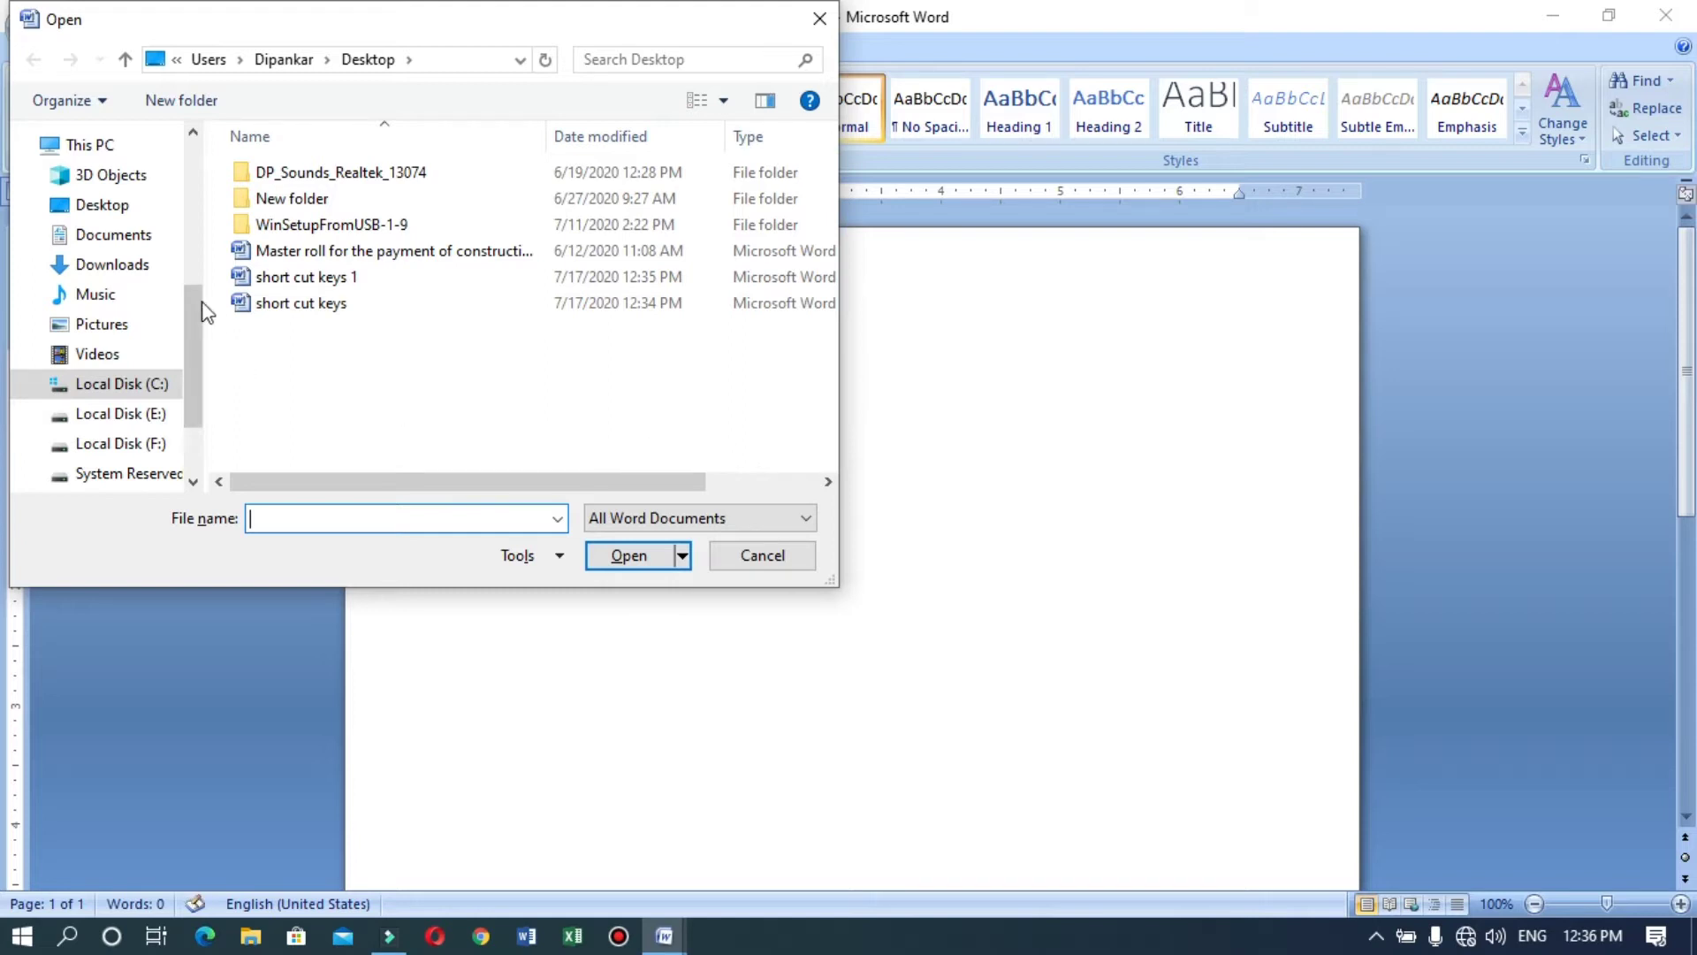
click(270, 305)
click(268, 279)
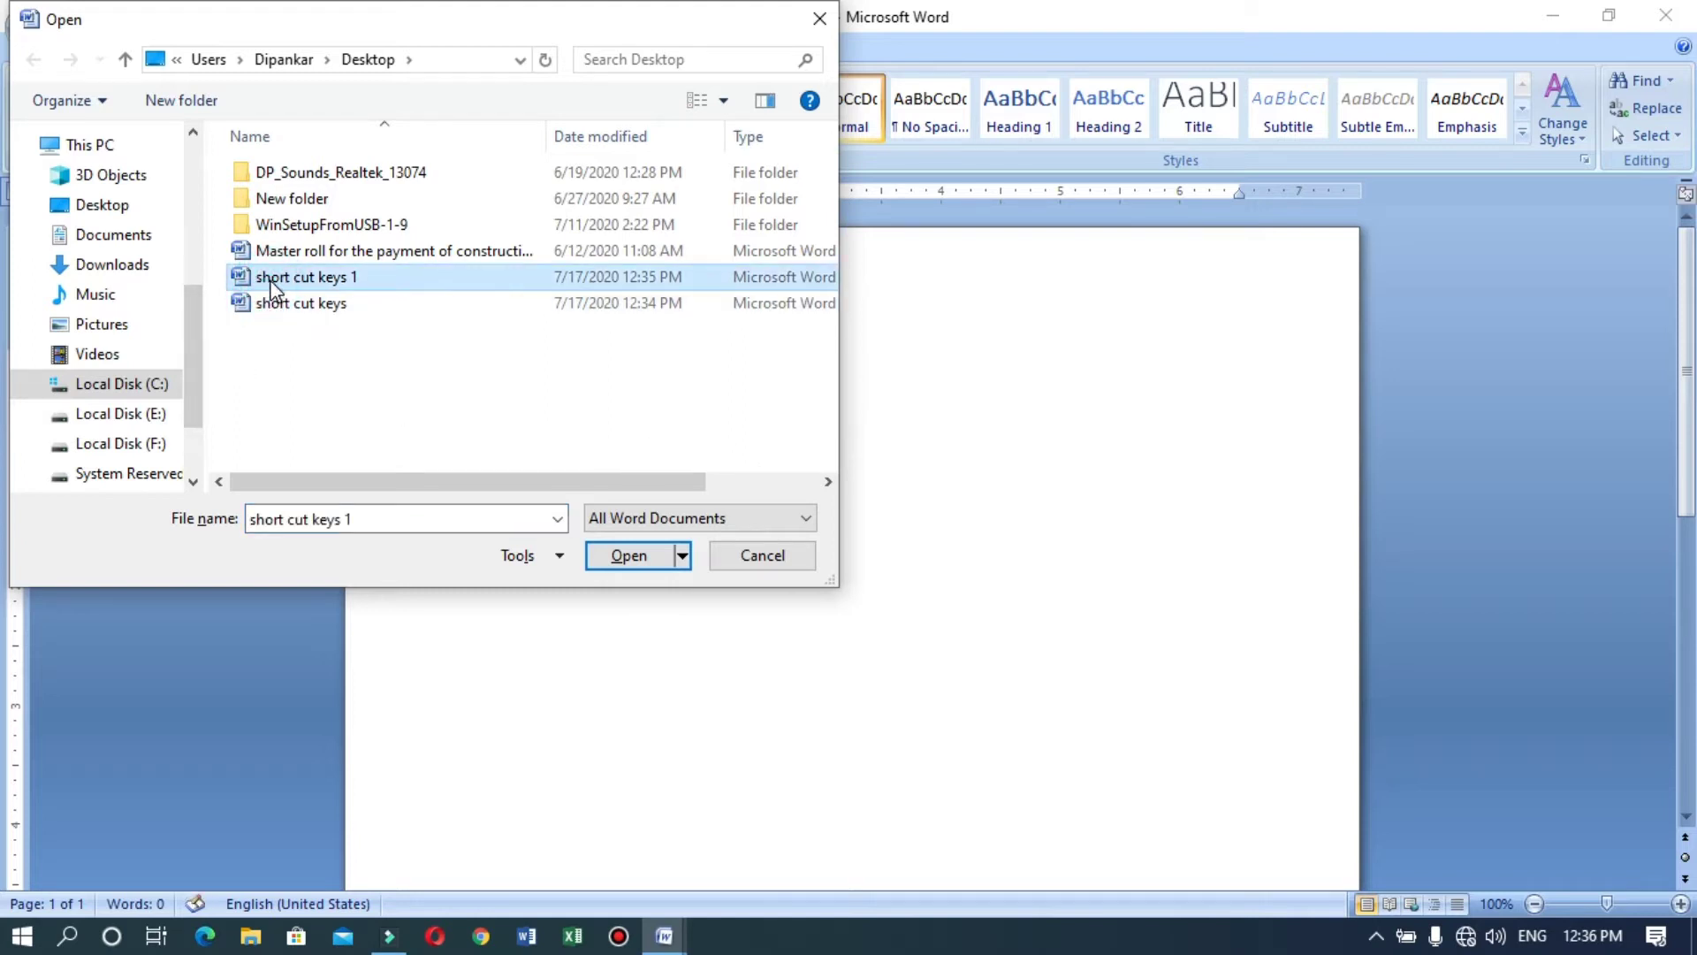
click(279, 301)
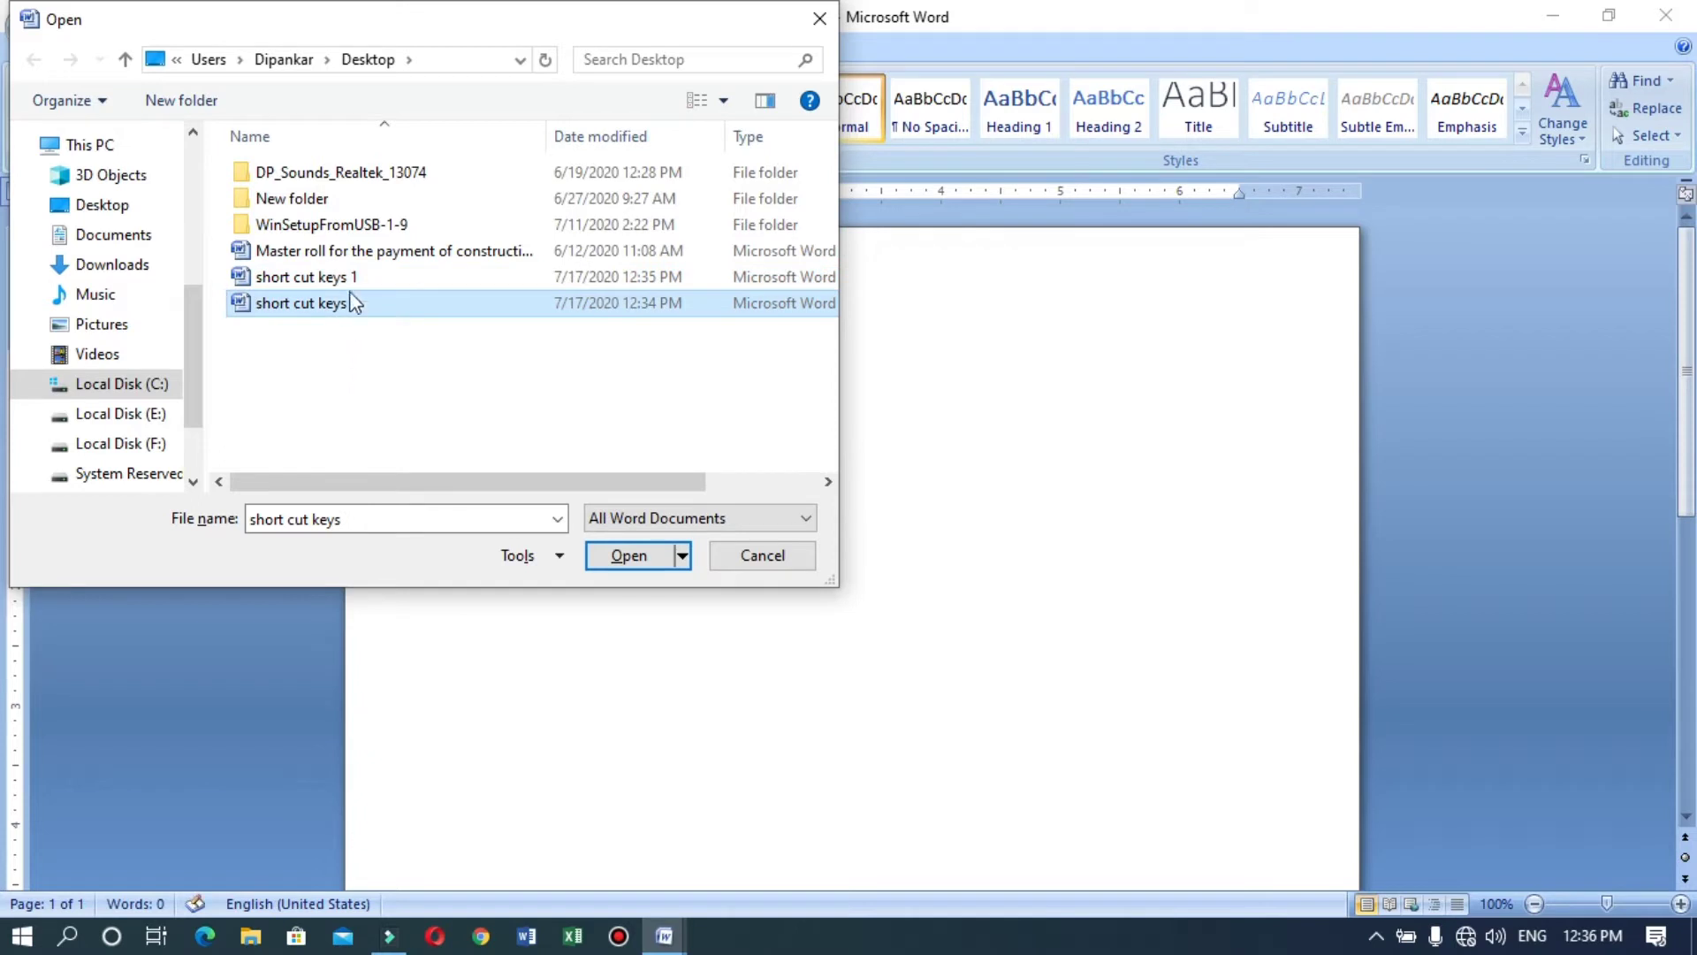
drag(390, 337, 549, 189)
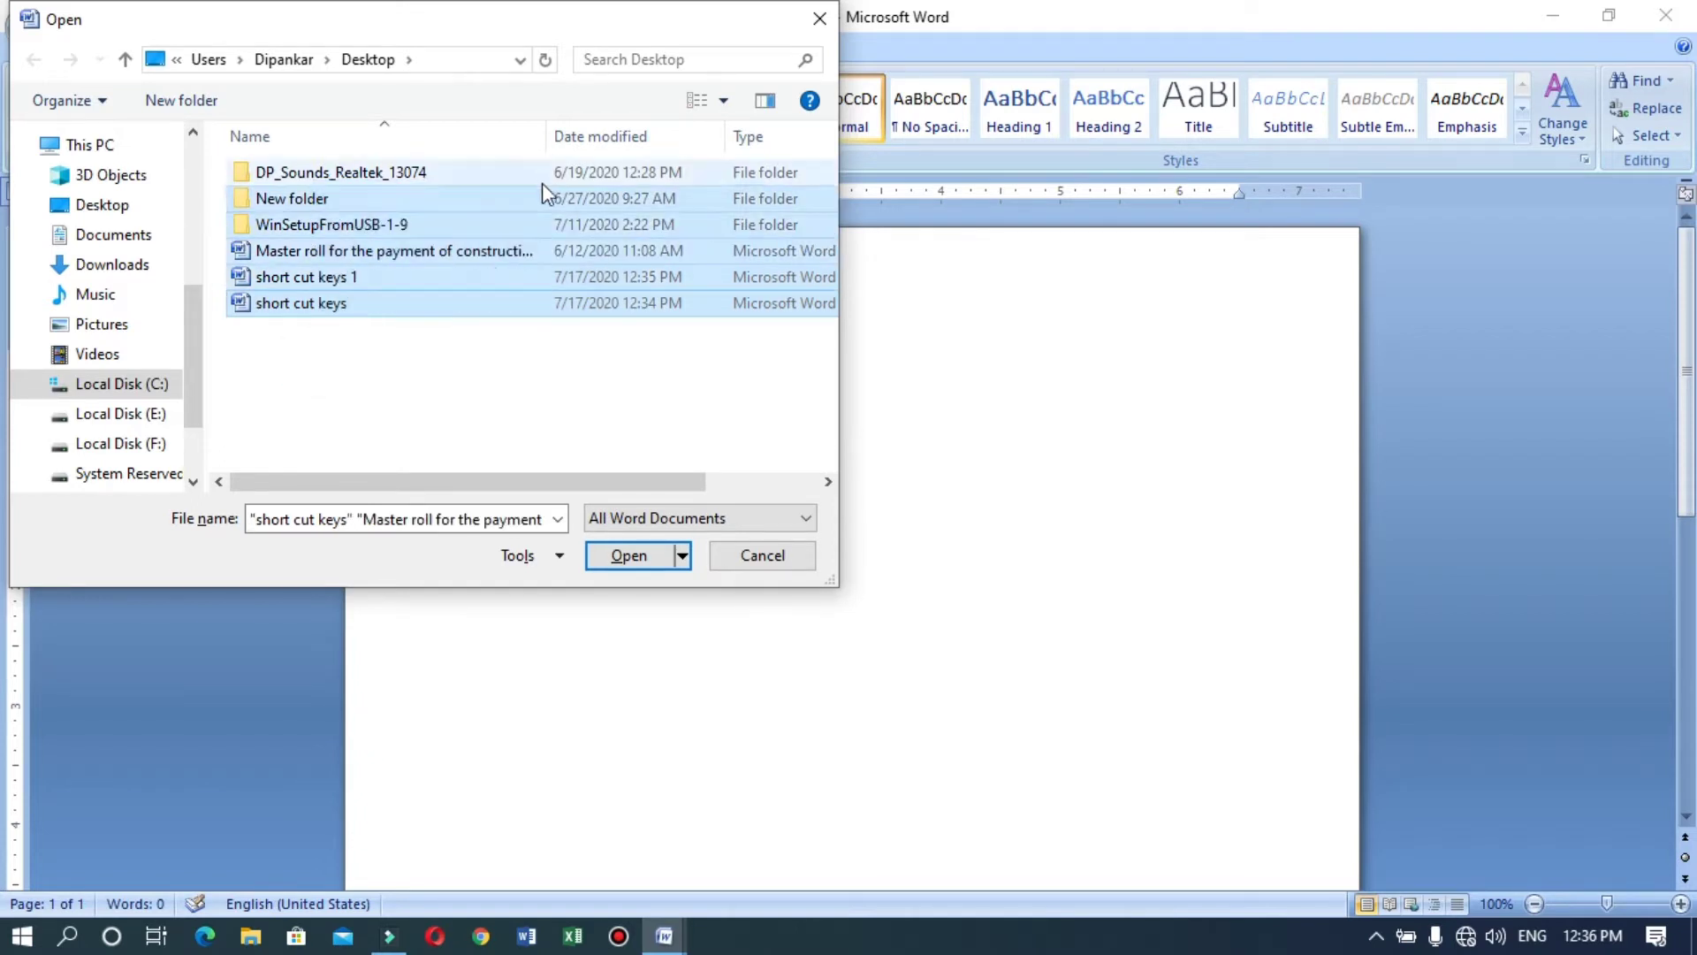
click(353, 369)
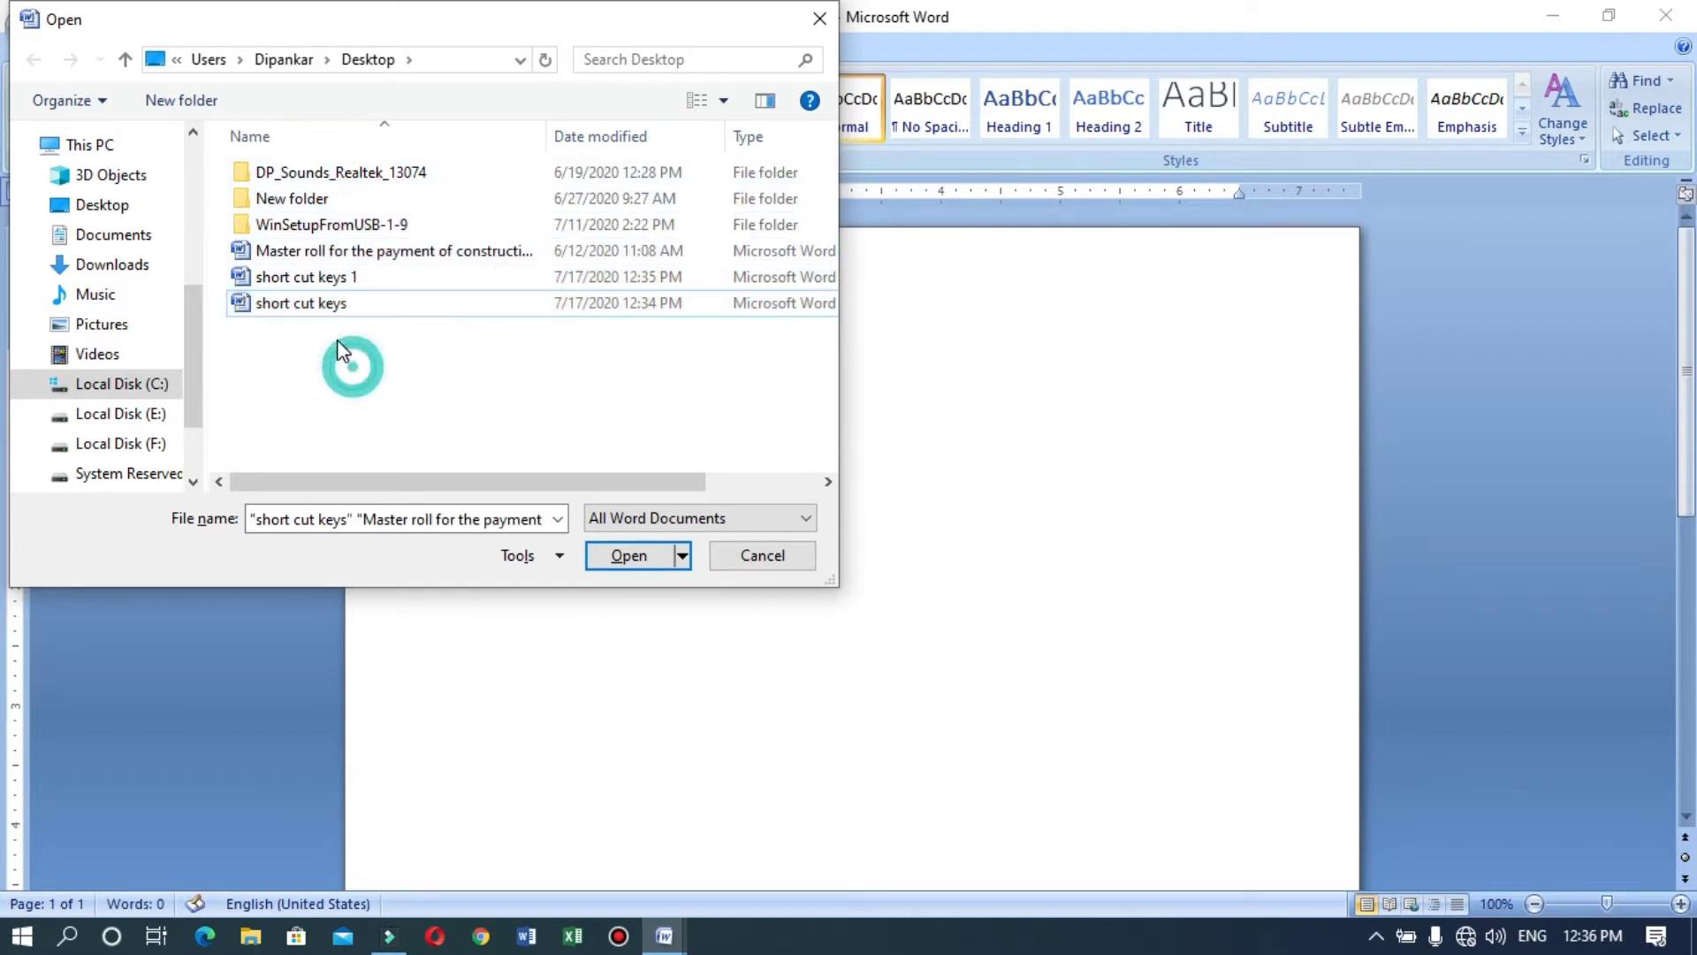
drag(297, 336, 398, 251)
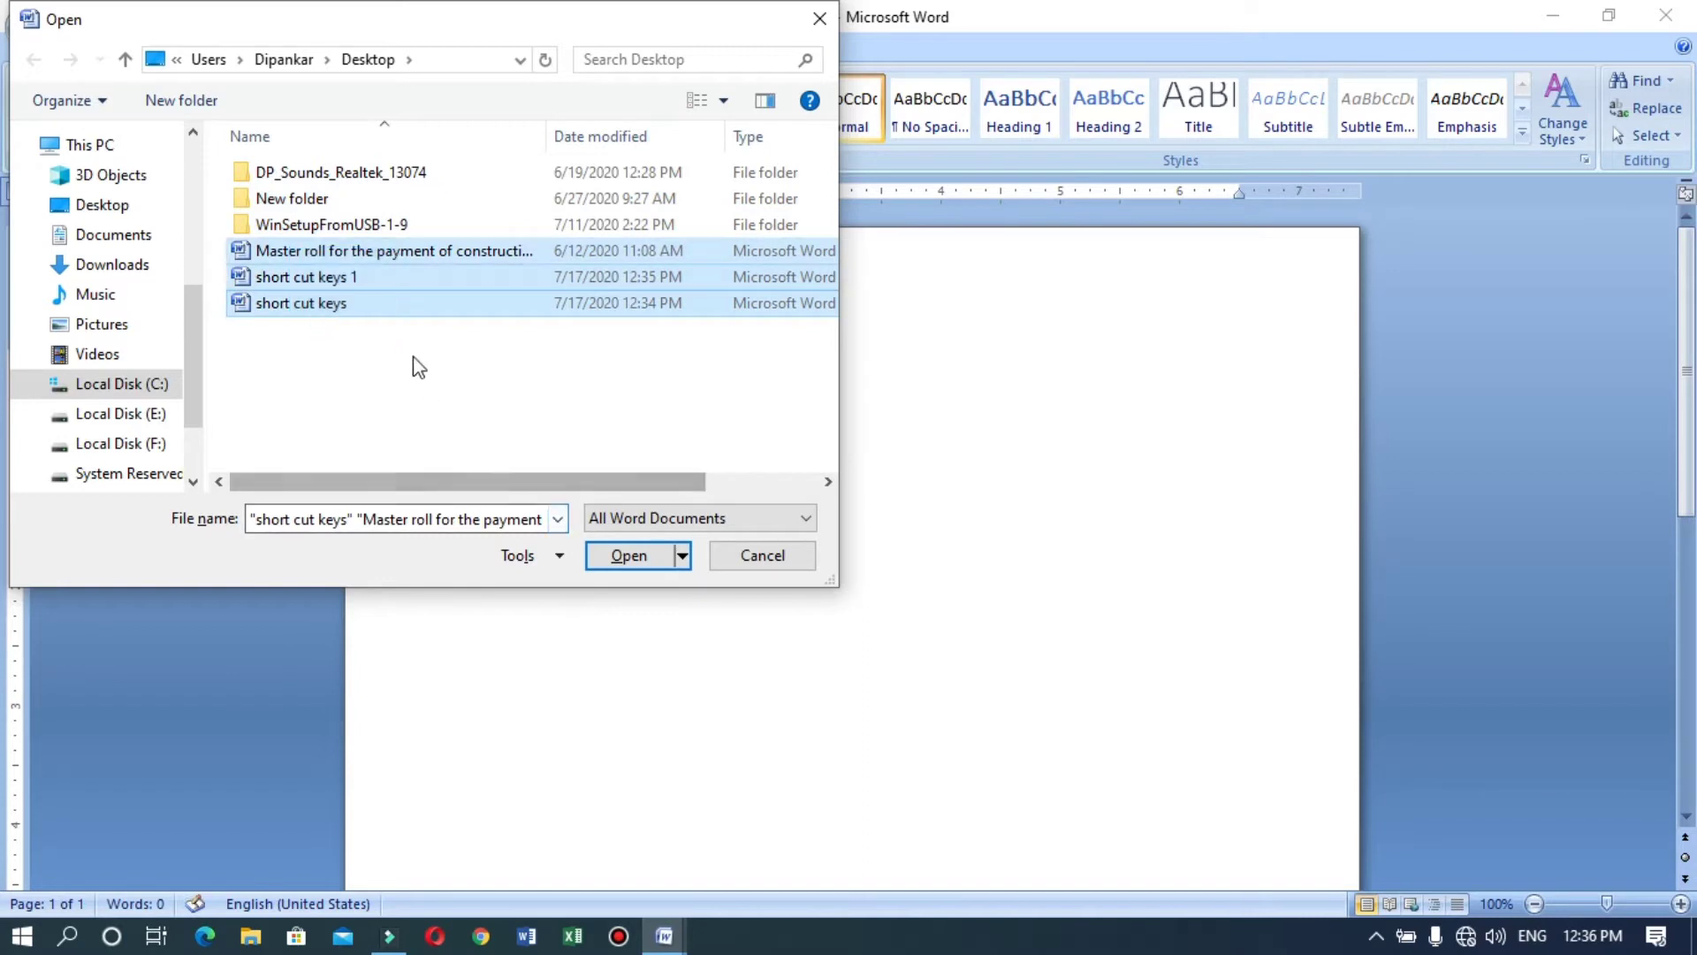
click(334, 310)
click(397, 281)
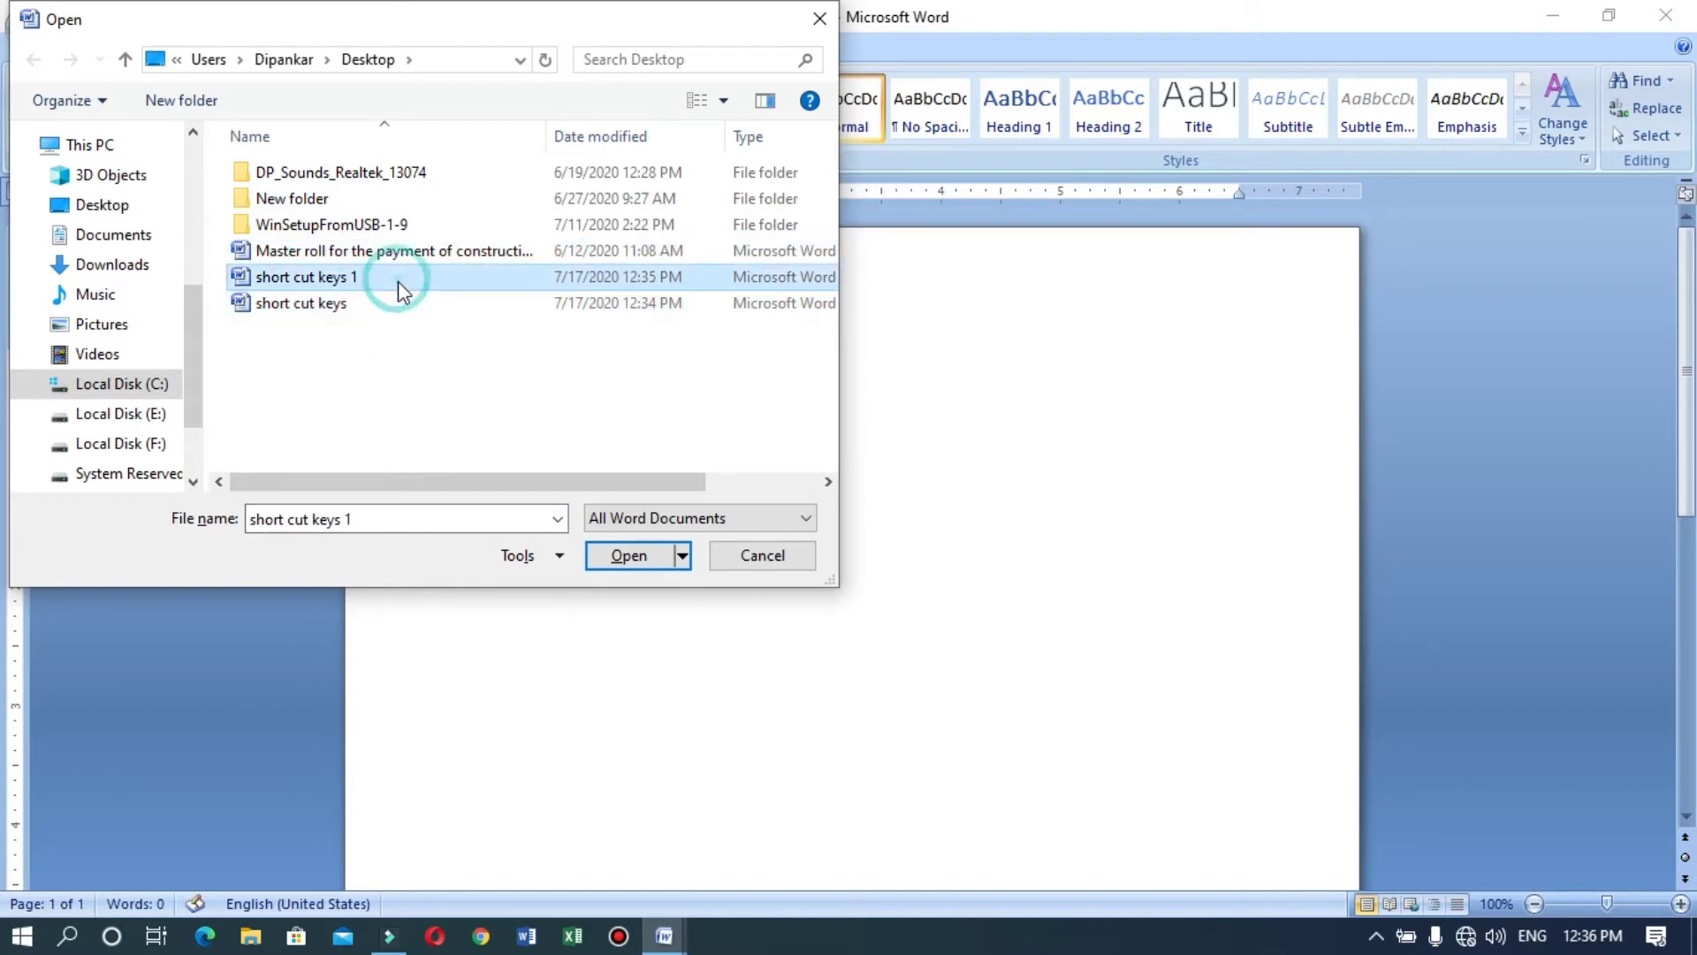
click(615, 550)
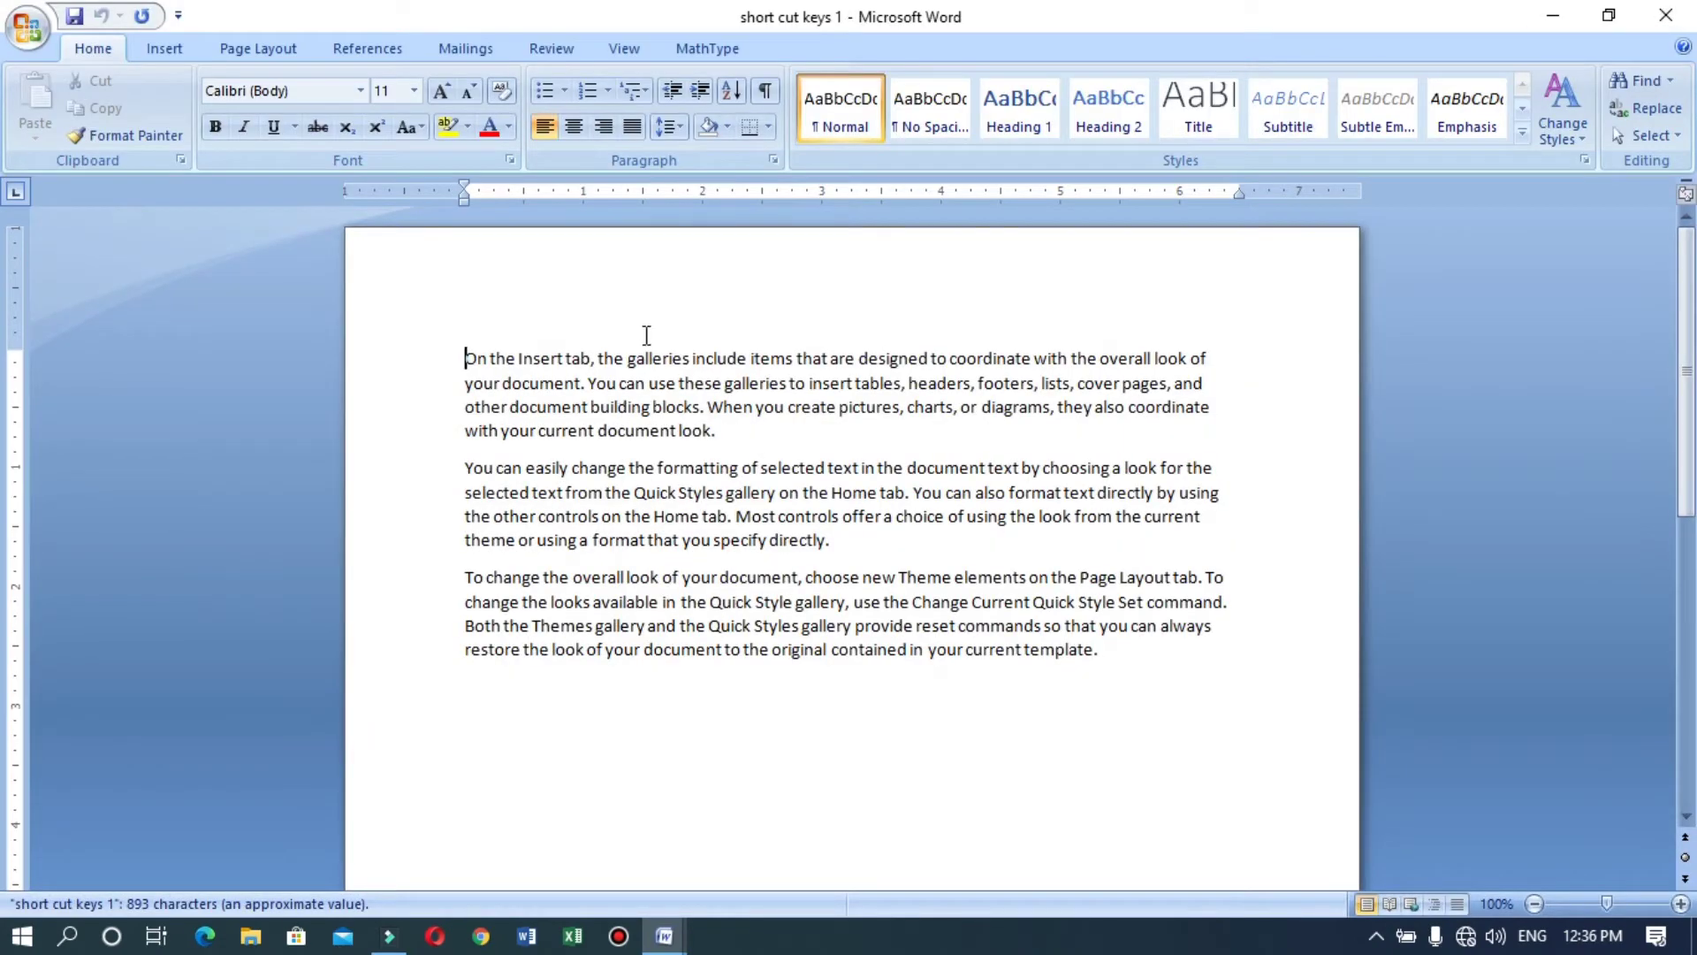
Step: Insert the line "India is great" above the first paragraph and start a new line below it
key(Return)
key(Up)
text(india)
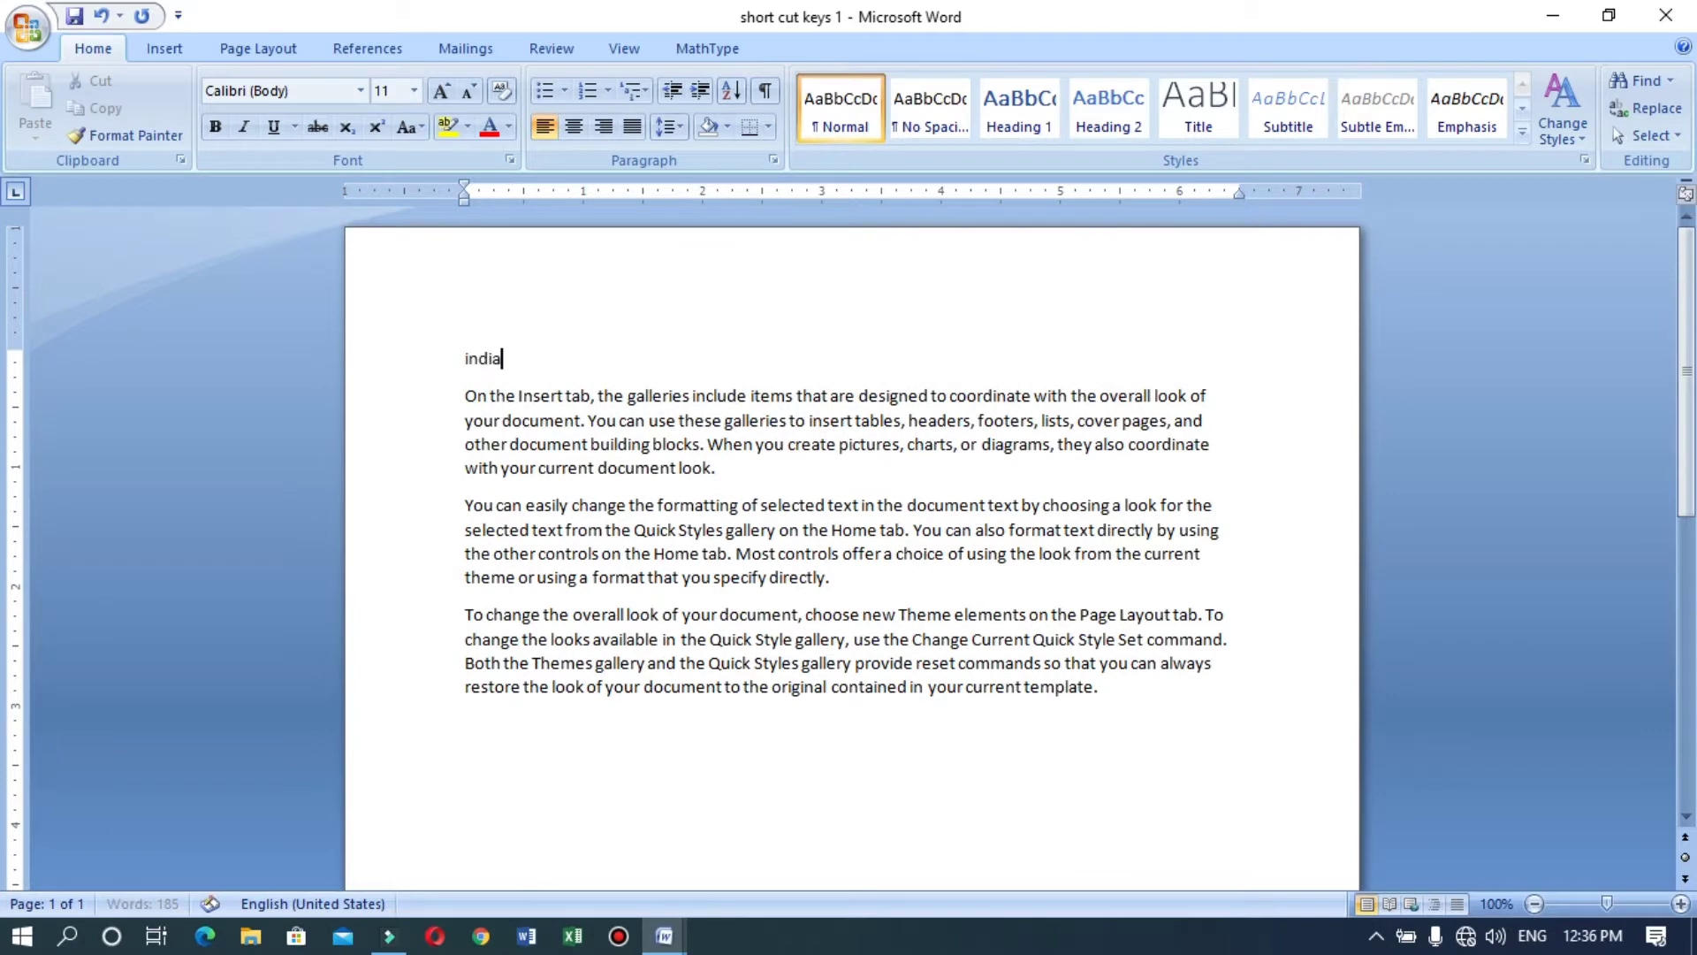
text( is gra)
key(BackSpace)
text(eat)
key(Return)
Step: Enter "Computer" on the second line with an empty line after it, correcting its spelling
text(Compters)
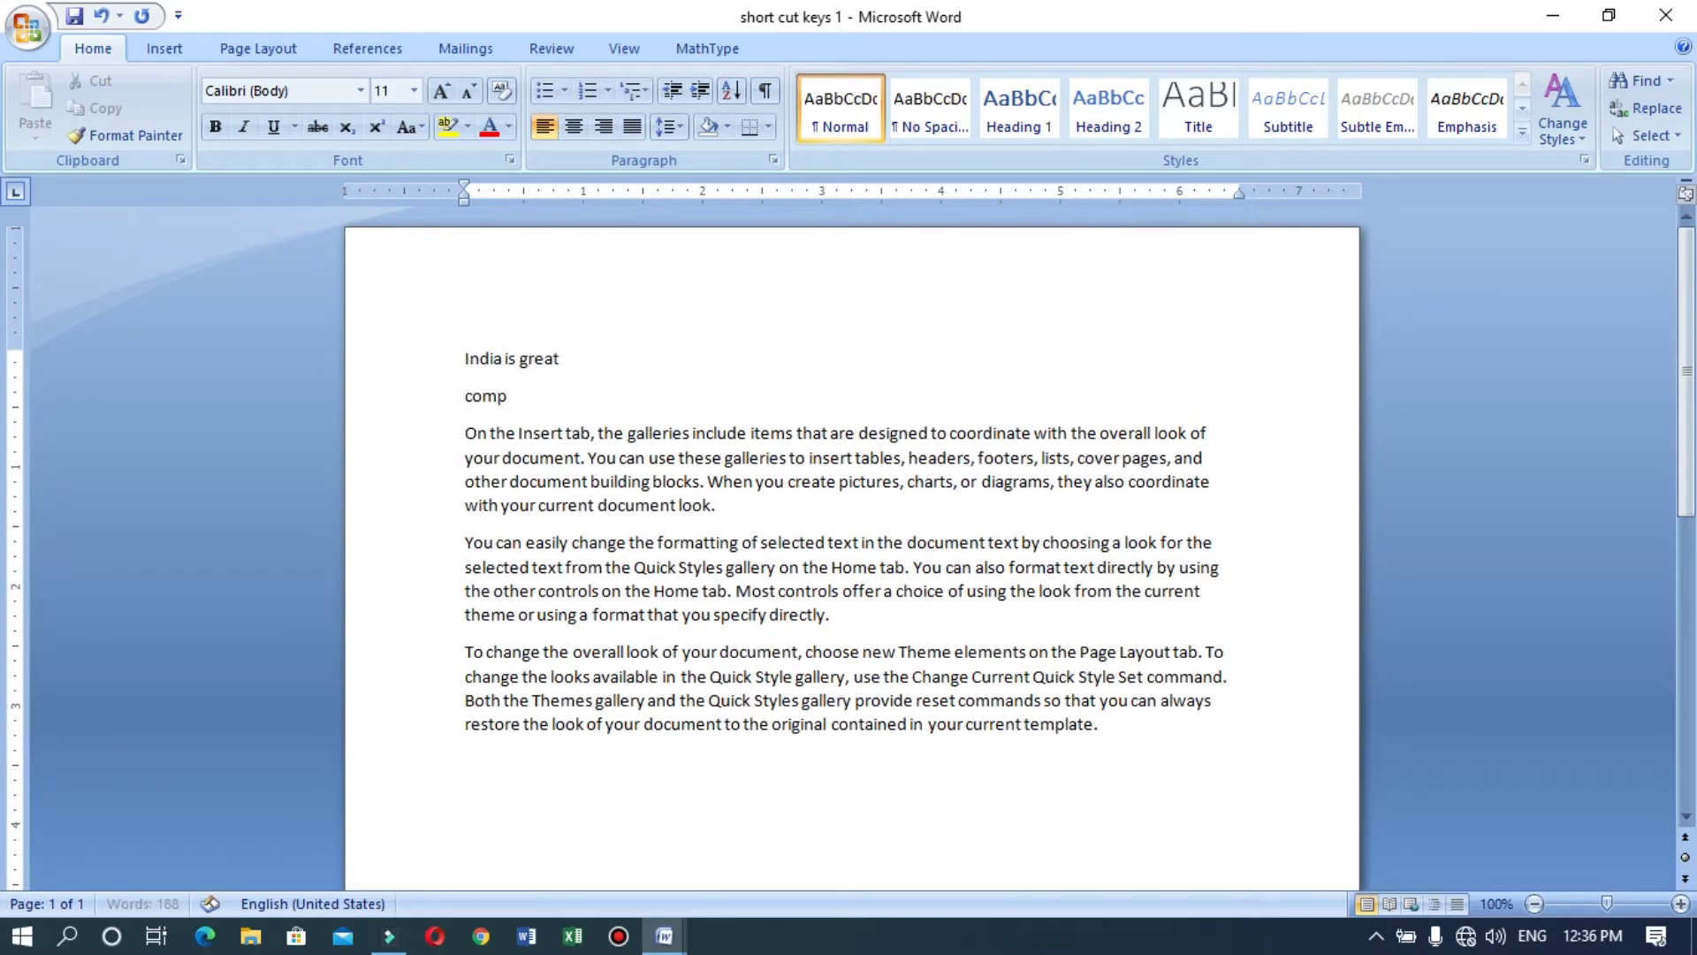
key(Return)
key(BackSpace)
key(BackSpace)
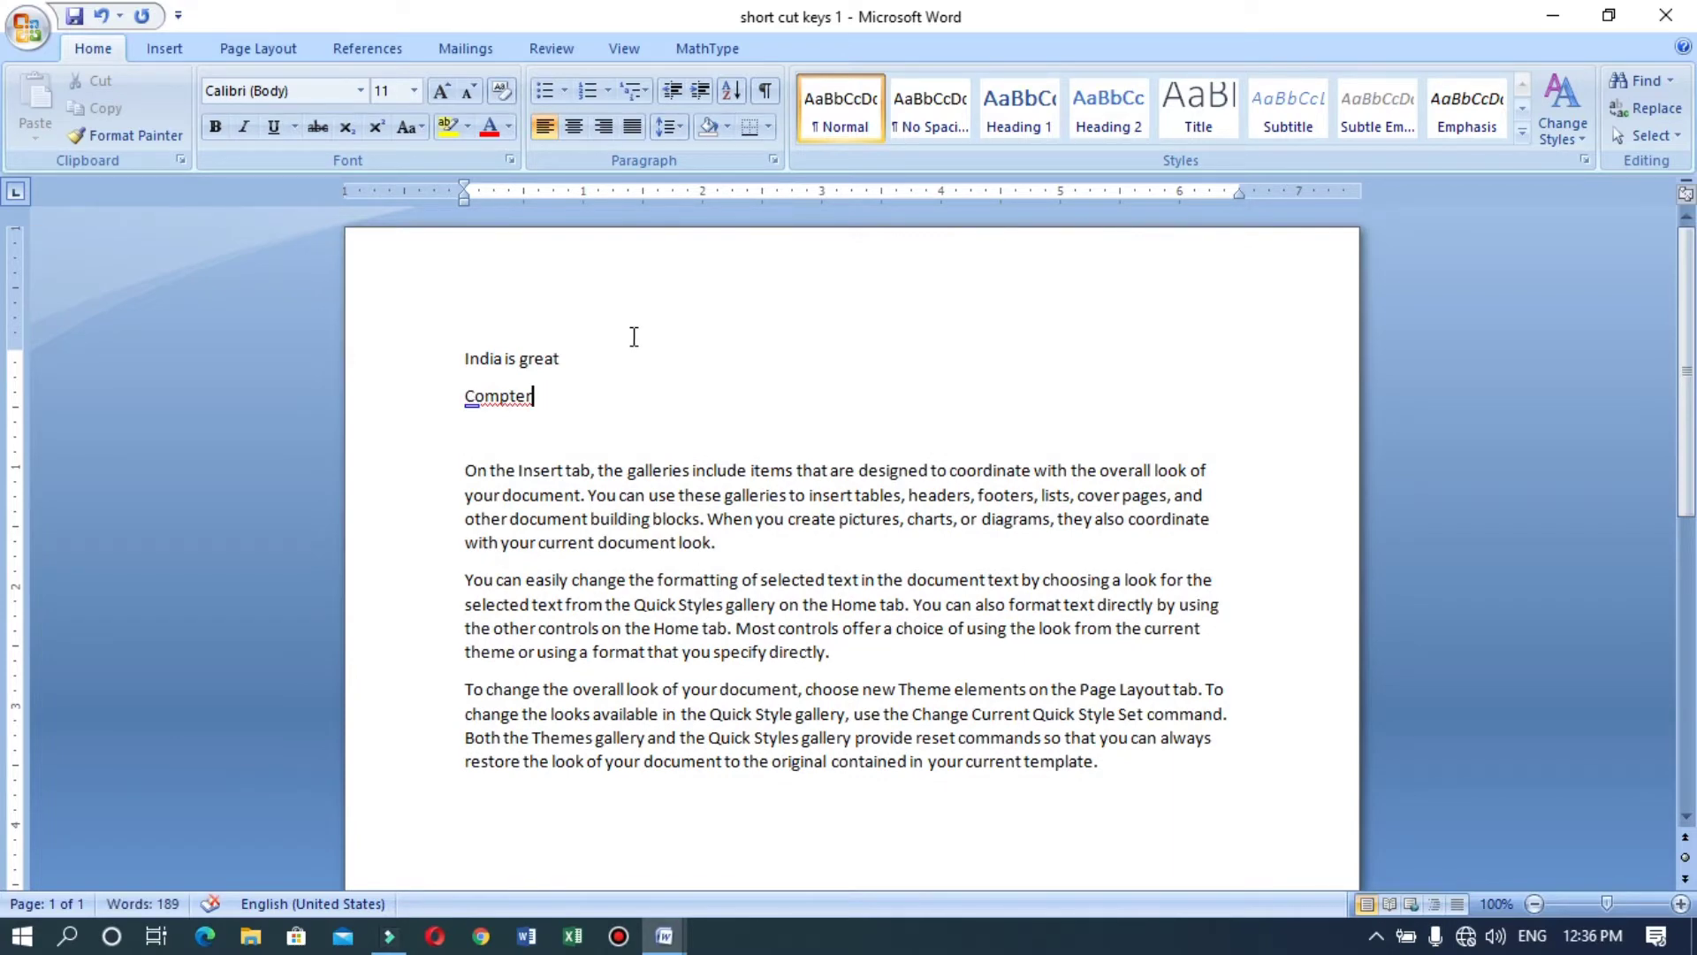
drag(511, 395, 517, 395)
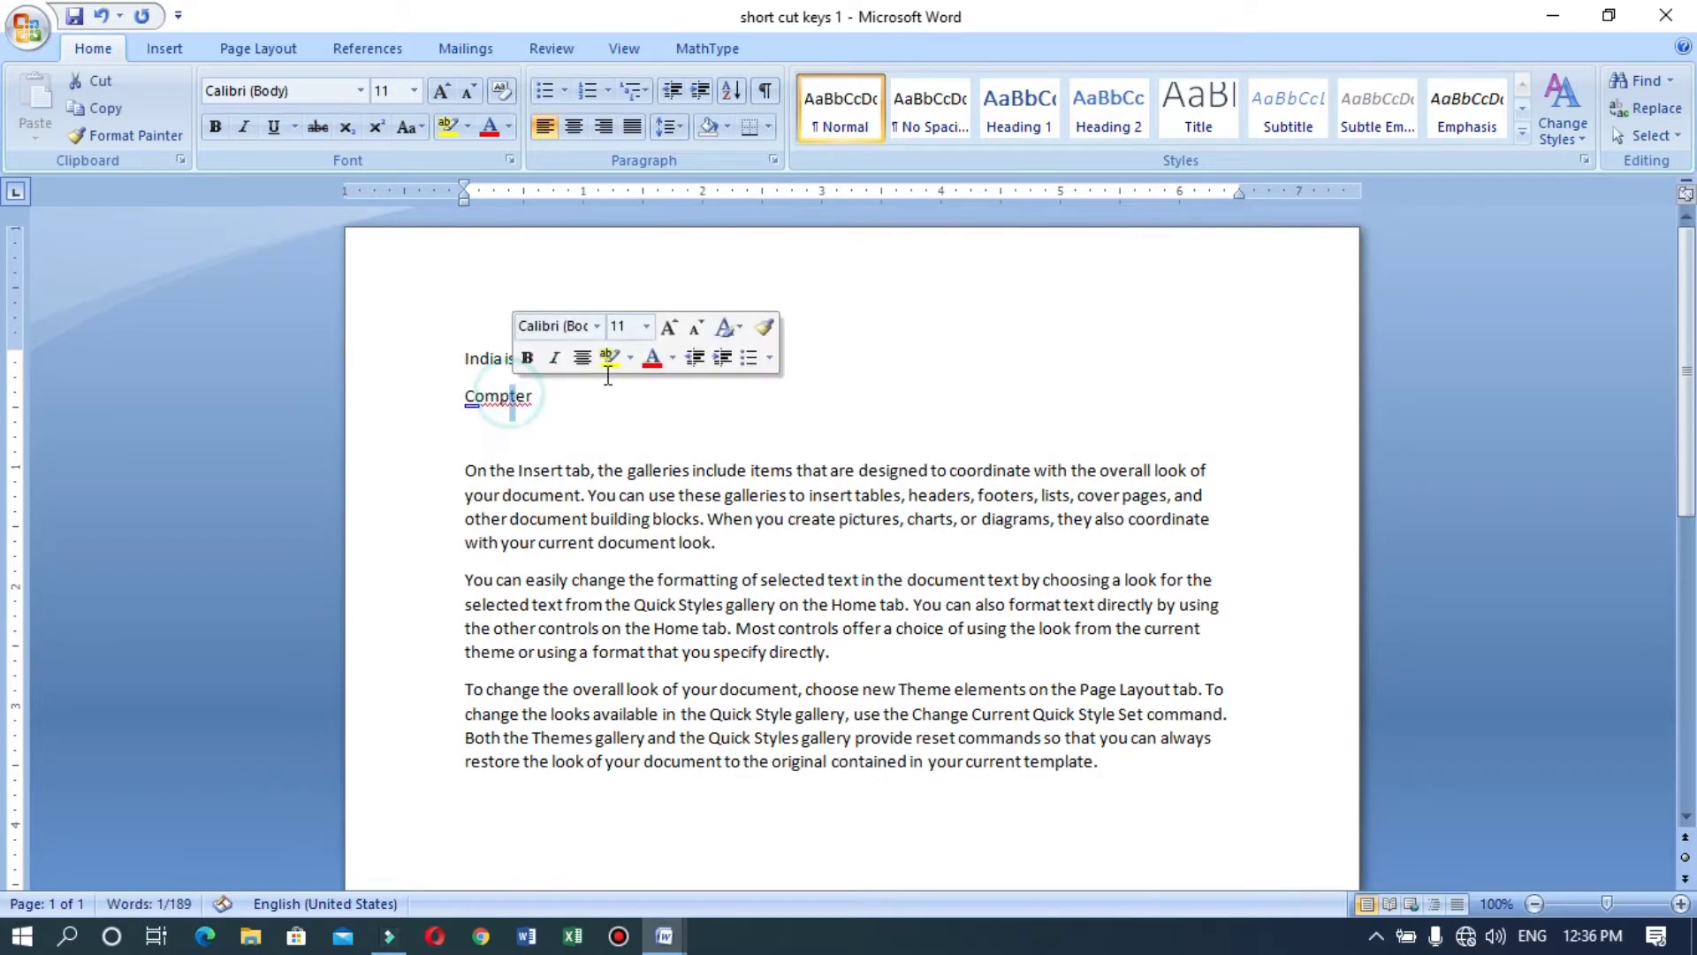
key(Left)
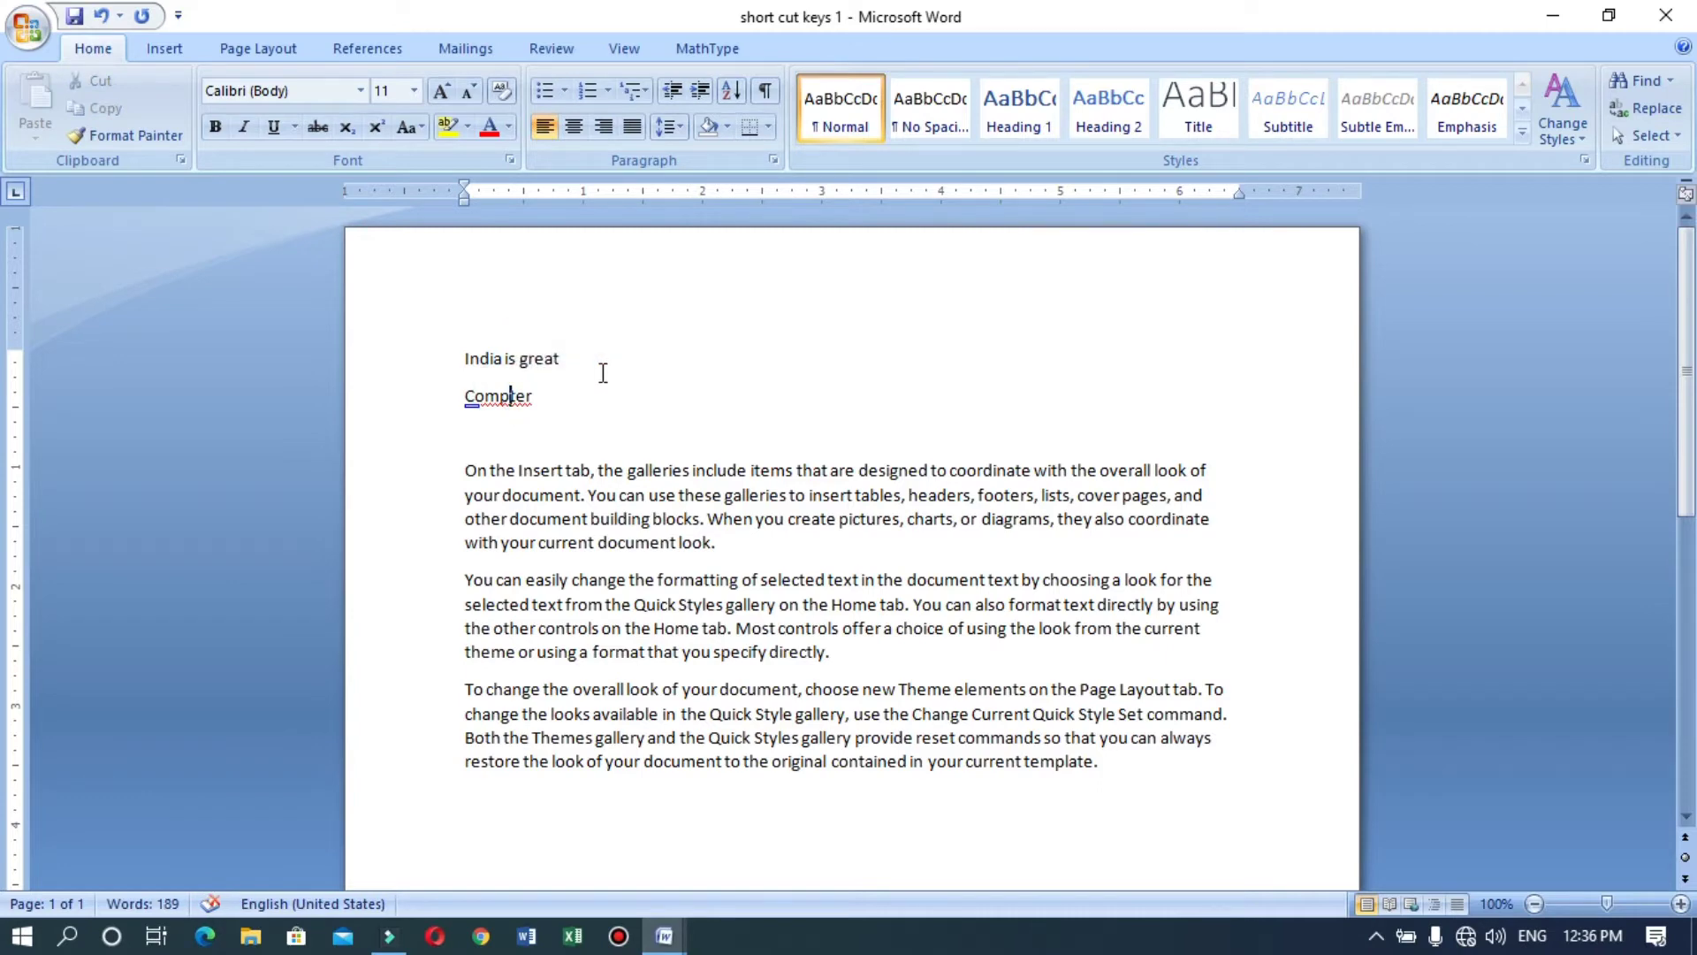
text(u)
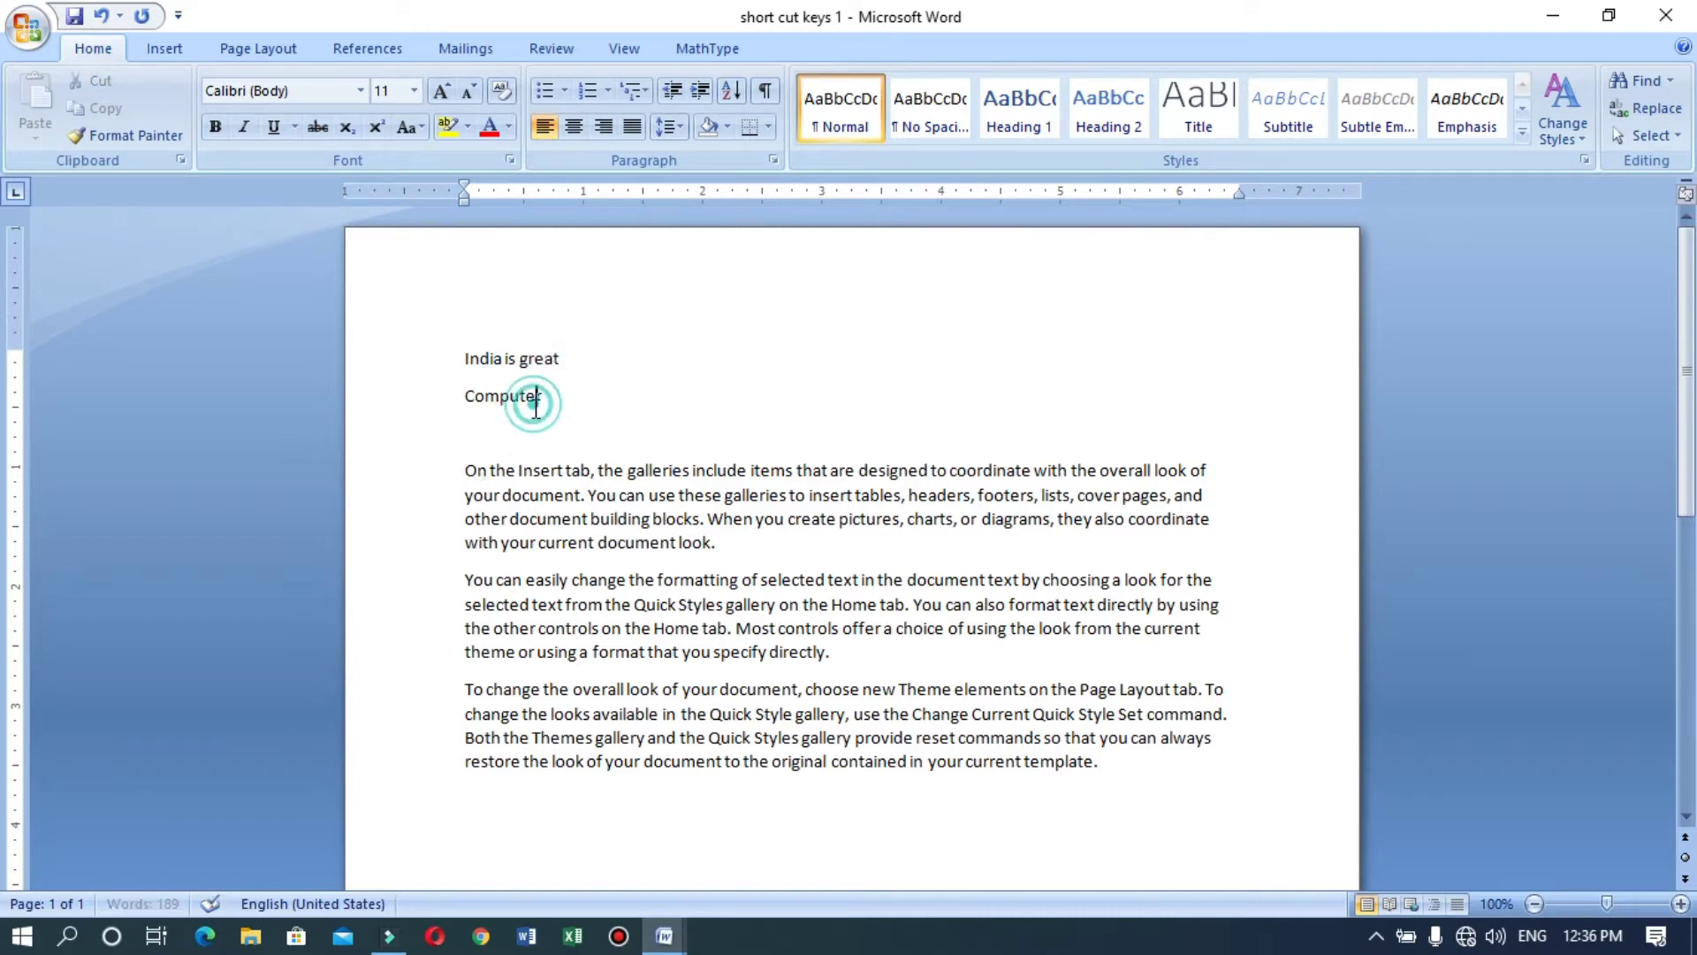
Step: Highlight the CTRL + S entry in Document1's basic shortcut list and return to "short cut keys 1"
click(665, 935)
click(373, 845)
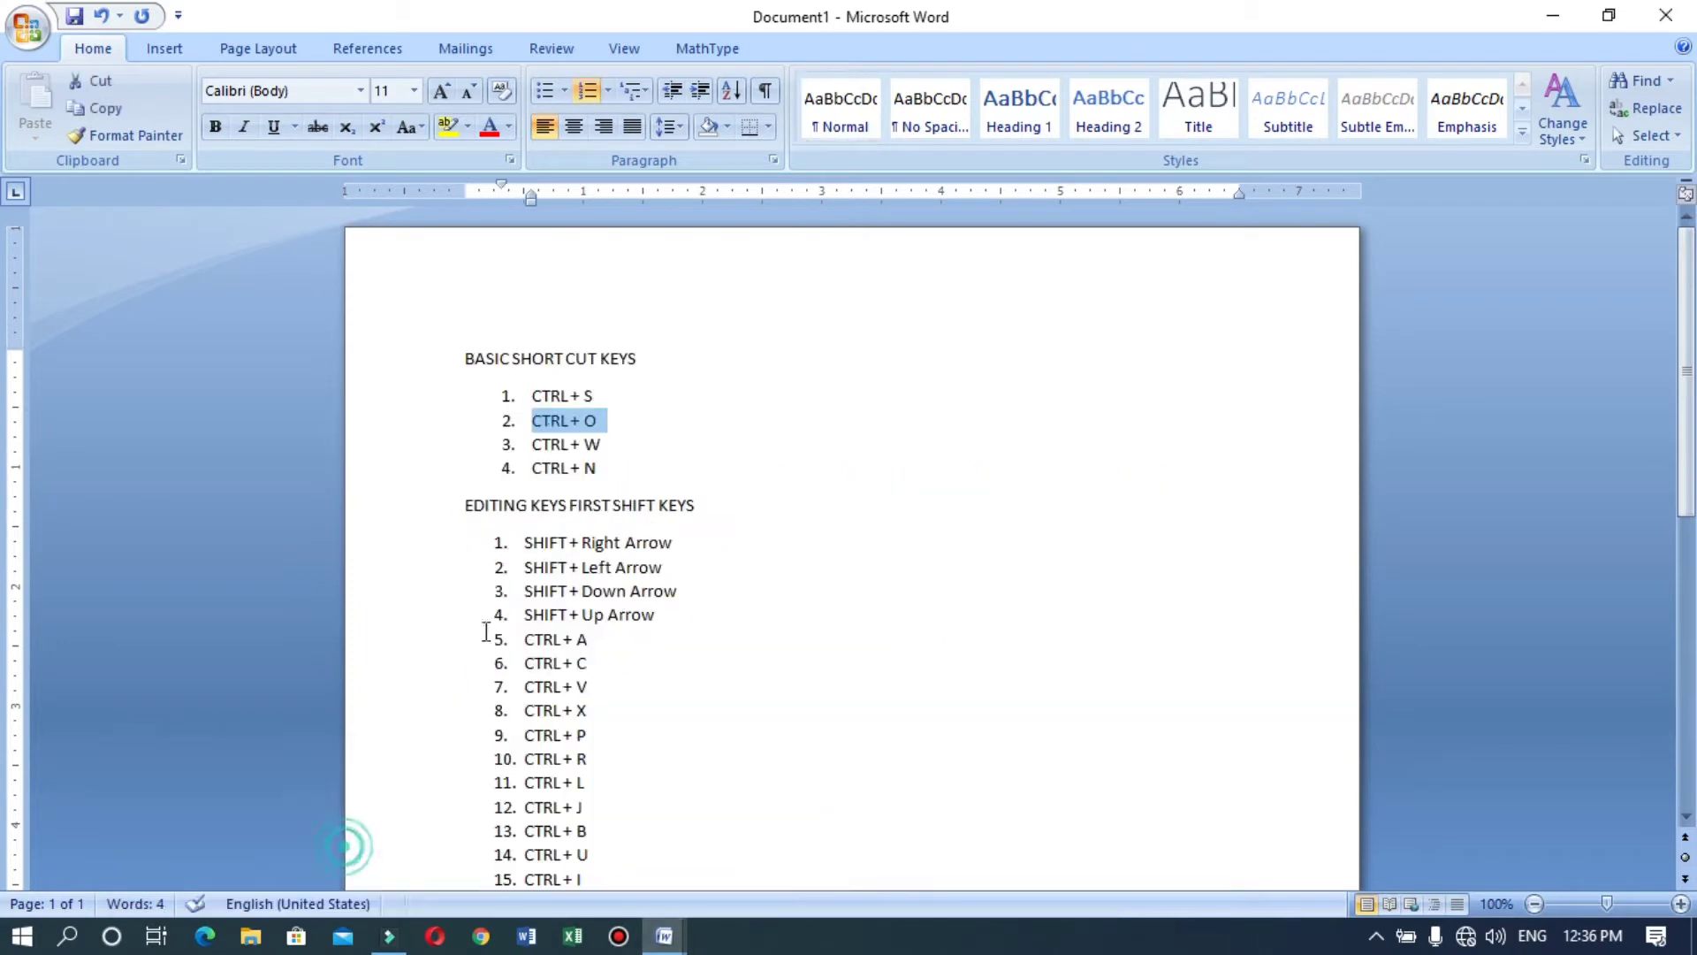
triple_click(570, 393)
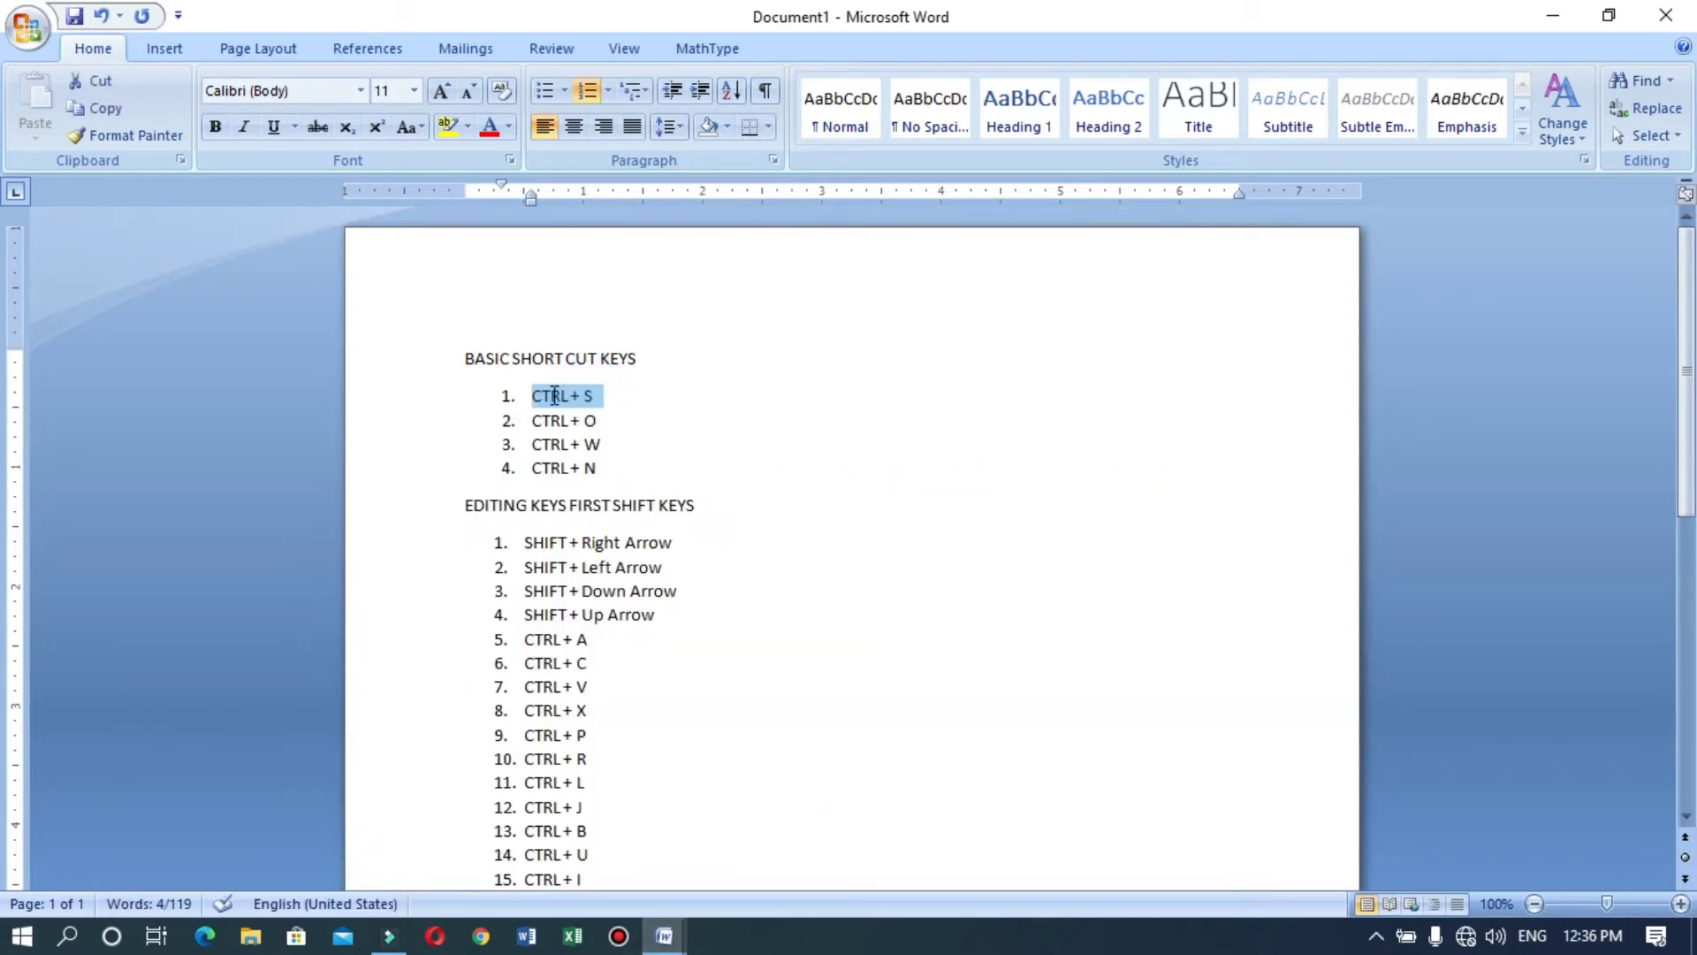
click(677, 937)
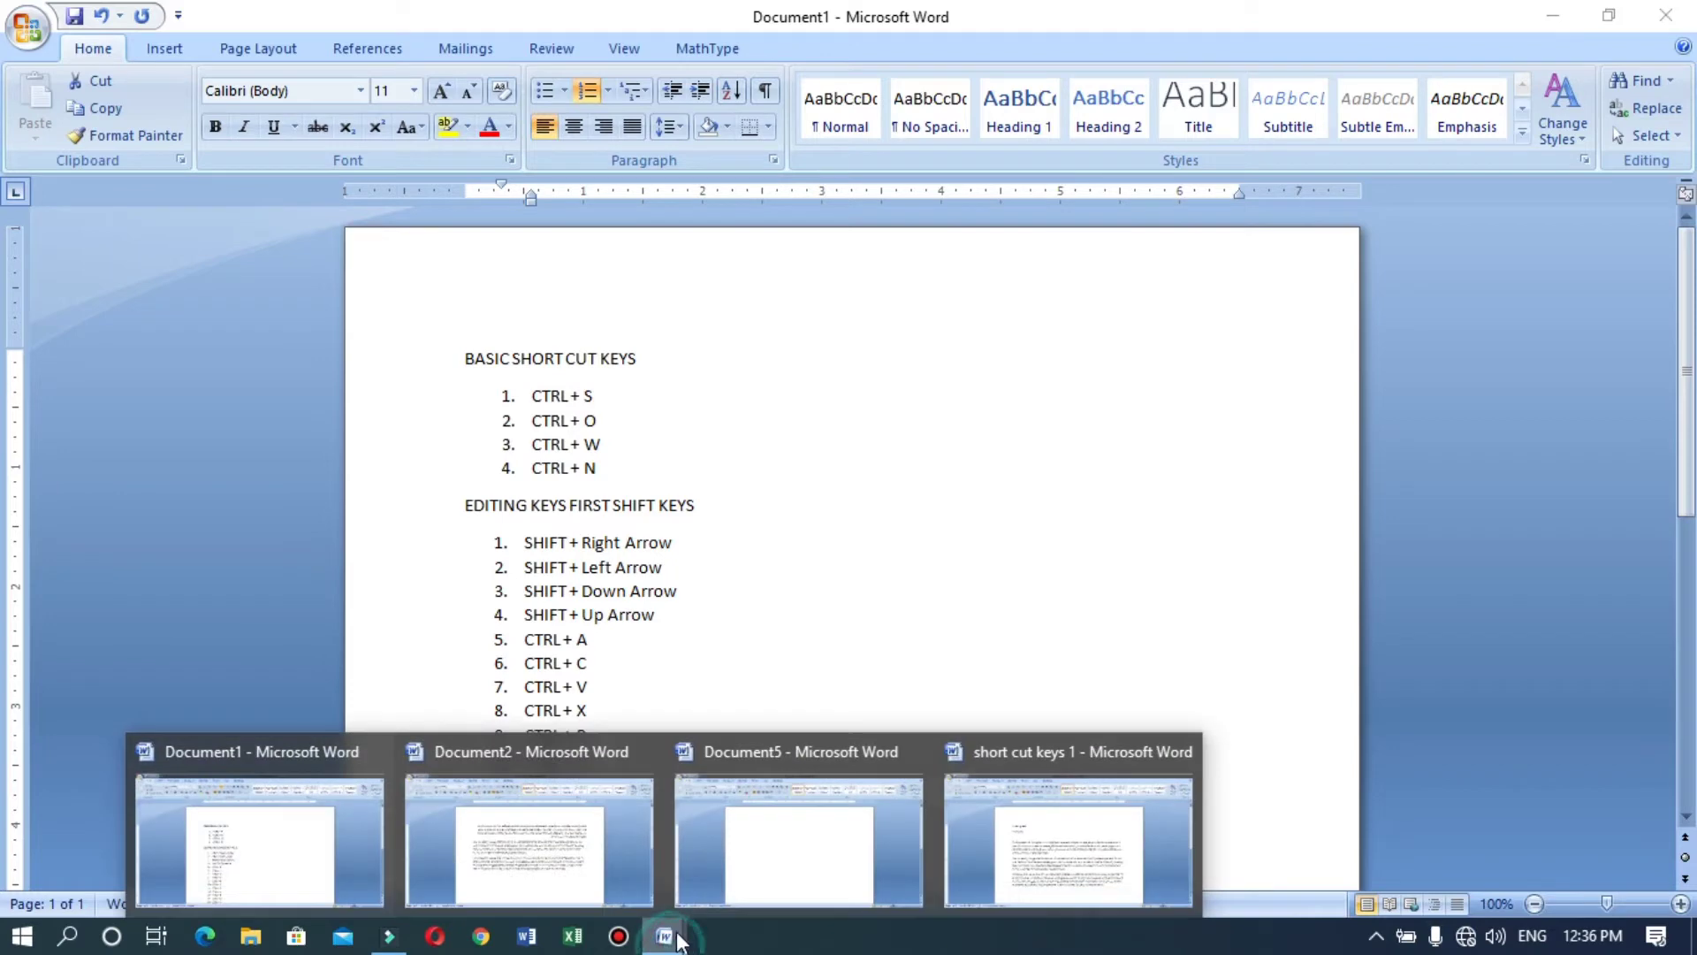
click(1041, 834)
Step: Start closing the document with its unsaved changes and cancel at the save prompt
click(559, 371)
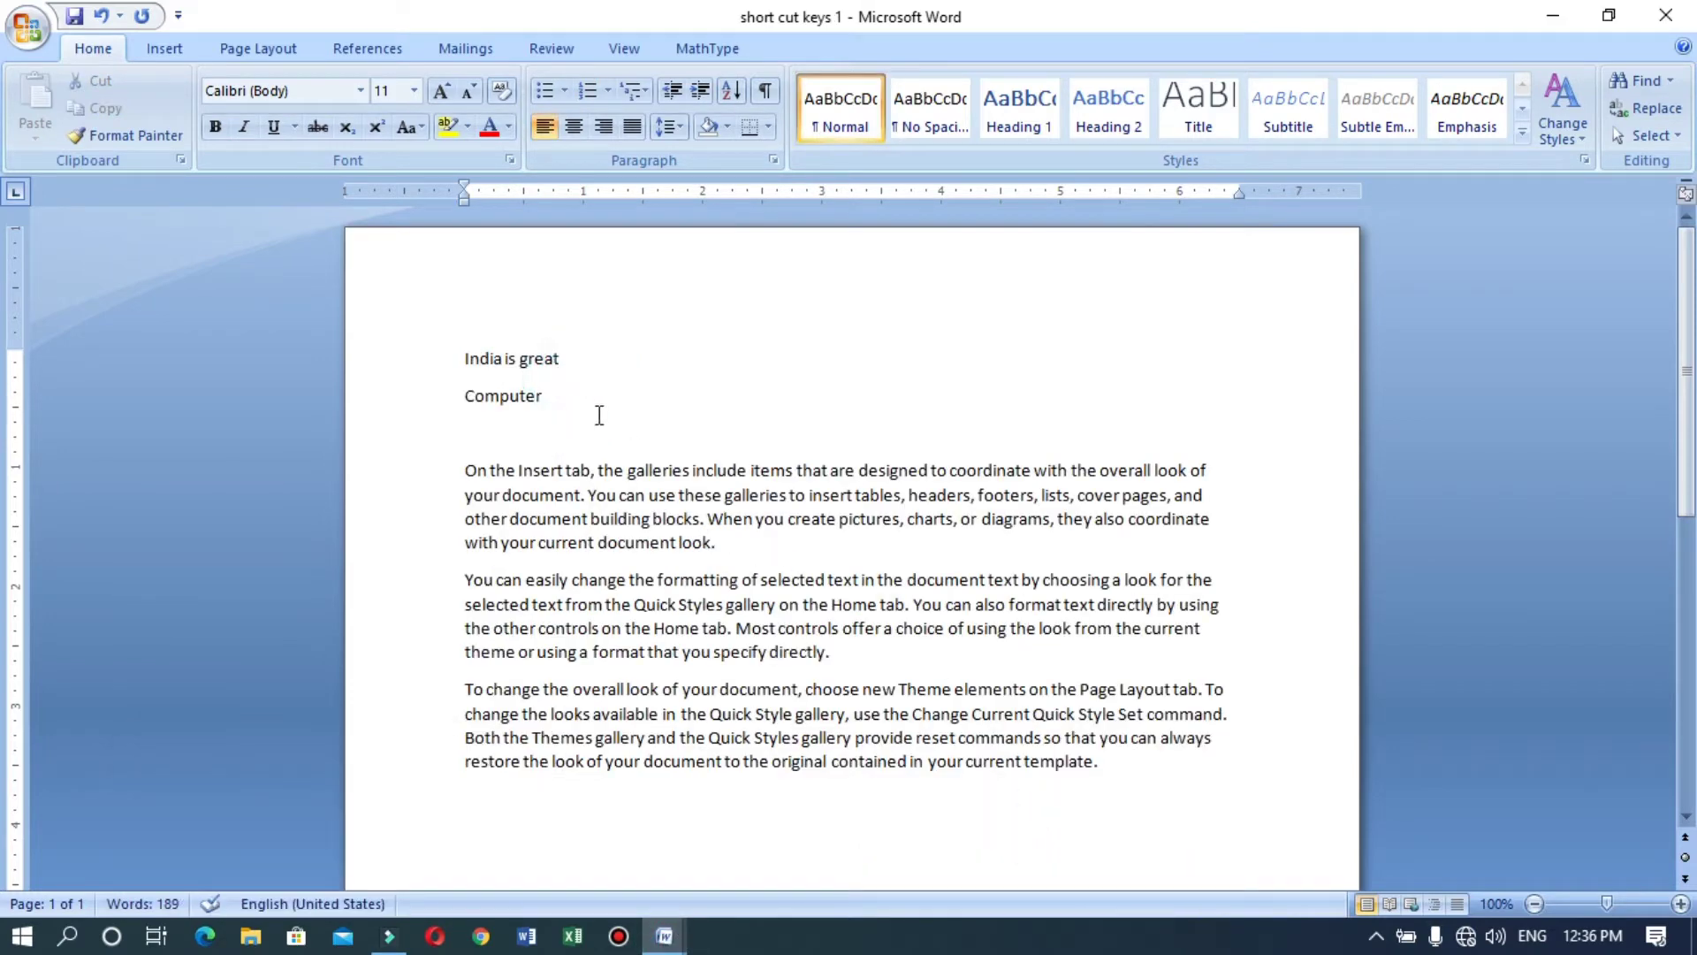
click(542, 398)
click(1670, 17)
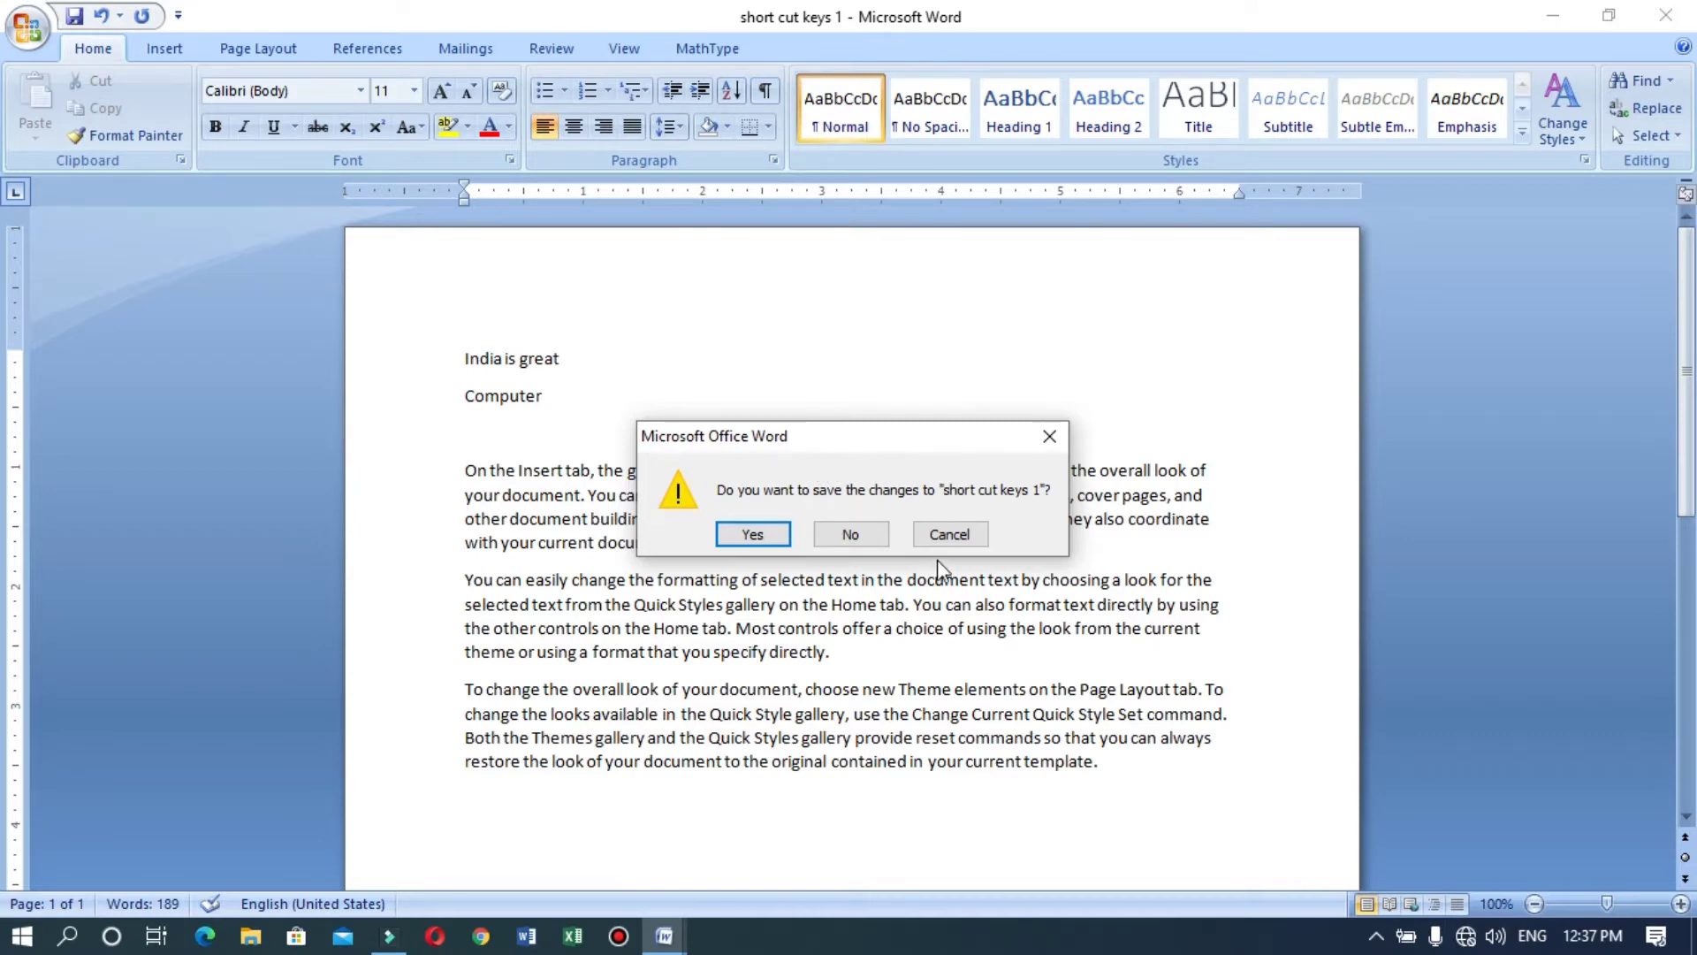
click(948, 535)
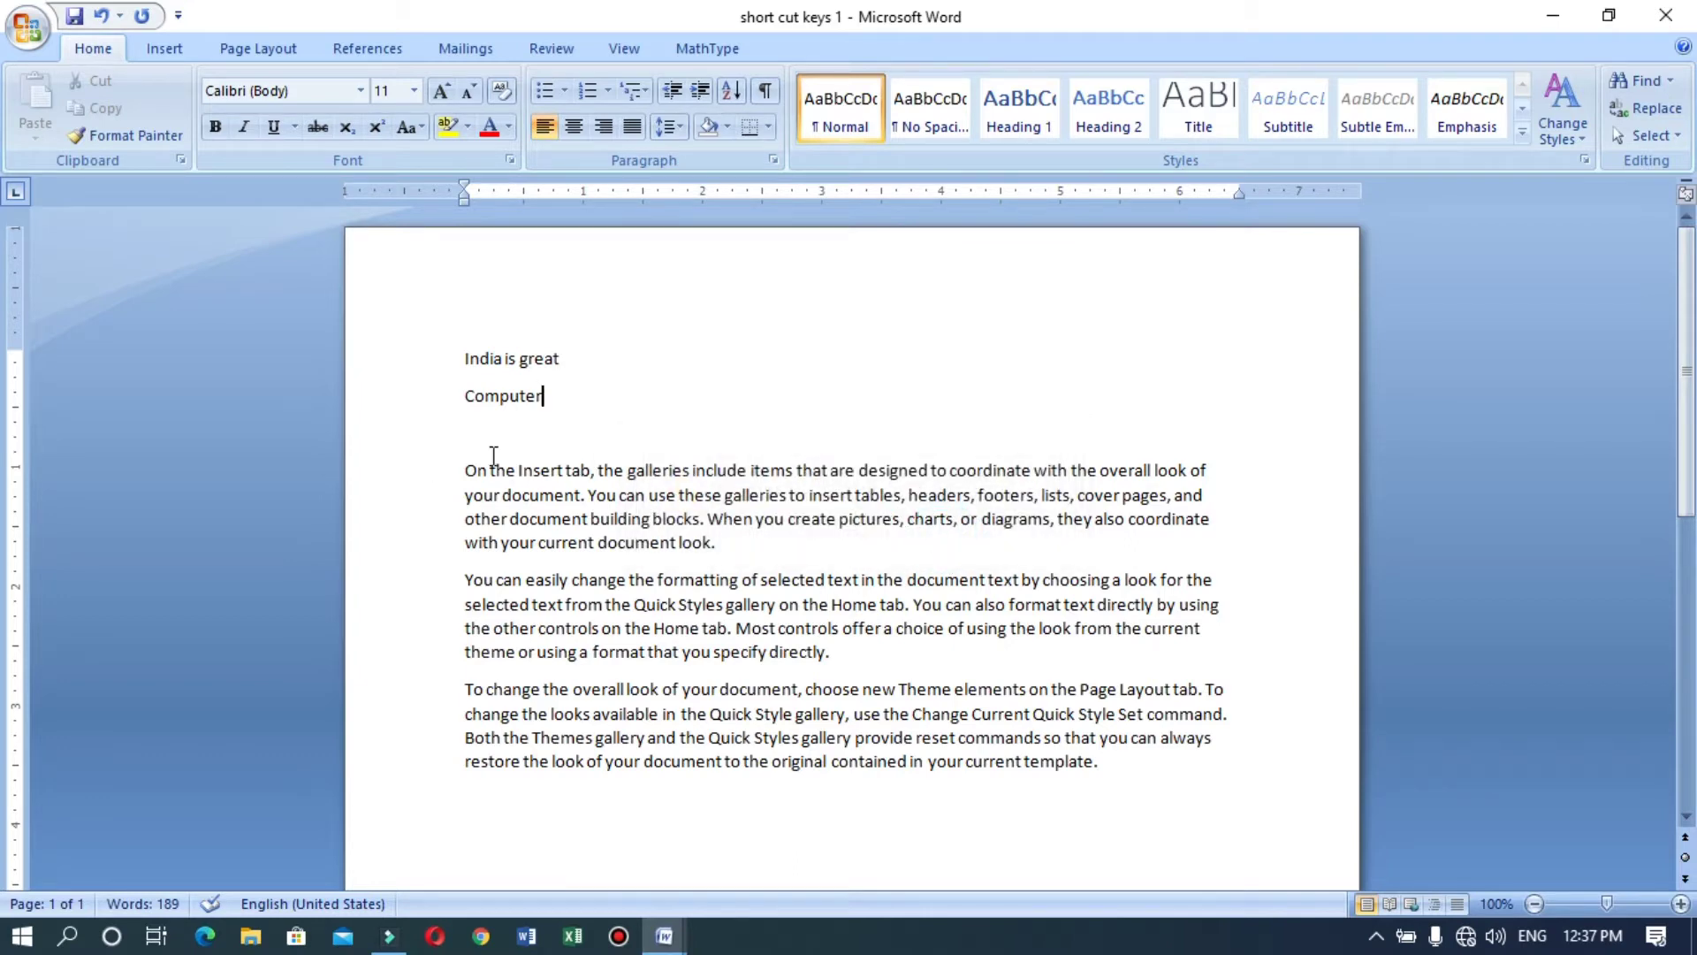
click(570, 398)
Step: Save the changes to "short cut keys 1" and add another empty line below "Computer"
click(28, 28)
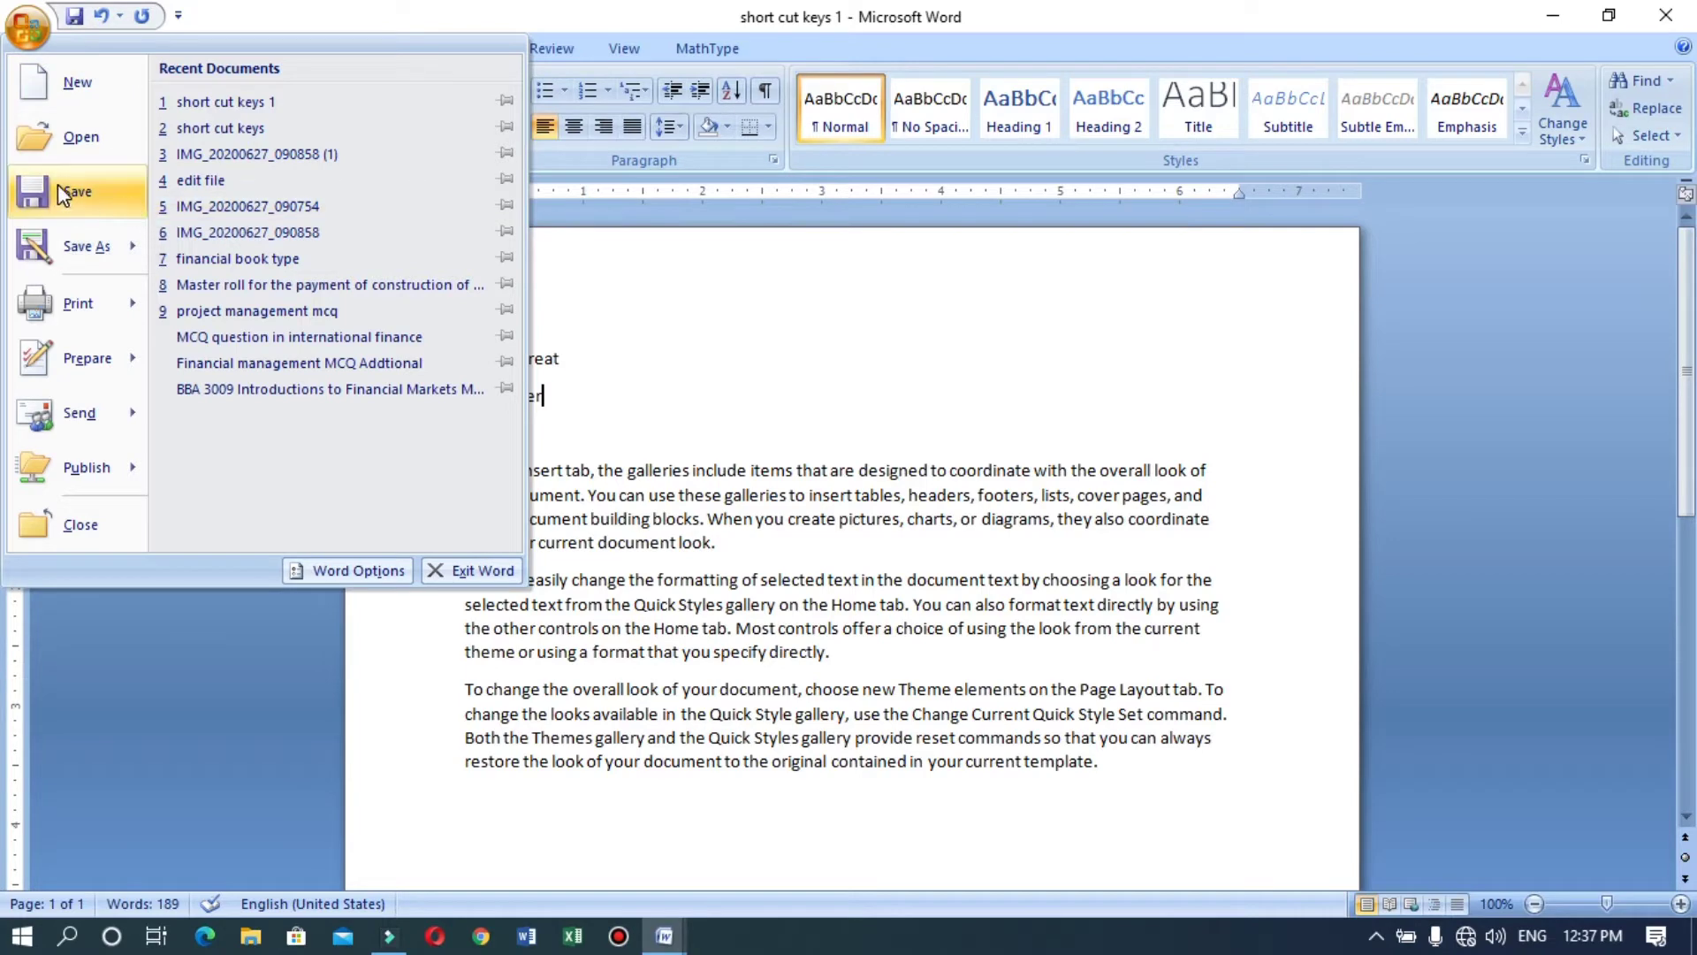
click(588, 352)
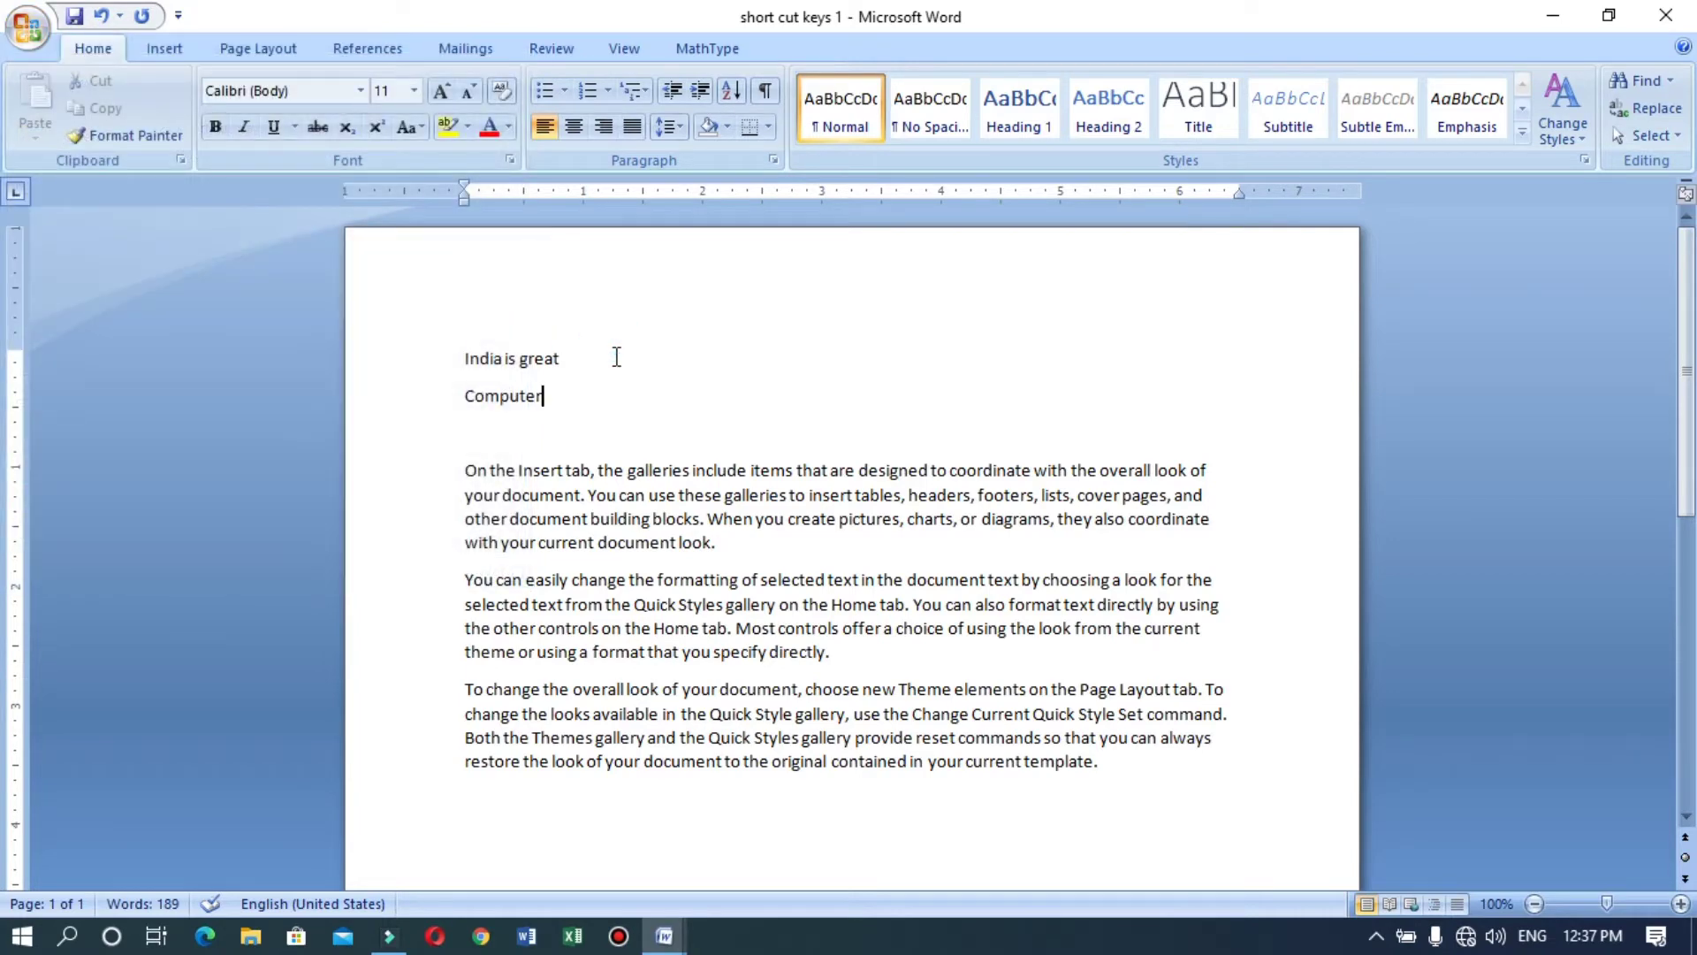
key(ctrl+s)
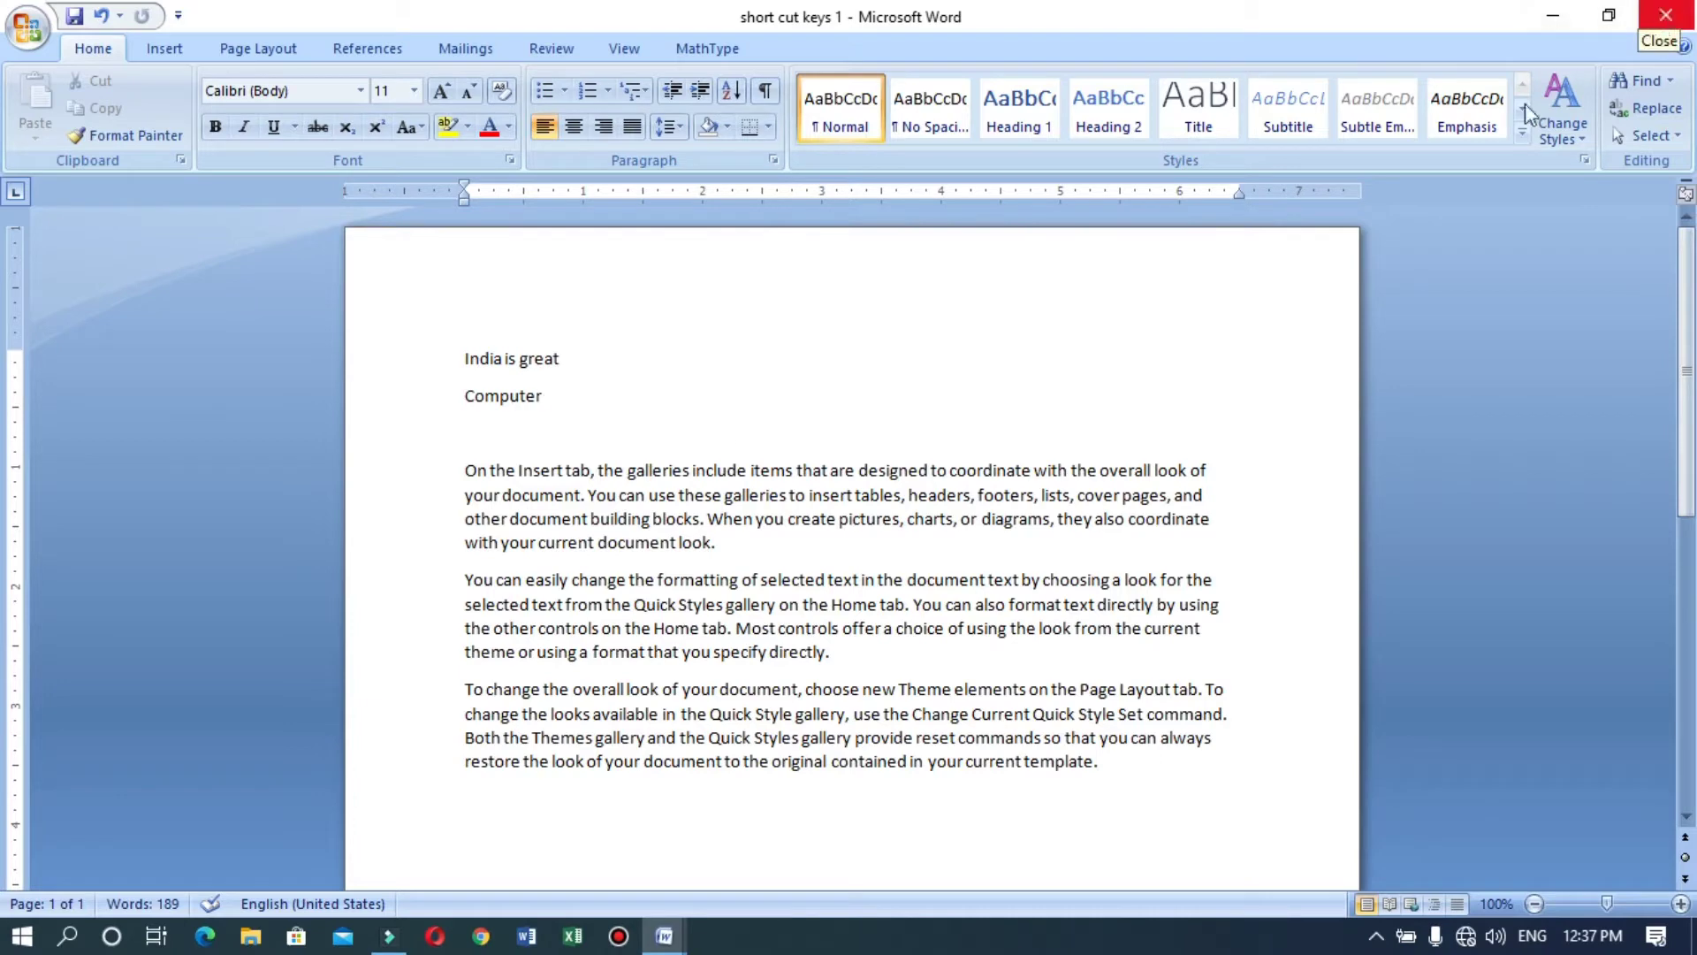
key(Return)
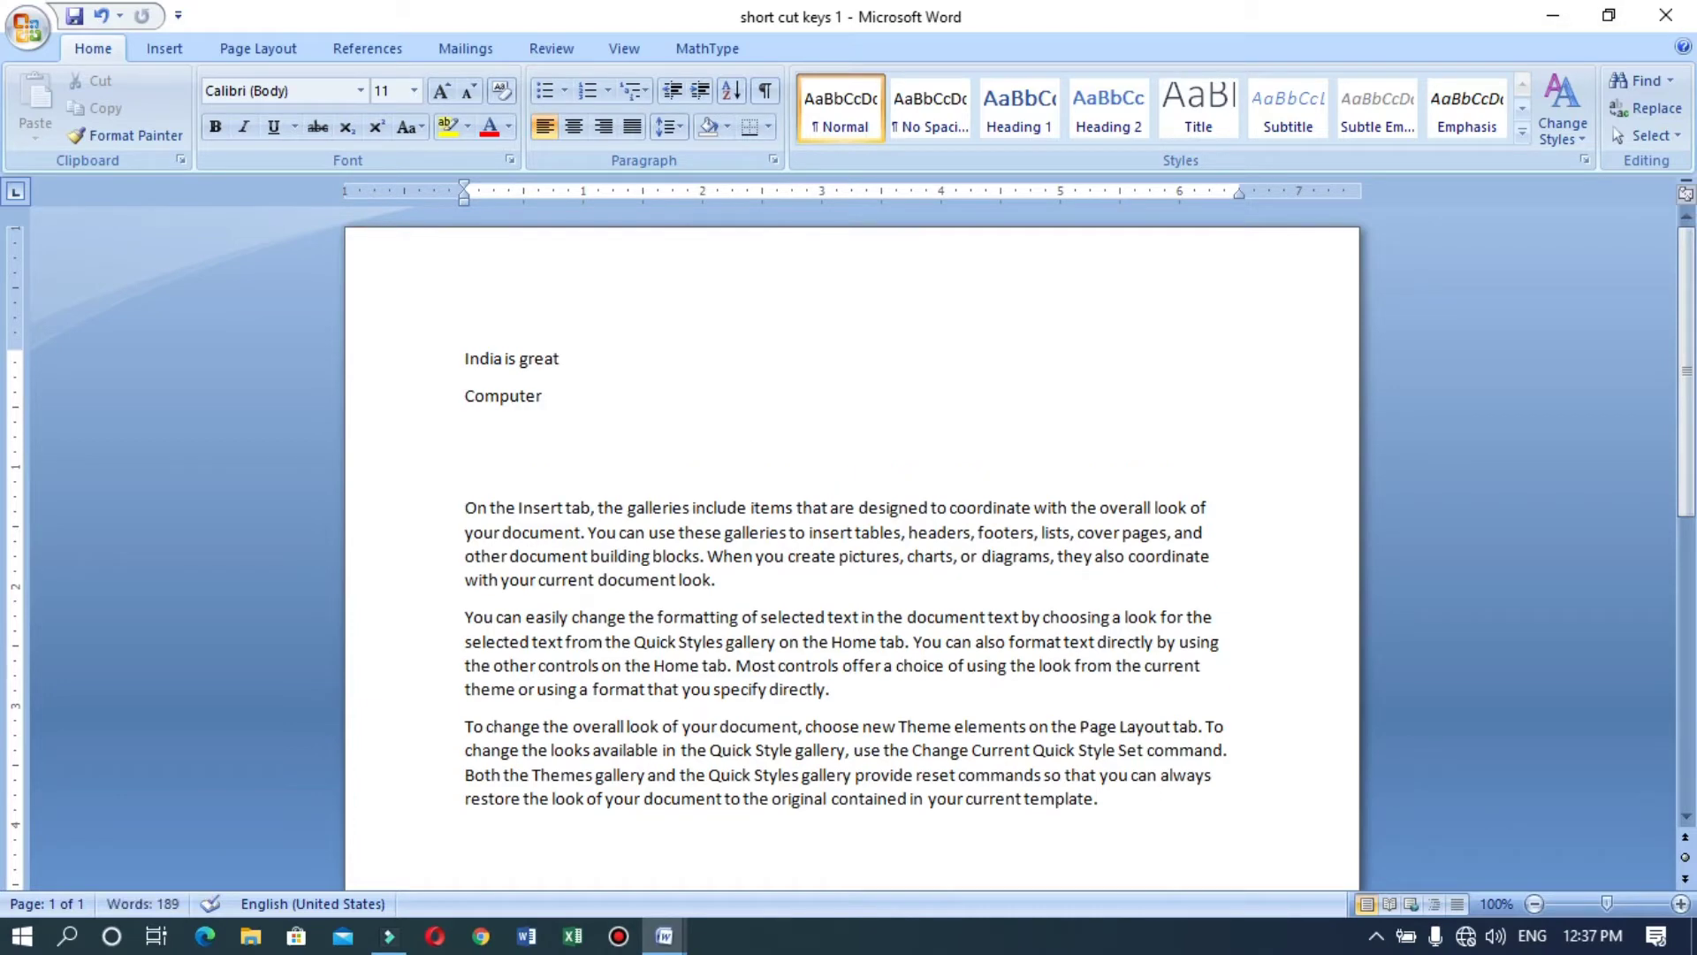
Step: Enter "Booting" on the third line of "short cut keys 1" with an empty line after it
text(Booting)
key(Return)
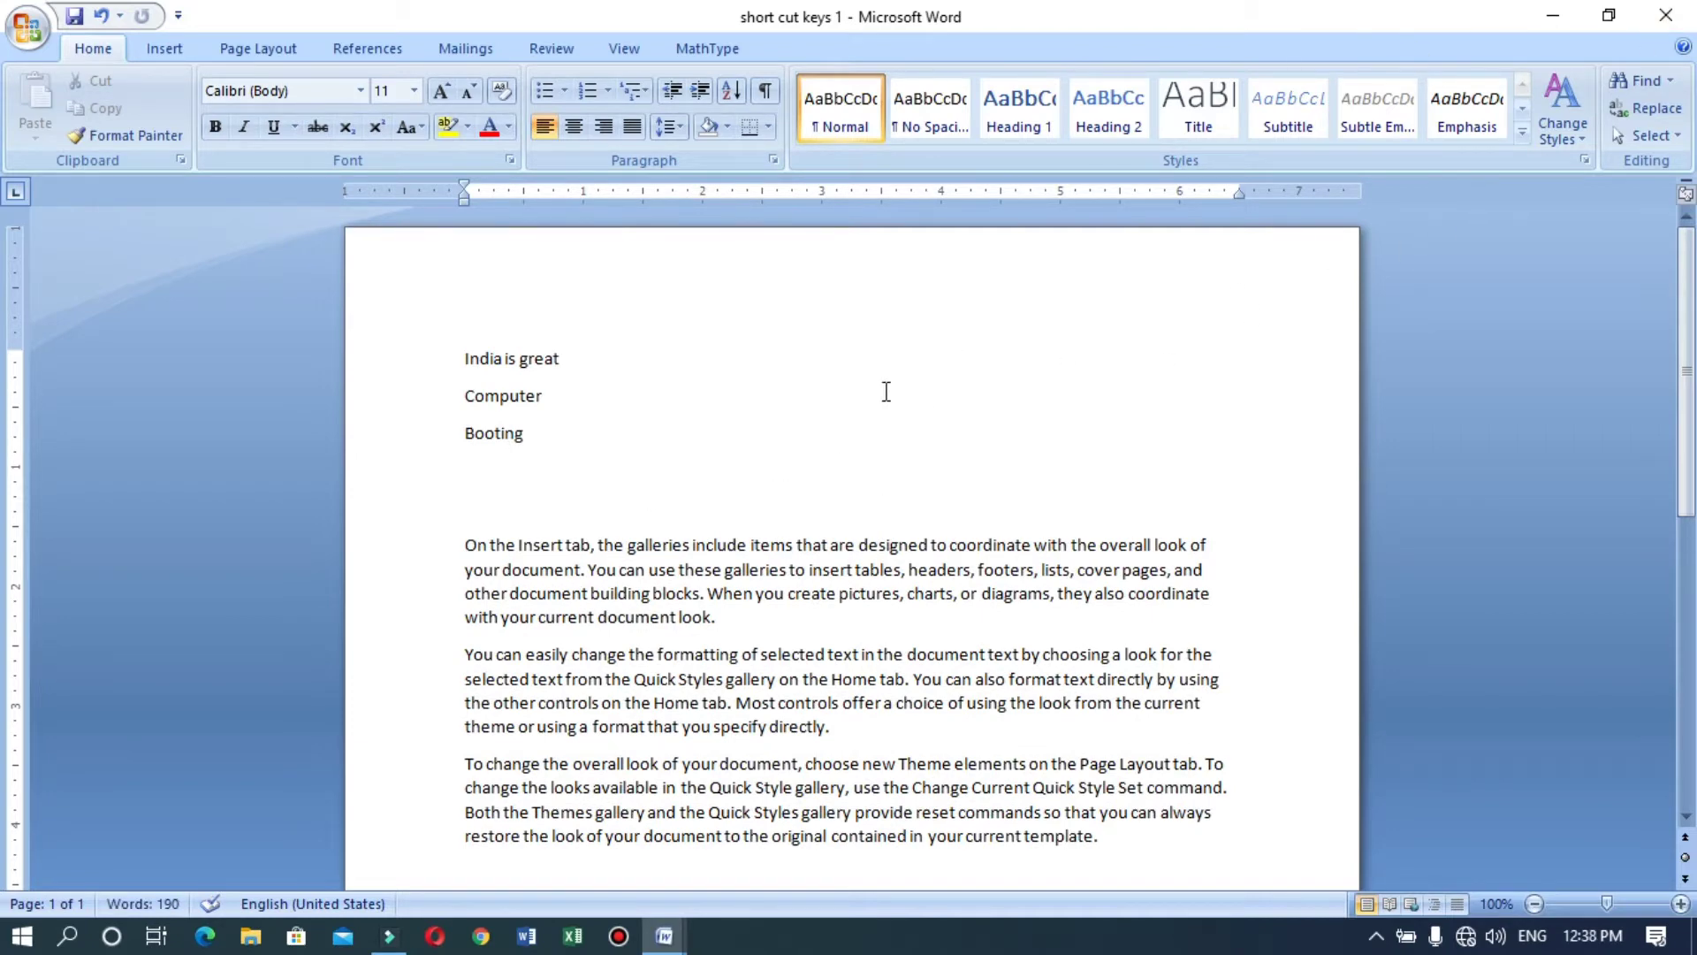
Step: Highlight the CTRL + S, CTRL + O and CTRL + N entries in Document1's basic shortcut list and return to "short cut keys 1"
click(661, 948)
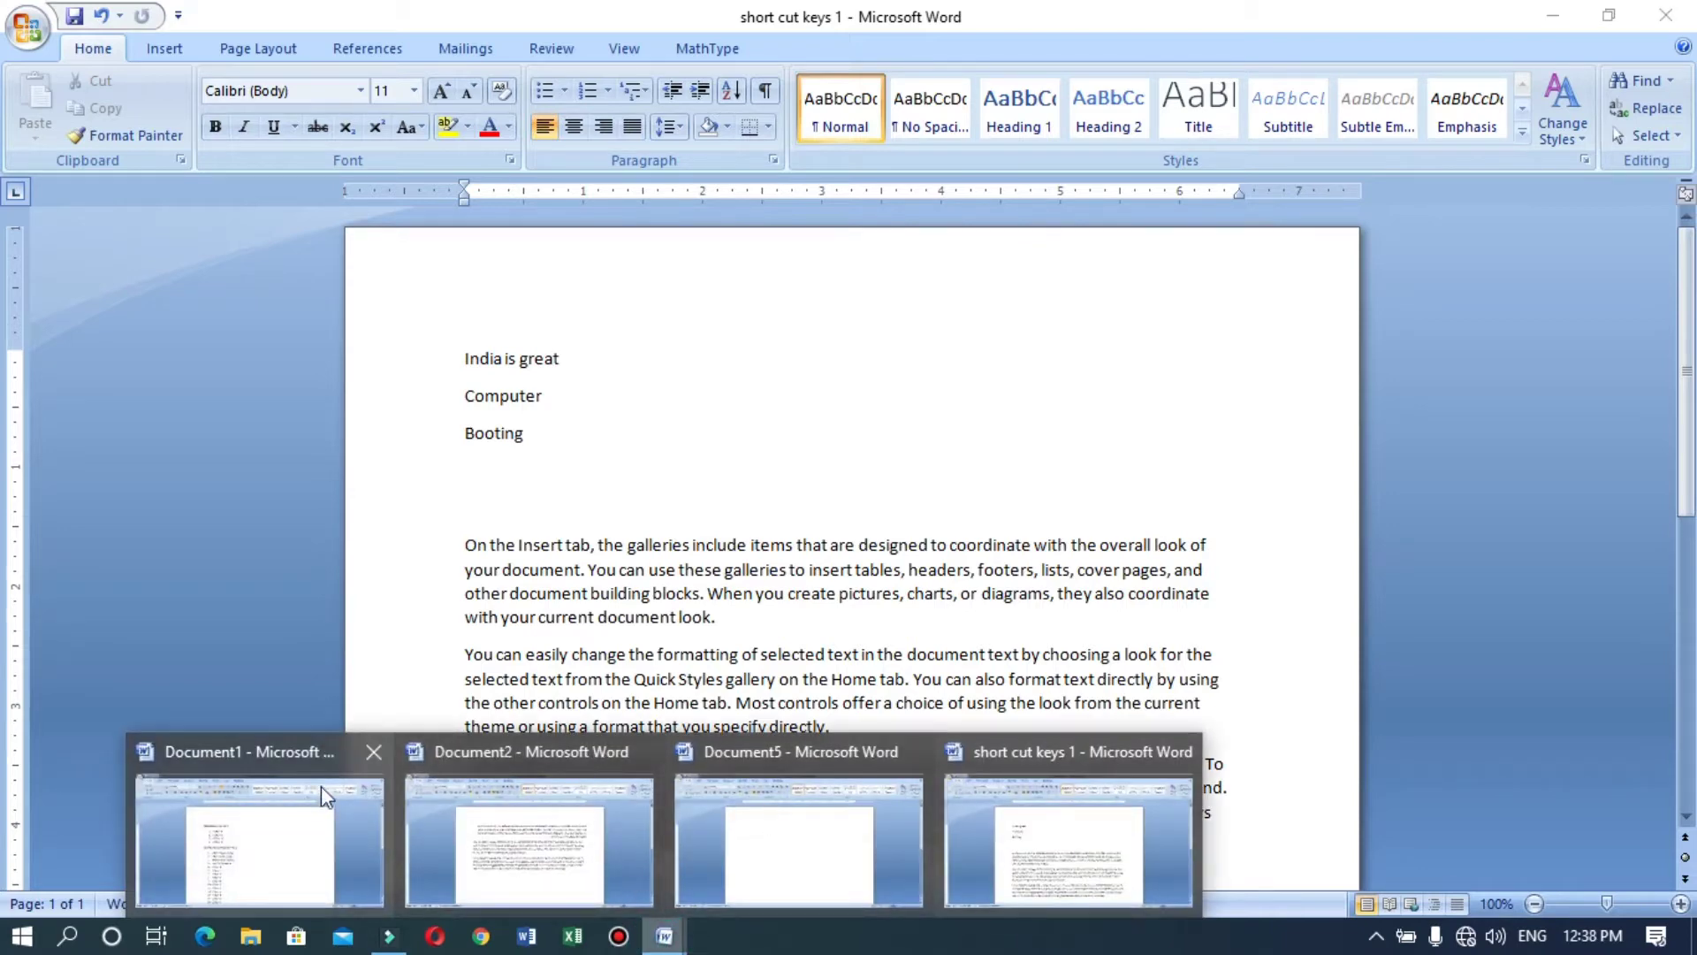
click(321, 787)
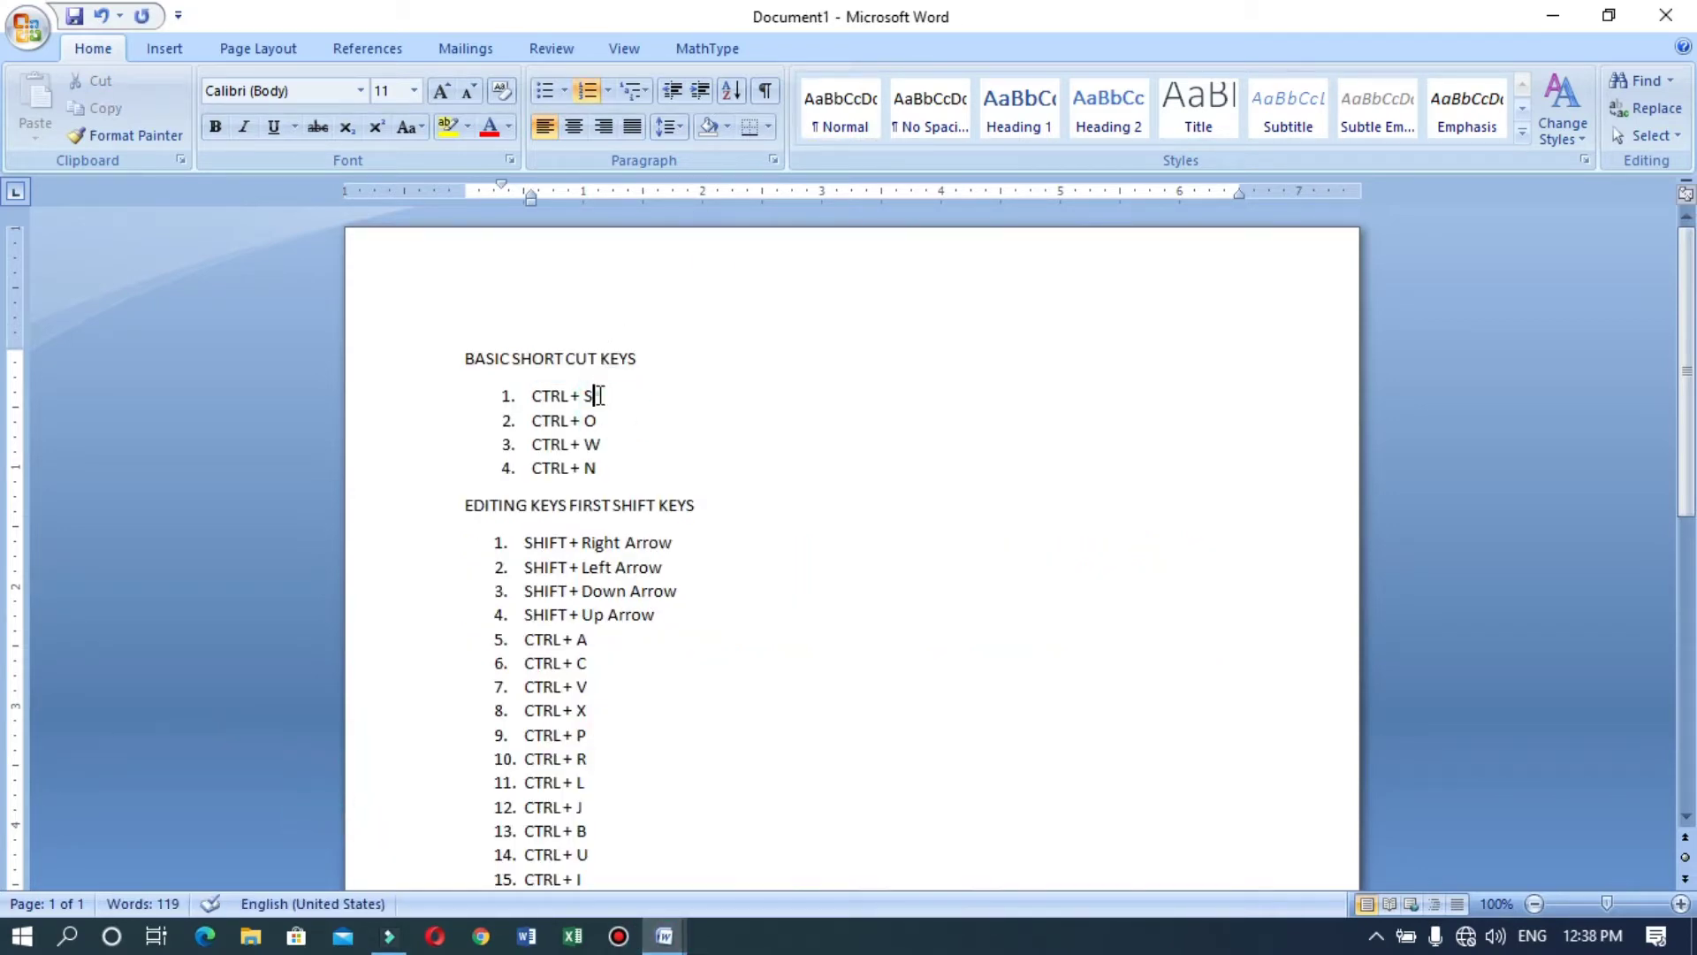
drag(601, 396, 548, 398)
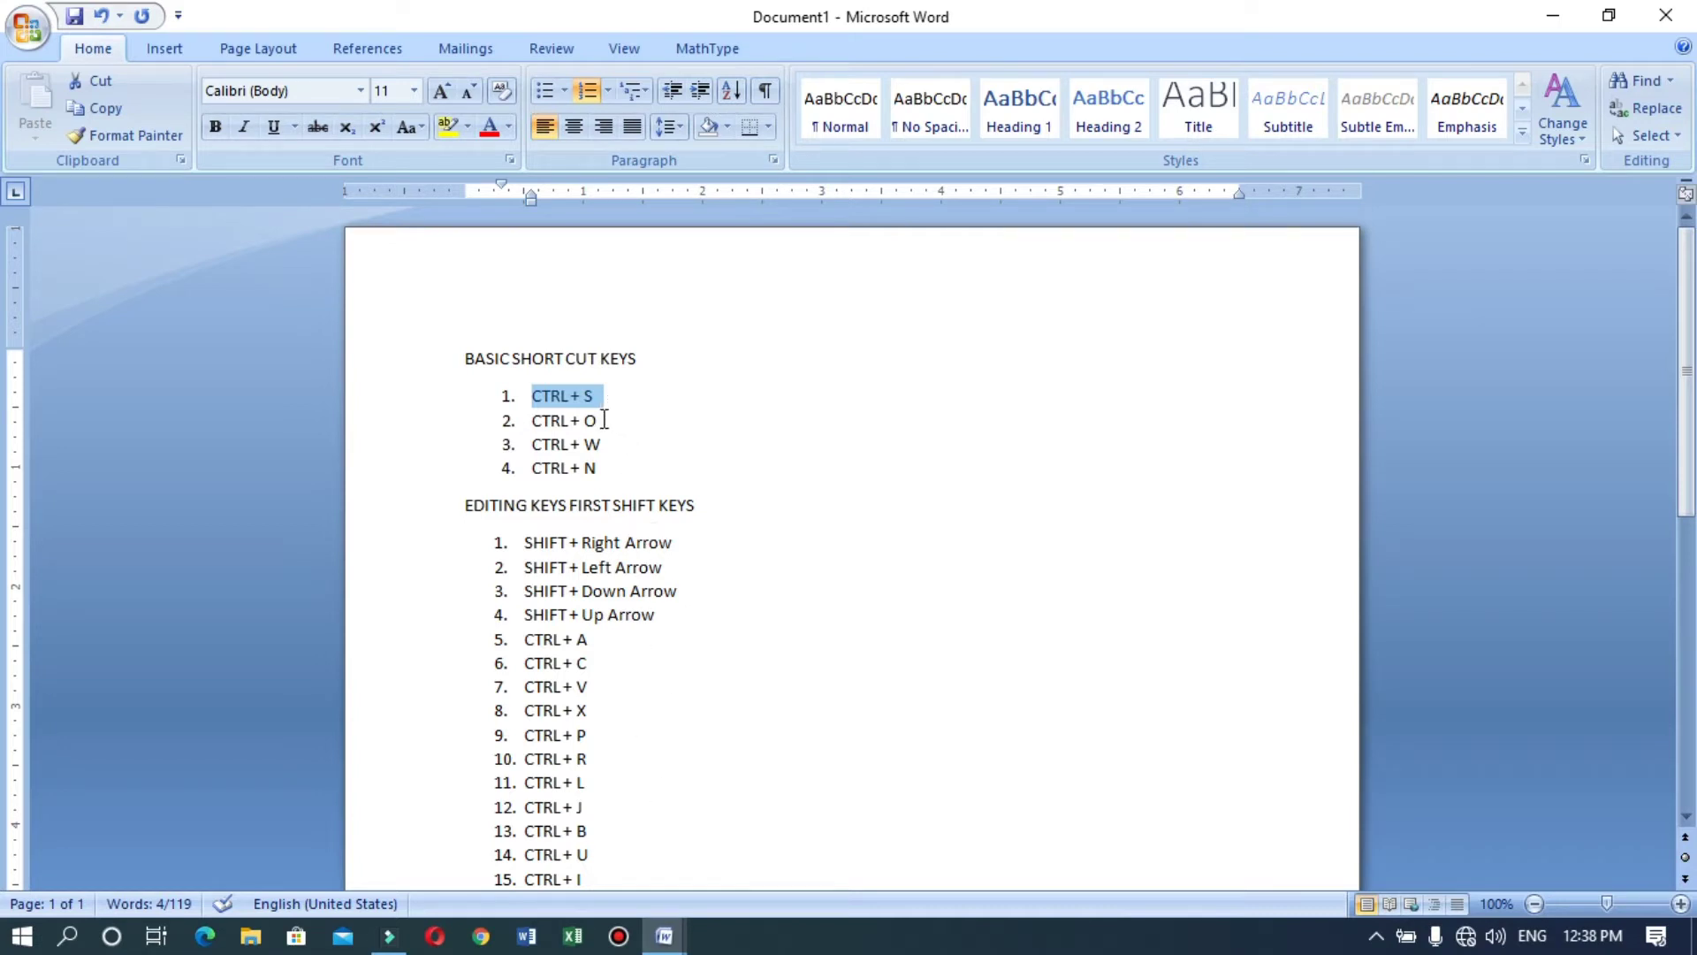
drag(608, 421, 548, 415)
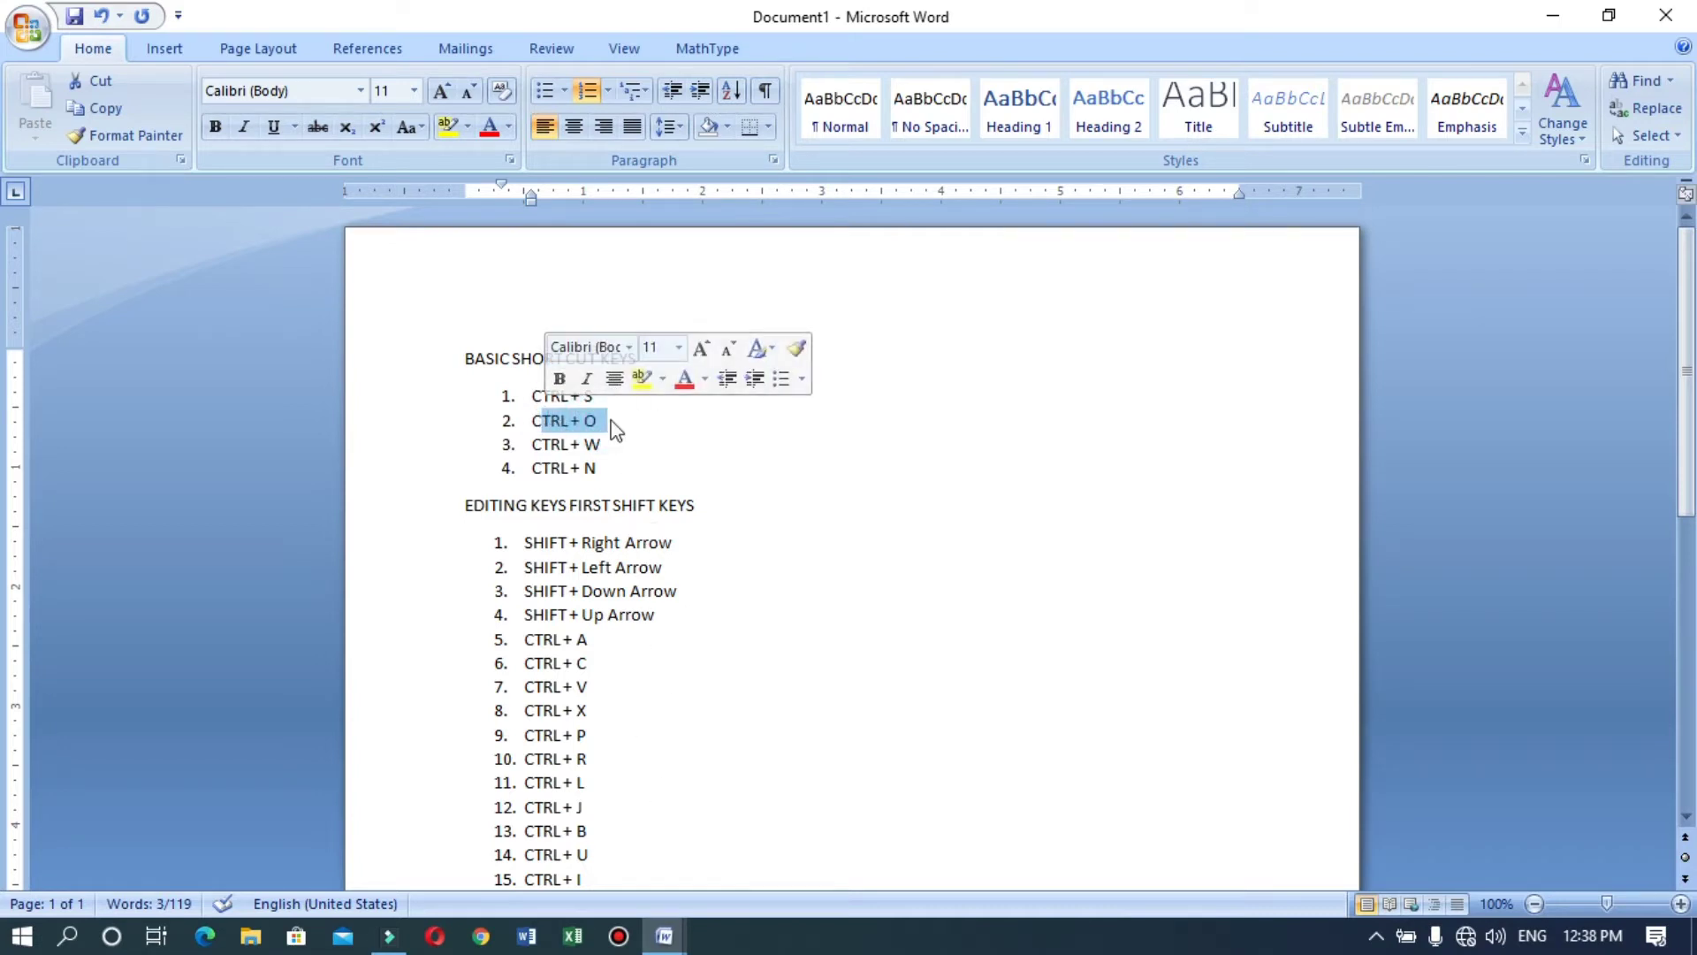
drag(610, 445, 533, 469)
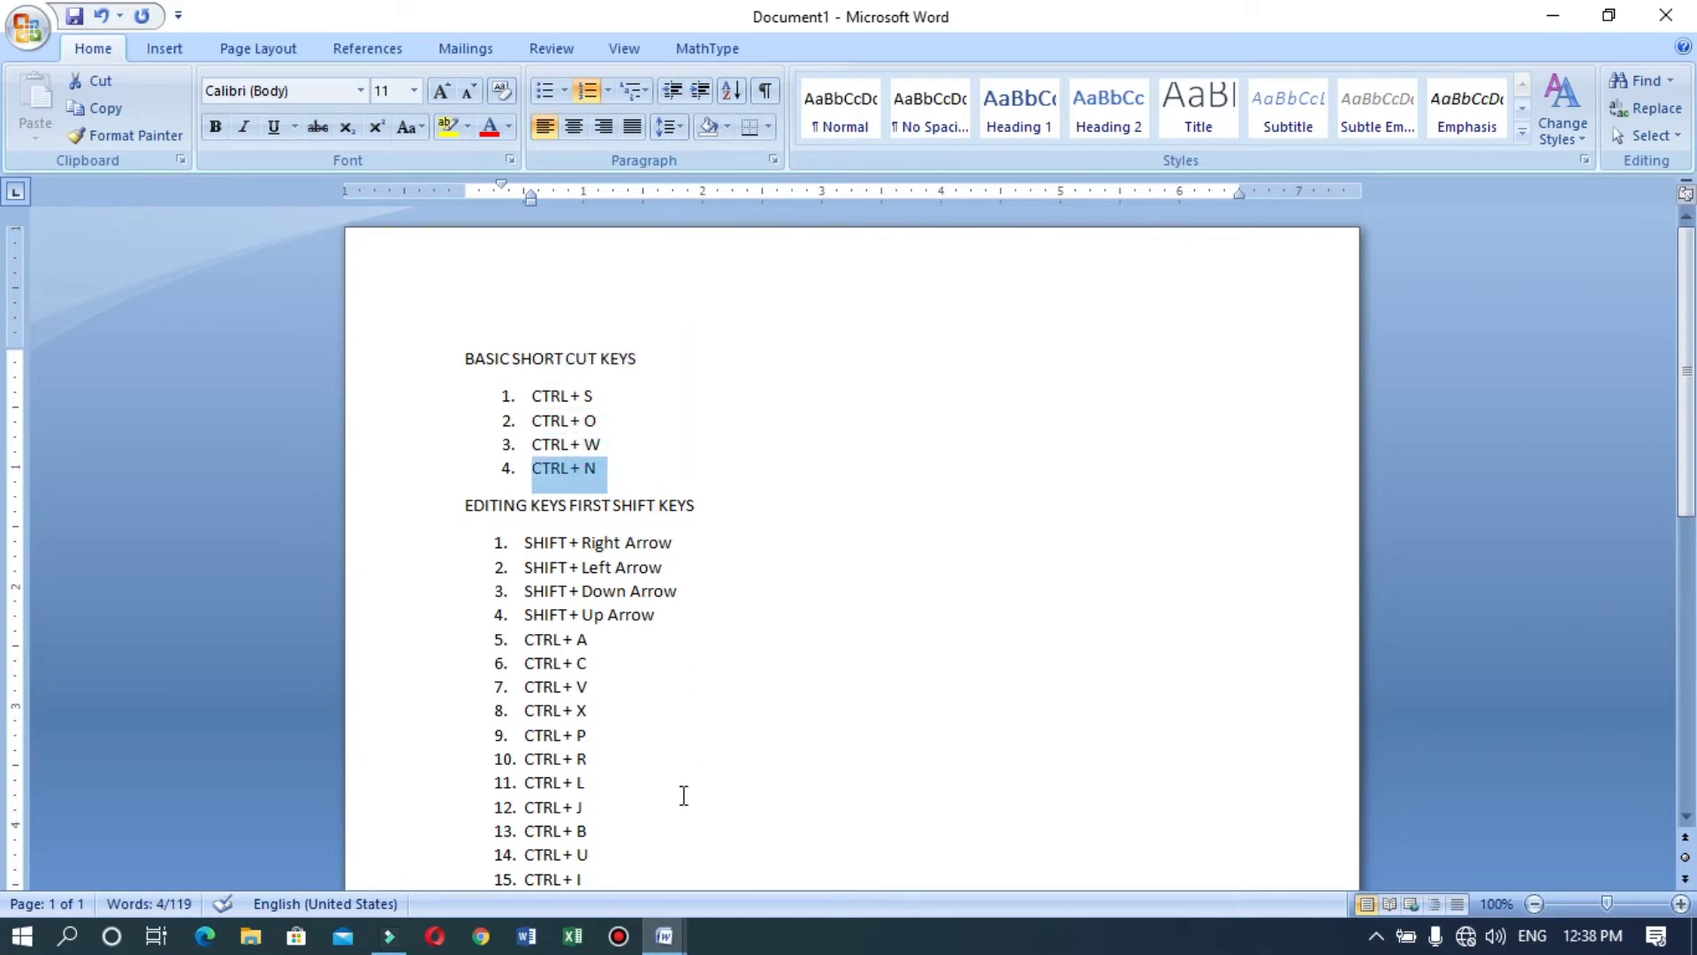
click(655, 941)
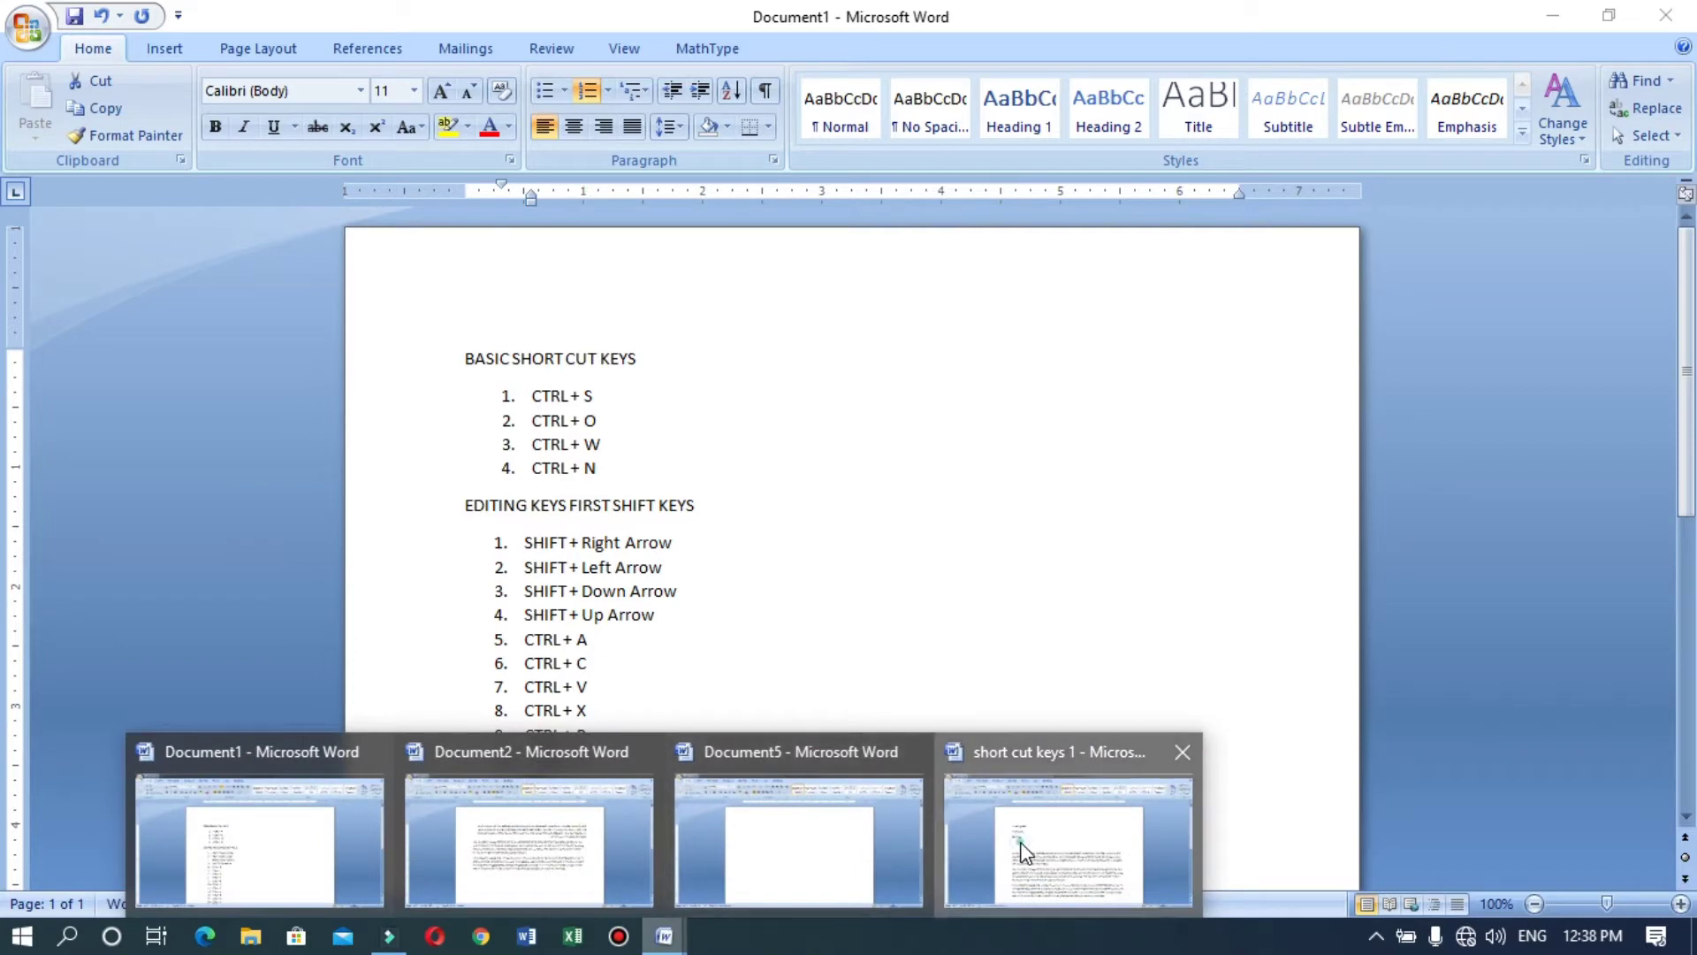
click(1021, 851)
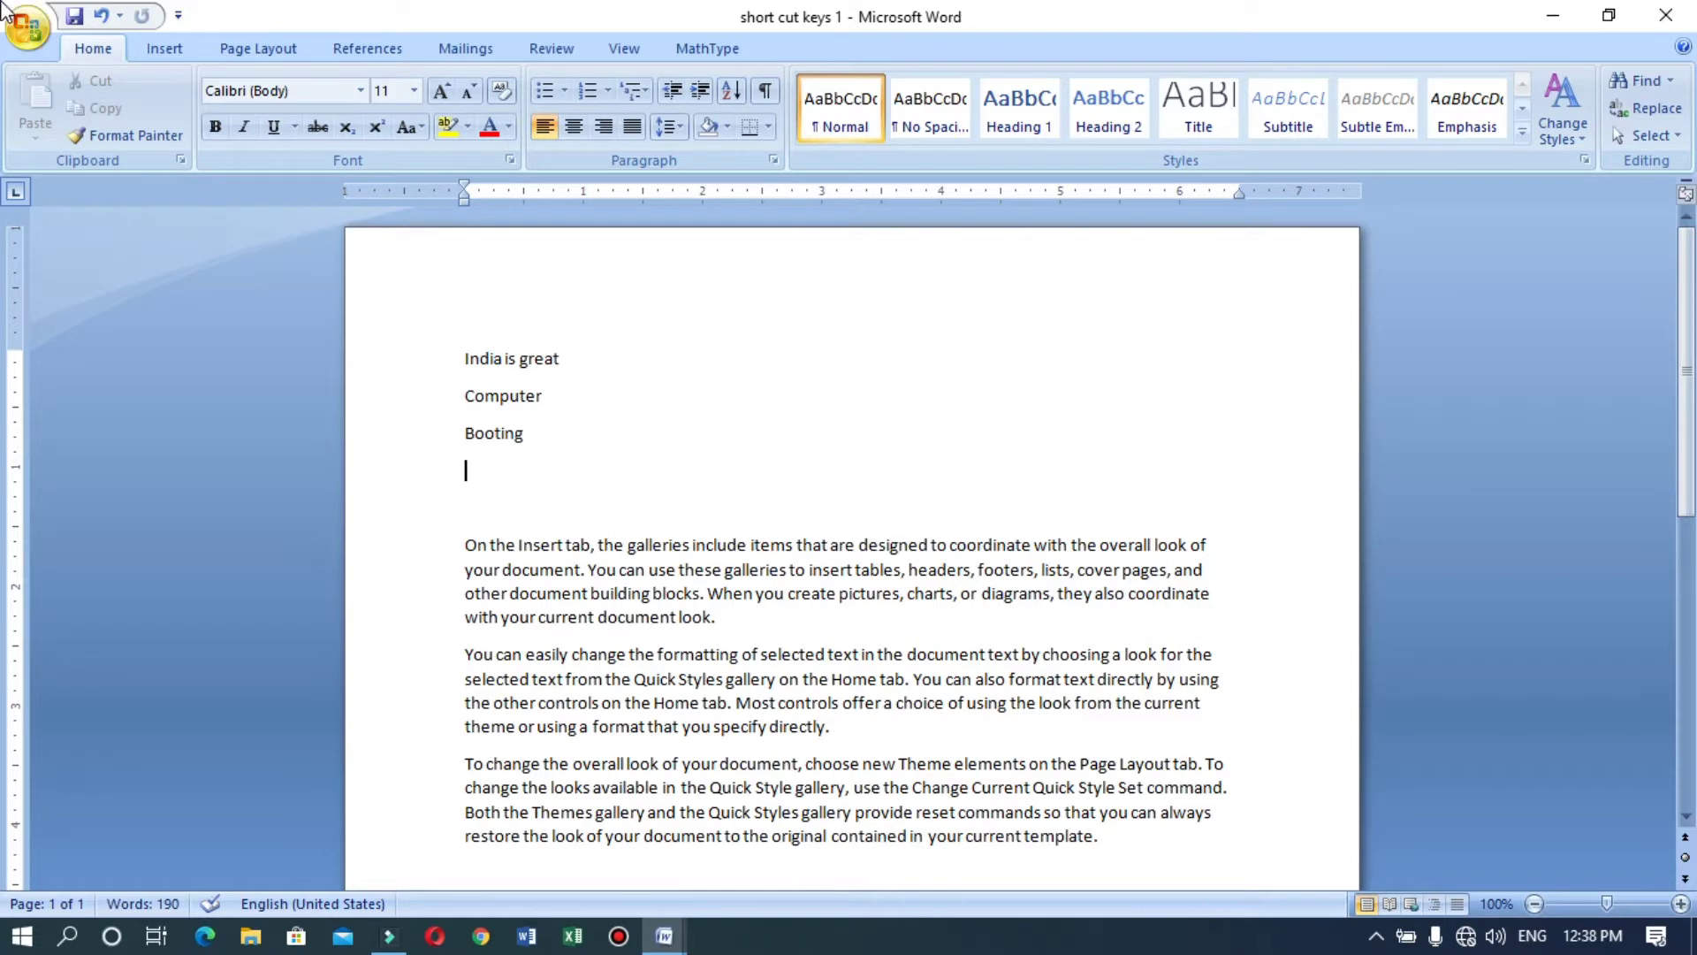
Step: Create a new blank document from "short cut keys 1"
click(26, 28)
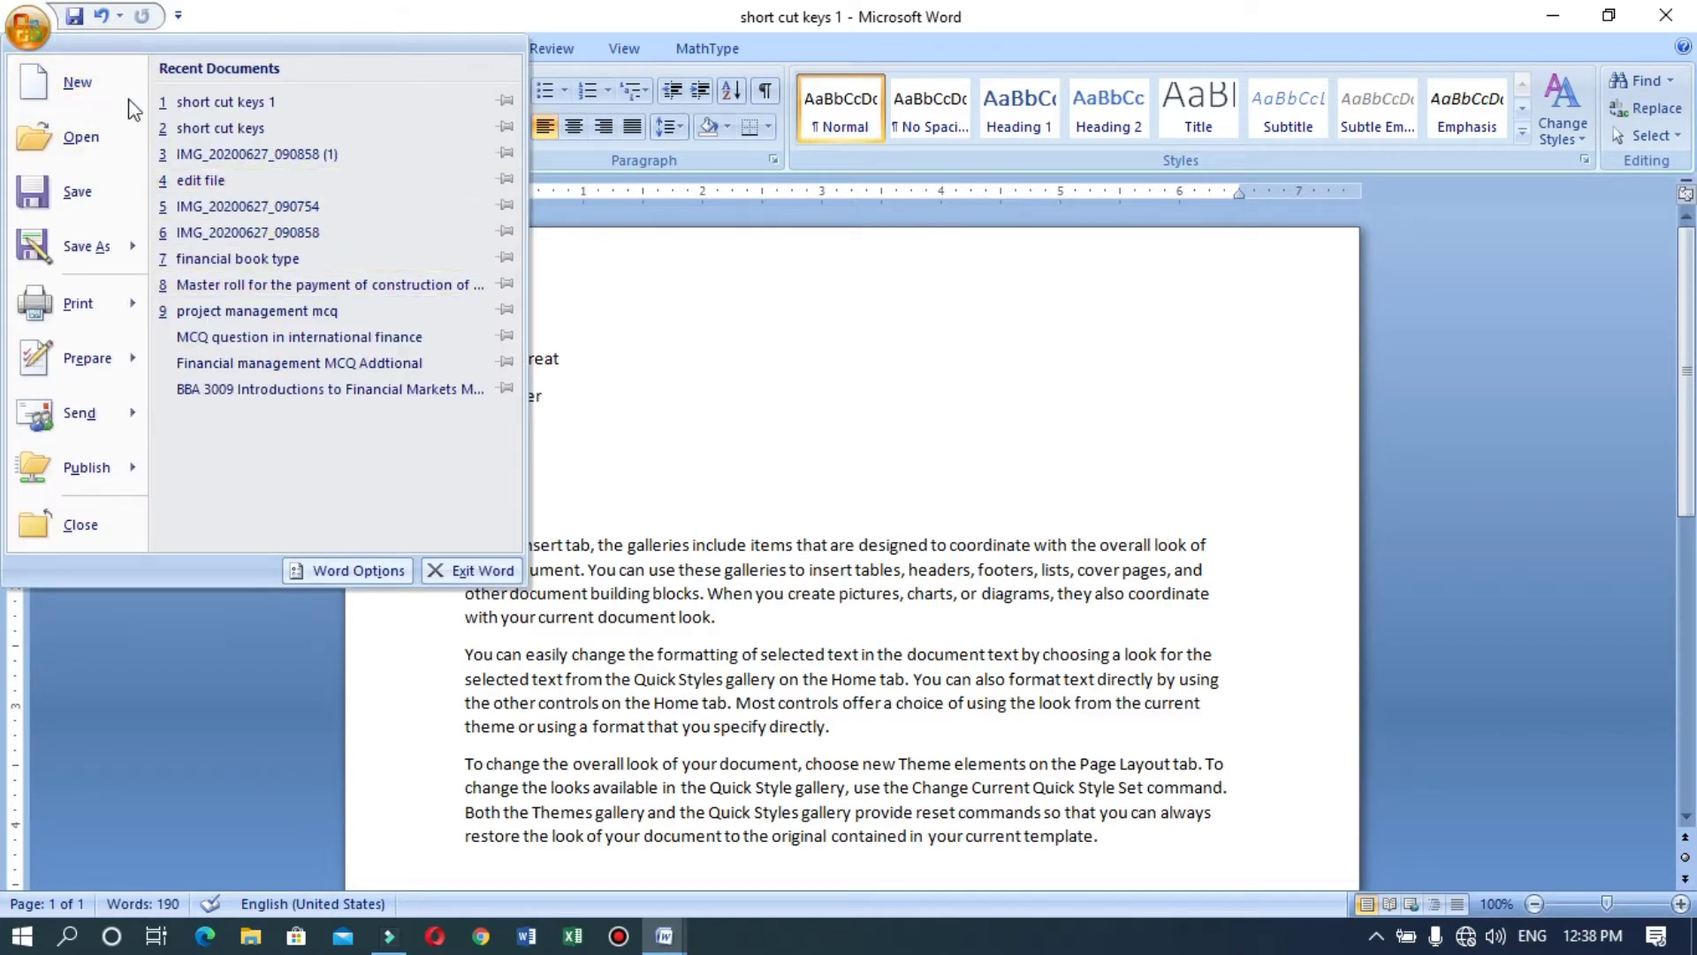
click(803, 395)
key(ctrl+n)
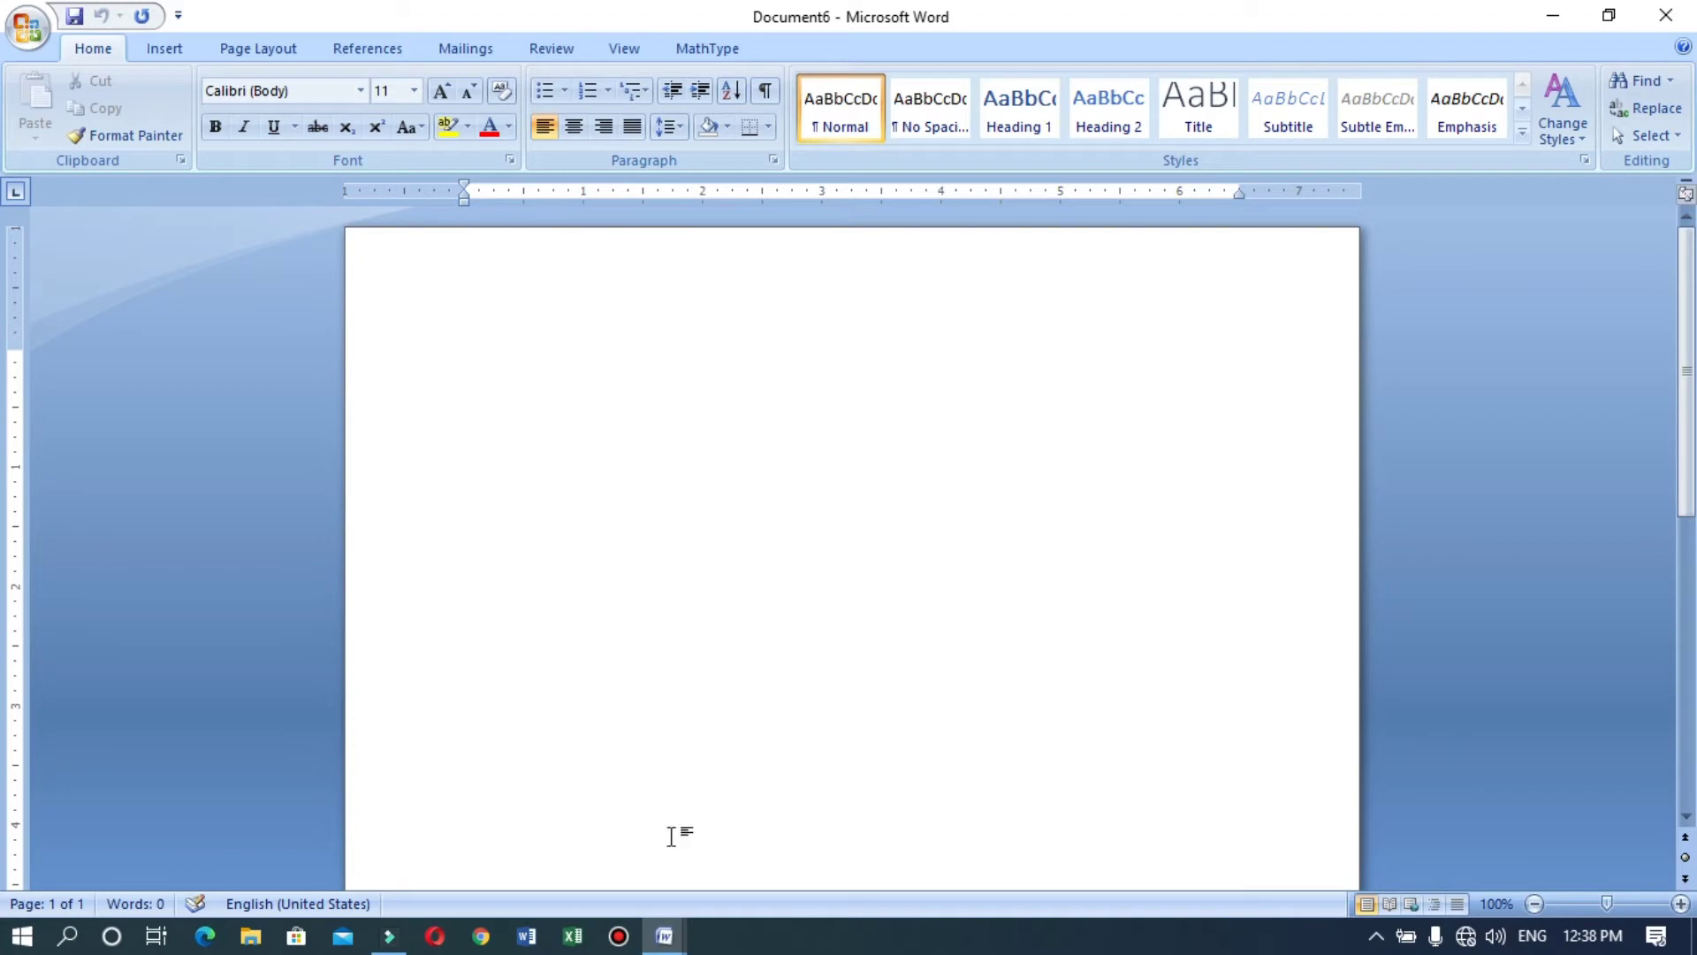
Step: Highlight the CTRL + W entry in Document1's basic shortcut list
click(665, 937)
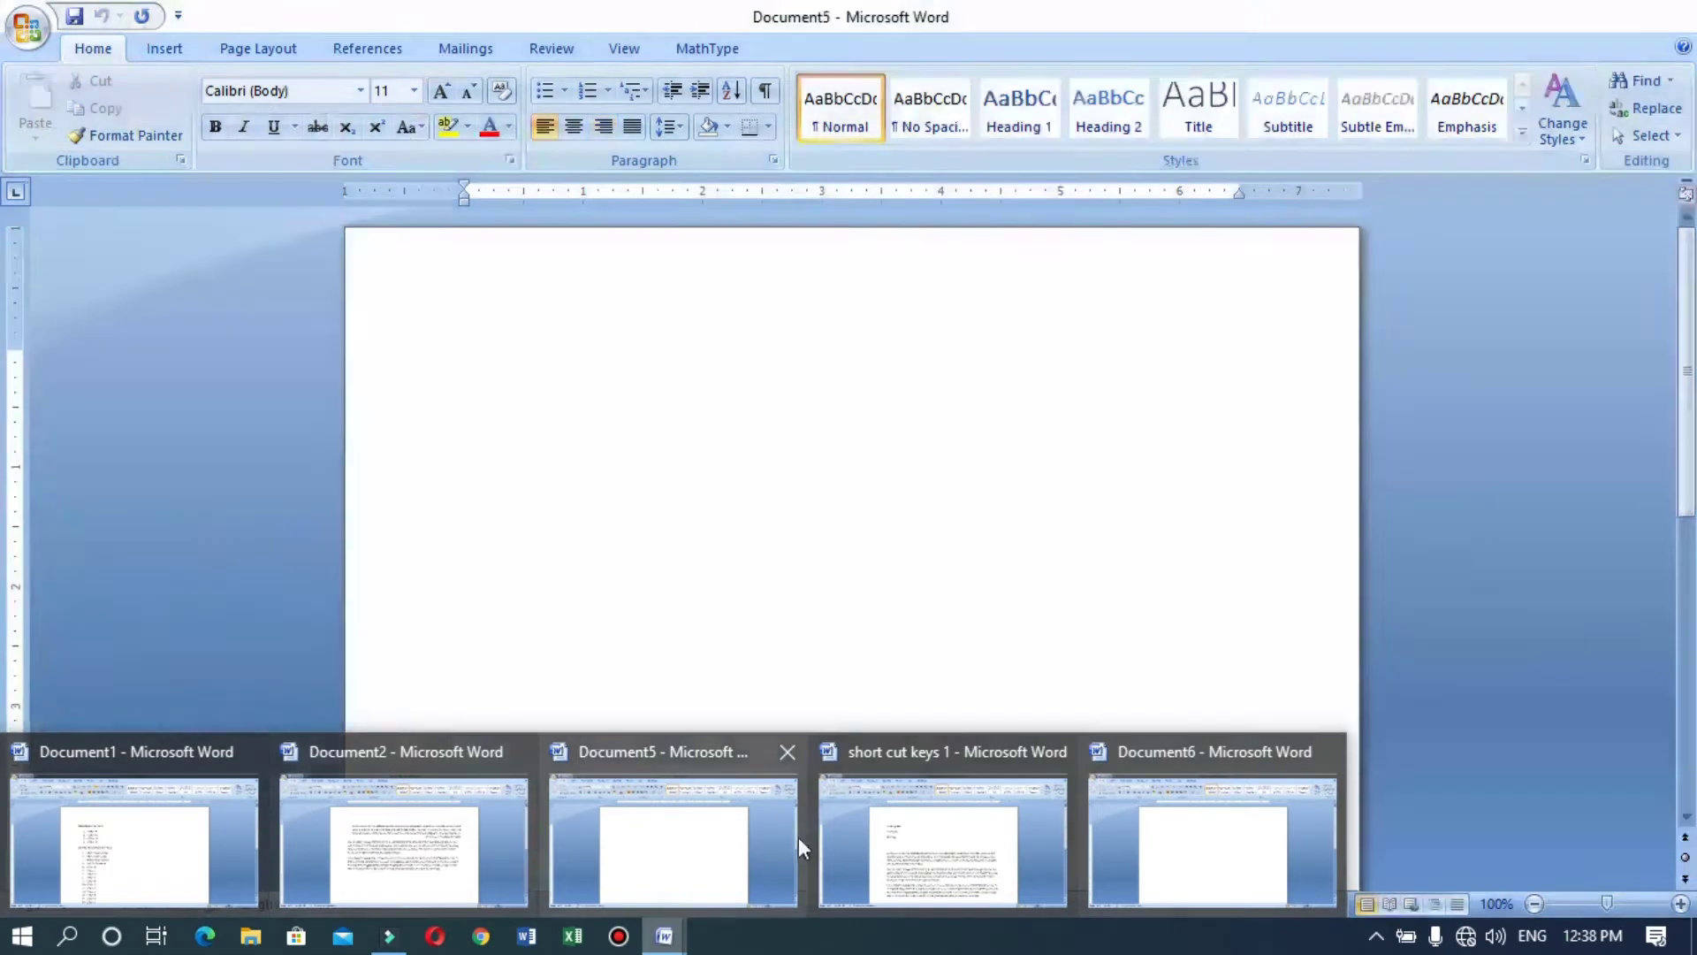
click(217, 855)
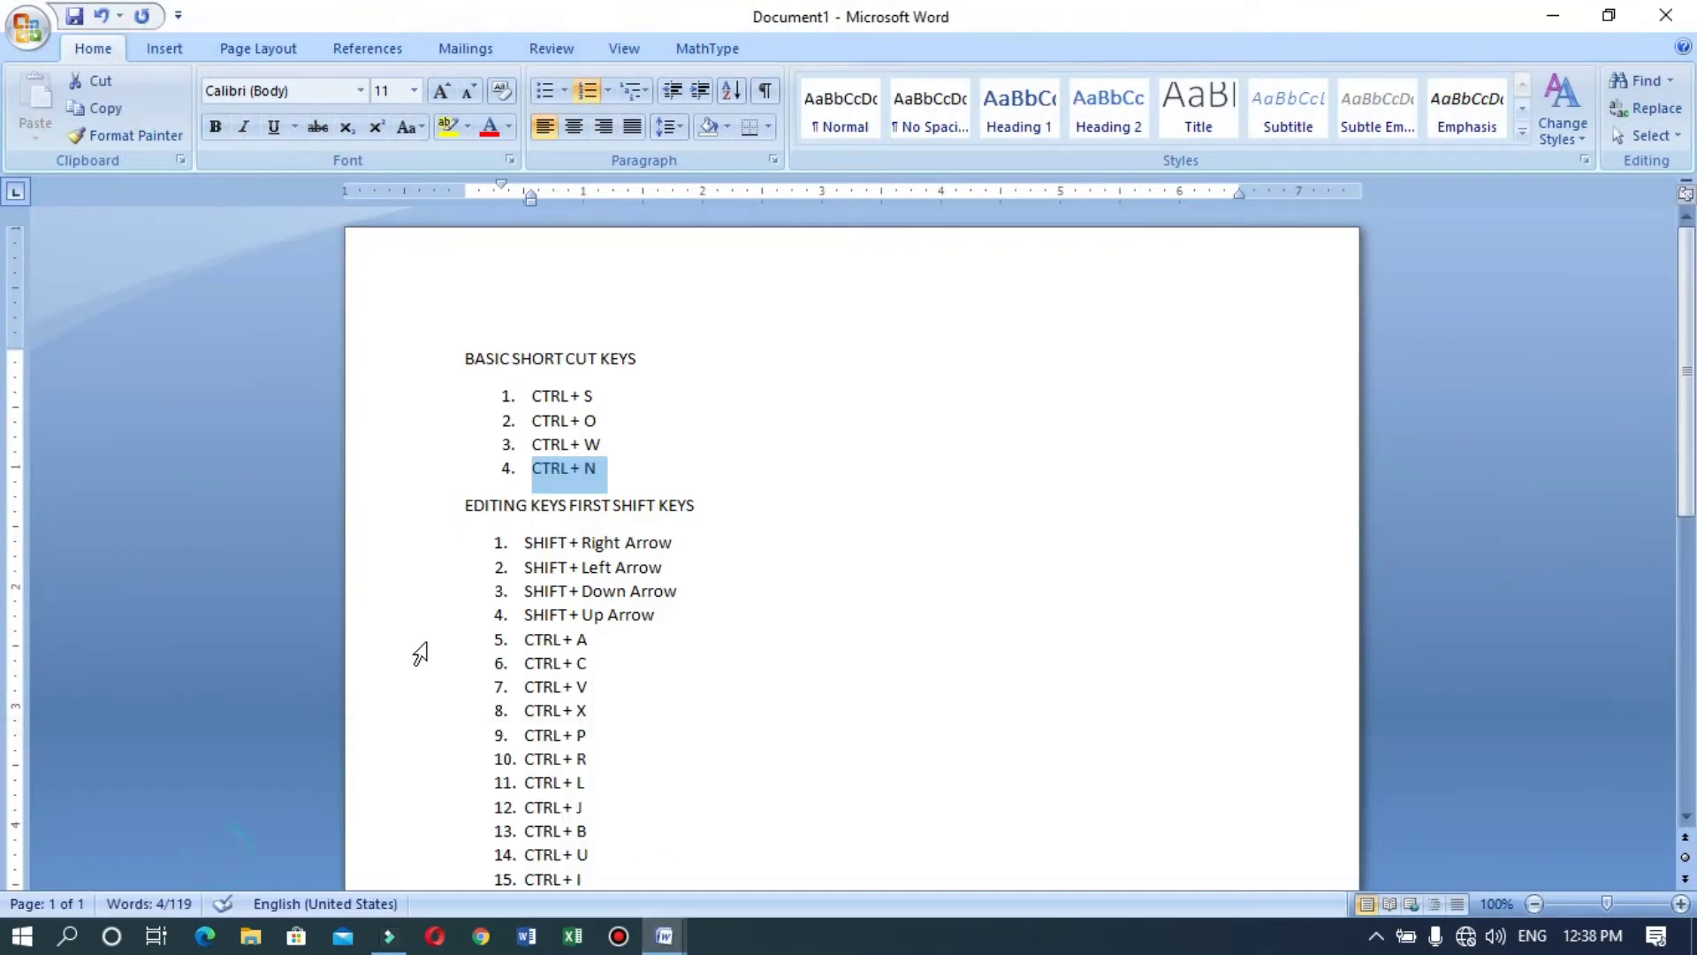
triple_click(616, 448)
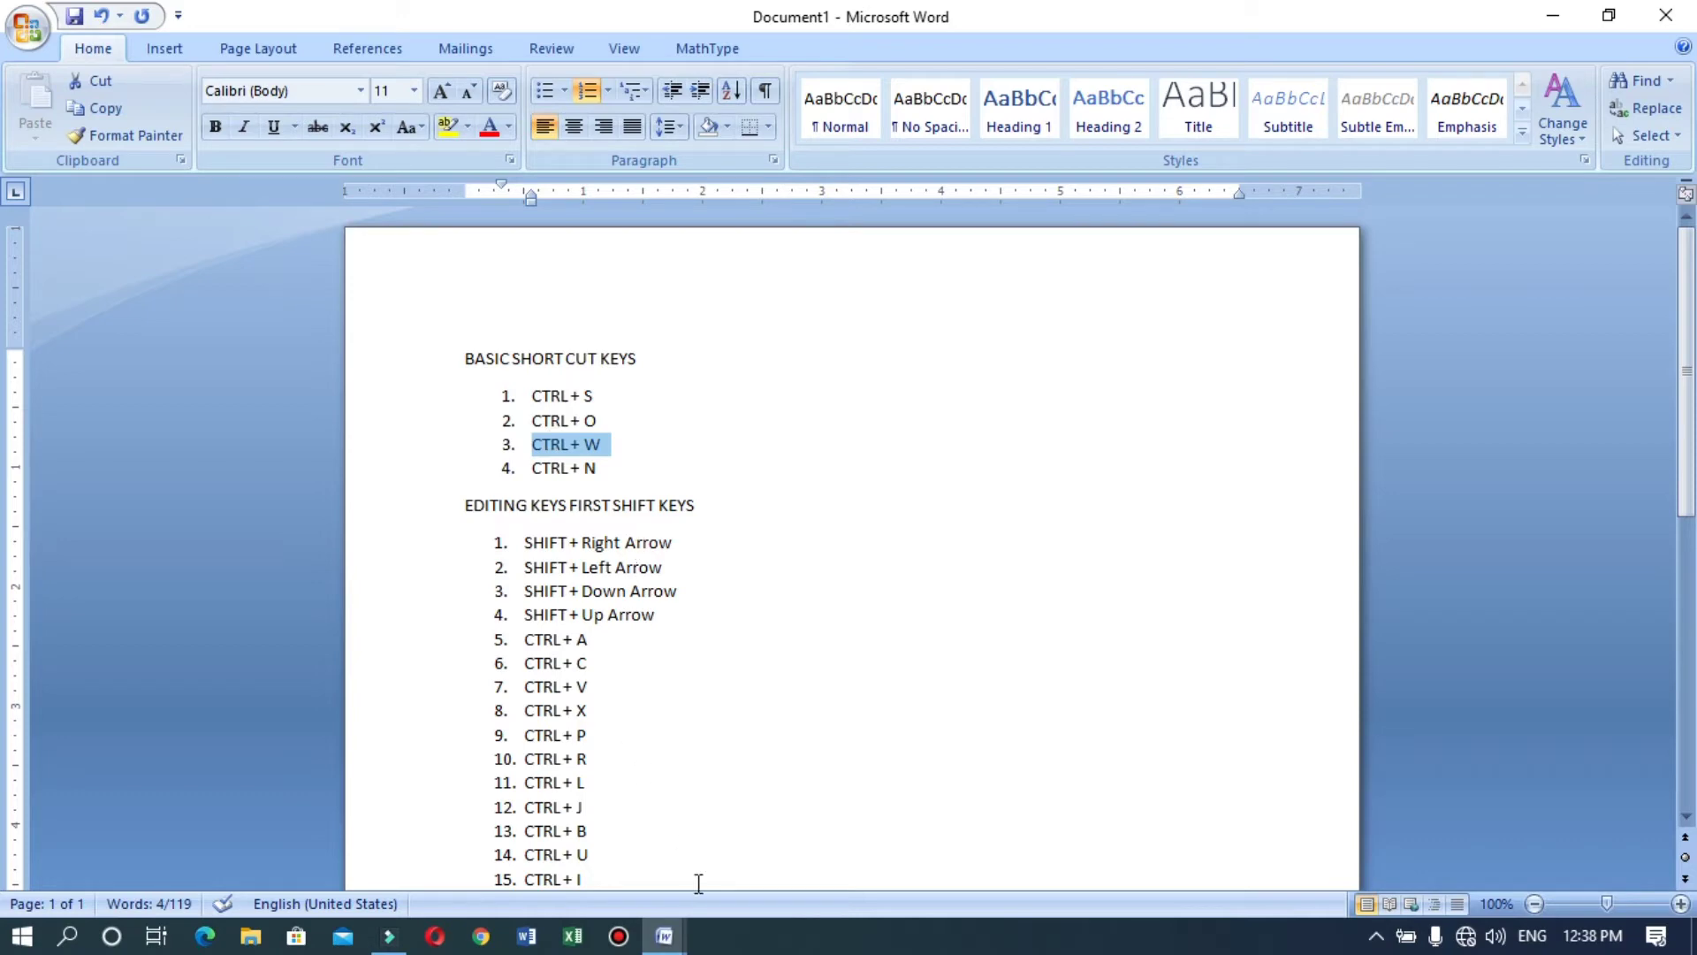
Step: Close the two blank documents, Document6 and Document5
mouse_move(672, 944)
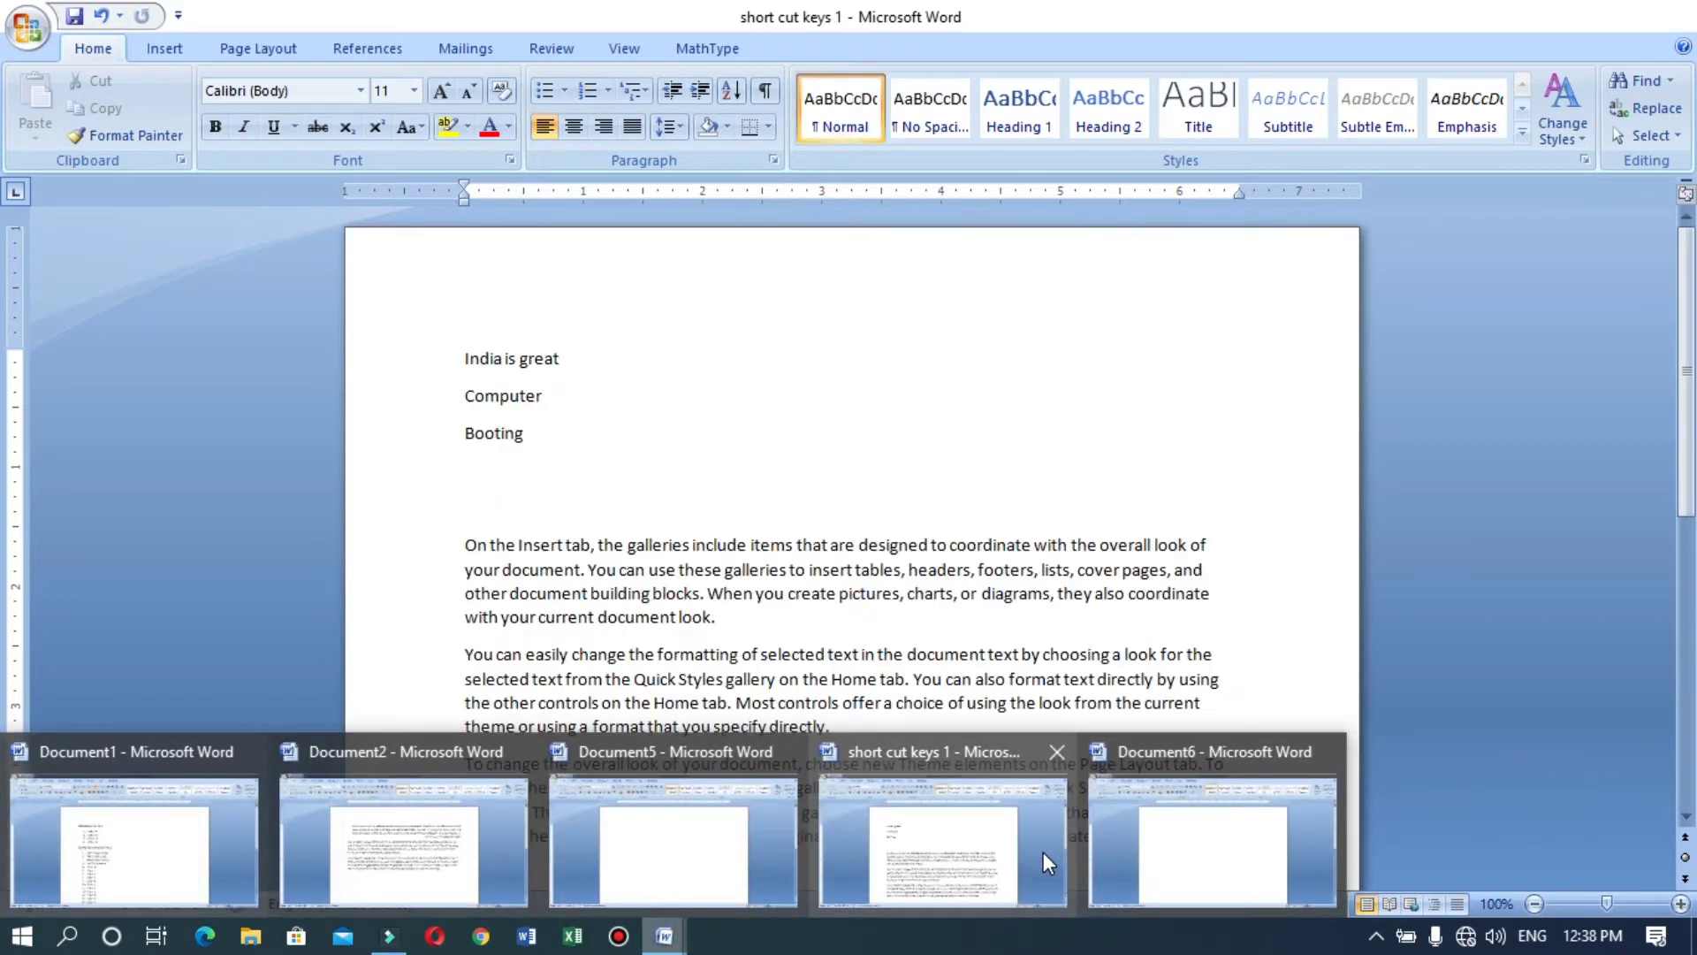
click(1165, 870)
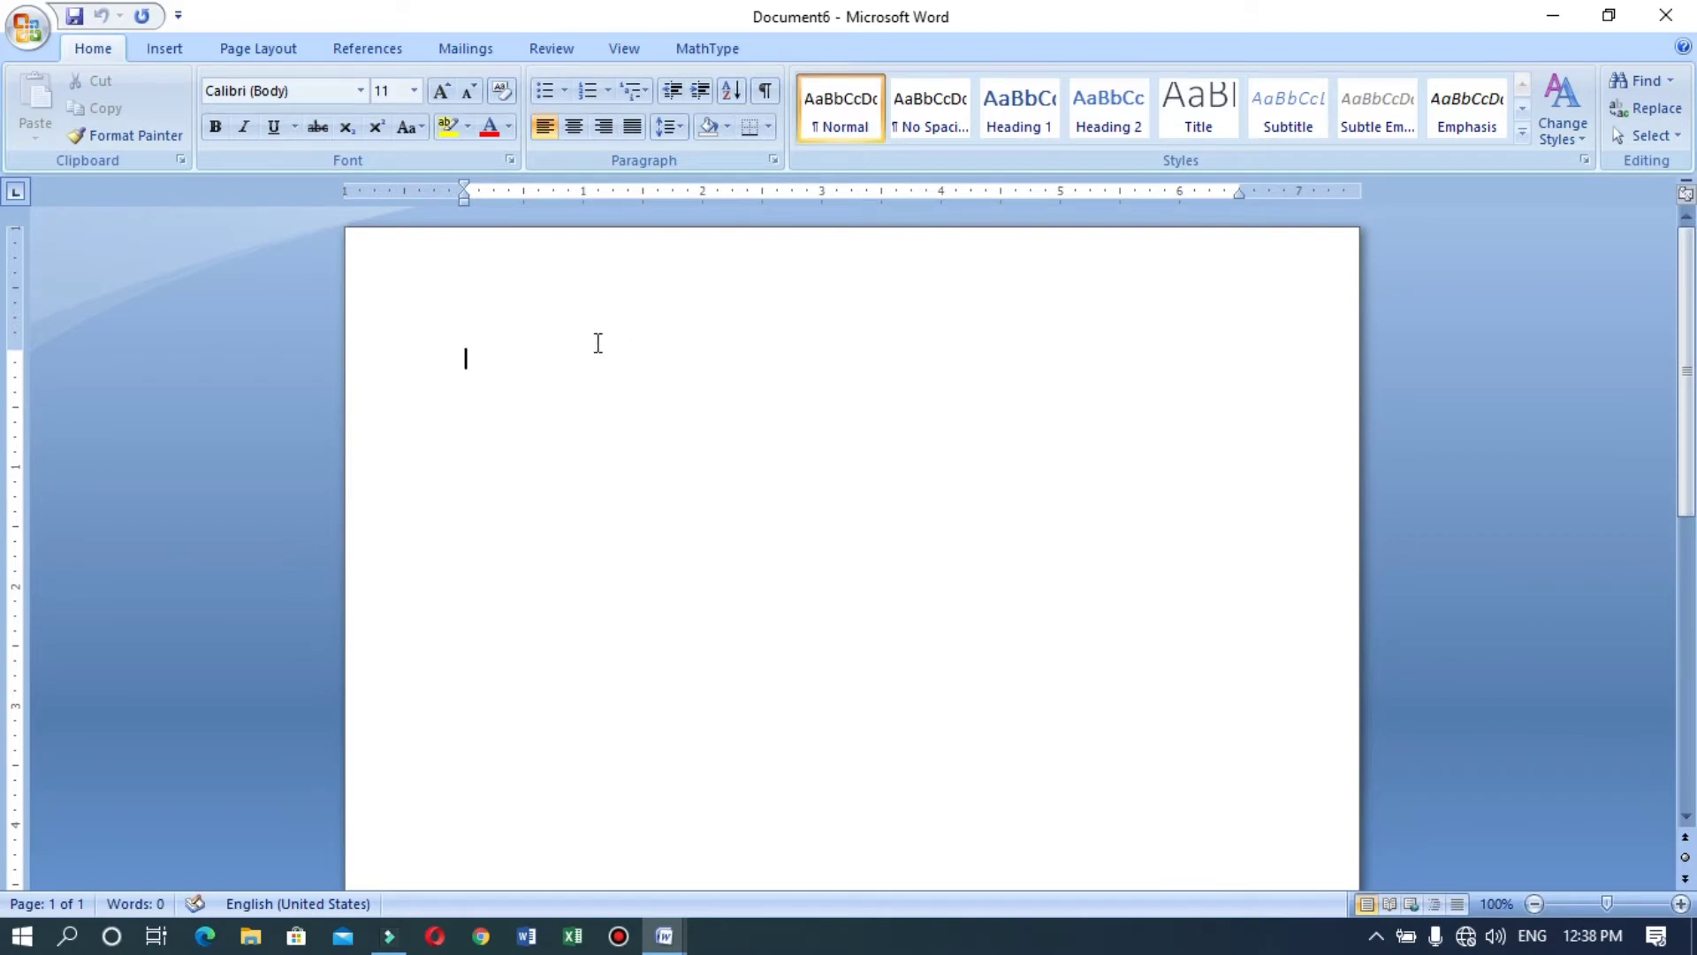
key(ctrl+w)
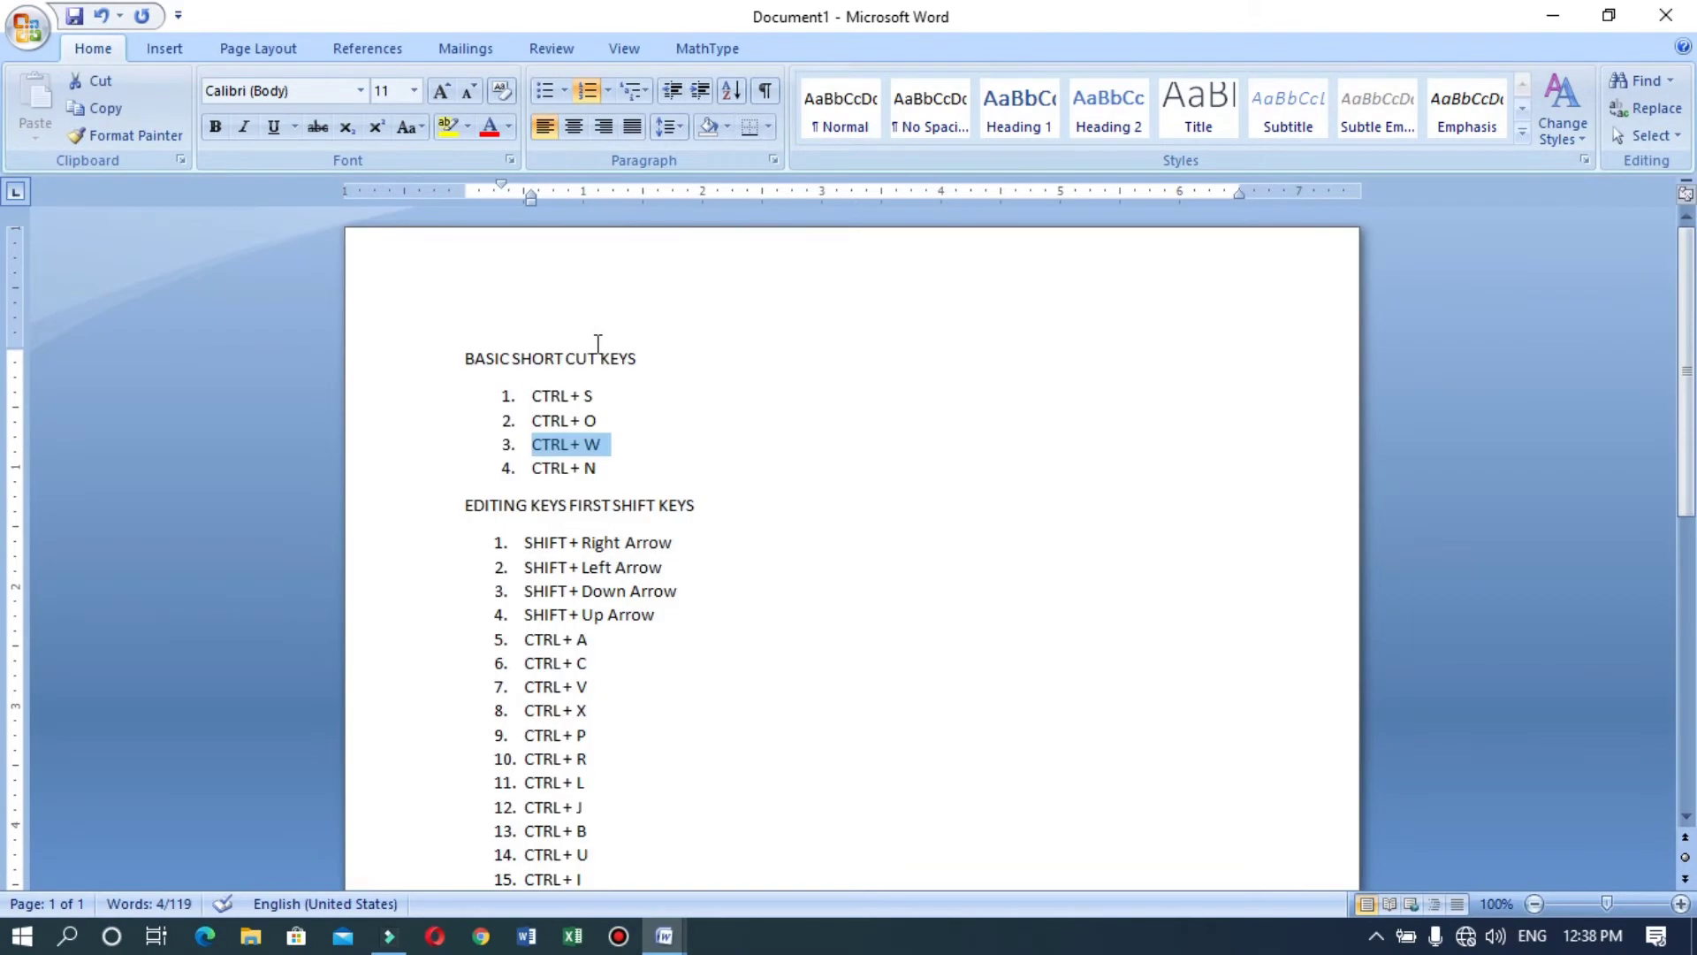
mouse_move(665, 936)
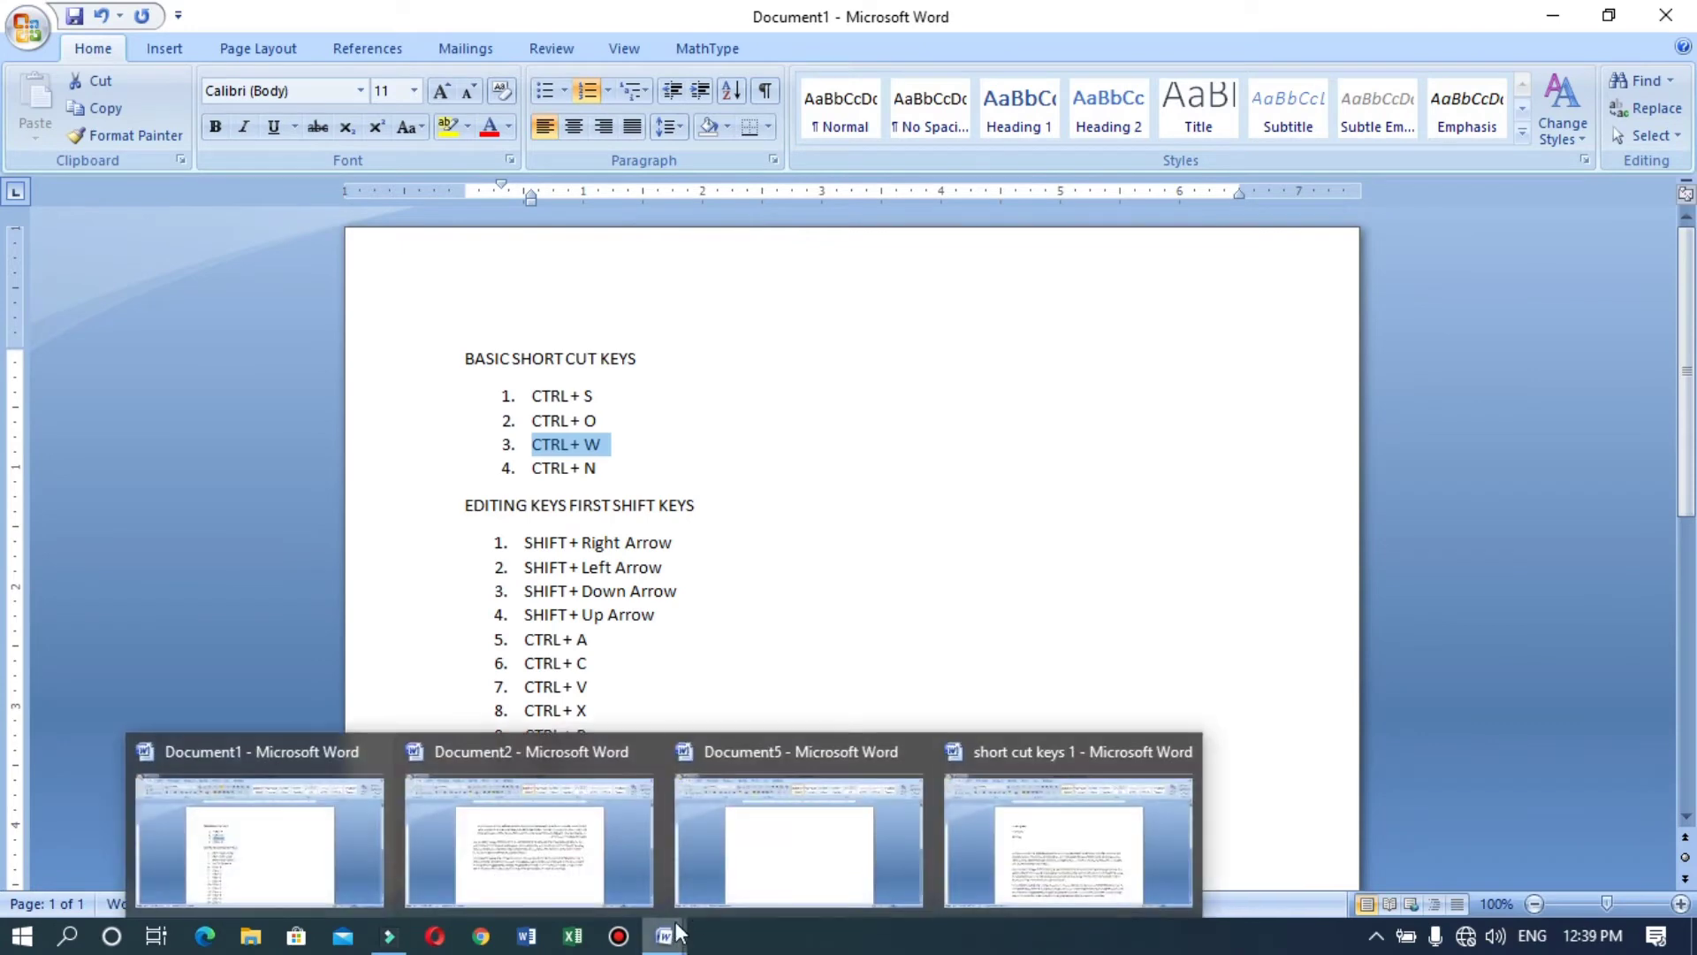
click(813, 851)
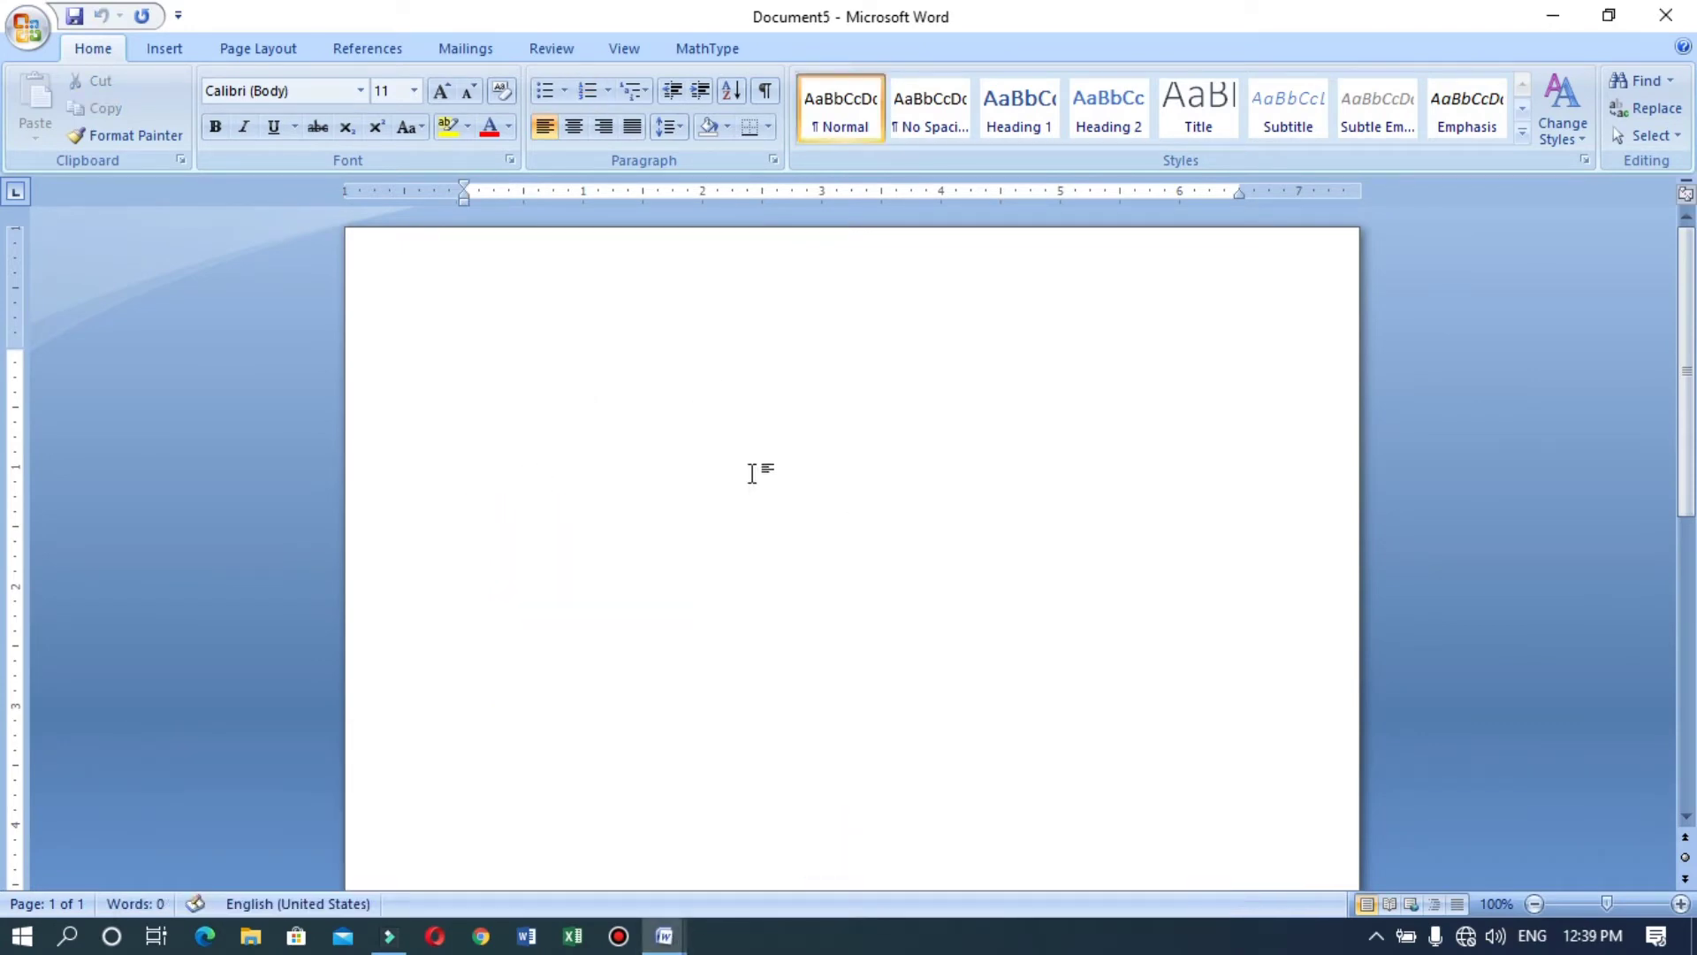
key(ctrl+w)
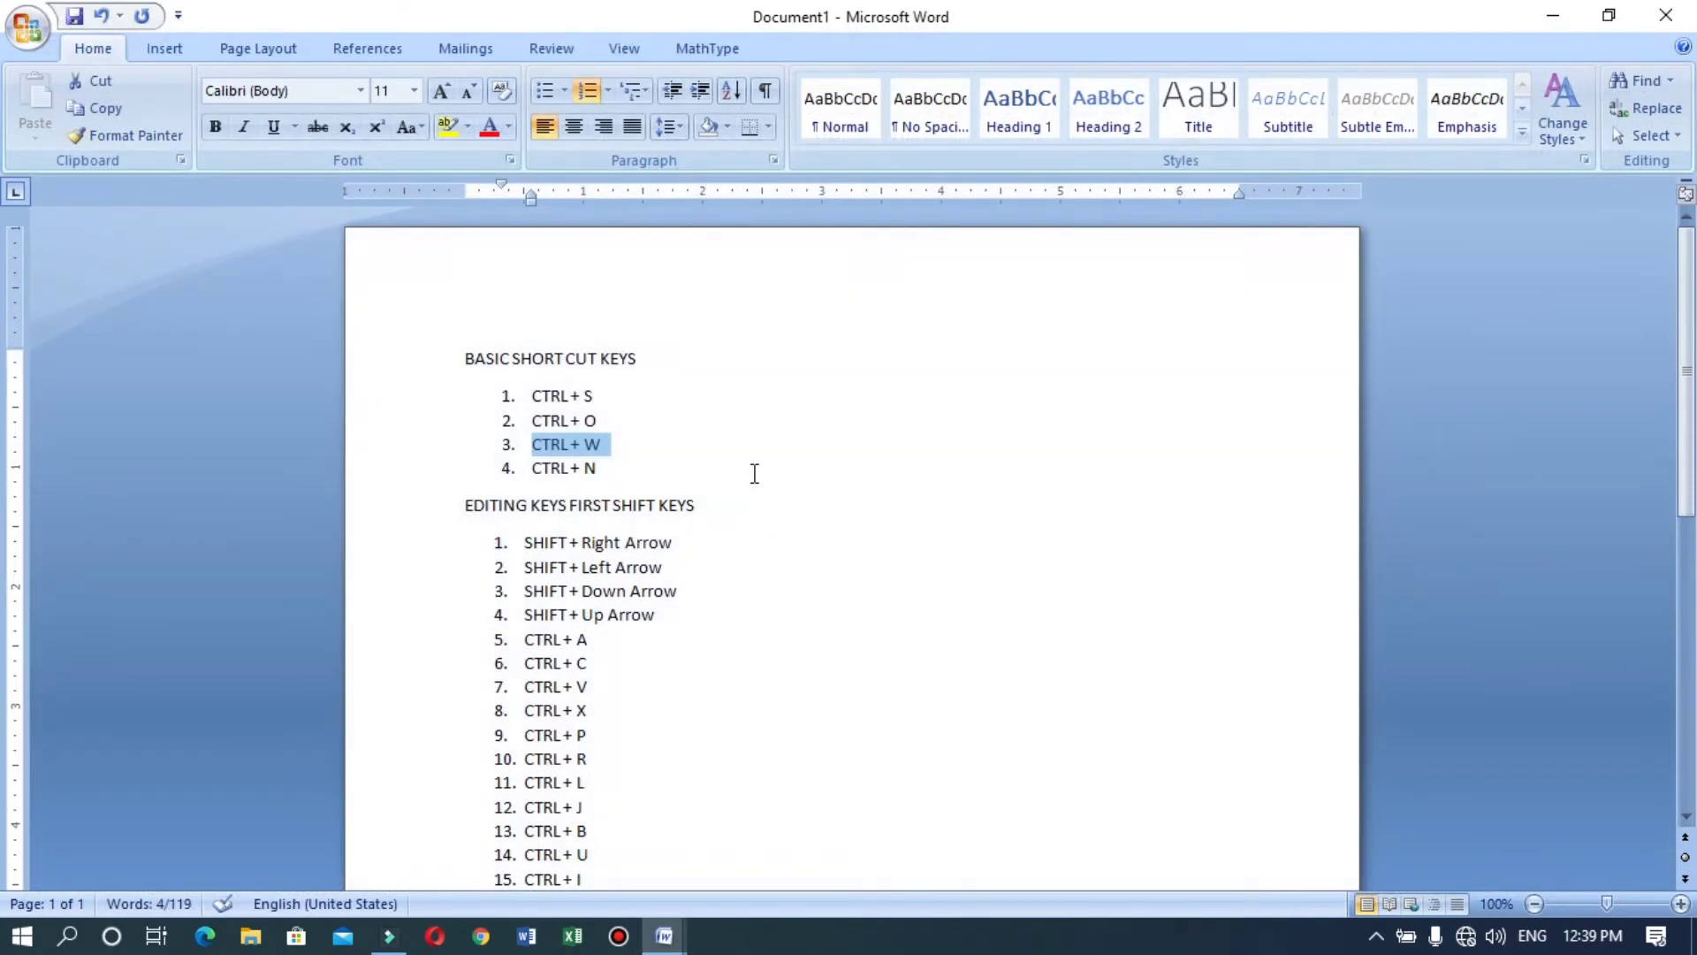
Step: Return to "short cut keys 1" and preview the other open documents
click(665, 935)
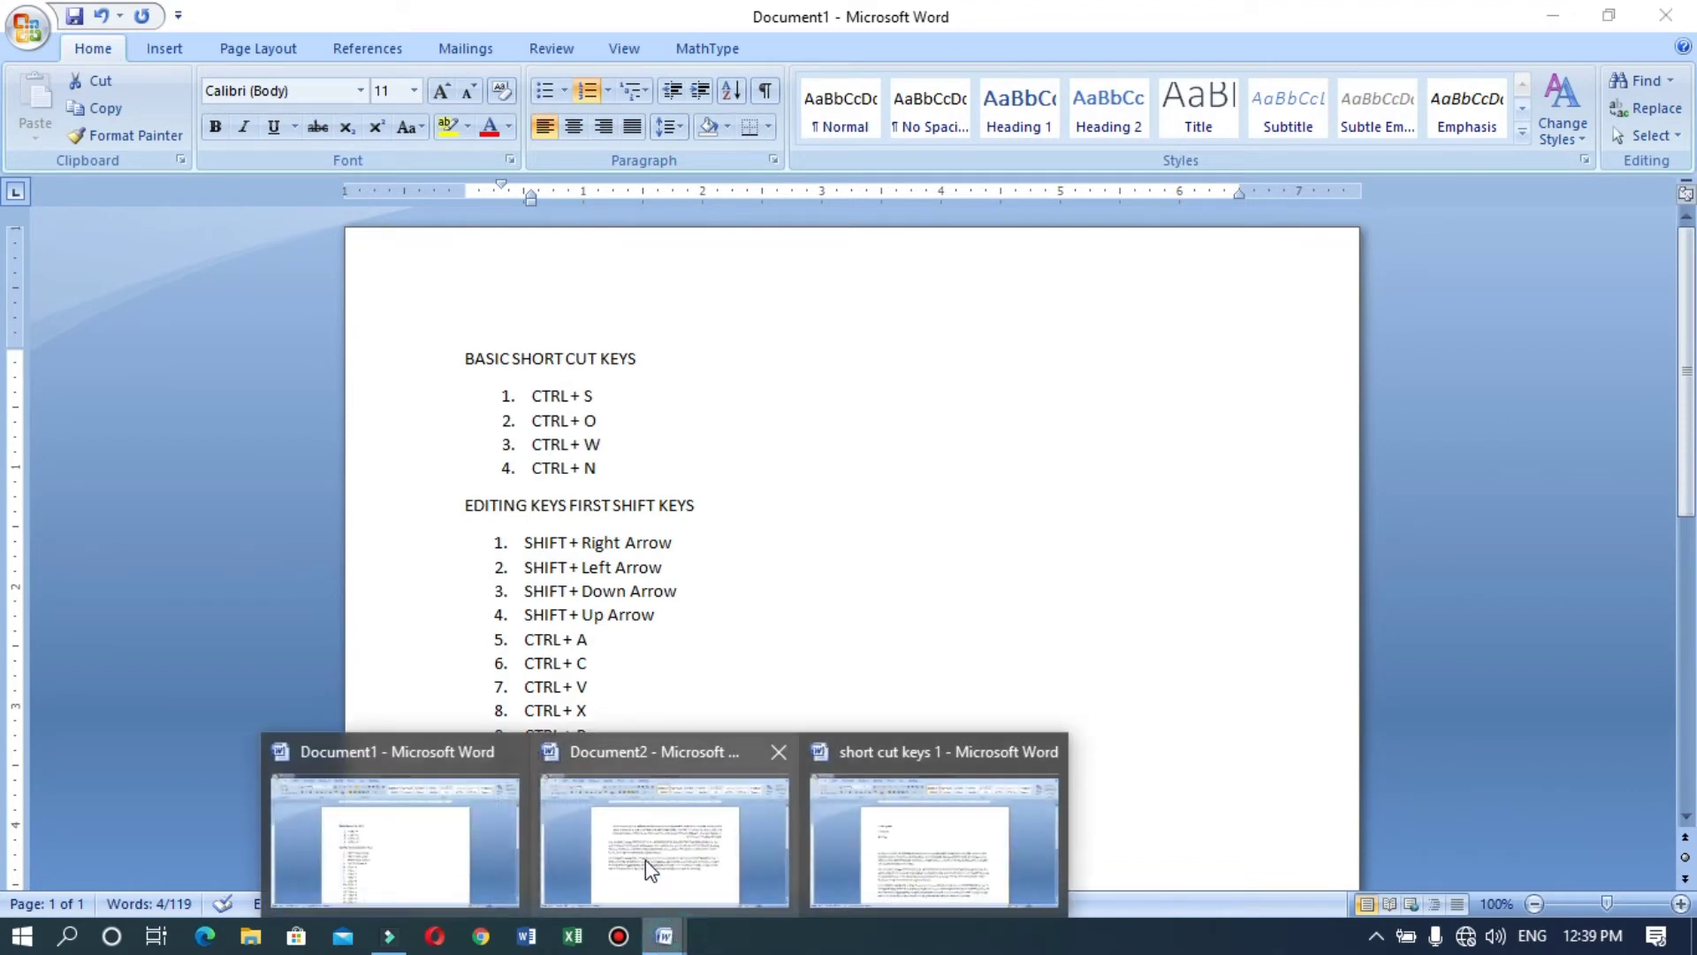
click(926, 846)
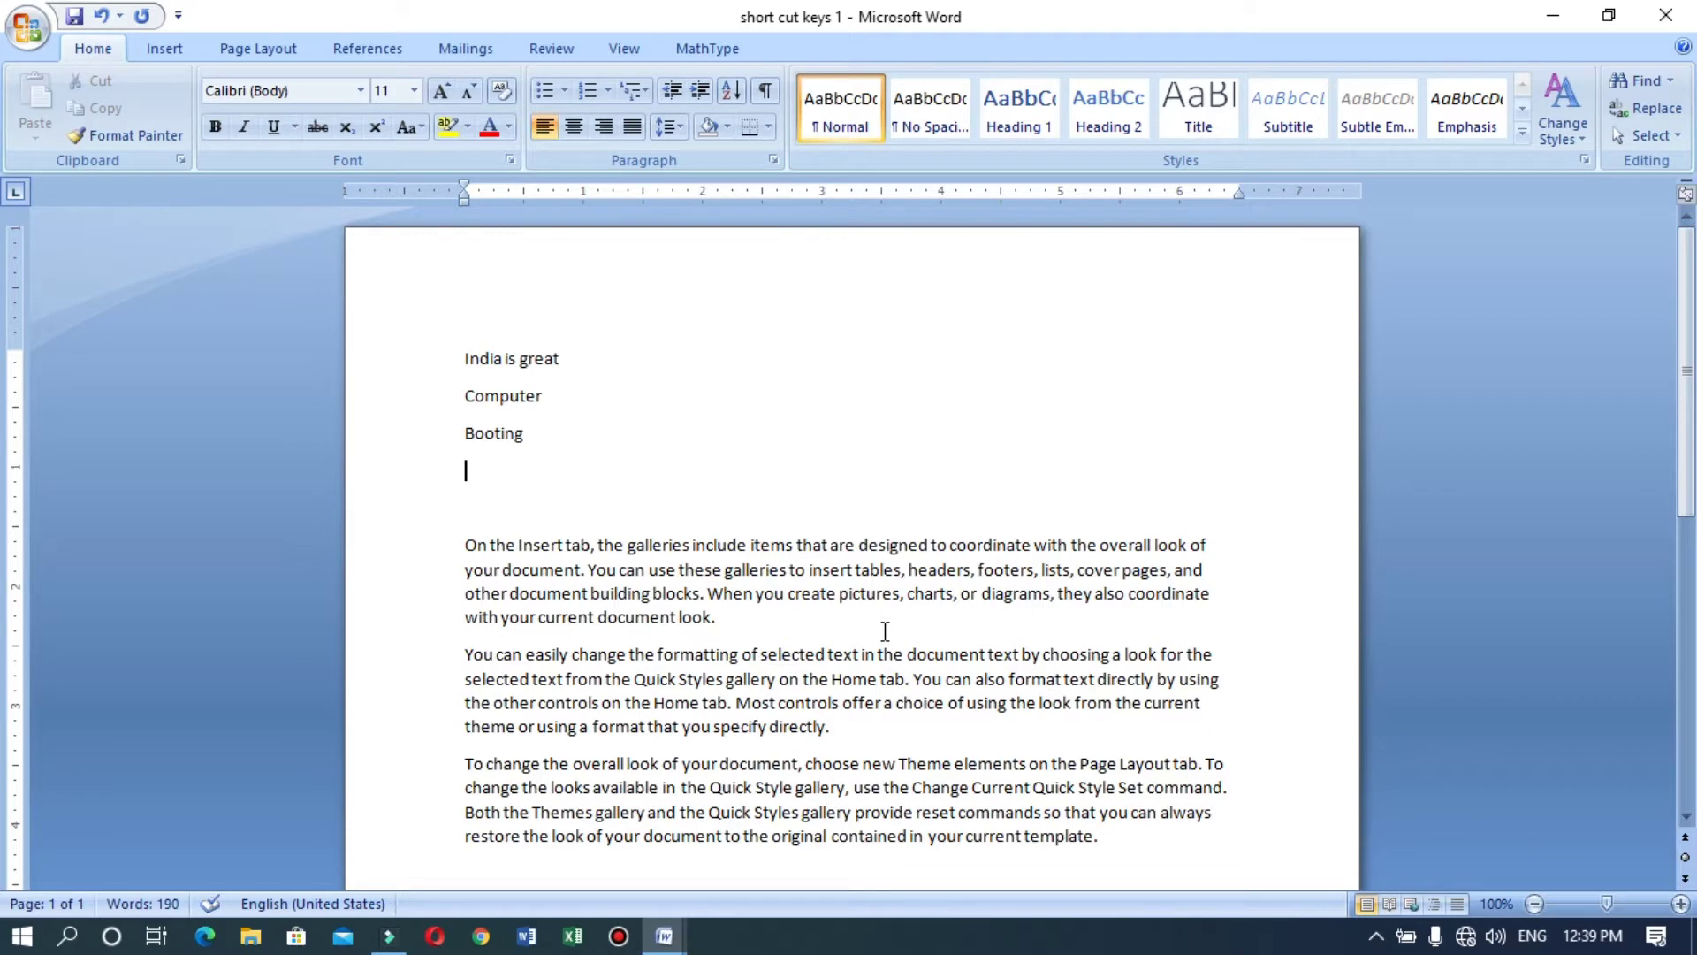
mouse_move(665, 935)
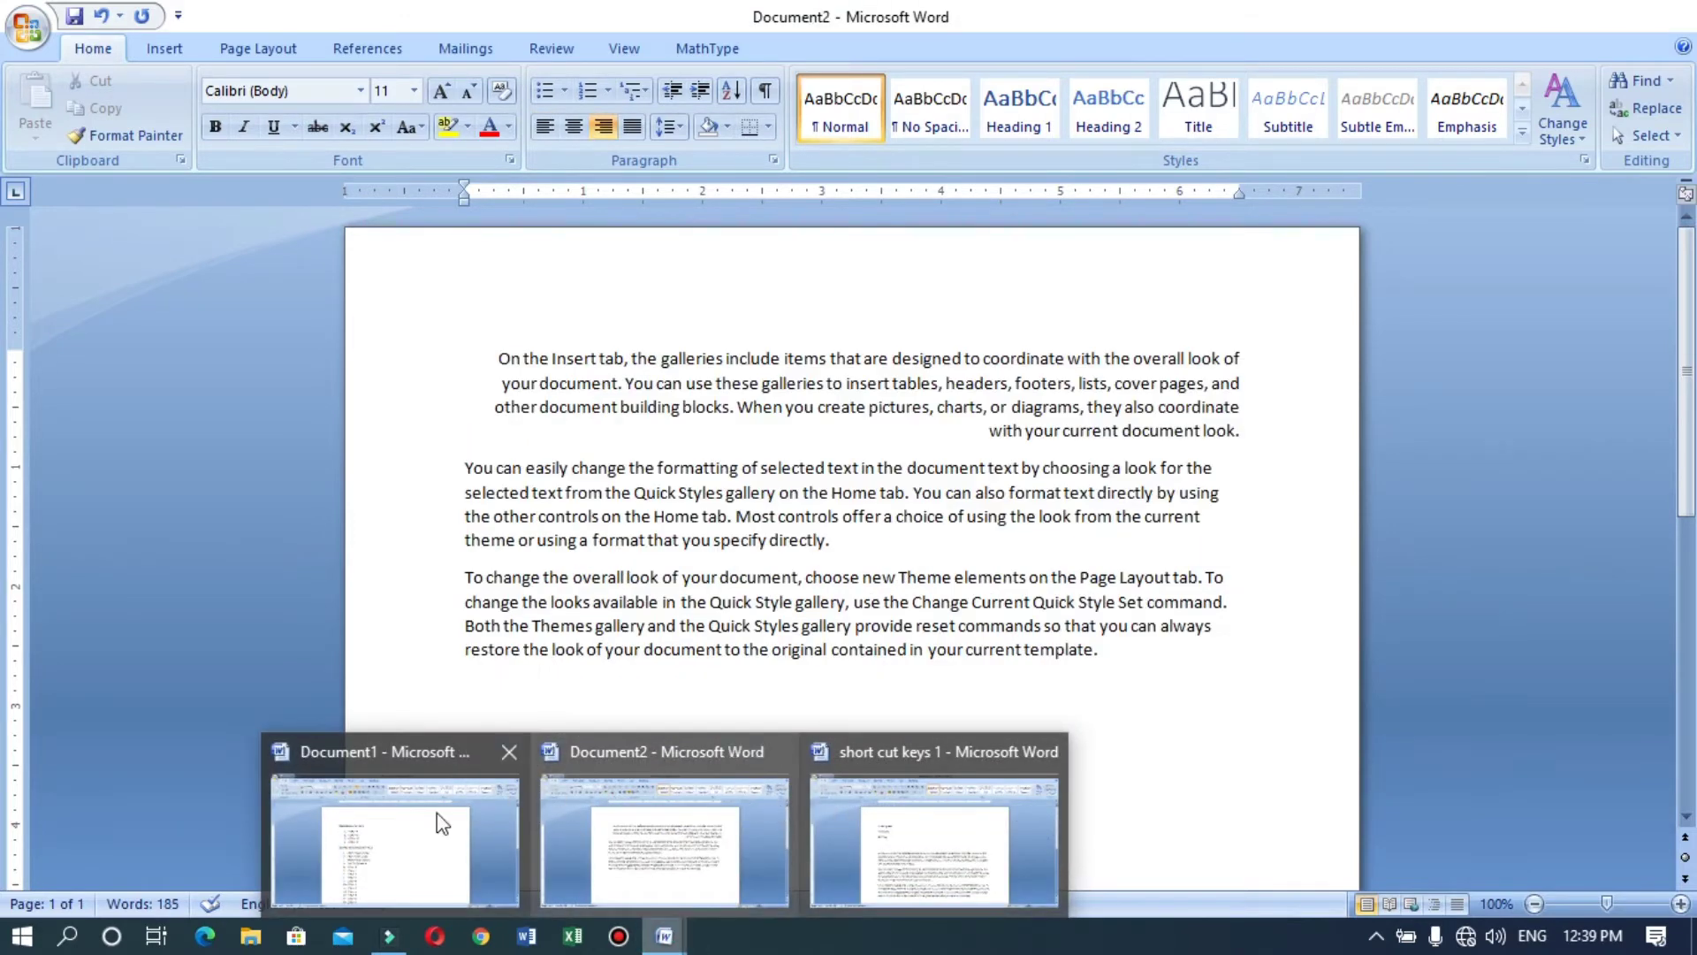
mouse_move(839, 830)
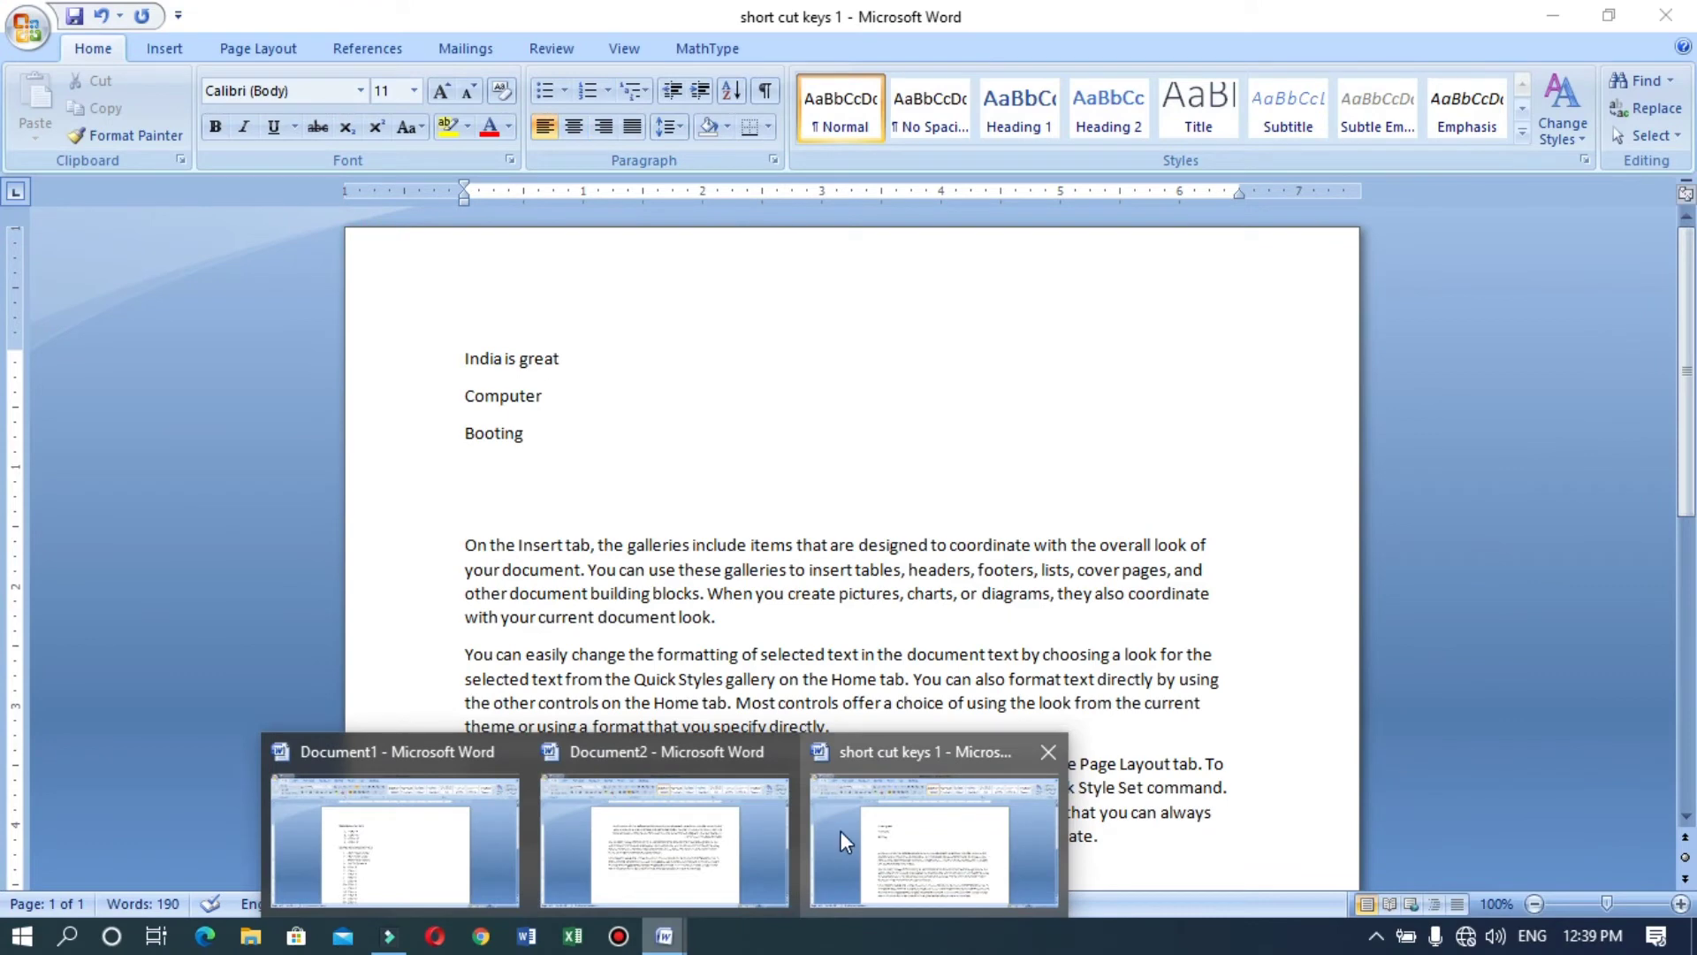
click(913, 844)
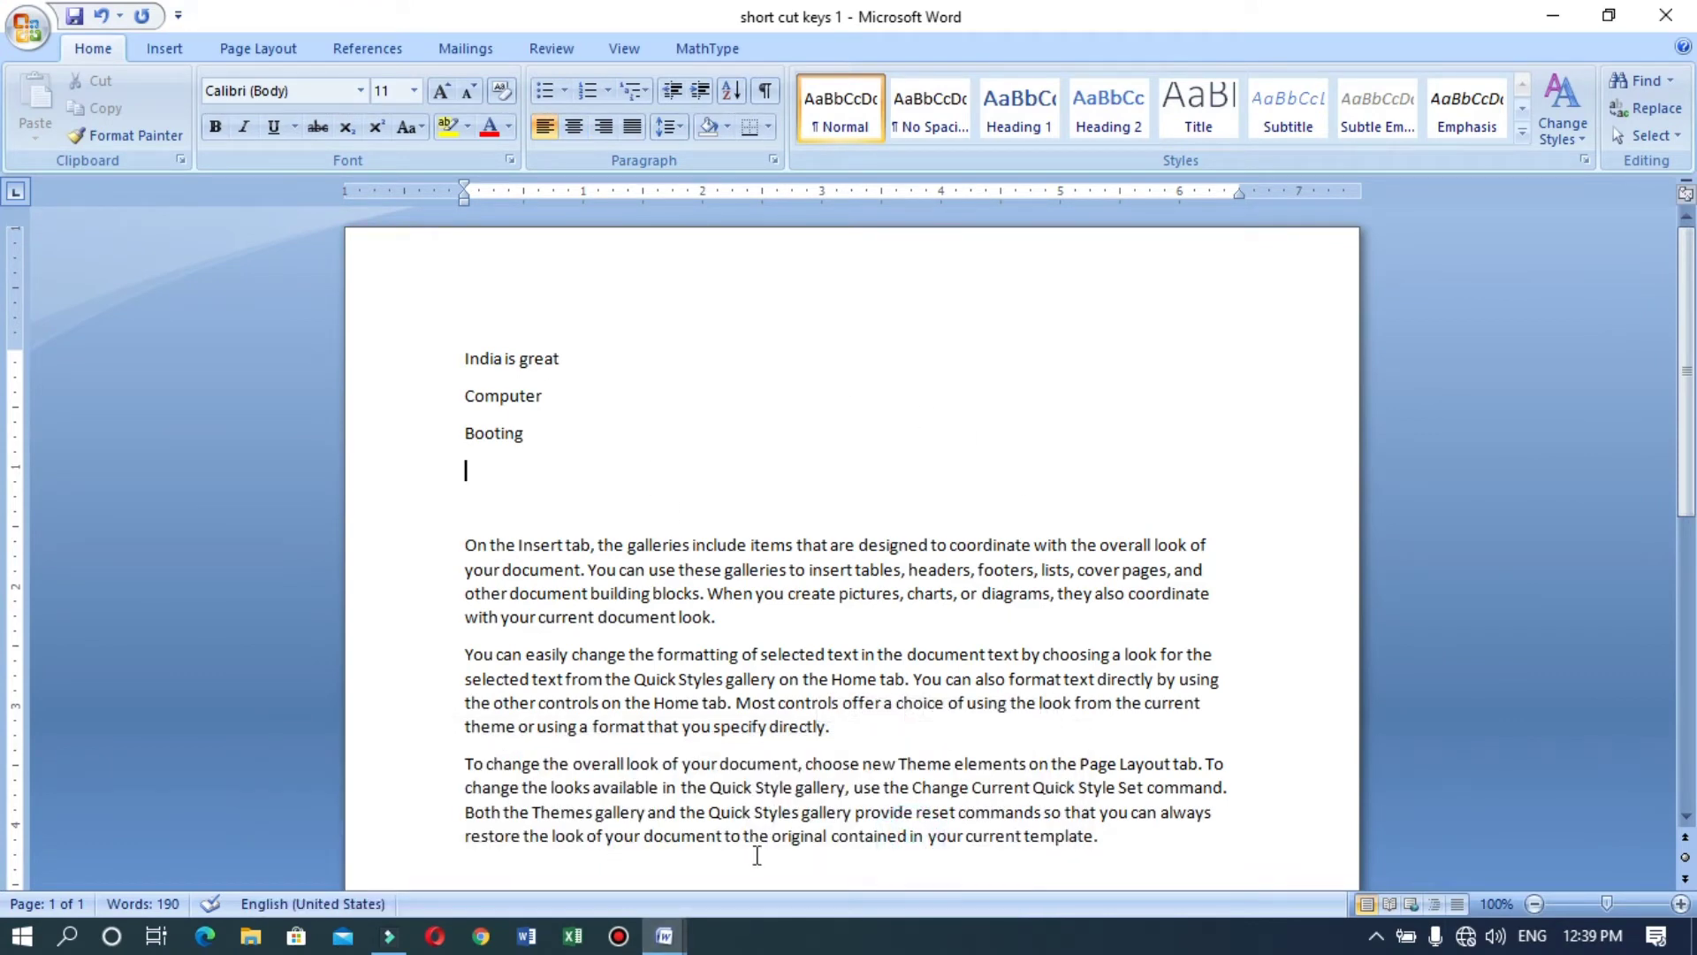
Step: Save Document1 with the shortcut lists on the Desktop as "BASIC SHORT CUT KEYS4"
mouse_move(664, 936)
click(518, 851)
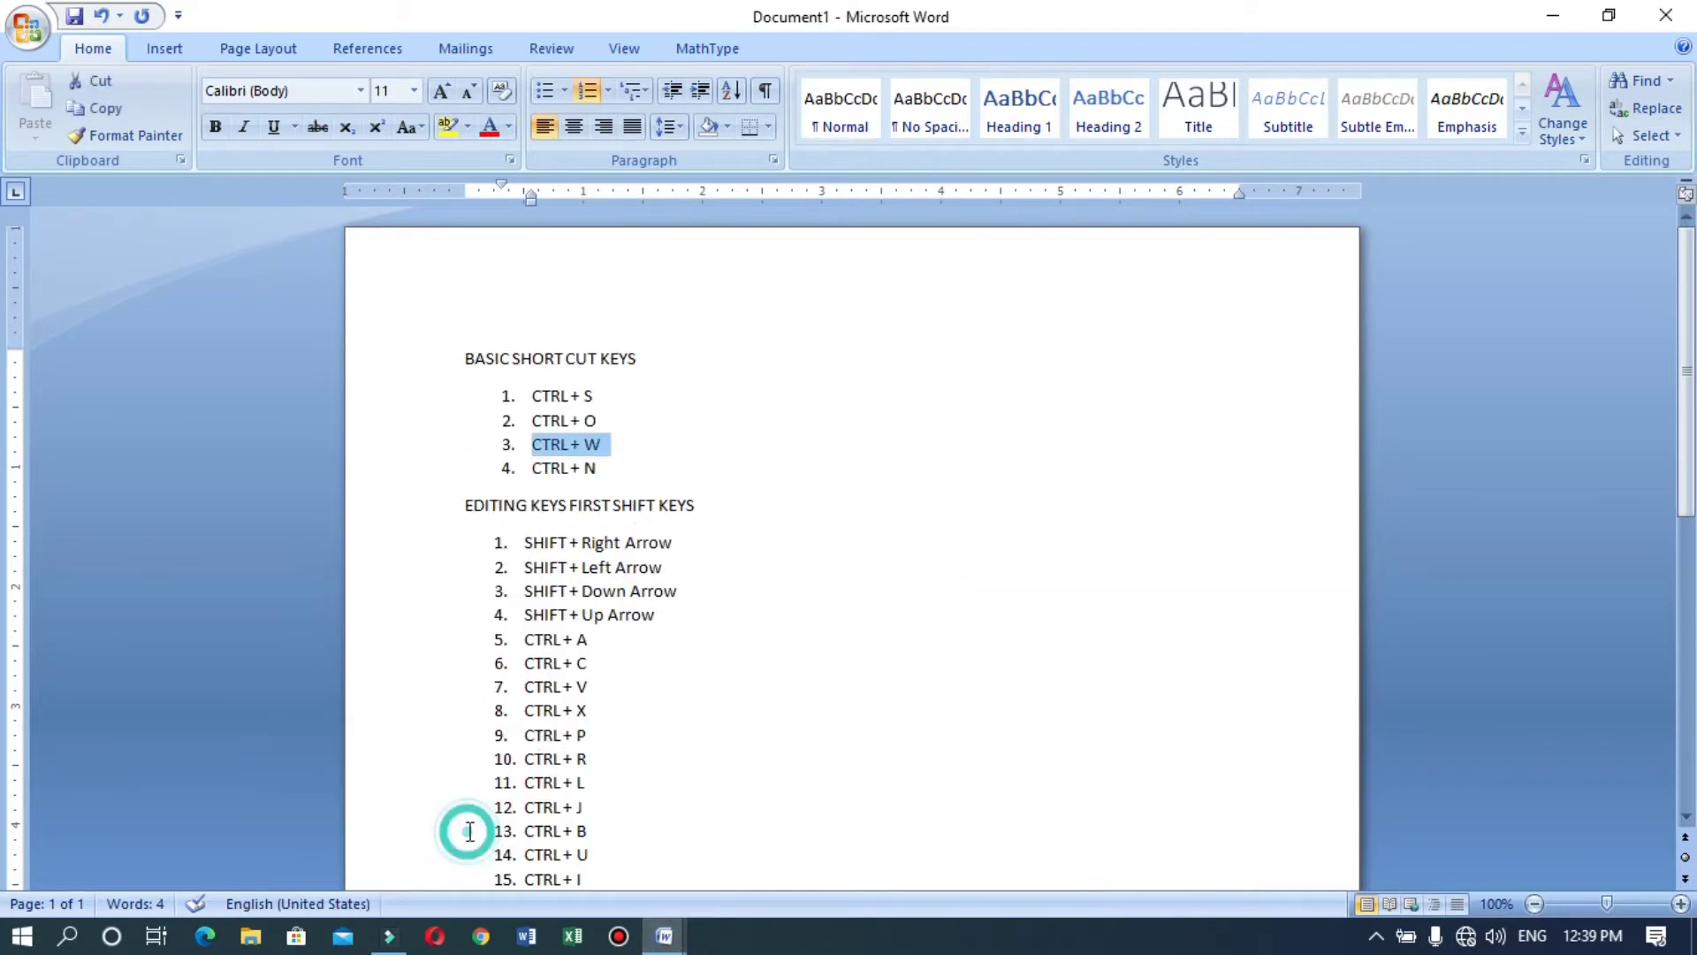
key(ctrl+s)
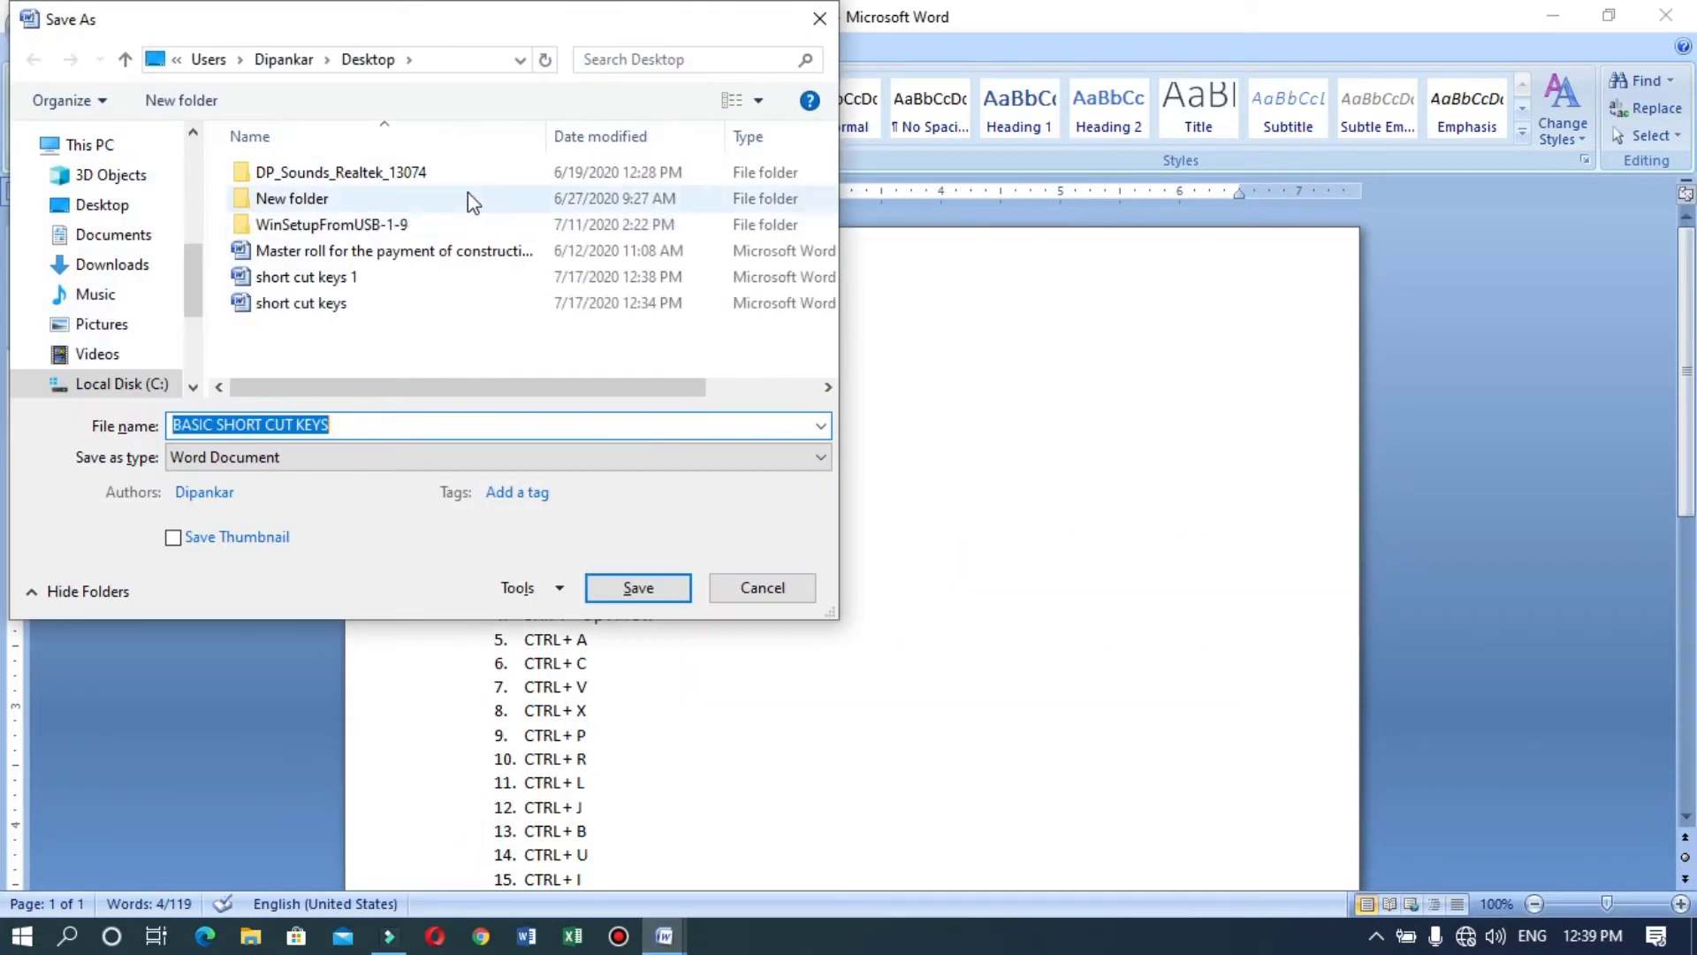
click(130, 208)
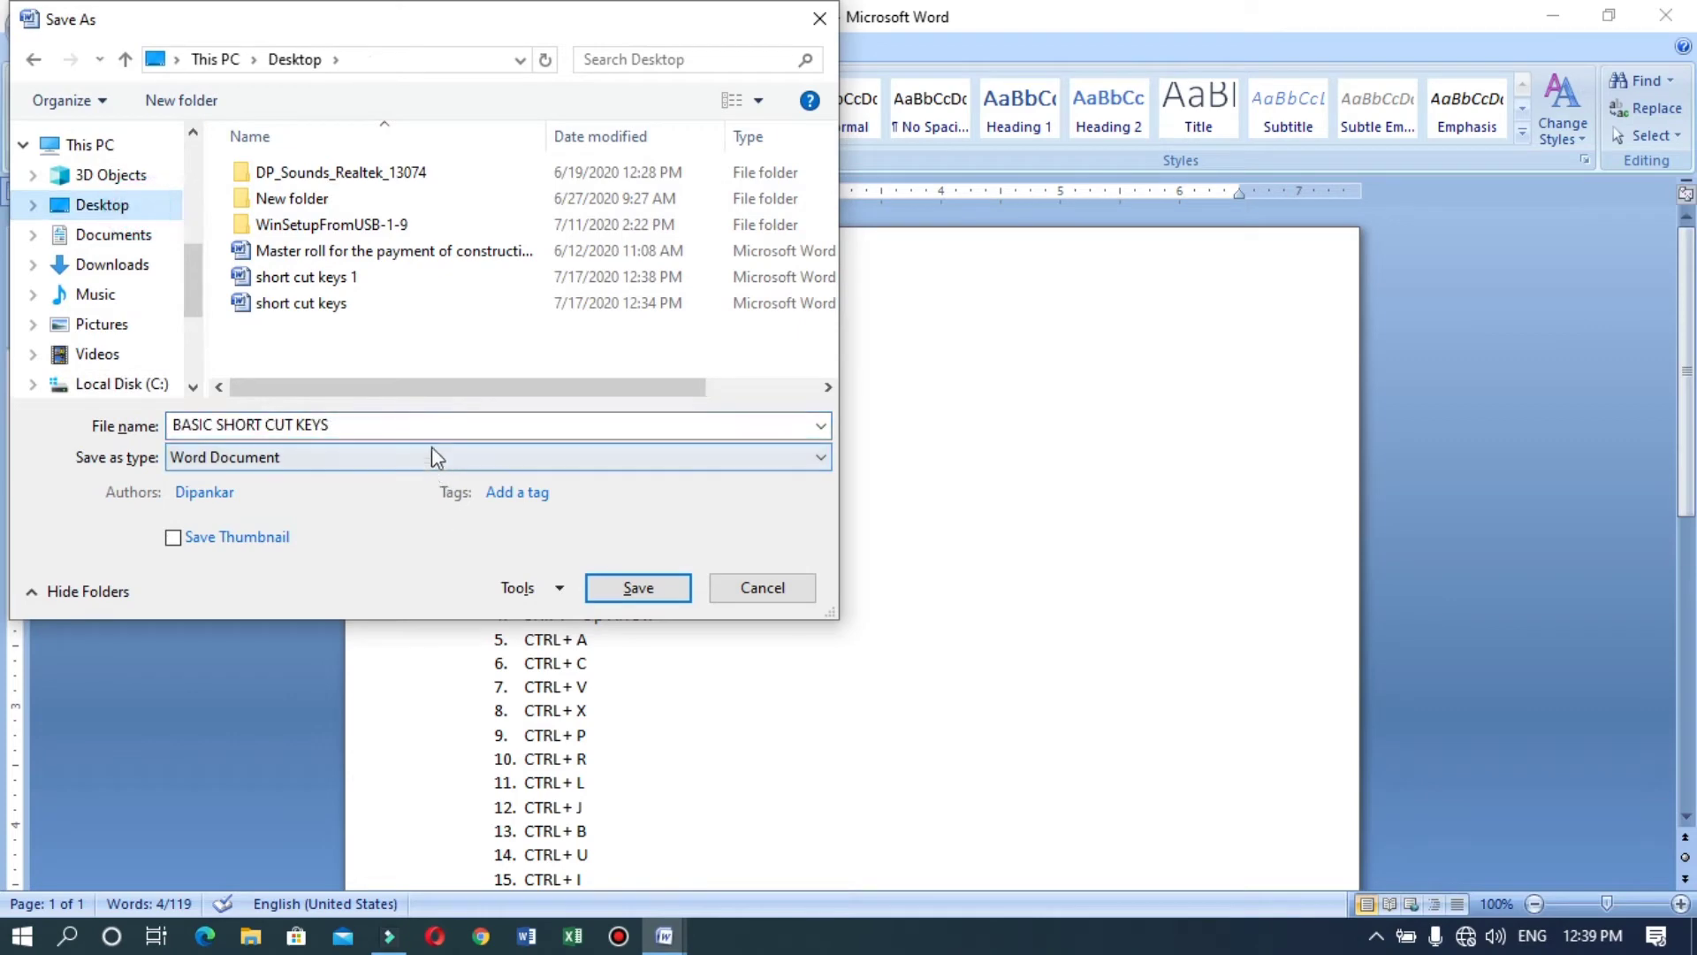
click(422, 423)
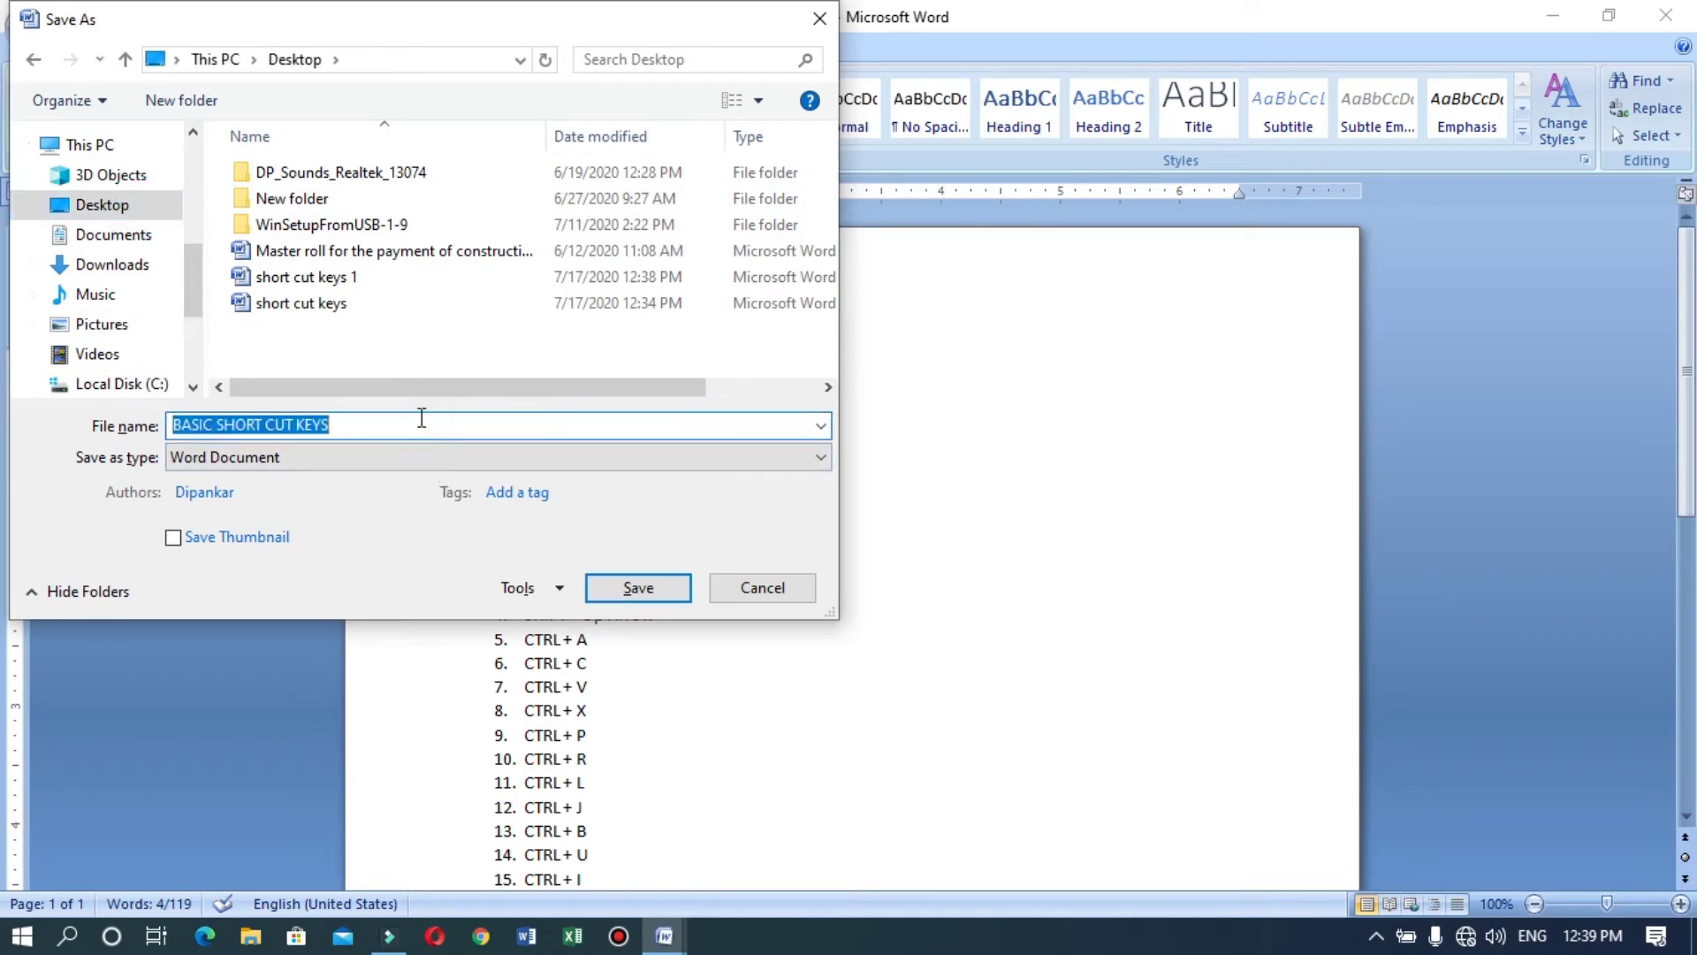
click(422, 417)
text(4)
click(634, 594)
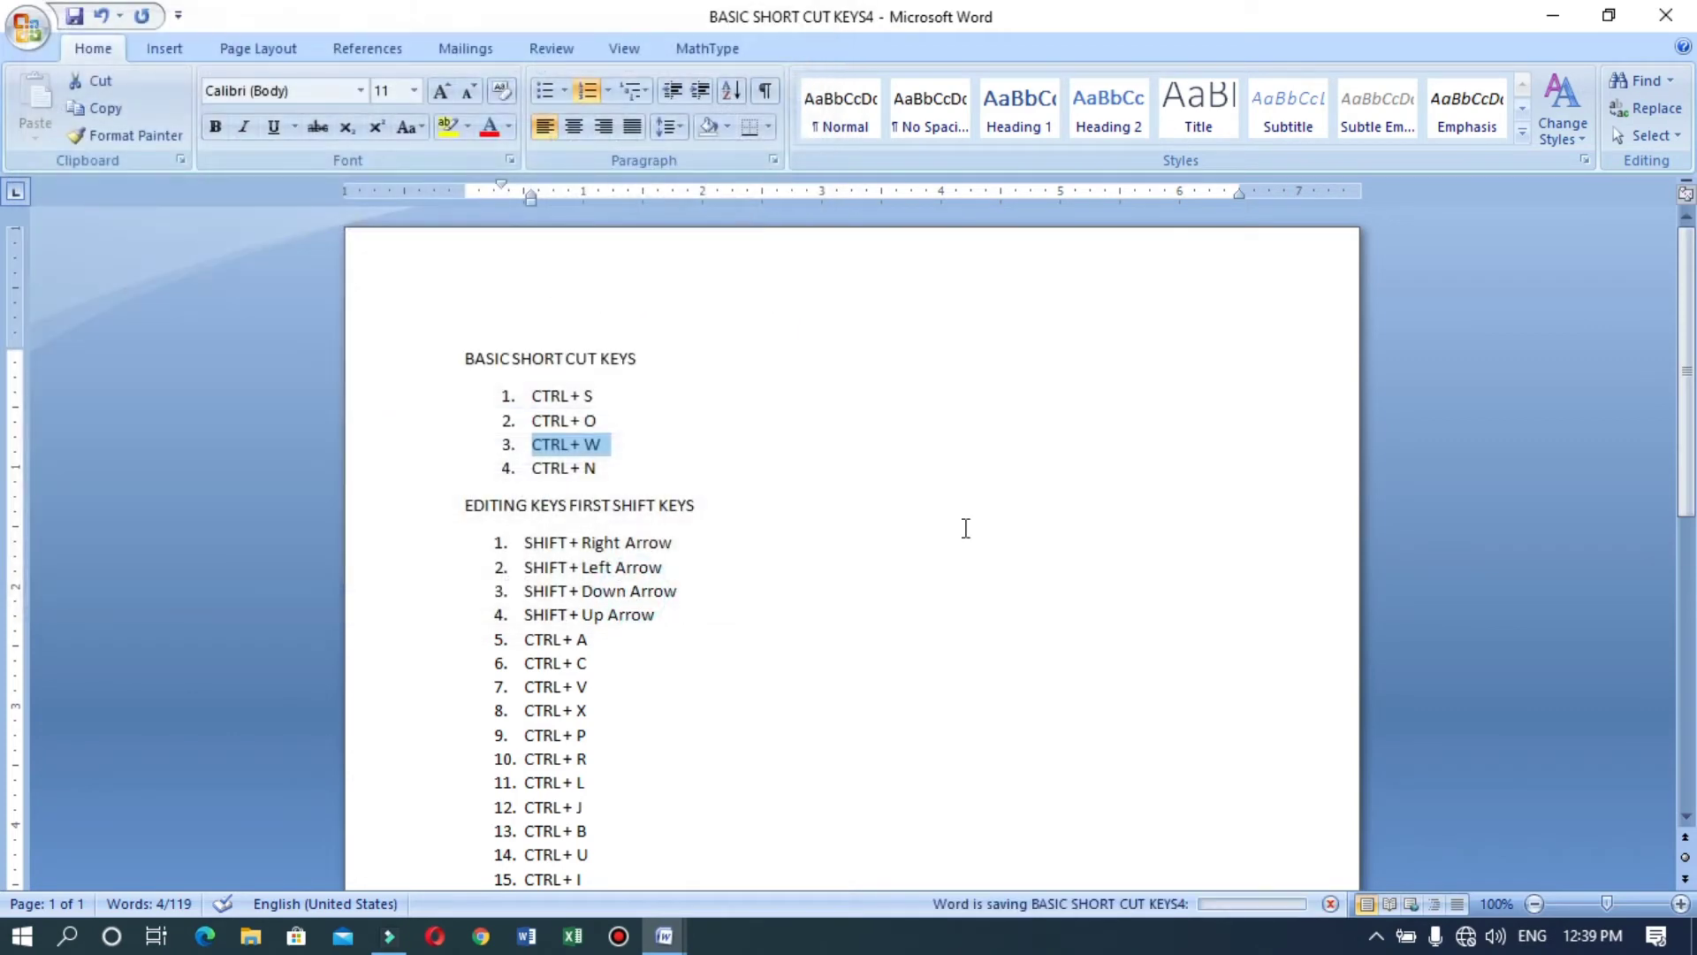
Step: Close "BASIC SHORT CUT KEYS4" and "short cut keys 1"
click(1667, 13)
click(1667, 13)
click(1667, 12)
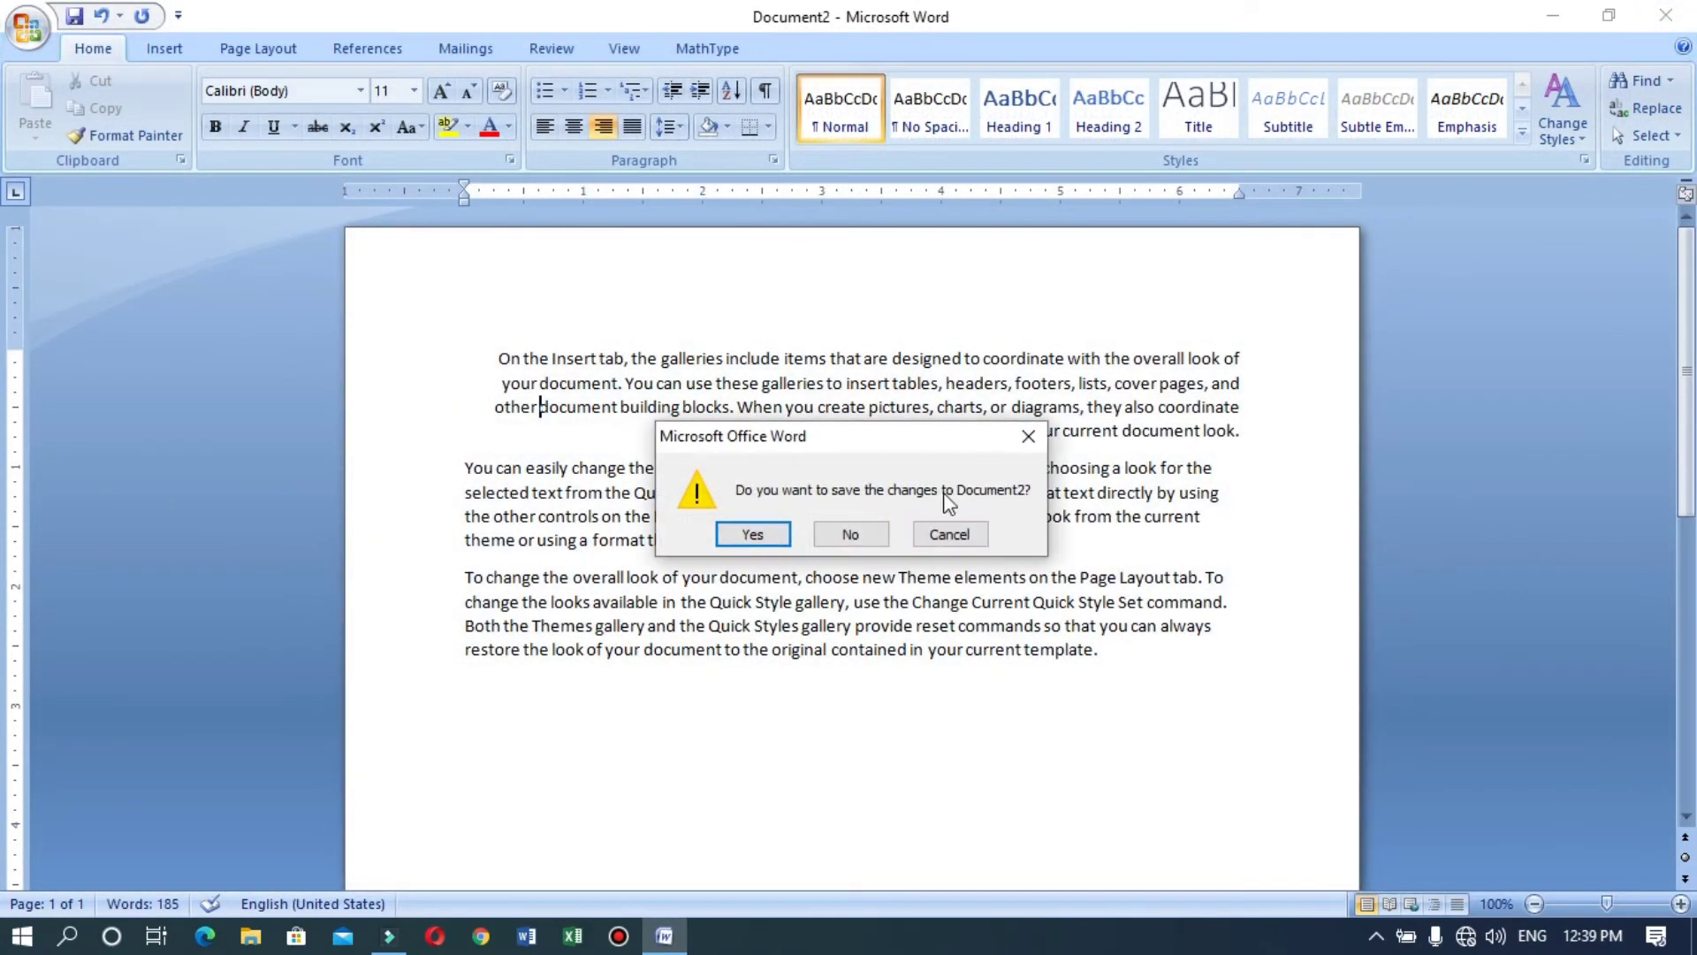
click(769, 536)
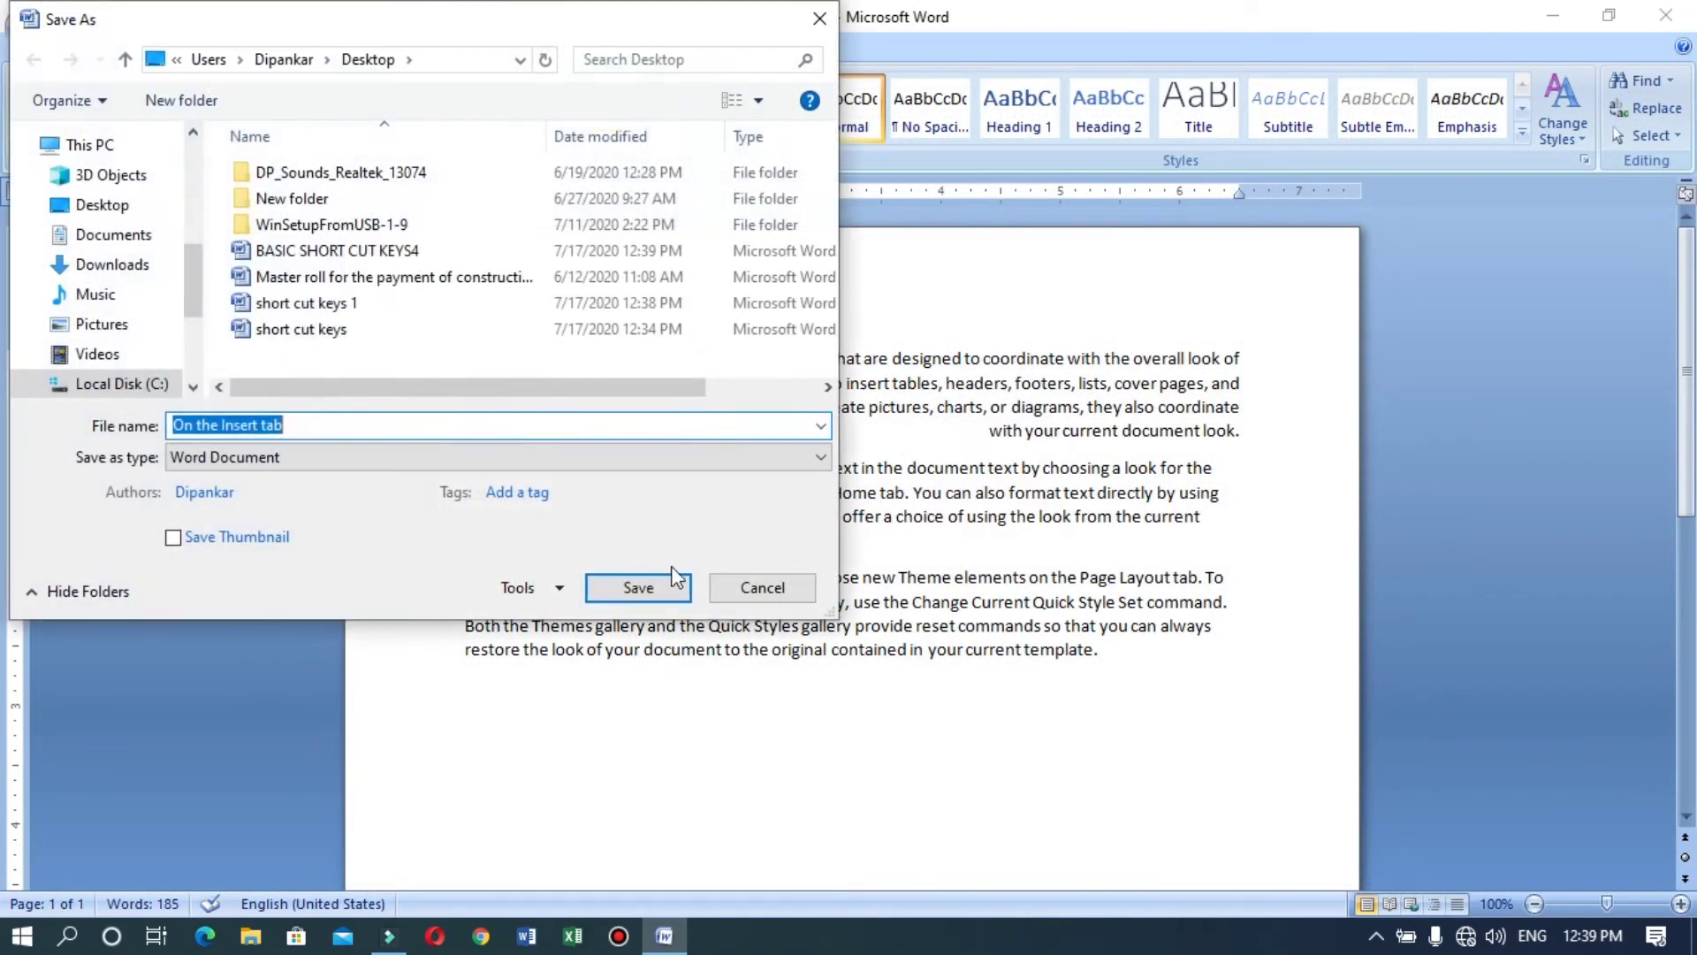
click(776, 585)
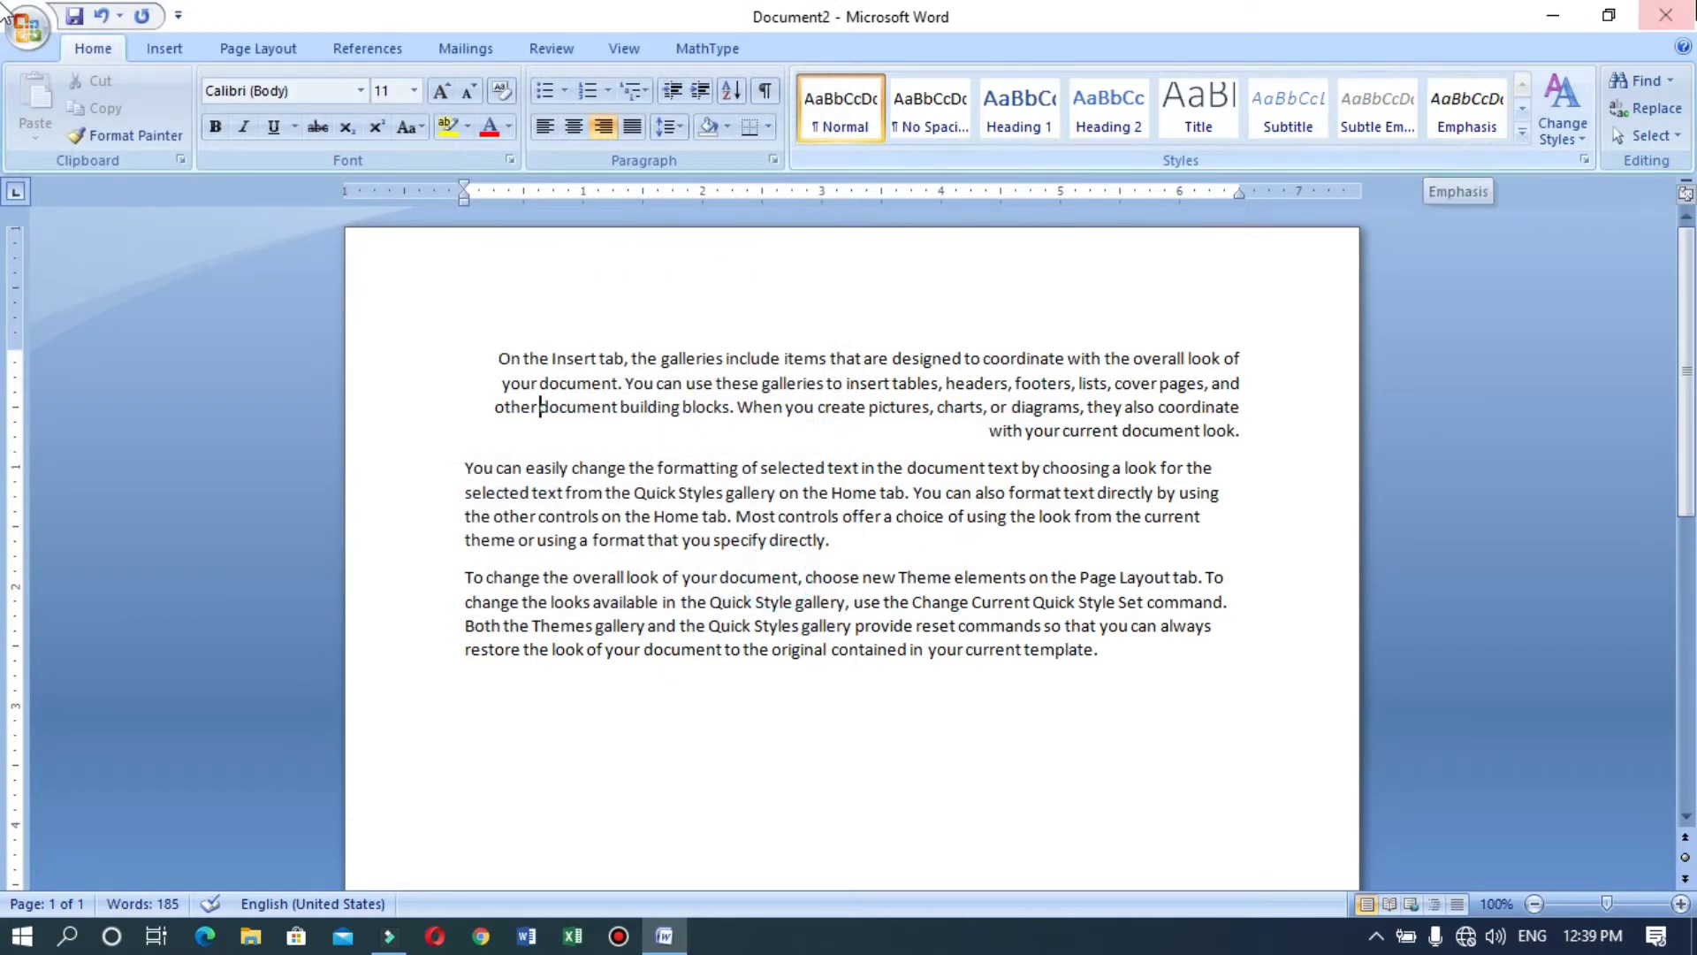
Step: Close Document2 without saving its changes
click(1665, 15)
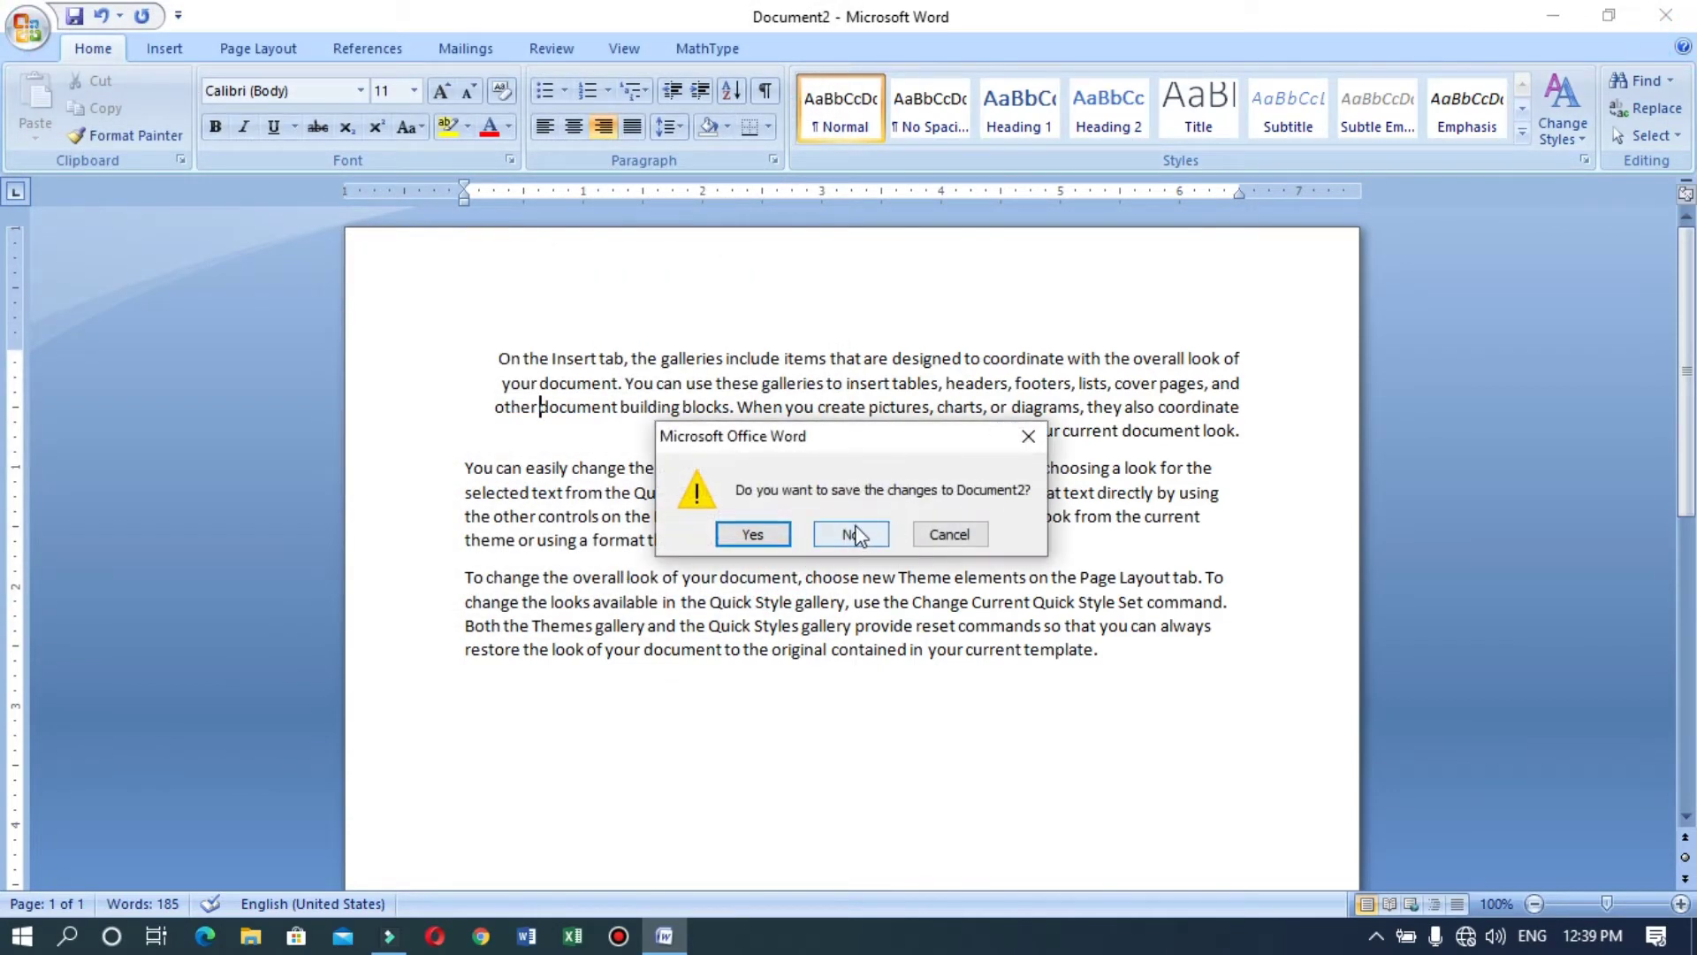
click(851, 533)
Step: Start Word again, close its initial blank document and create another blank one
click(664, 935)
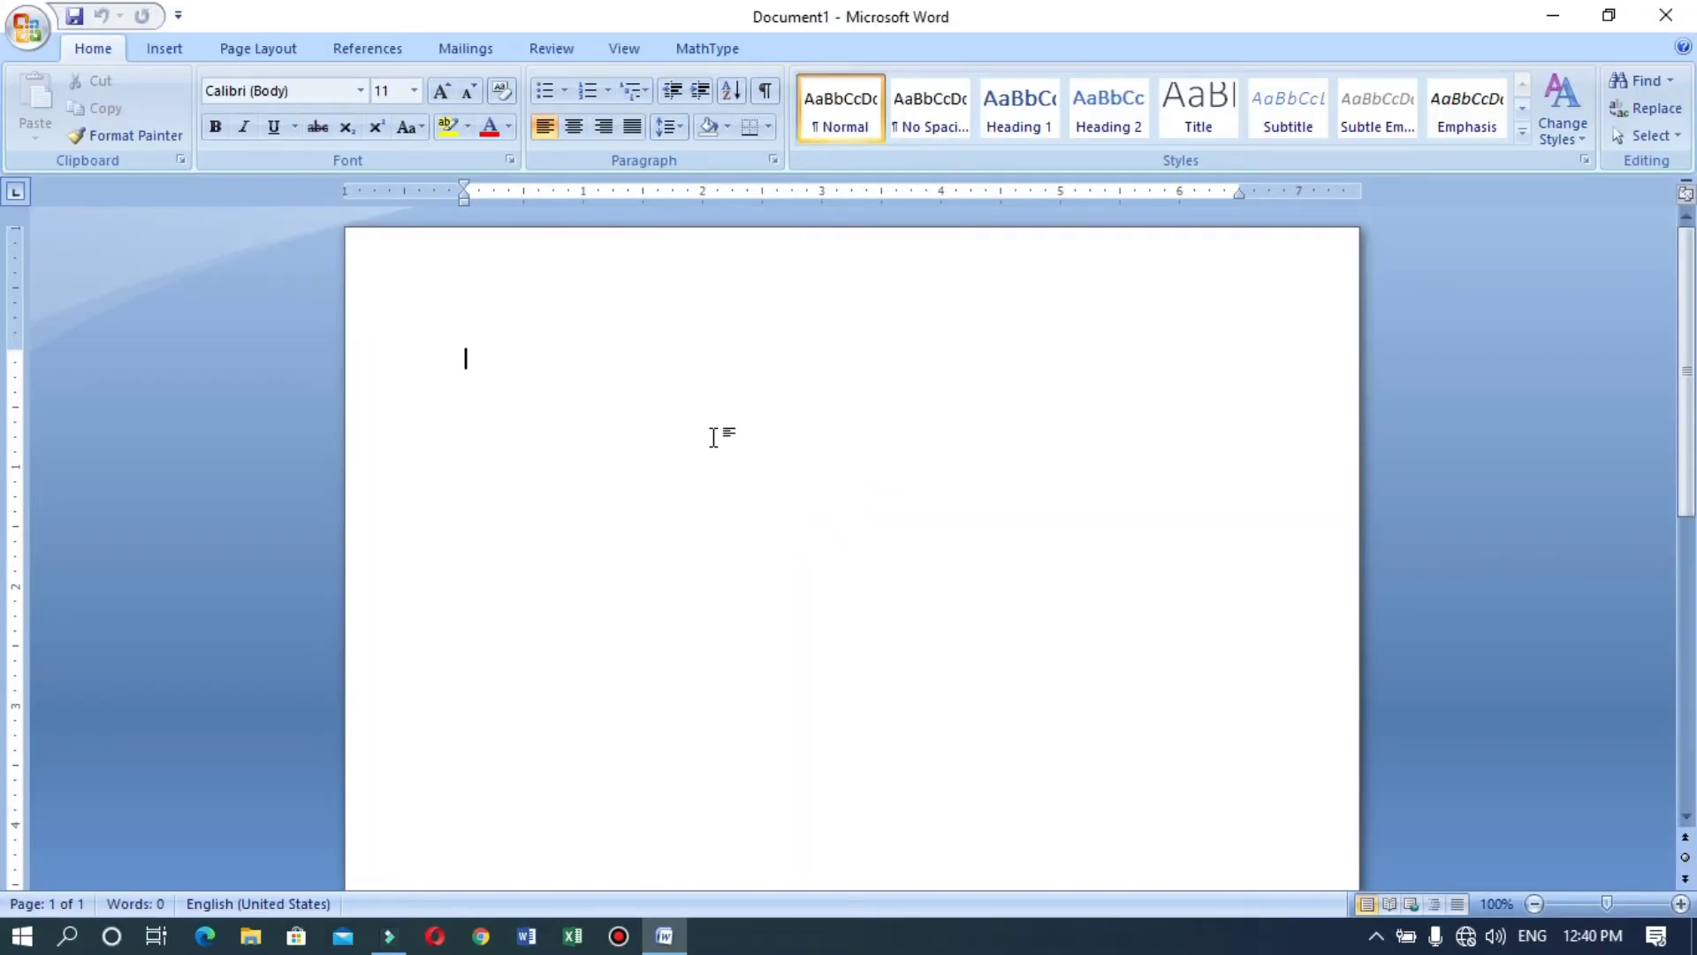
key(ctrl+w)
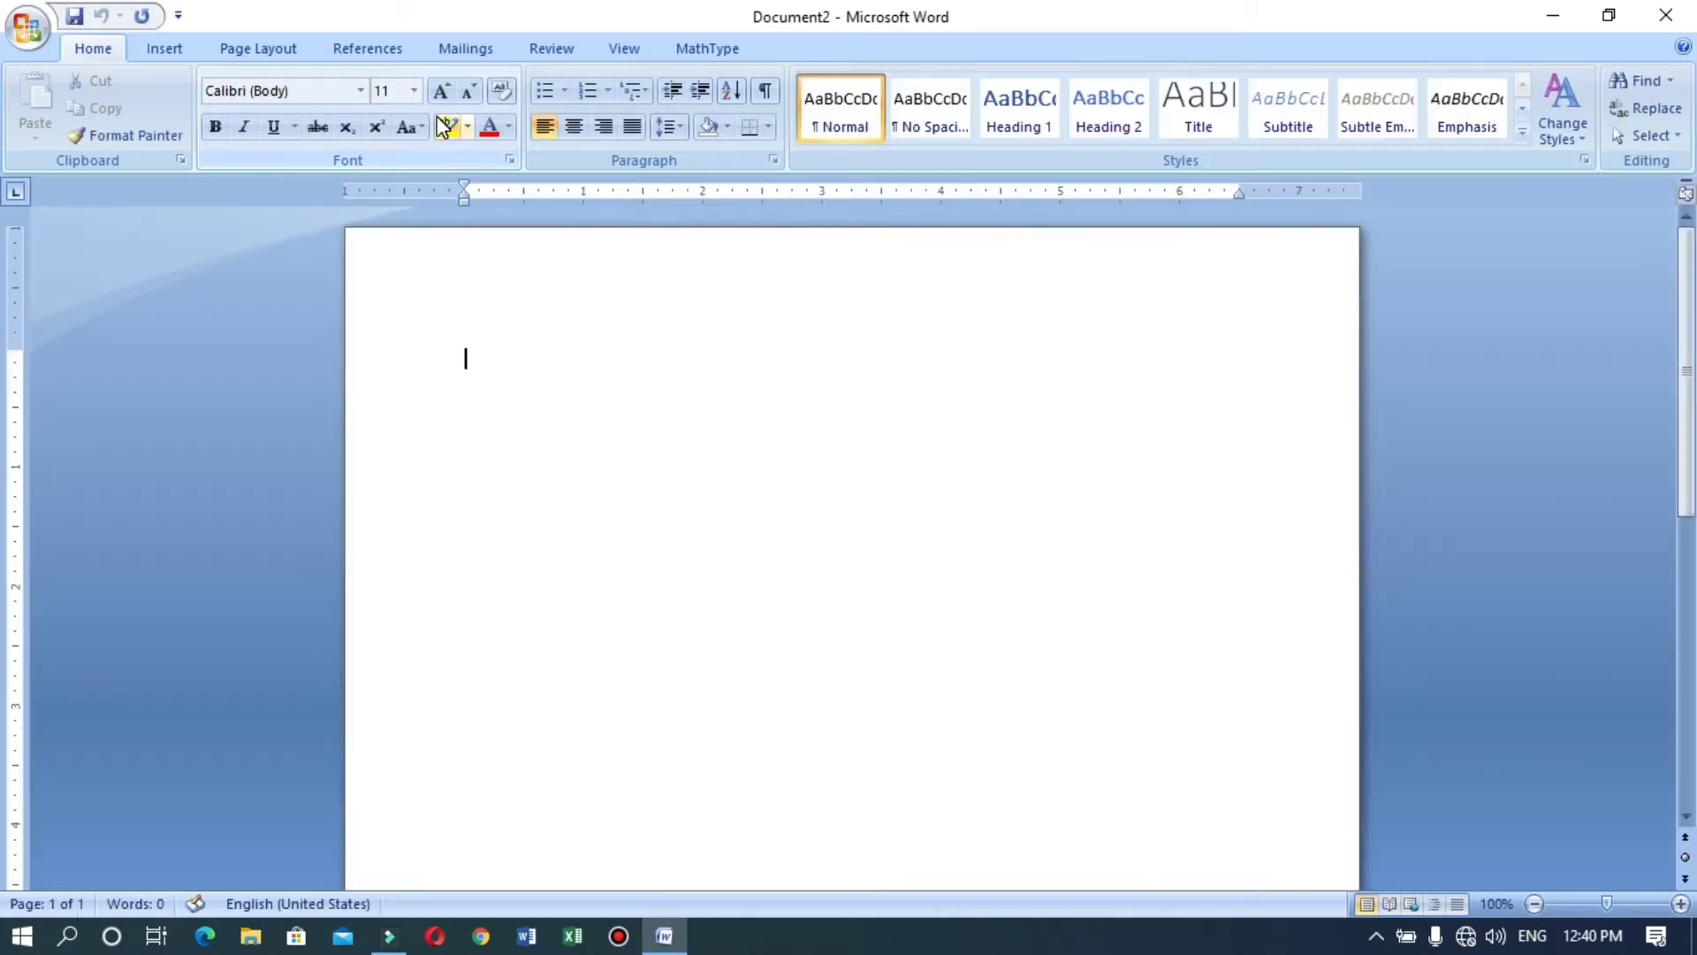
Step: Replace the blank Document2 with a new blank document and open "short cut keys" from the Desktop
key(ctrl+w)
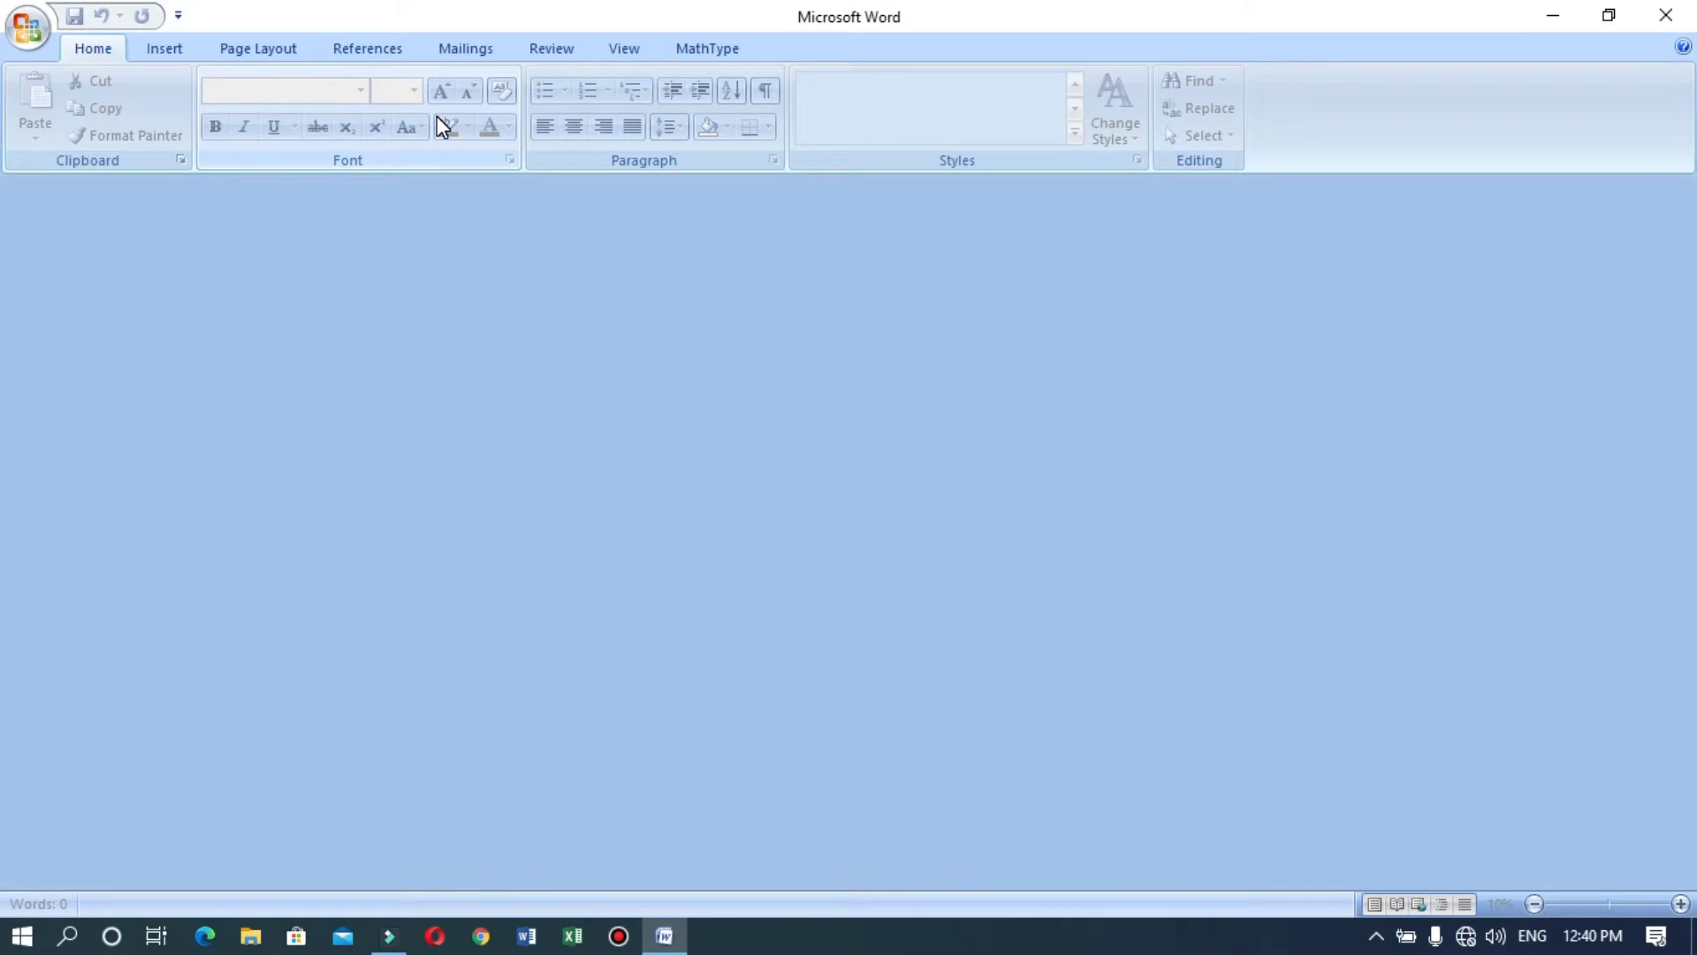
key(ctrl+n)
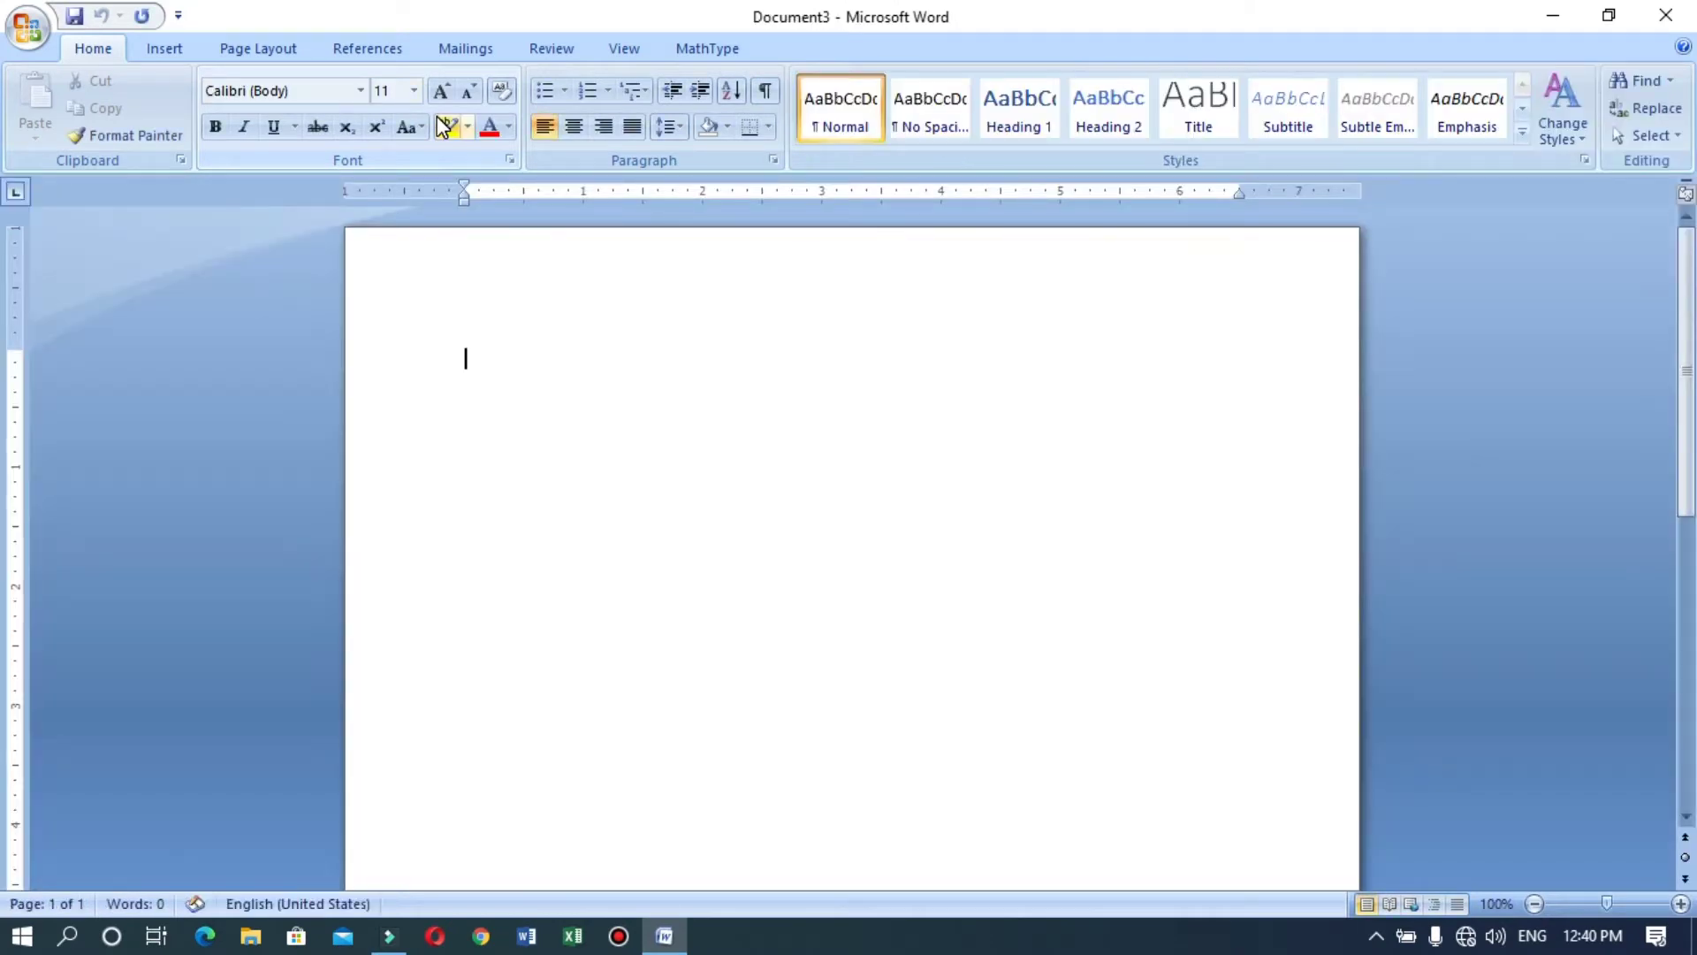
key(ctrl+o)
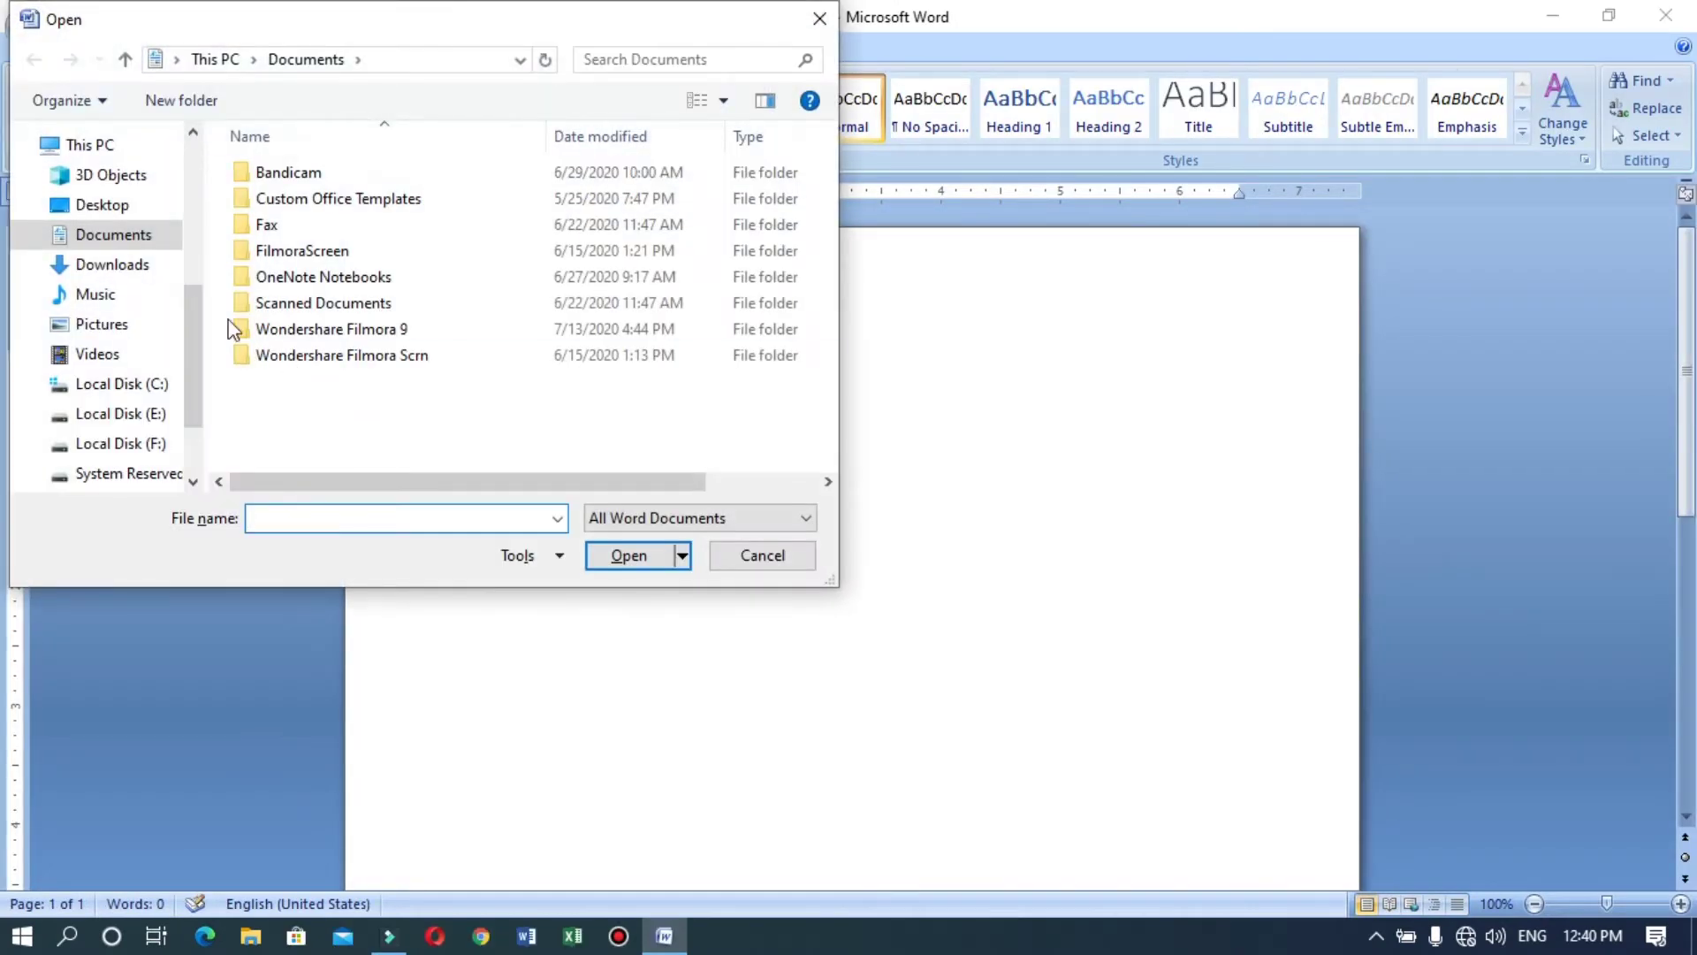
click(124, 175)
click(123, 204)
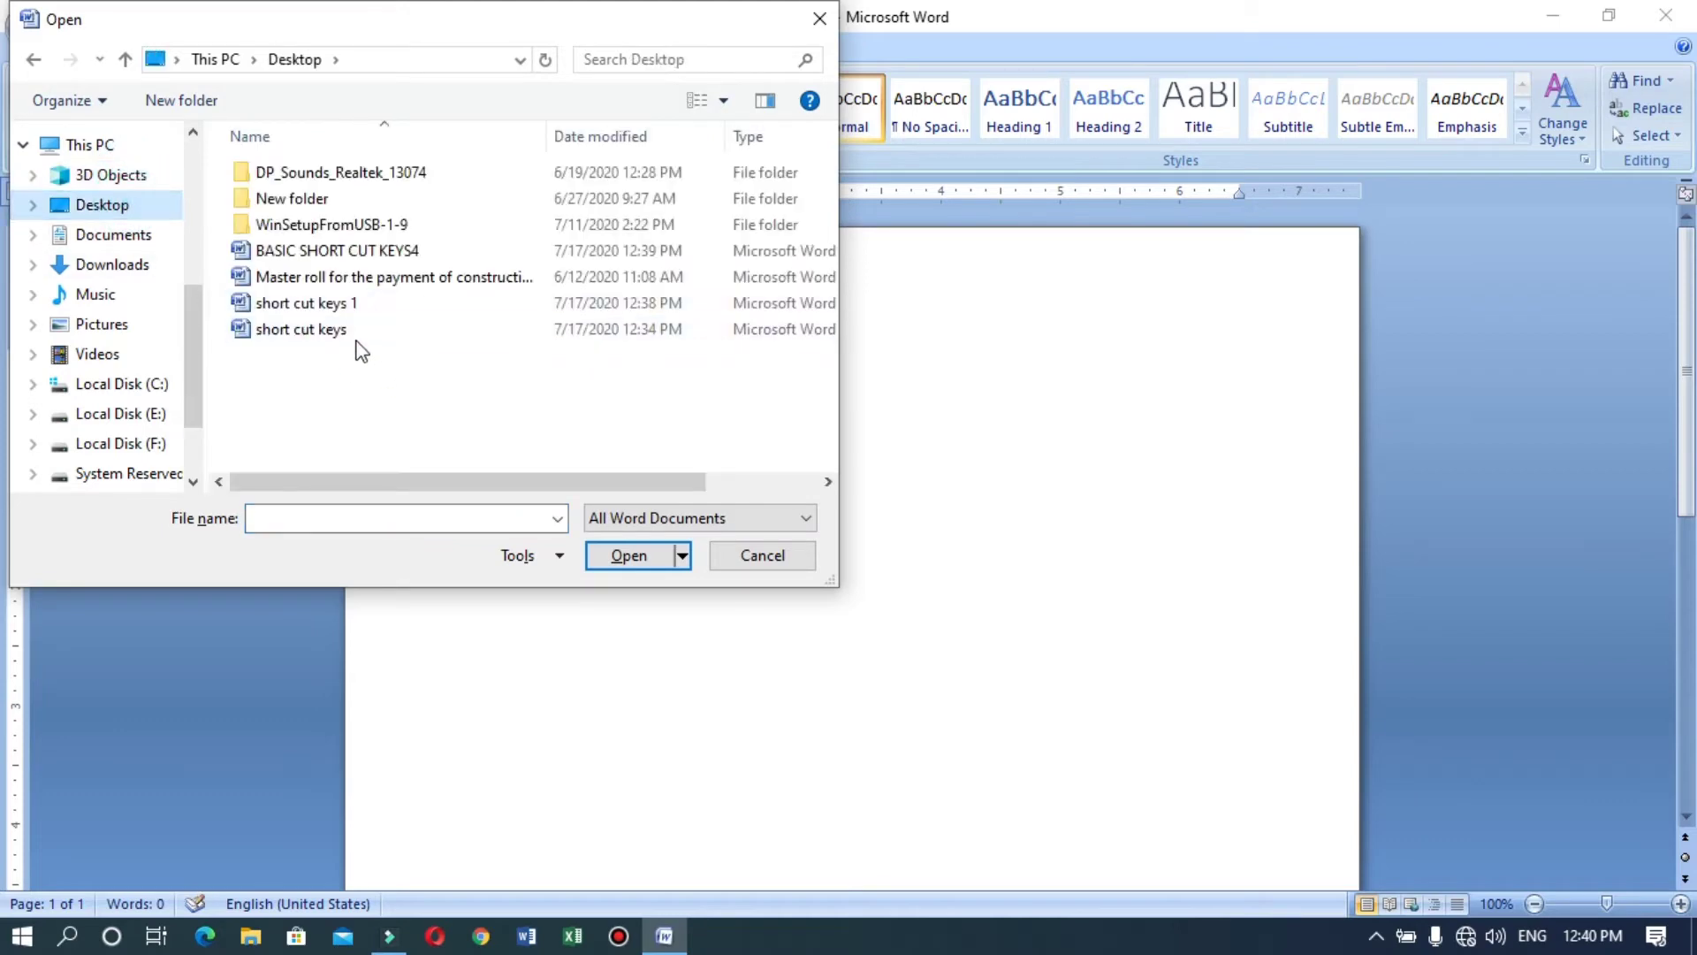
click(348, 328)
click(626, 556)
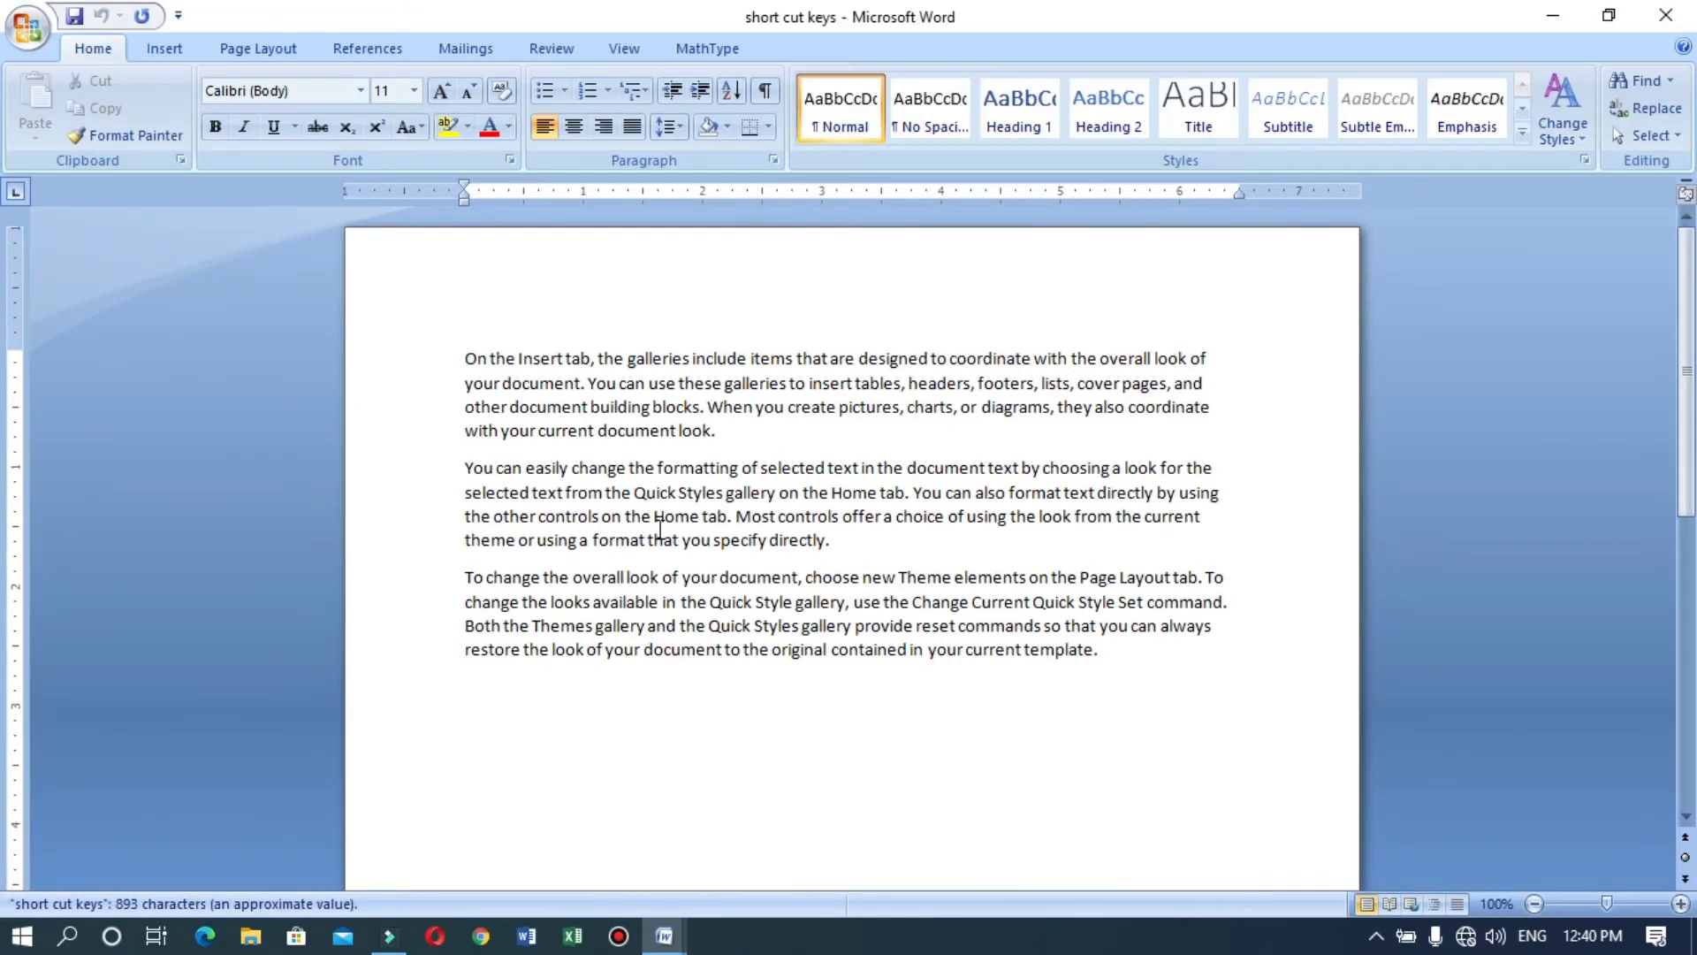
Step: Close "short cut keys" and the blank Document3, and open "BASIC SHORT CUT KEYS4" from the Desktop
key(ctrl+n)
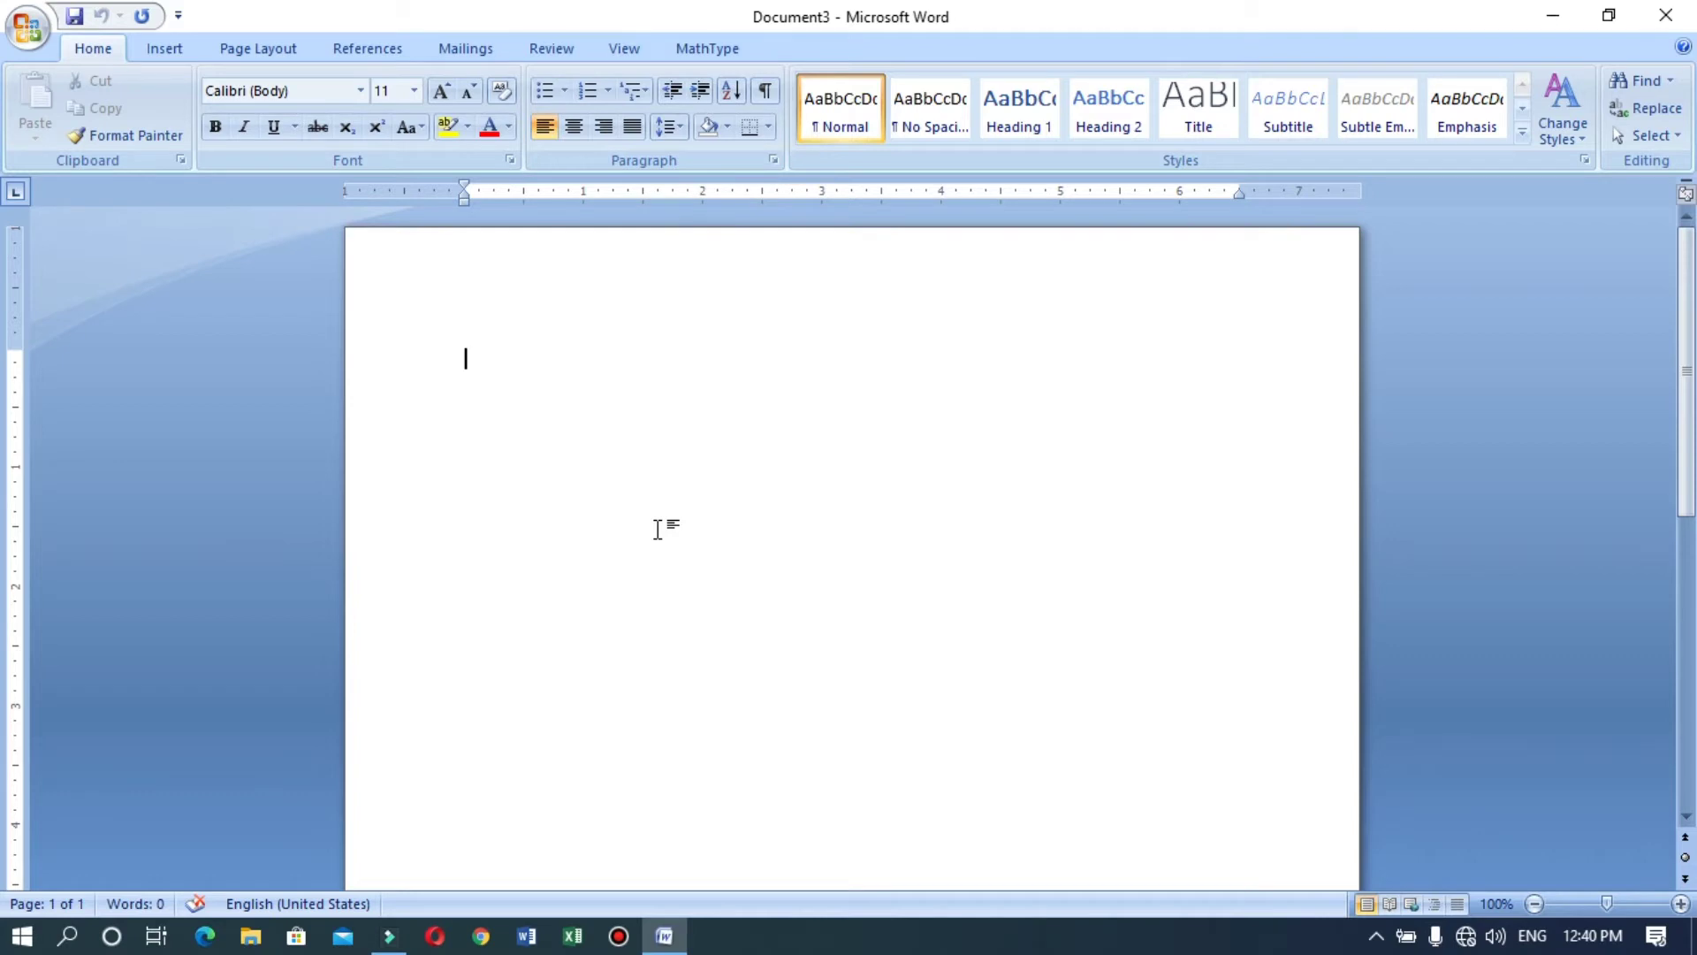
key(ctrl+w)
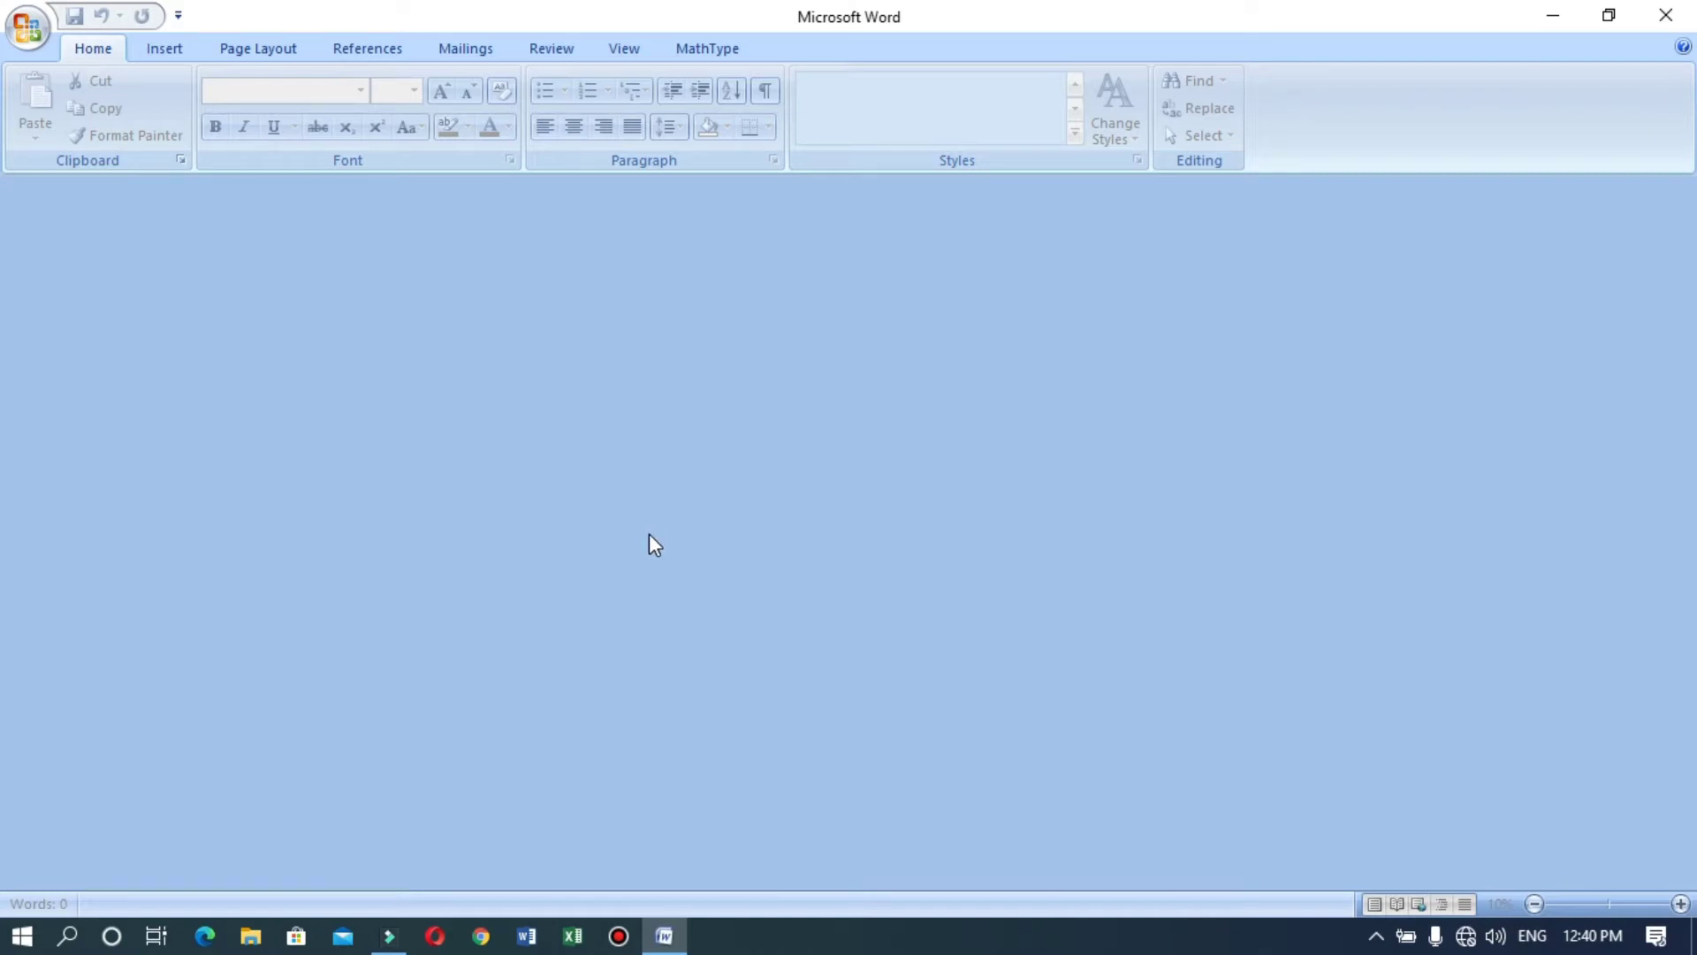
key(ctrl+o)
click(363, 253)
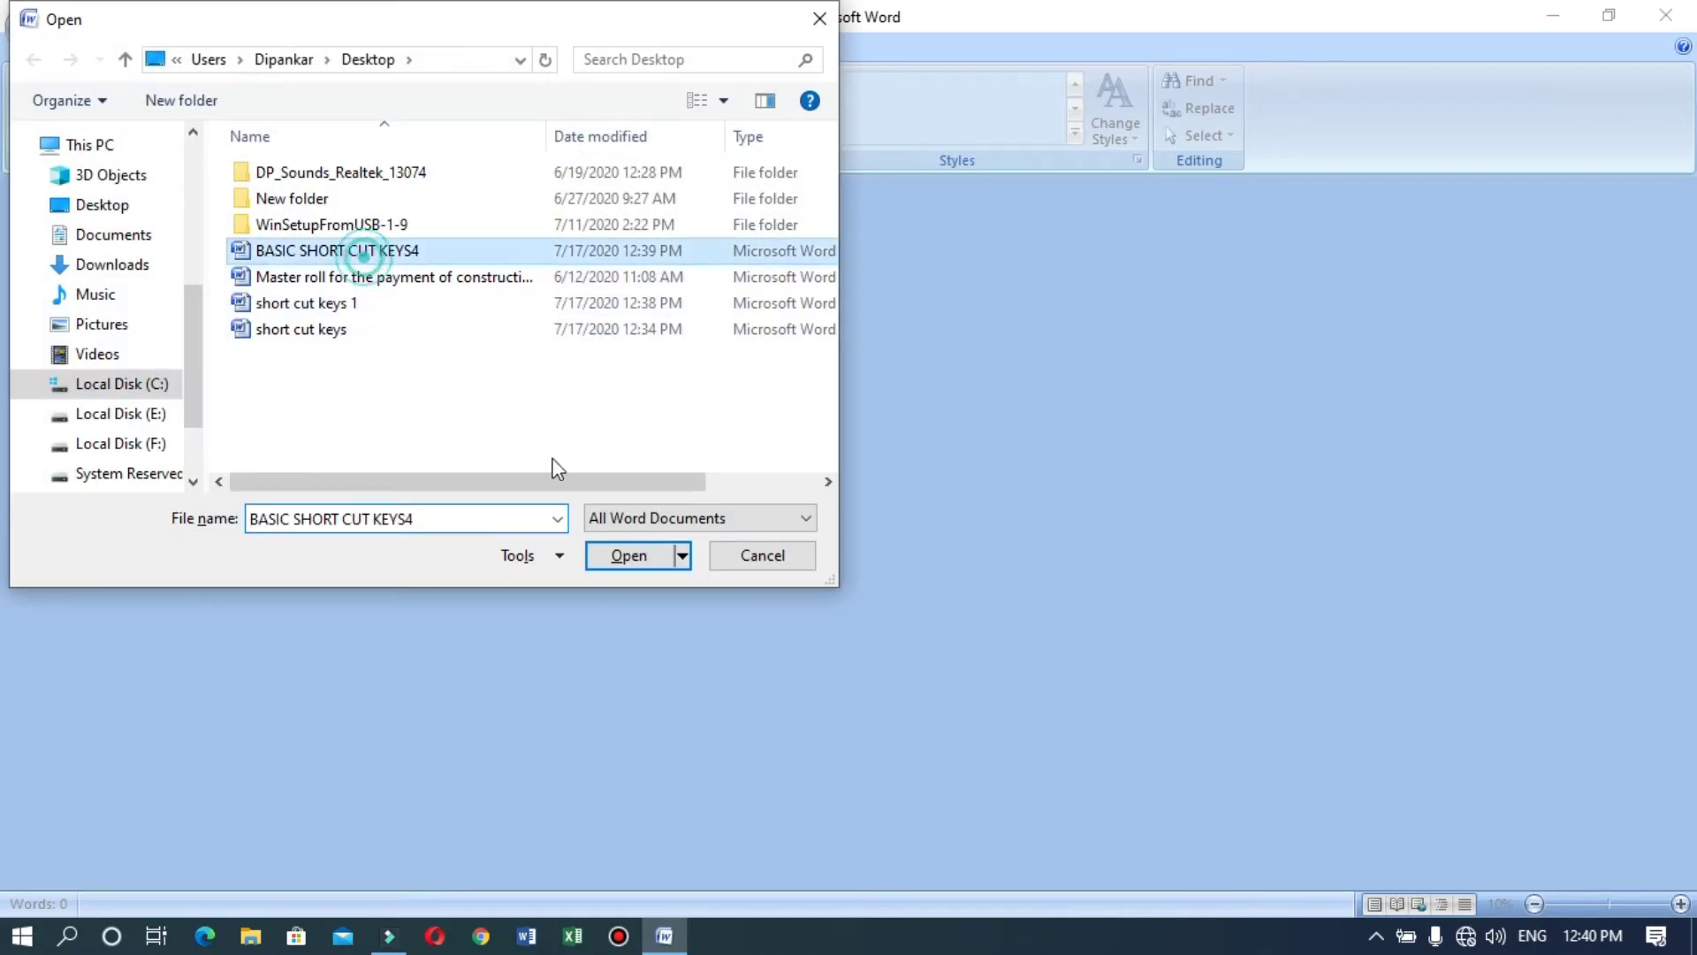
click(645, 562)
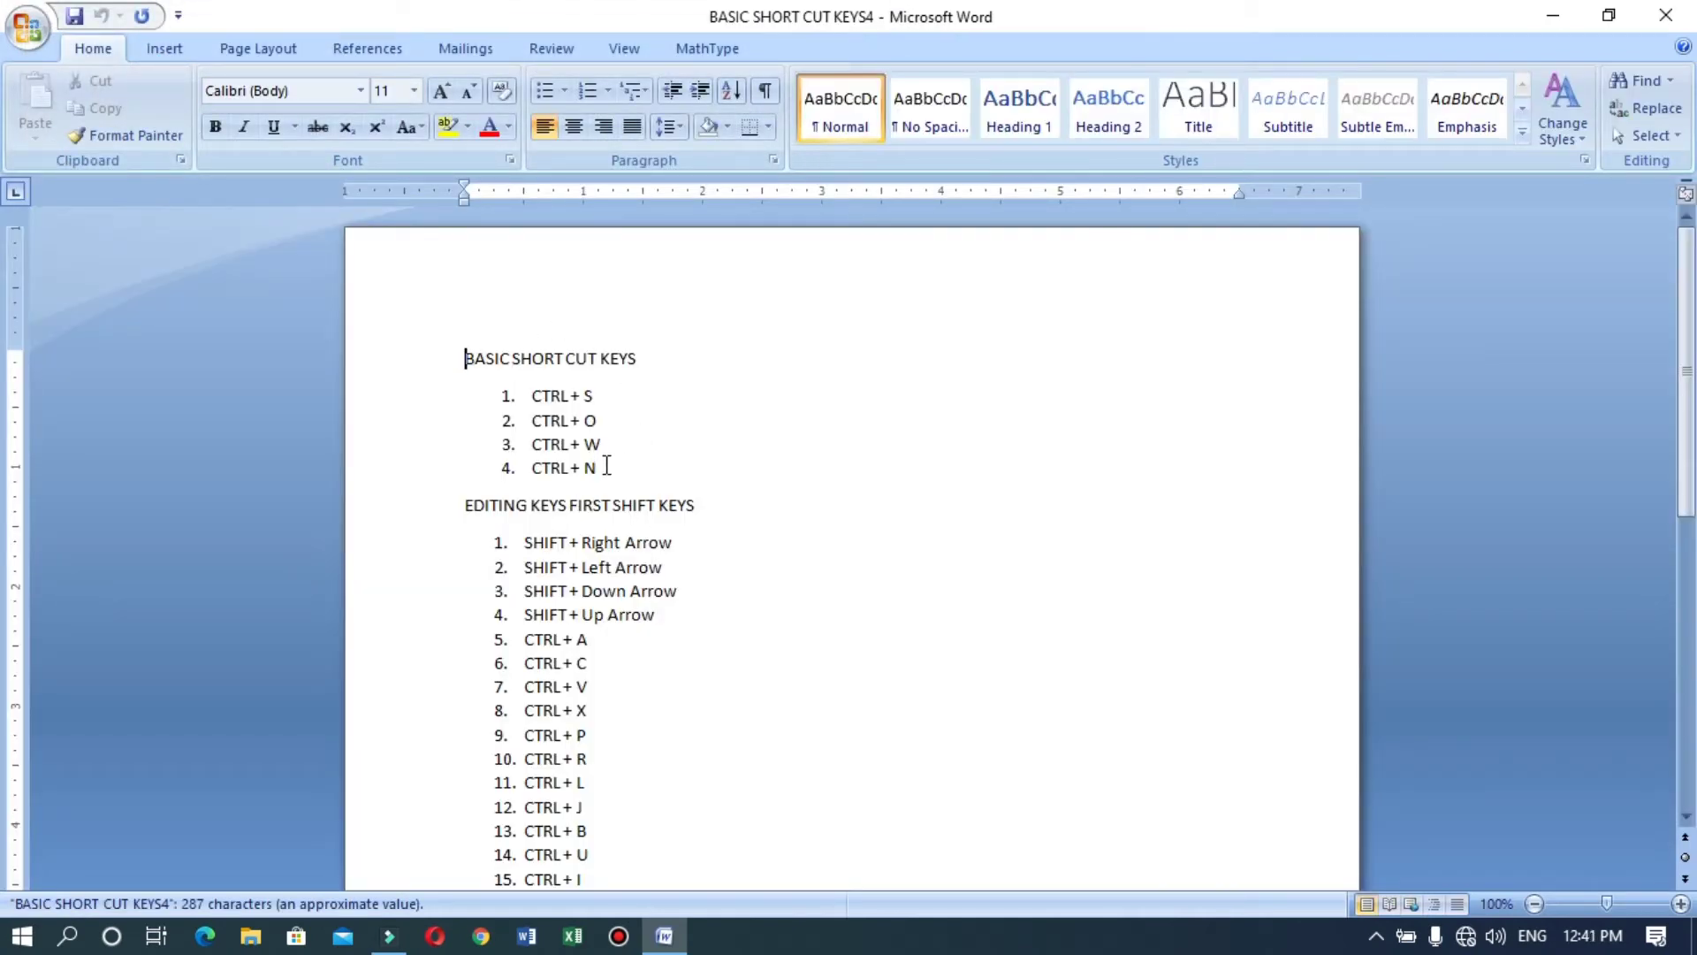
Step: Review the entries under "BASIC SHORT CUT KEYS" and the list headed "EDITING KEYS FIRST SHIFT KEYS", highlighting the parts being discussed
drag(607, 466, 551, 405)
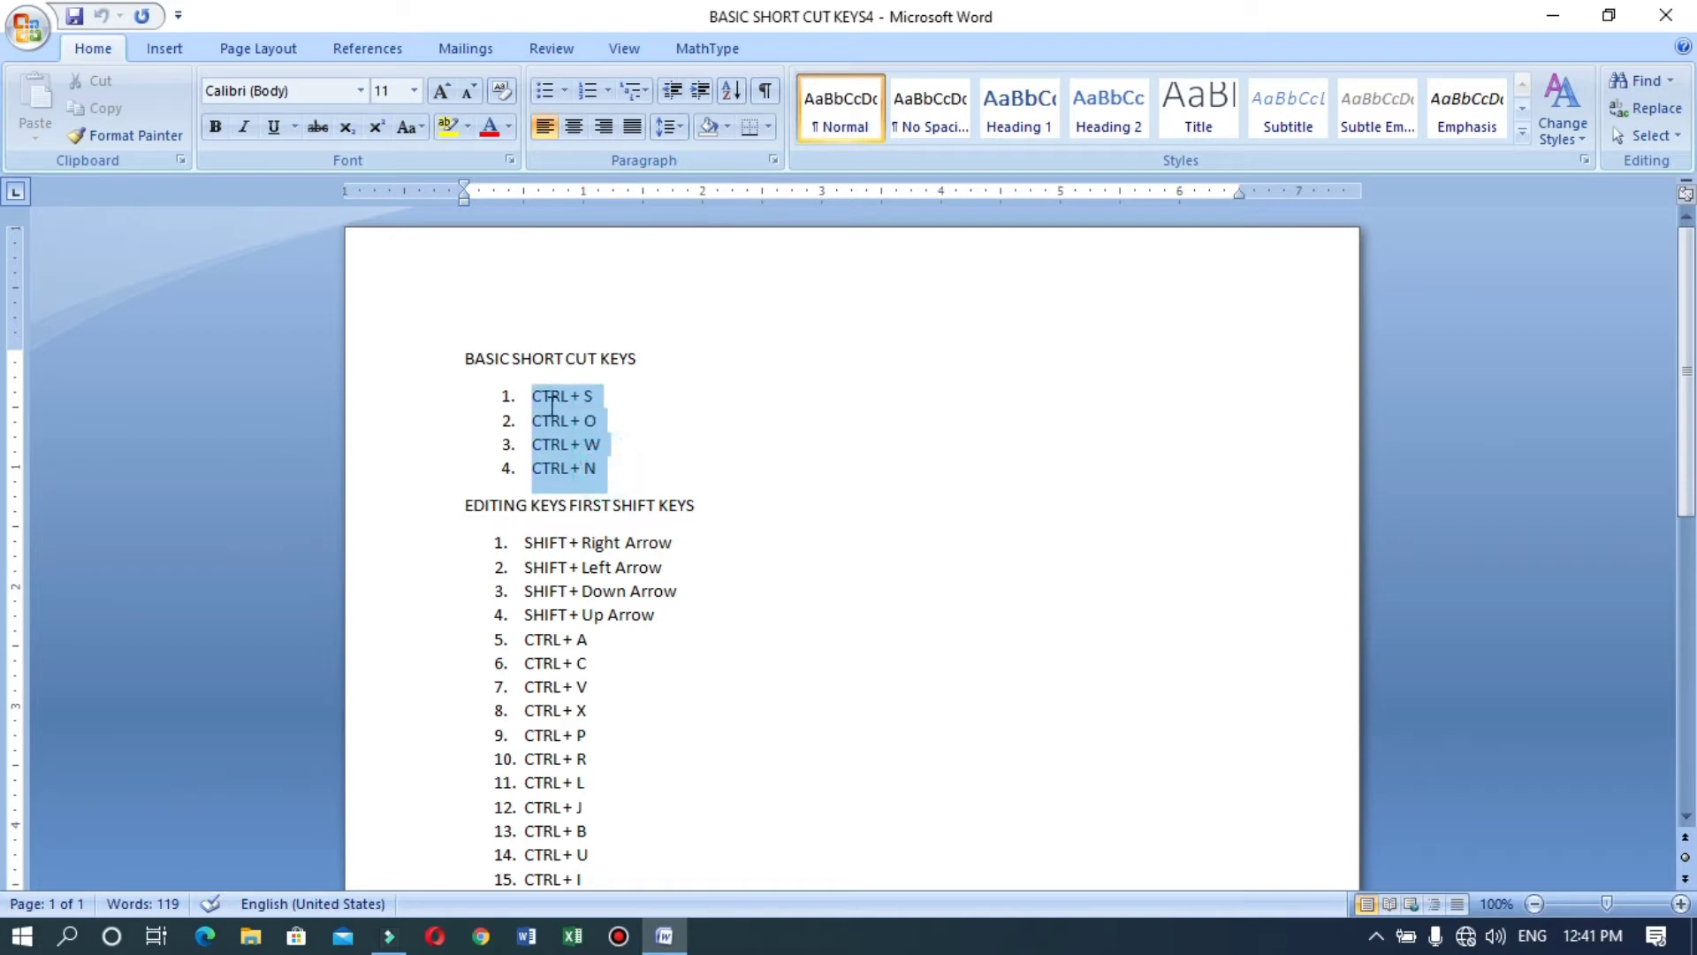
click(623, 402)
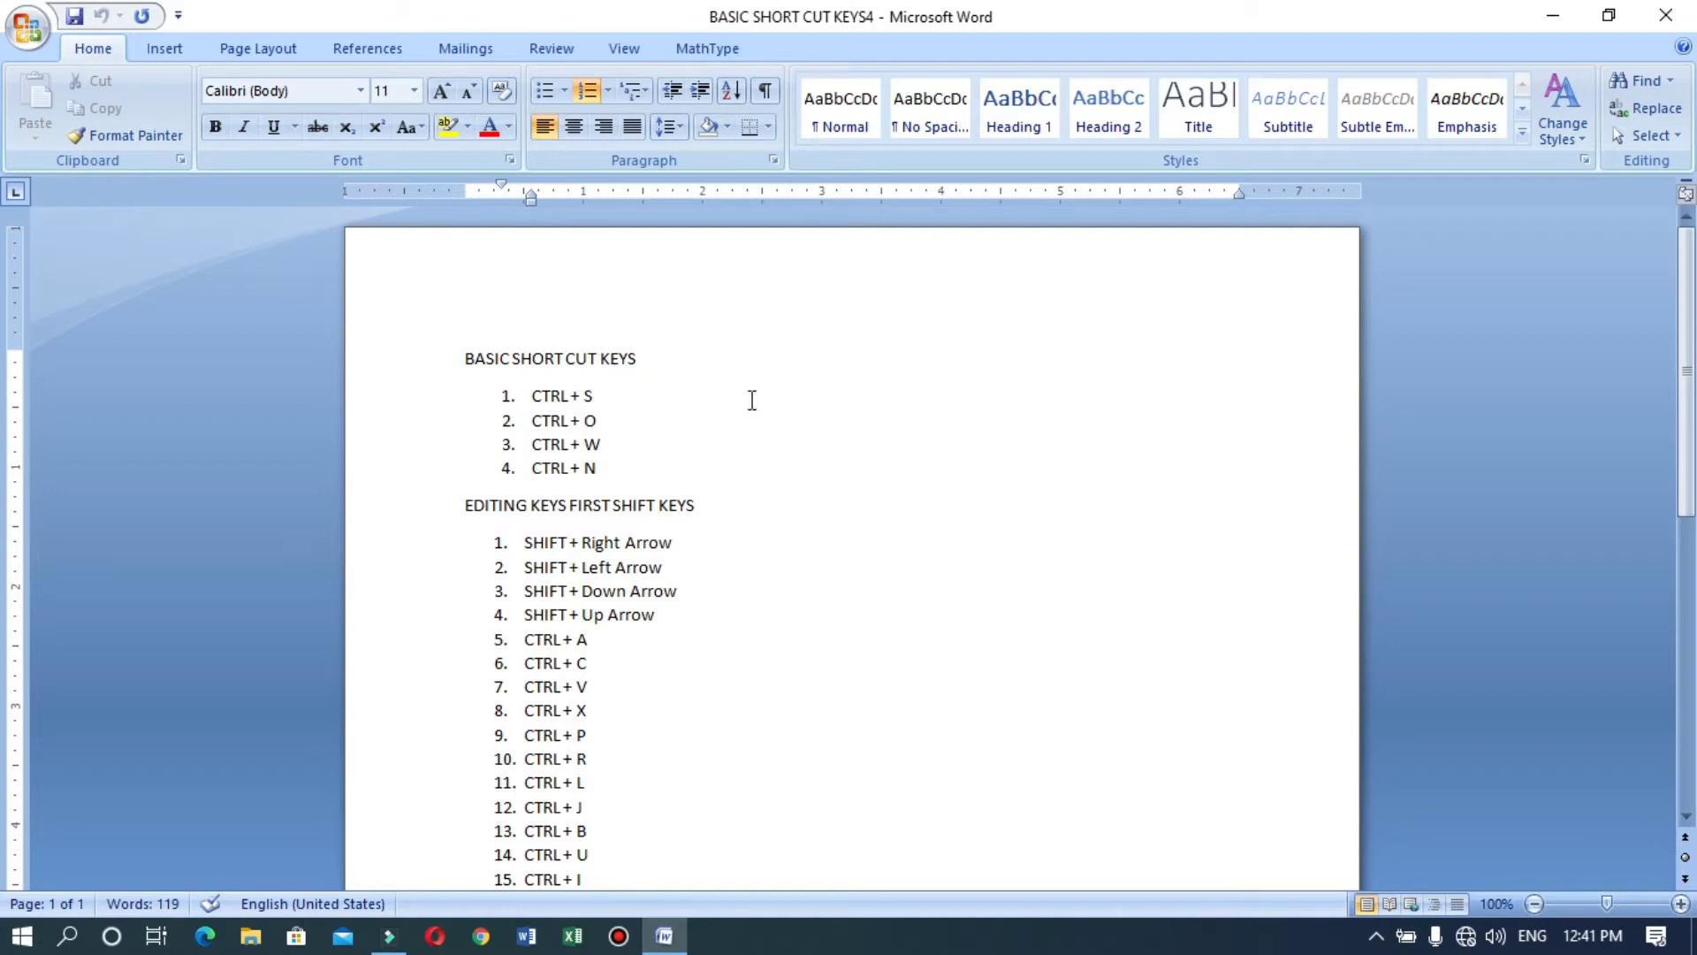
click(609, 418)
click(609, 444)
click(608, 461)
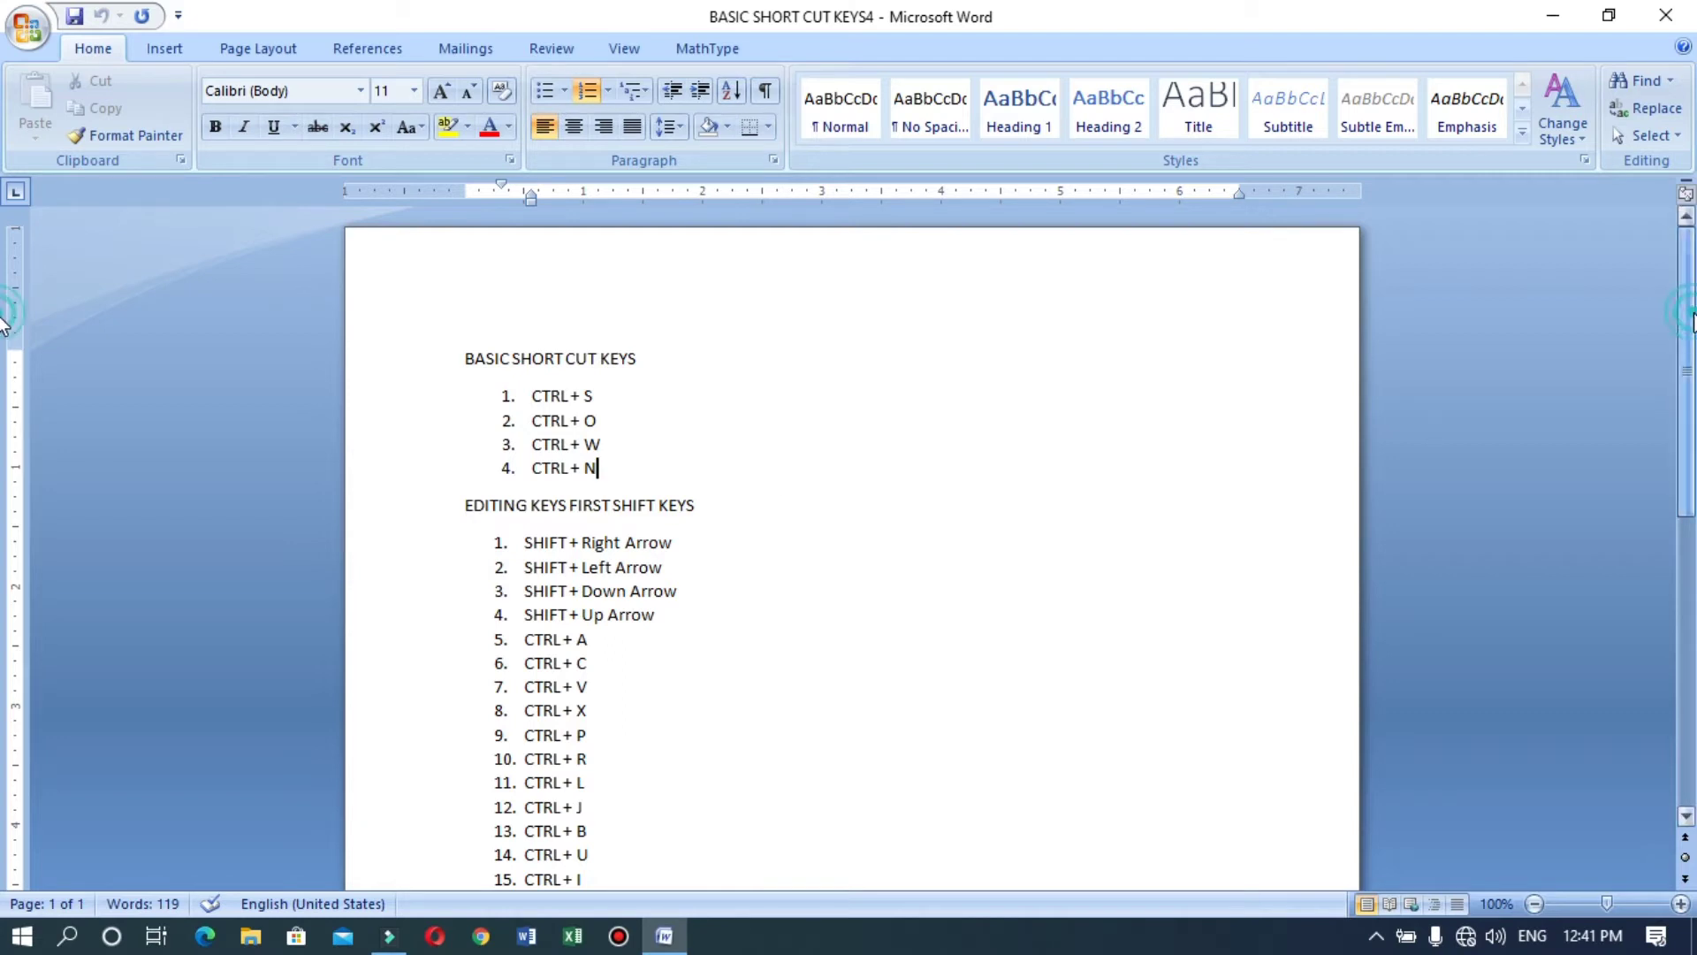
drag(1695, 314, 1694, 325)
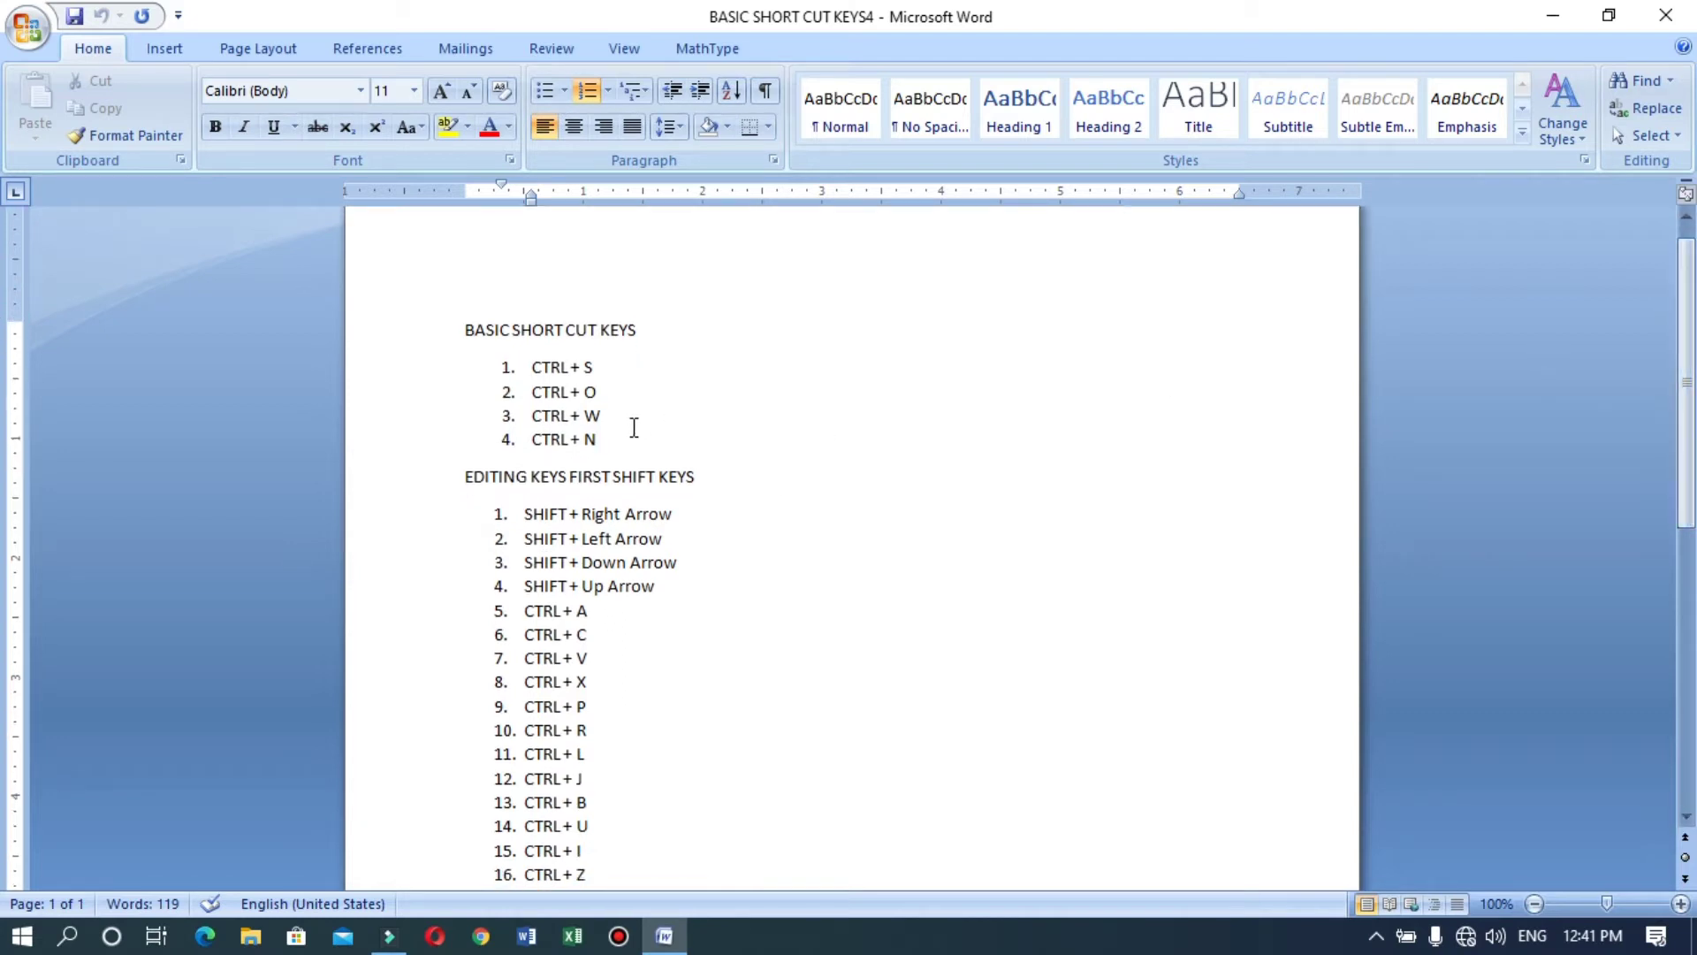
drag(595, 439, 539, 368)
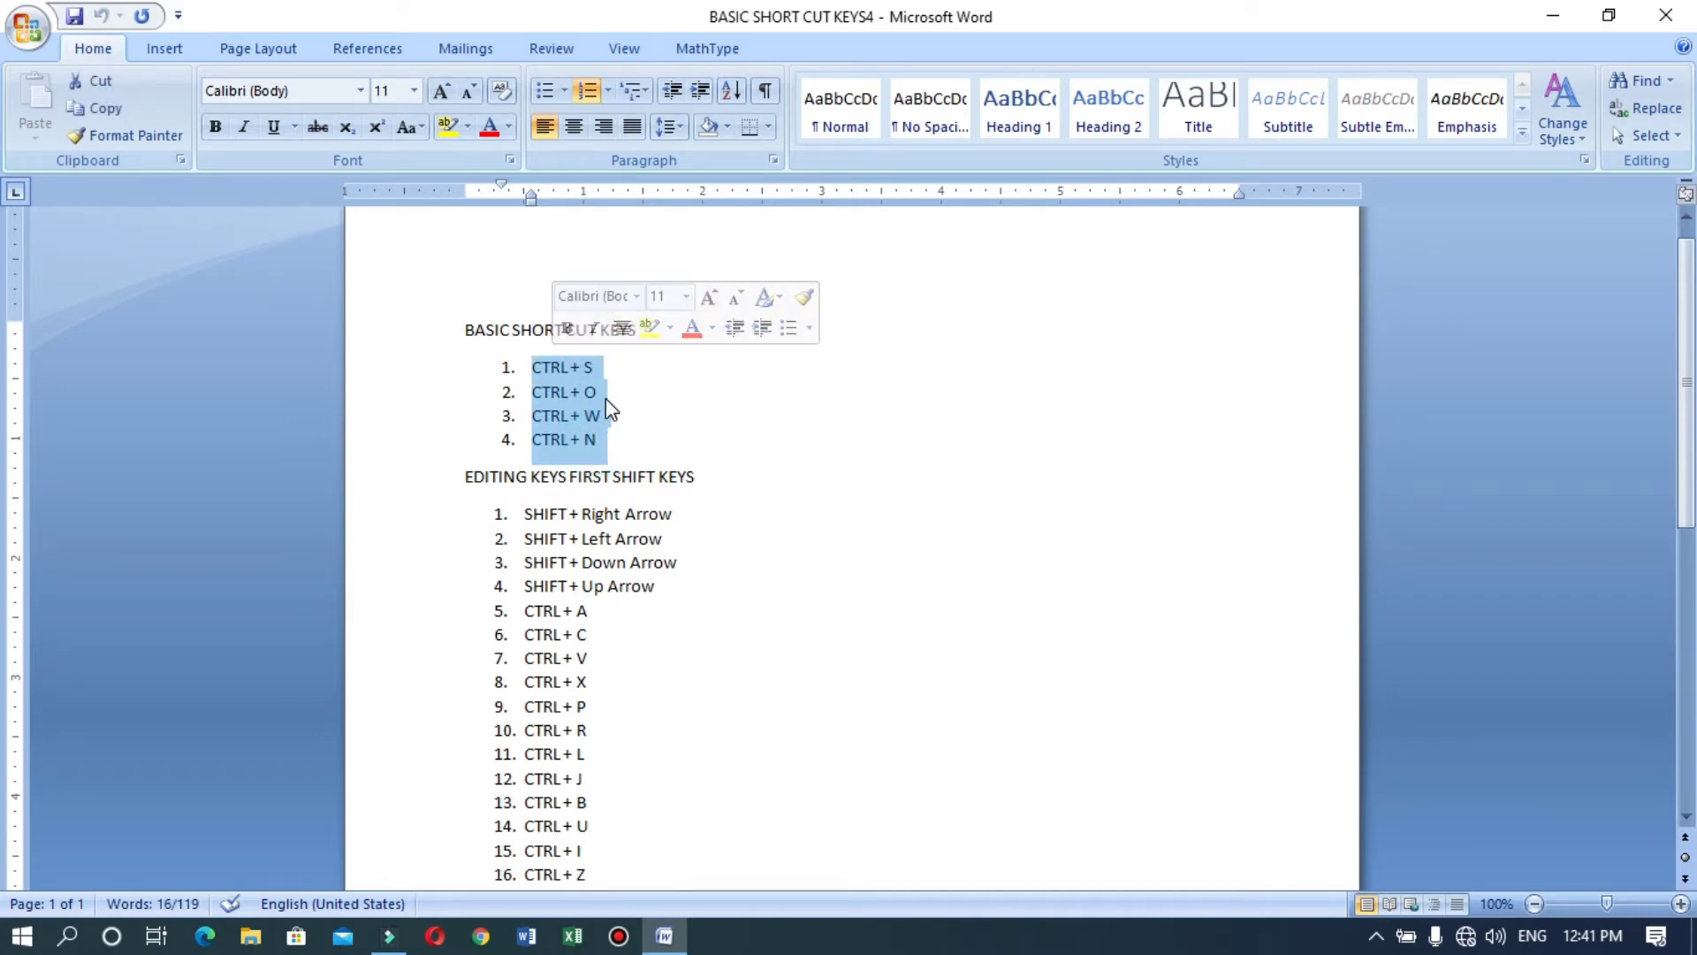
click(618, 367)
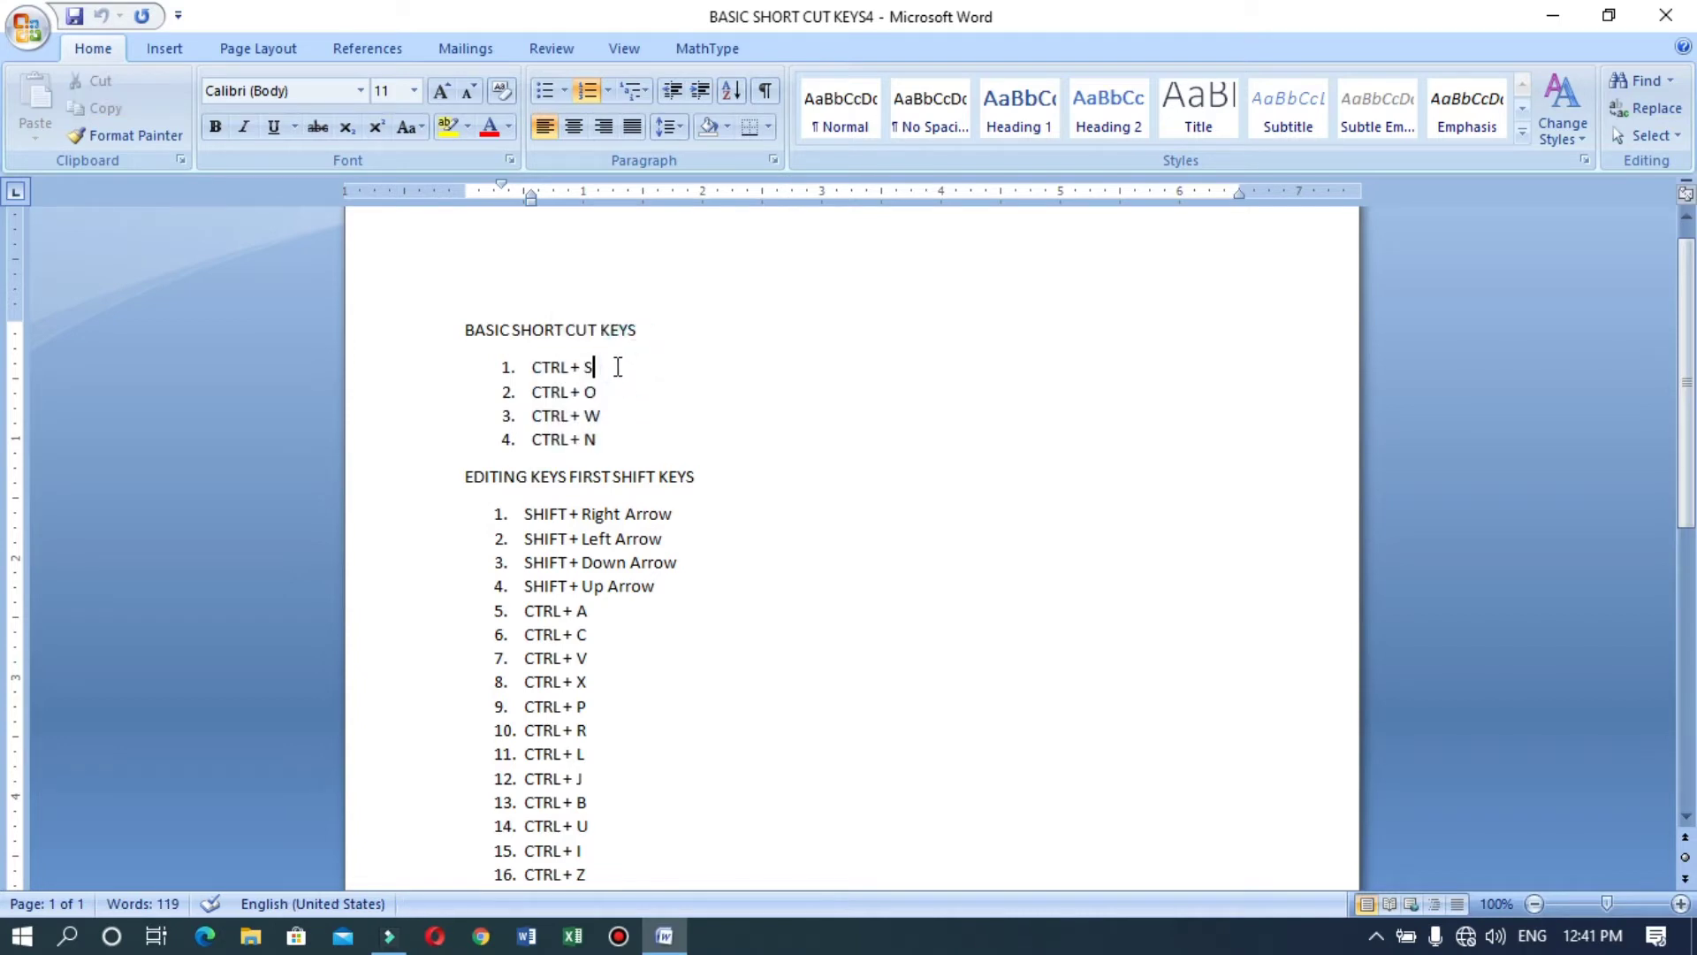
drag(618, 367, 735, 479)
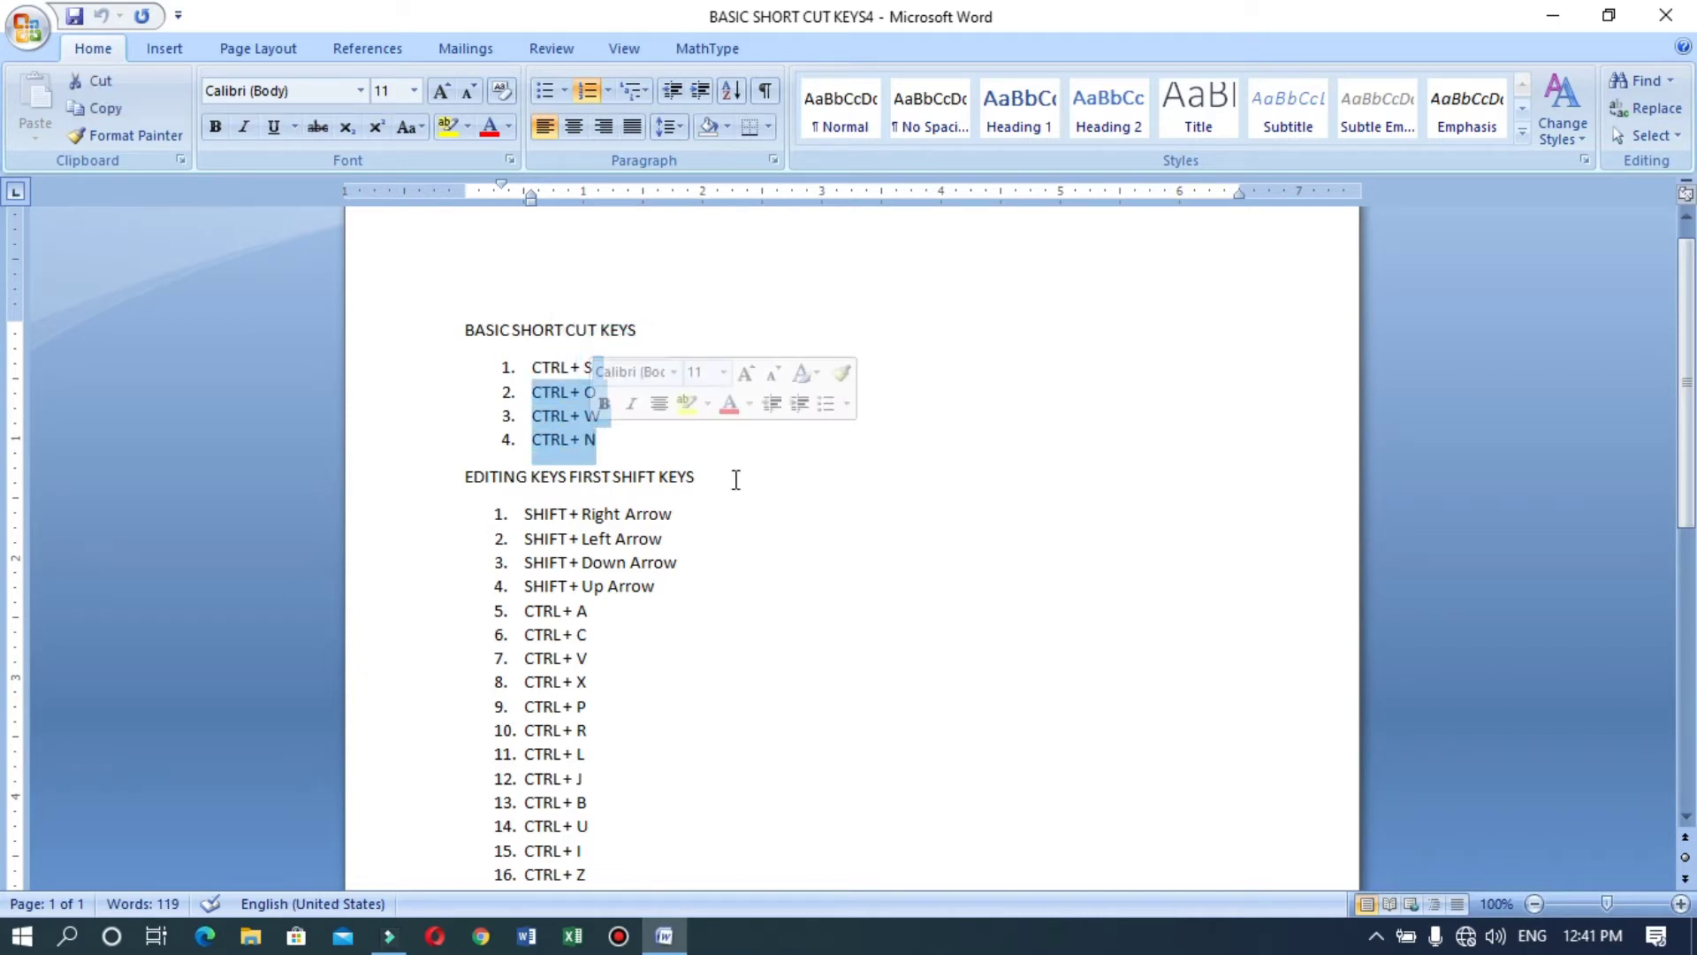
click(737, 464)
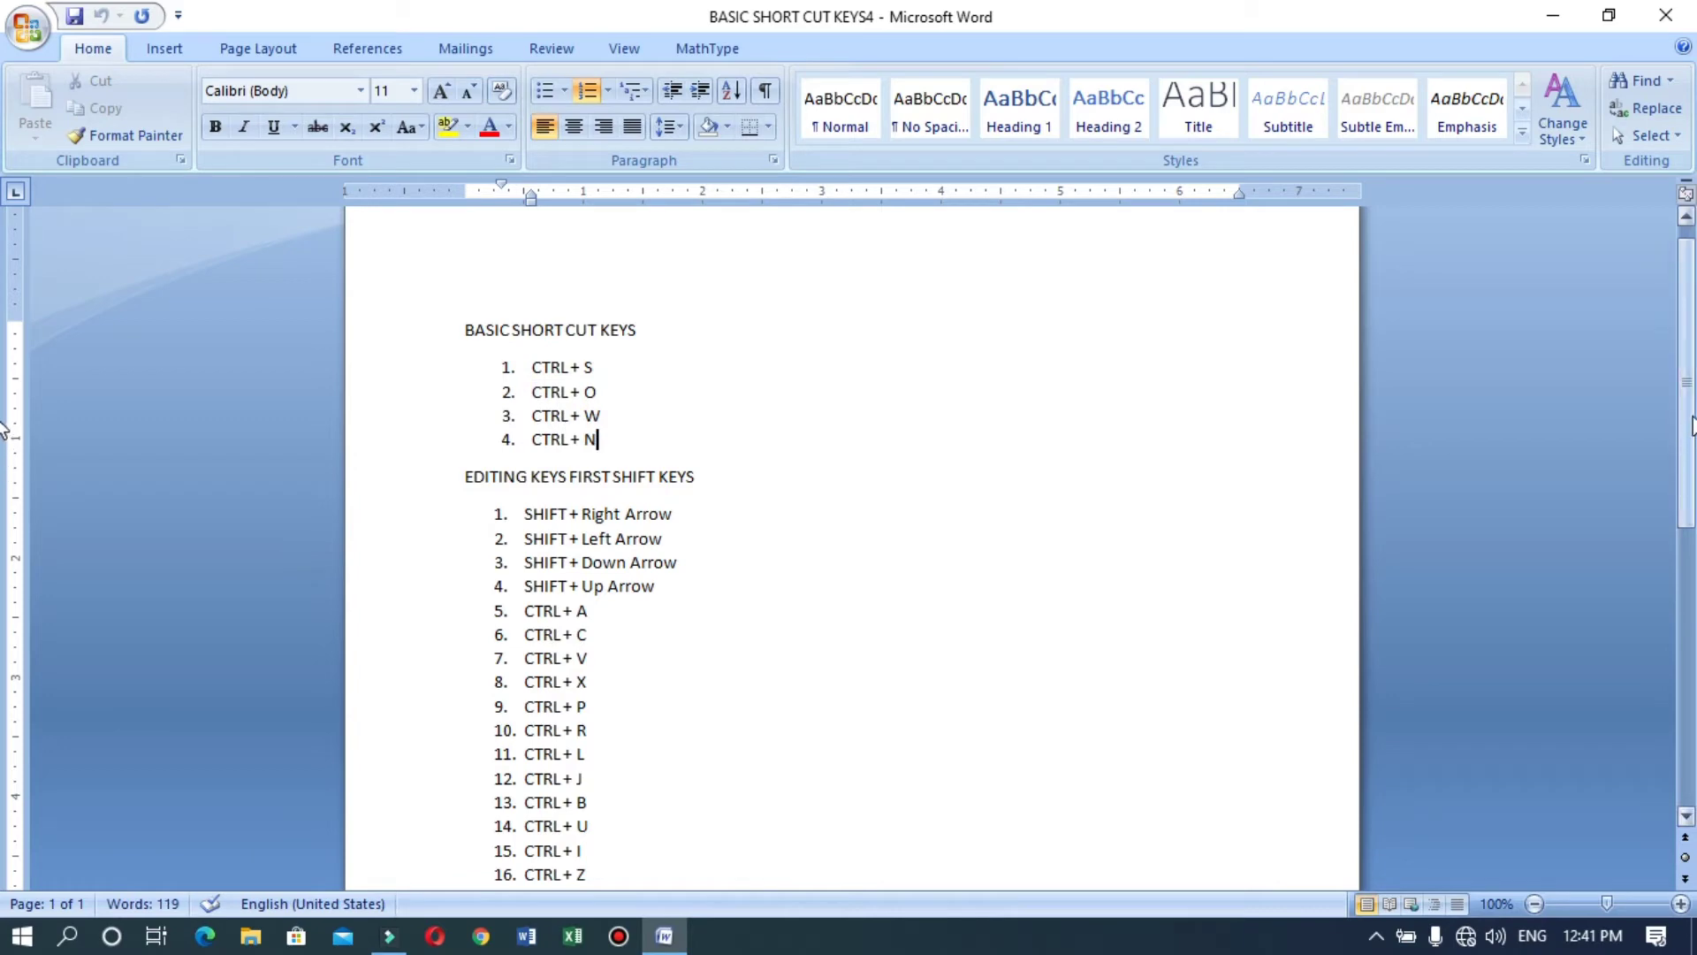
drag(1691, 426, 1691, 512)
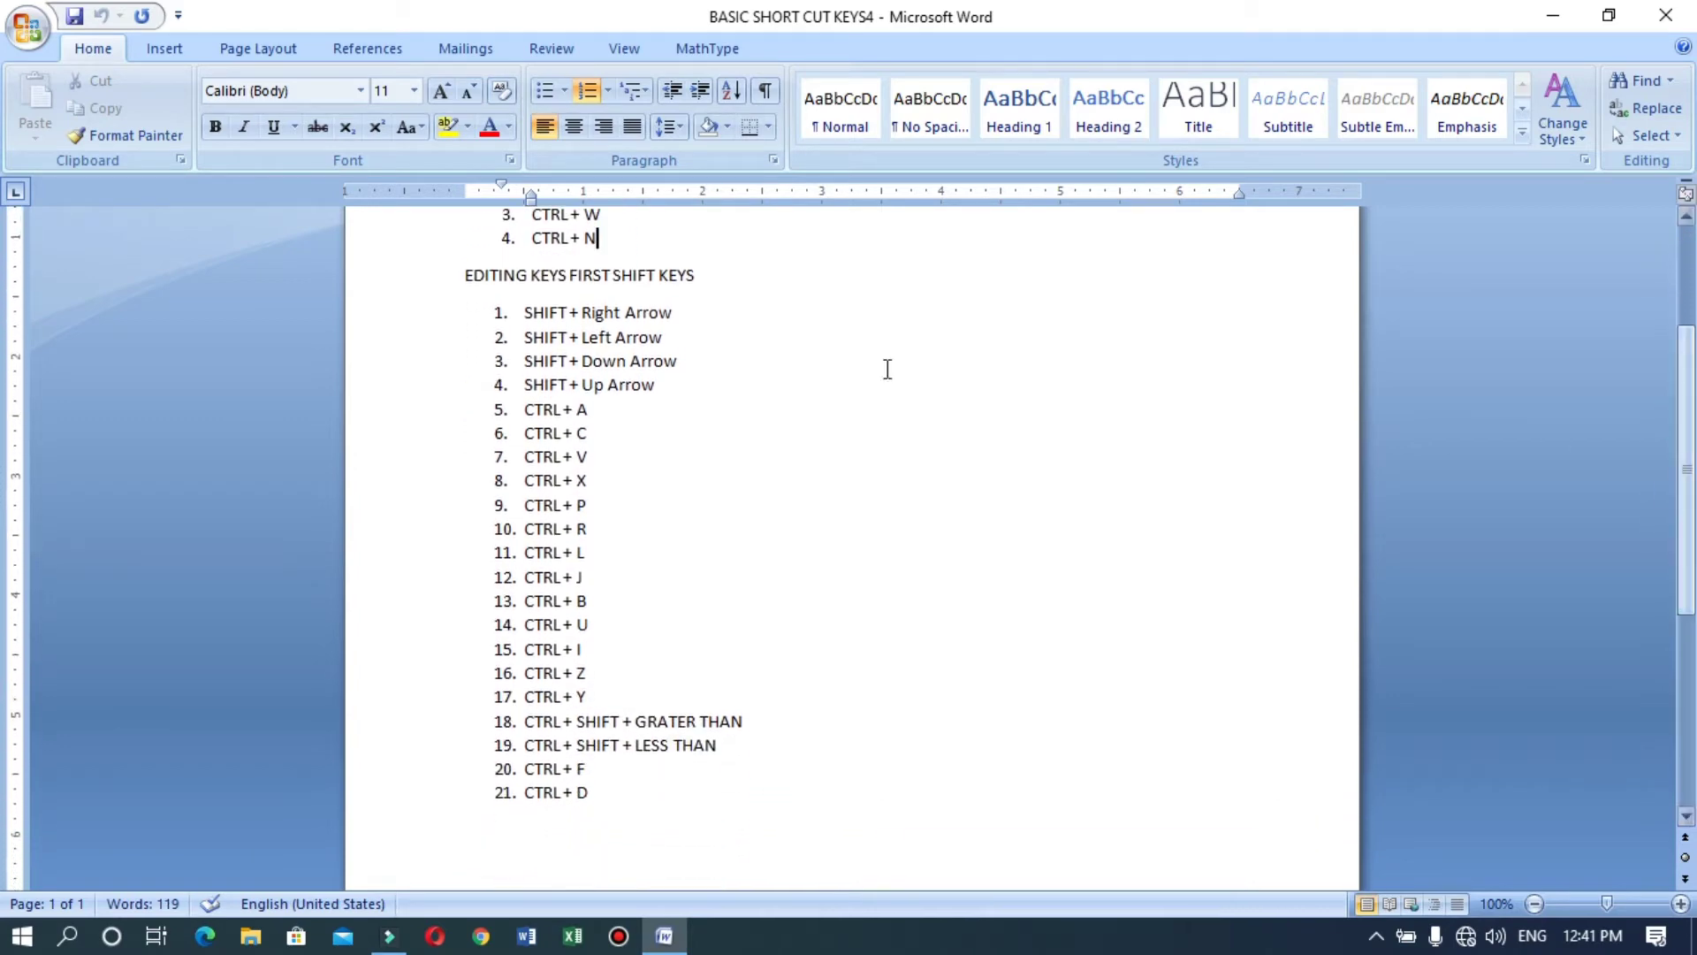
drag(462, 276, 705, 279)
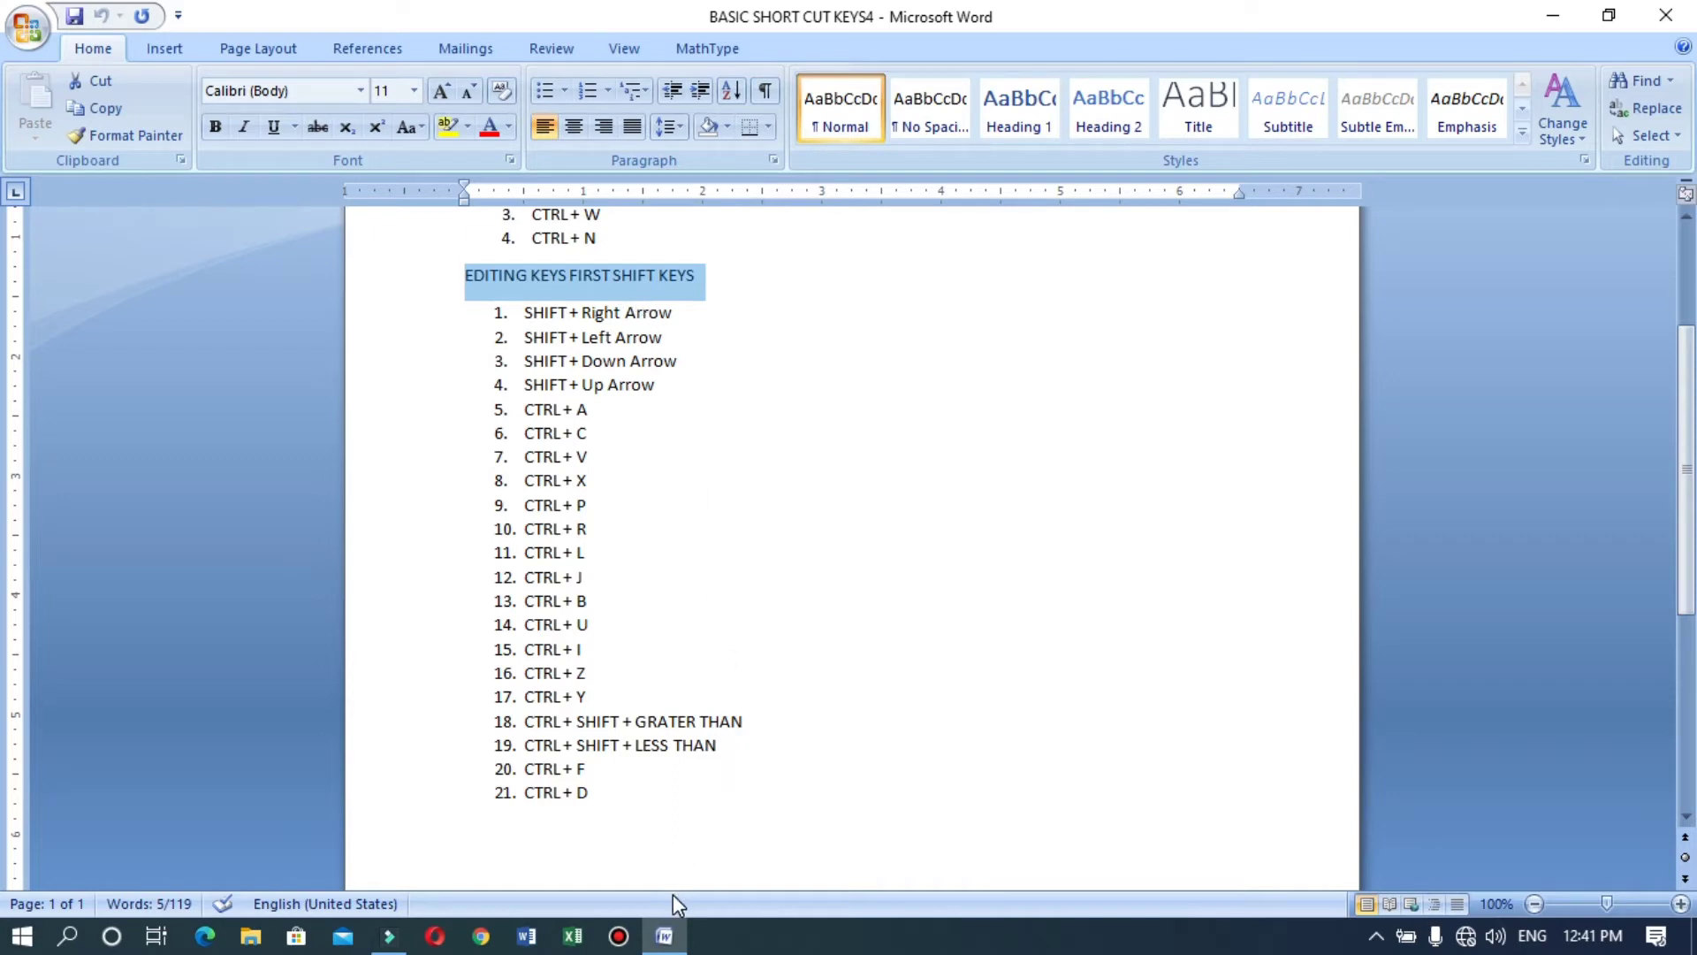
Step: Create a new blank document and open "short cut keys 1" from the Desktop
key(ctrl+n)
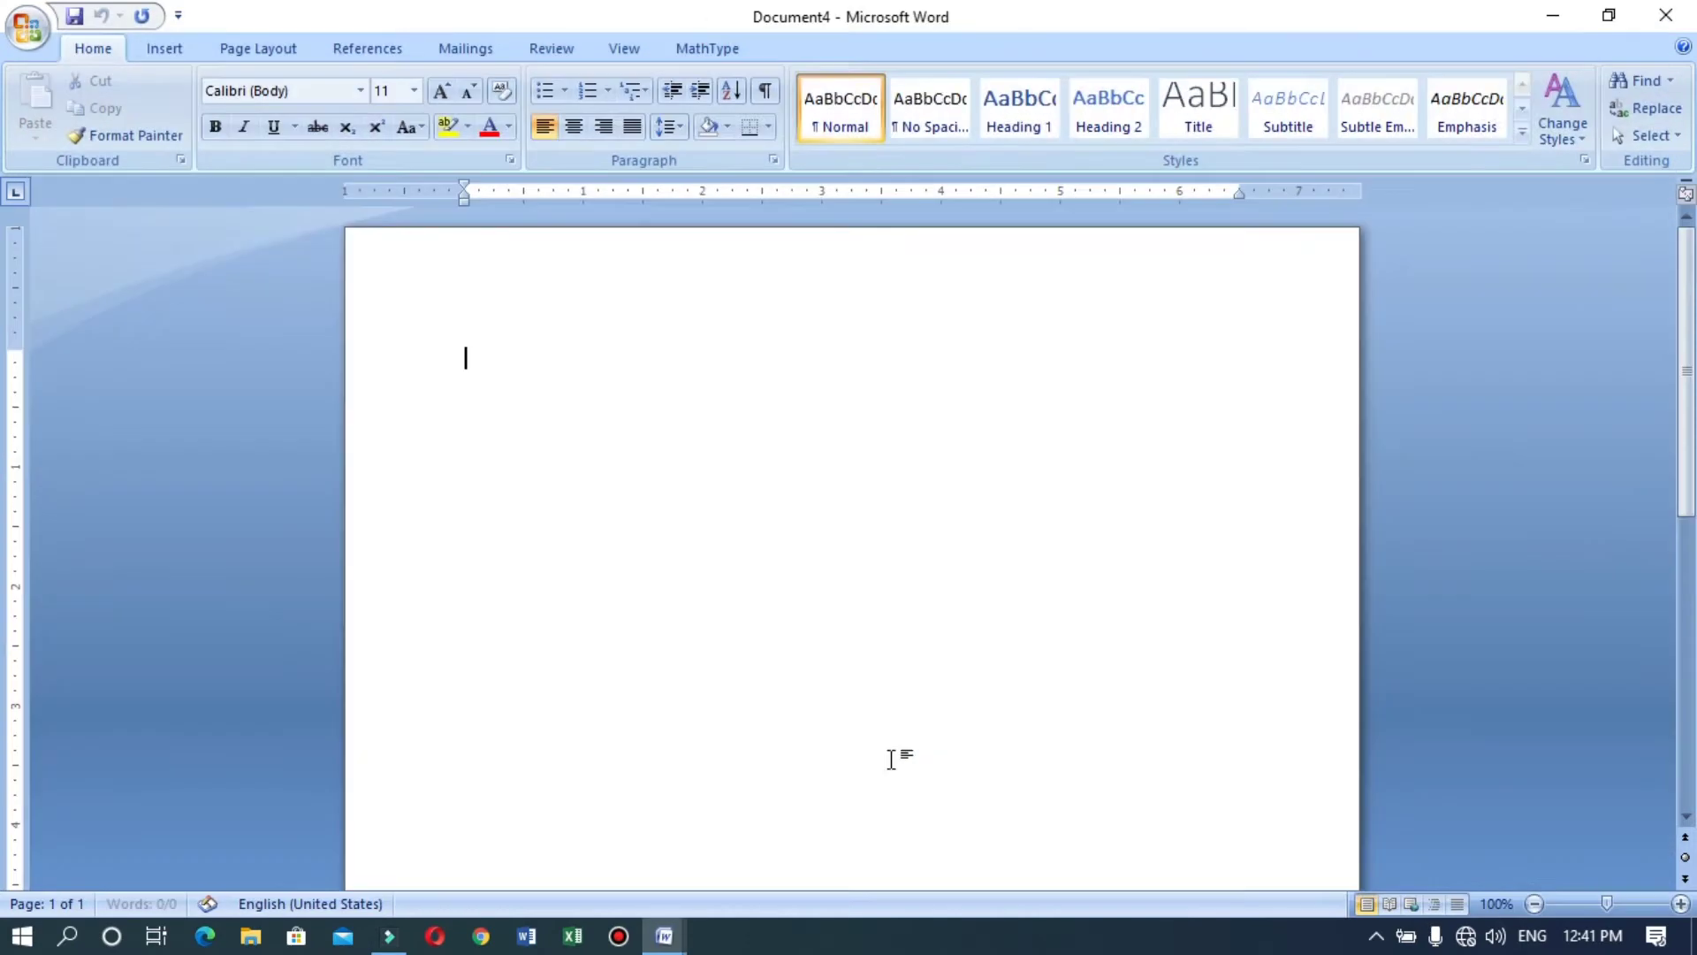
key(ctrl+o)
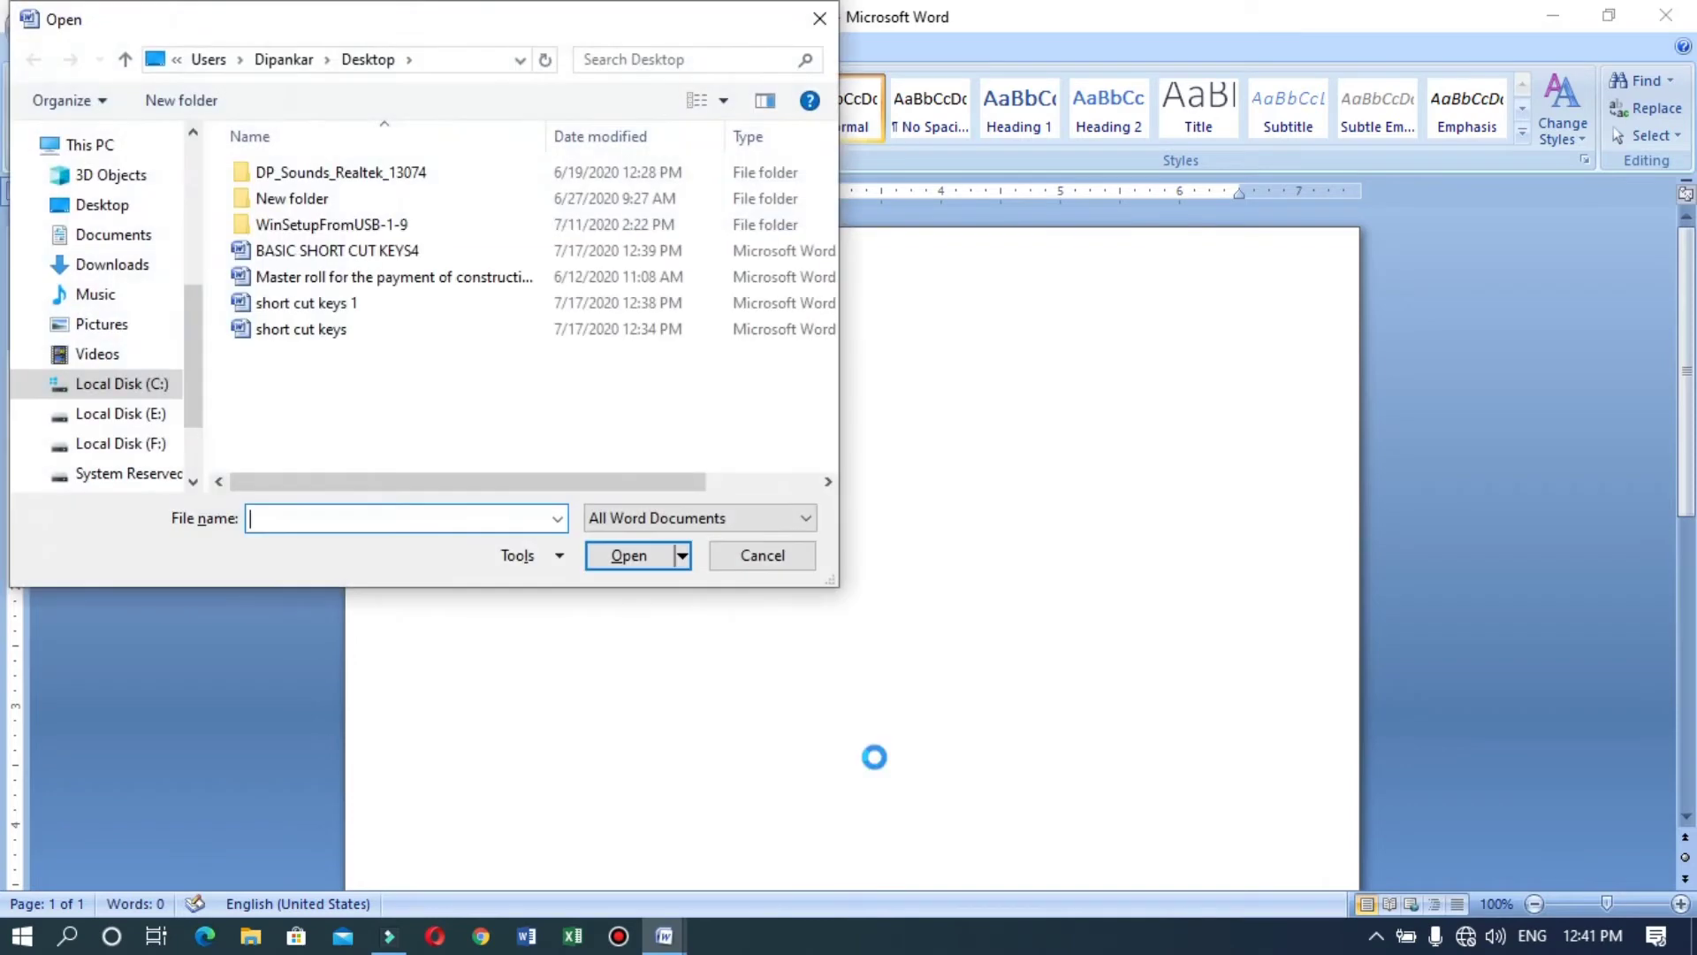
click(344, 280)
click(341, 303)
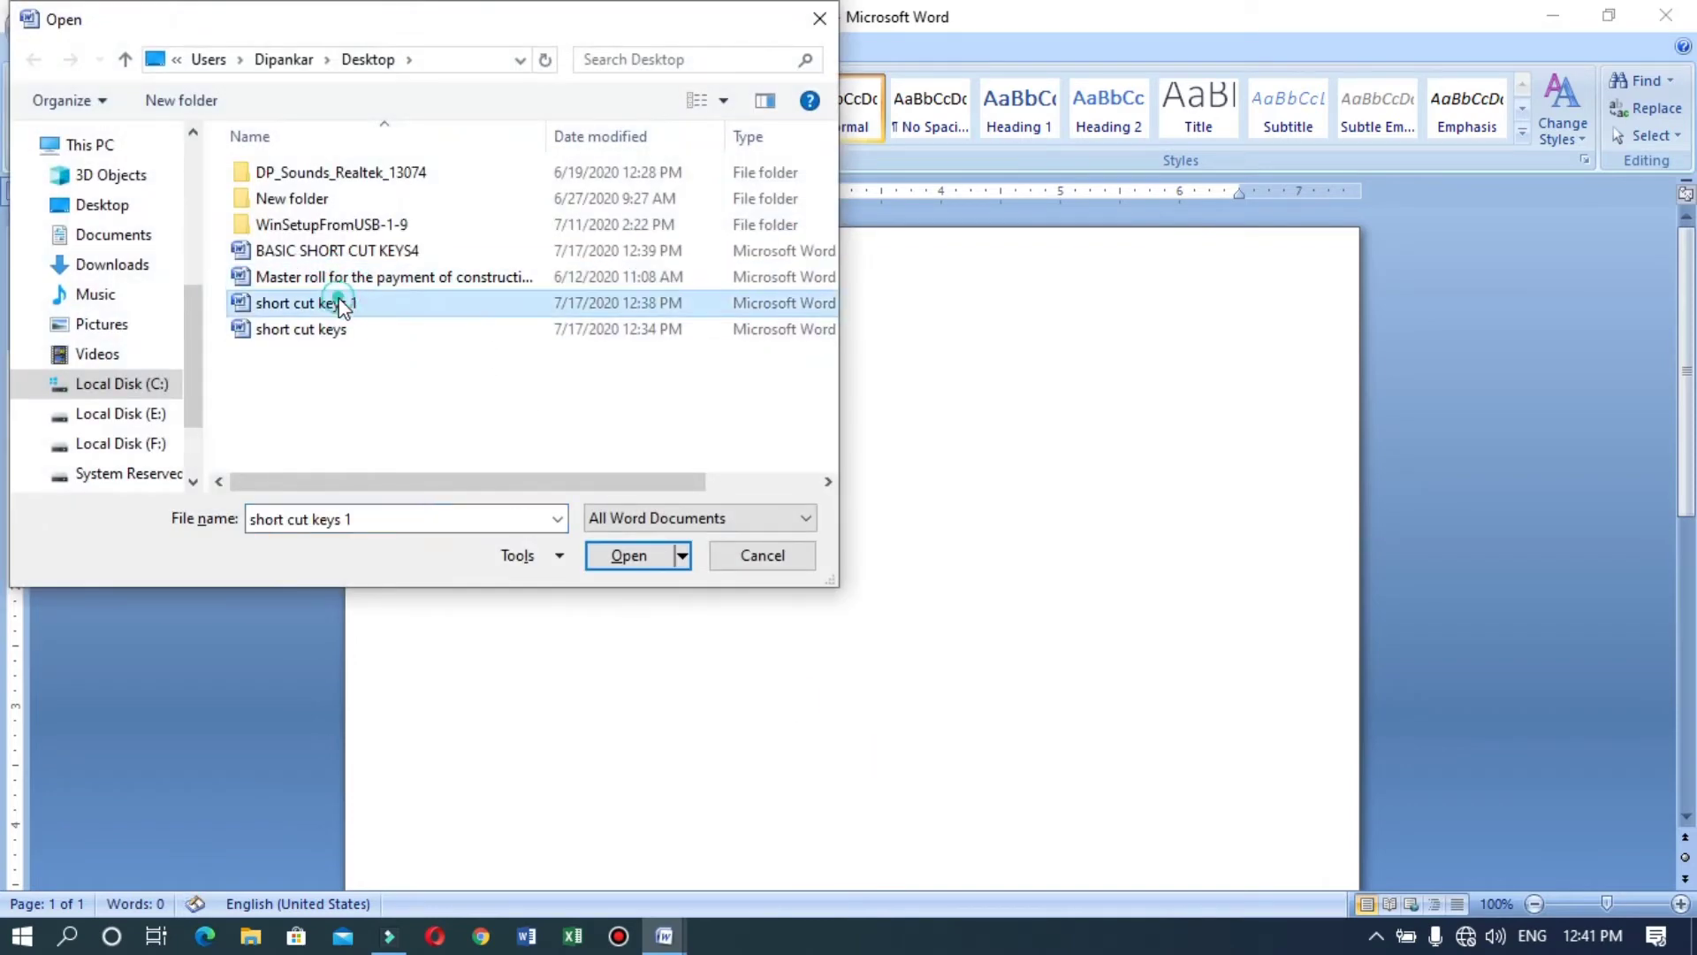
click(601, 557)
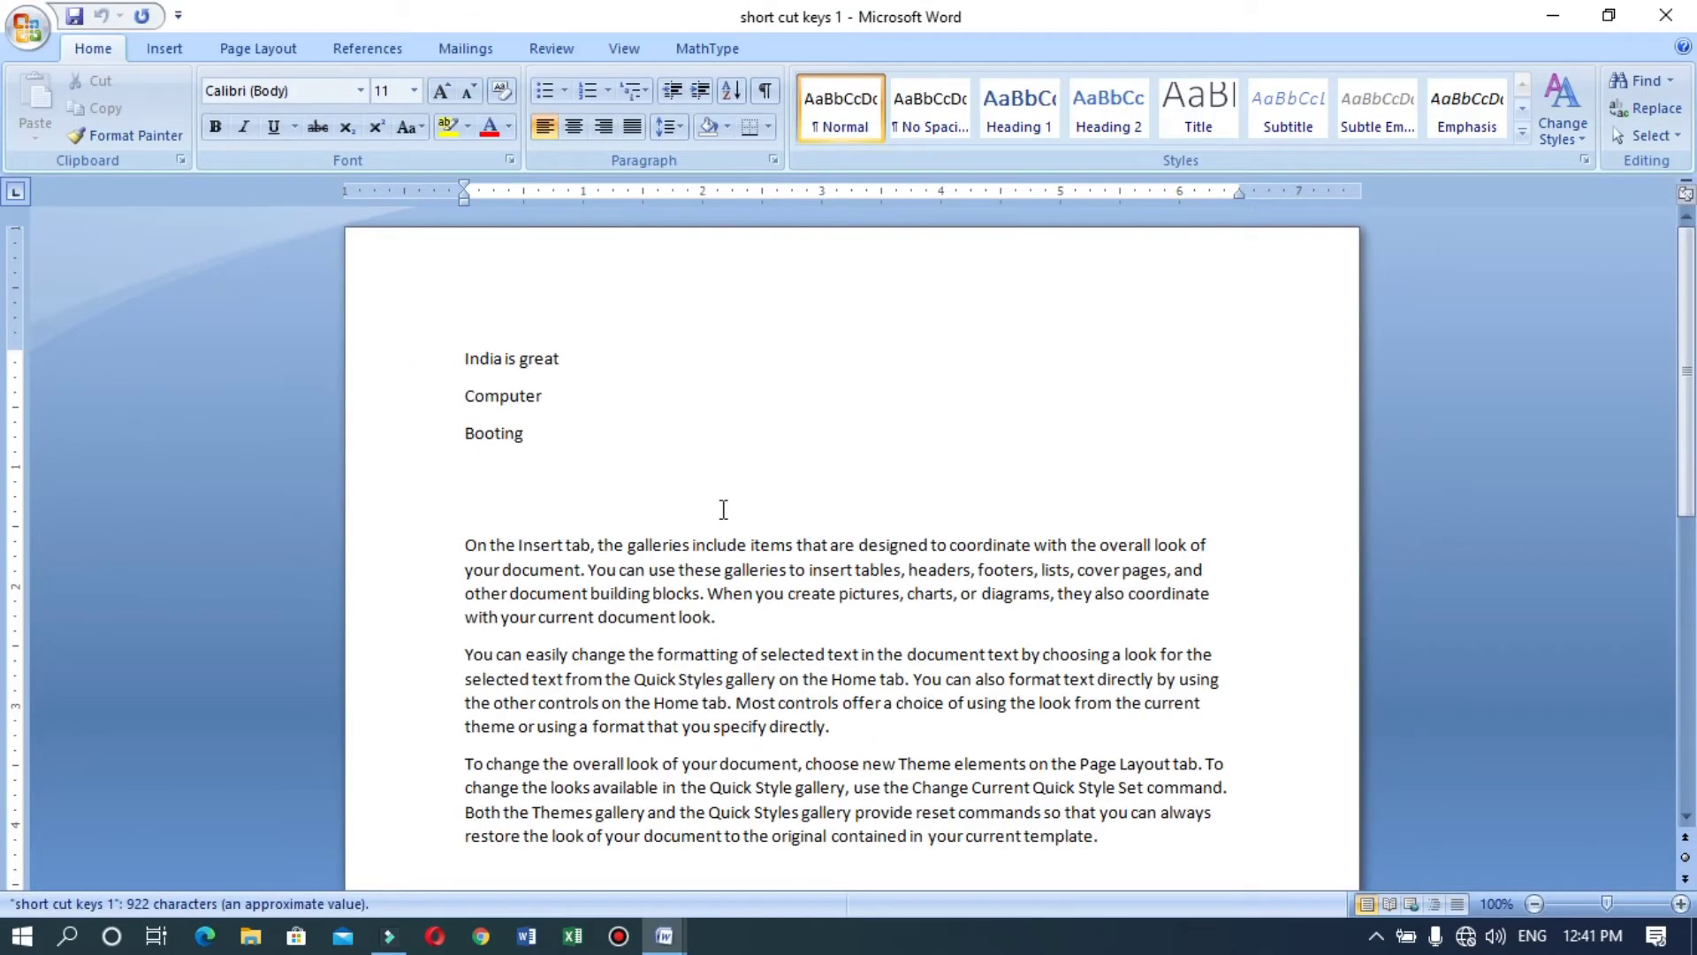
Step: Try selecting continuous passages in the first two body paragraphs, clearing each selection
scroll(719, 507, down, 2)
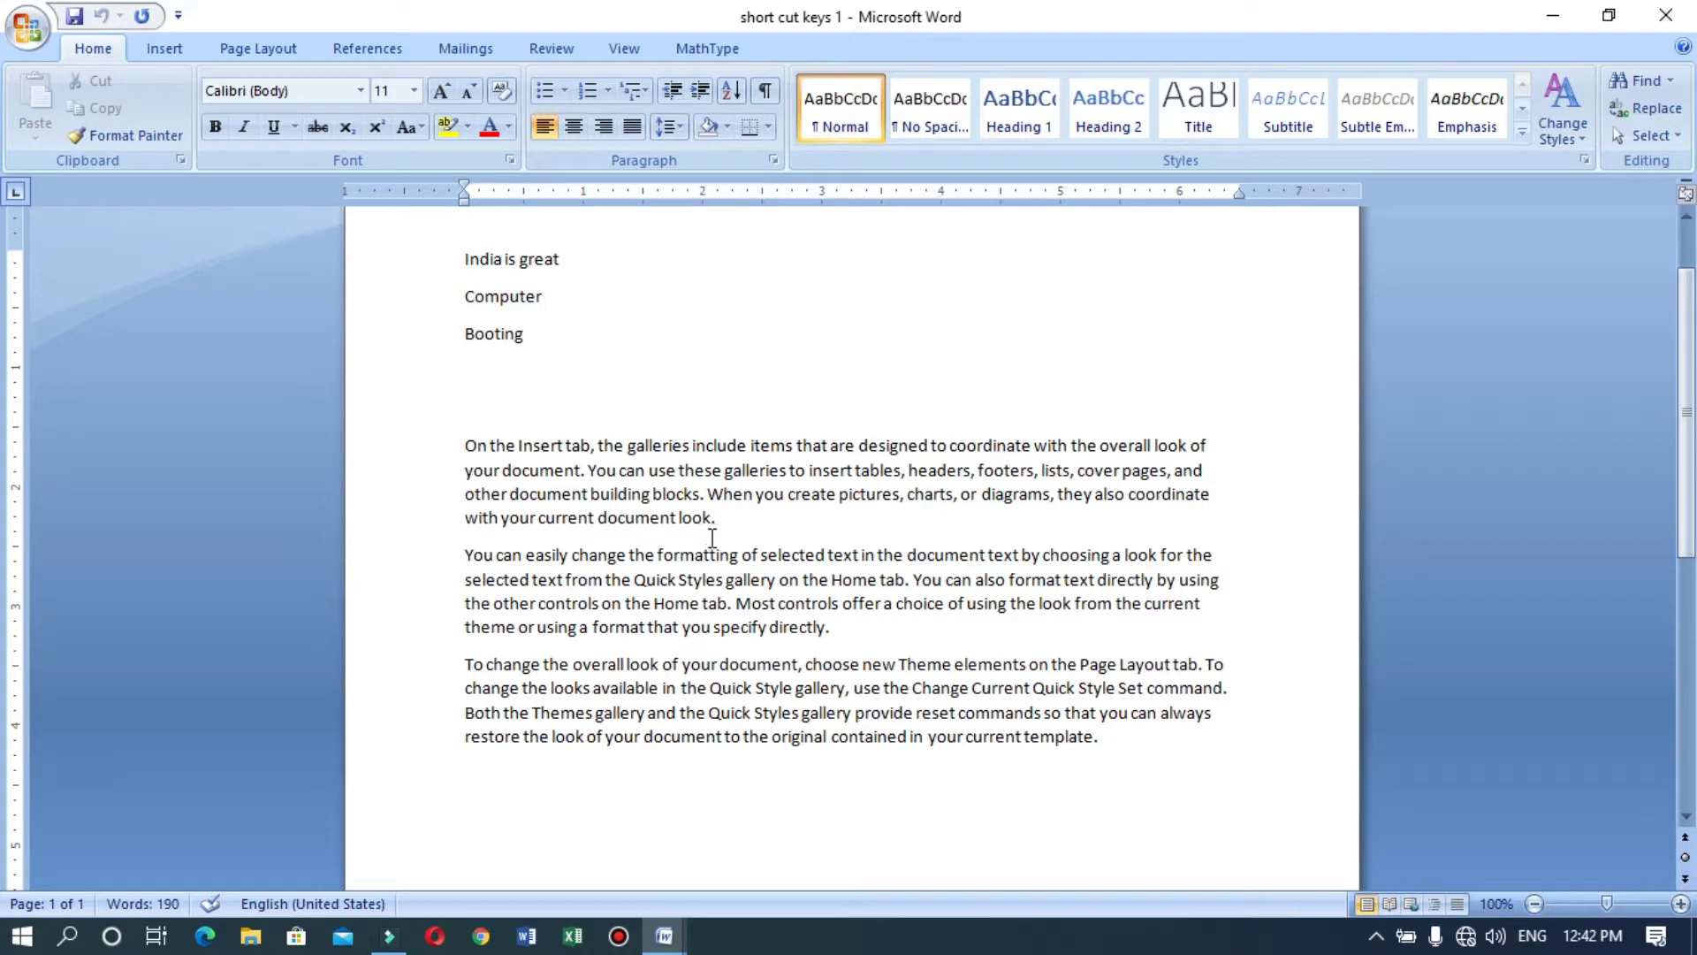
drag(713, 525, 486, 428)
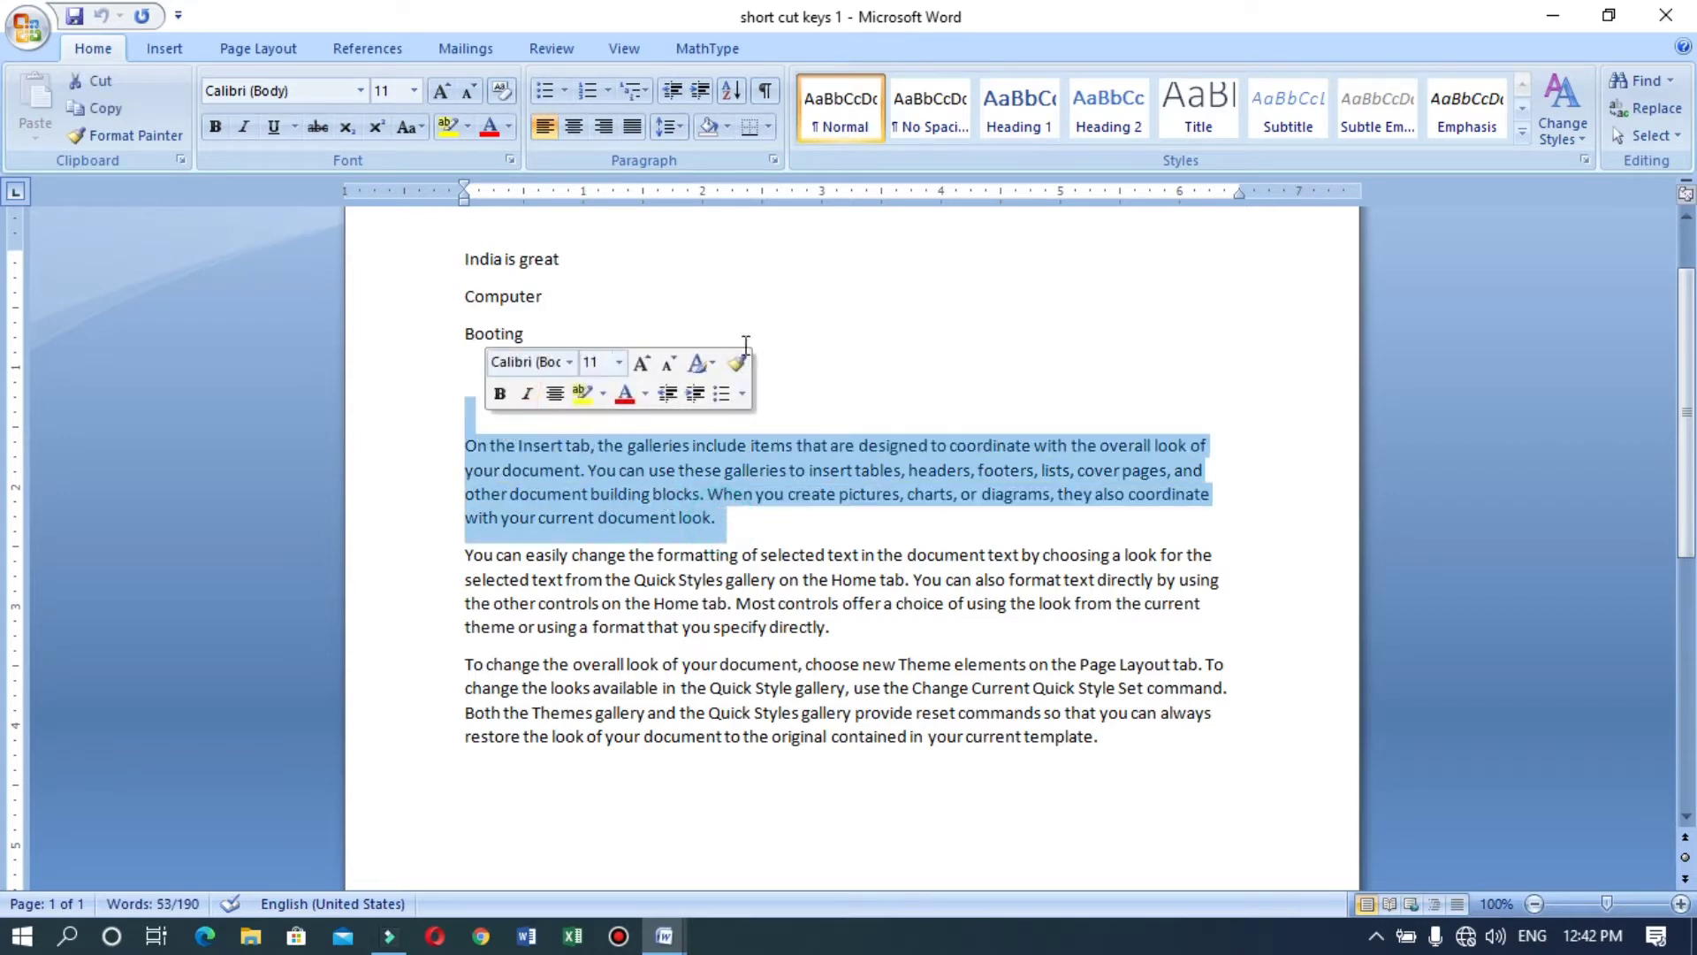
click(773, 333)
drag(652, 447, 804, 555)
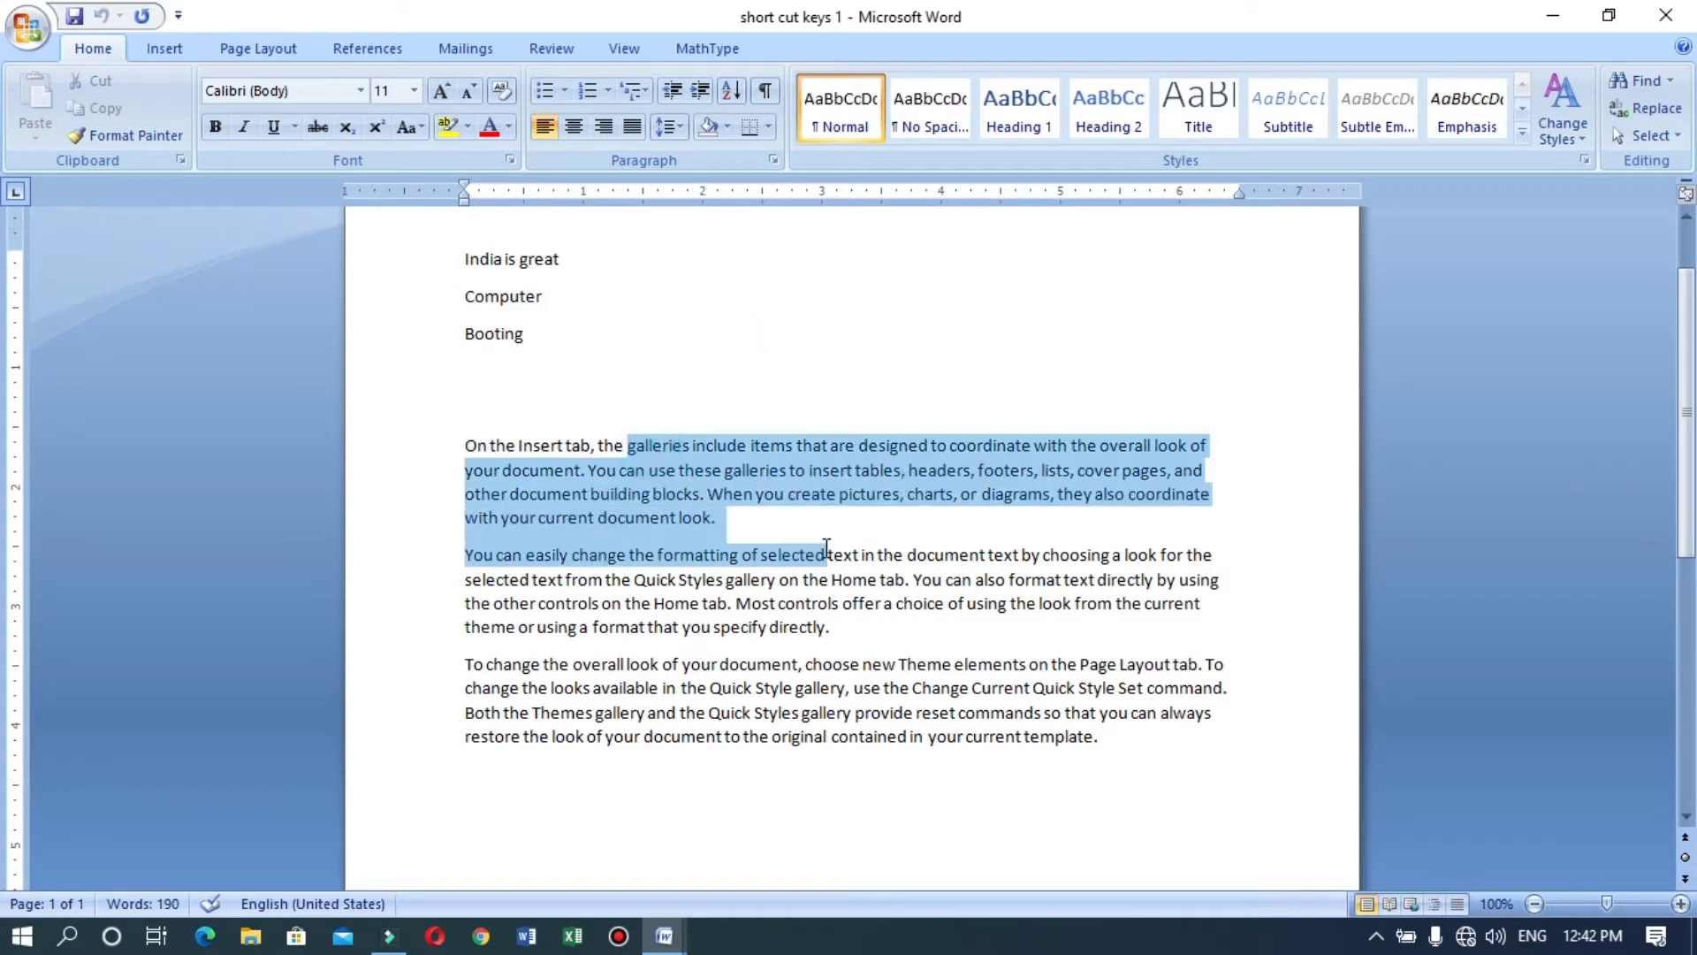
drag(848, 368, 845, 422)
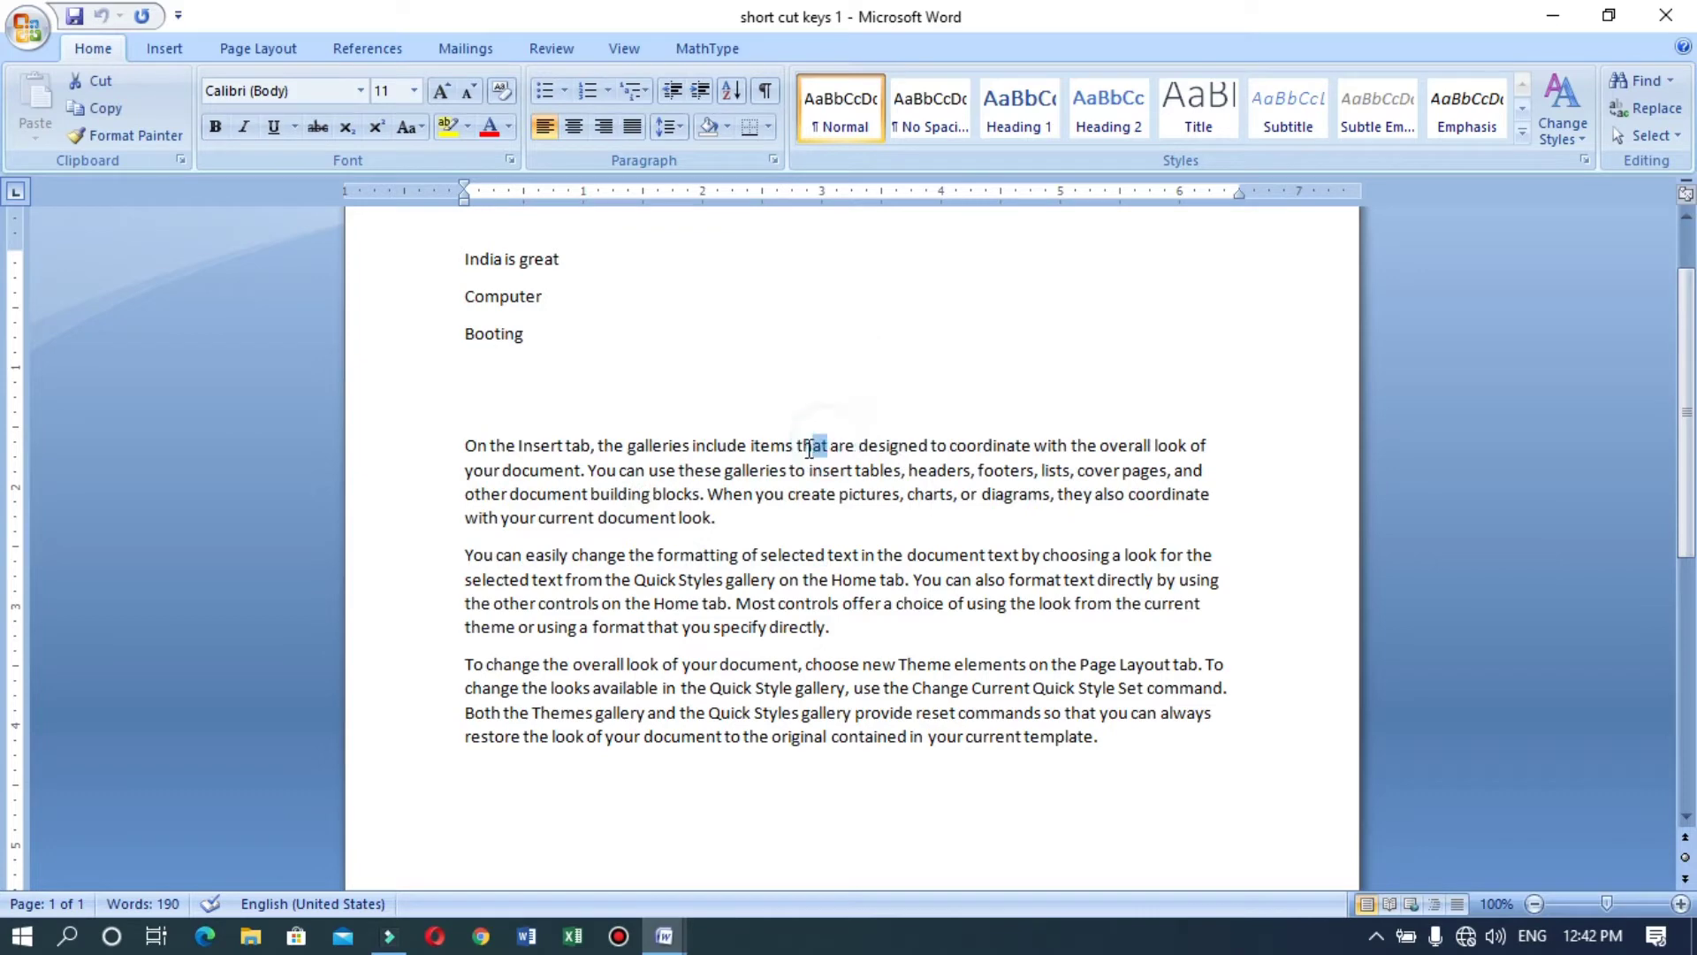
Step: Enlarge "that", "these galleries", "cover pages", "men", "text in the", "text directly", the passage from "document, choose" to "Style gallery" and "mpla" together to size 20
double_click(811, 444)
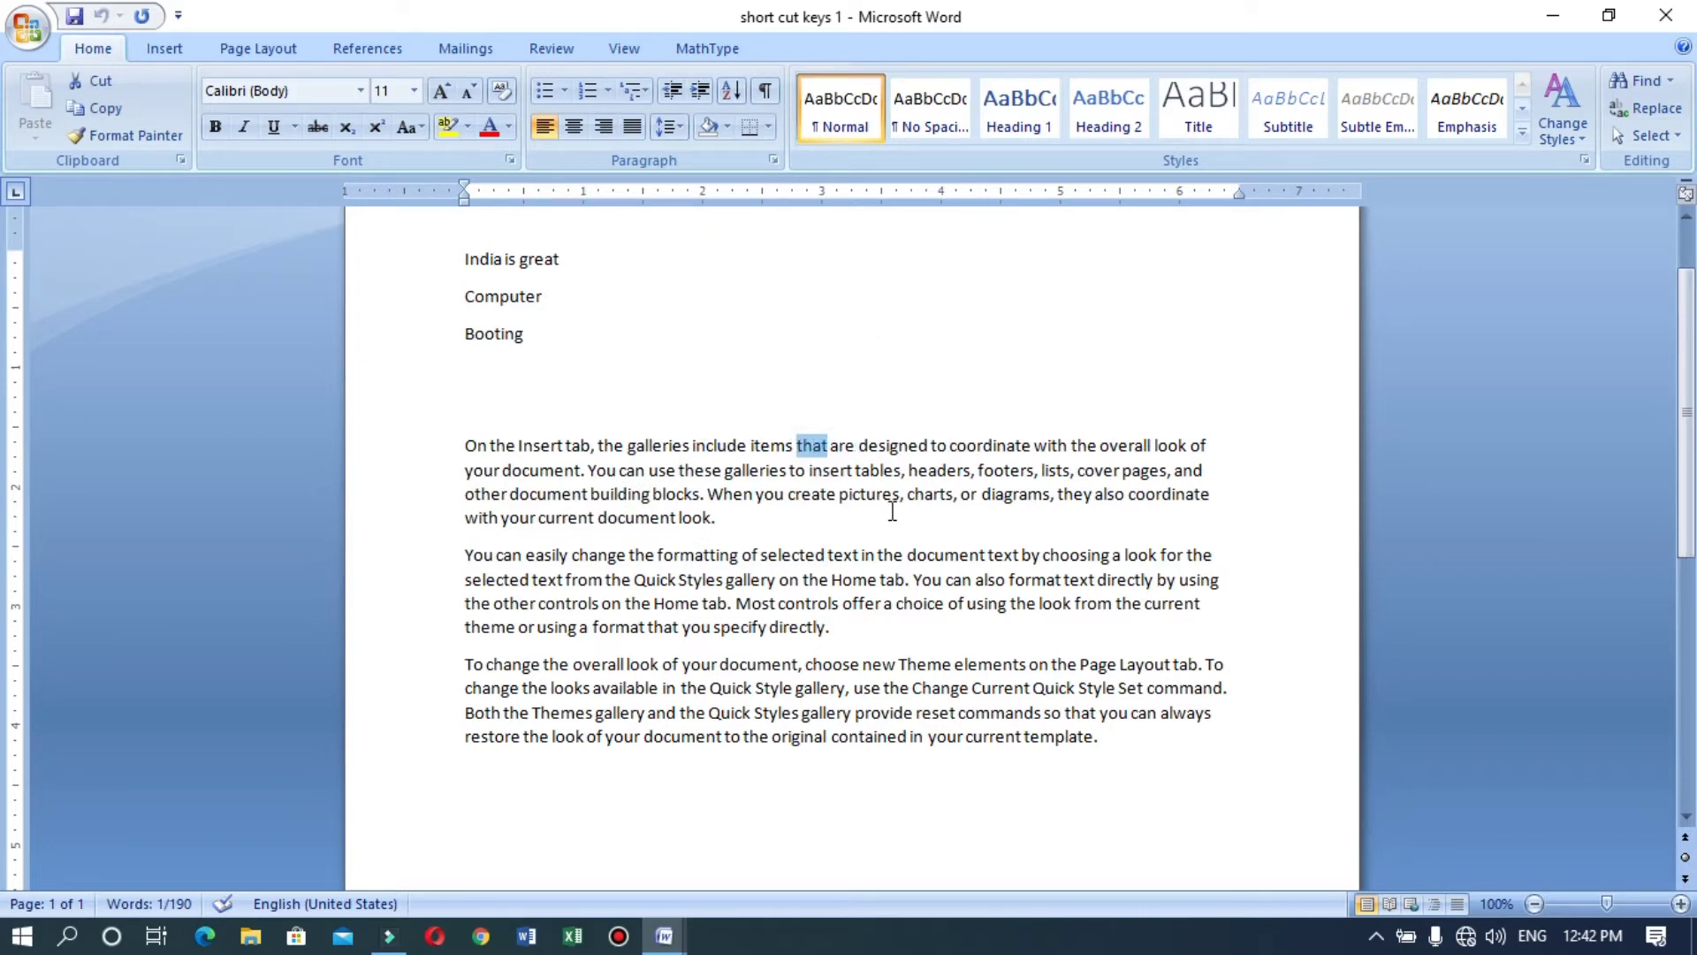
drag(905, 559, 828, 557)
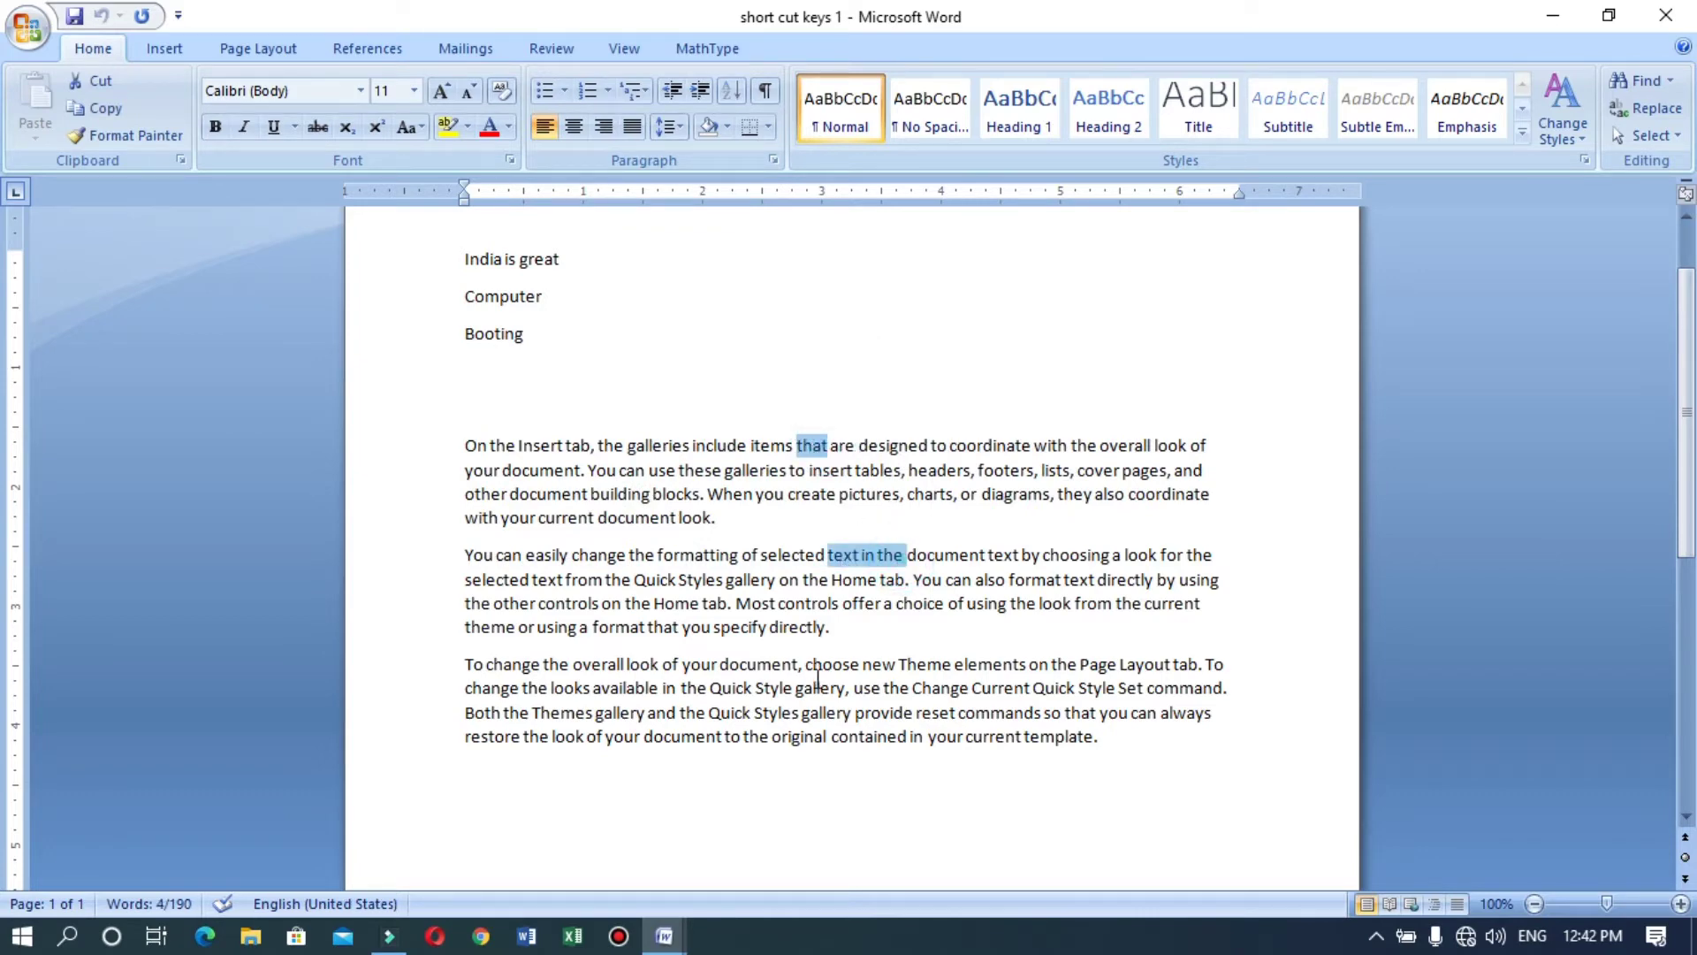
drag(719, 664, 844, 688)
drag(1077, 738, 1040, 738)
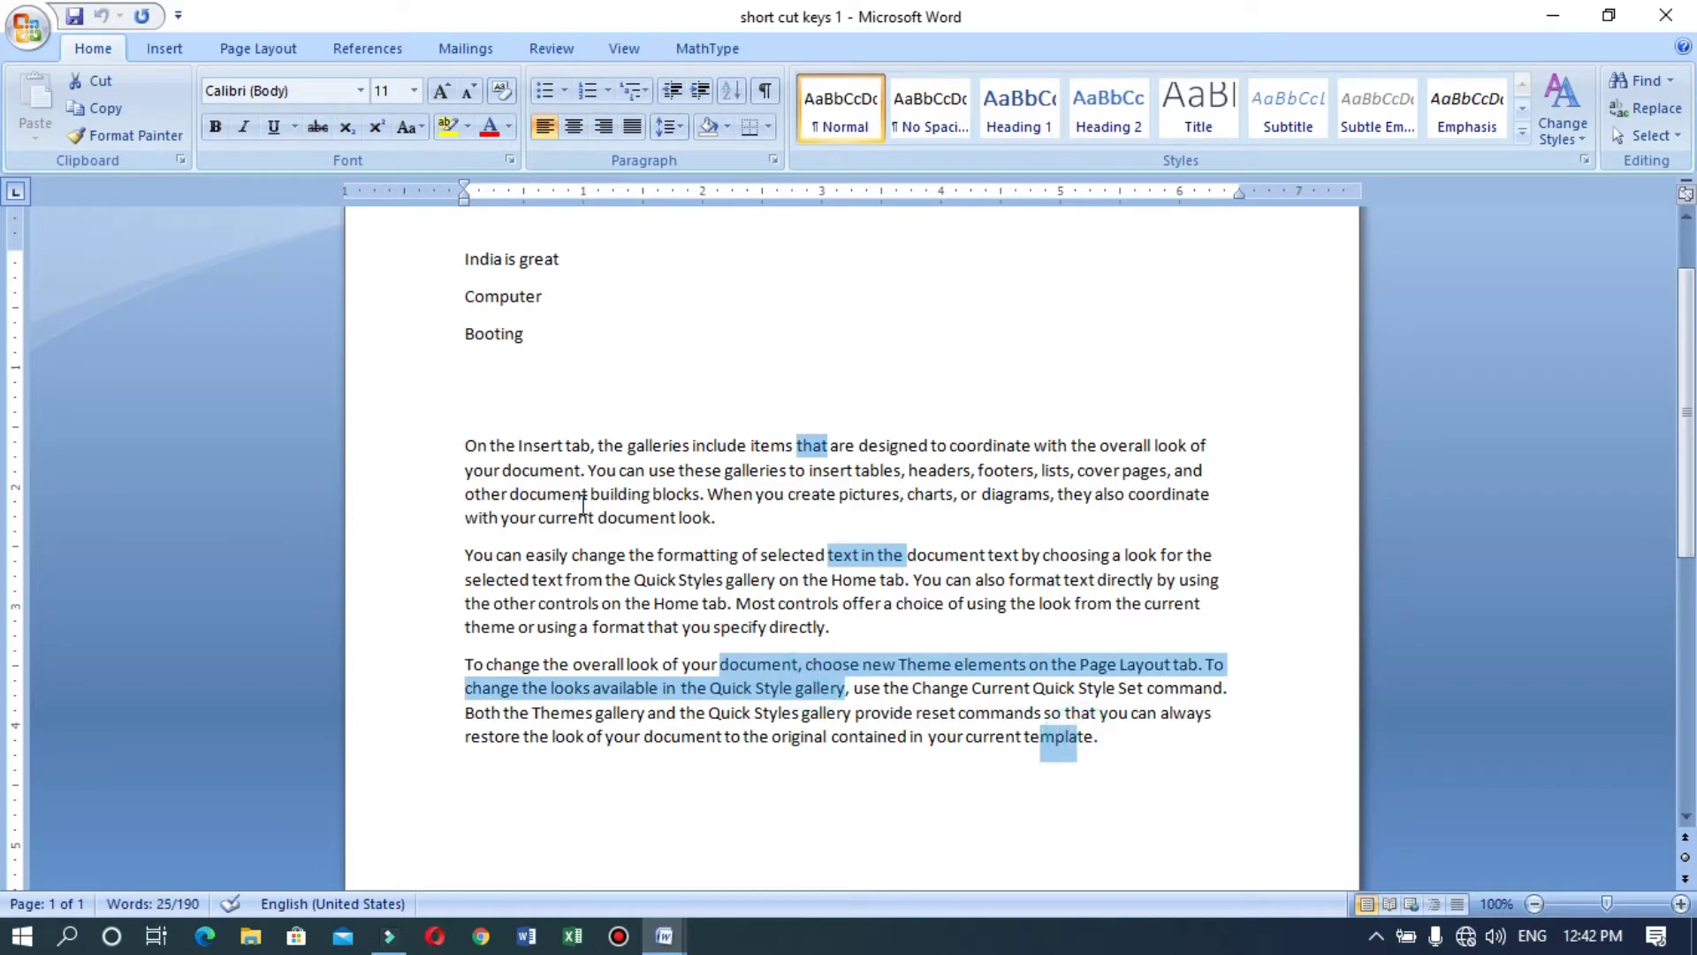
drag(583, 495, 546, 495)
drag(1166, 470, 1077, 471)
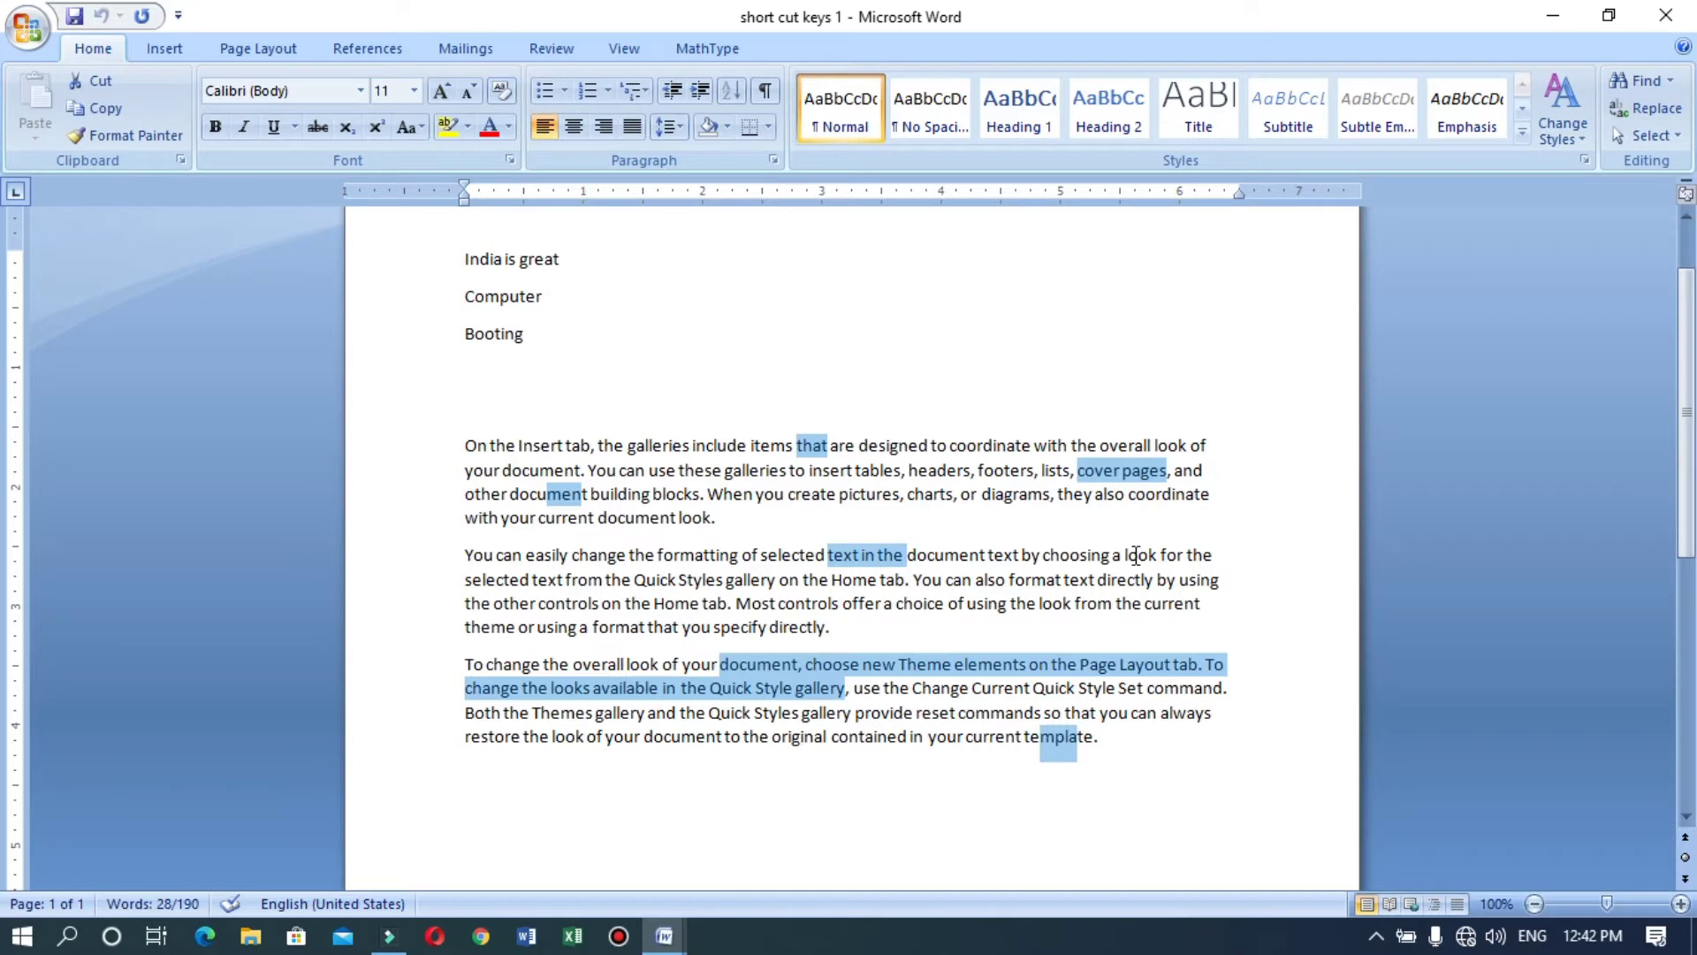
drag(739, 464, 718, 464)
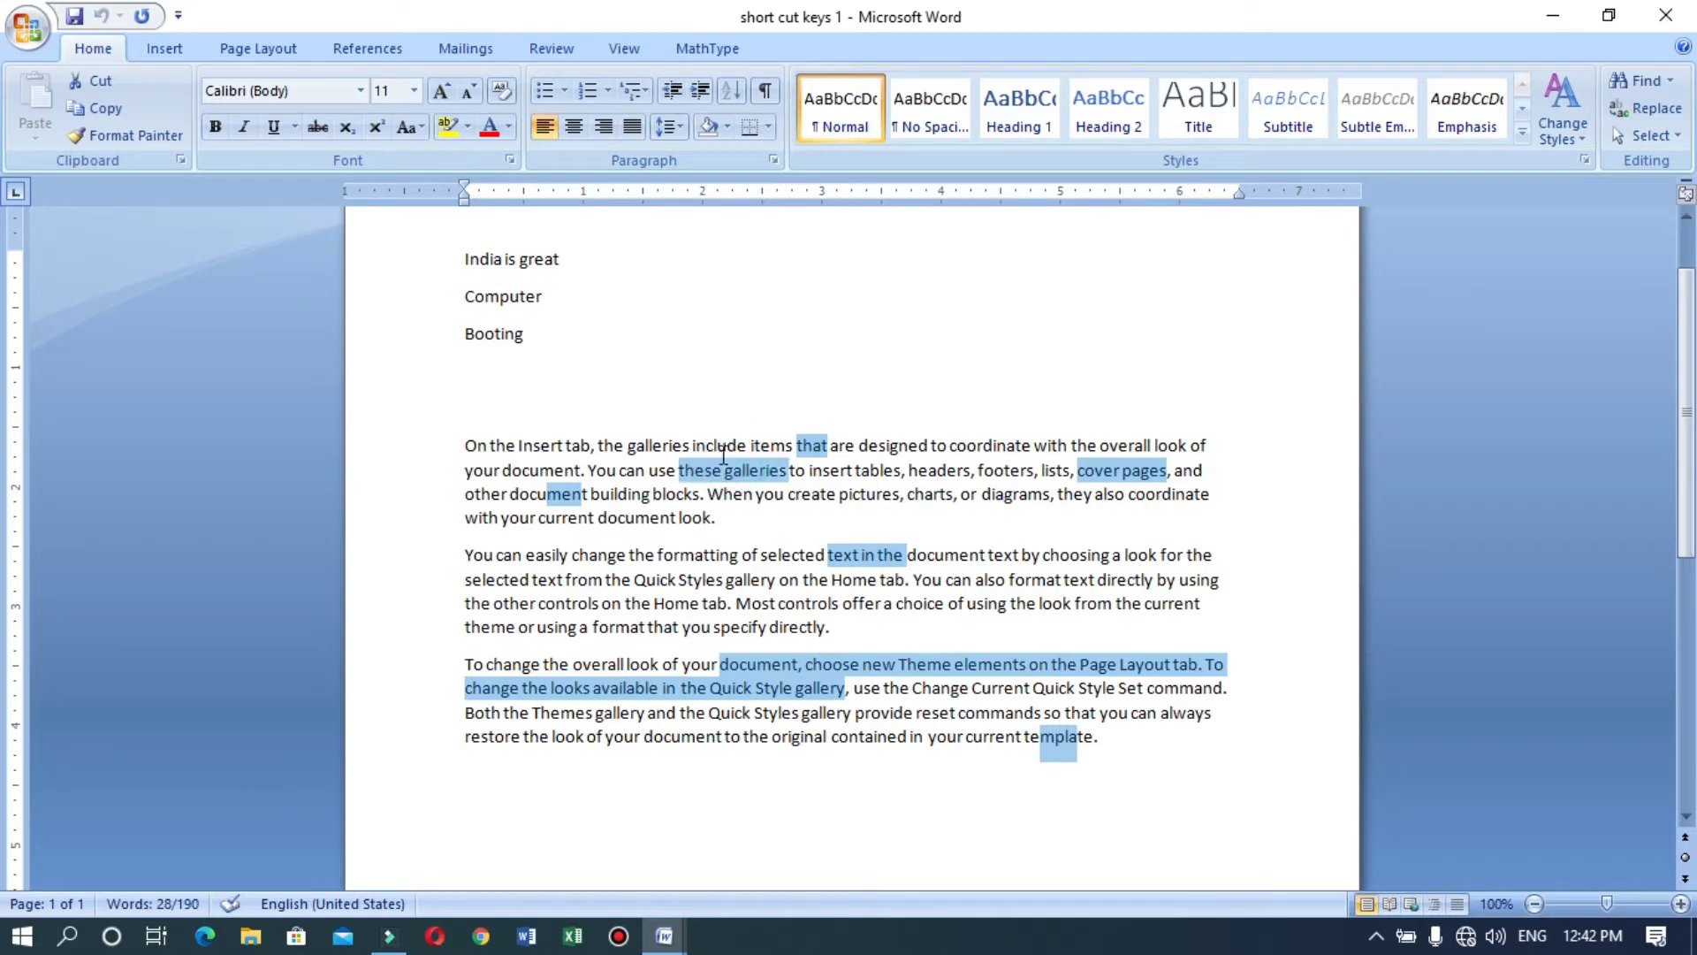
drag(1114, 579, 1077, 581)
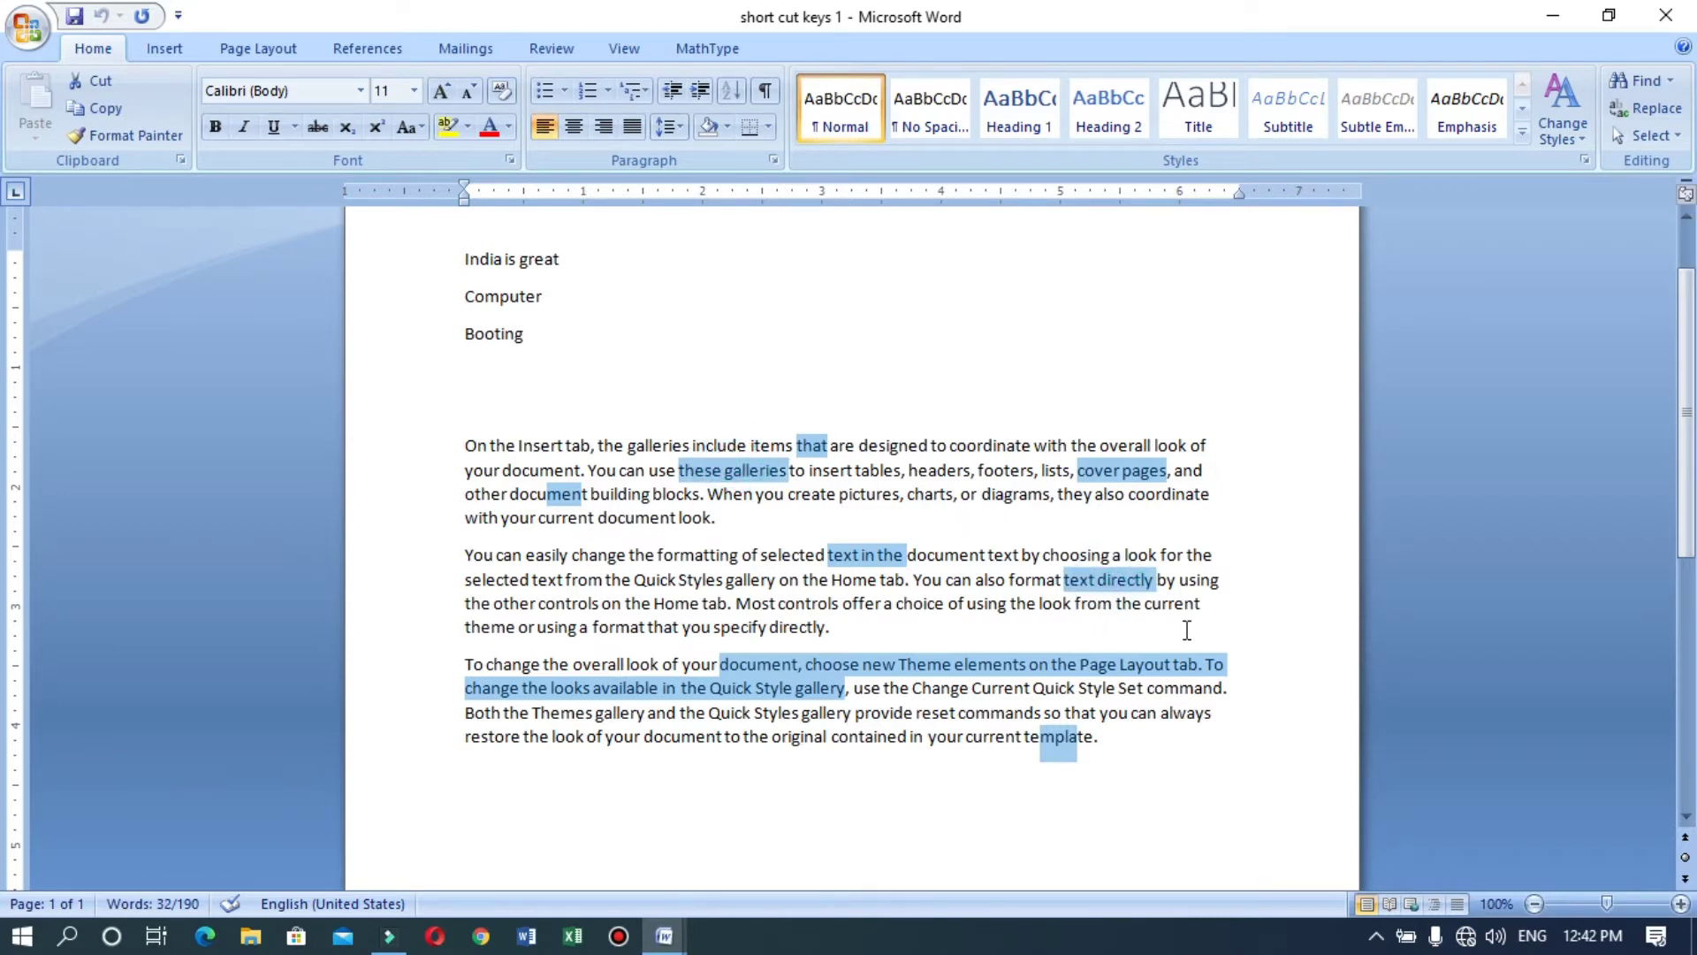
key(ctrl+shift+period)
key(ctrl+shift+period)
key(ctrl+shift+period)
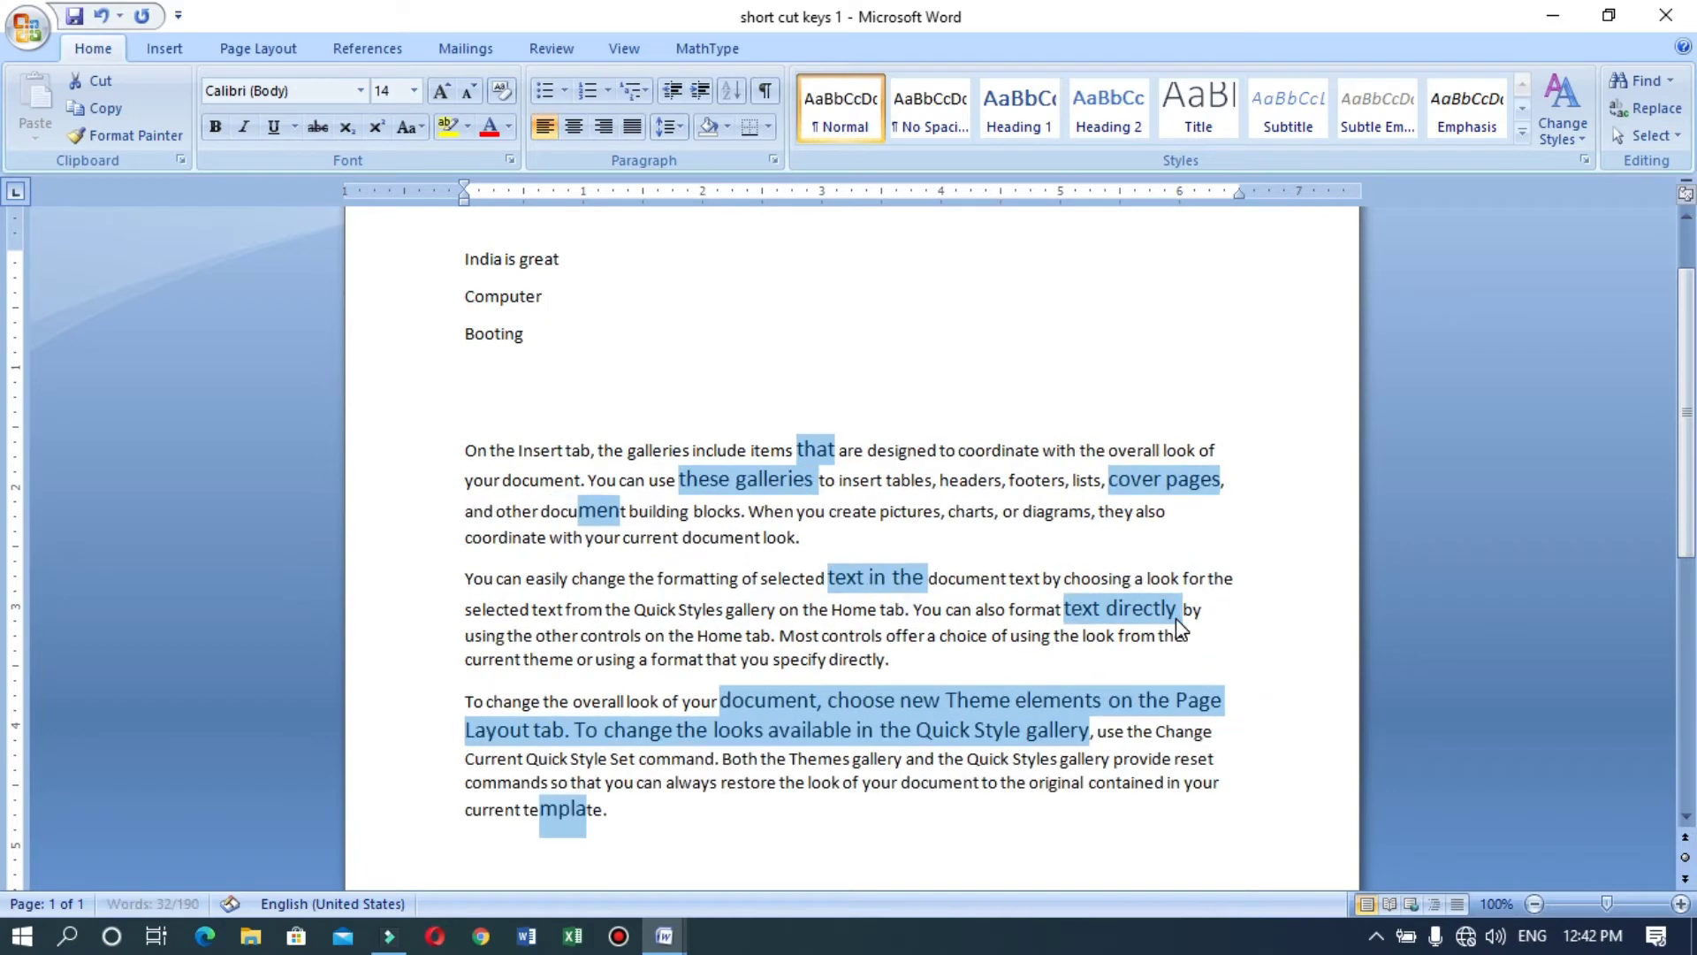
key(ctrl+shift+period)
key(ctrl+shift+period)
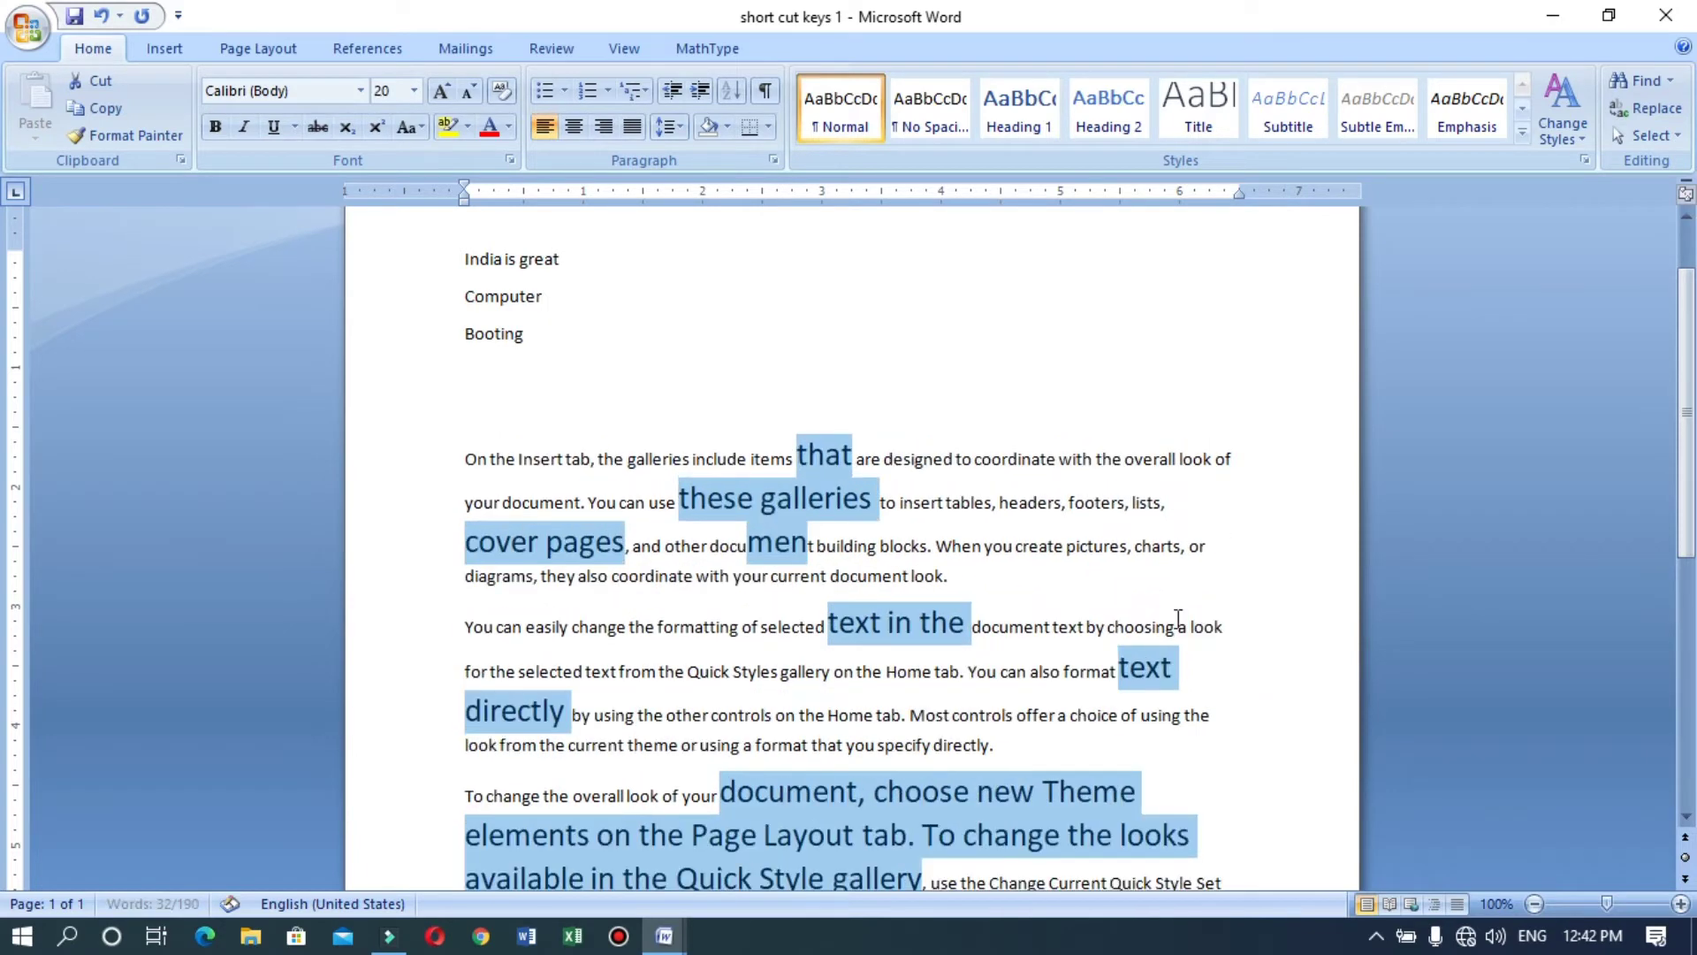
Step: Underline the selected text fragments, remove the underline again, and reduce their font size to 12
key(ctrl+u)
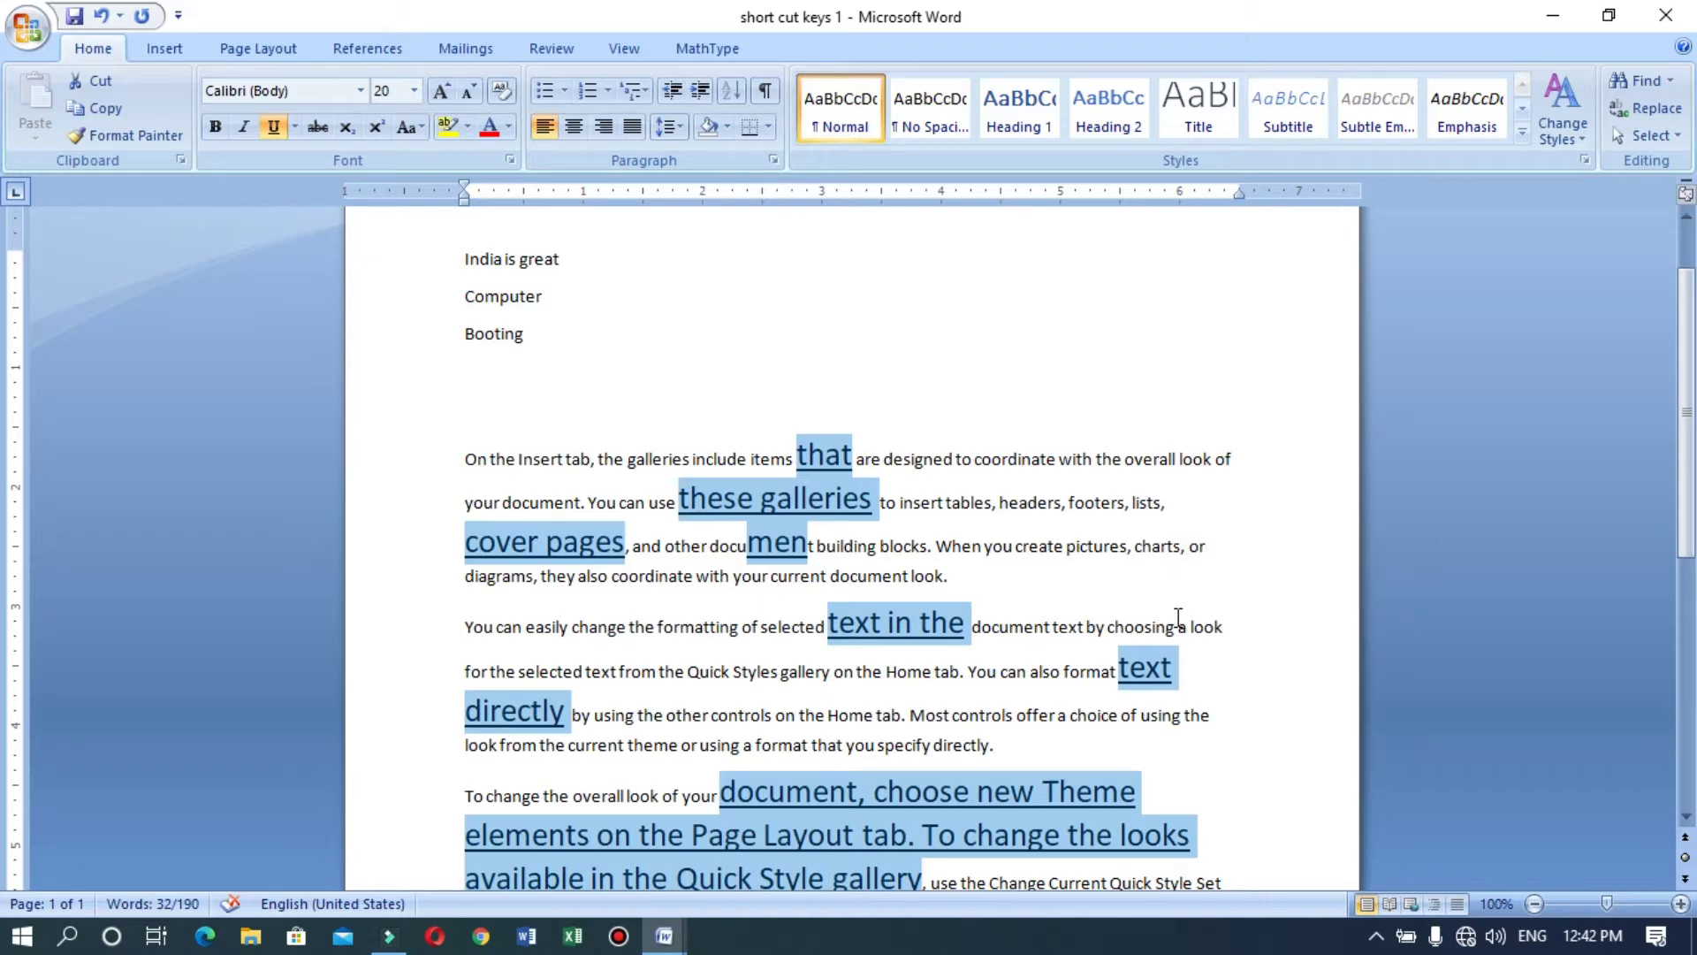
key(ctrl+u)
key(ctrl+shift+comma)
key(ctrl+shift+comma)
key(ctrl+shift+comma)
key(ctrl+shift+comma)
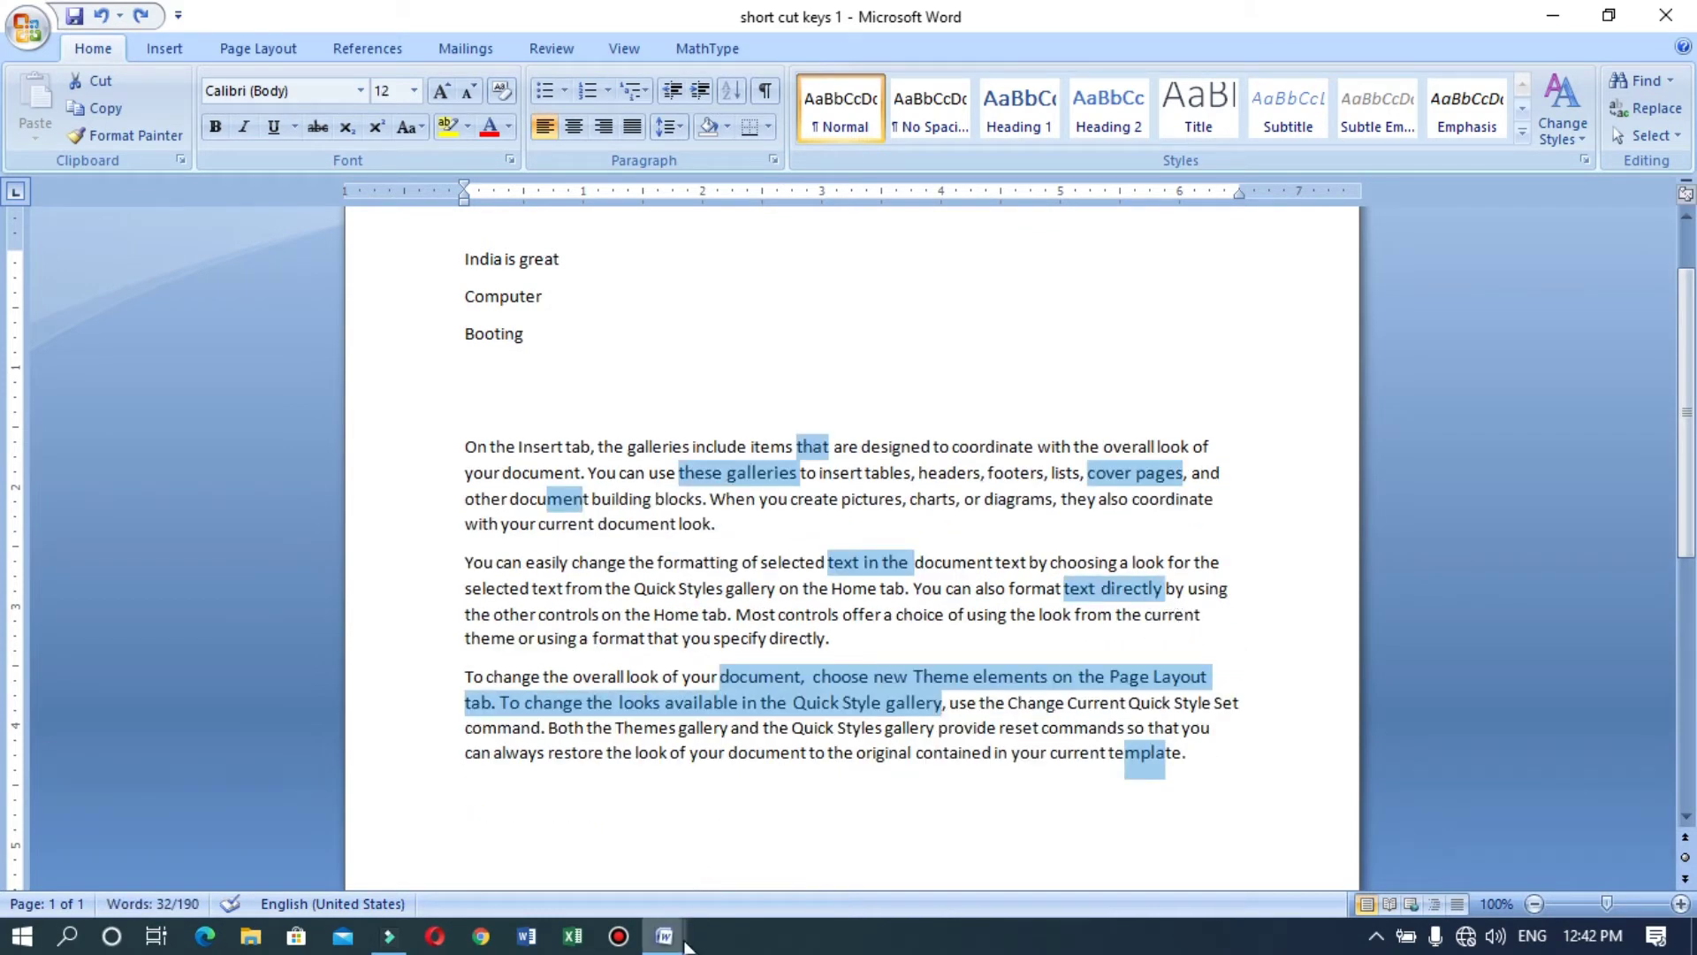
Step: Switch to "BASIC SHORT CUT KEYS4" and review the four SHIFT + arrow entries, highlighting each line and finally all four
mouse_move(664, 935)
click(455, 866)
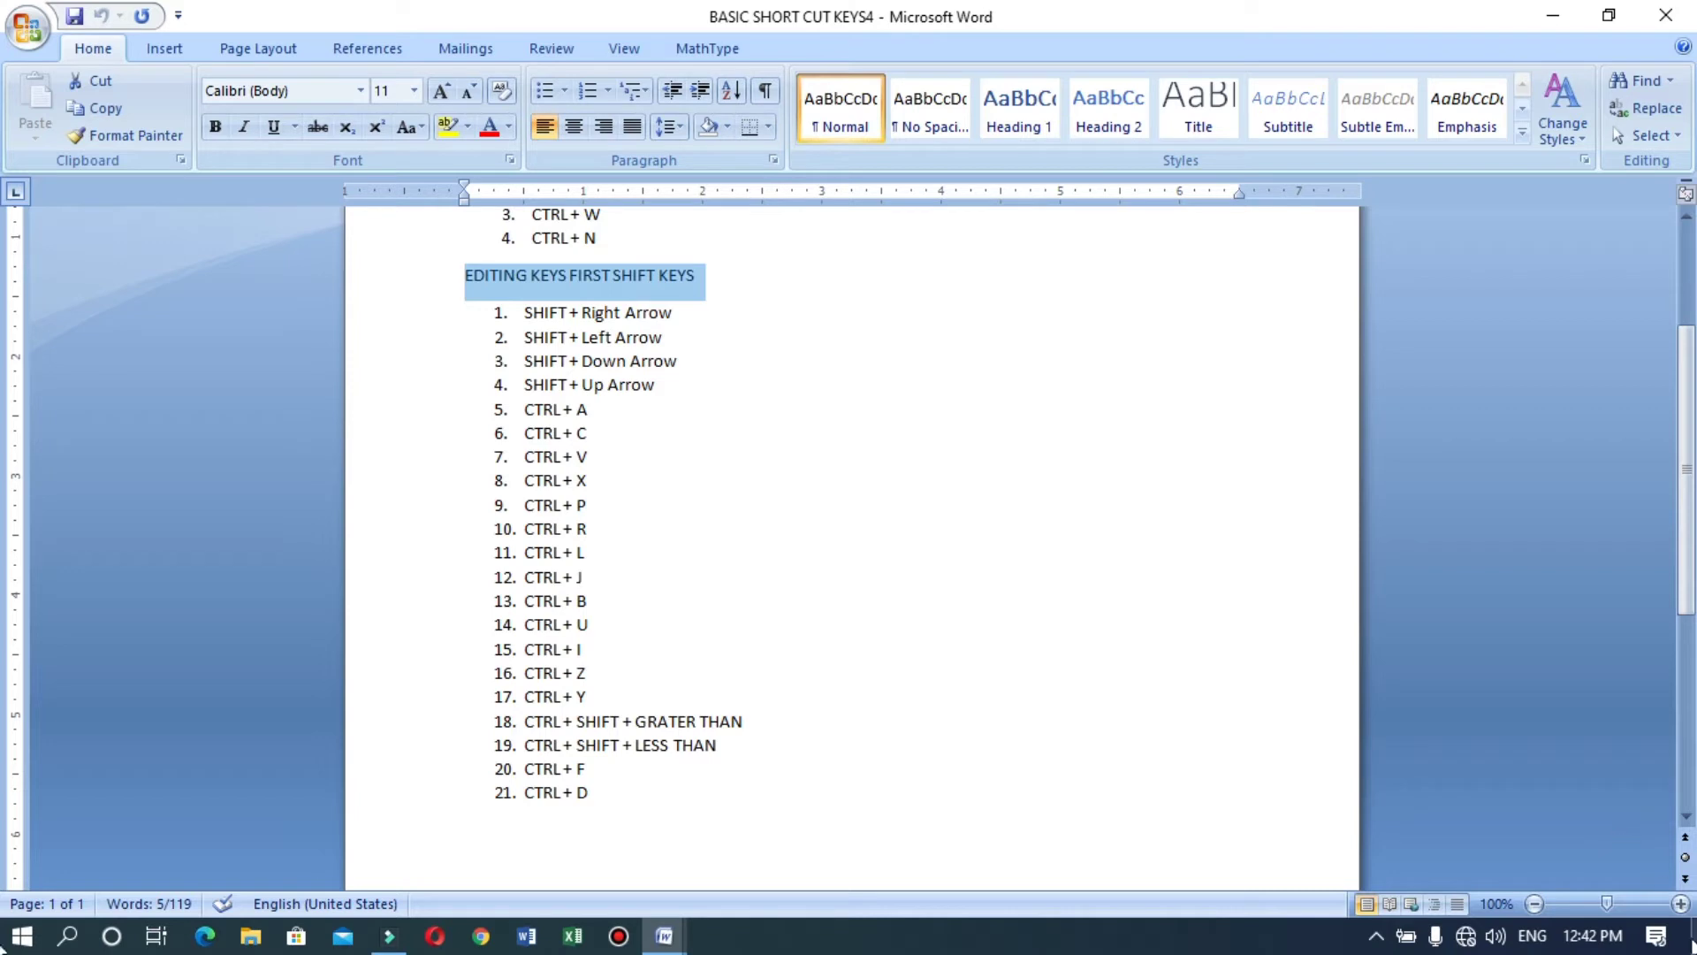
click(1680, 904)
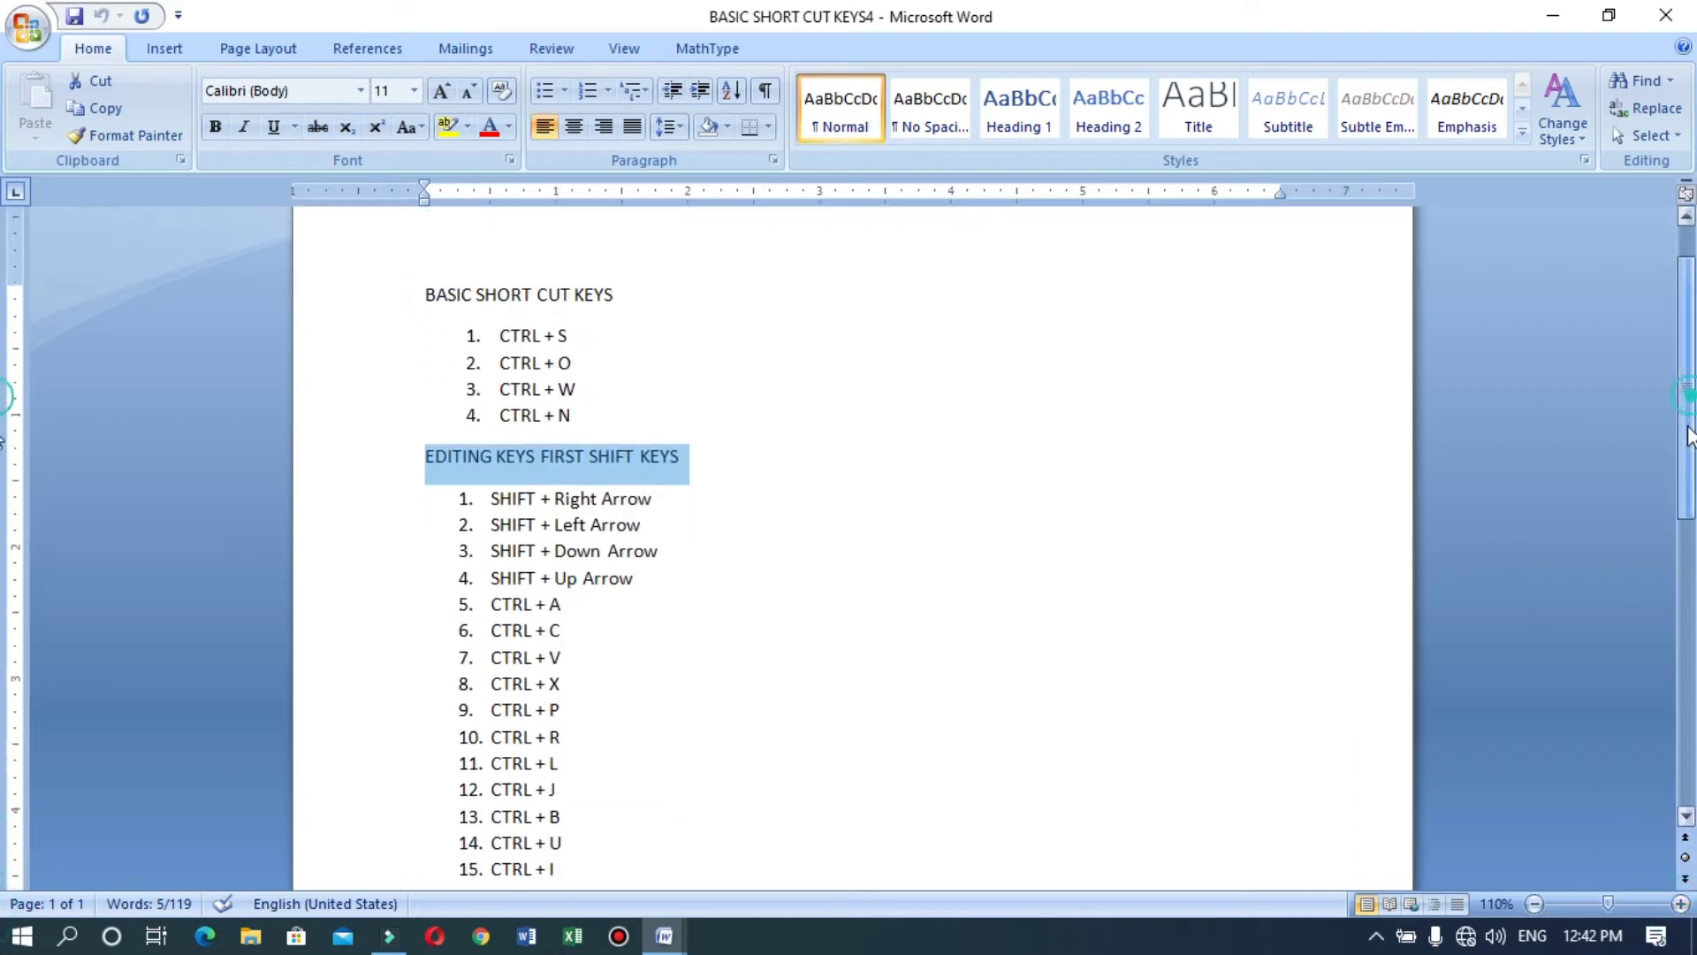
scroll(617, 256, down, 3)
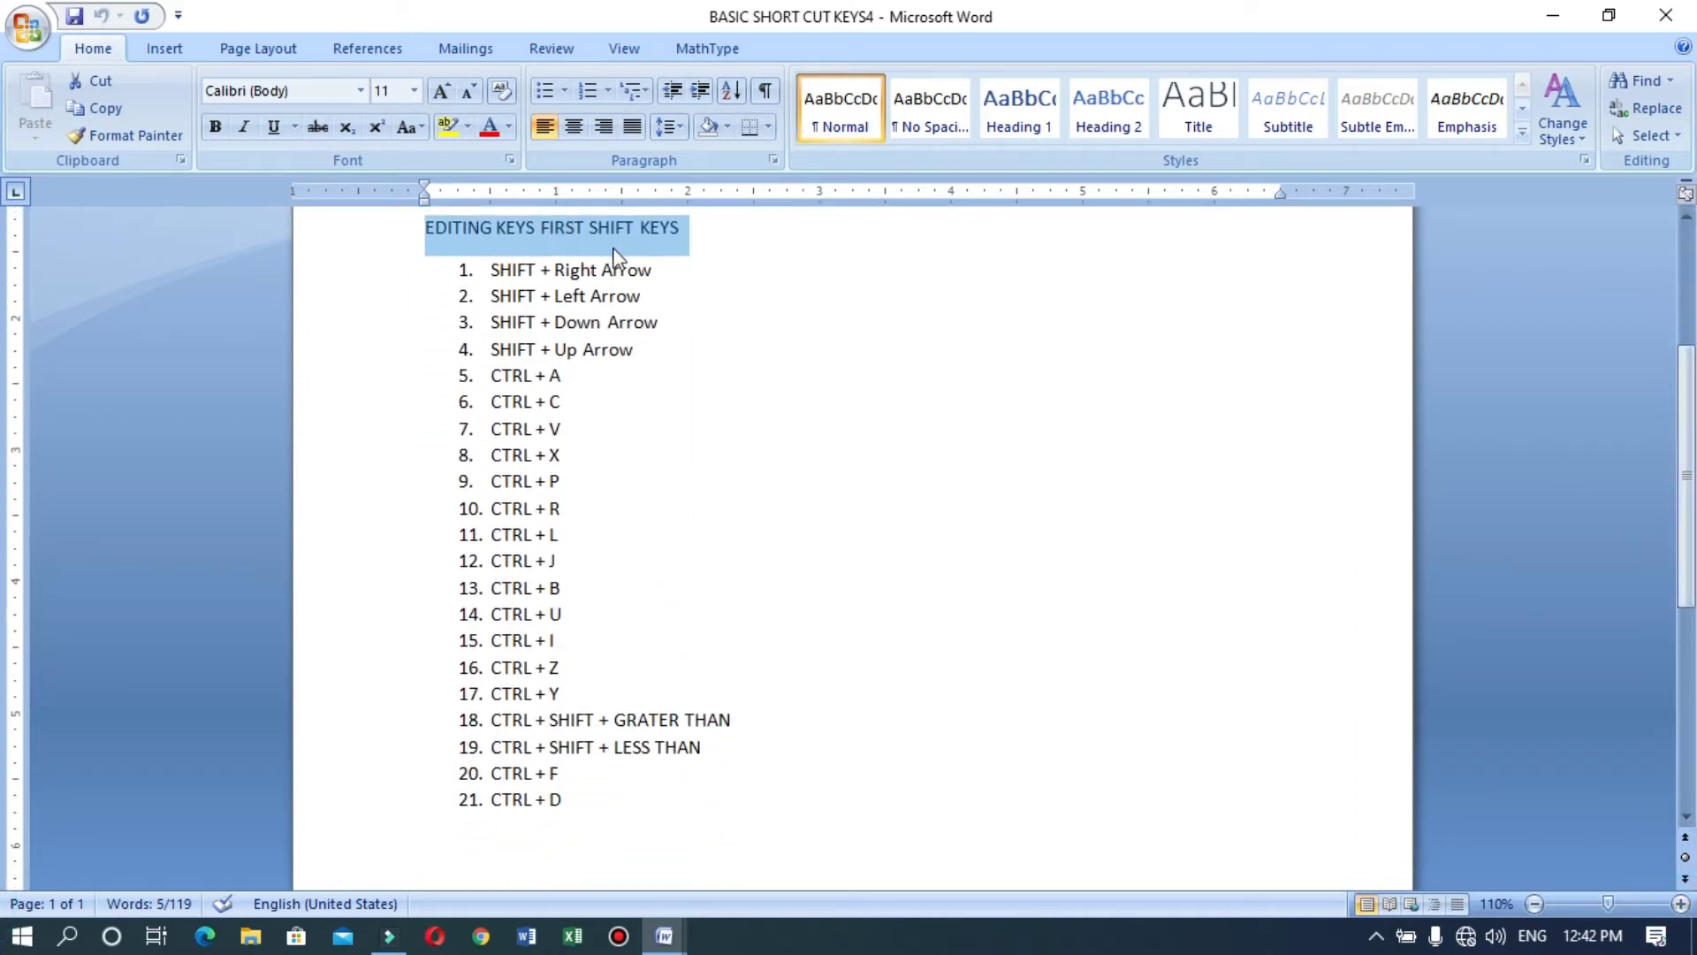
drag(661, 268, 491, 270)
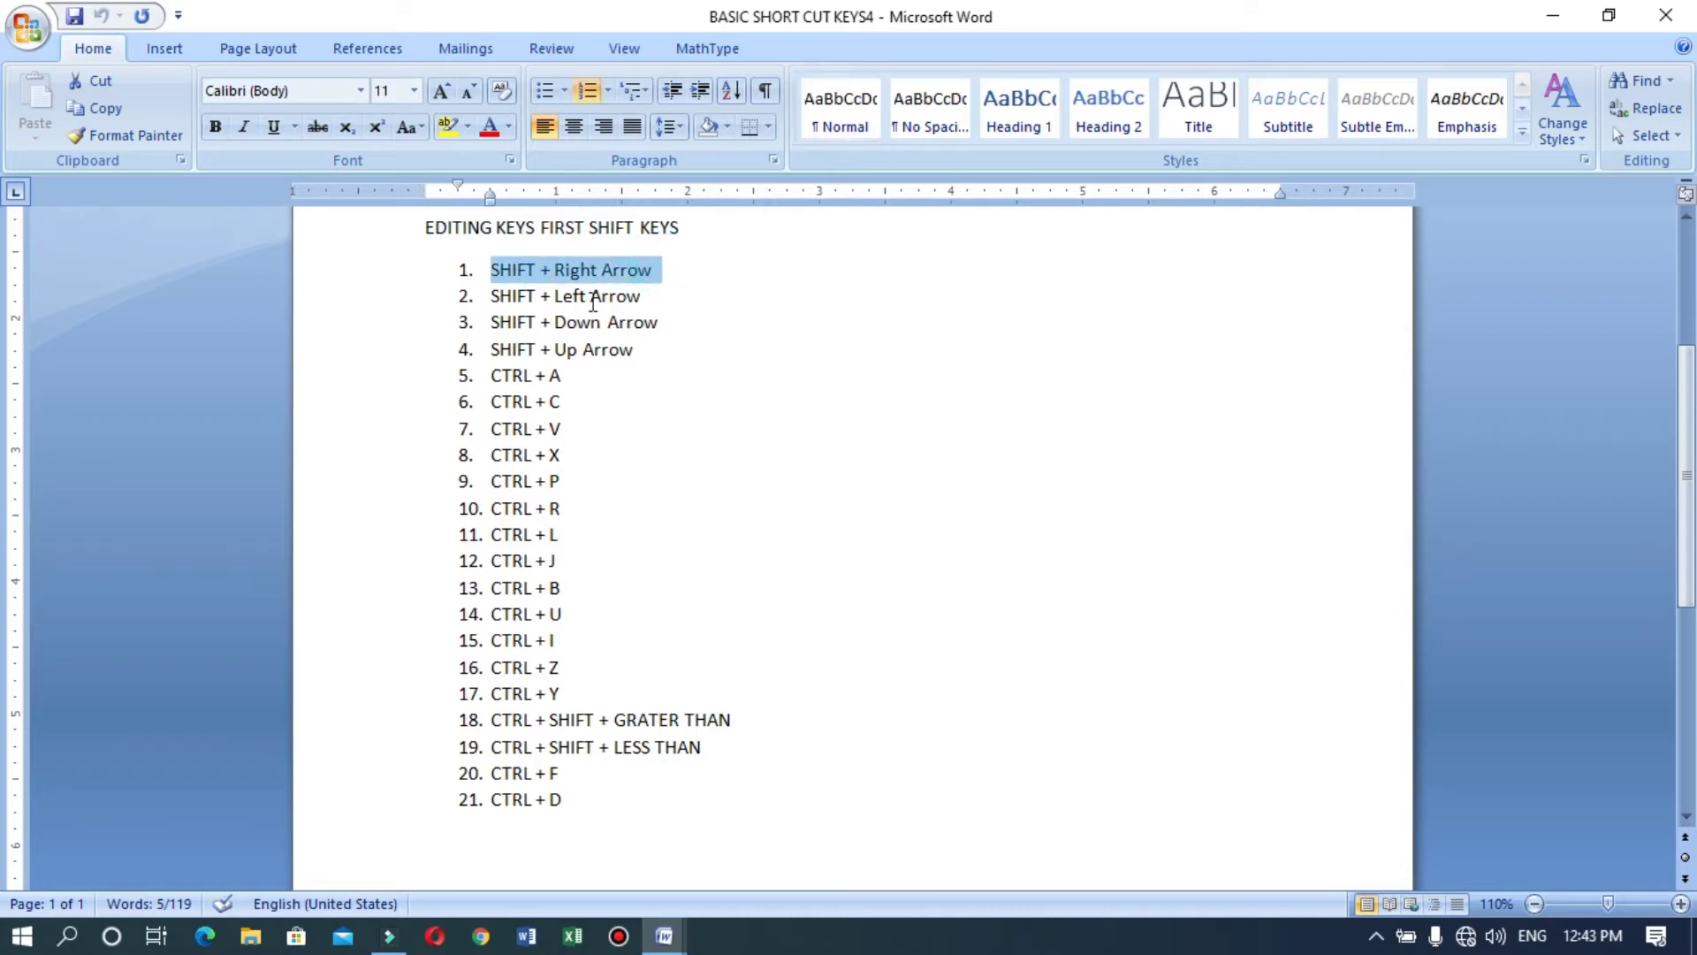
drag(662, 295, 492, 296)
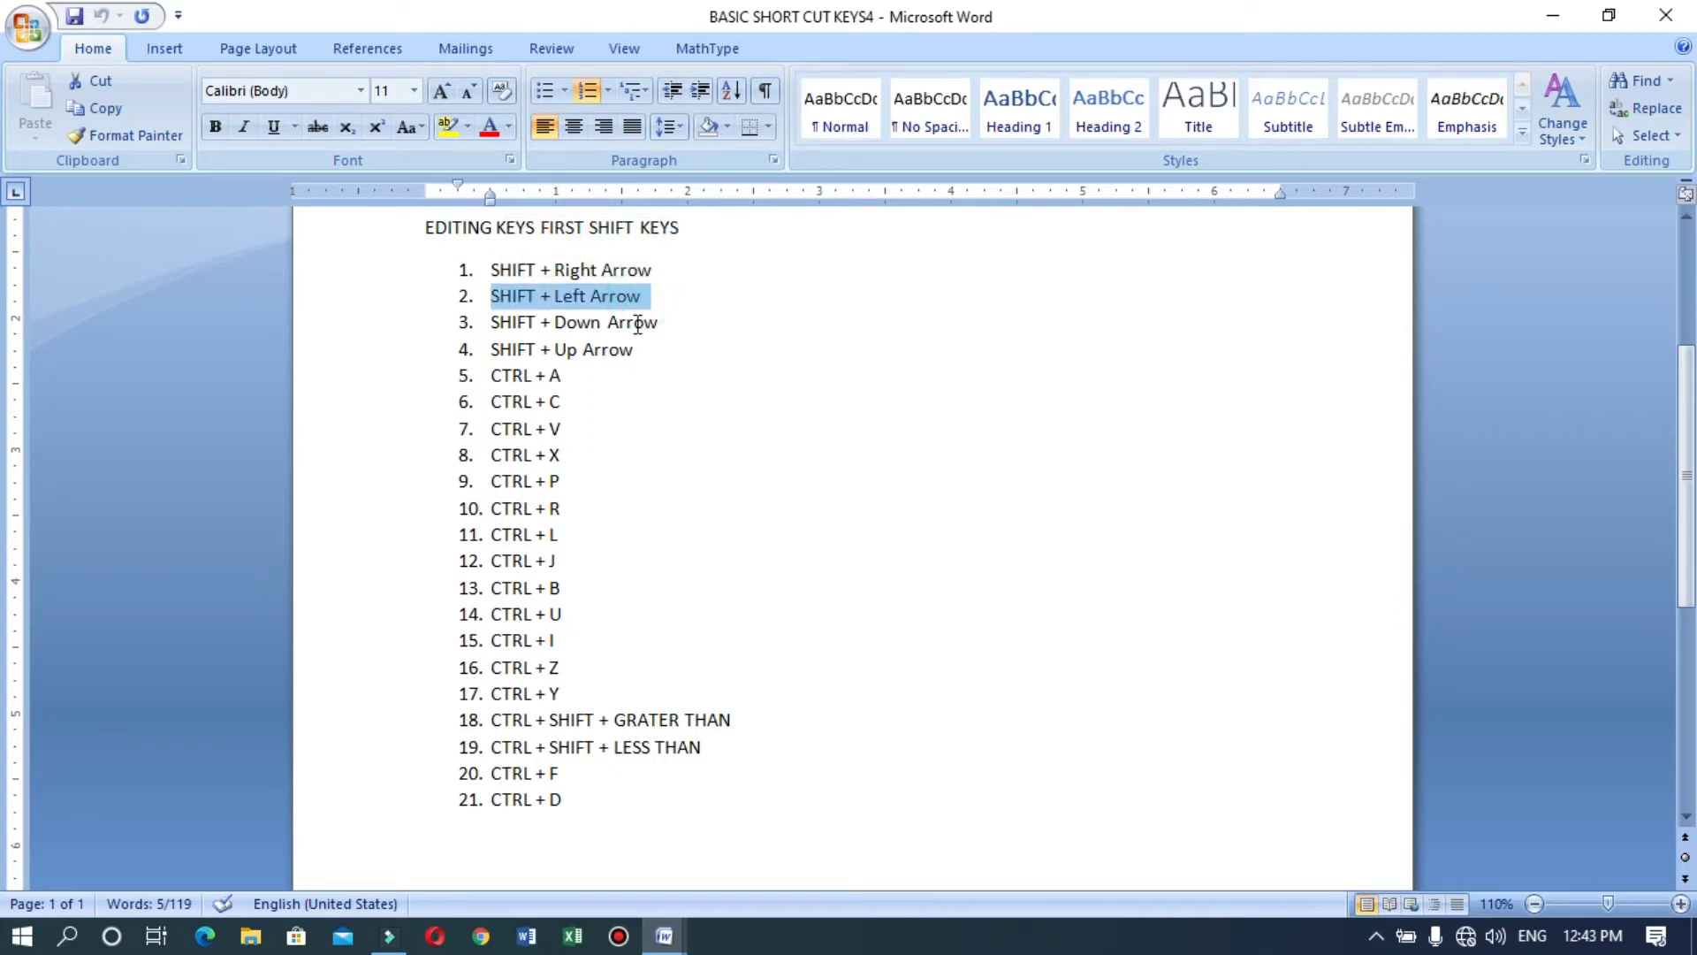
drag(661, 323, 492, 321)
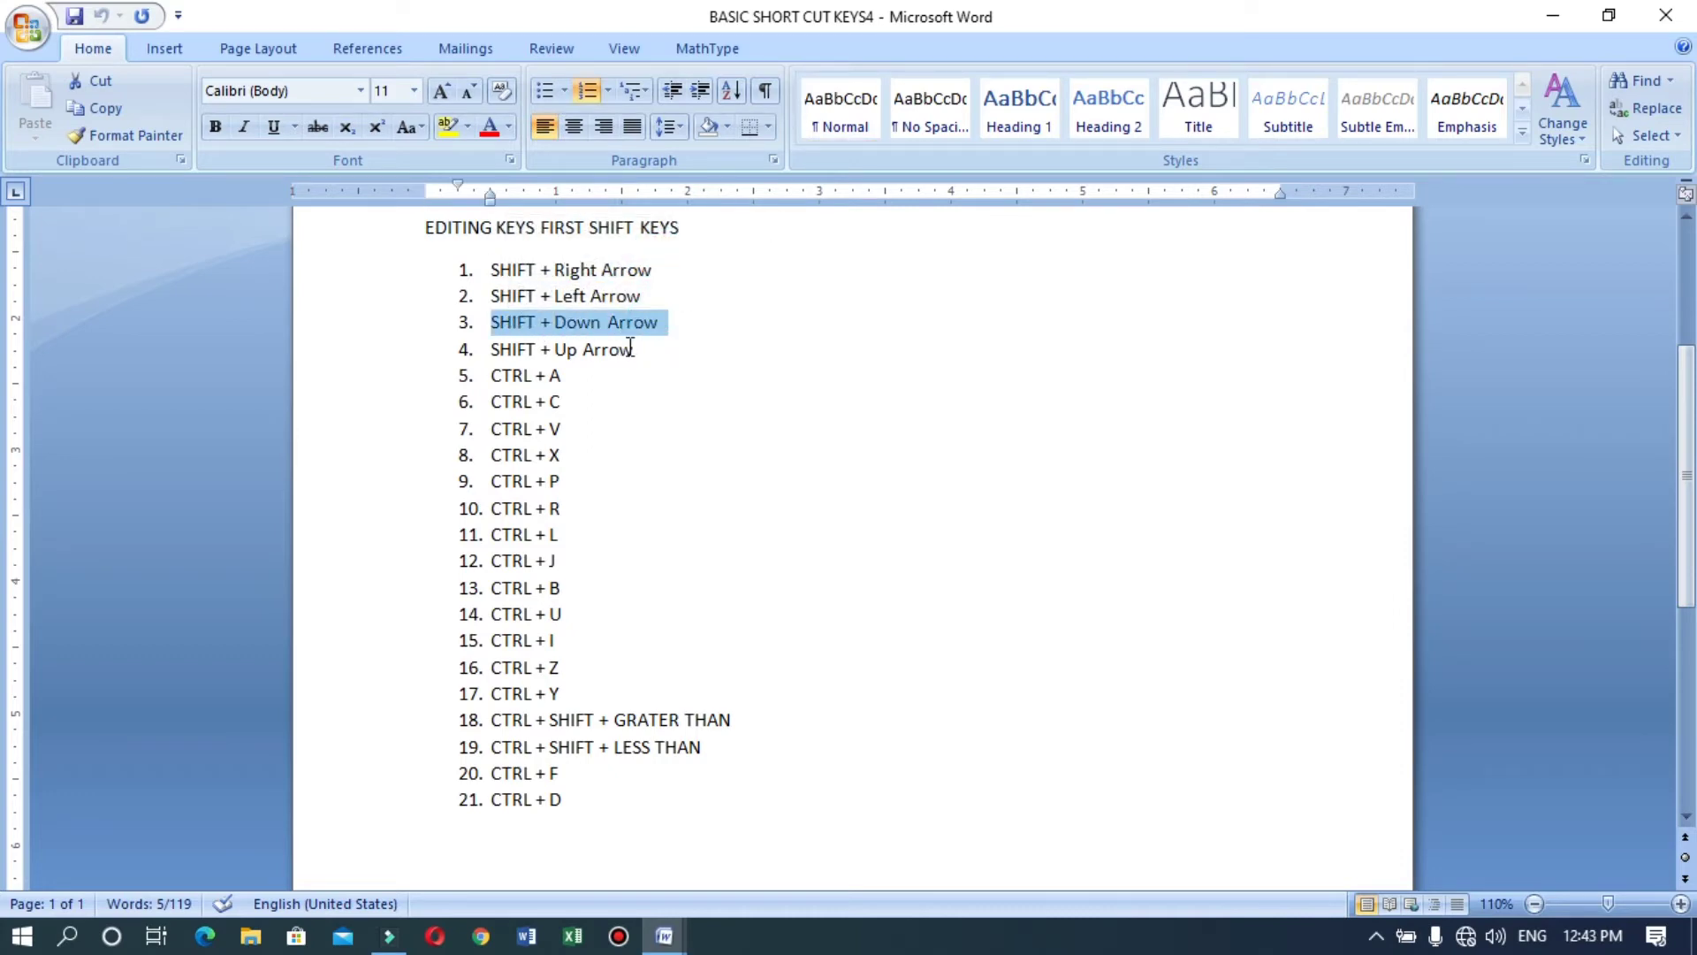
drag(636, 352, 492, 269)
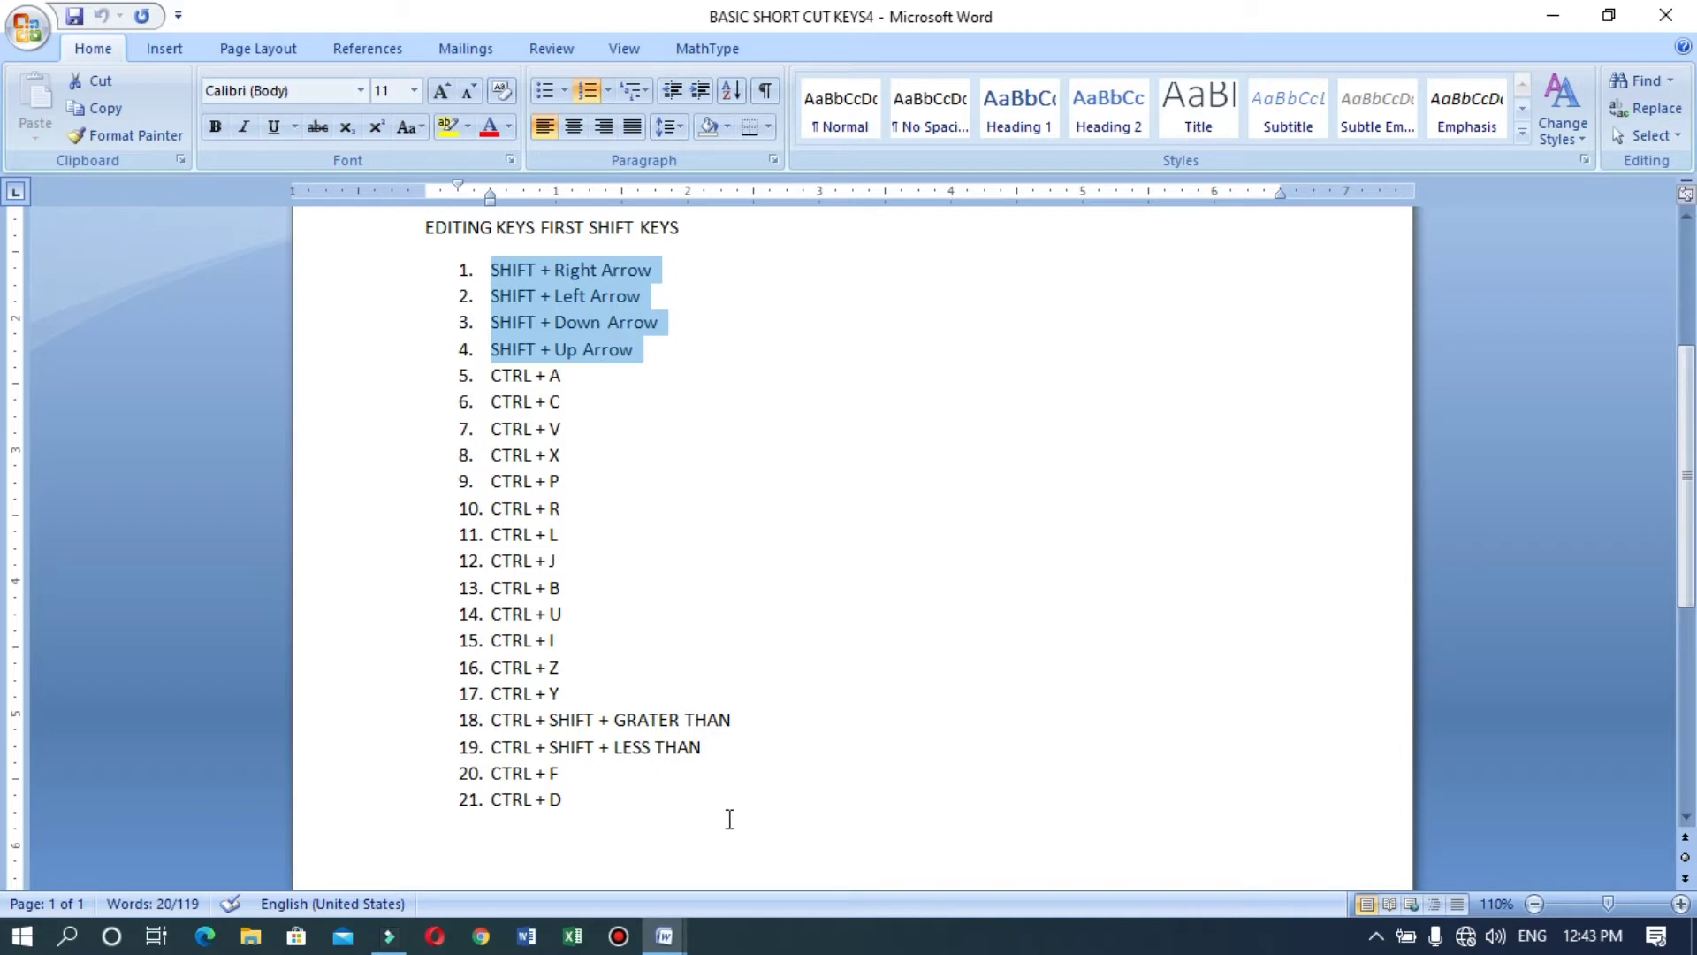
Step: Return to "short cut keys 1" and select "the g" and "cture" together in the first body paragraph, clearing the selection
mouse_move(679, 942)
click(935, 829)
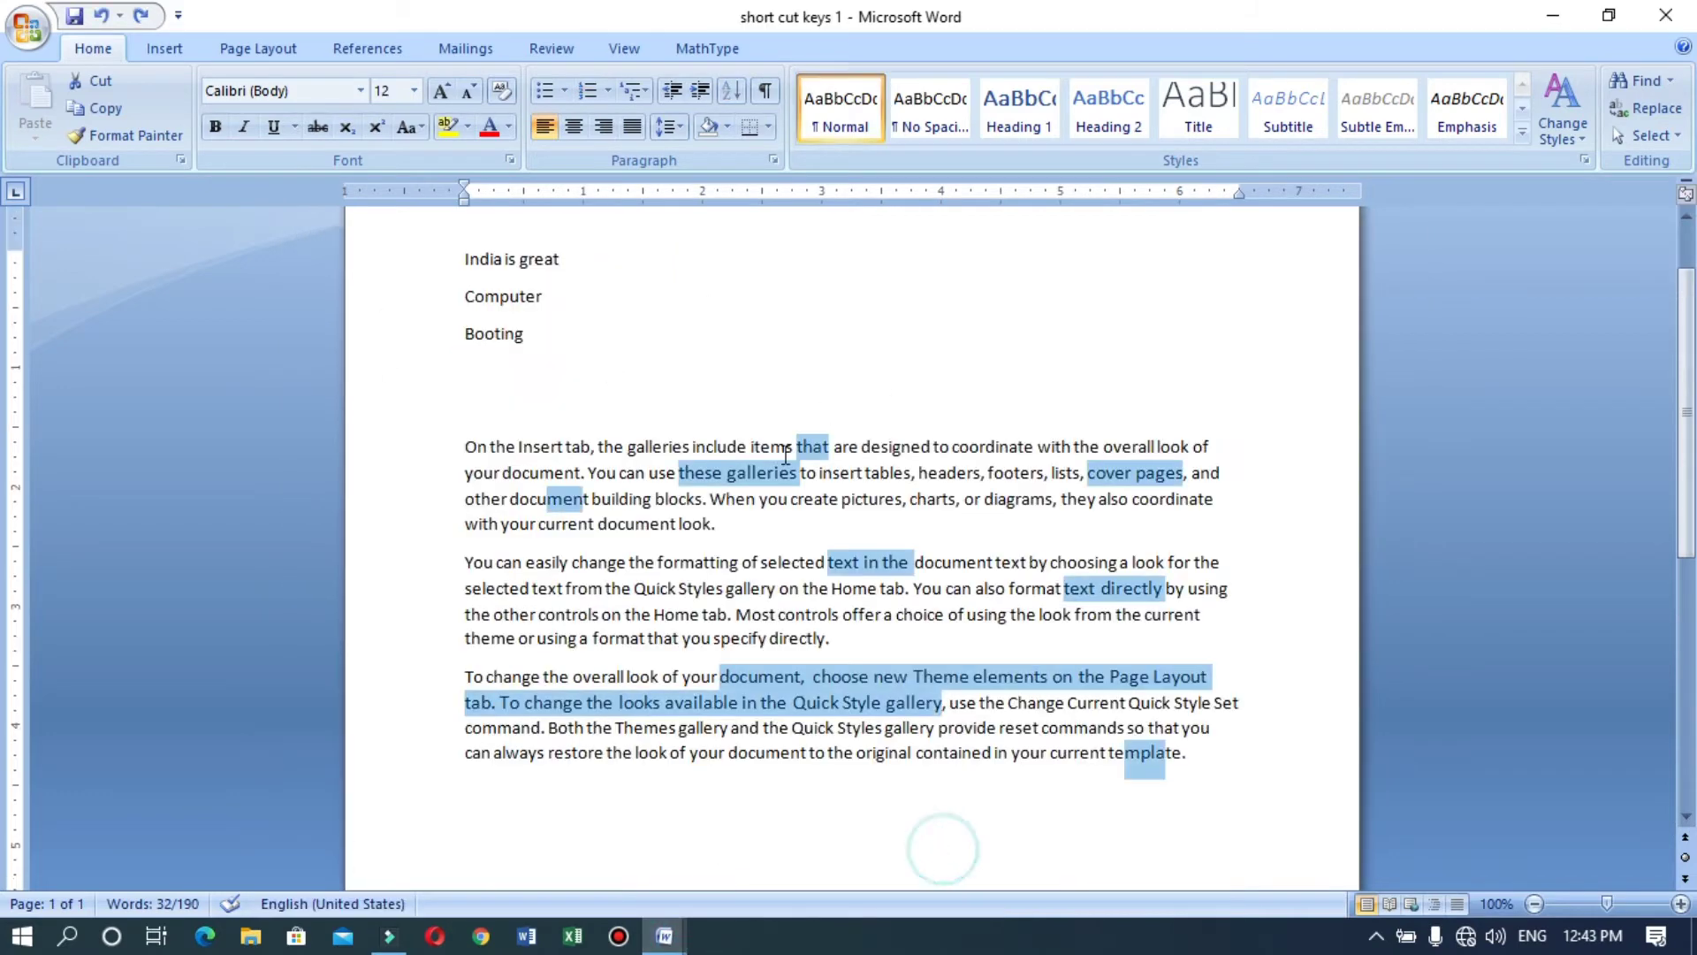
shift+click(945, 436)
click(782, 501)
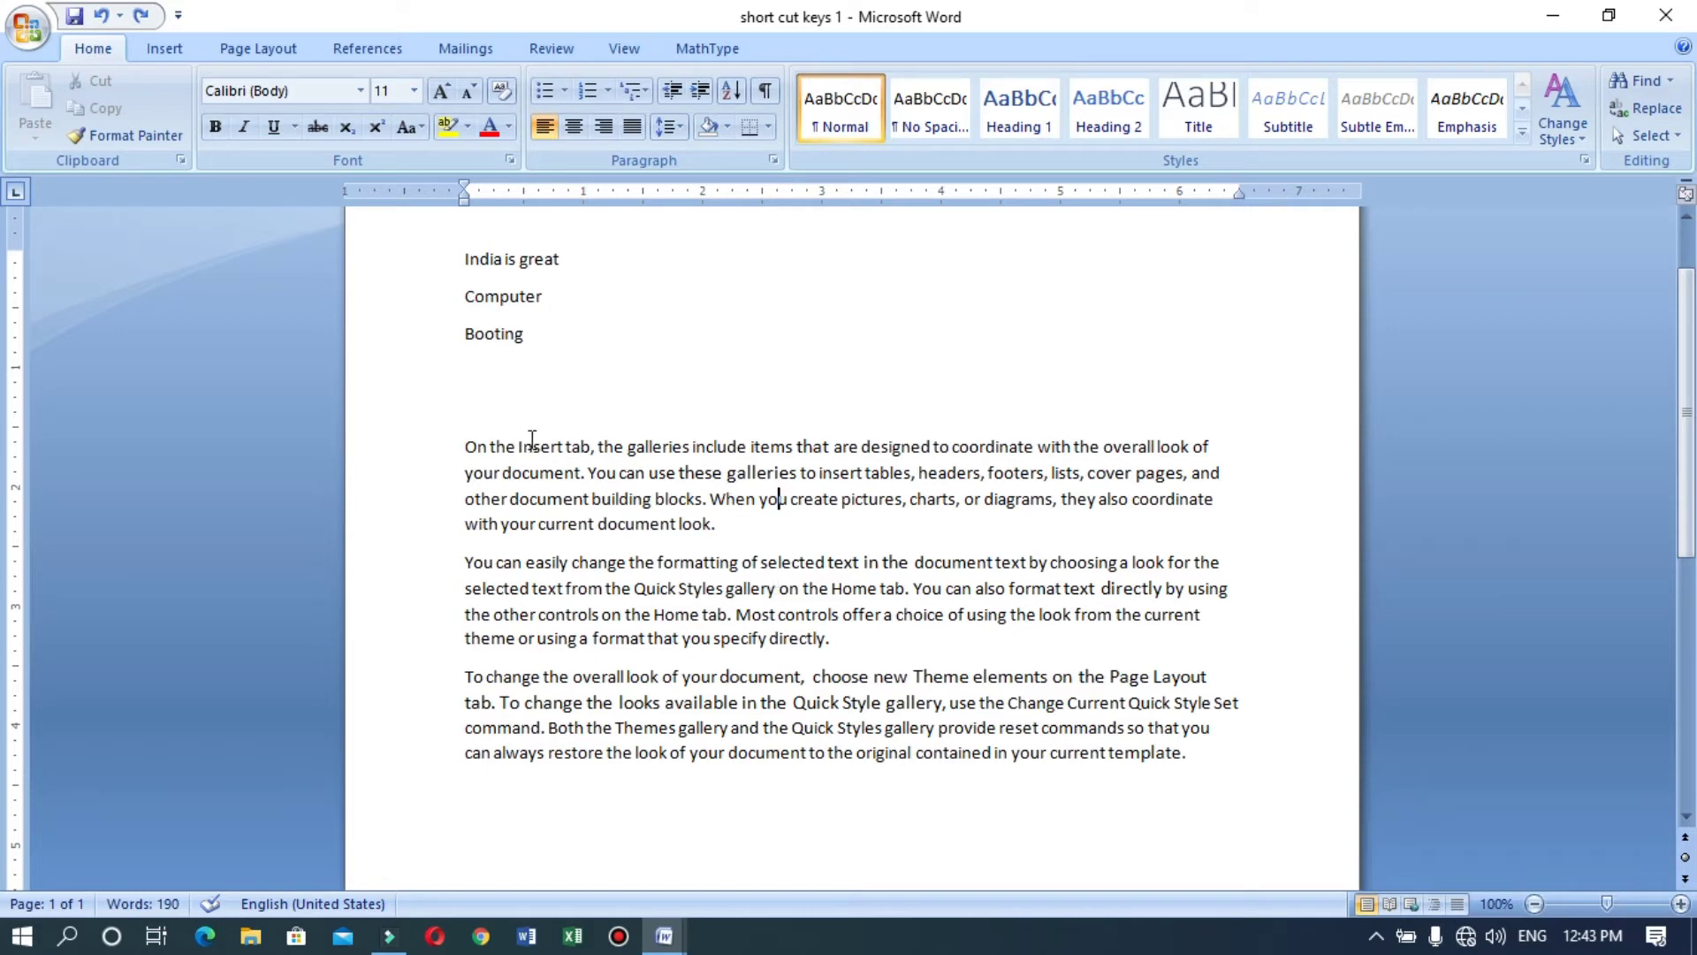
drag(599, 447, 636, 448)
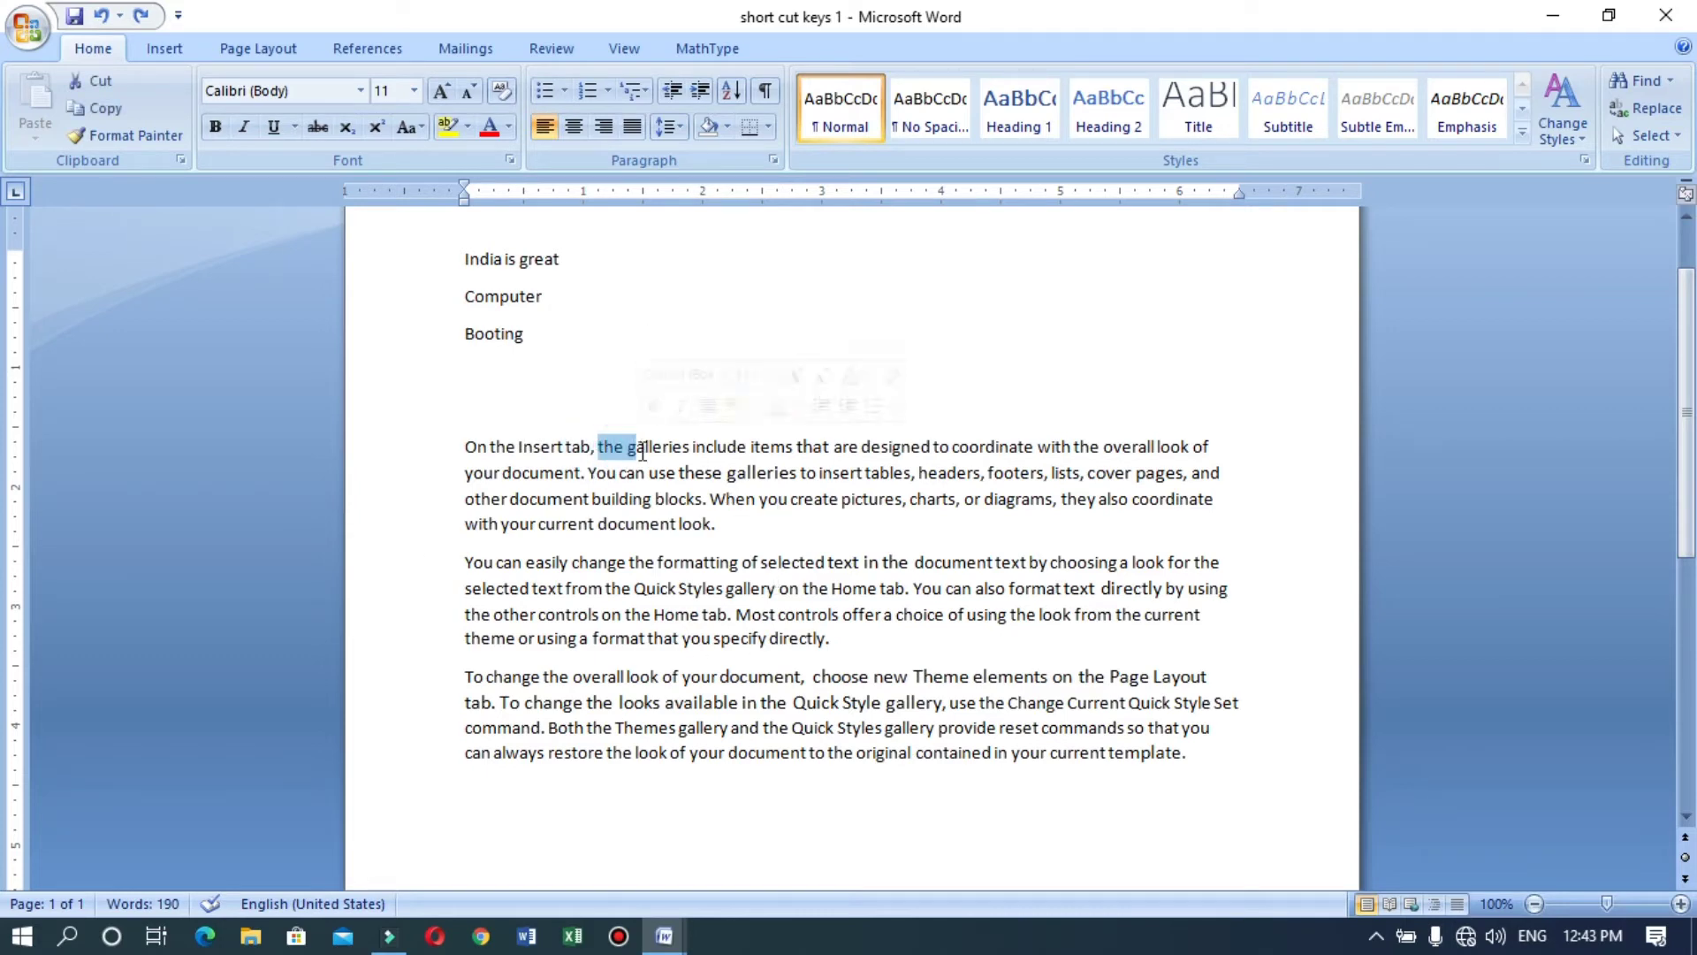
drag(854, 498, 895, 499)
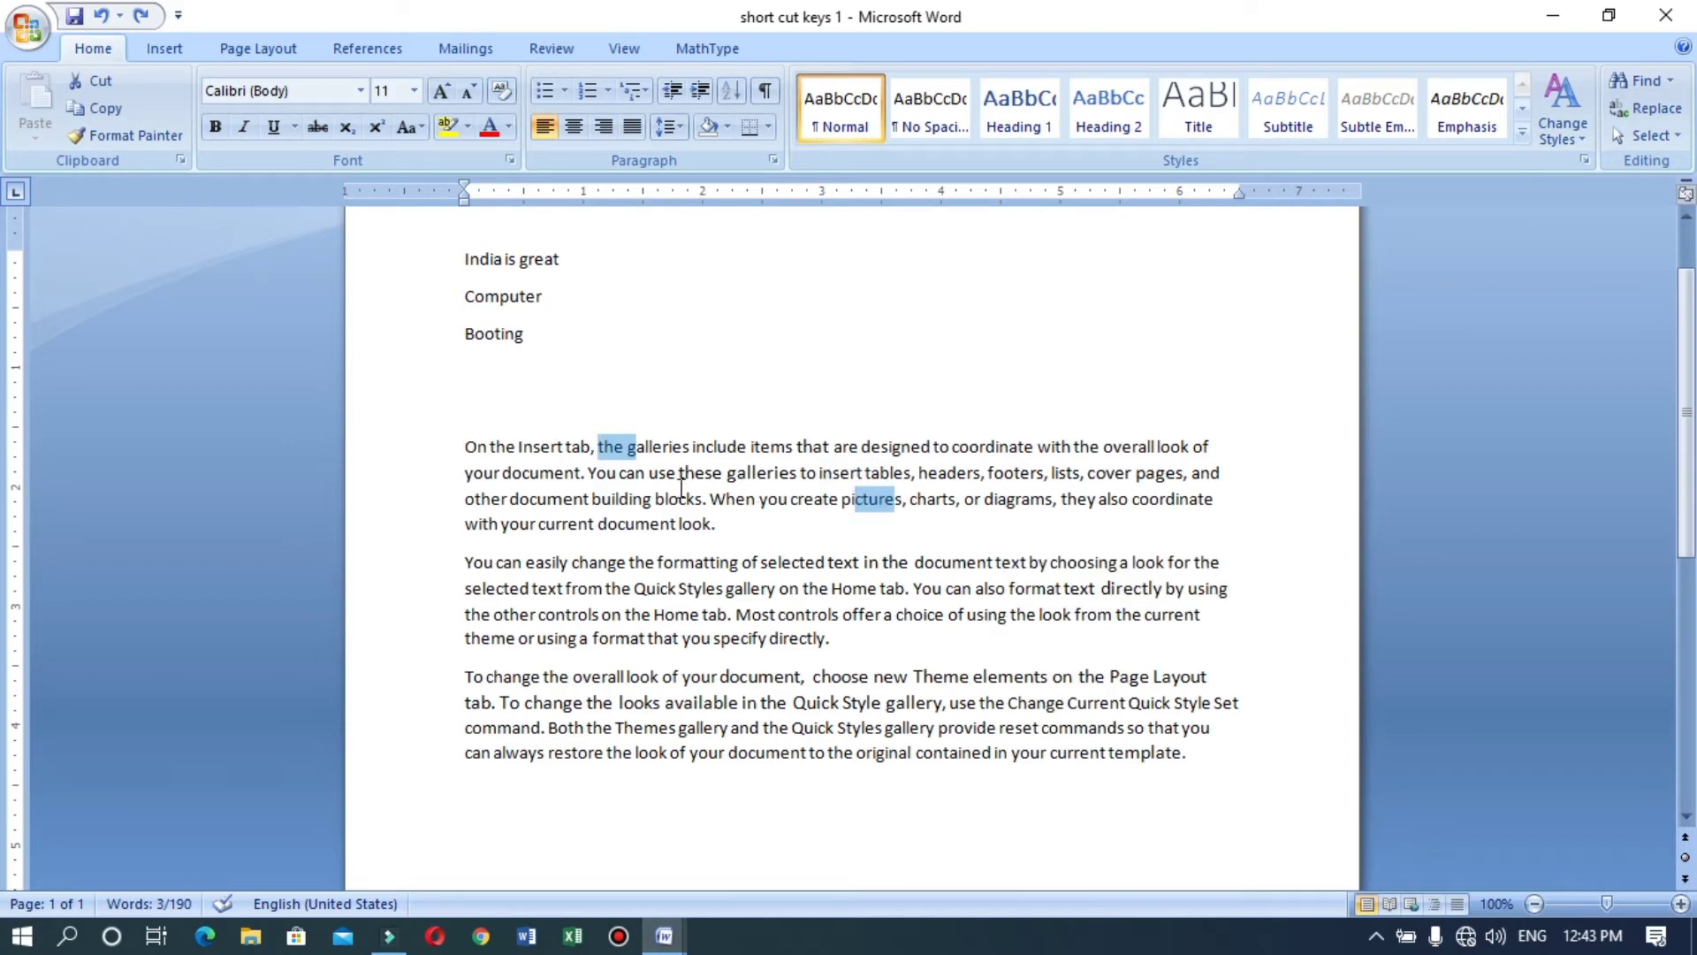
click(795, 556)
Step: Try selecting continuous passages backward from the first body paragraph's end and forward from its start, clearing each selection
click(452, 449)
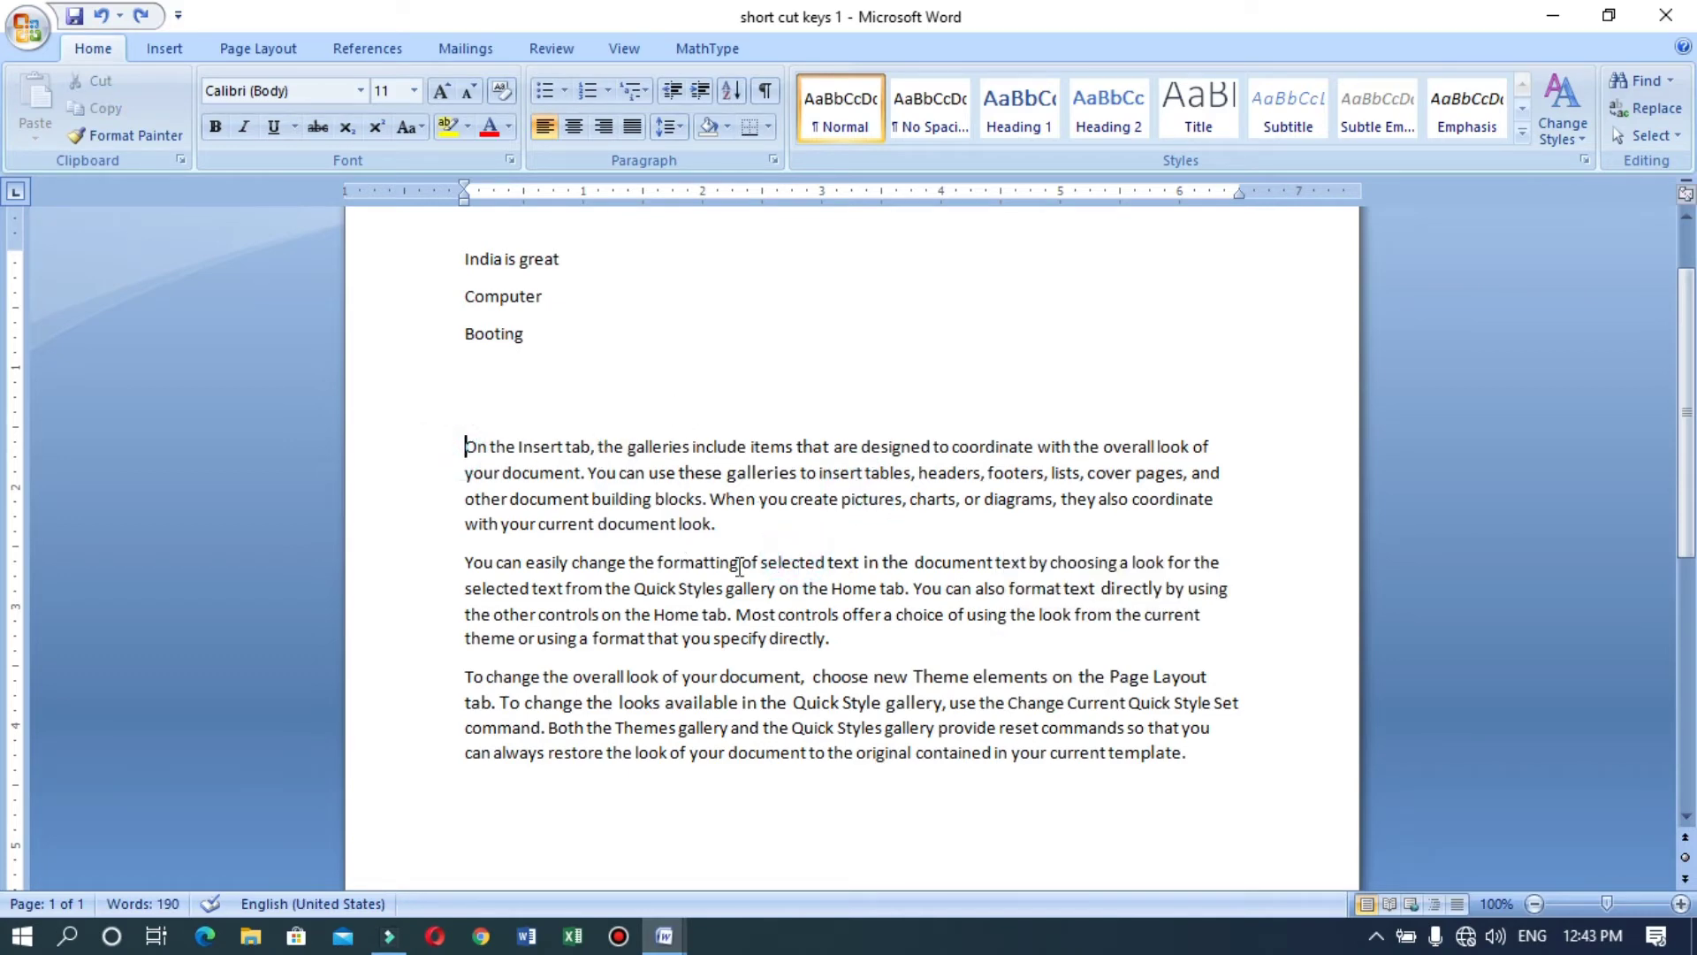
click(721, 514)
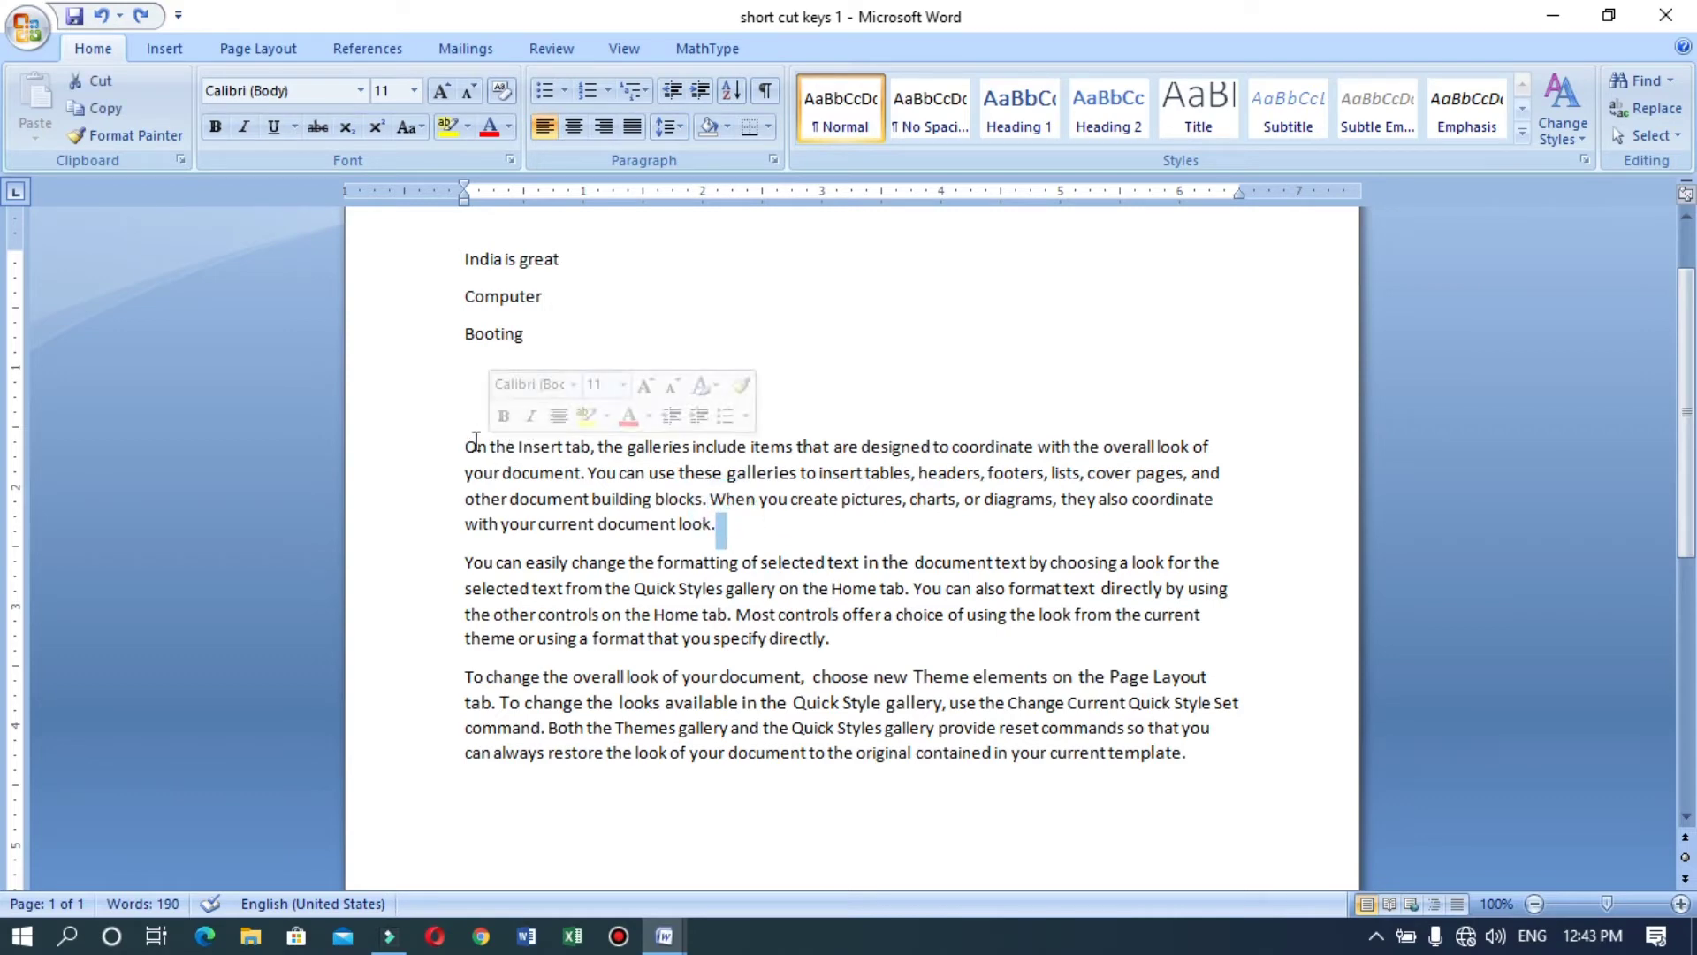
click(717, 524)
drag(717, 525, 643, 498)
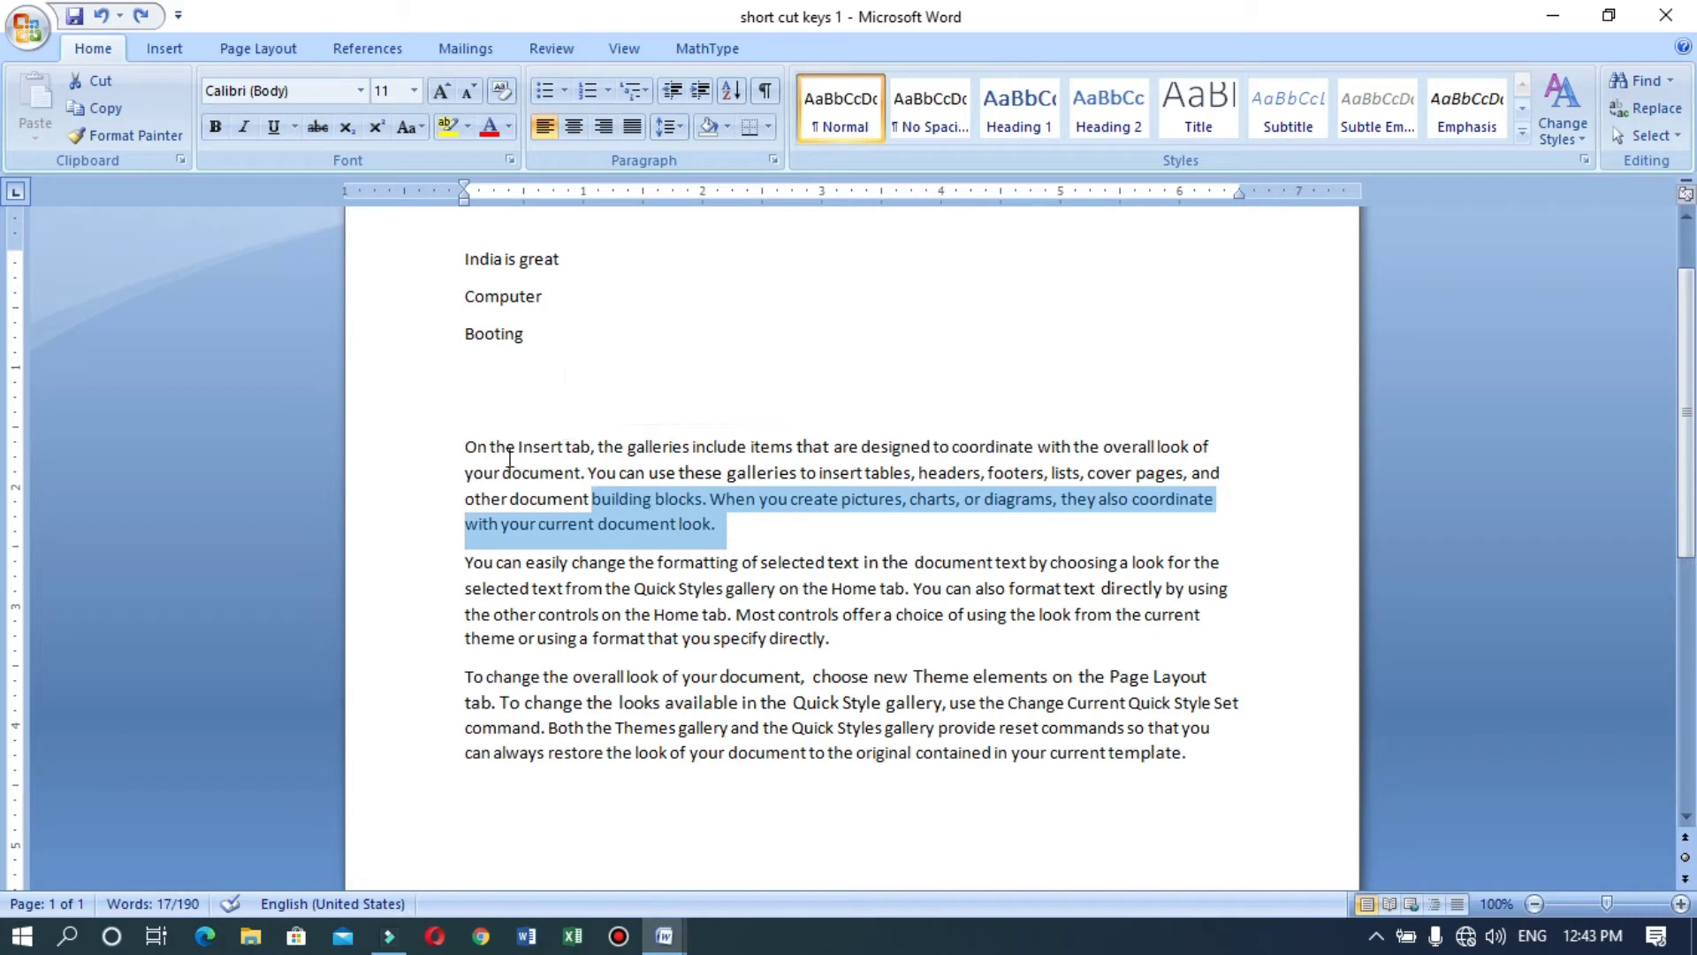
drag(466, 446, 996, 766)
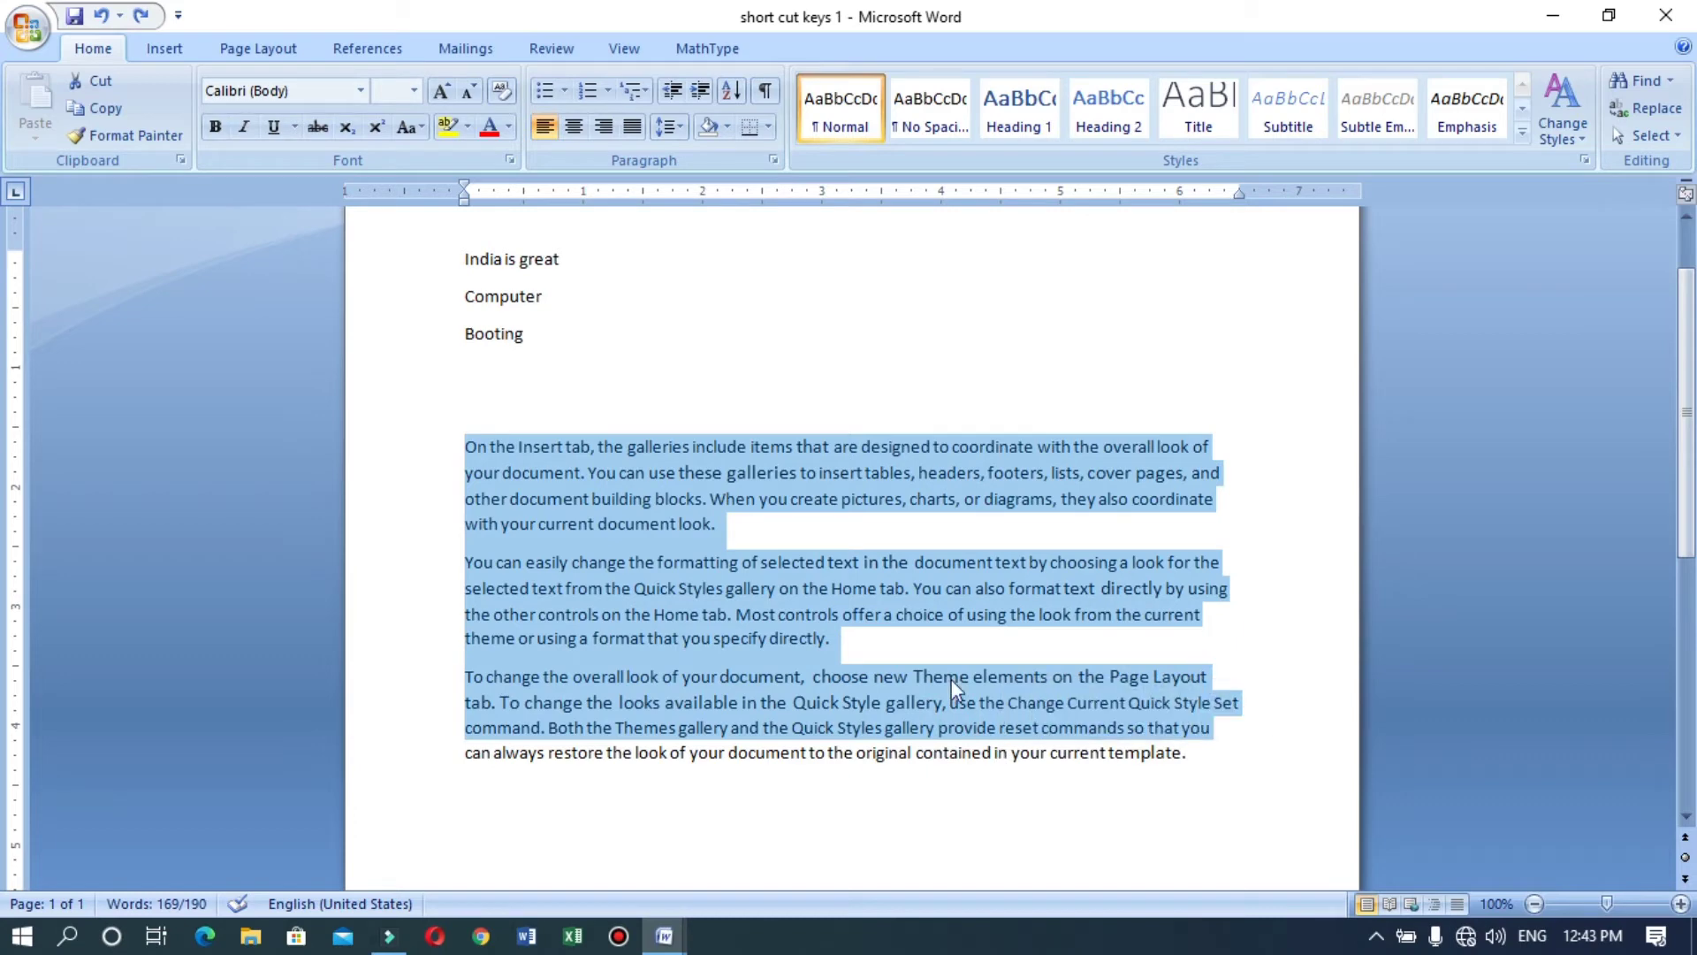
click(882, 534)
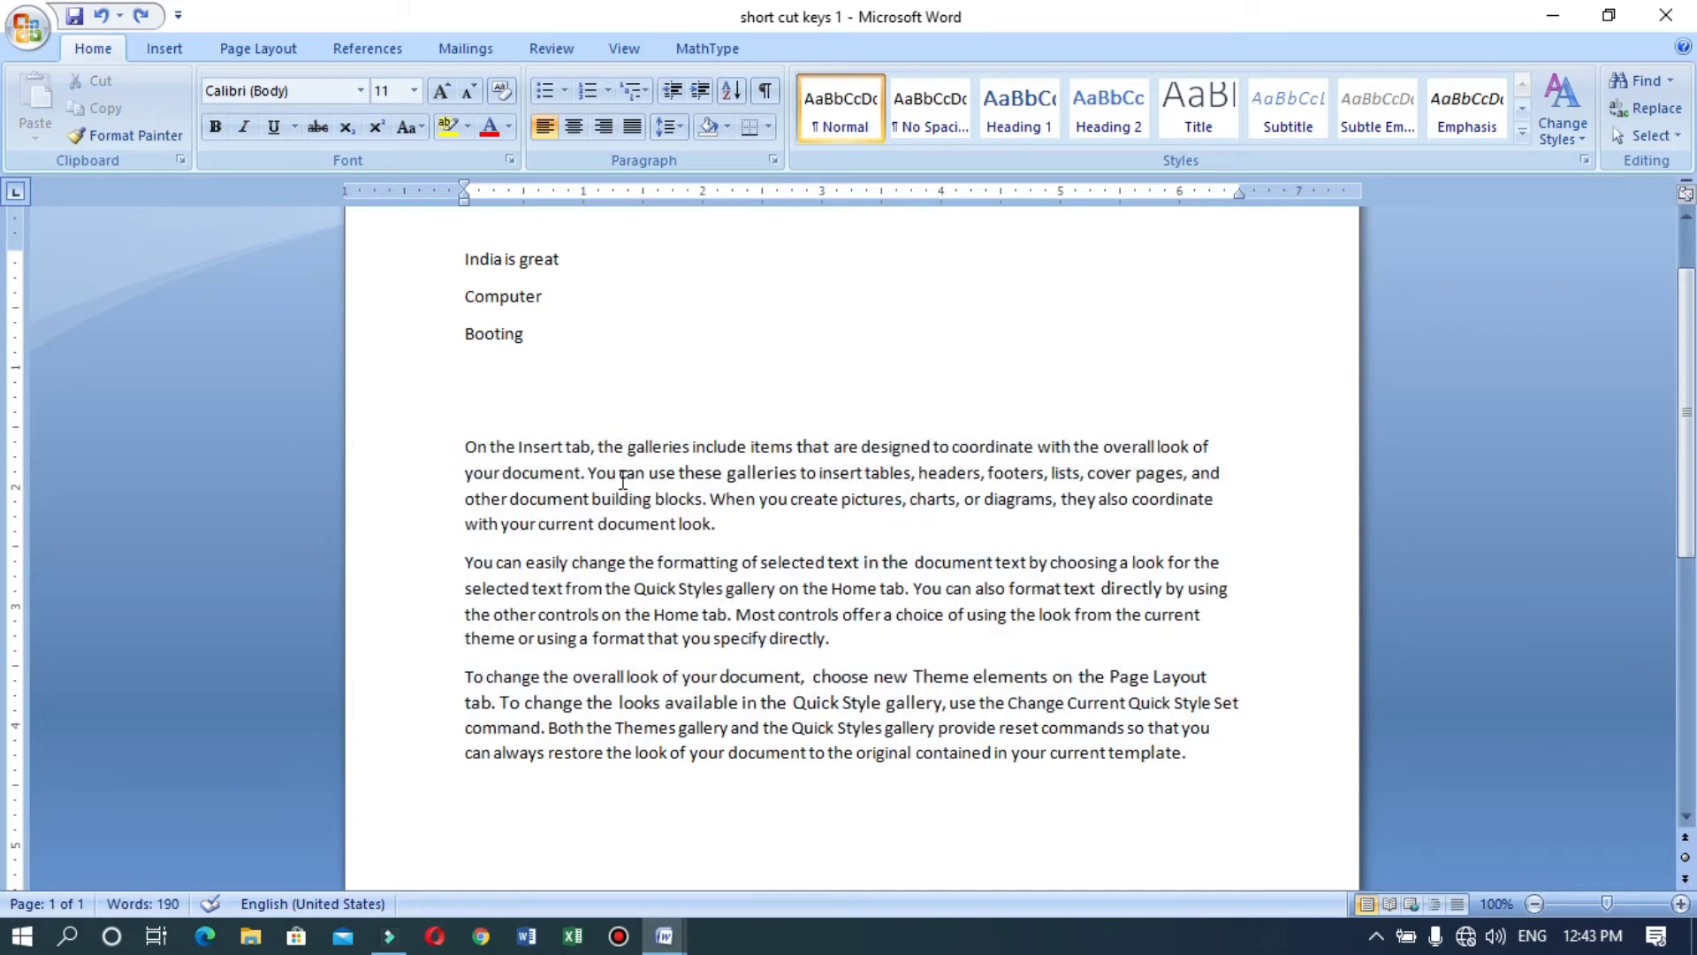
Step: Select "On the Inse" character by character from the start of the first body paragraph
click(462, 444)
key(shift+Right)
key(shift+Right)
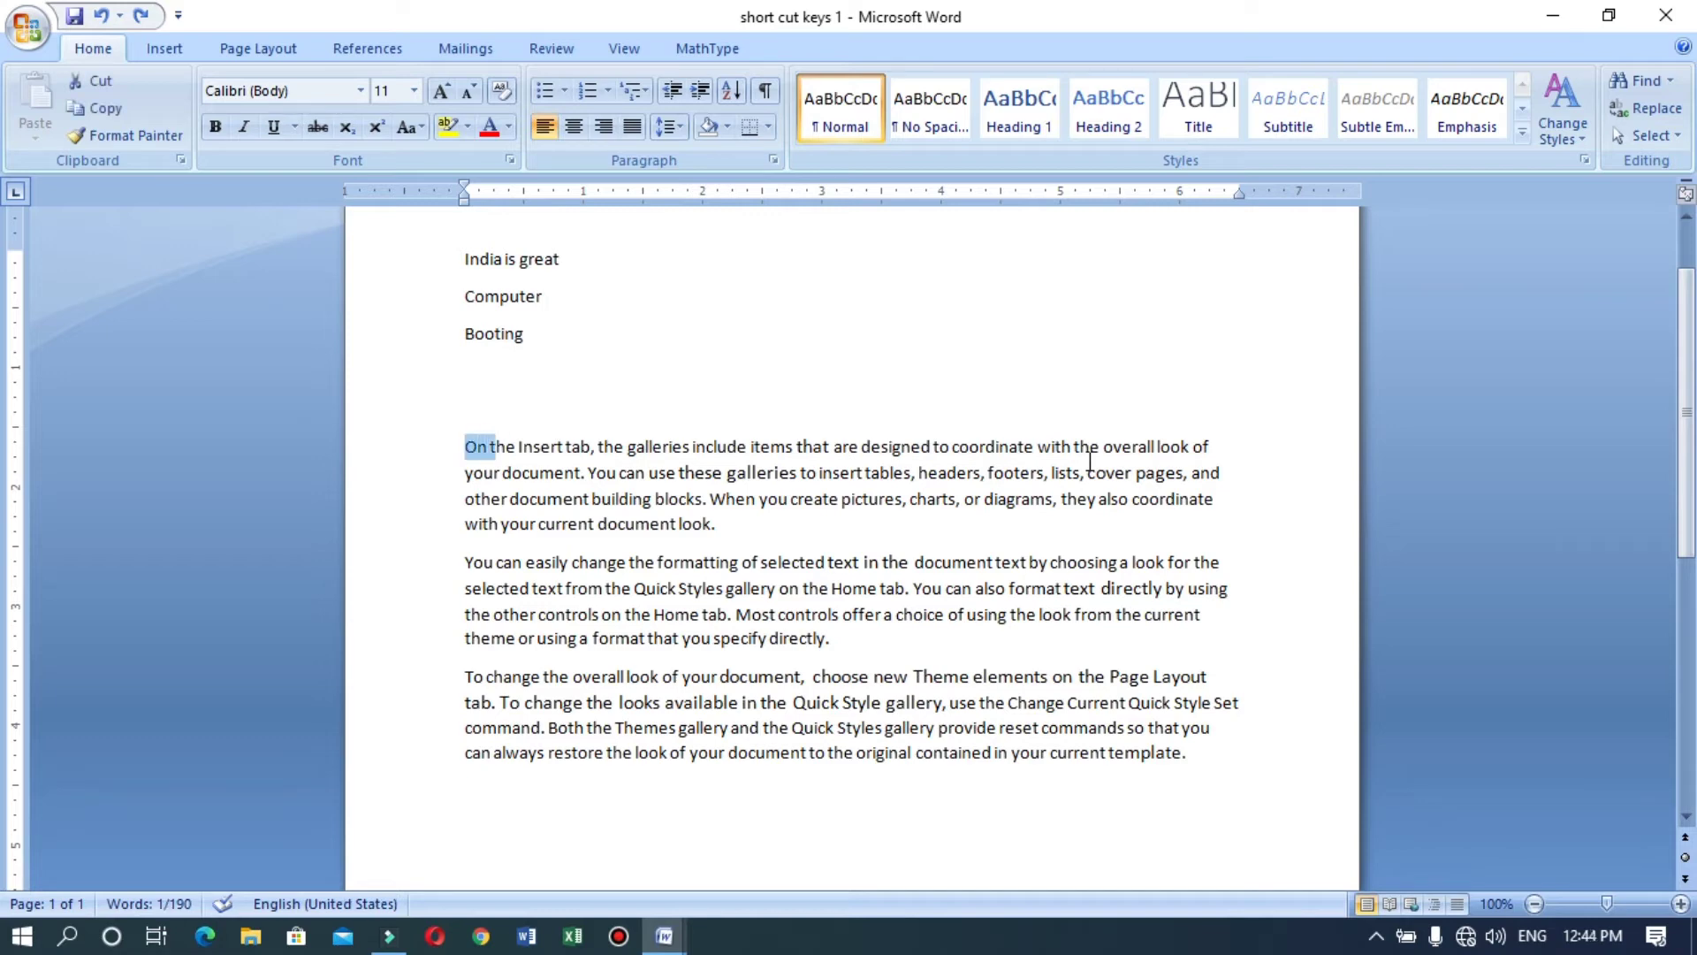
key(shift+Right)
key(shift+Right)
key(shift+Right)
key(shift+Right)
key(shift+Right)
key(shift+Right)
key(shift+Right)
key(shift+Right)
key(shift+Right)
key(shift+Right)
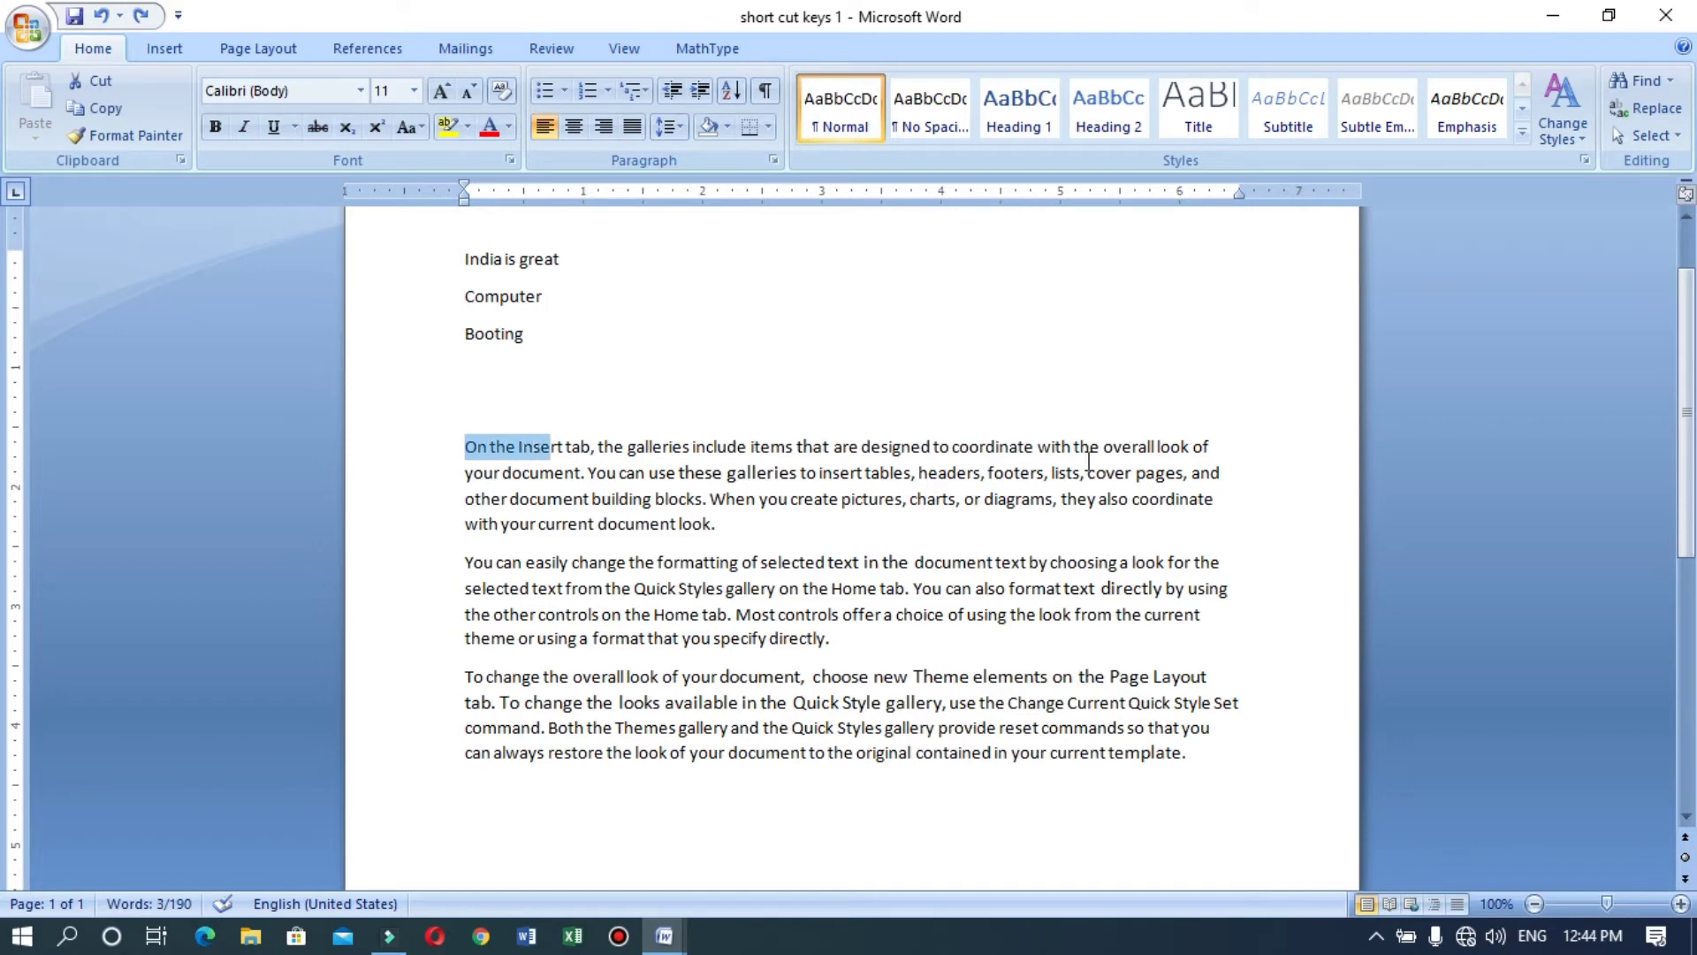
Step: Place the cursor before "headers," in the first body paragraph and select that word forward character by character
key(Right)
key(Right)
key(Down)
key(Right)
key(Right)
key(Right)
key(Right)
key(Right)
key(Right)
key(Right)
key(Right)
key(Right)
key(Right)
key(Right)
key(Right)
key(Right)
key(Right)
key(Right)
key(Right)
key(Right)
key(Right)
key(Right)
key(Right)
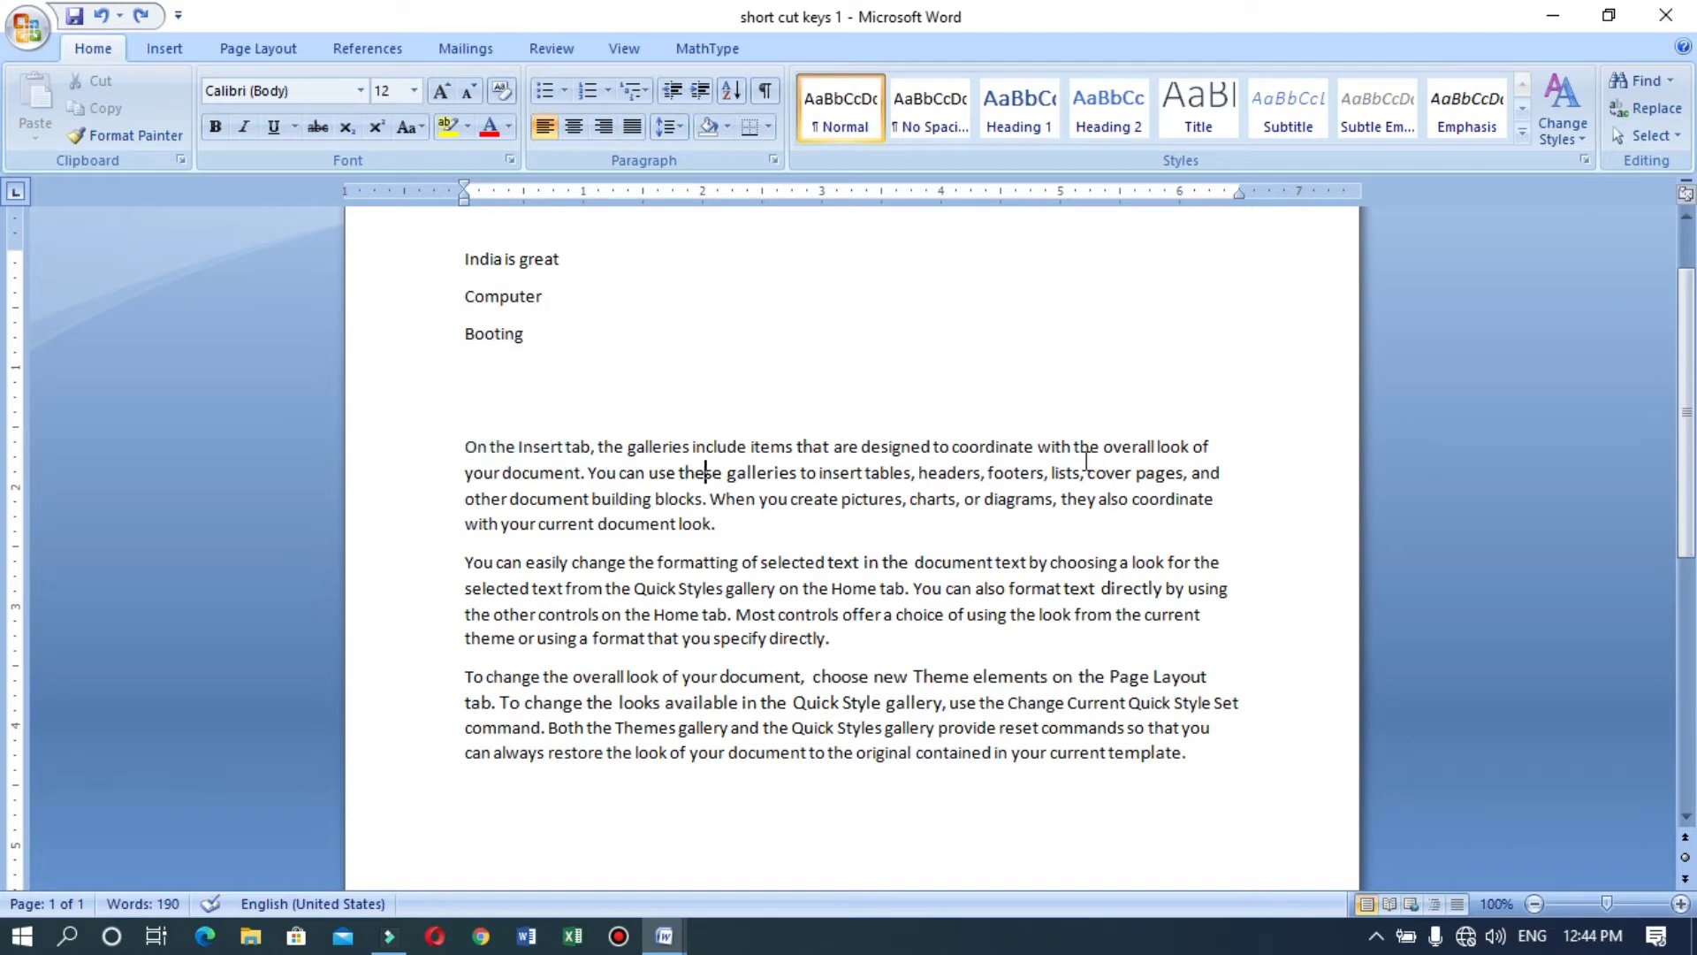
key(Right)
key(Right)
key(Right)
key(Right)
key(Right)
key(Right)
key(shift+Right)
key(shift+Right)
key(shift+Right)
key(shift+Right)
key(shift+Right)
key(shift+Right)
key(shift+Right)
key(shift+Right)
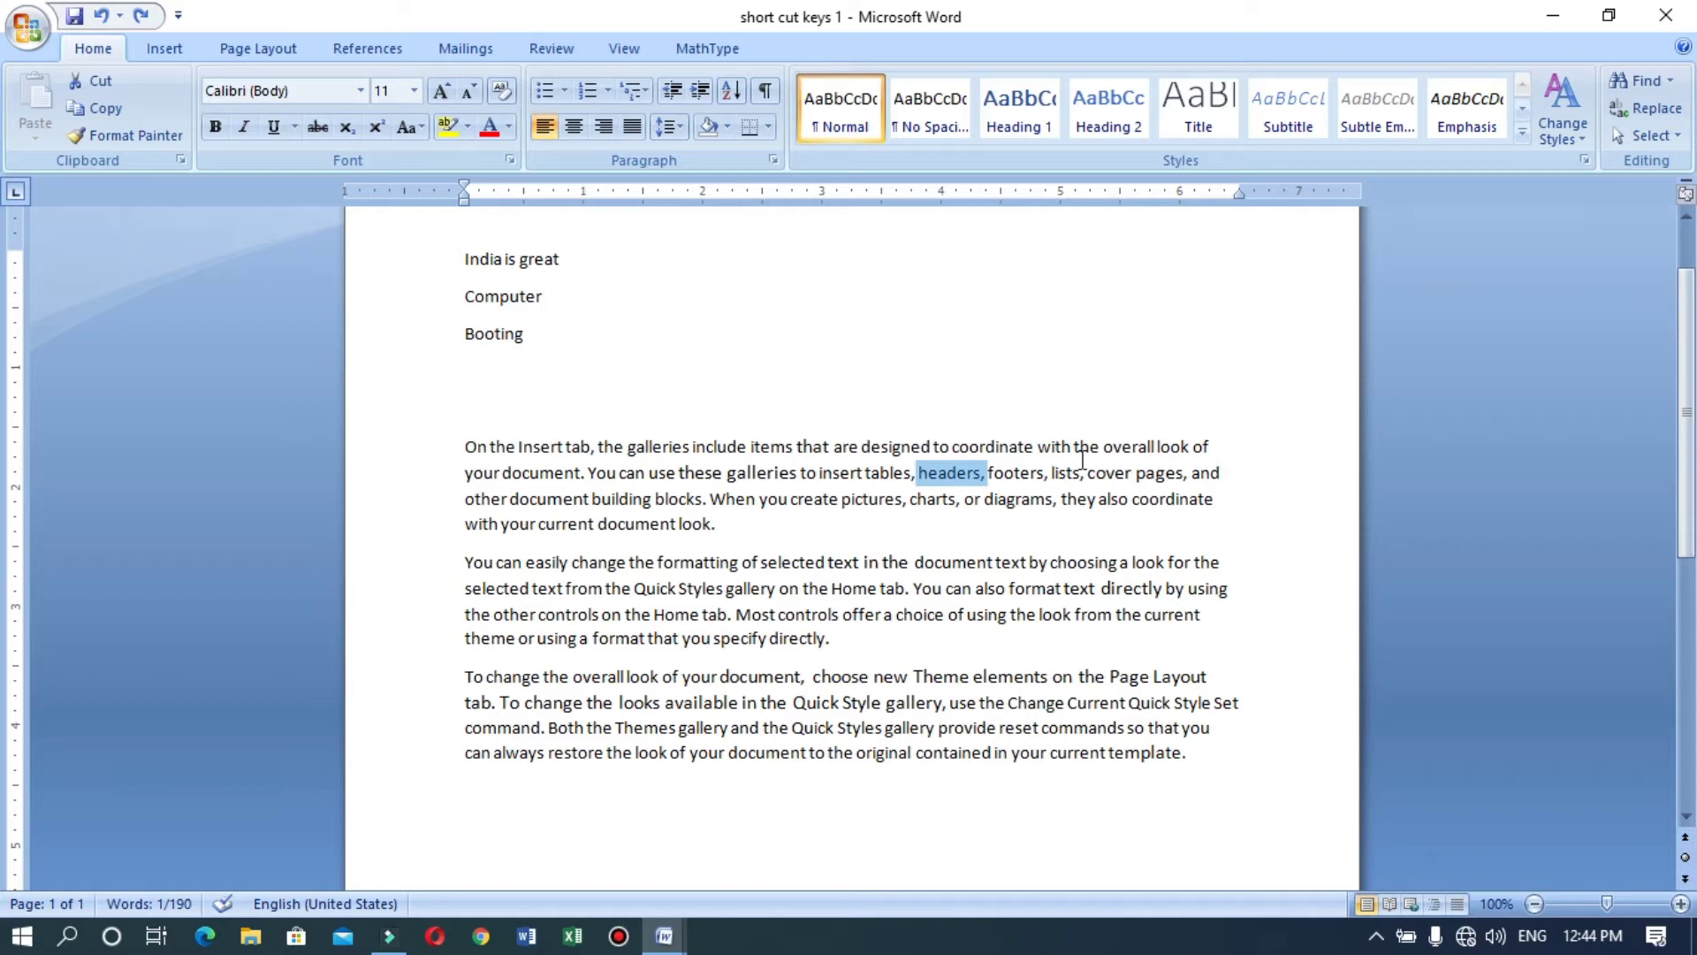
Step: Select "insert tables," backward character by character, starting just before "headers" in the first body paragraph
key(Left)
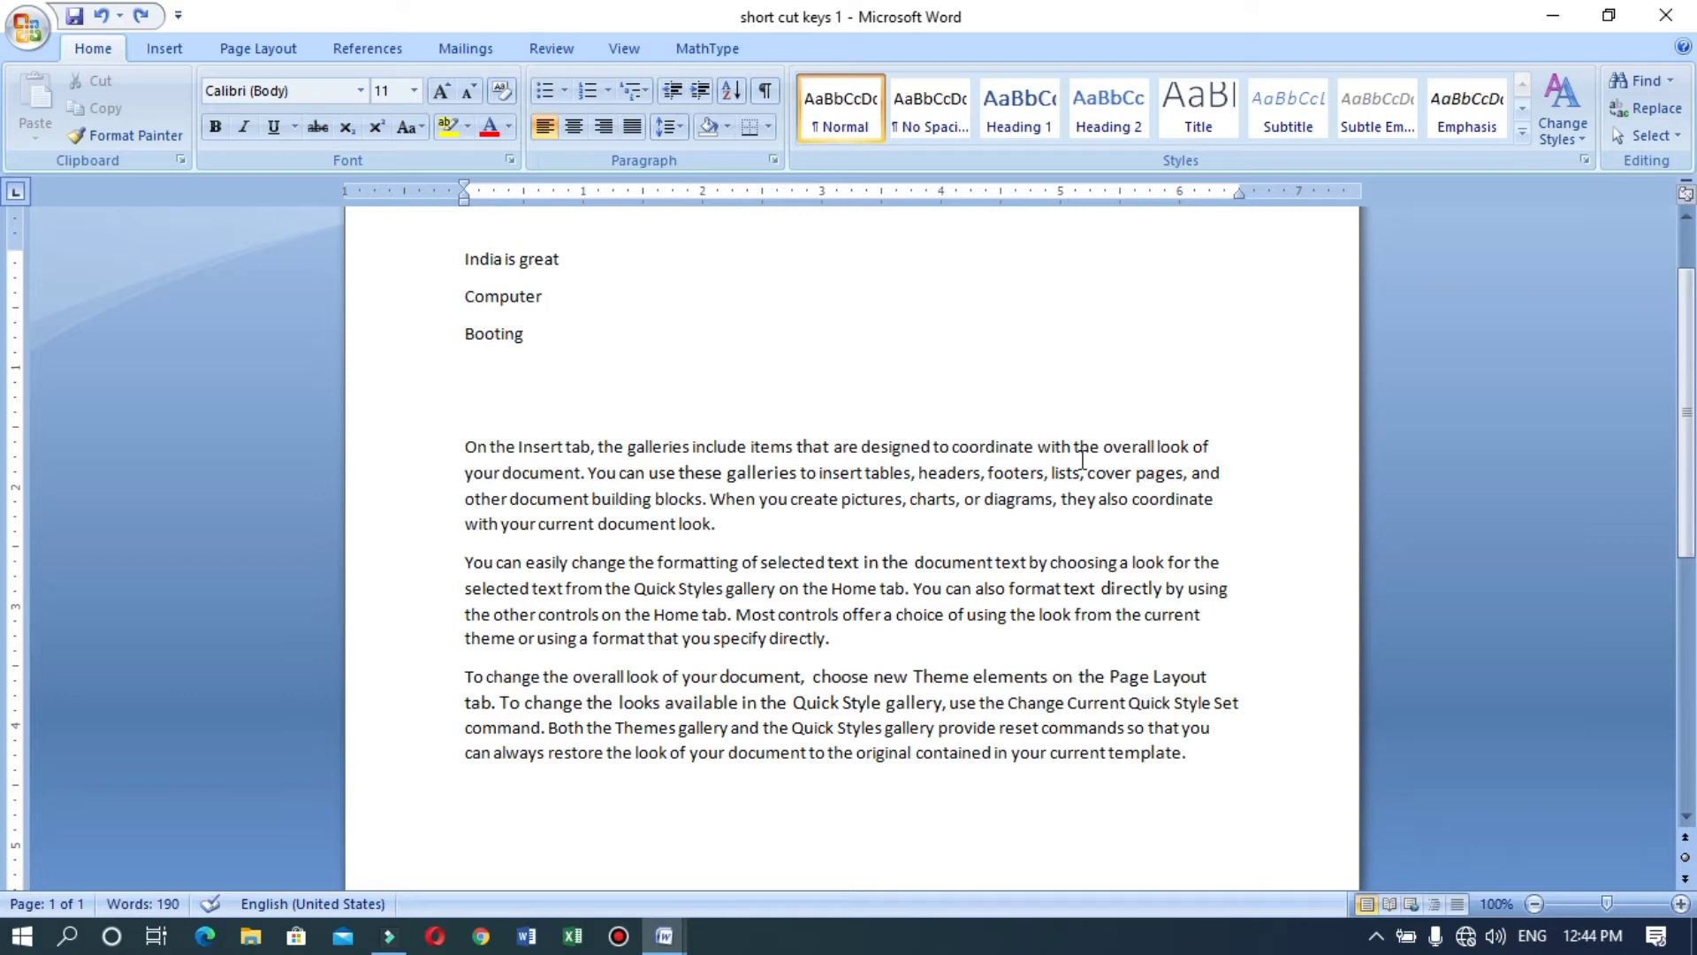
key(shift+Left)
key(shift+Left)
key(shift+Left)
key(shift+Left)
key(shift+Left)
key(shift+Left)
key(shift+Left)
key(shift+Left)
key(shift+Left)
key(shift+Left)
key(shift+Left)
key(shift+Left)
key(shift+Left)
key(shift+Left)
key(shift+Left)
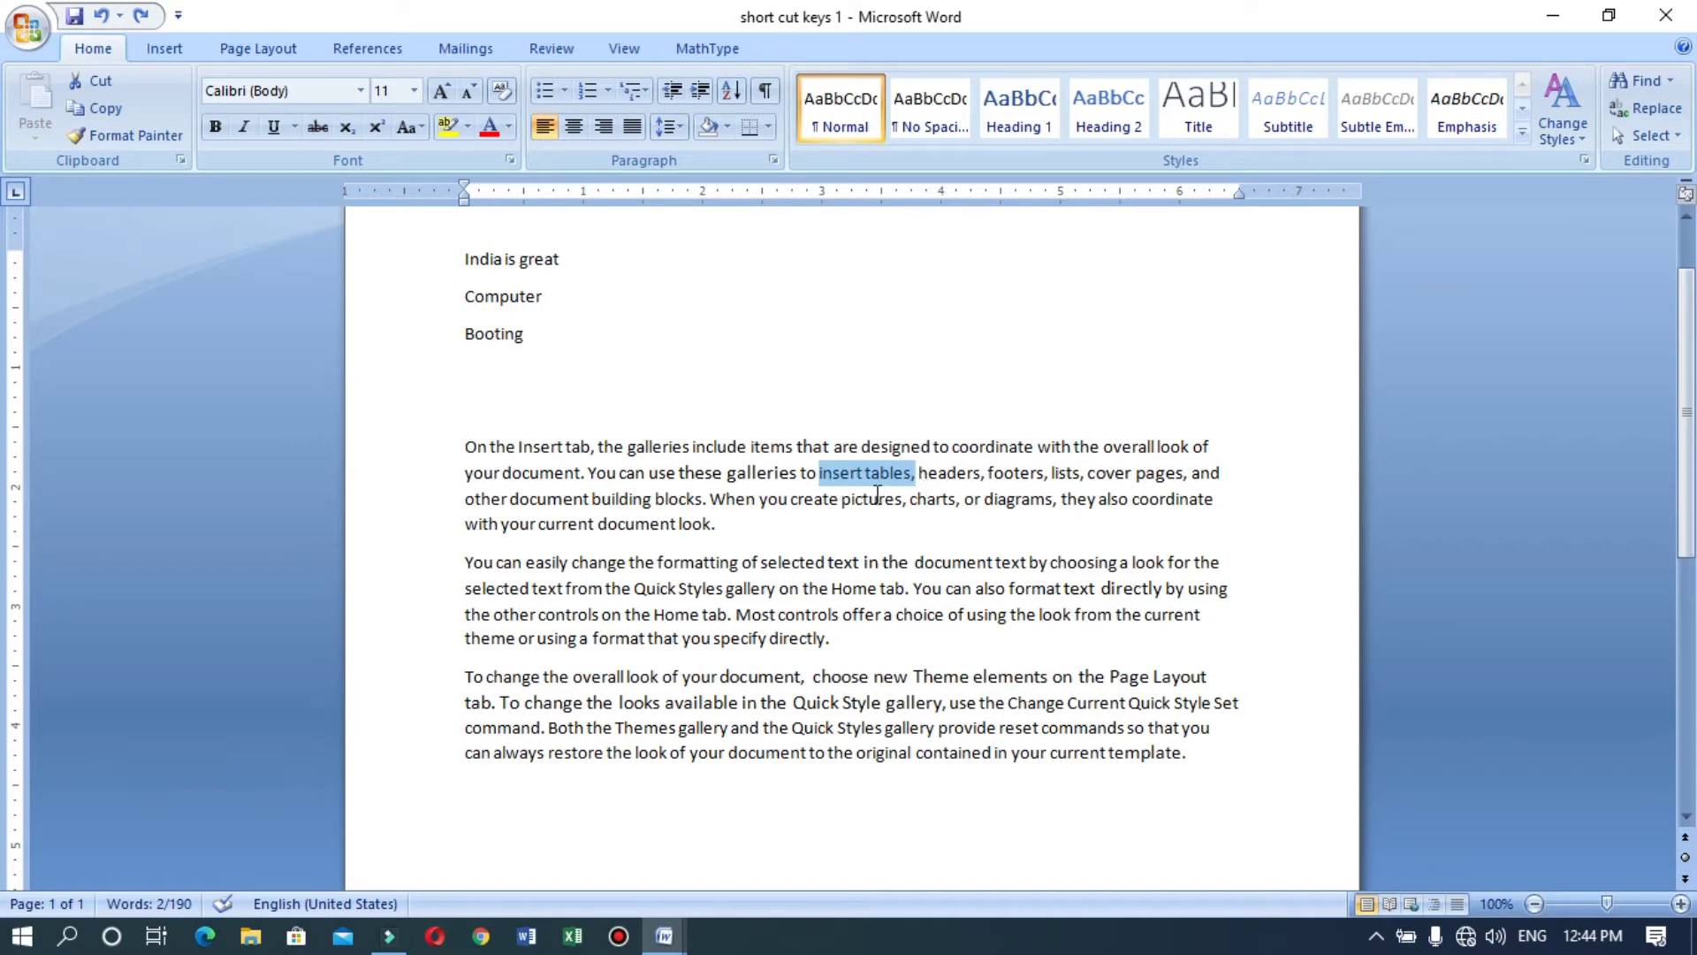
Step: Select text line by line downward from the last letter of "include" through "looks available" in the third body paragraph
click(817, 472)
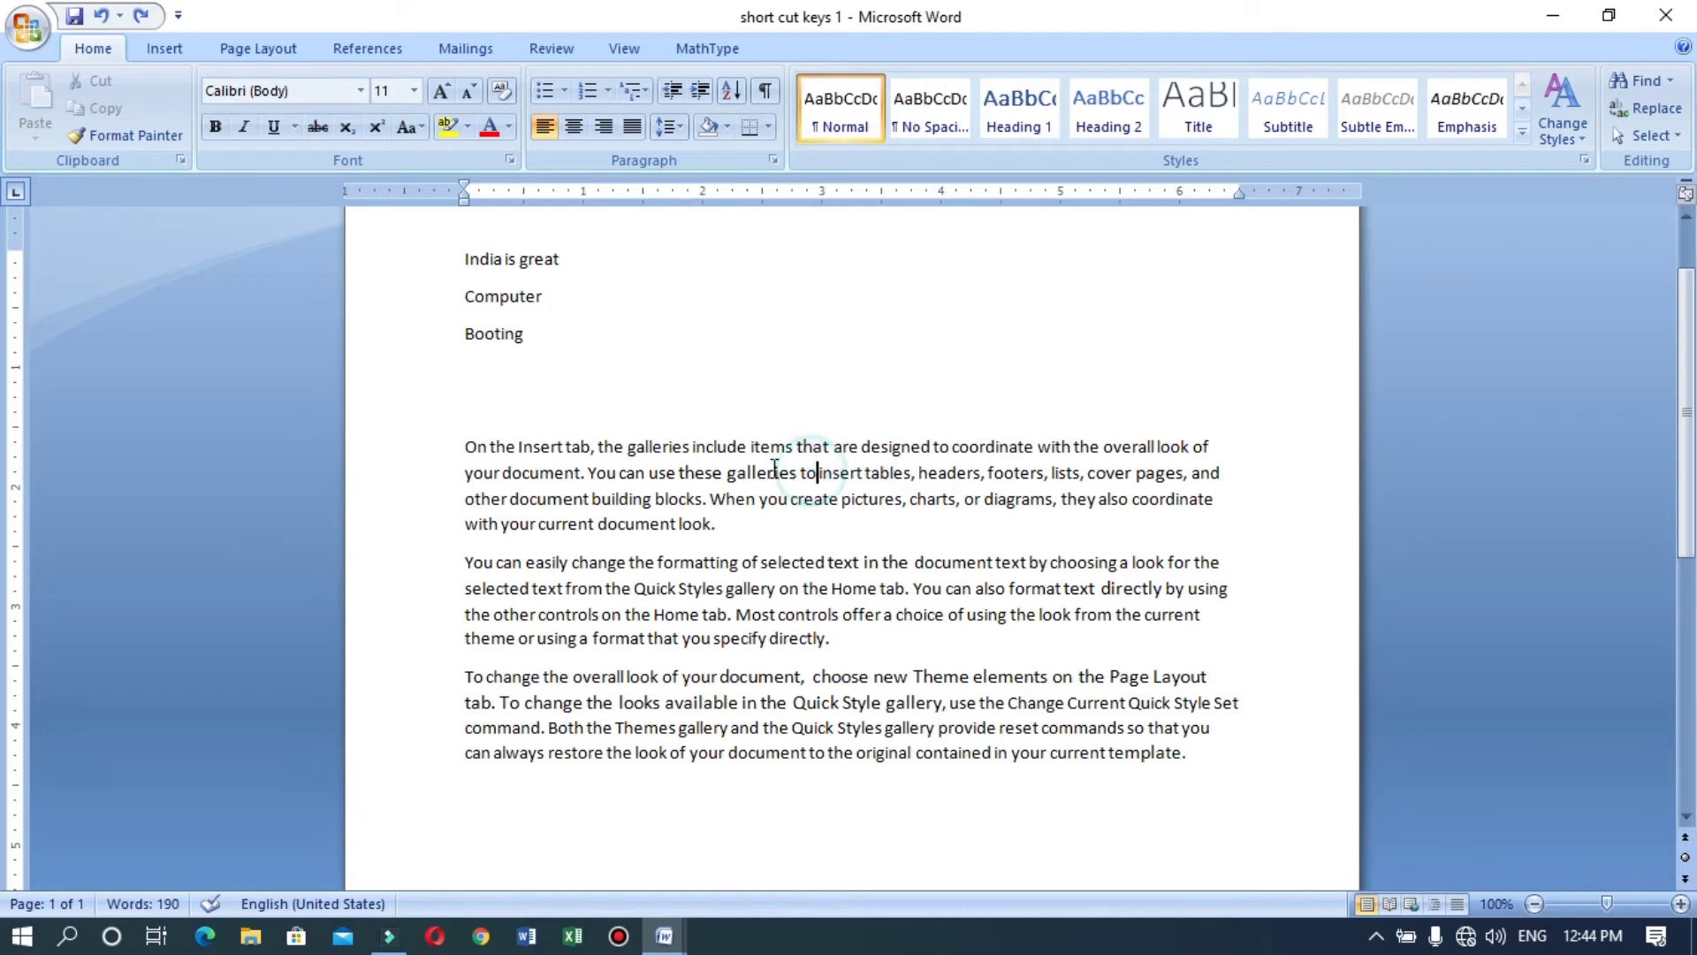
click(735, 457)
key(shift+Down)
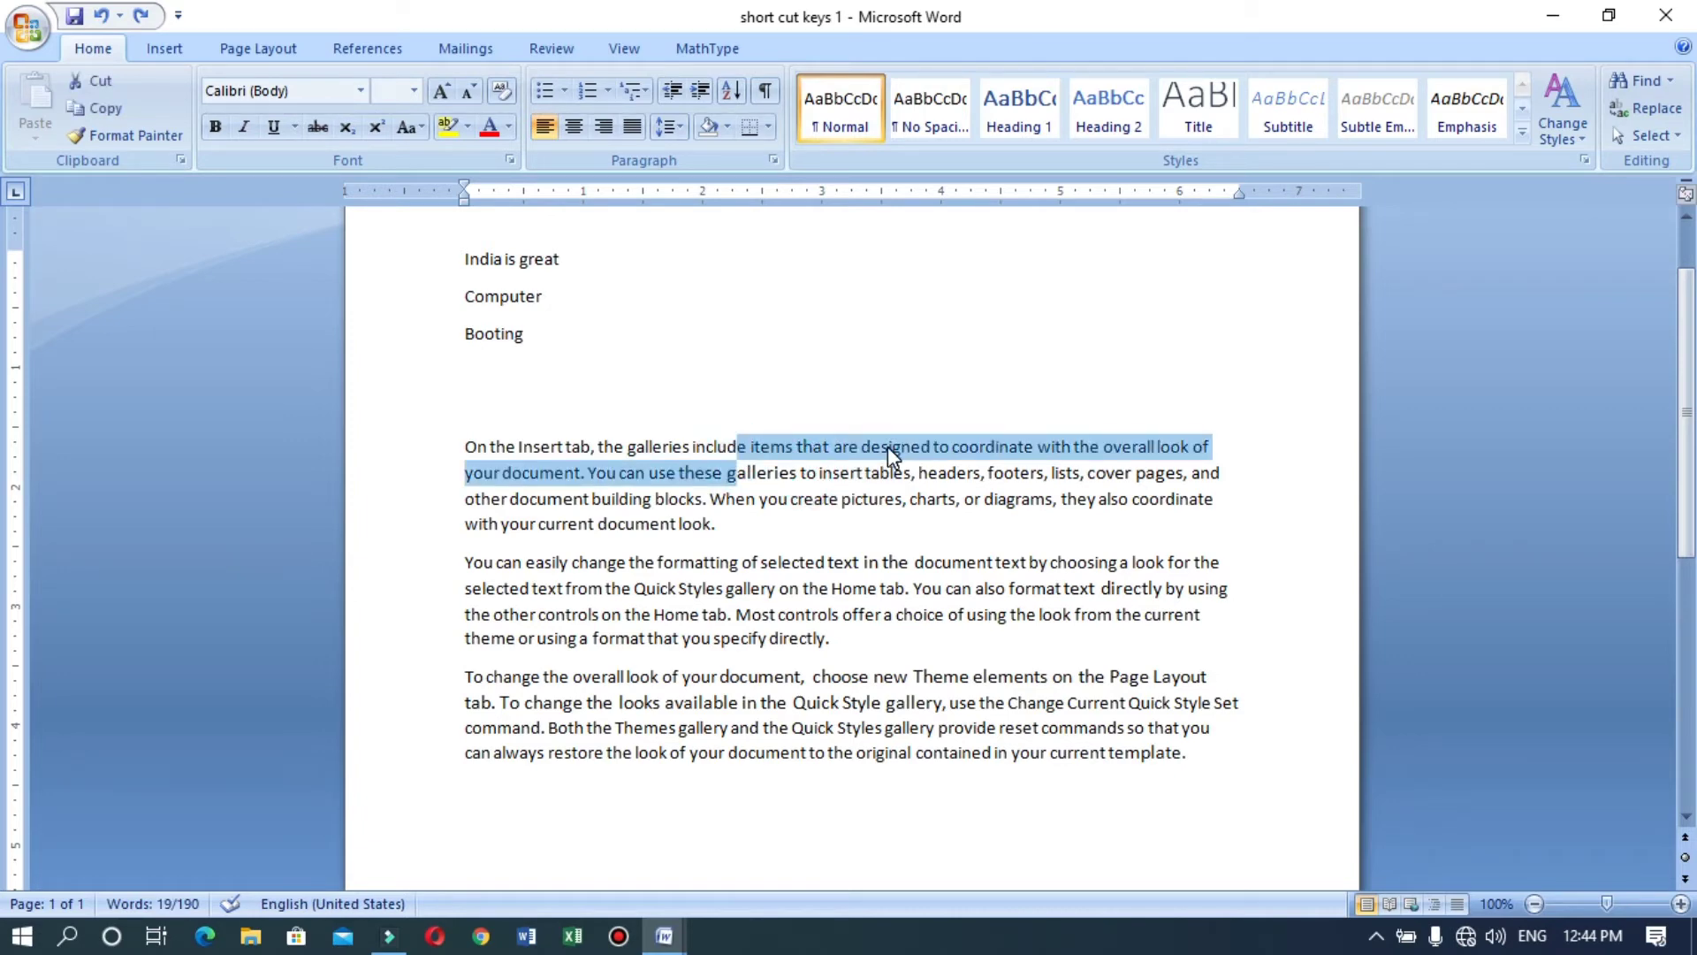
key(shift+Down)
key(shift+Down)
key(shift+Down)
key(shift+Down)
key(shift+Down)
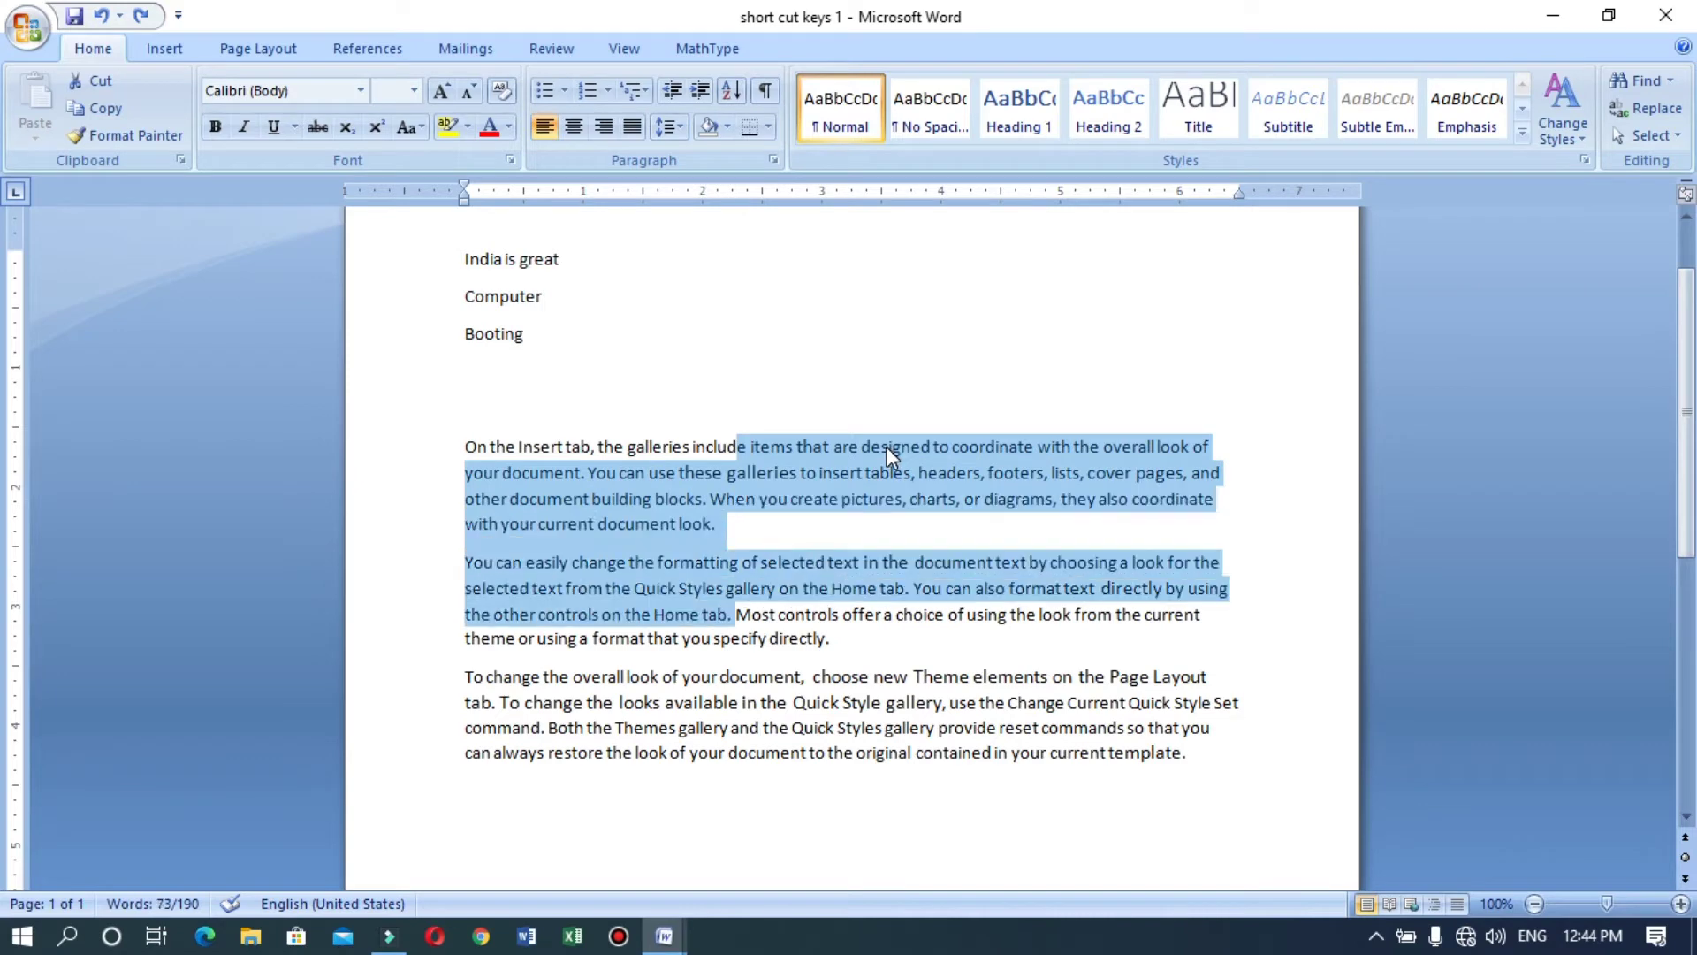
key(shift+Down)
key(shift+Down)
key(shift+Down)
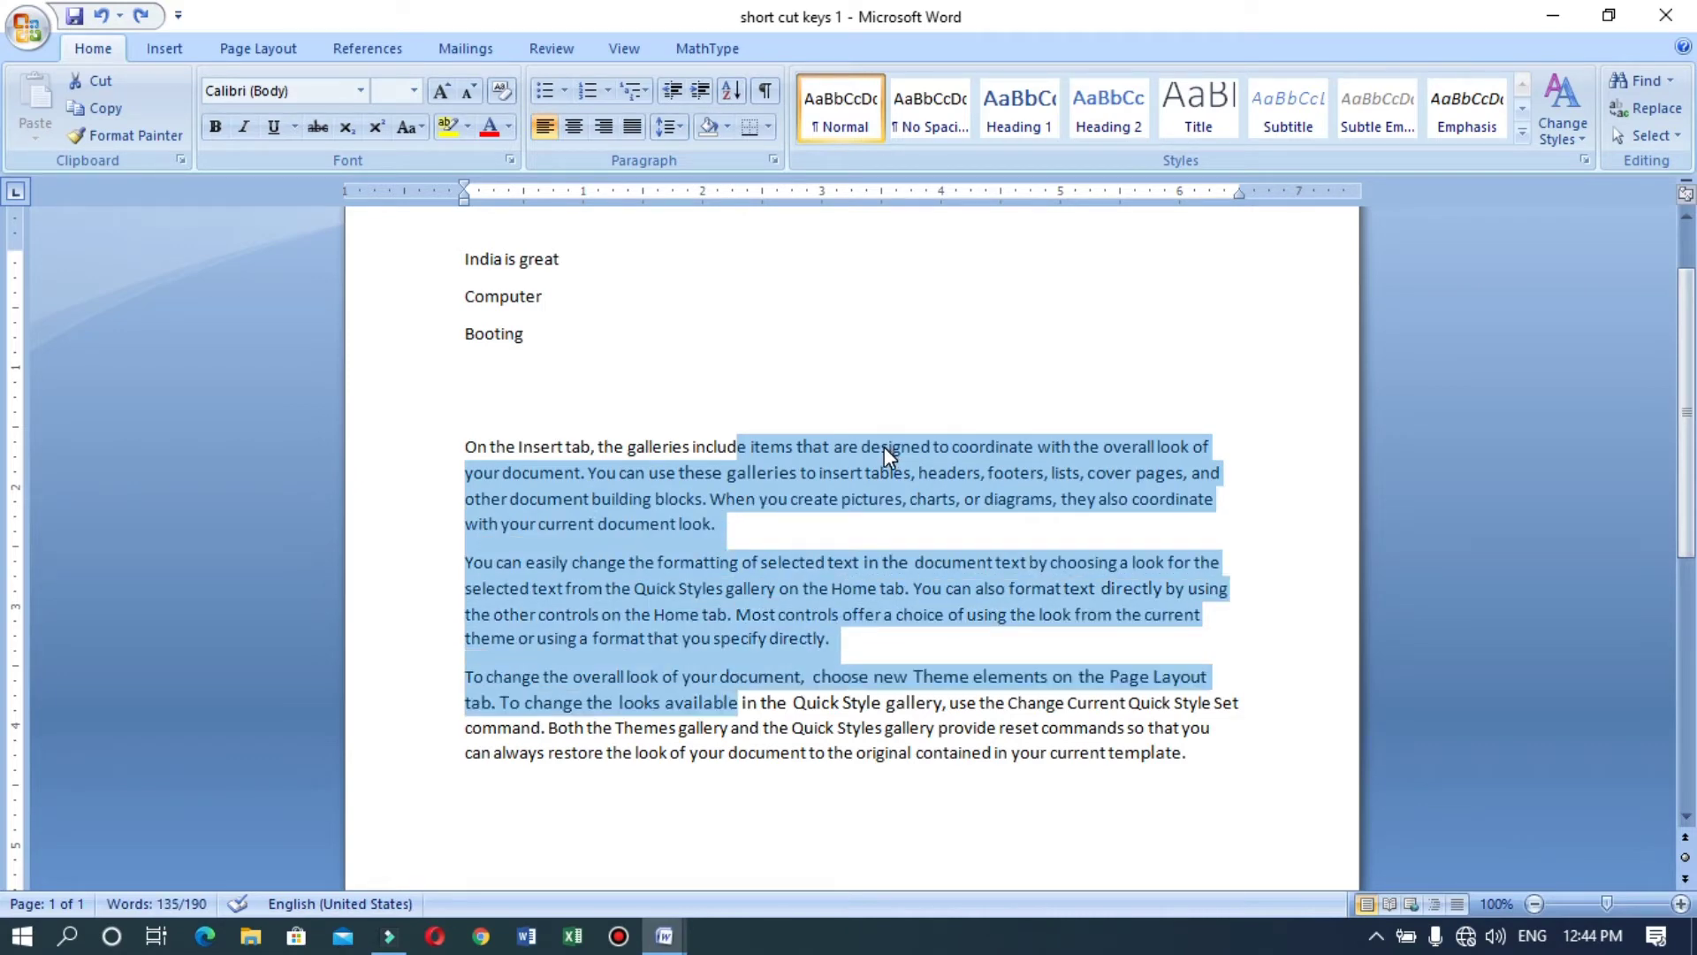
Step: Extend the selection character by character to "gall" in the third body paragraph and shrink it upward to the second paragraph's end
key(shift+Right)
key(shift+Right)
key(shift+Right)
key(shift+Right)
key(shift+Right)
key(shift+Right)
key(shift+Right)
key(shift+Right)
key(shift+Right)
key(shift+Right)
key(shift+Right)
key(shift+Right)
key(shift+Right)
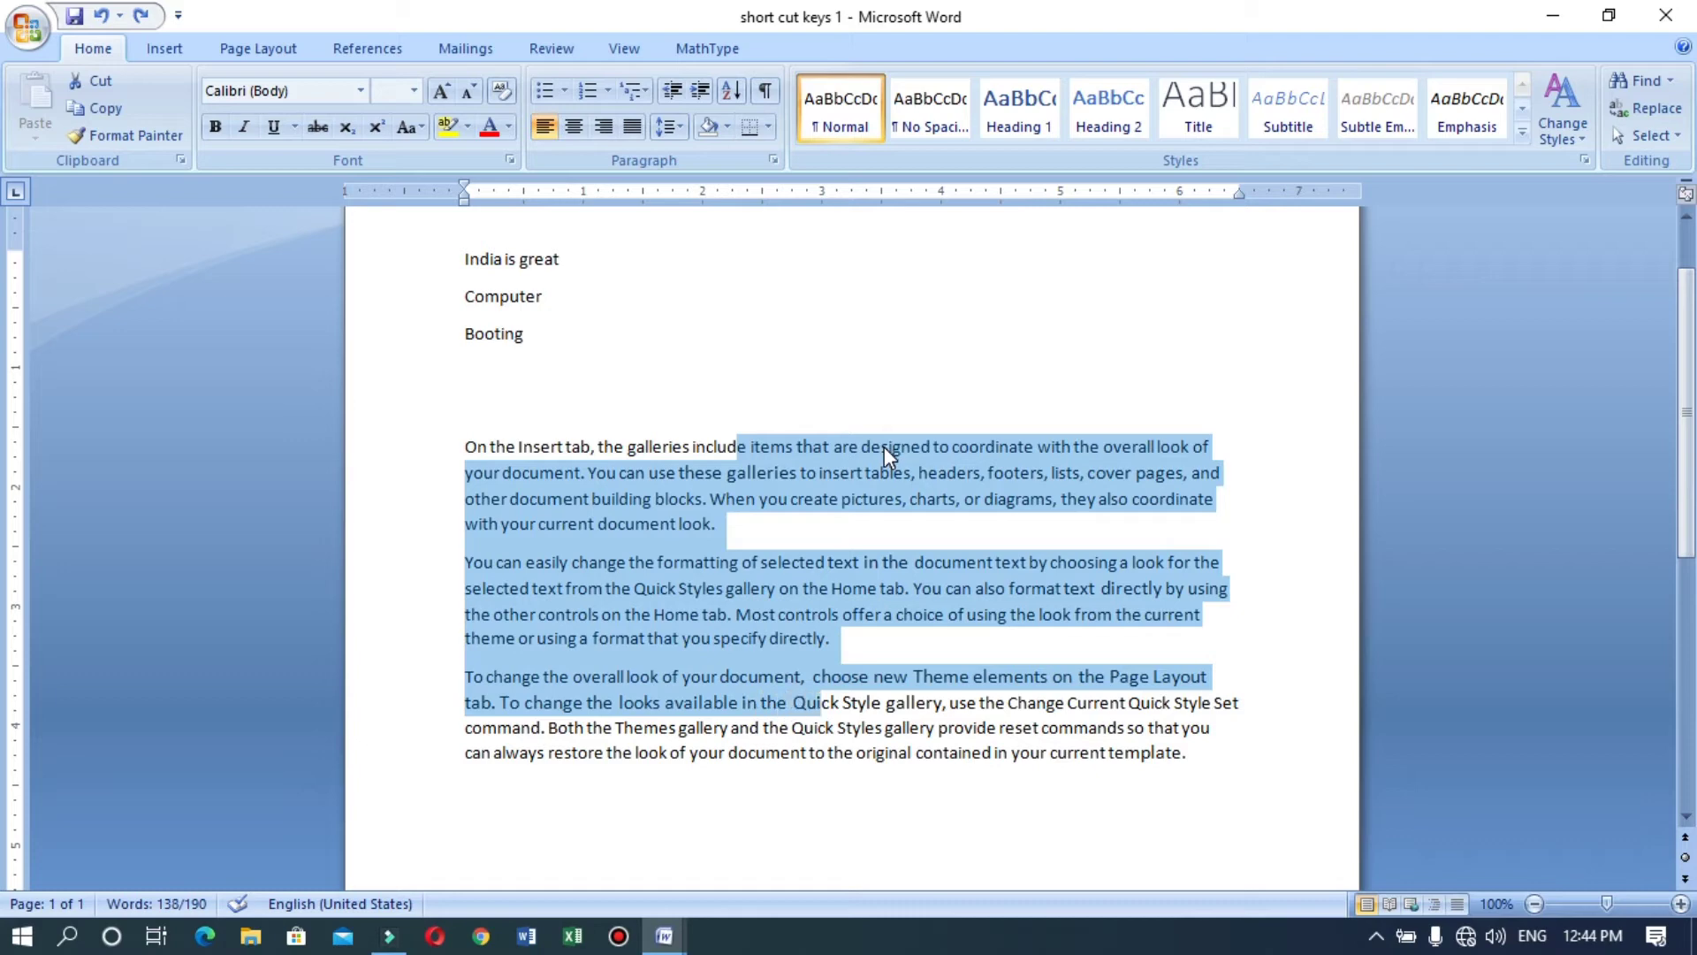
key(shift+Right)
key(shift+Right)
key(shift+Right)
key(shift+Right)
key(shift+Right)
key(shift+Right)
key(shift+Right)
key(shift+Right)
key(shift+Right)
key(shift+Right)
key(shift+Right)
key(shift+Right)
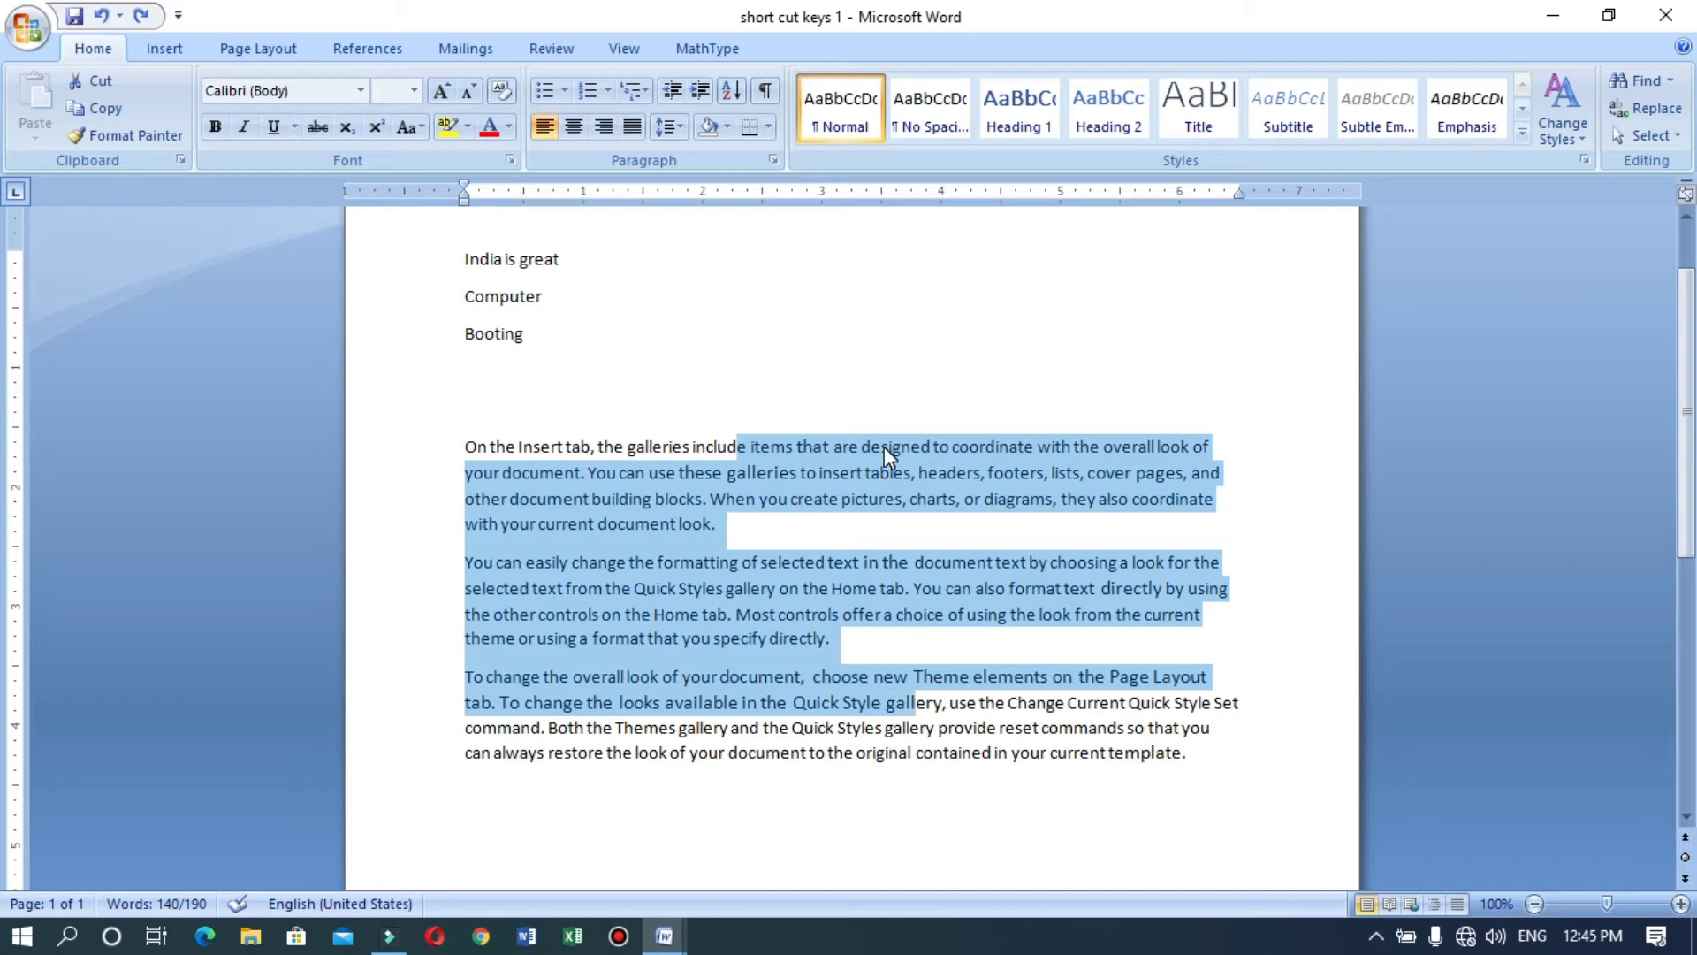
key(shift+Up)
key(shift+Up)
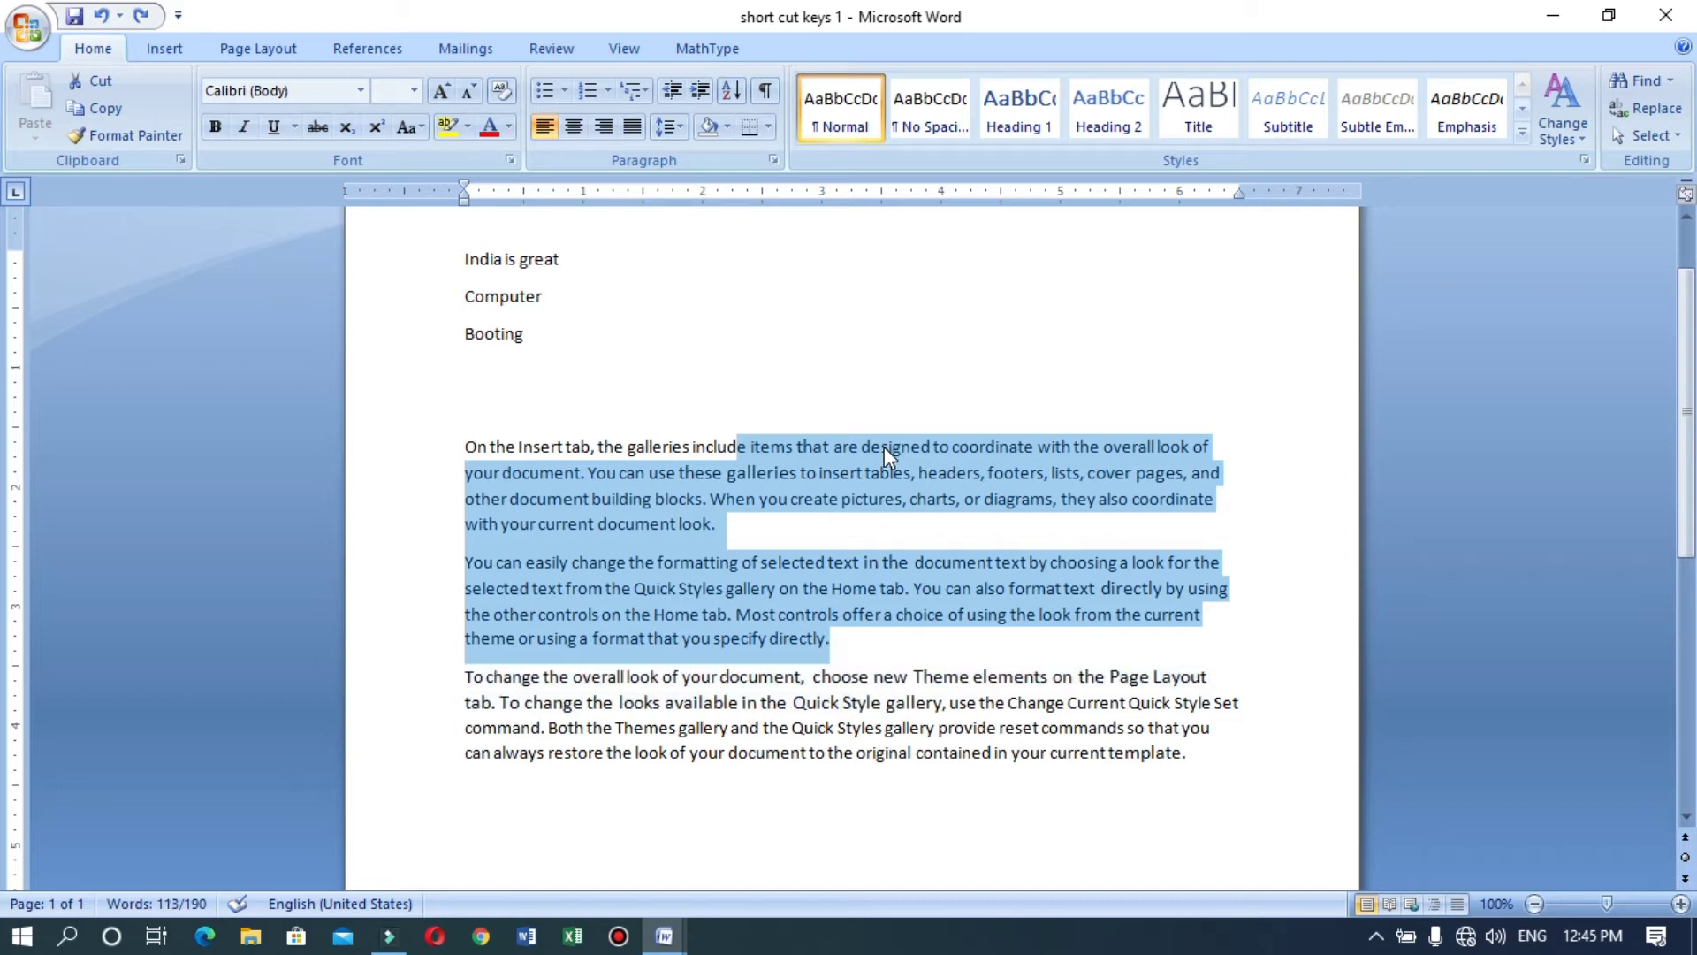
Step: Select text line by line upward from inside "gallery" in the third body paragraph to the blank line above the first
key(Down)
key(Down)
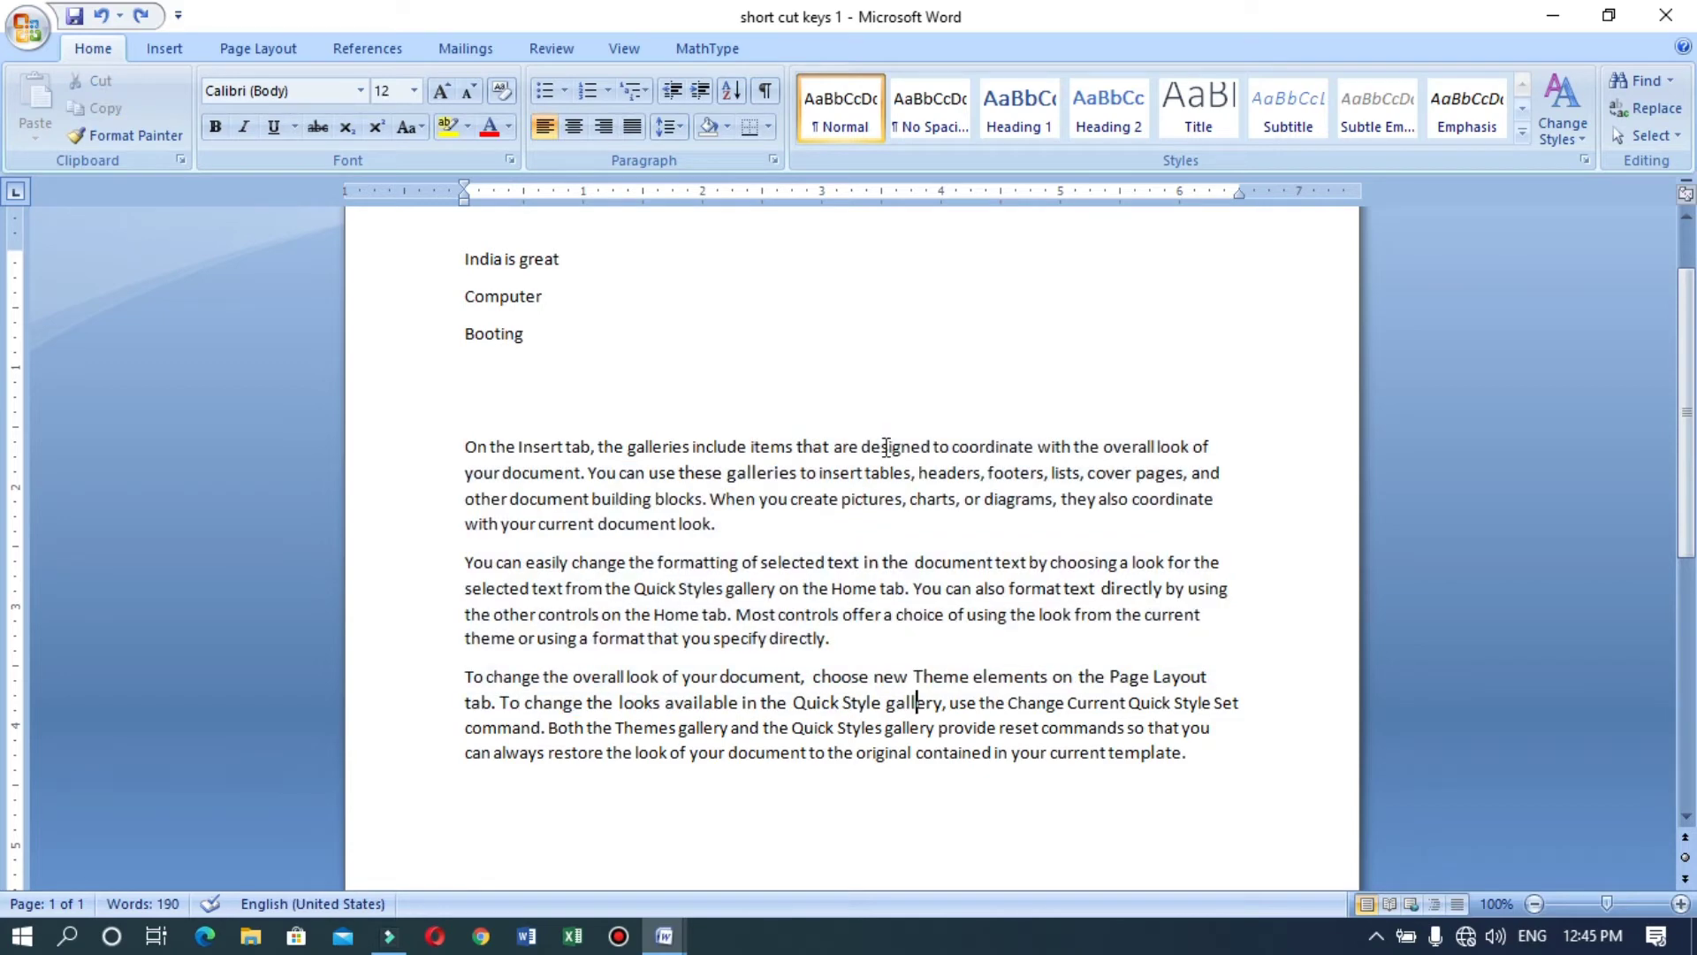
key(shift+Up)
key(shift+Up)
key(shift+Up)
key(shift+Up)
key(shift+Up)
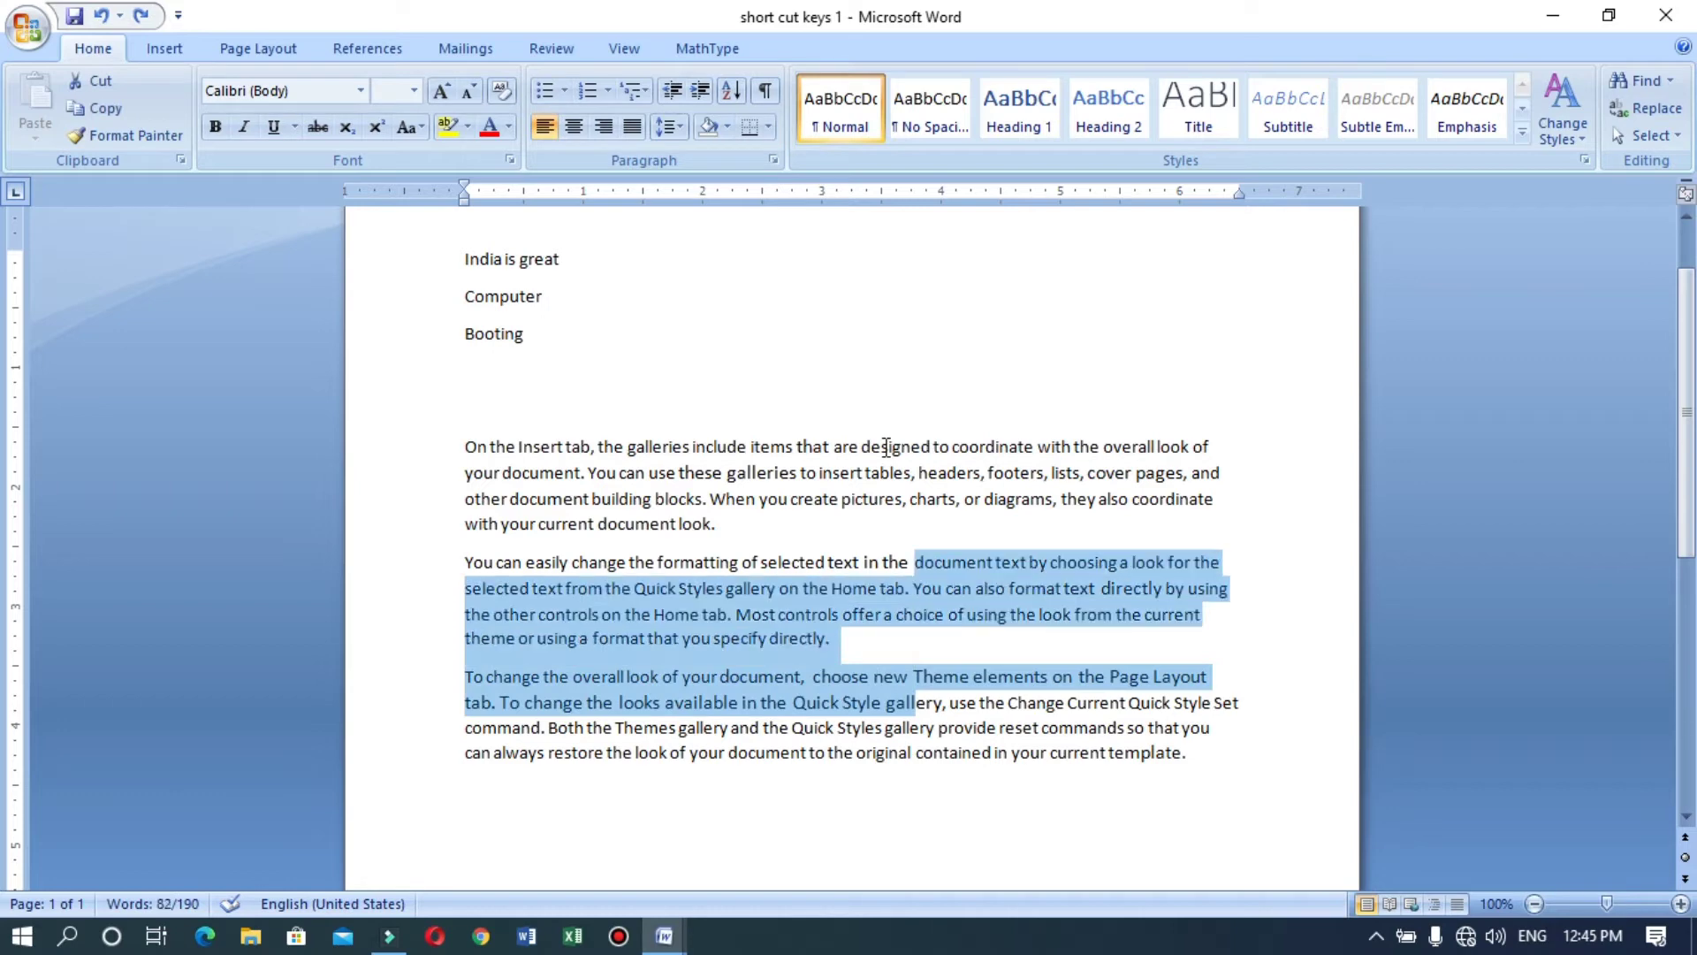
key(shift+Up)
key(shift+Up)
key(shift+Up)
key(shift+Up)
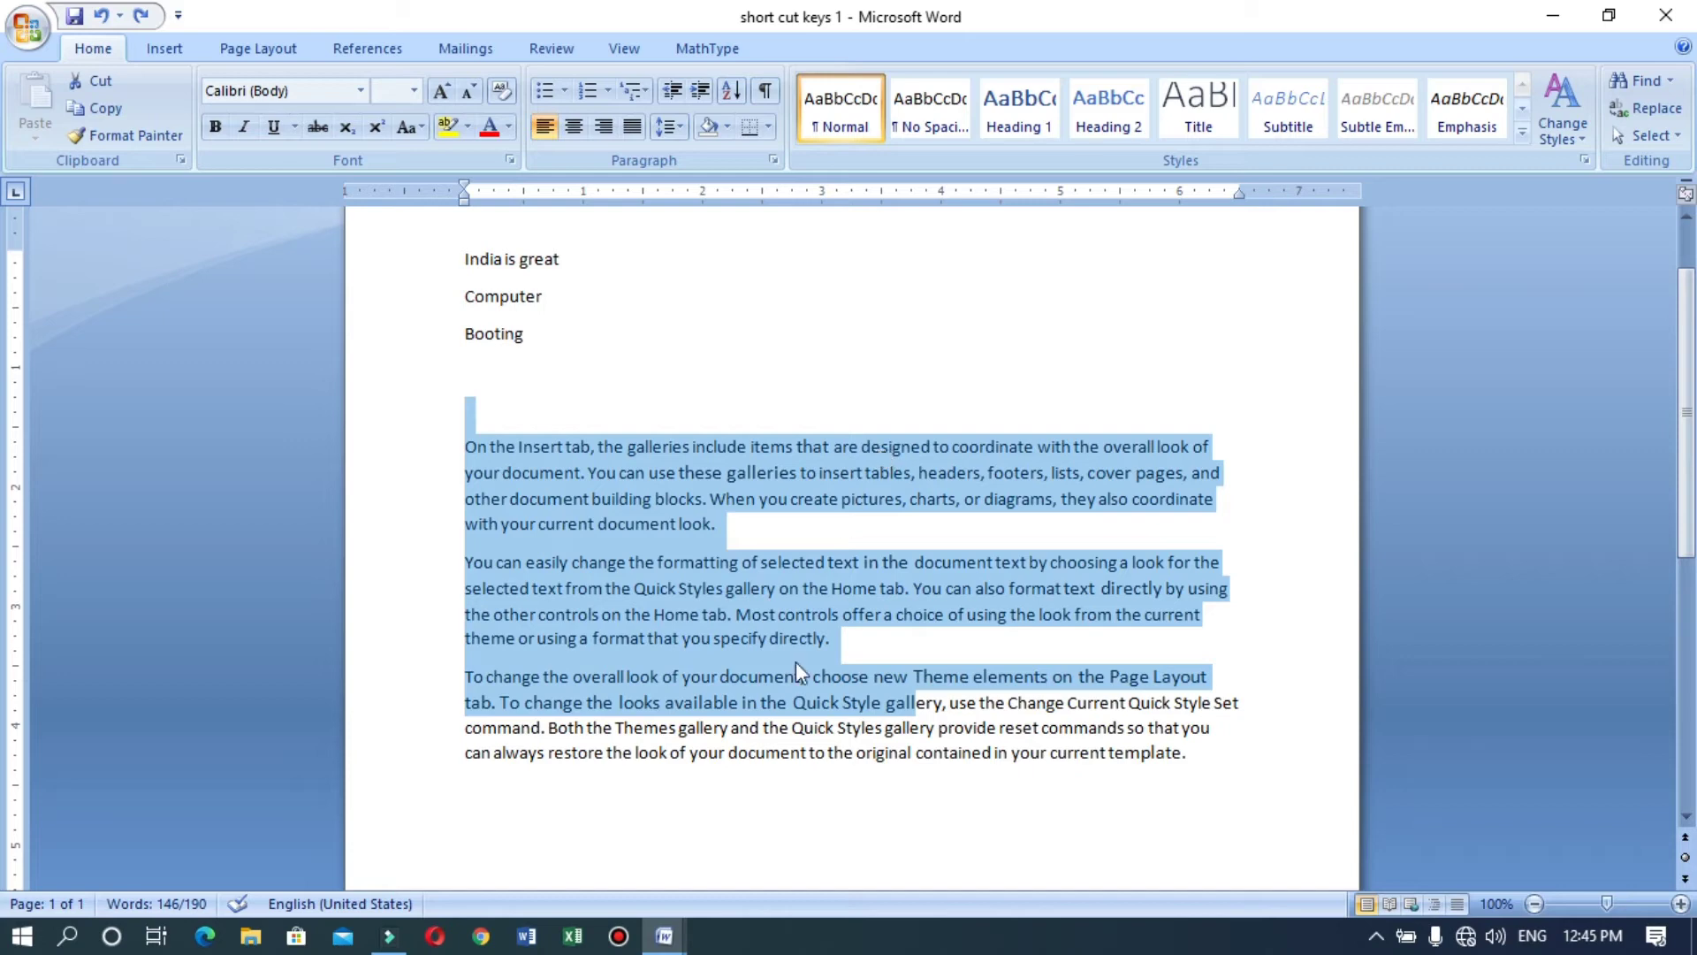
Step: Switch to the "BASIC SHORT CUT KEYS4" document with the list of editing keys
click(664, 935)
click(486, 862)
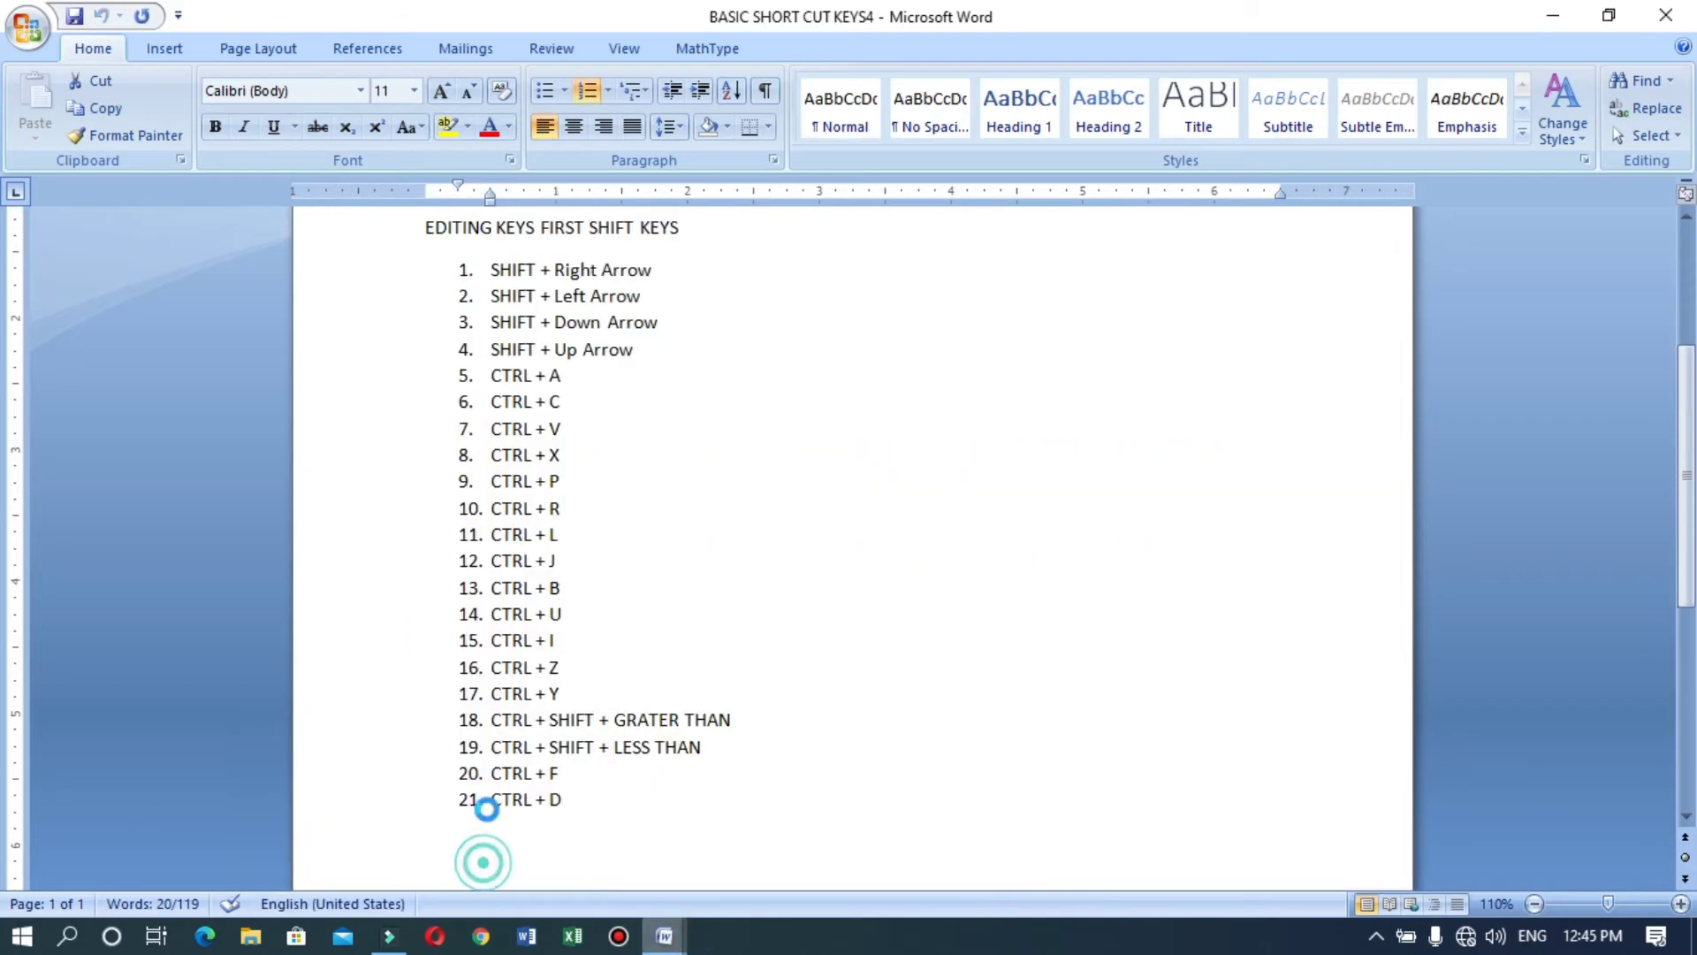
Step: Highlight the first five shortcuts, SHIFT + Right Arrow through CTRL + A, and switch to the "short cut keys 1" document
drag(573, 372, 489, 277)
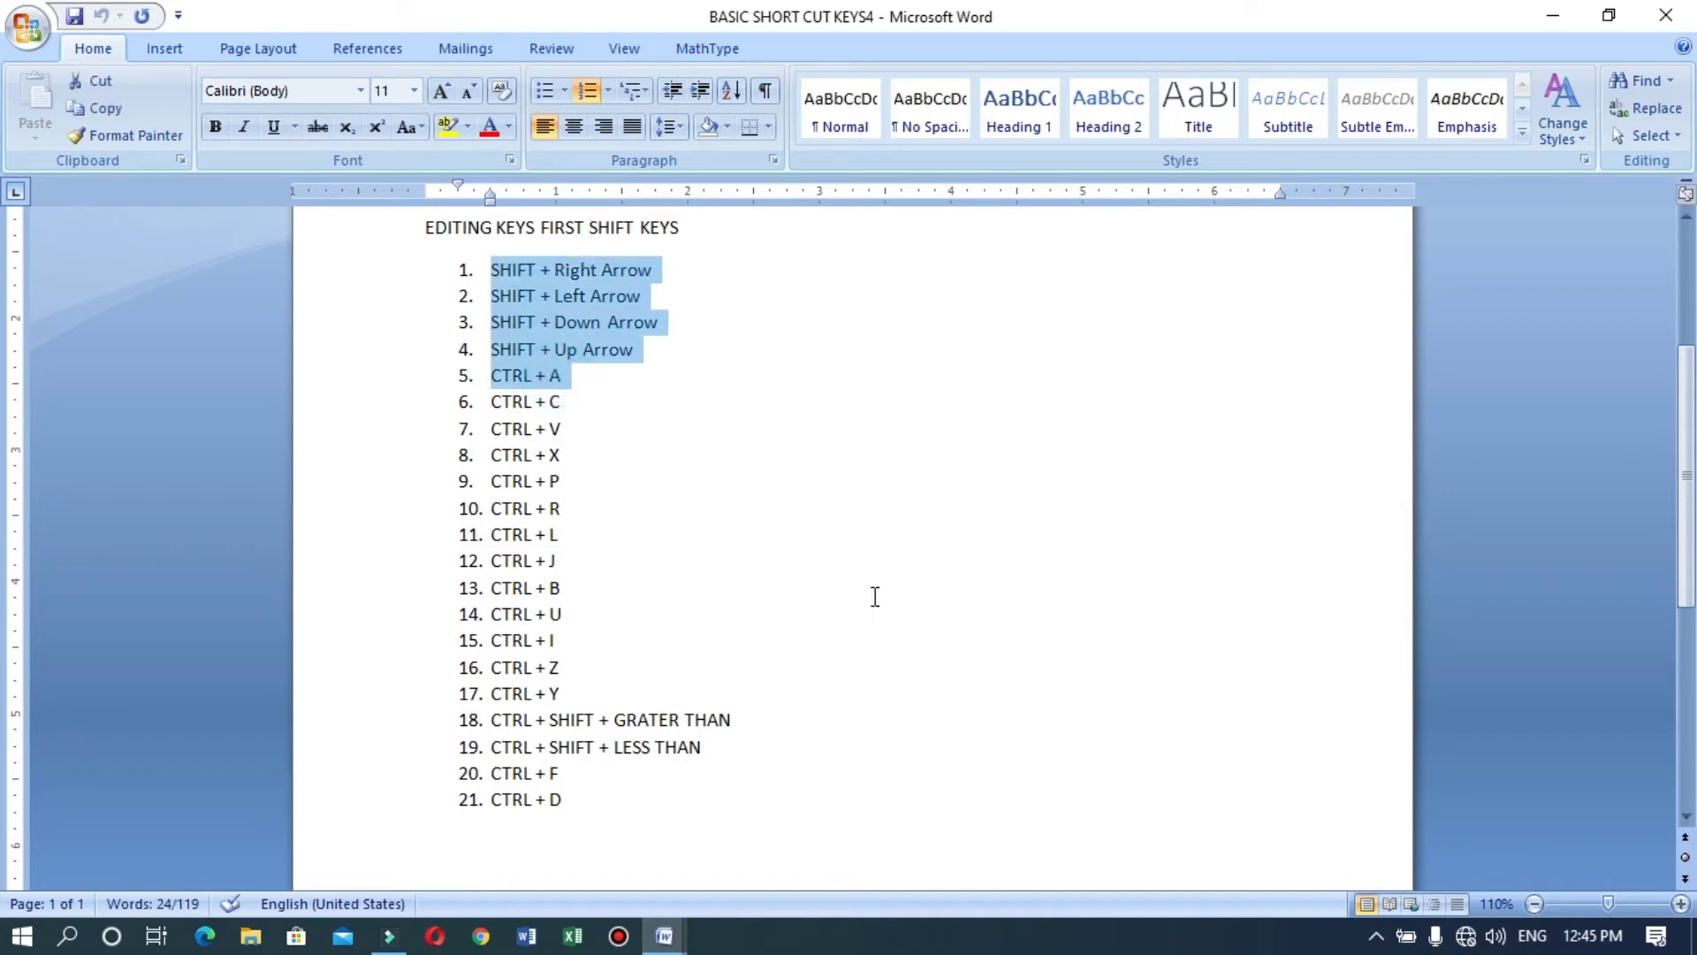
click(664, 935)
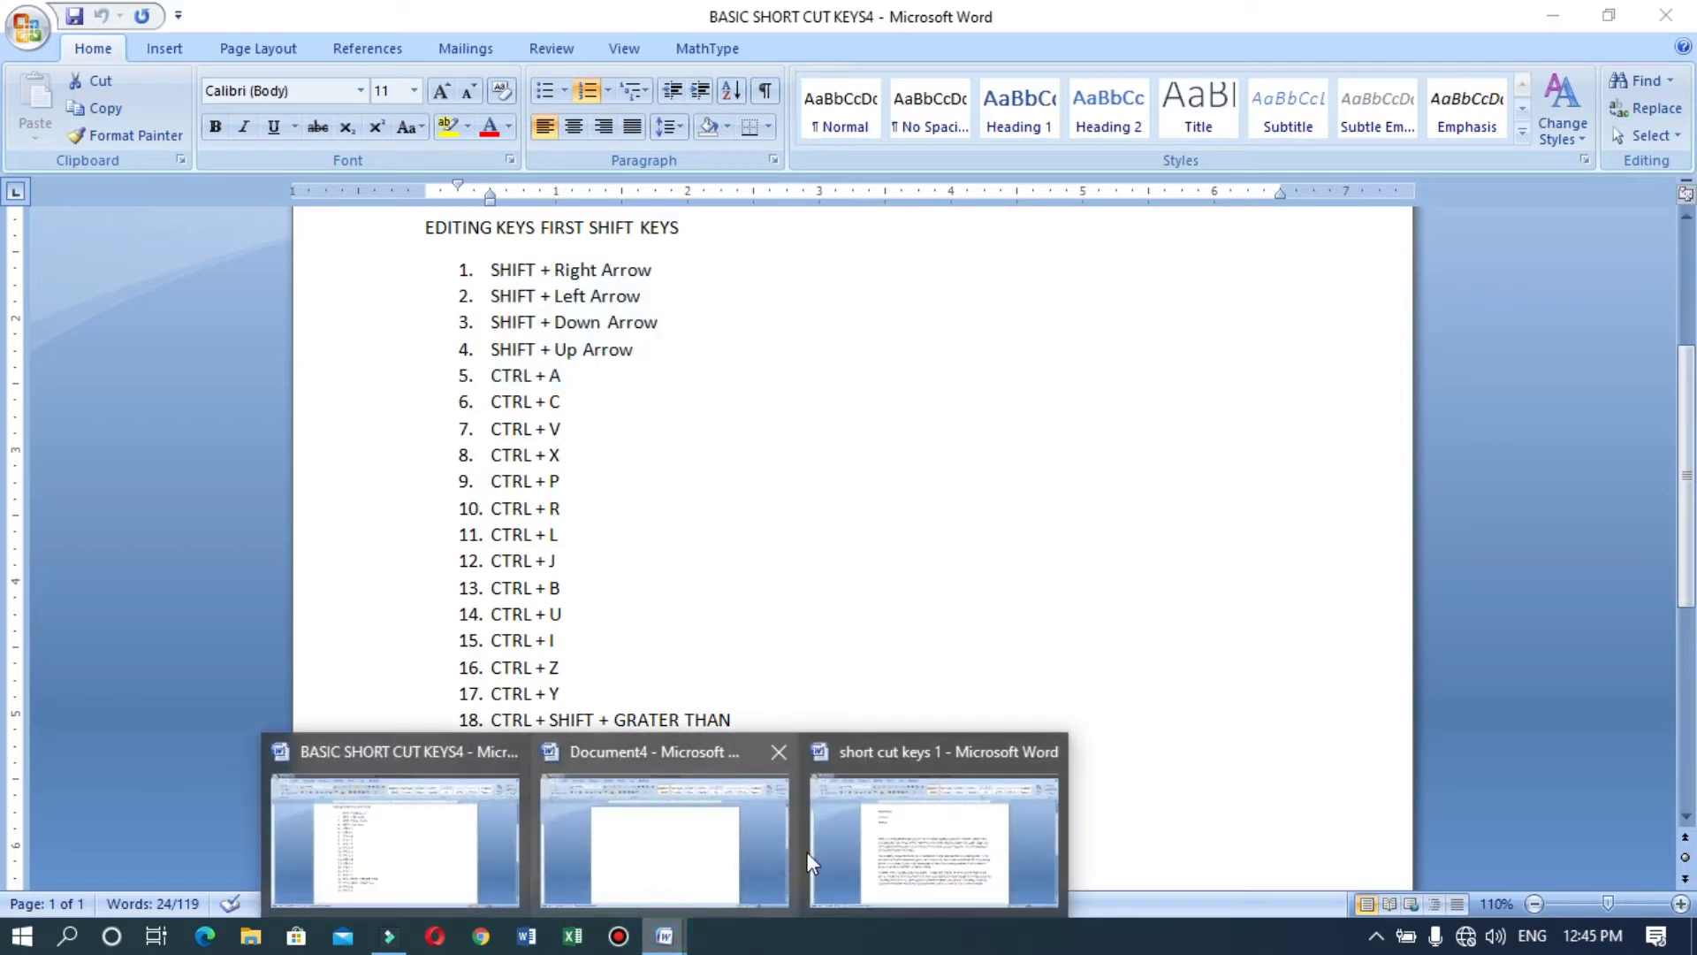
click(878, 835)
click(940, 784)
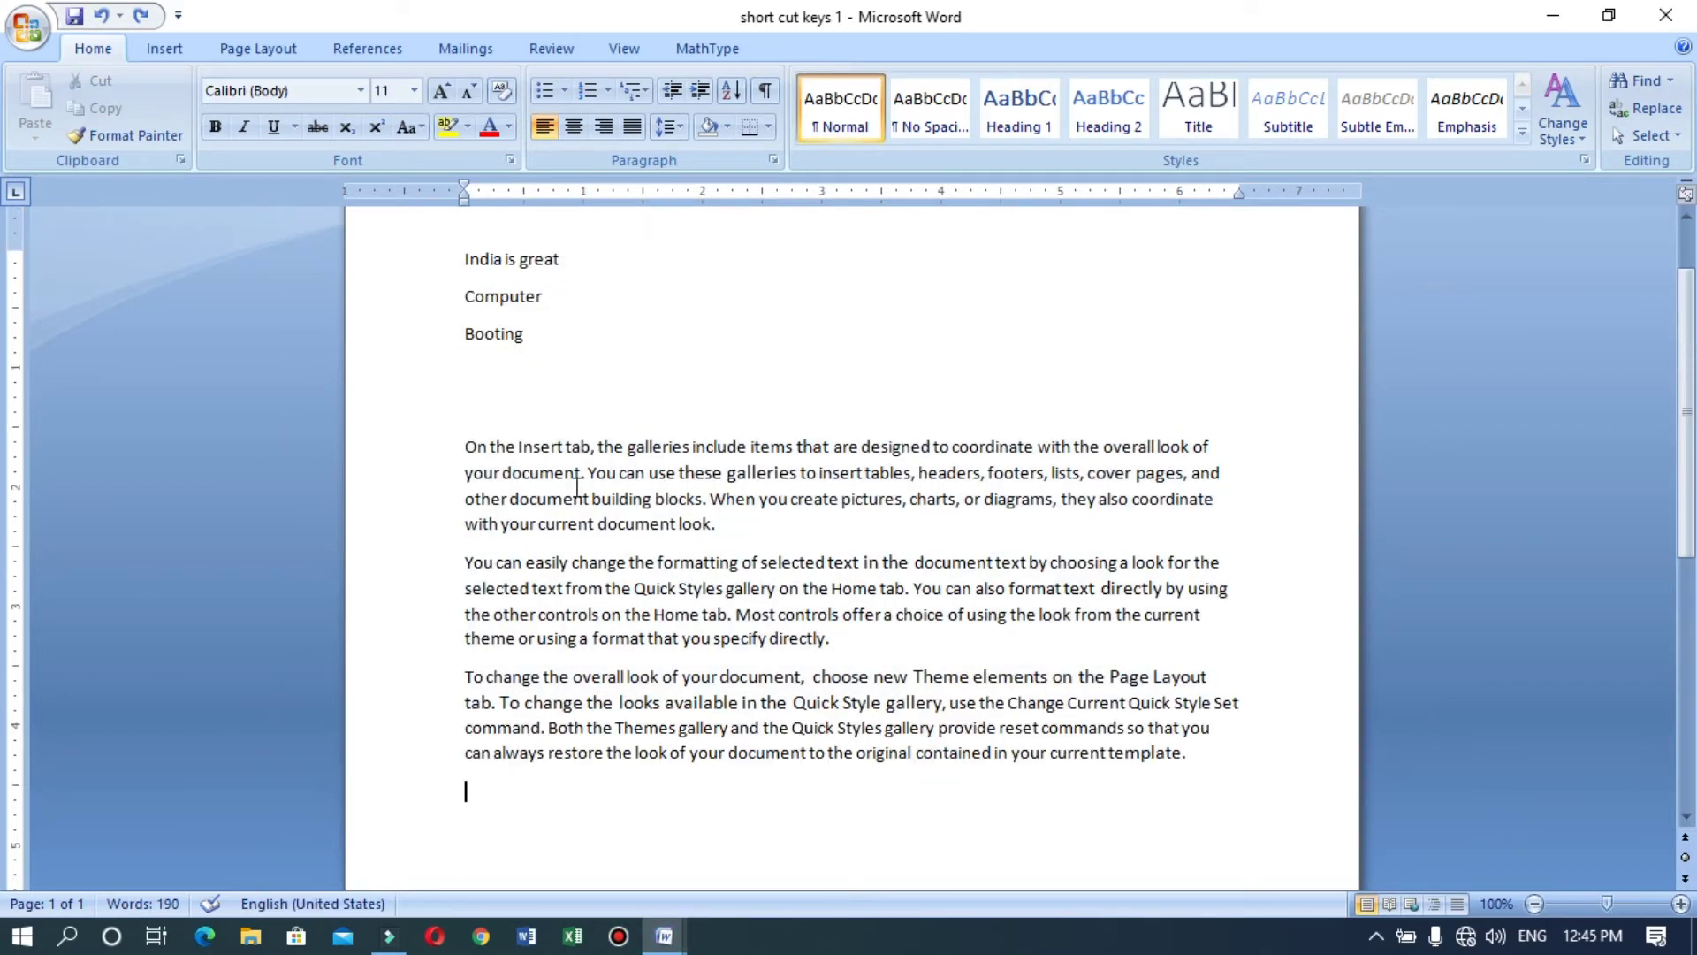
Step: Select the entire document and step its font size up and back down, leaving the text one point larger
key(ctrl+a)
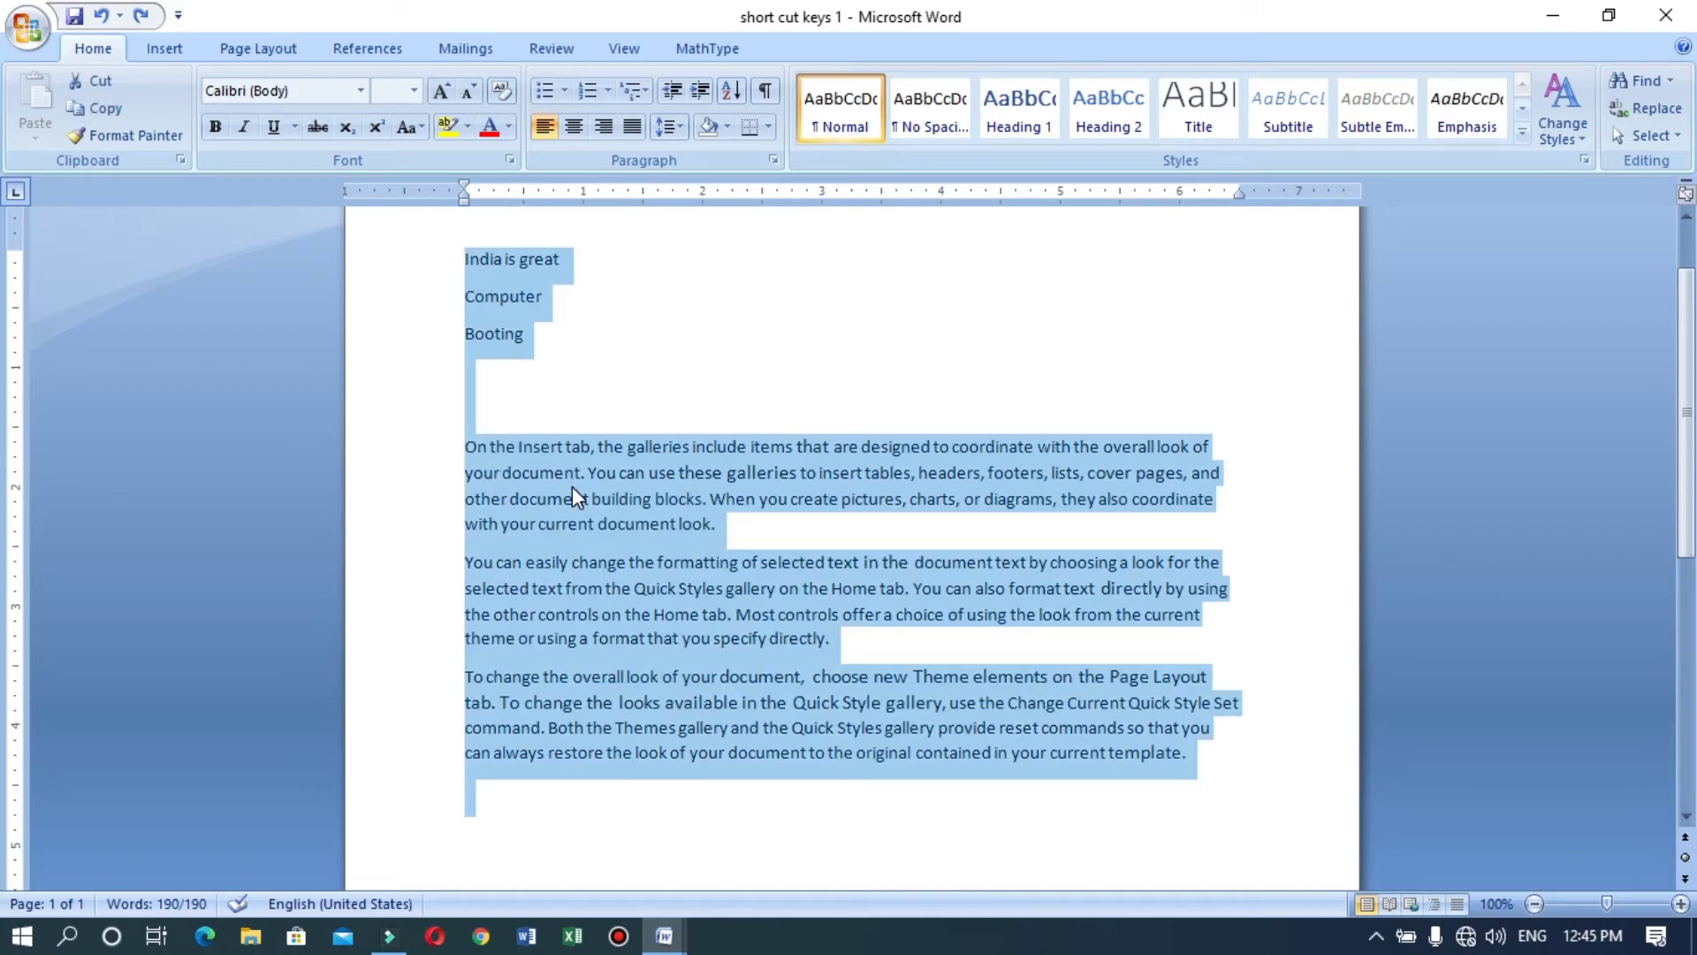
key(ctrl+bracketright)
key(ctrl+bracketright)
key(ctrl+bracketright)
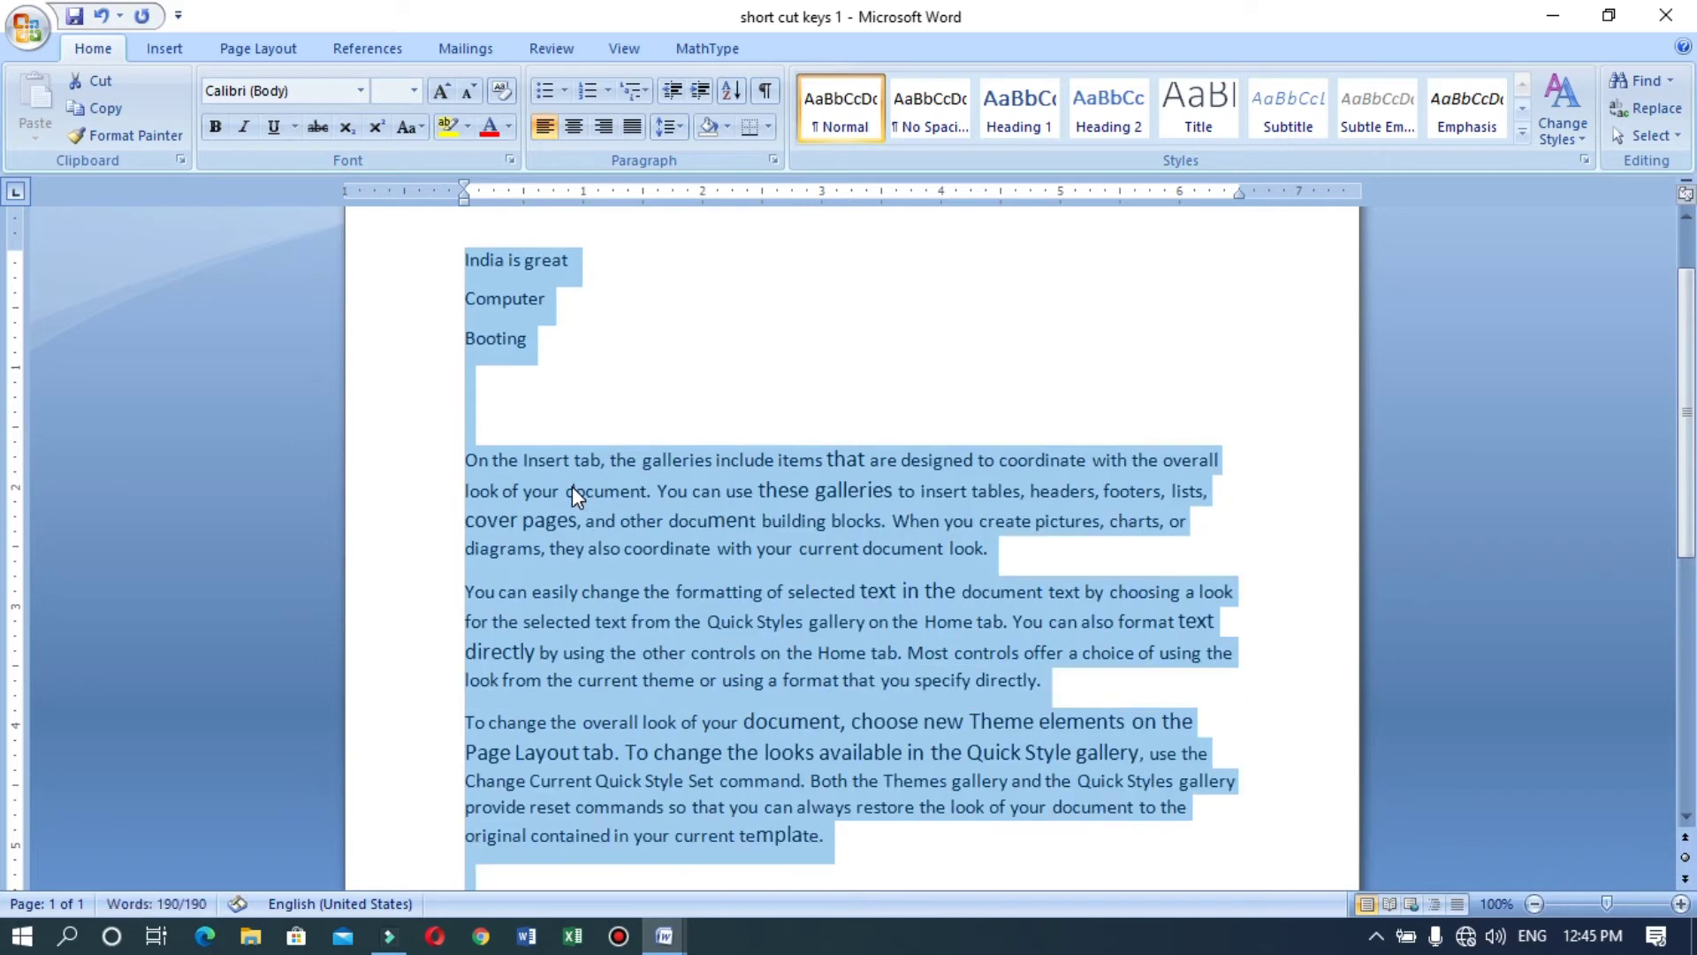
key(ctrl+bracketleft)
key(ctrl+bracketleft)
Step: Underline all the selected text and switch bold on and off again
key(ctrl+u)
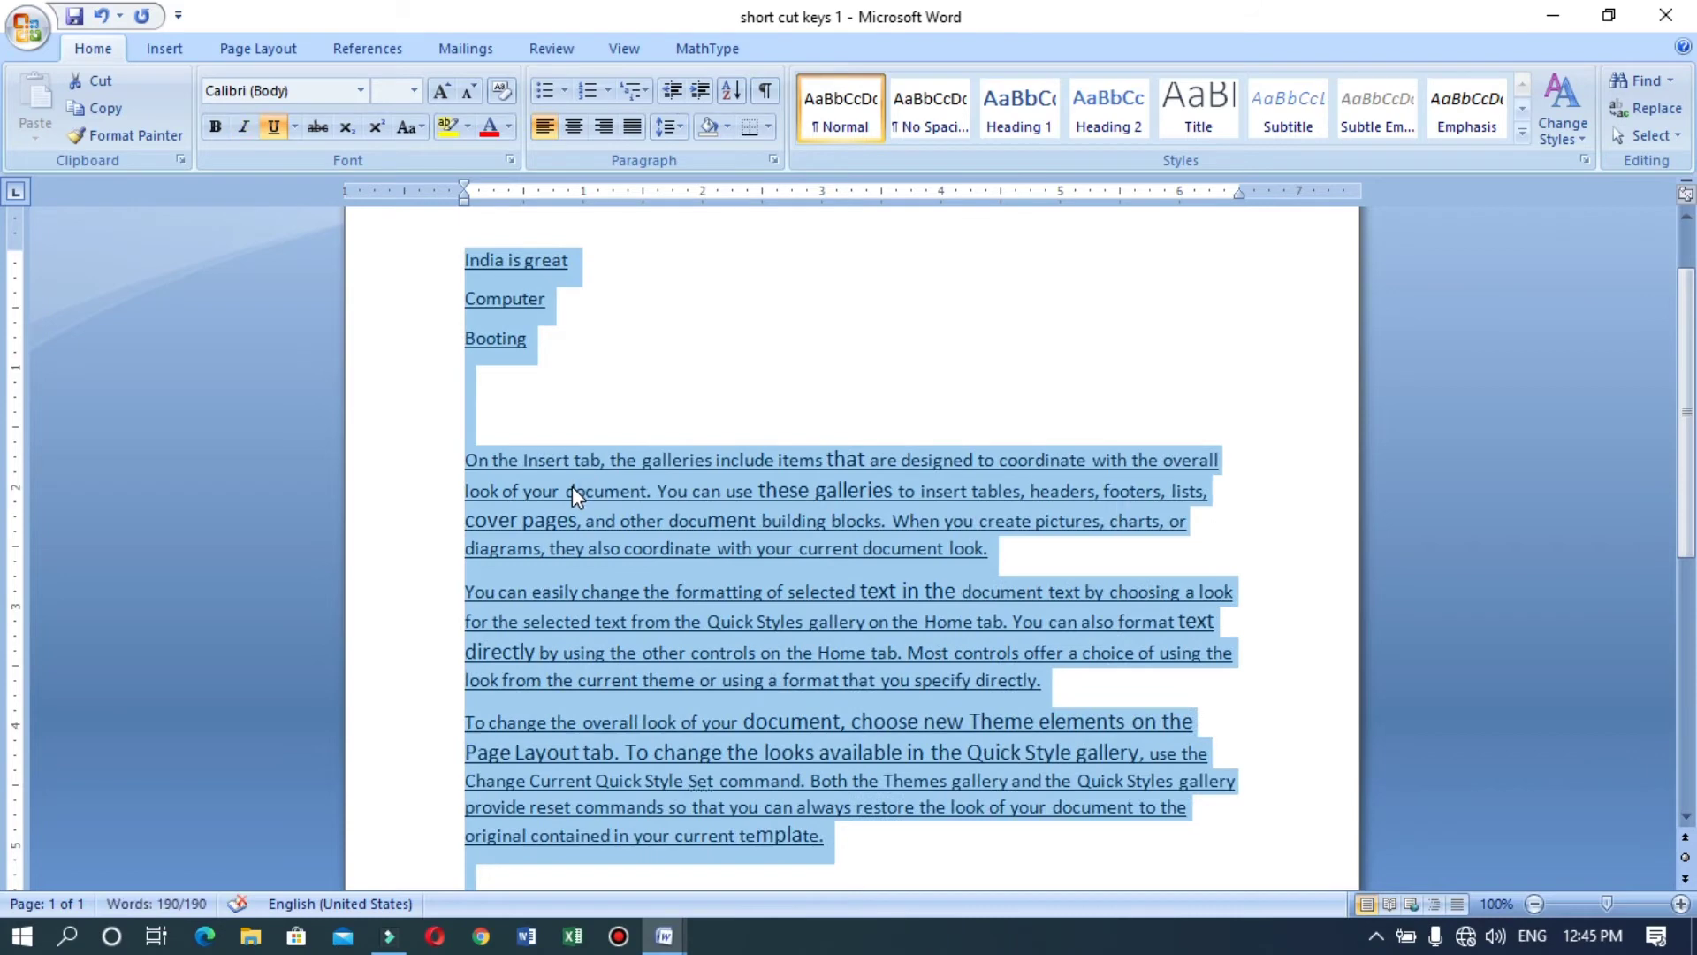
key(ctrl+b)
key(ctrl+b)
Step: Enlarge the whole document's text by three font-size steps and shrink it by the same three steps
key(ctrl+shift+period)
key(ctrl+shift+period)
key(ctrl+shift+period)
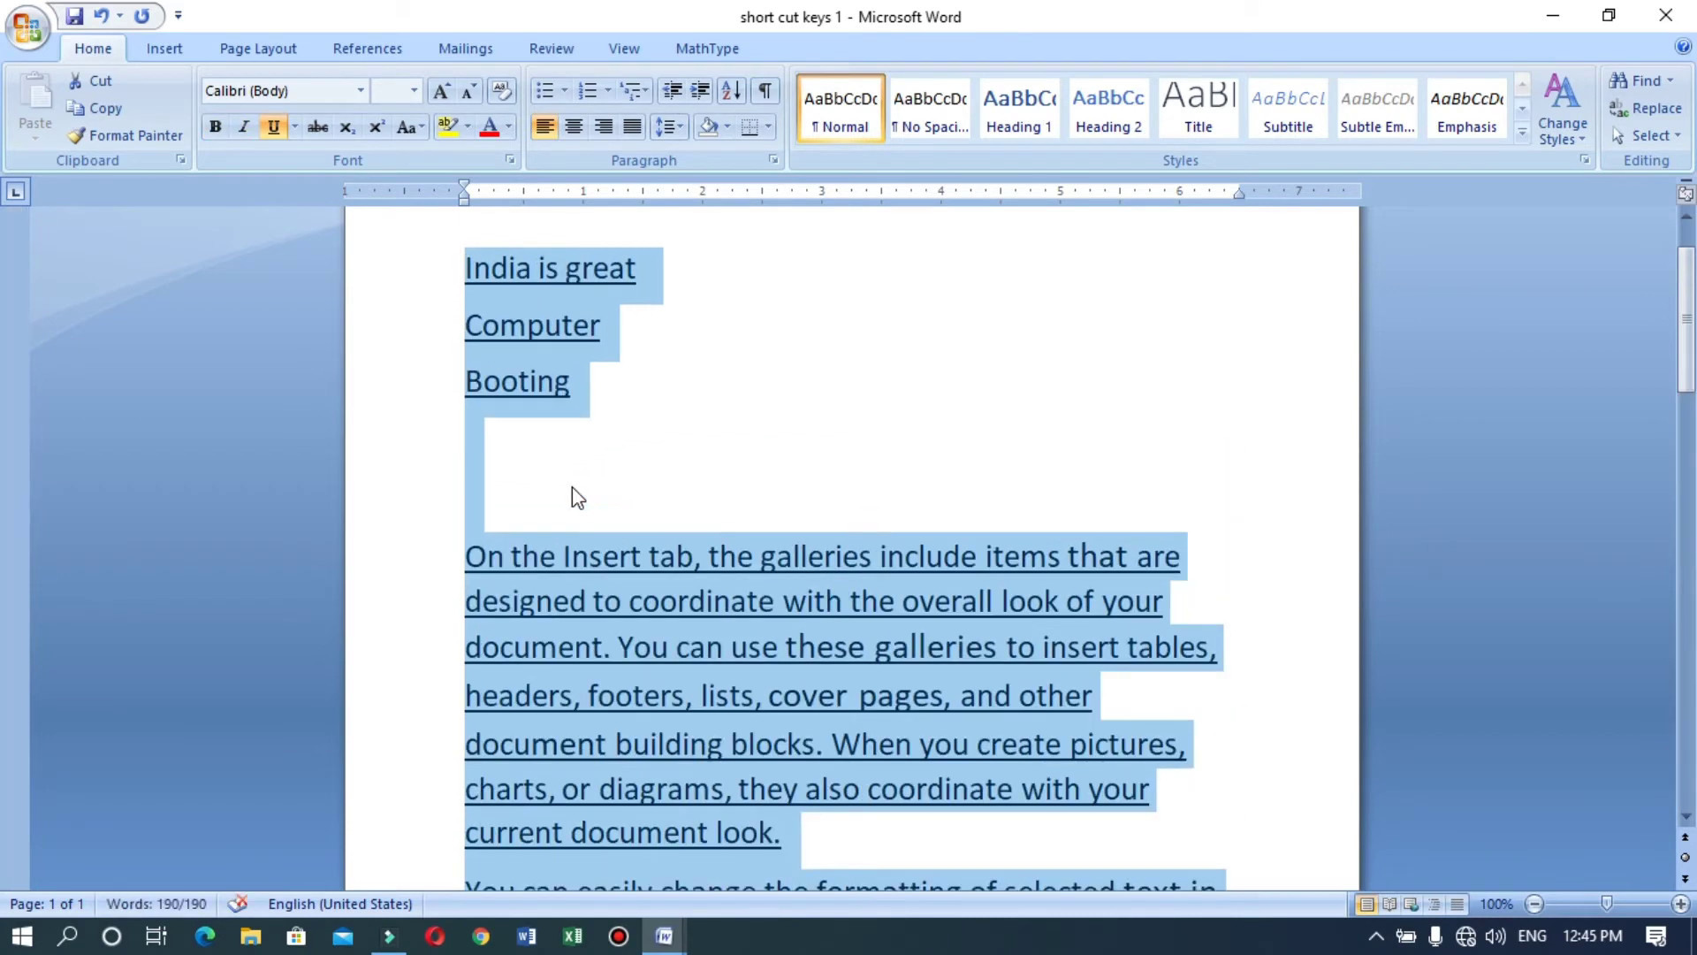
key(ctrl+shift+comma)
key(ctrl+shift+comma)
key(ctrl+shift+comma)
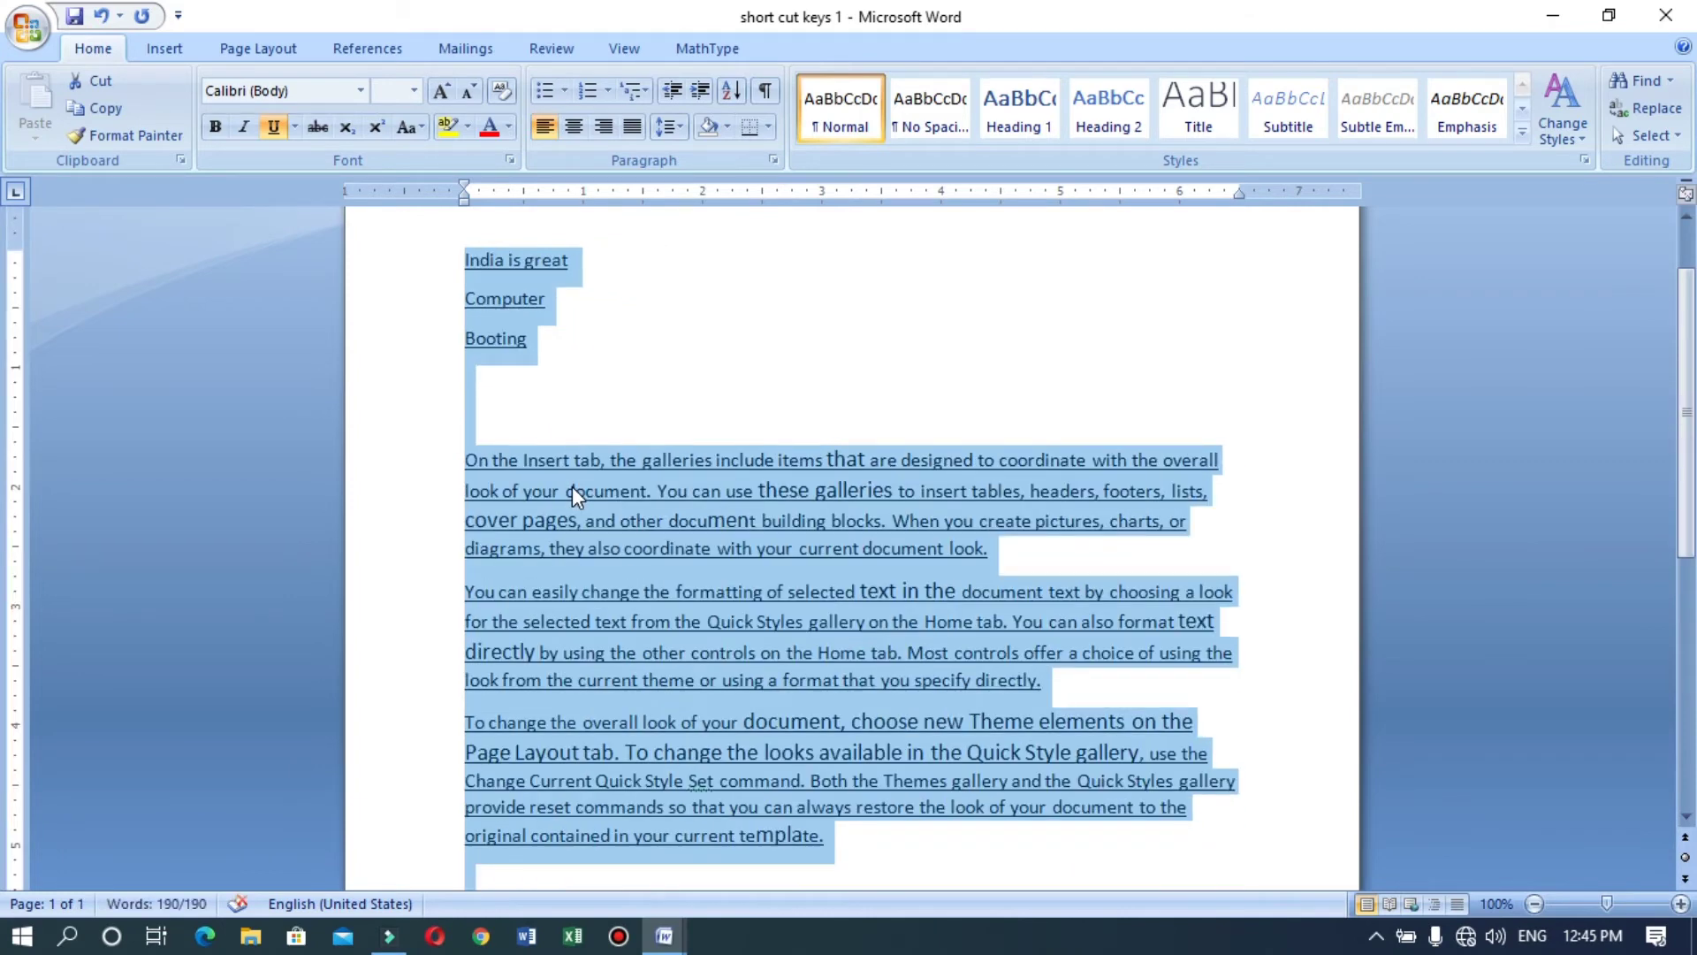
Step: Remove the underline from the whole document and clear the selection
key(ctrl+u)
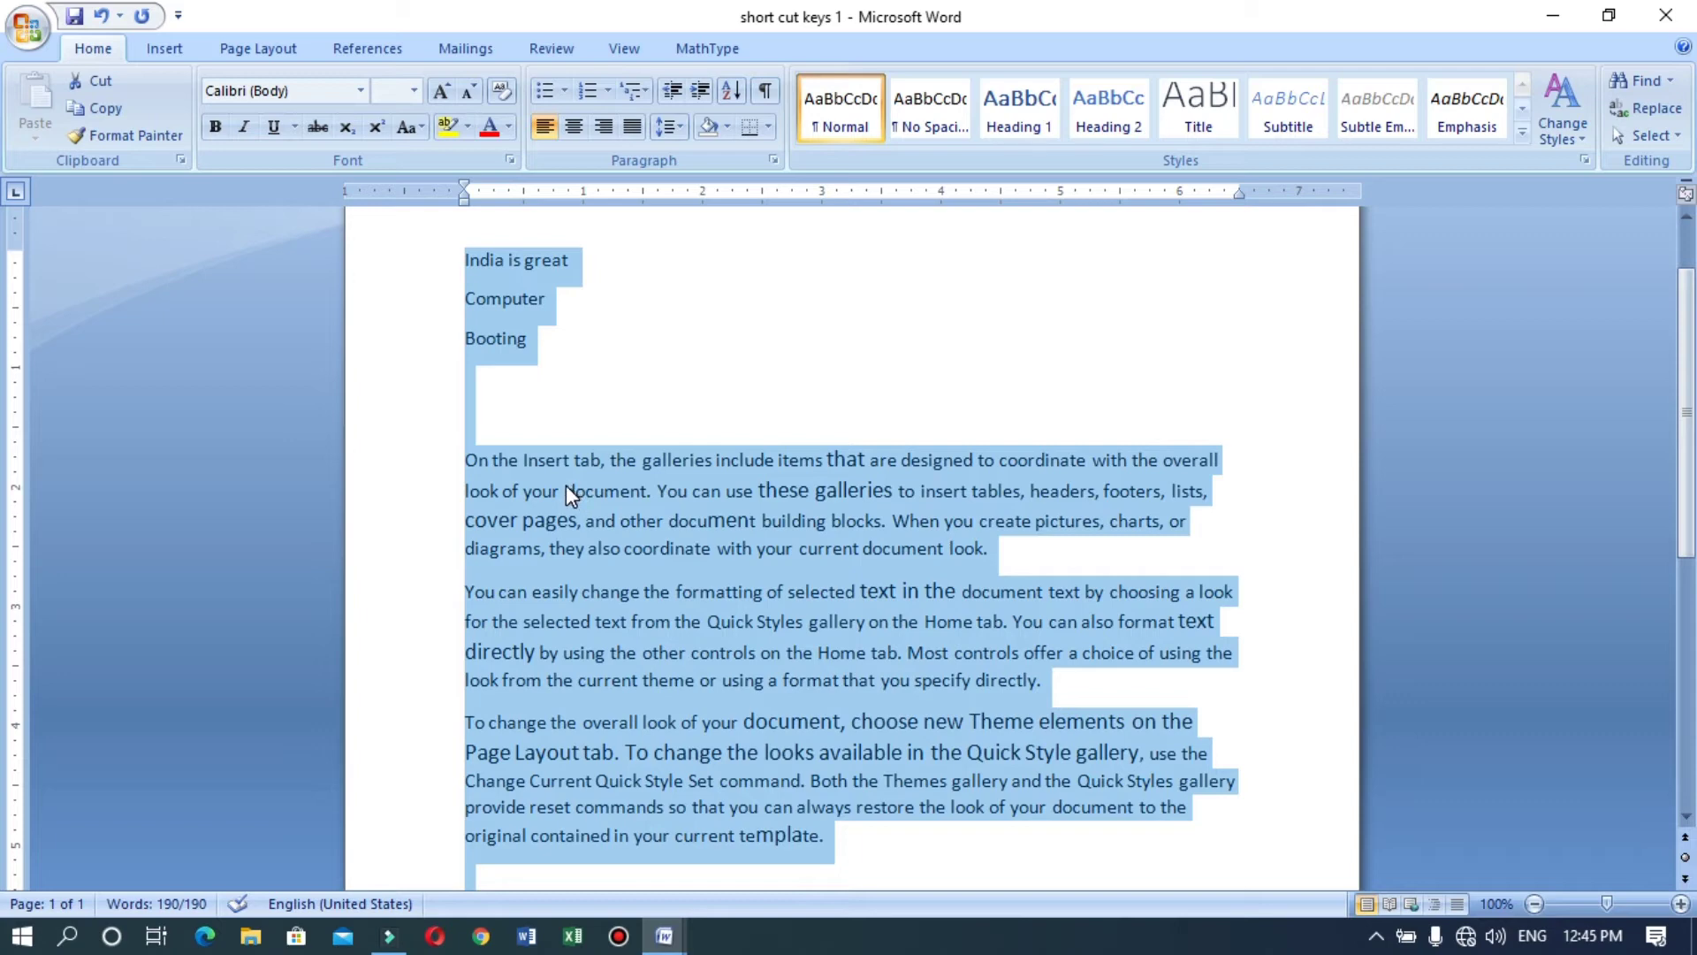
click(587, 375)
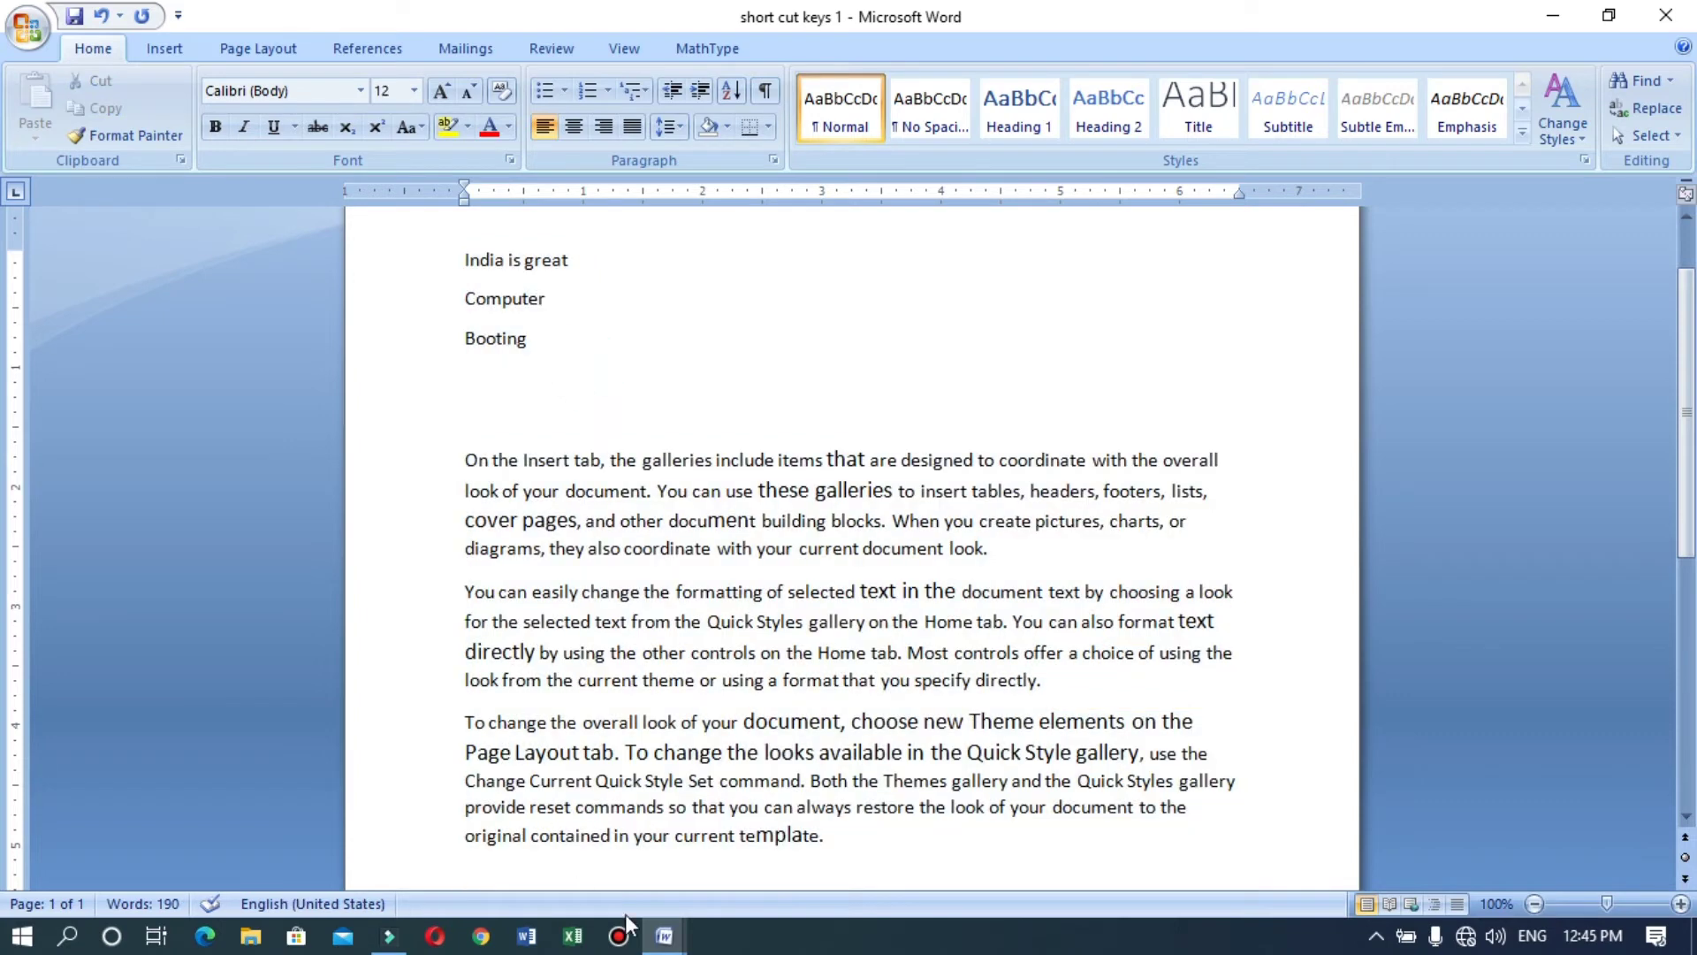
Step: Switch to the "BASIC SHORT CUT KEYS4" document and highlight the list items CTRL + C through CTRL + X
click(663, 935)
click(442, 793)
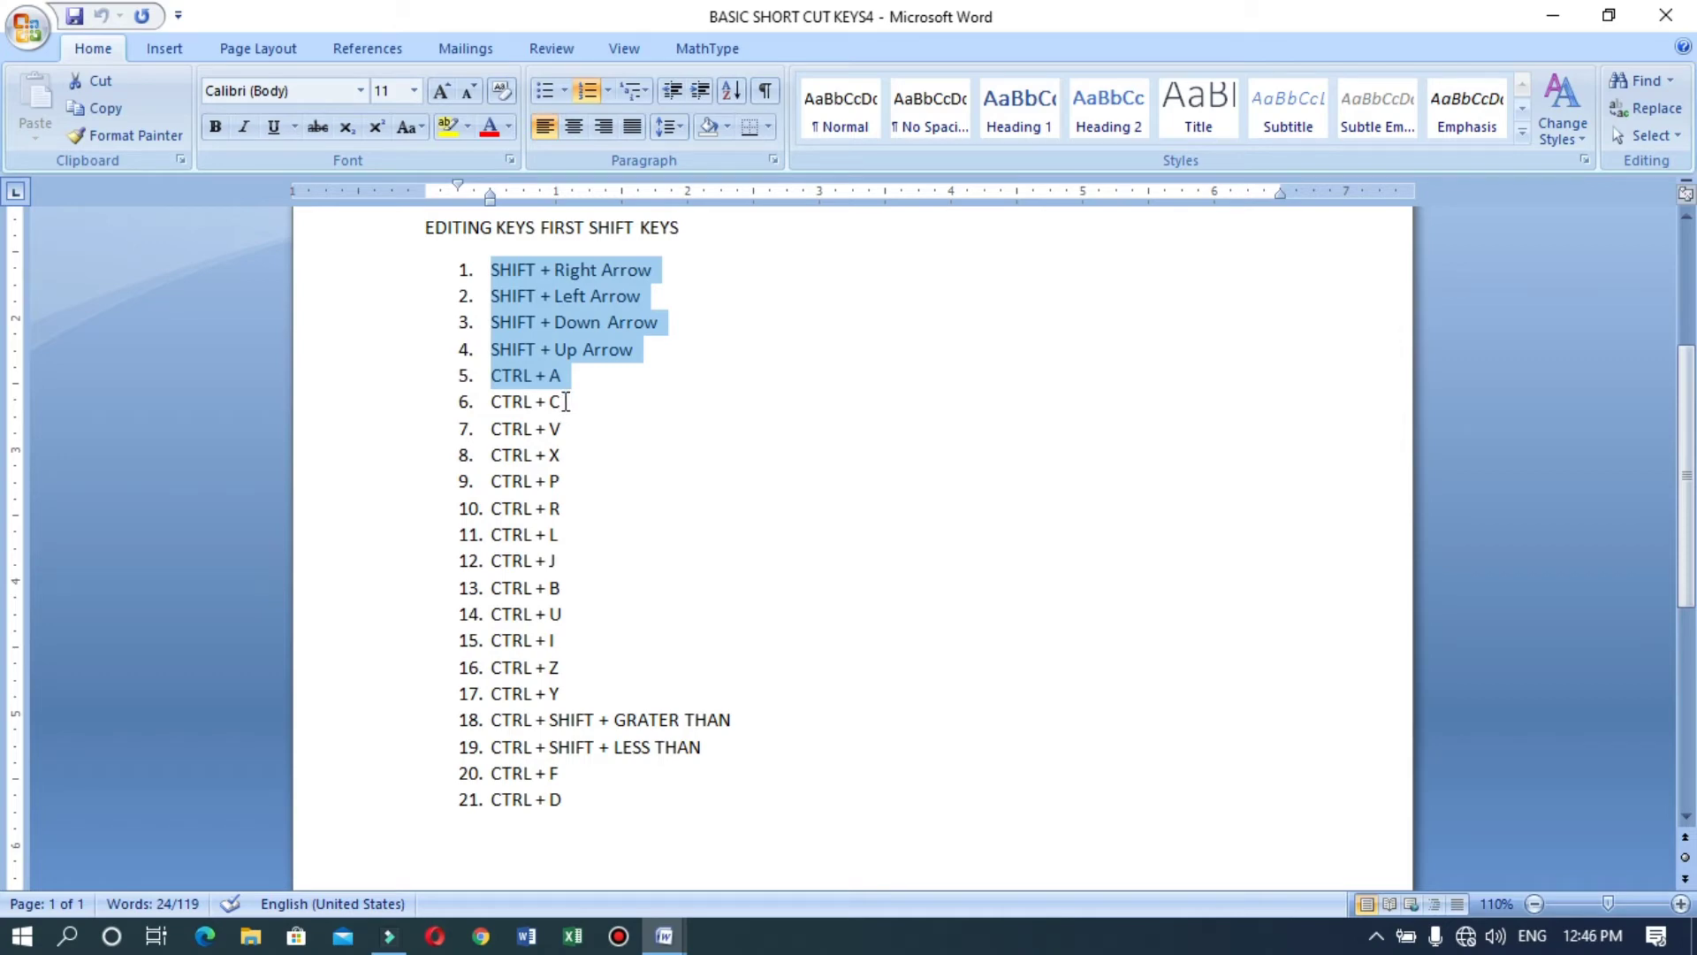
drag(566, 401, 514, 398)
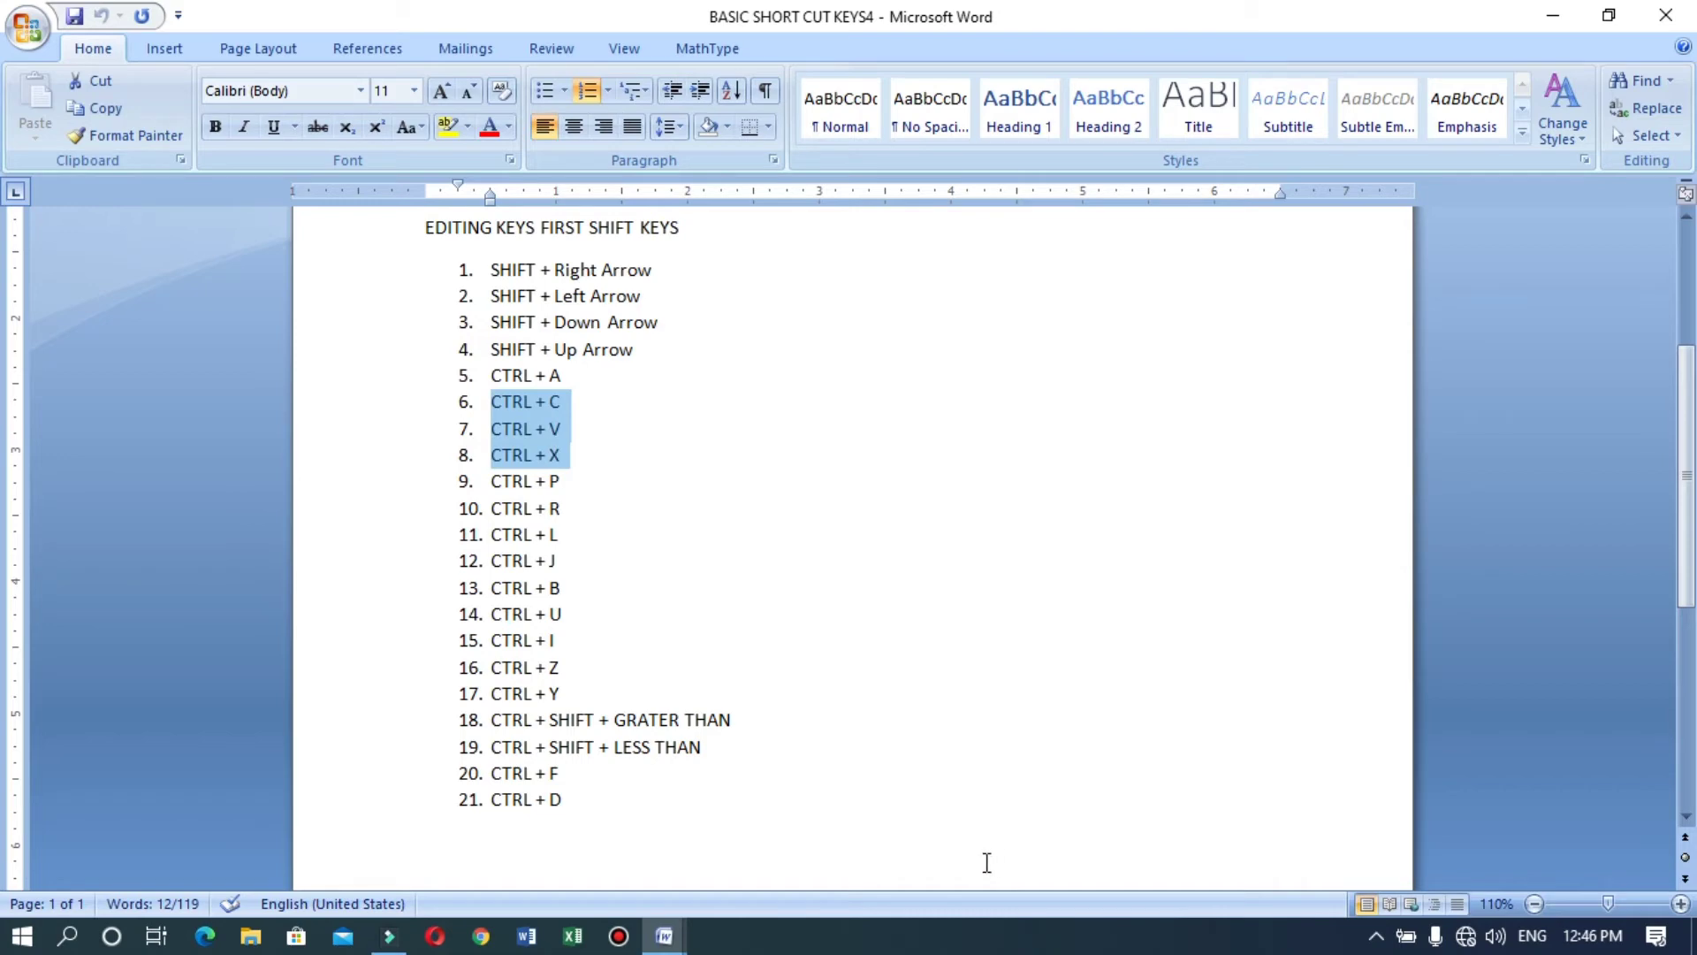
Step: In "short cut keys 1", select the word "Booting" character by character backward from the end of its line
mouse_move(659, 948)
click(920, 852)
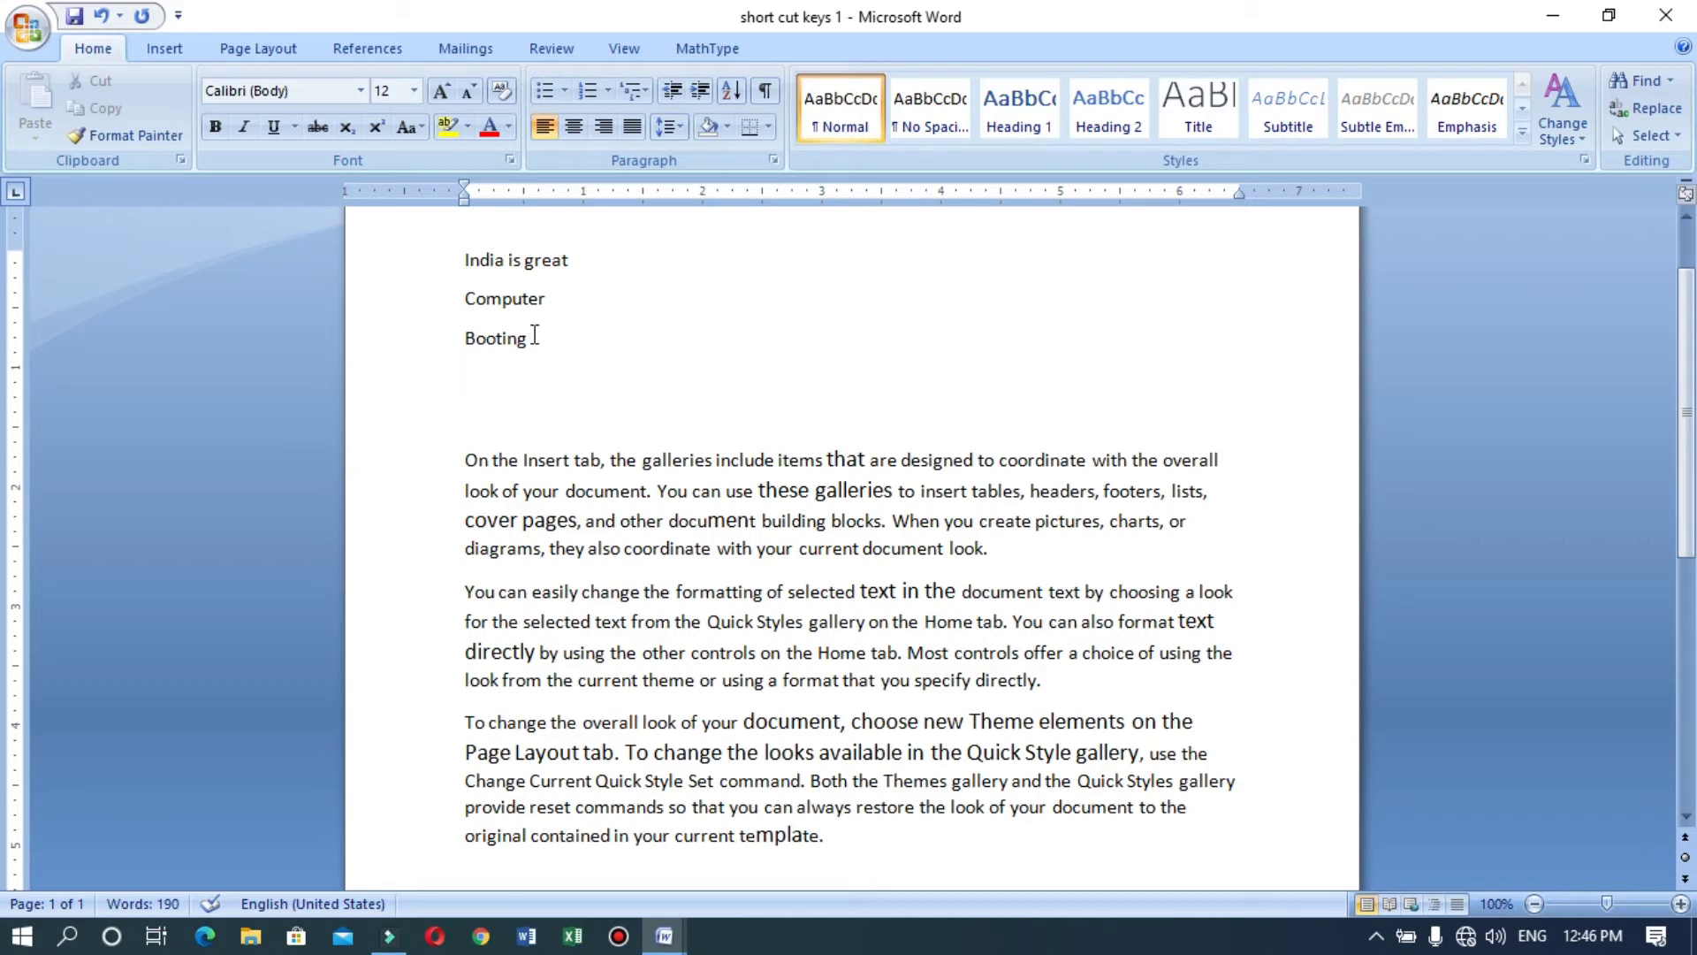
click(531, 339)
key(shift+Left)
key(shift+Left)
key(shift+Left)
key(shift+Left)
key(shift+Left)
key(shift+Left)
key(shift+Left)
key(shift+Left)
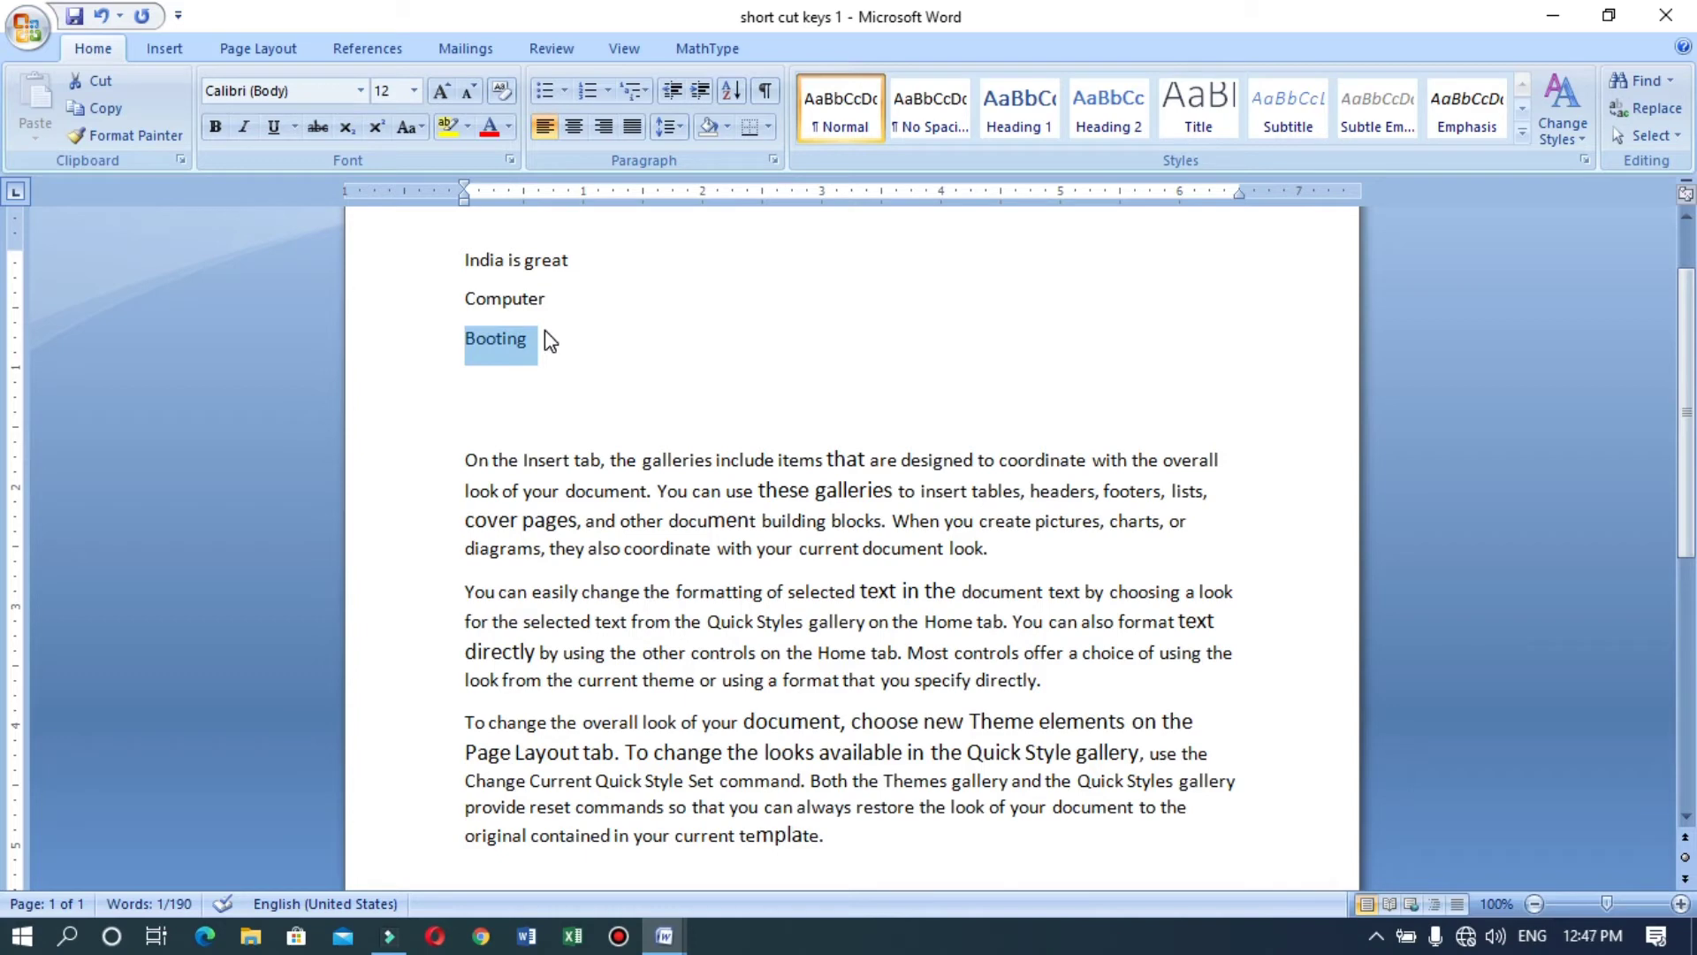
Step: Copy the selected word "Booting" and place the cursor on the blank line below it
right_click(500, 343)
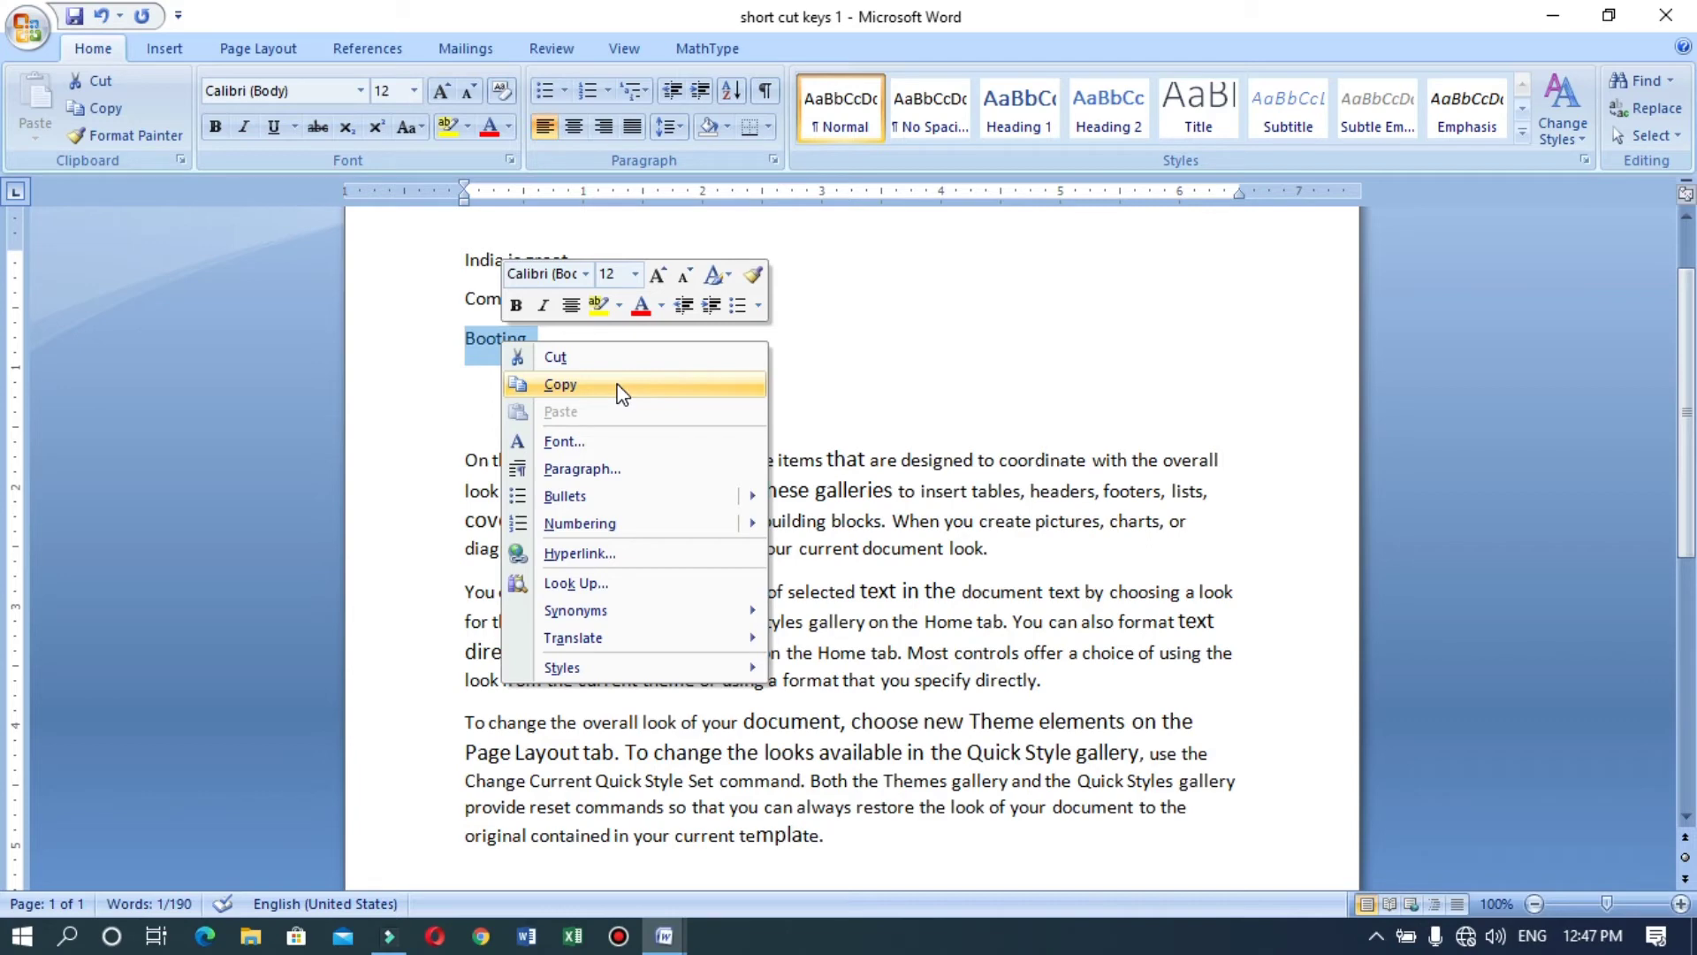
click(431, 364)
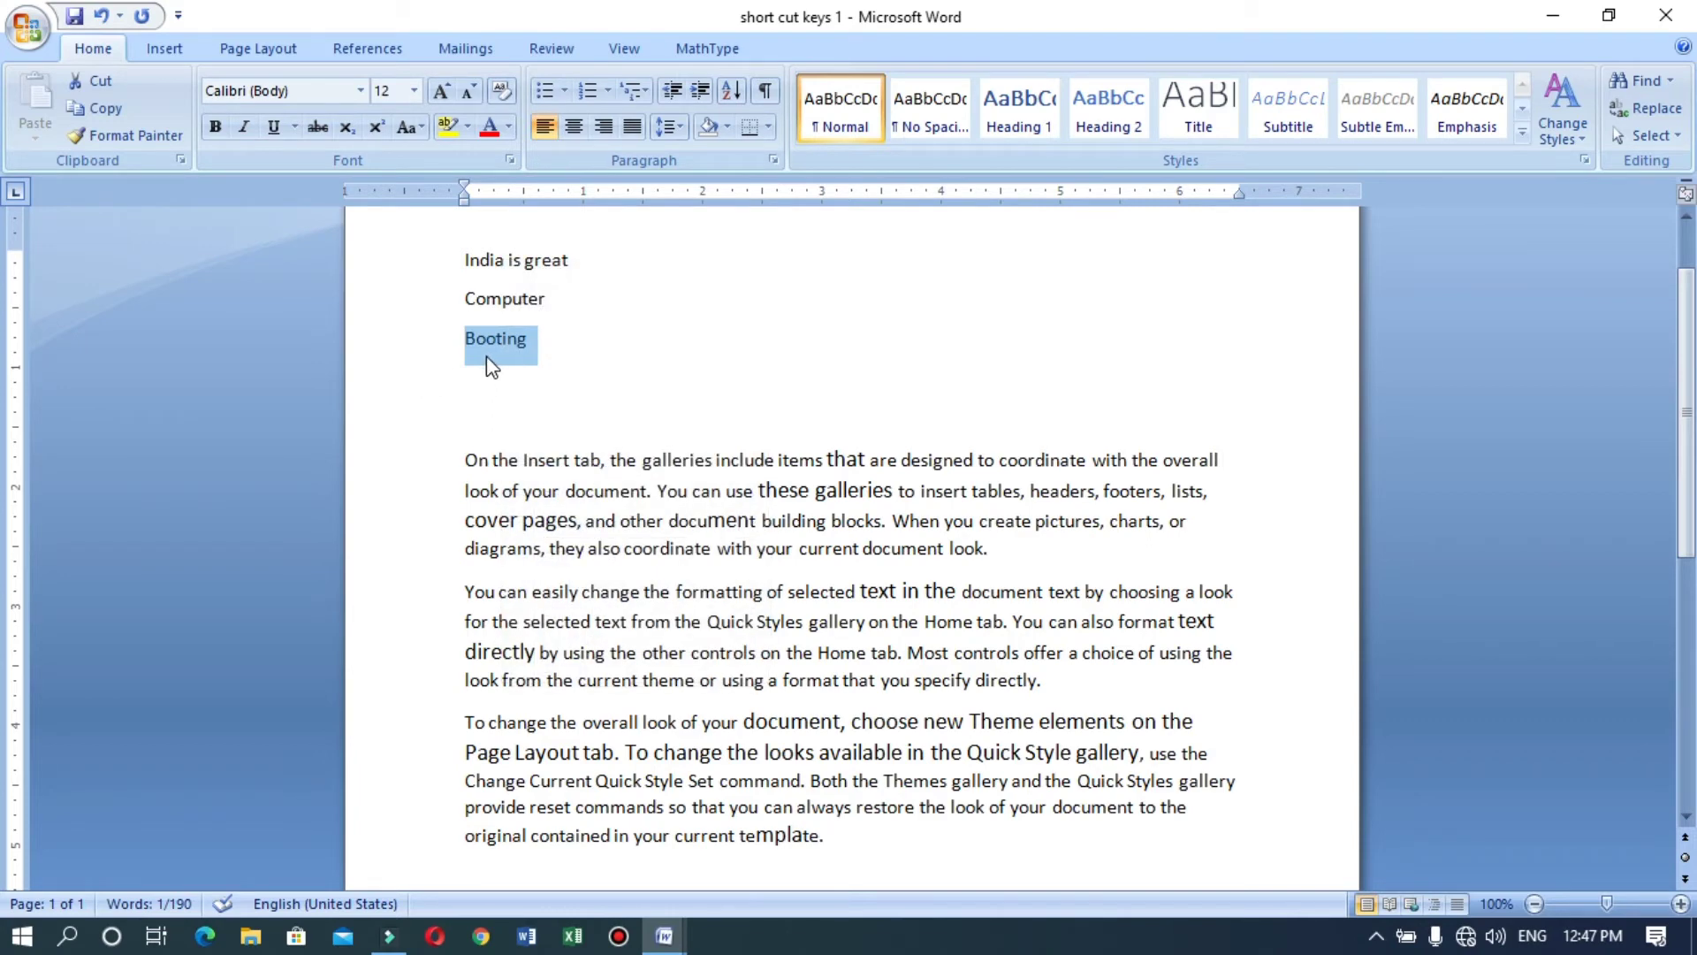
key(ctrl+c)
click(519, 381)
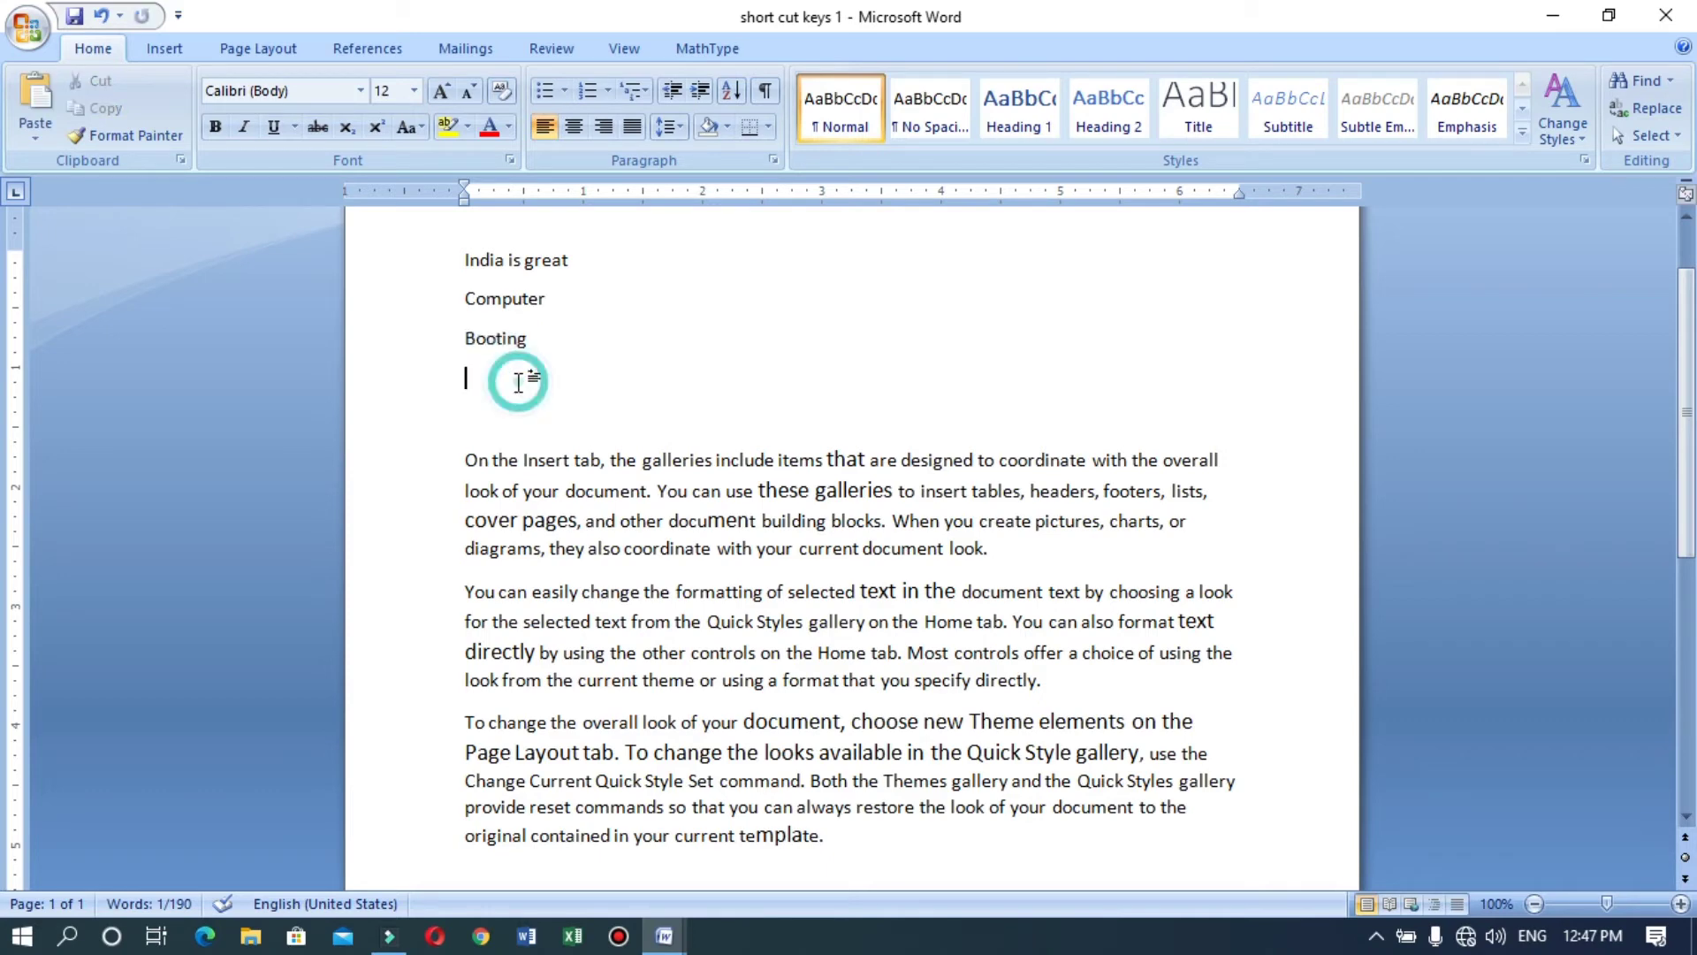
Step: Look up the paste shortcut in the list of the "BASIC SHORT CUT KEYS4" document
click(665, 936)
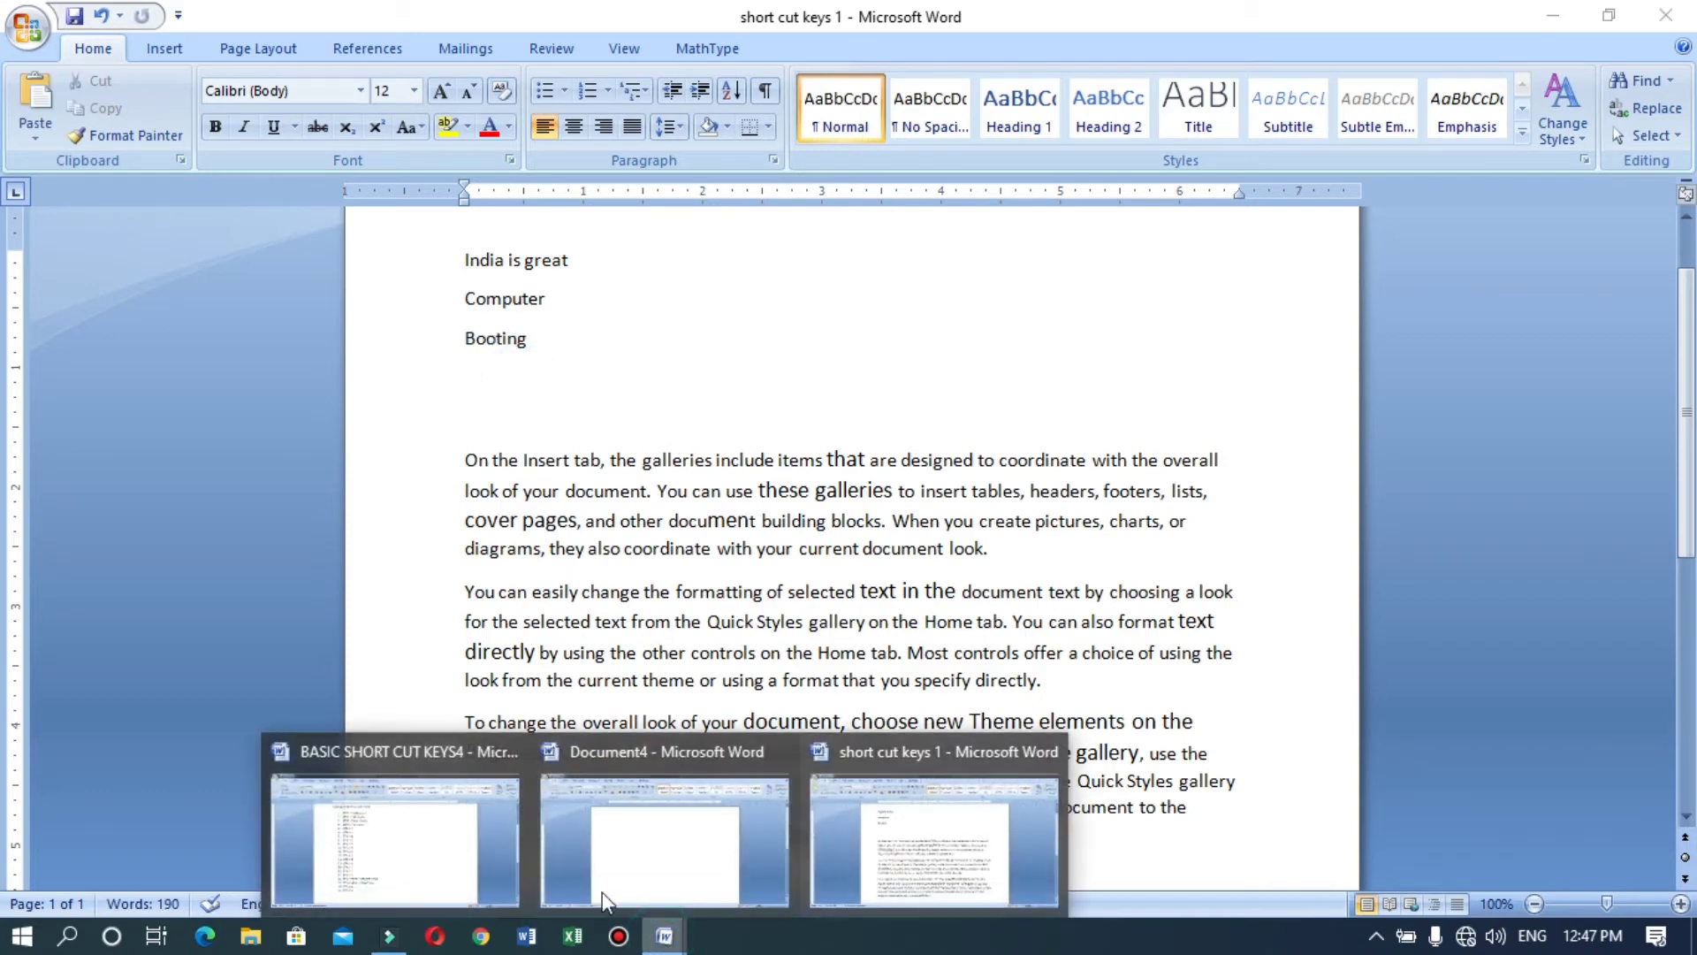
click(447, 826)
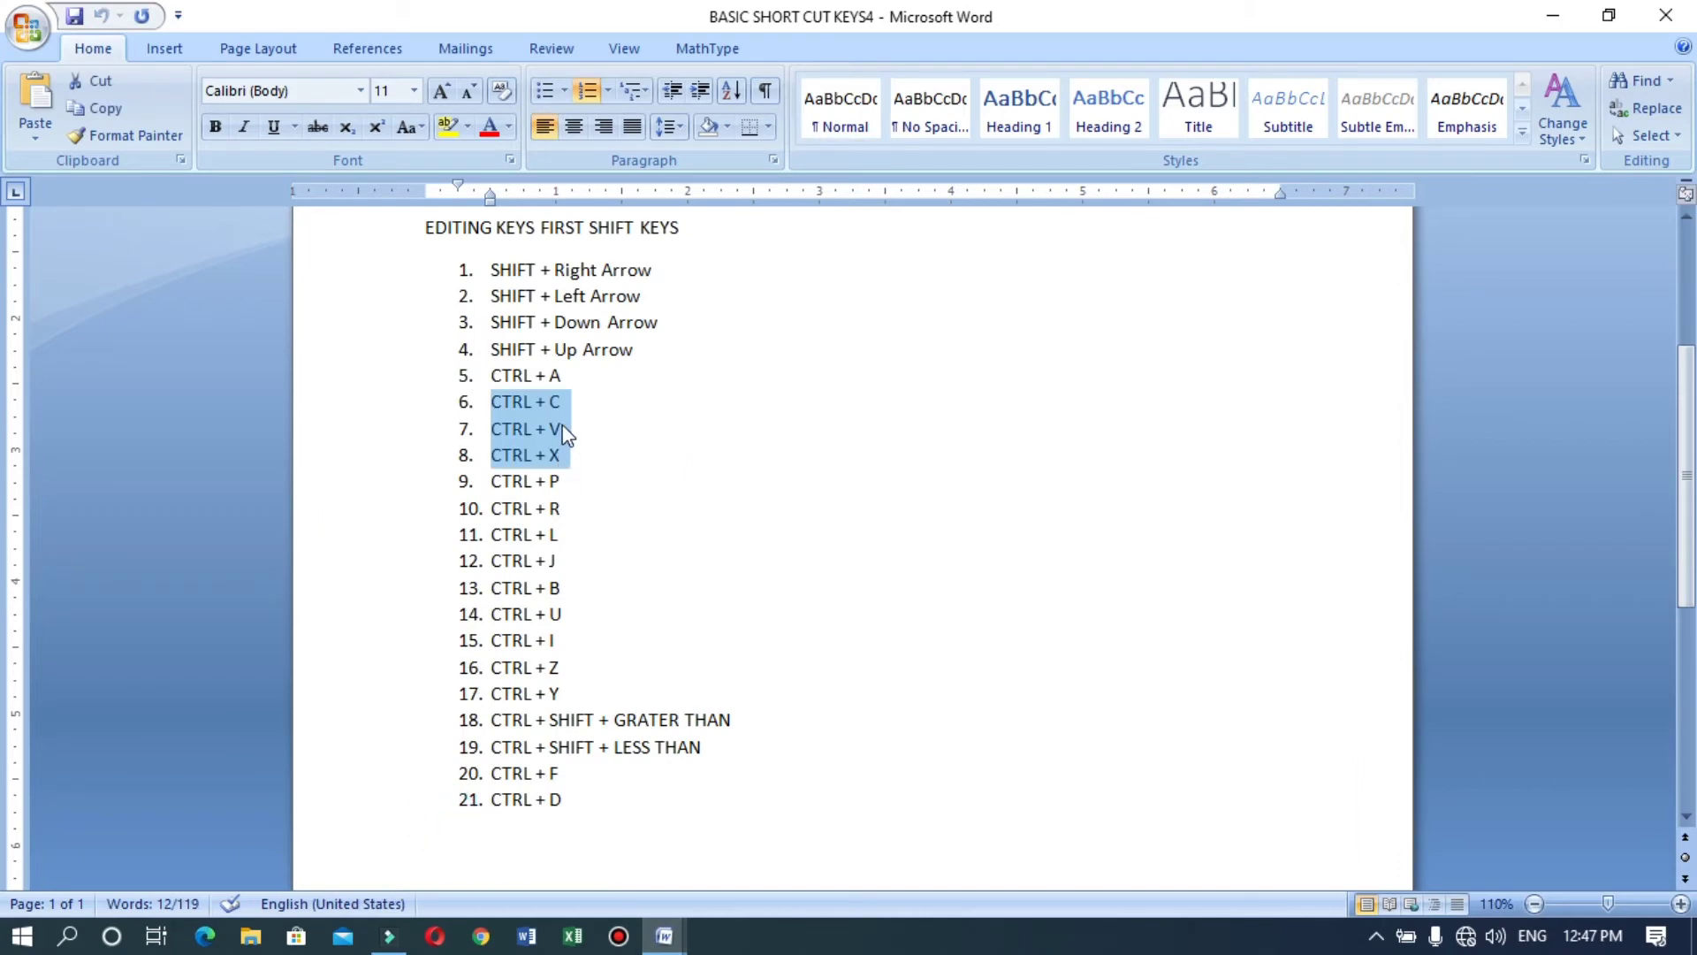
Step: Return to "short cut keys 1" and paste "Booting" on the blank line below the original word
click(673, 937)
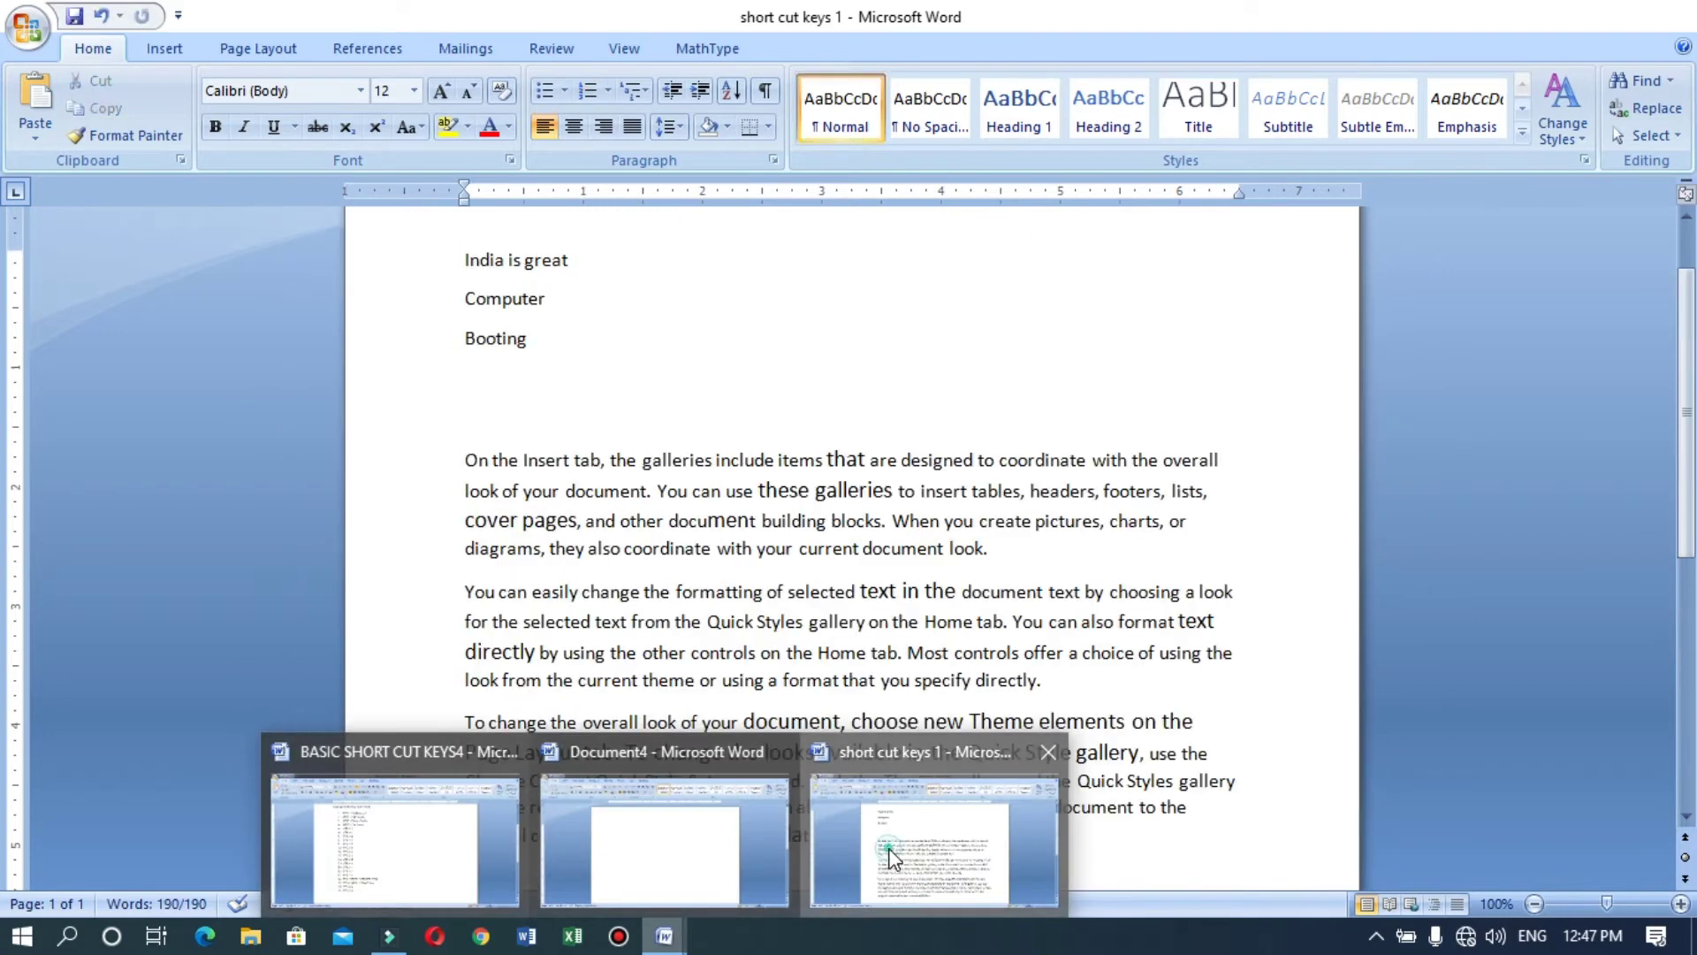
click(934, 844)
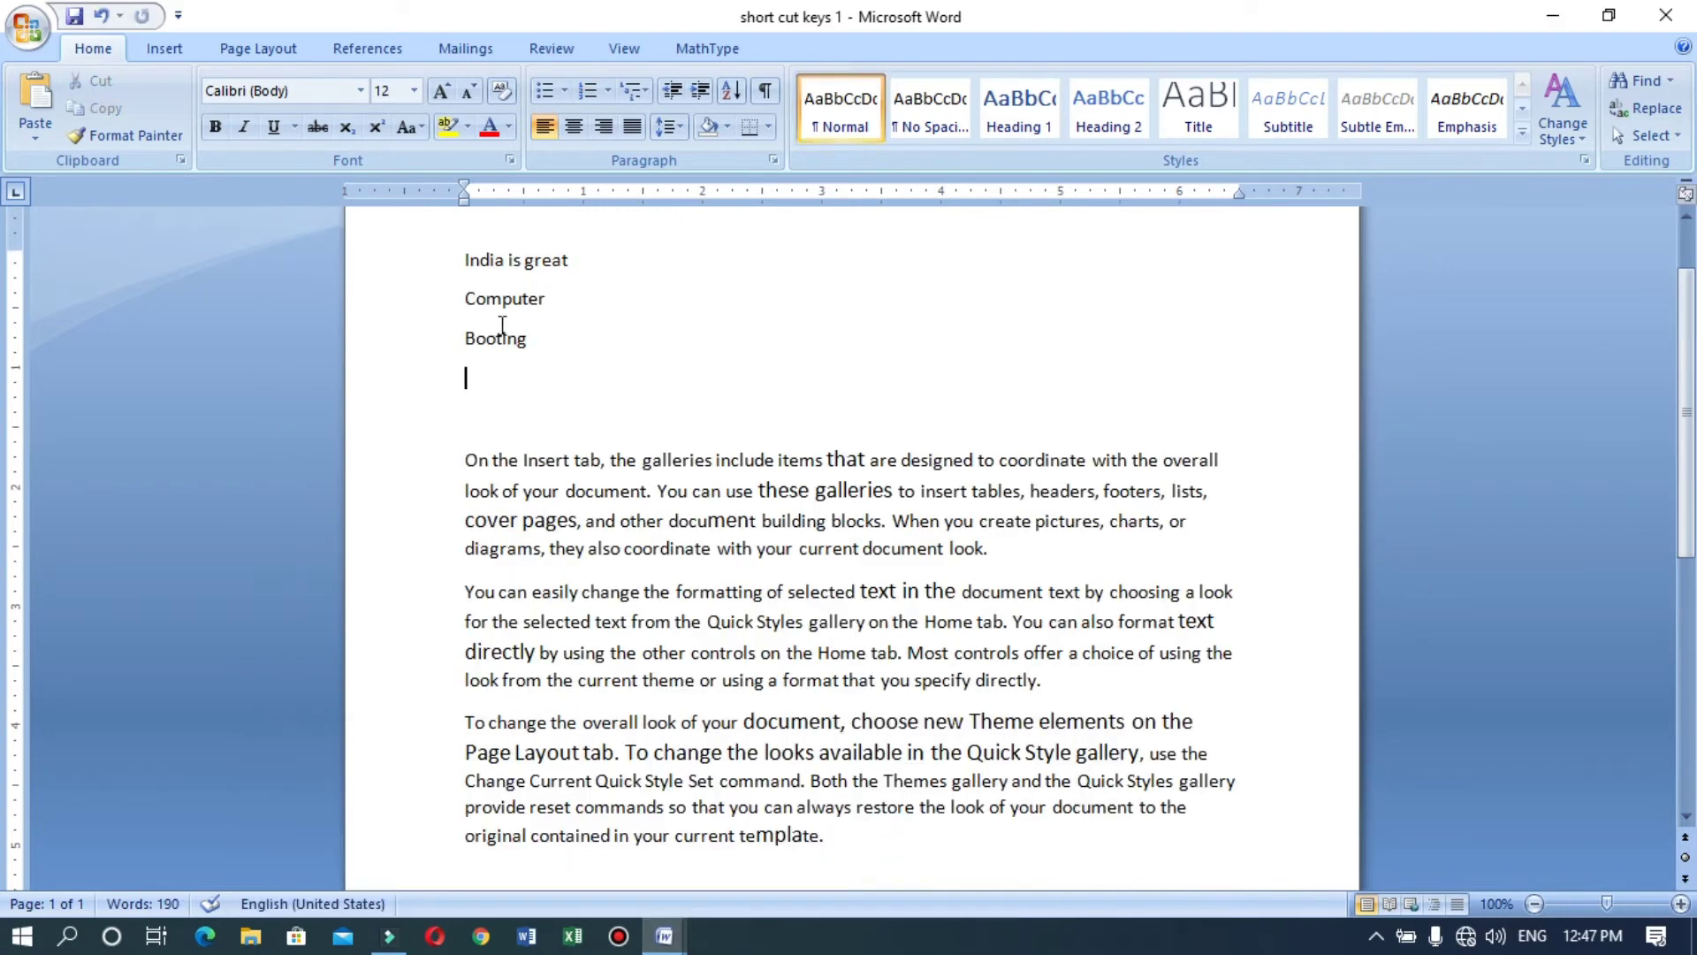
click(487, 389)
key(ctrl+v)
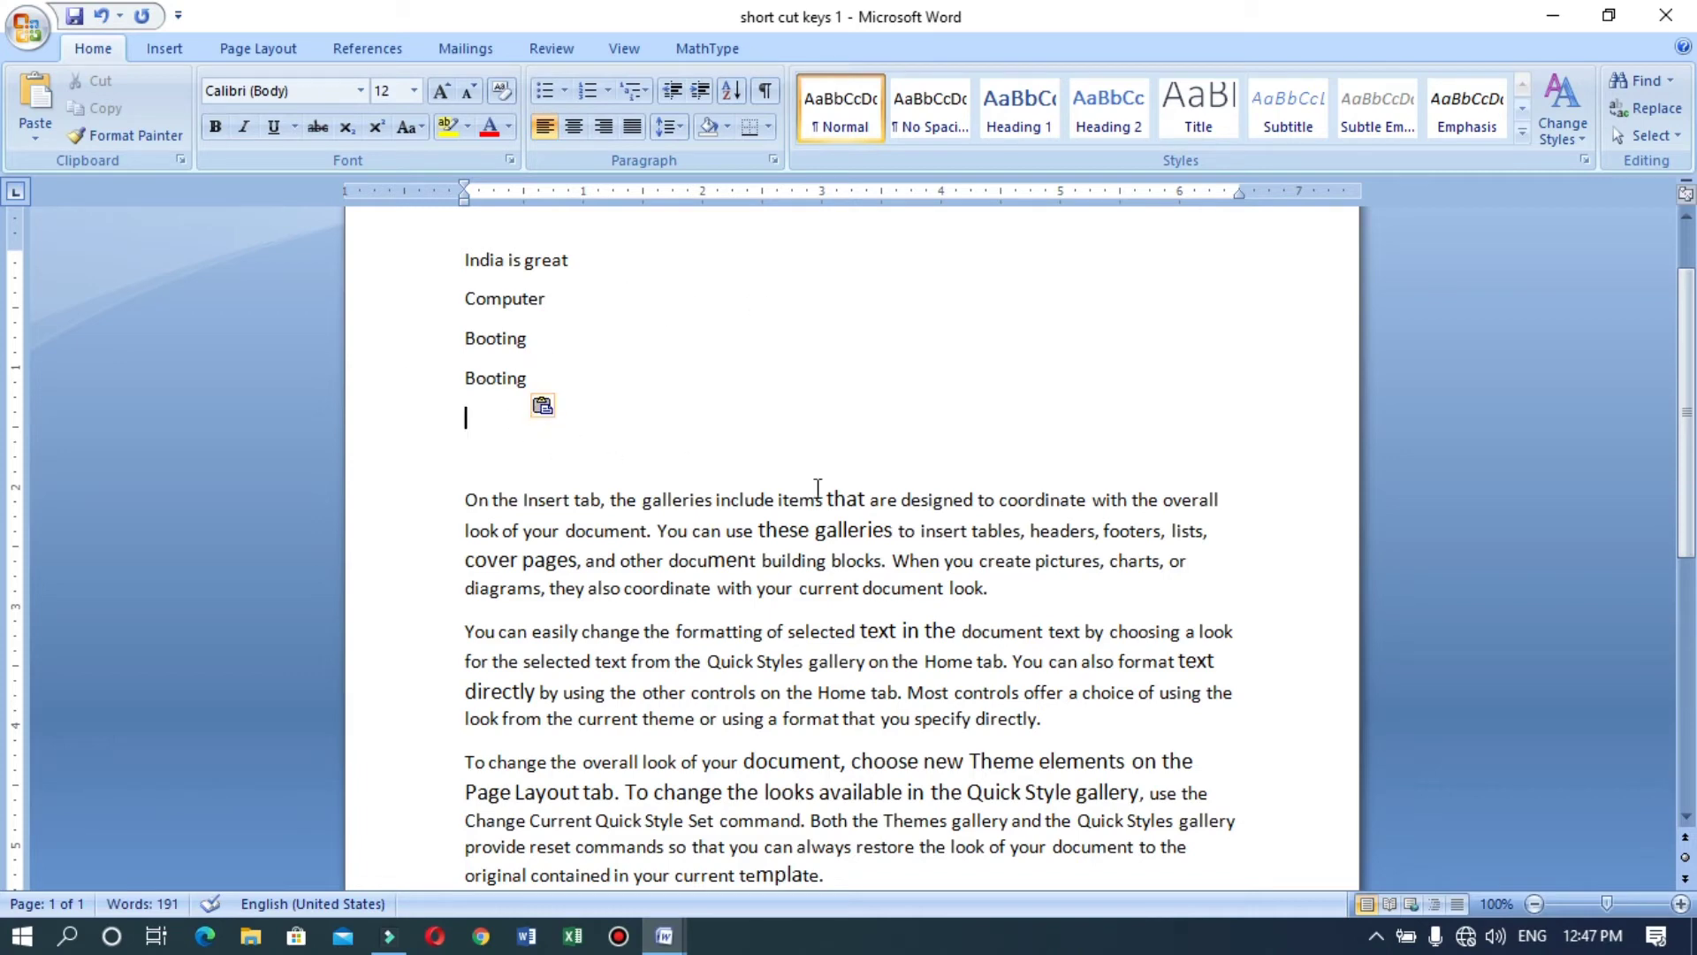
Step: Paste "Booting" six times on new lines below the last body paragraph
scroll(973, 546, down, 5)
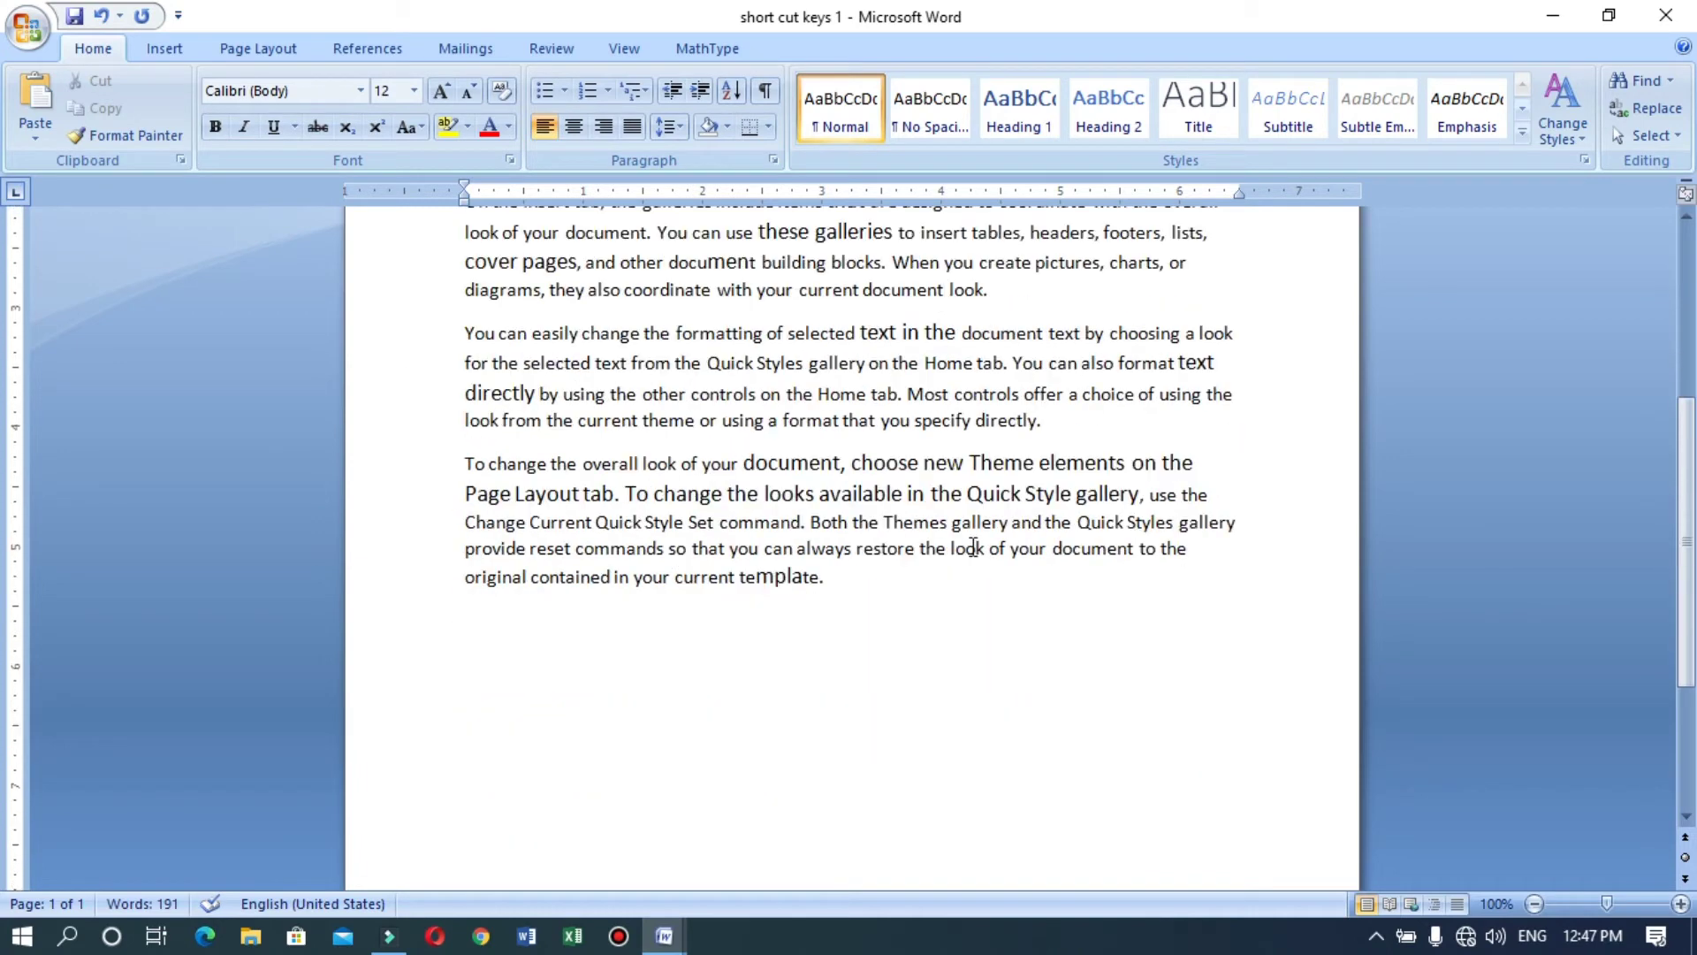
click(824, 576)
key(Return)
key(ctrl+v)
key(ctrl+v)
key(ctrl+v)
key(ctrl+v)
key(ctrl+v)
key(ctrl+v)
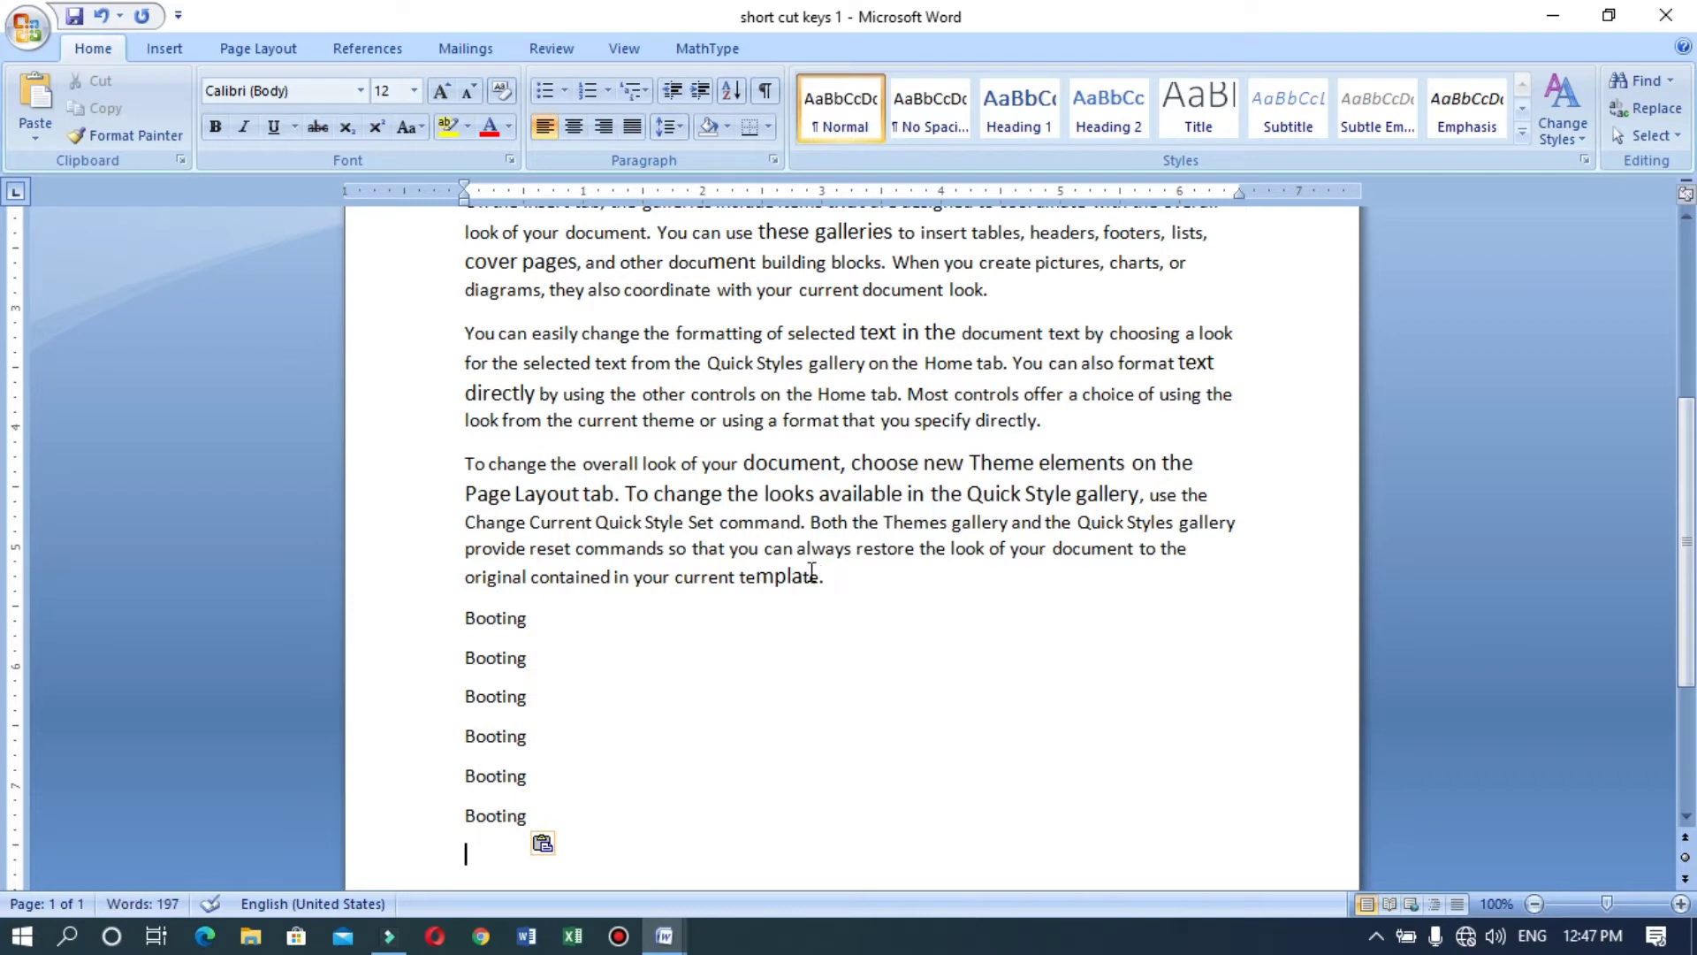
Step: Copy "On the Insert tab," from the first body paragraph and paste it four times on a new line below that paragraph
scroll(812, 573, up, 3)
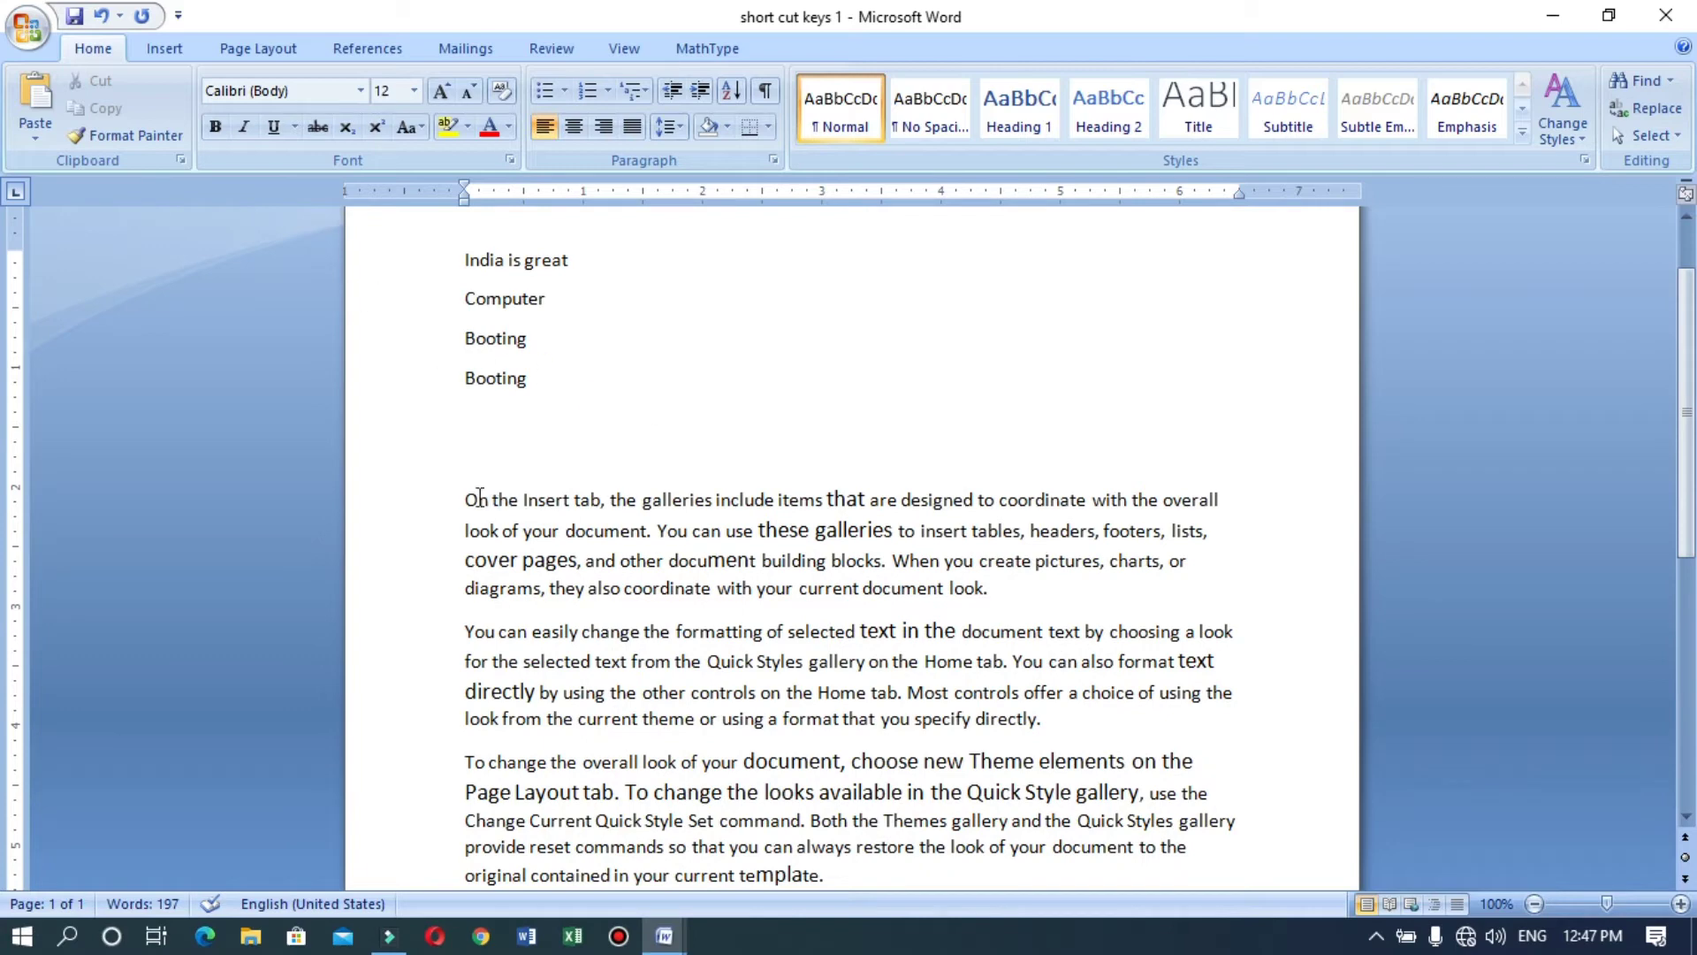
drag(469, 500, 612, 500)
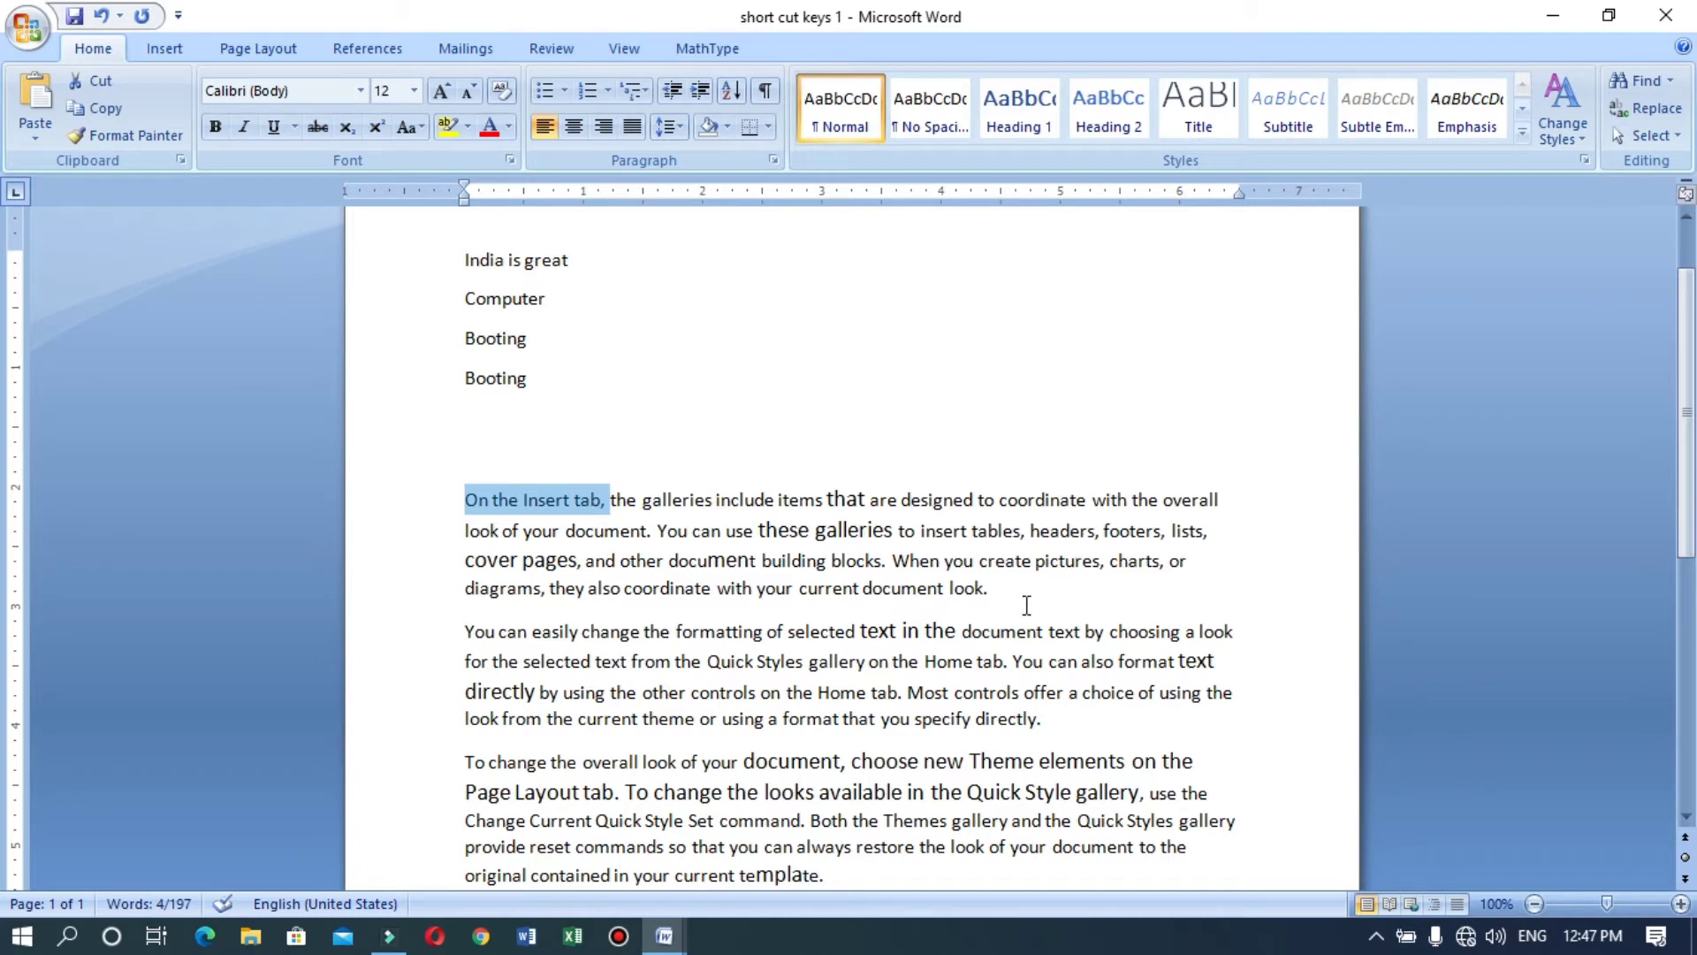
click(1026, 592)
key(Return)
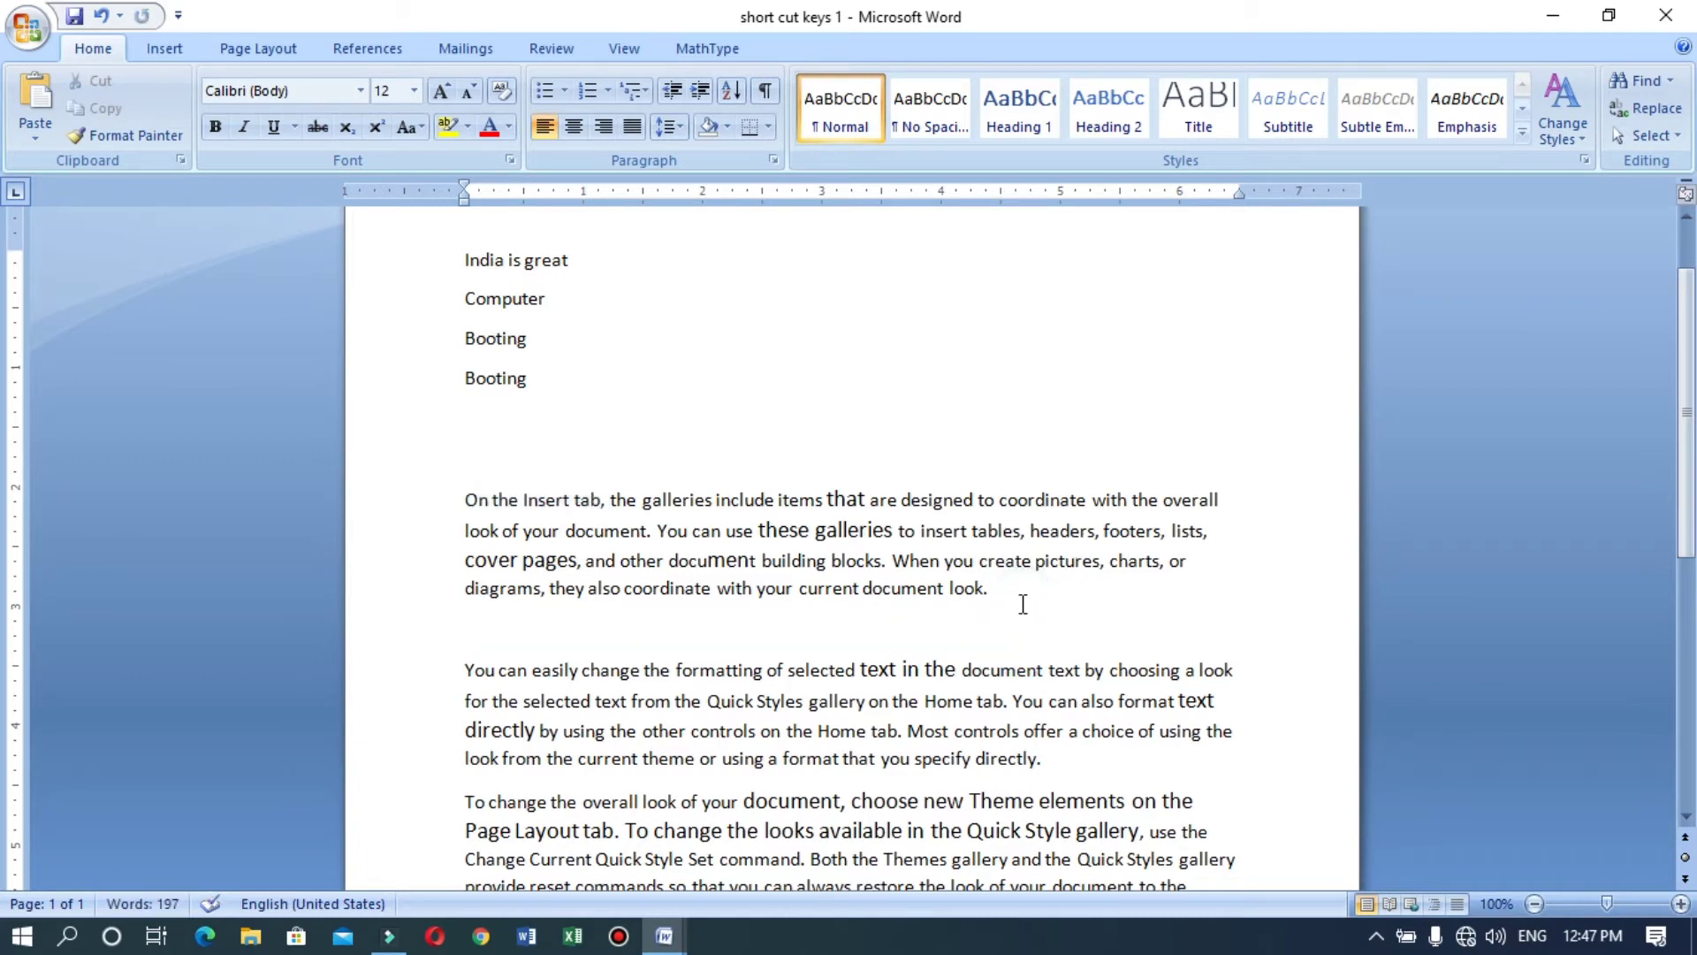
key(ctrl+v)
key(ctrl+v)
key(ctrl+v)
key(ctrl+v)
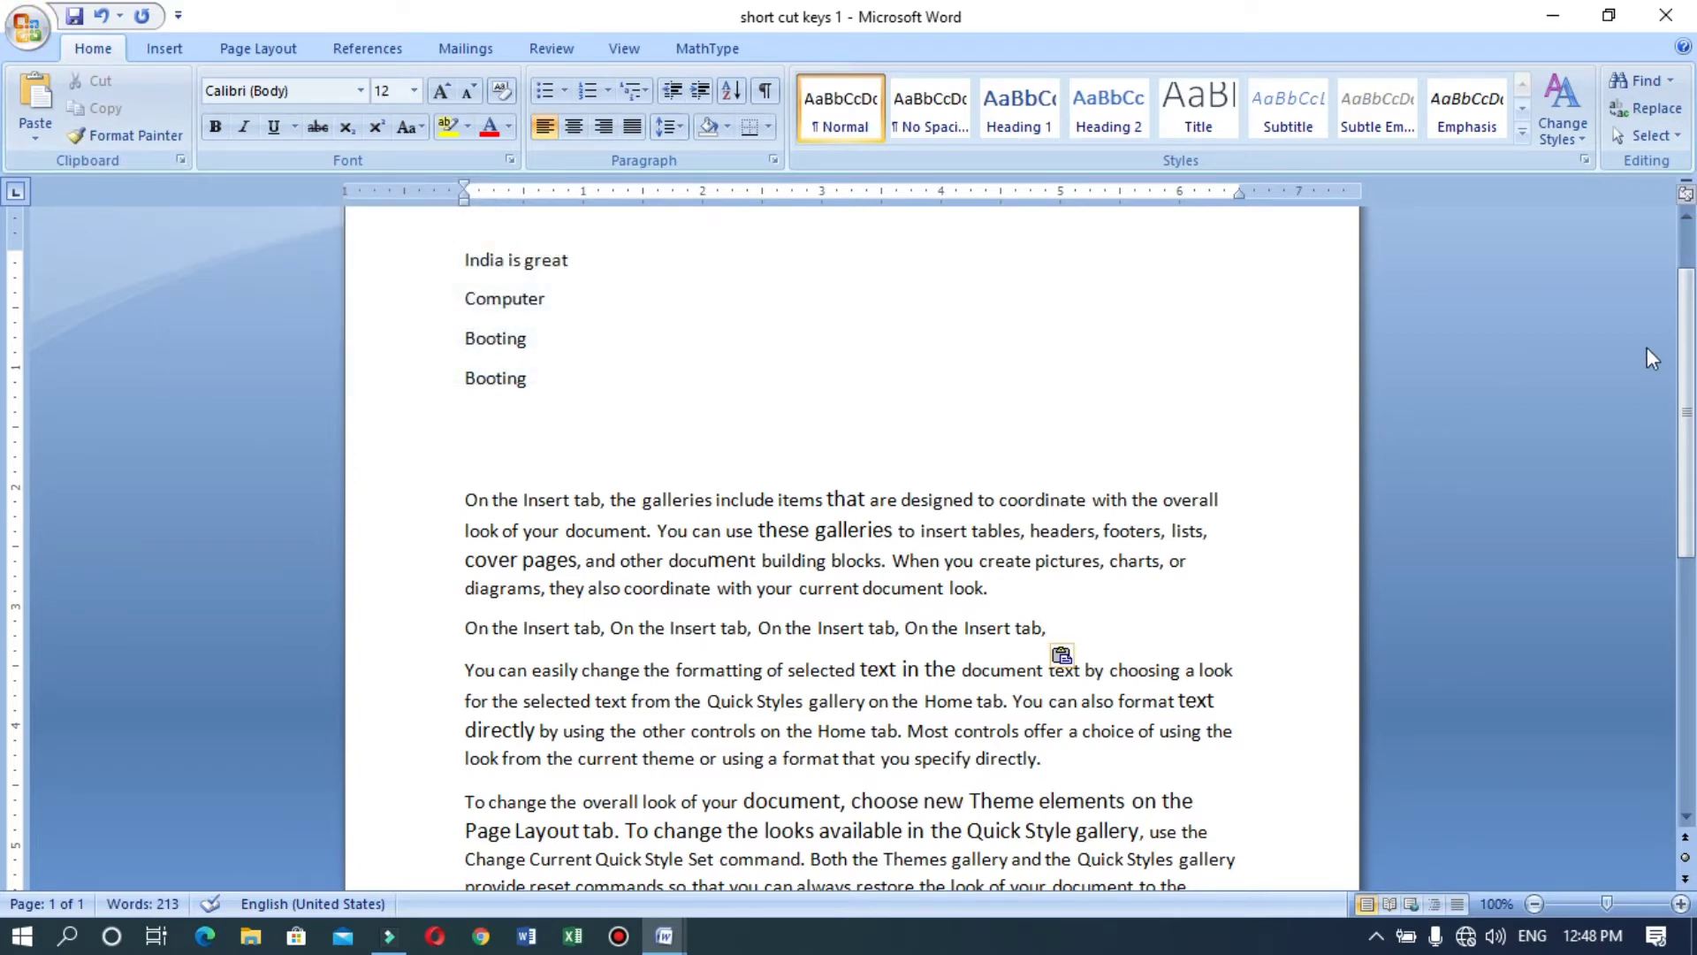
scroll(4, 442, down, 5)
scroll(5, 442, up, 7)
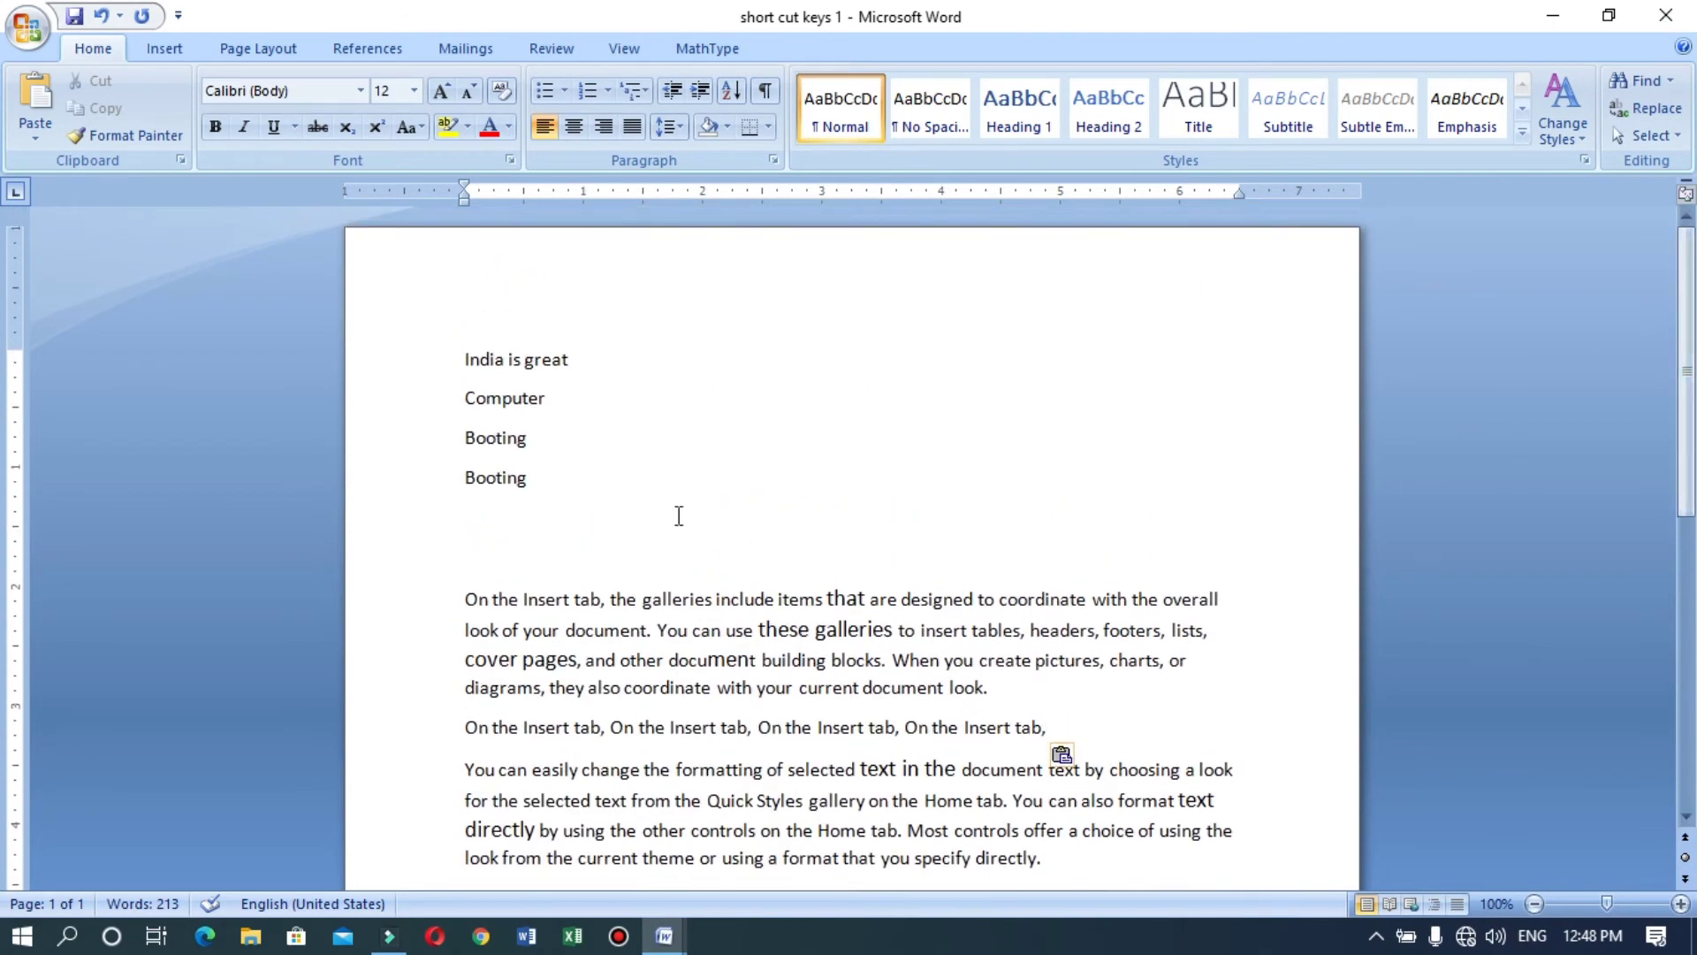
scroll(546, 649, down, 4)
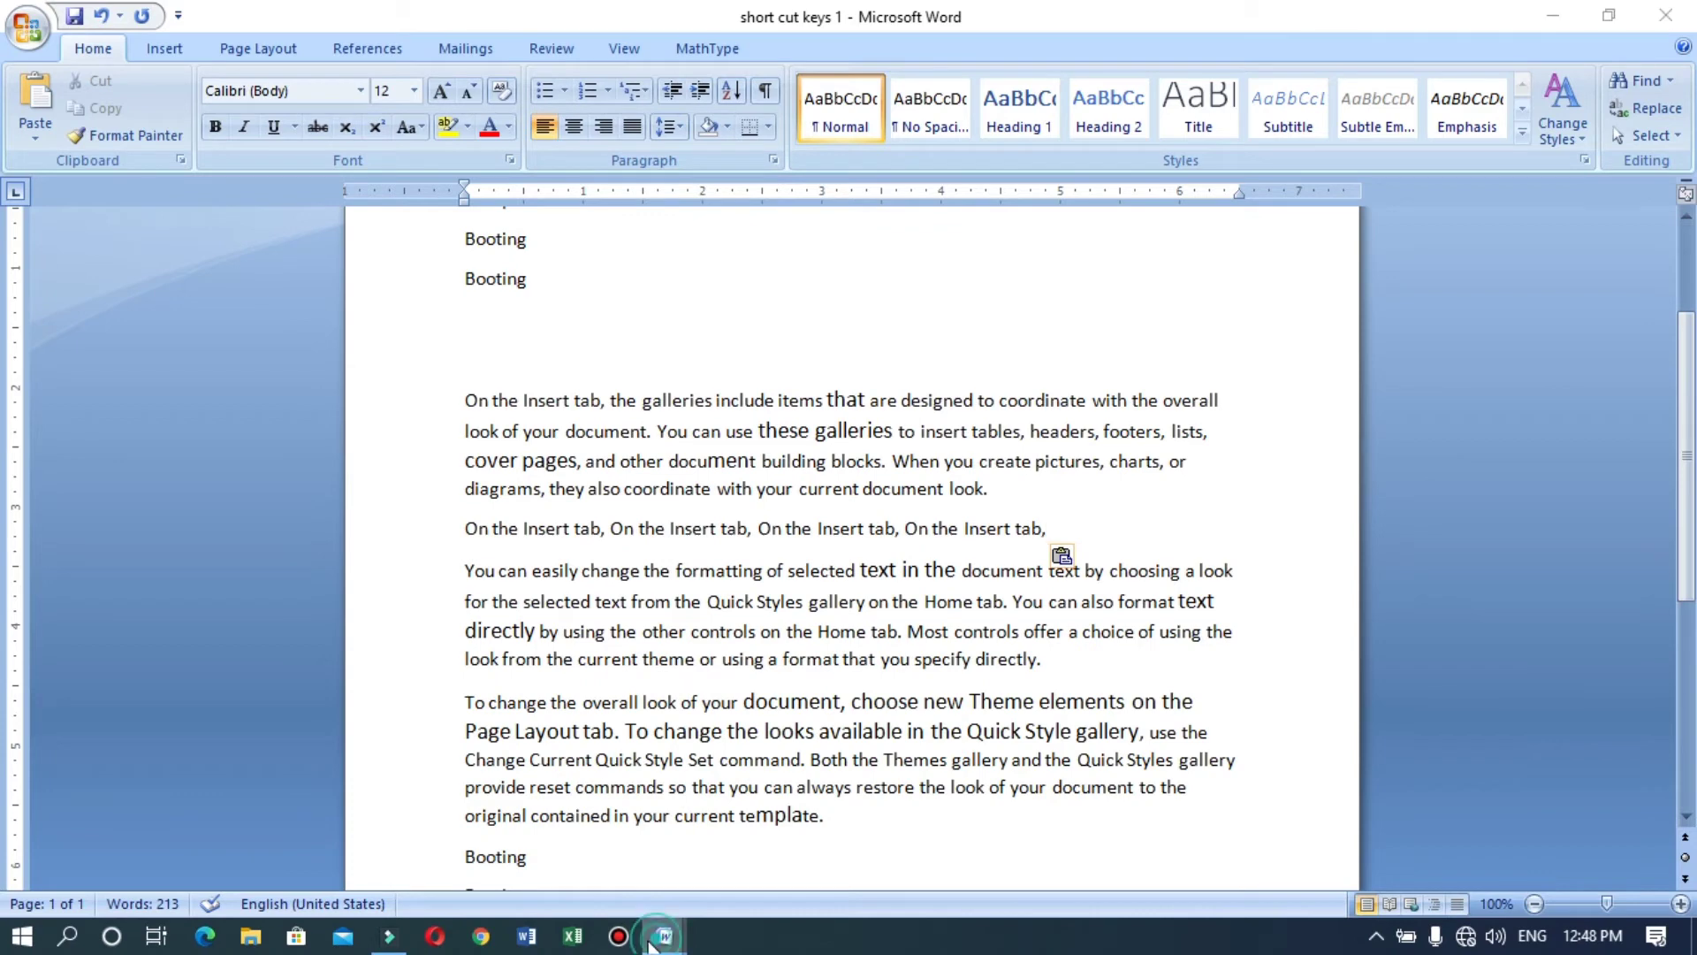
Step: Switch to the "BASIC SHORT CUT KEYS4" document and highlight only the CTRL + X list item
mouse_move(654, 939)
click(440, 800)
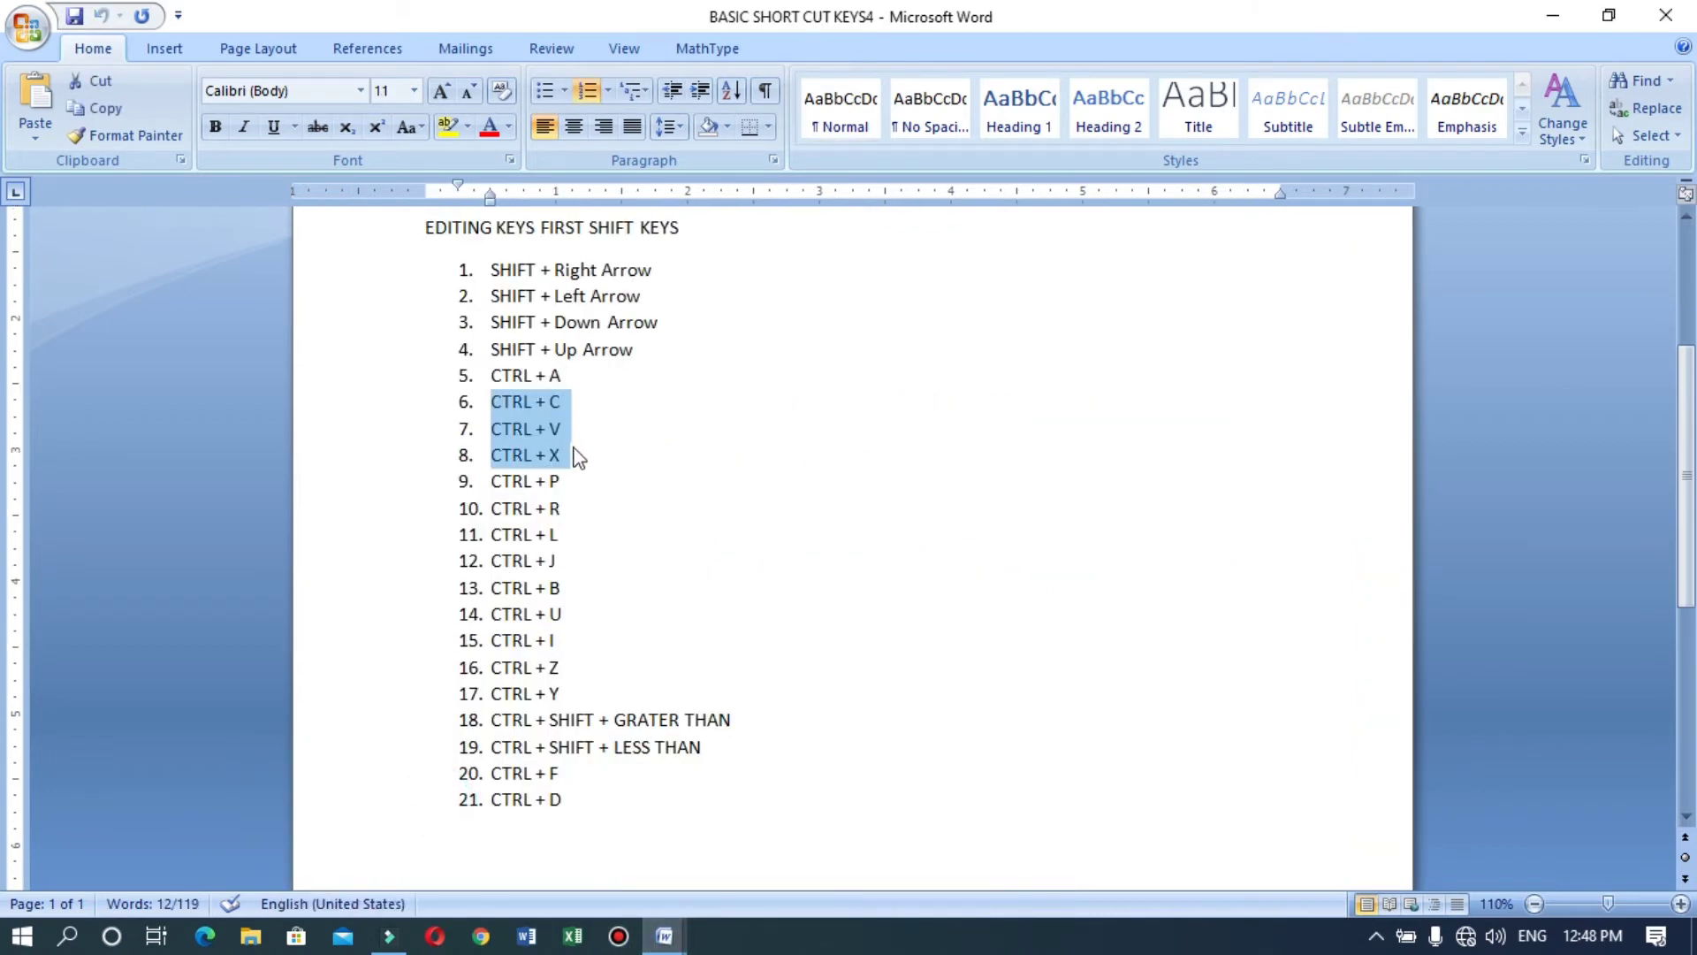
click(567, 455)
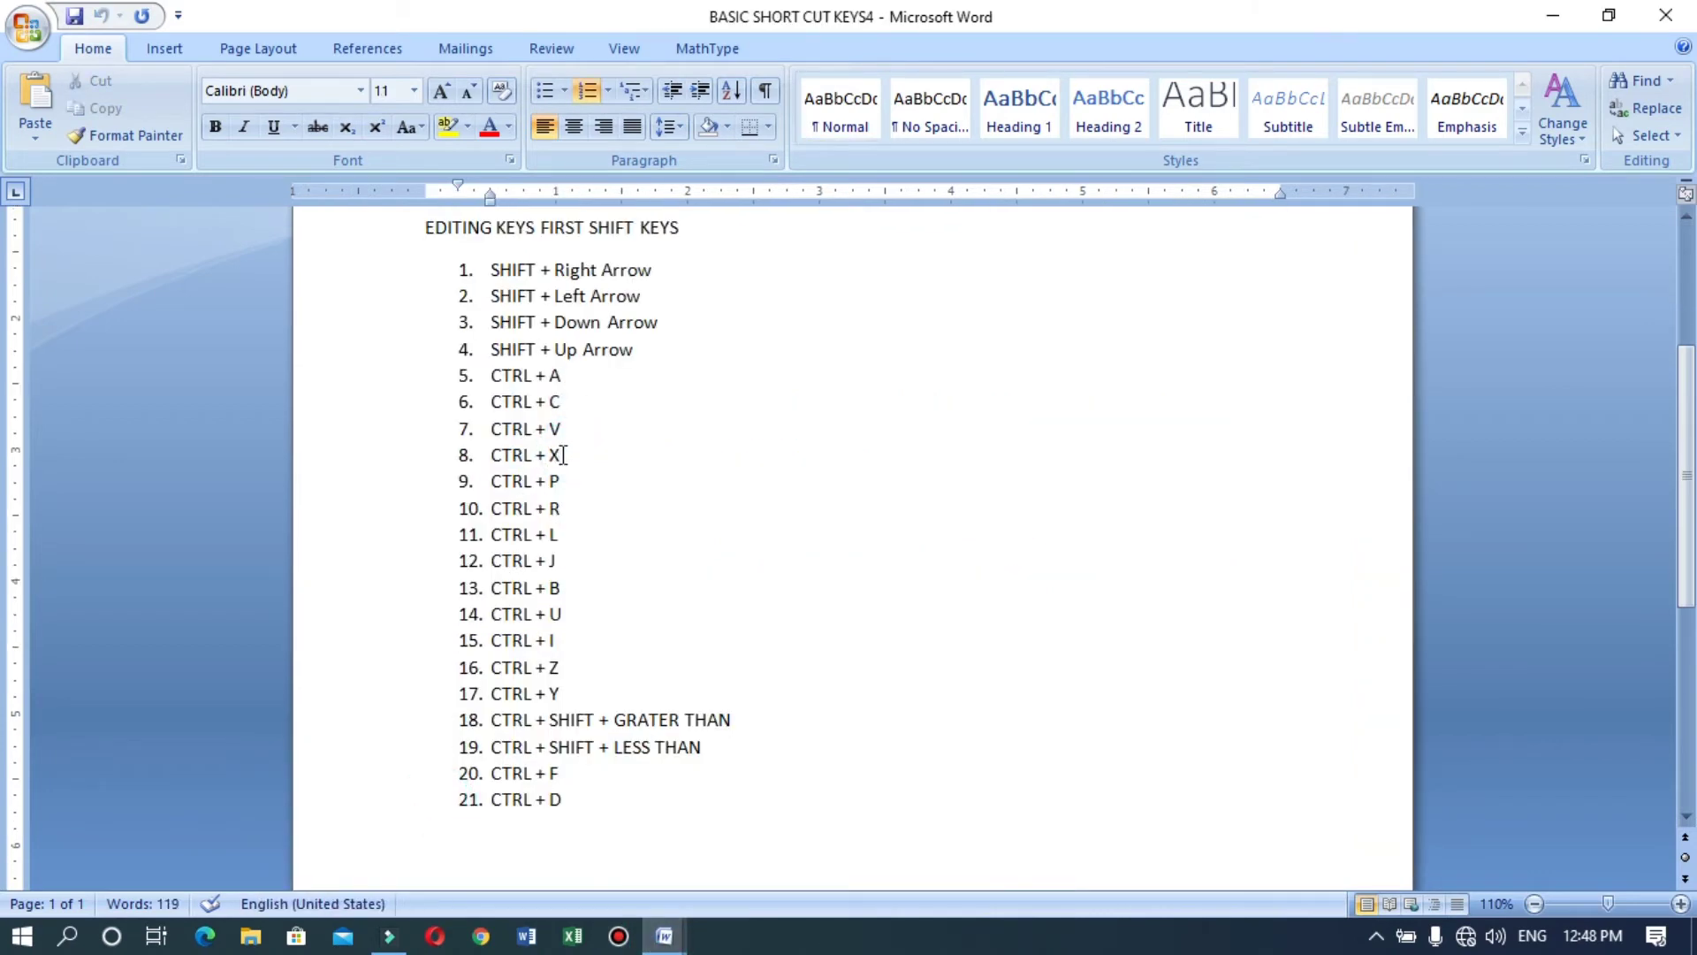
drag(560, 455, 509, 459)
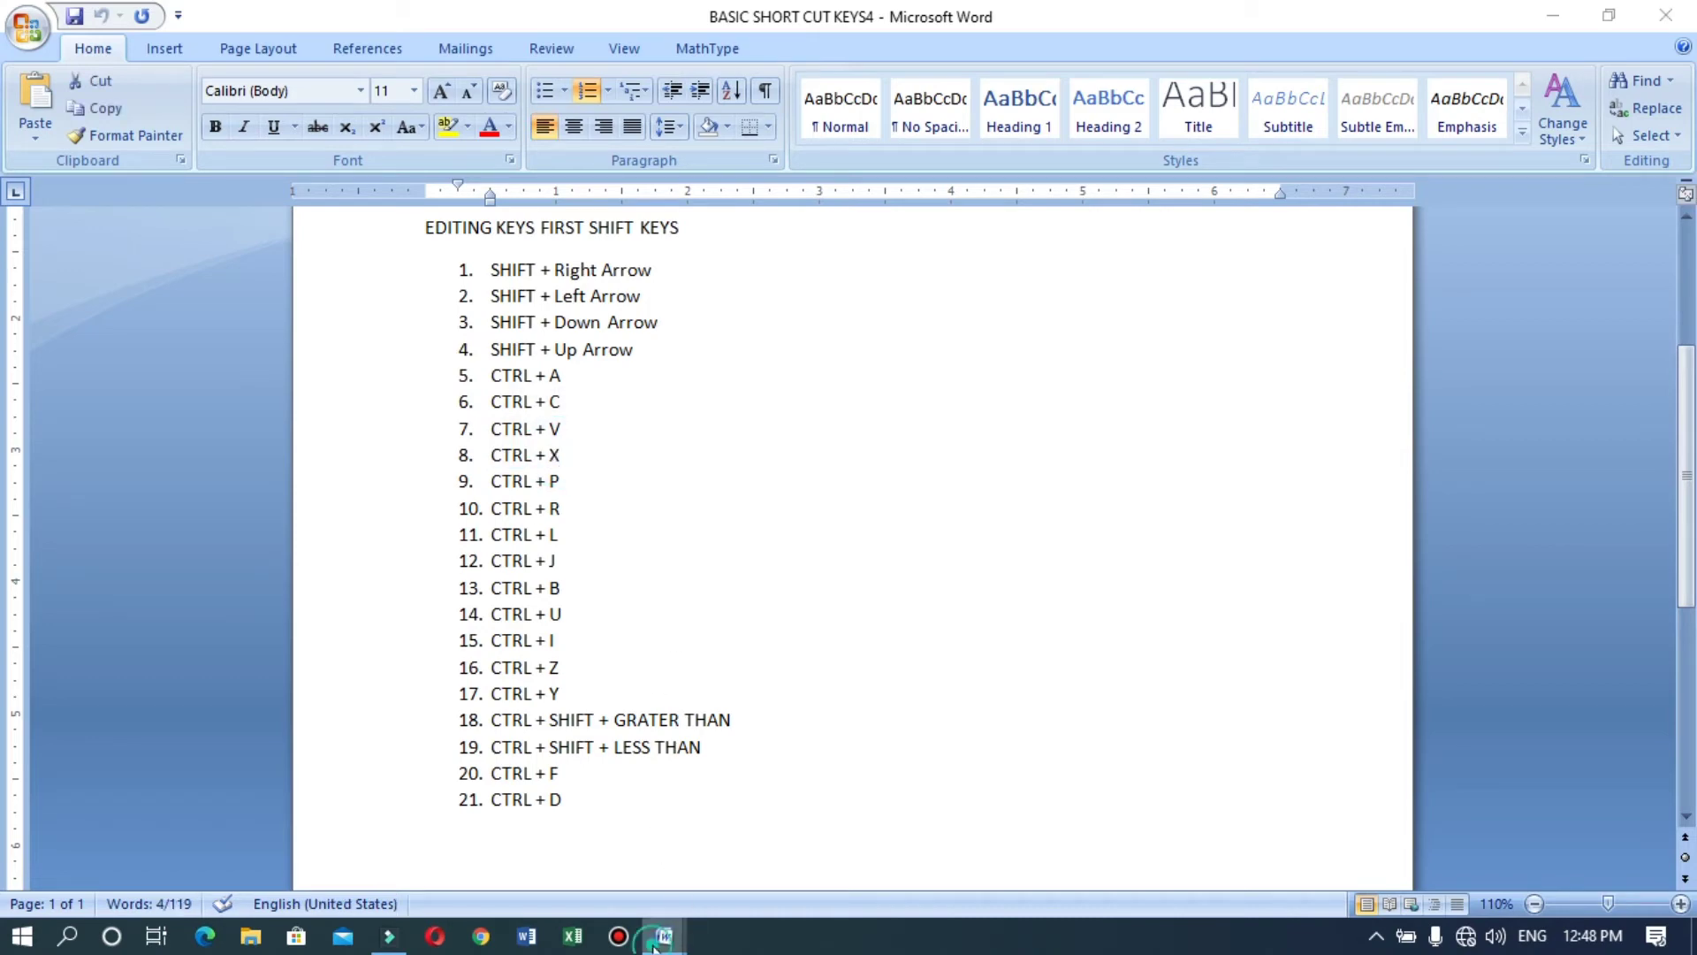
Step: Return to the "short cut keys 1" document and show the beginning of its page
mouse_move(664, 936)
click(836, 882)
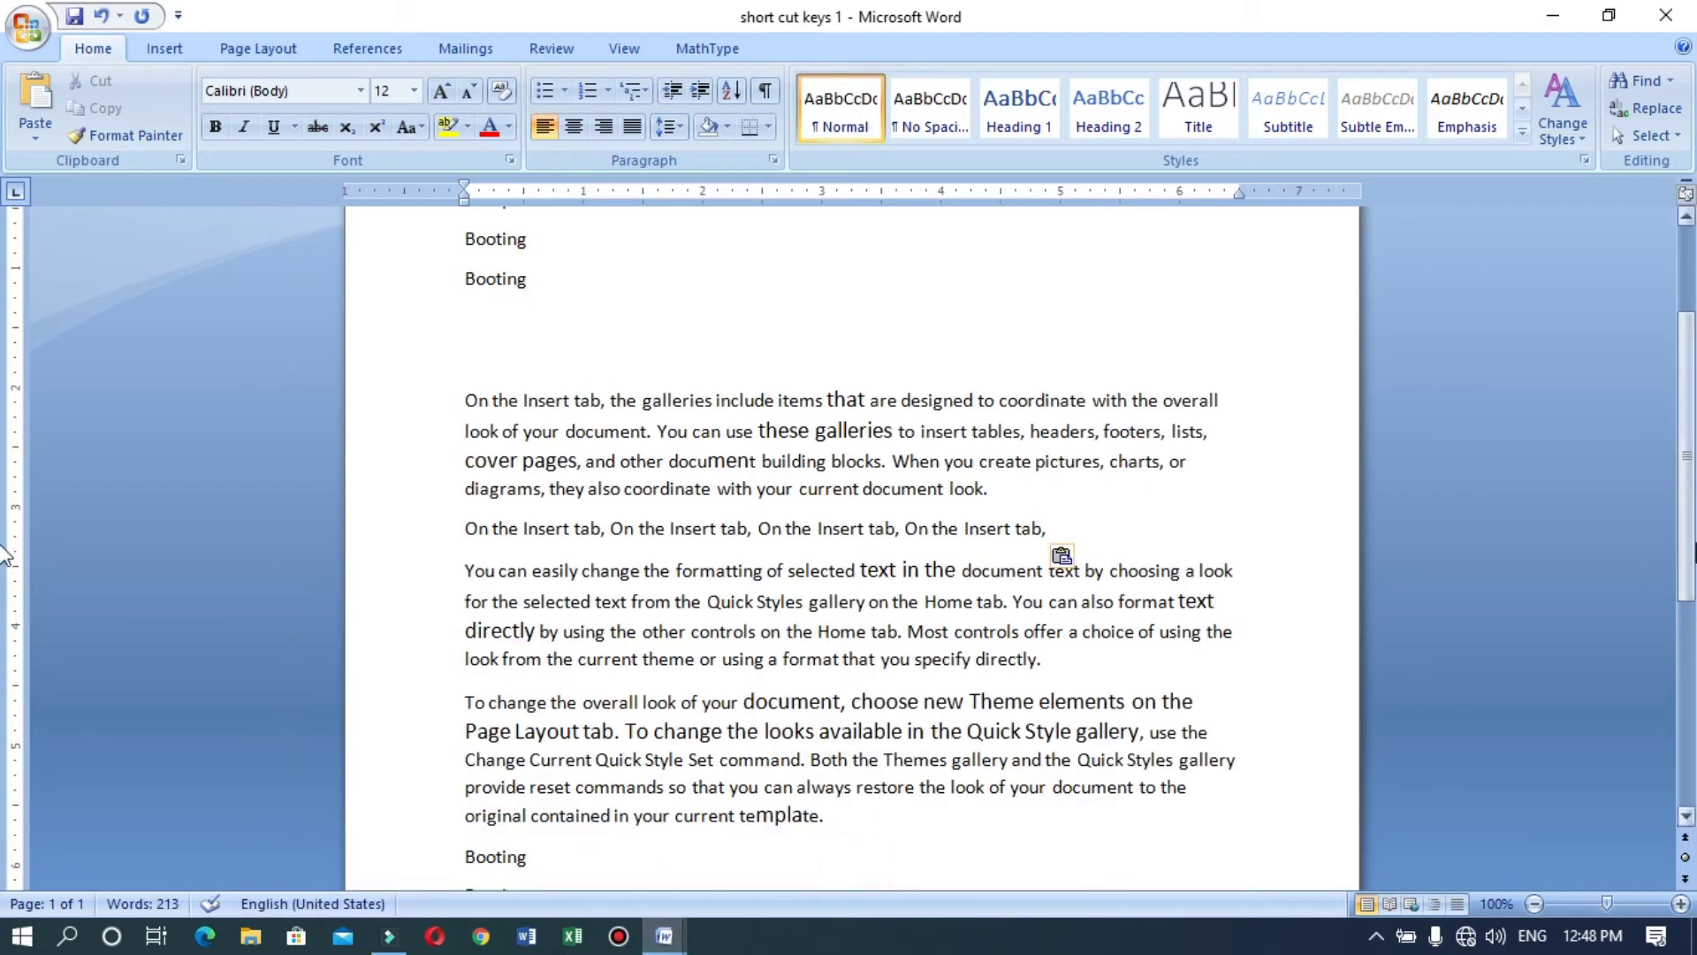
drag(1684, 521, 1684, 434)
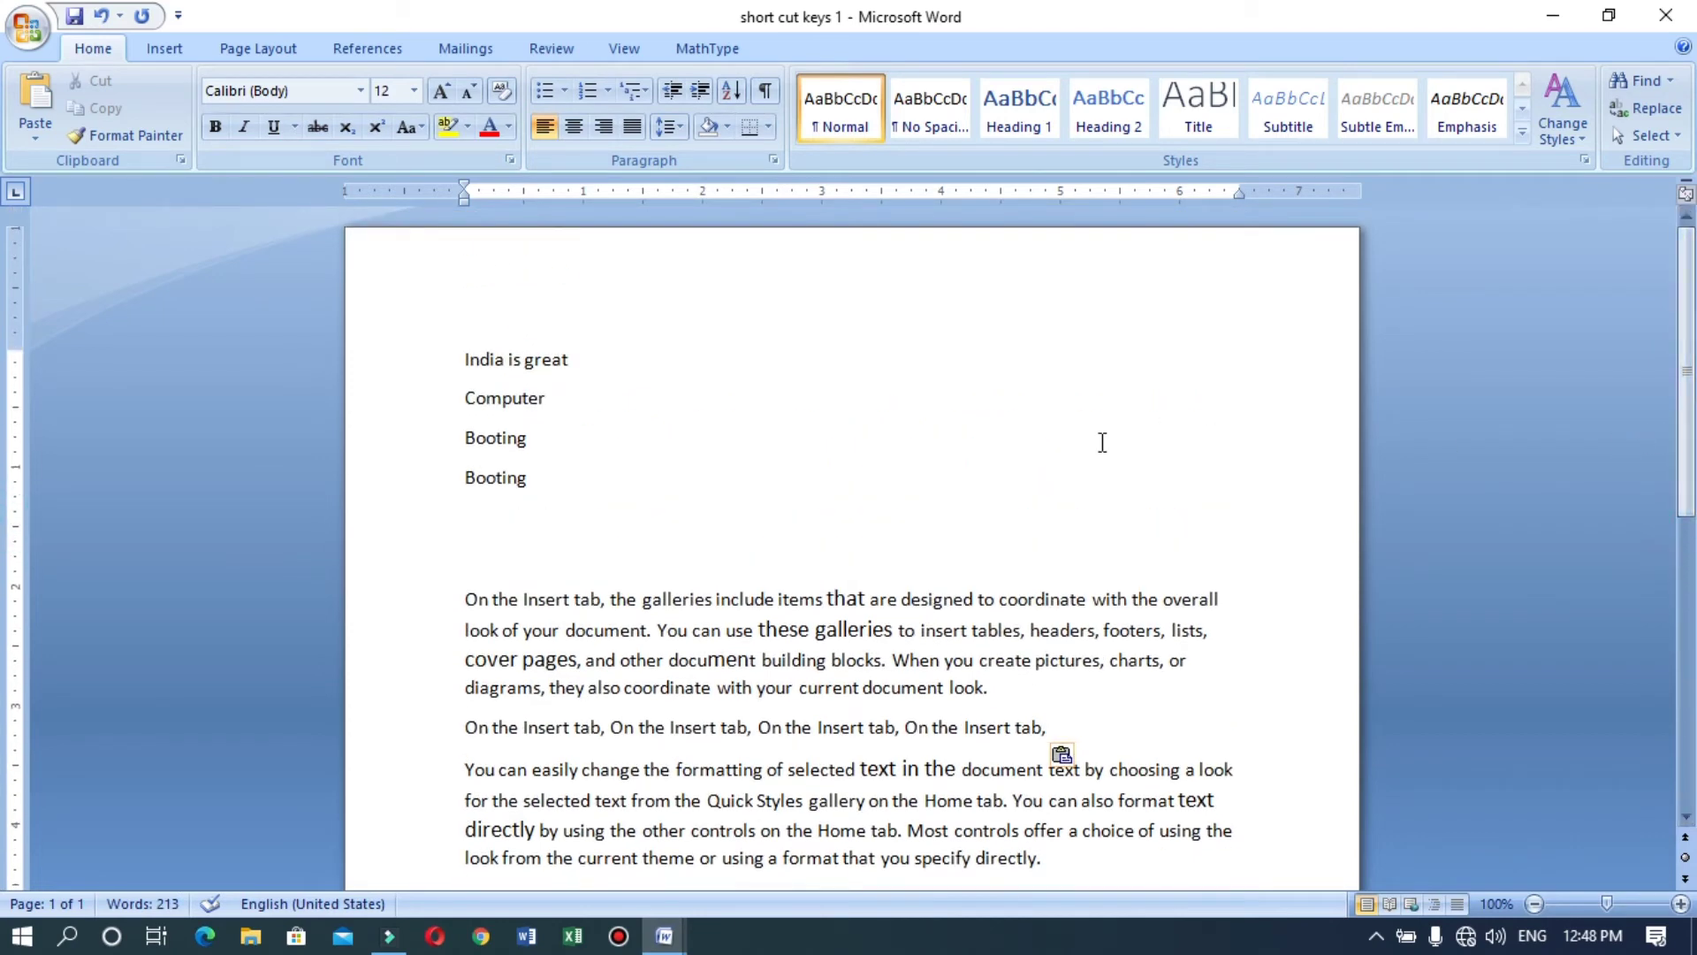
Step: Cut the "Computer" line located between "India is great" and the first "Booting" line
drag(469, 399, 549, 390)
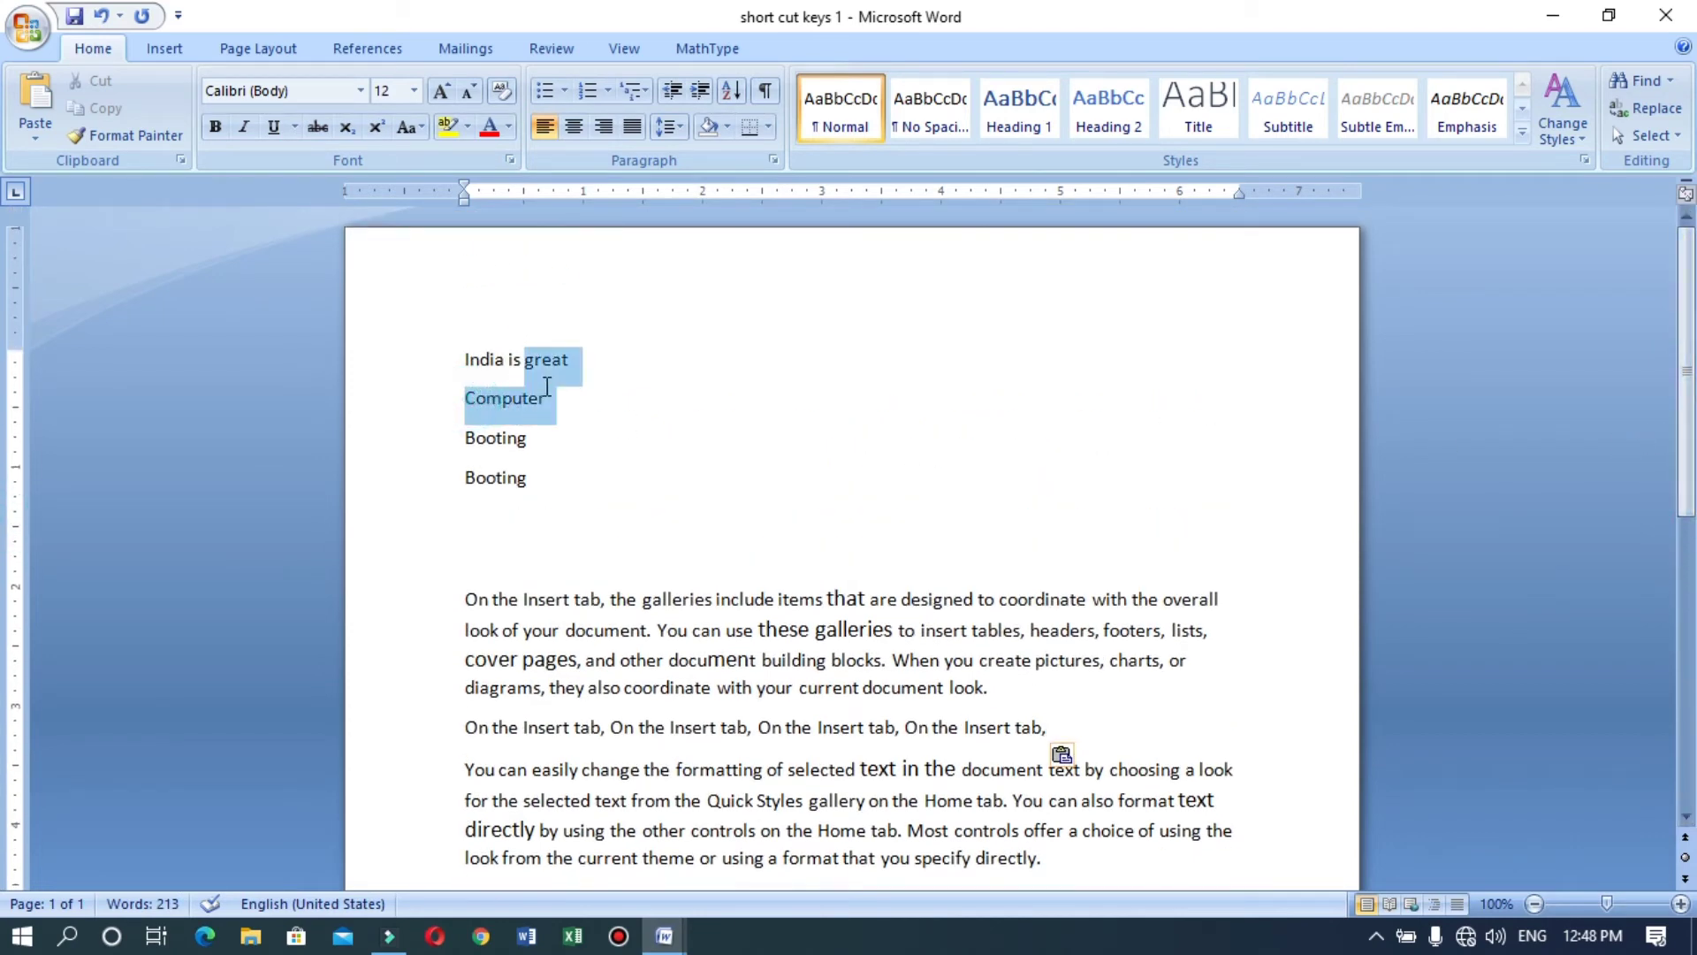
click(548, 398)
double_click(549, 398)
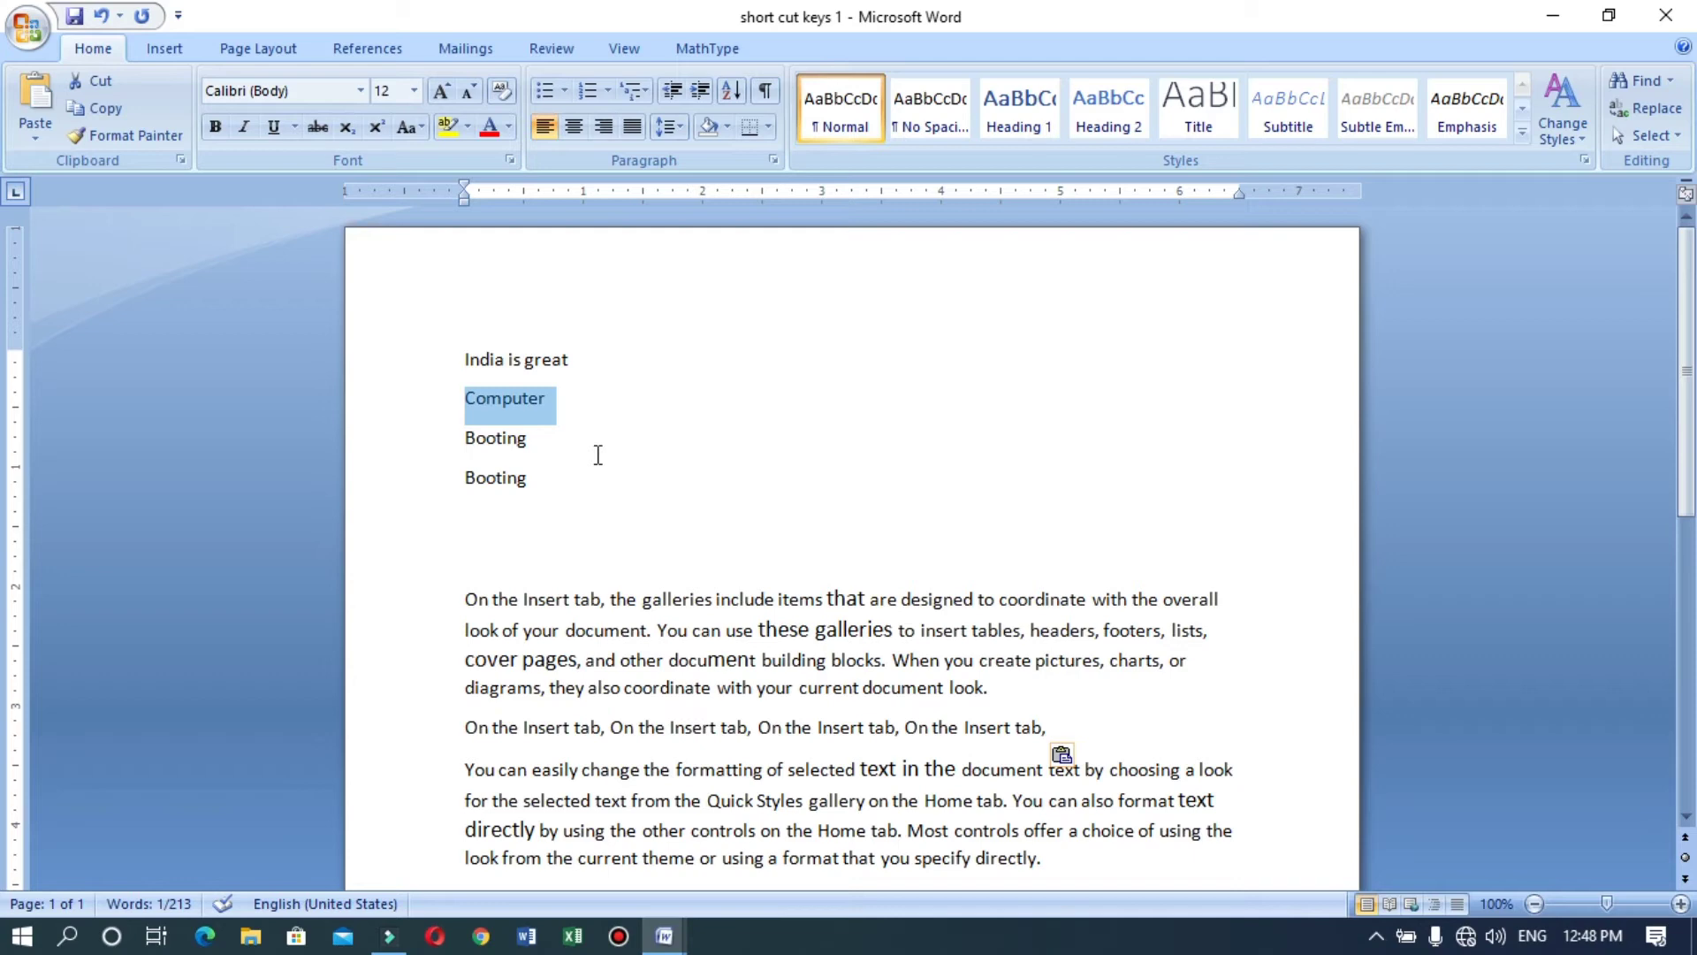
key(ctrl+x)
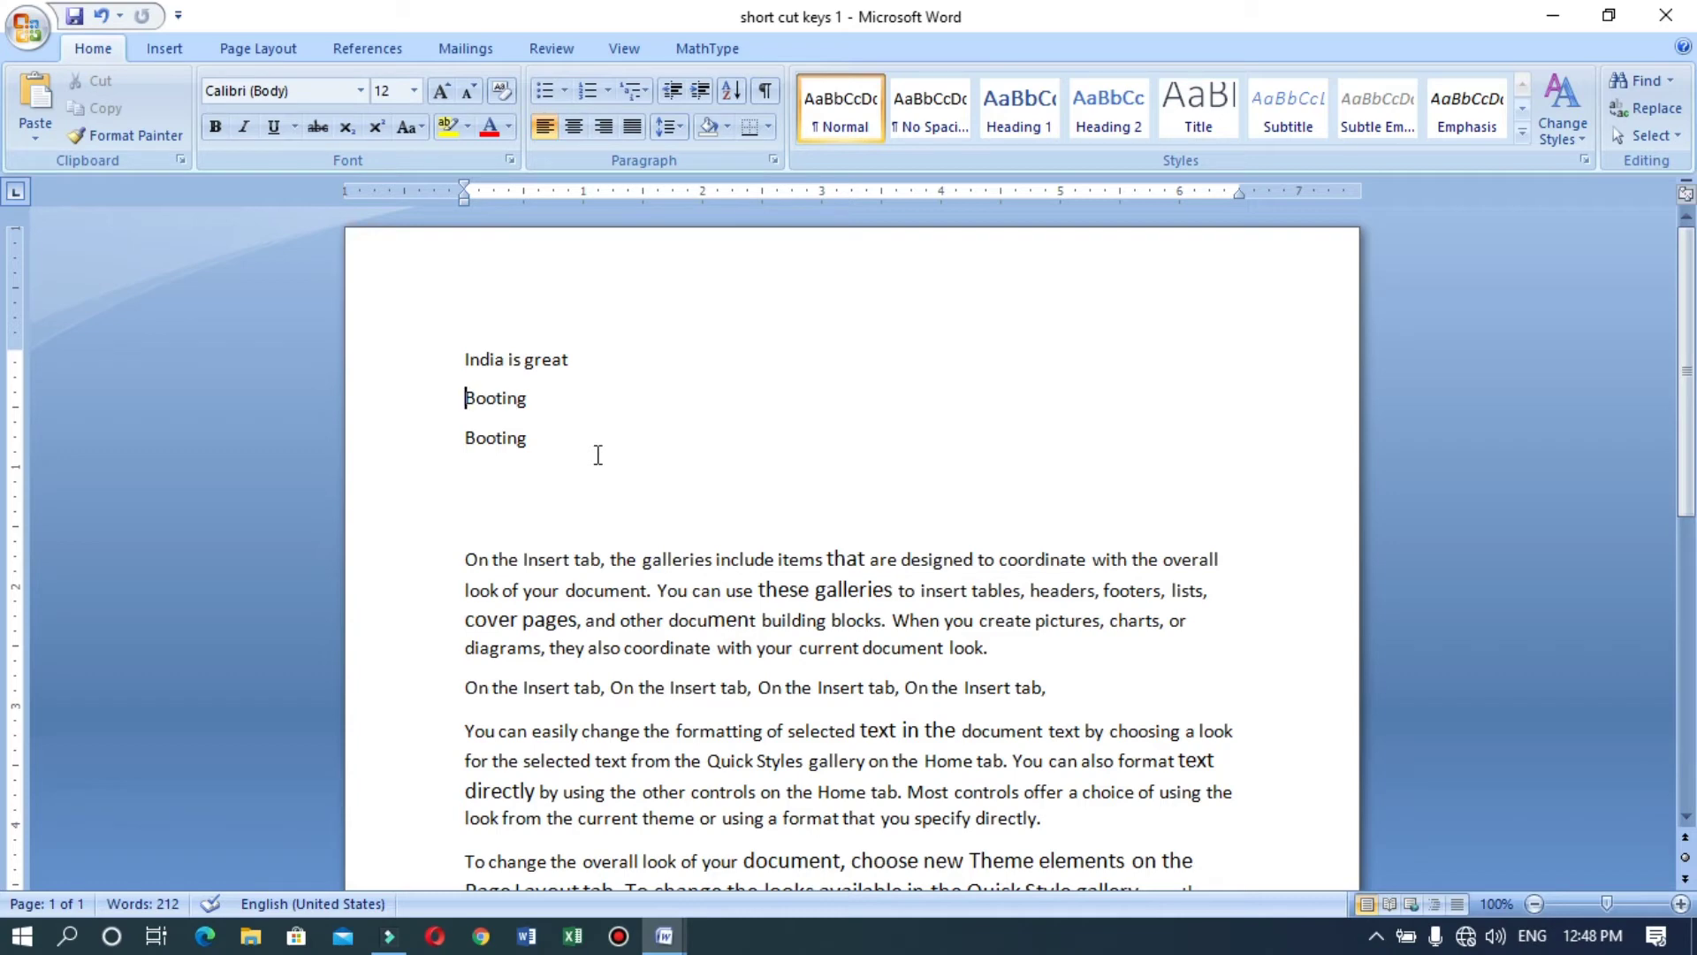
Step: Paste the cut "Computer" three times, starting after the first "Booting" below the last body paragraph
click(512, 493)
scroll(1195, 718, down, 5)
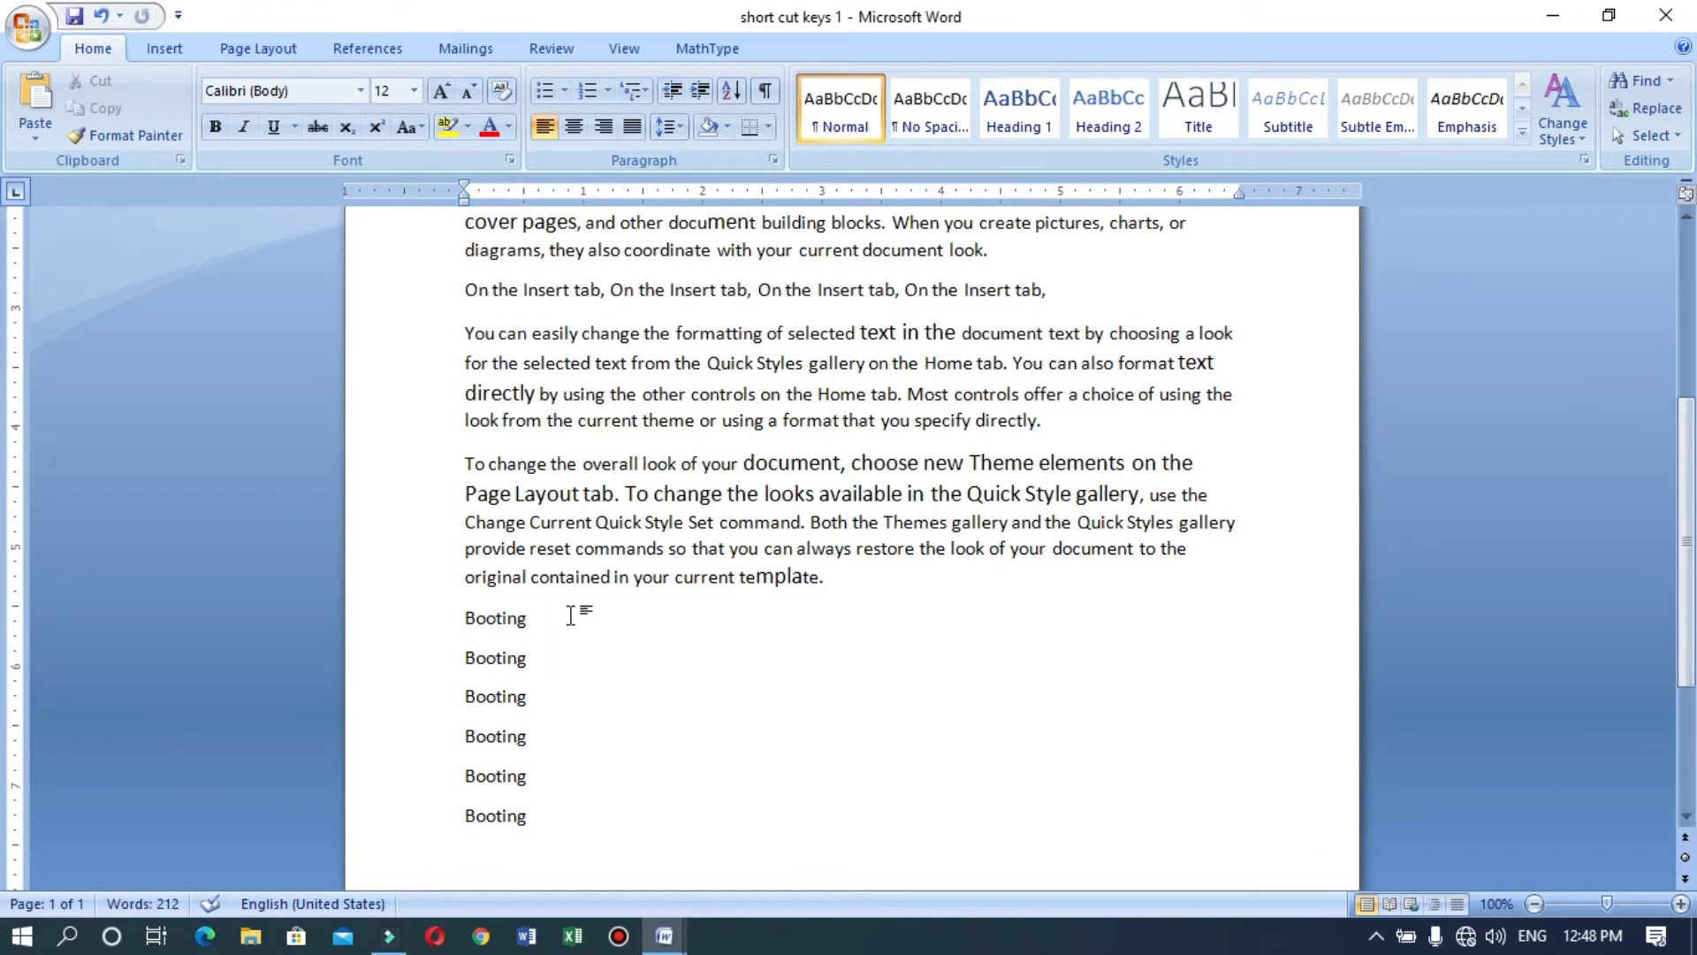
key(ctrl+v)
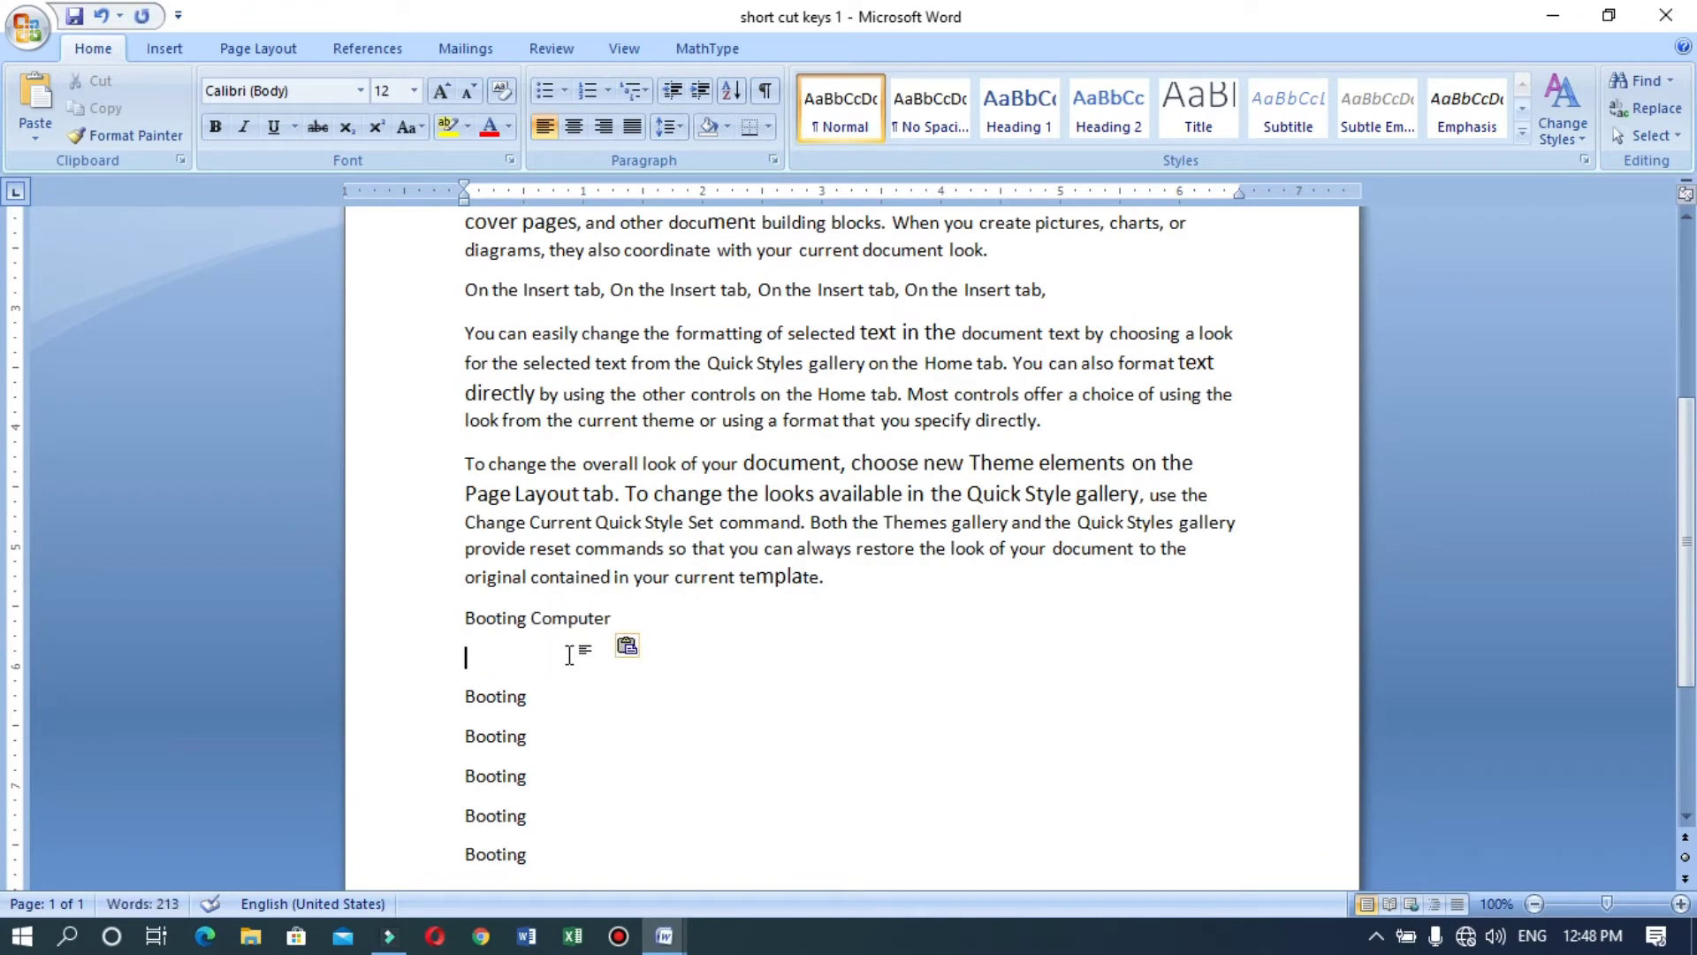
key(ctrl+v)
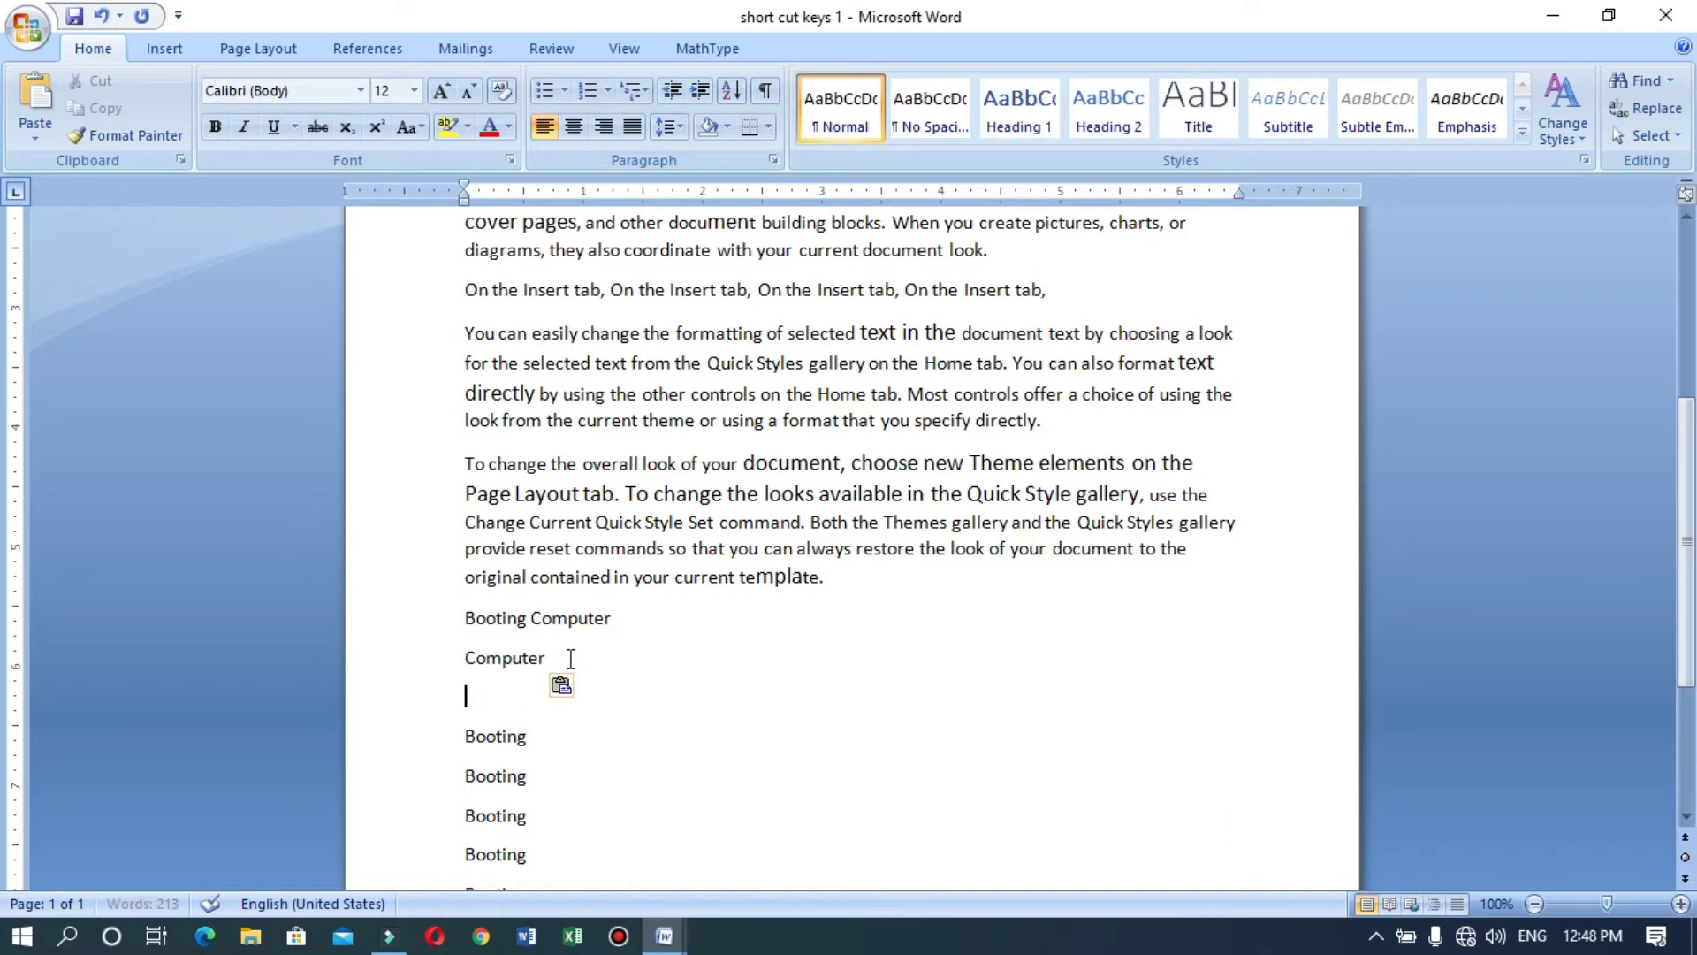
key(ctrl+v)
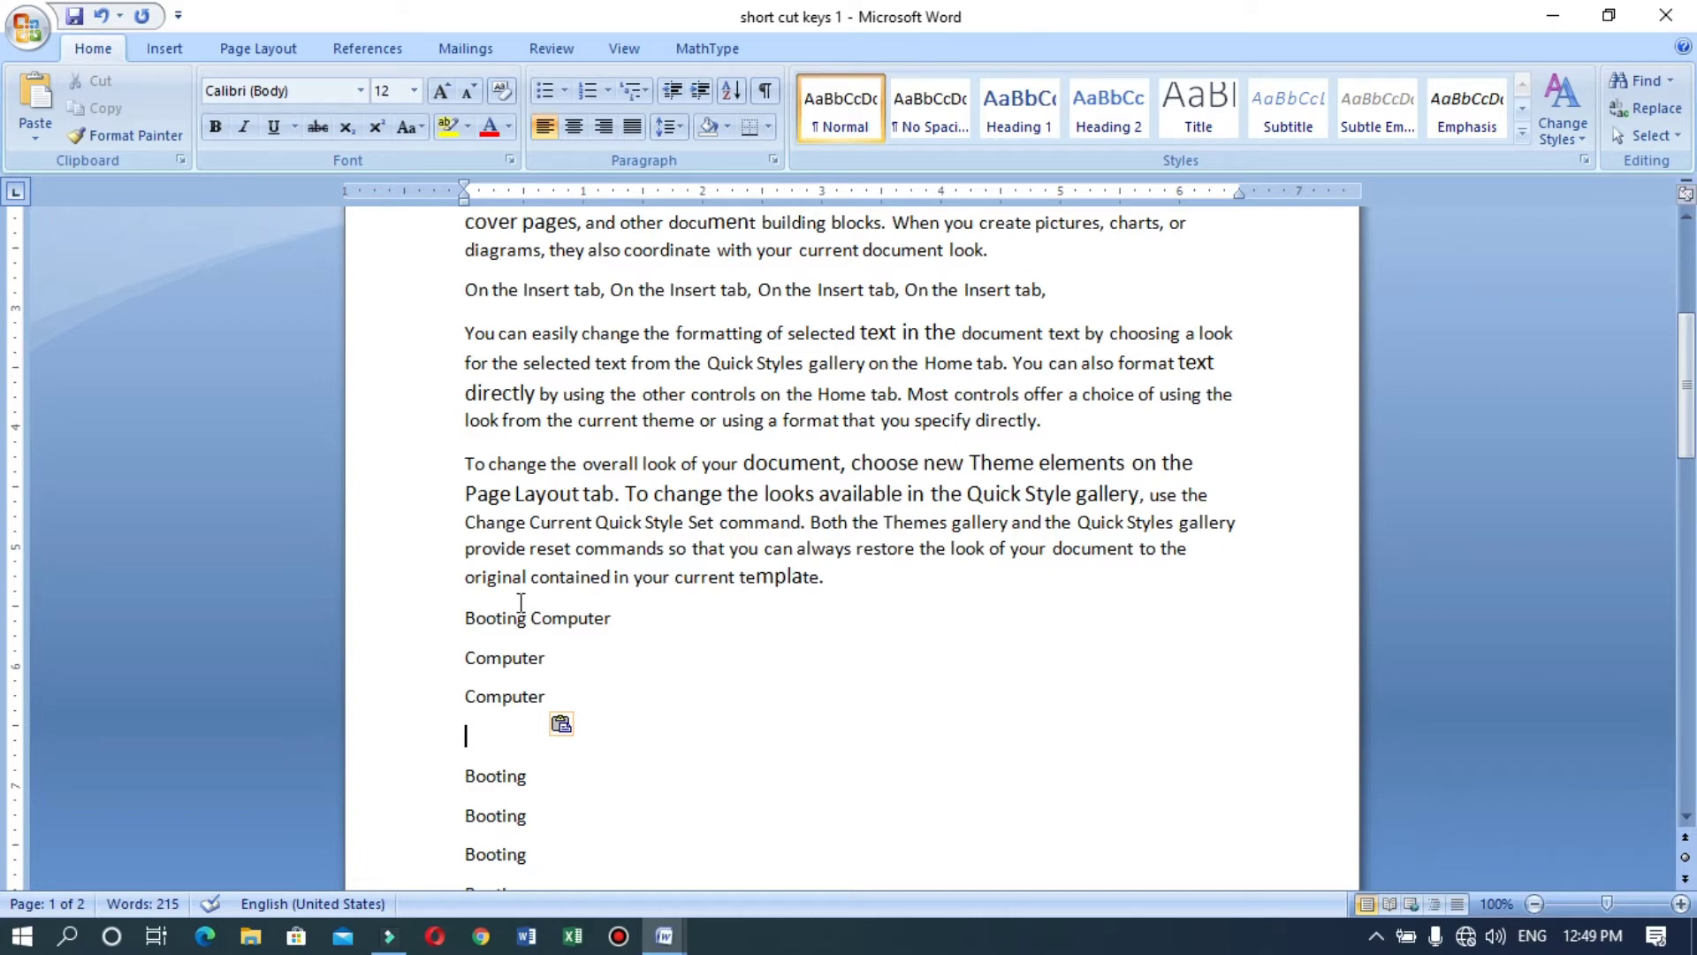
Step: Switch to the "BASIC SHORT CUT KEYS4" document and highlight the CTRL + C to CTRL + X items, finishing with only CTRL + P highlighted
click(664, 935)
click(451, 847)
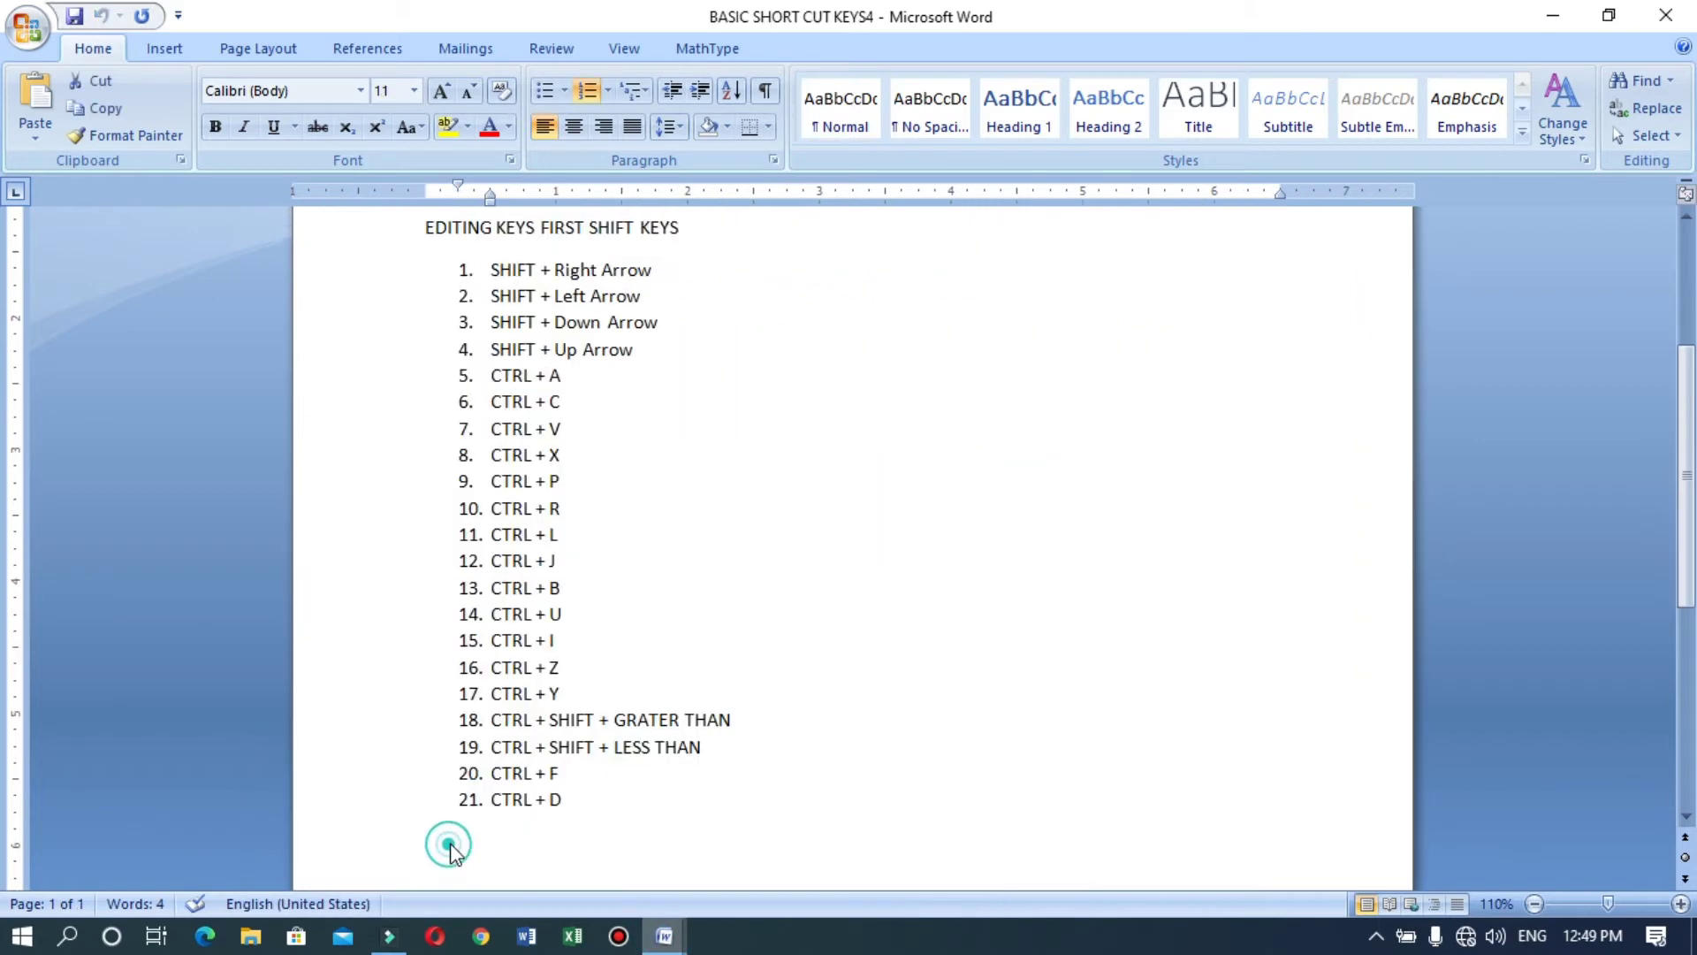
drag(566, 393, 506, 405)
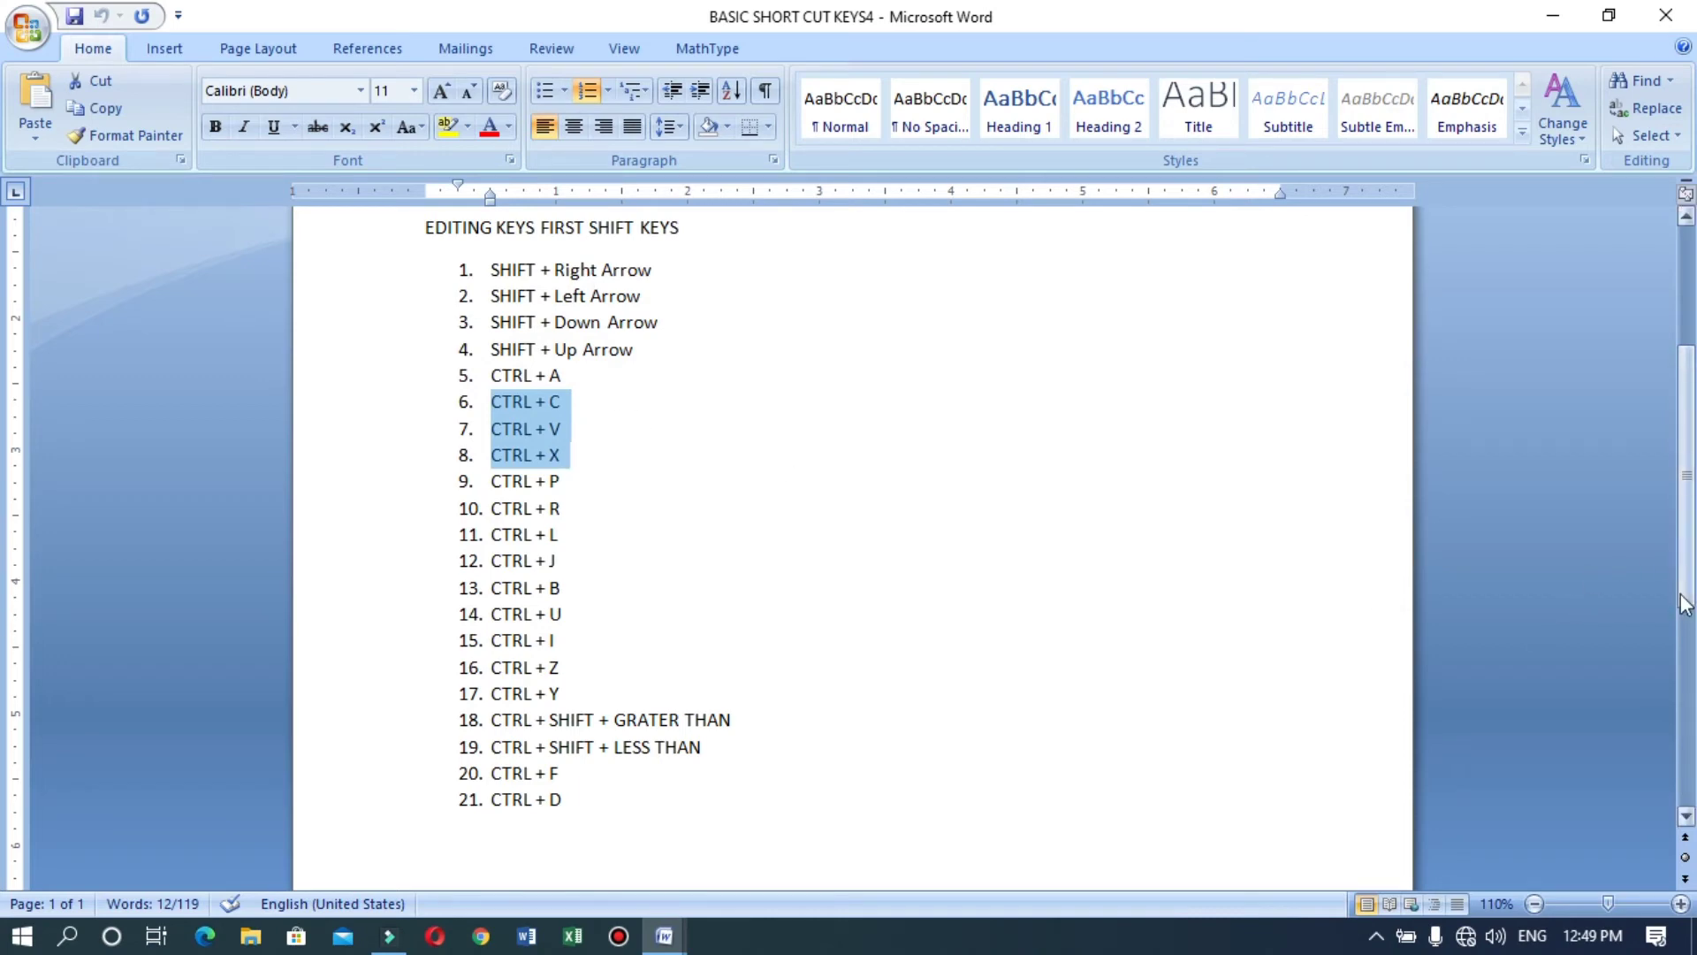
mouse_move(1687, 592)
mouse_down()
mouse_move(1689, 506)
mouse_move(1691, 578)
mouse_up()
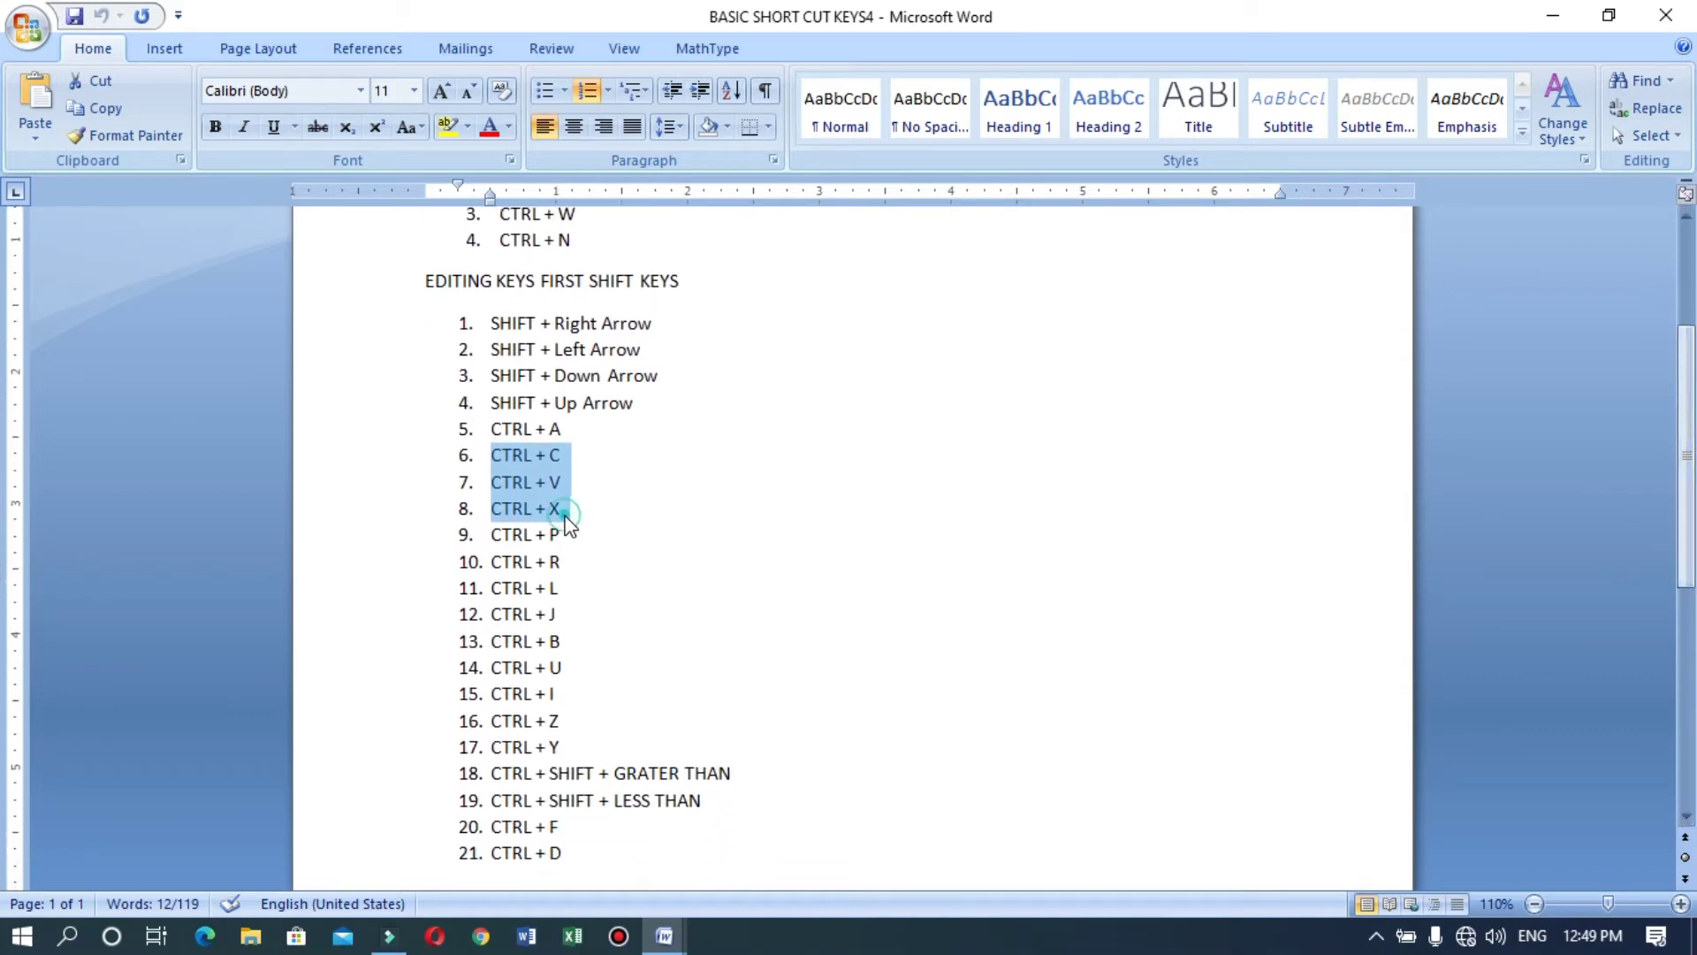
click(597, 508)
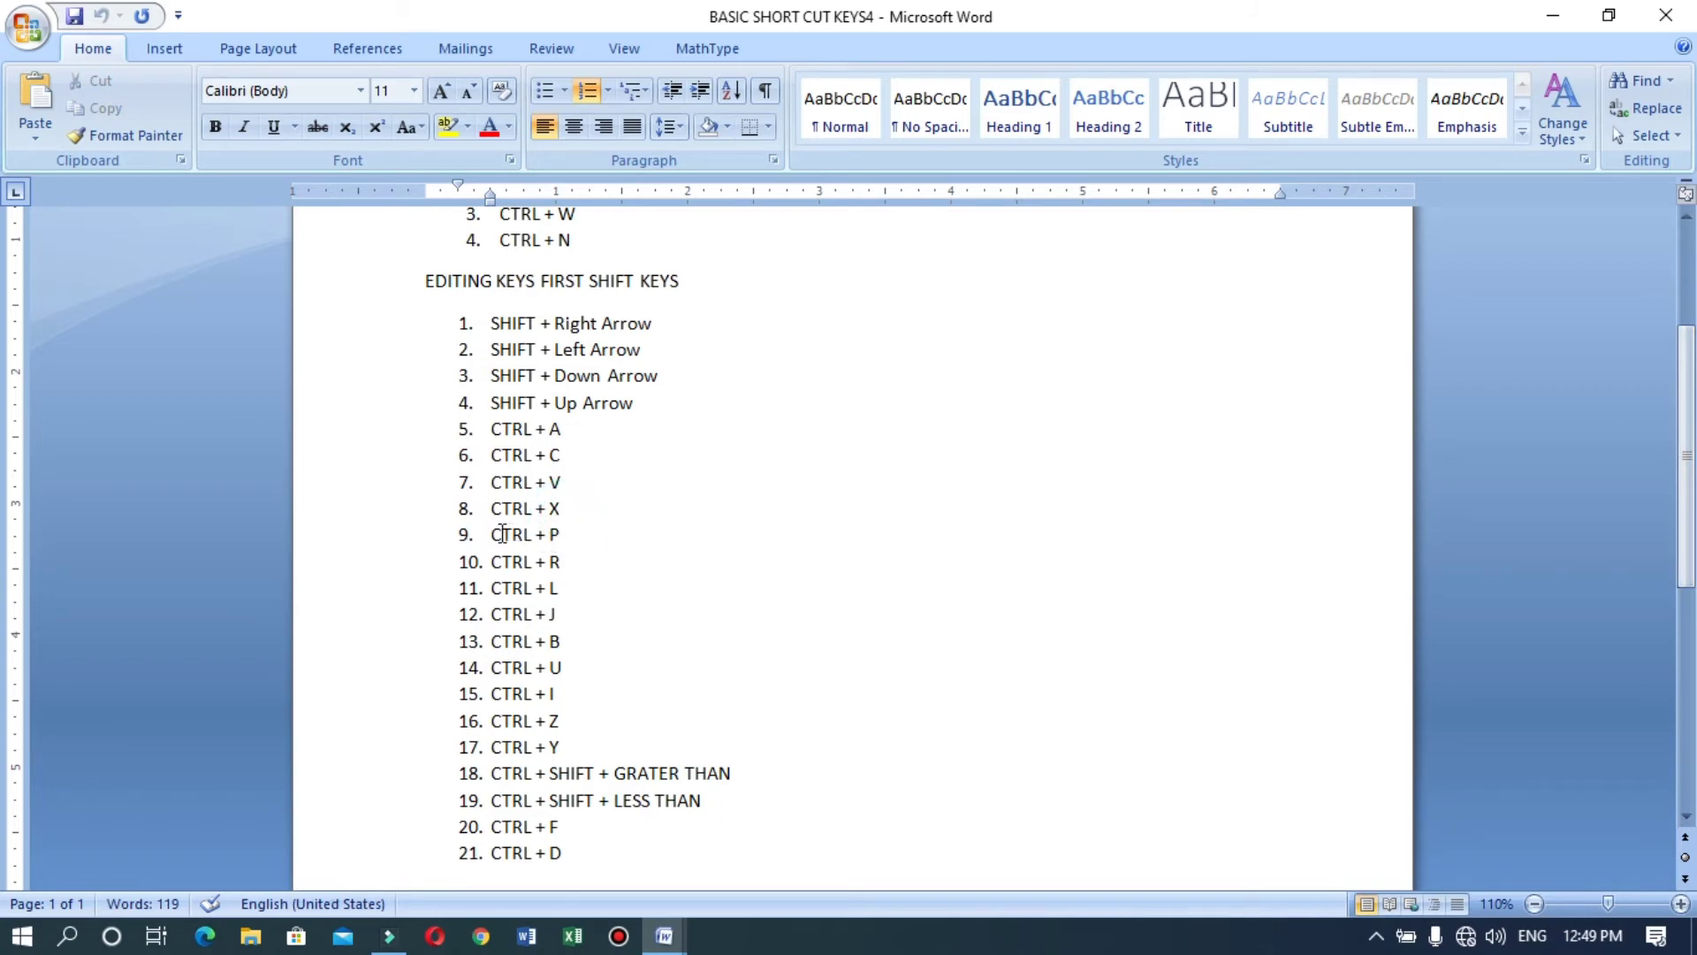
drag(573, 534, 493, 534)
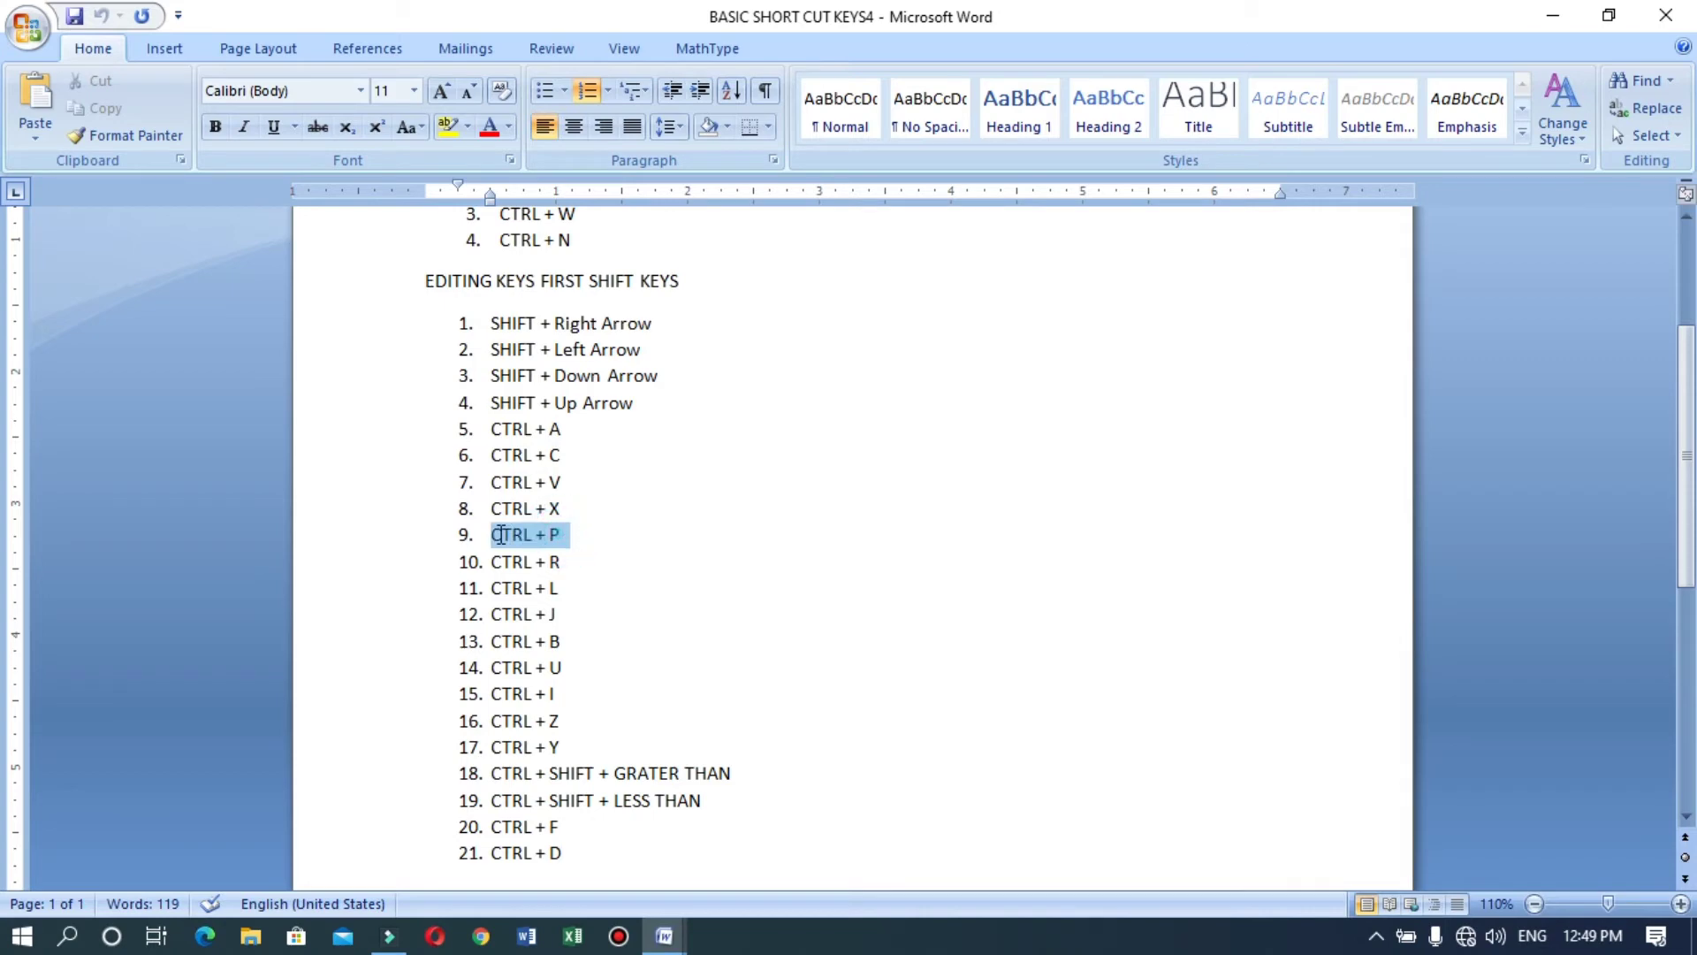
Step: Return to the "short cut keys 1" document and look at its available print commands
click(664, 935)
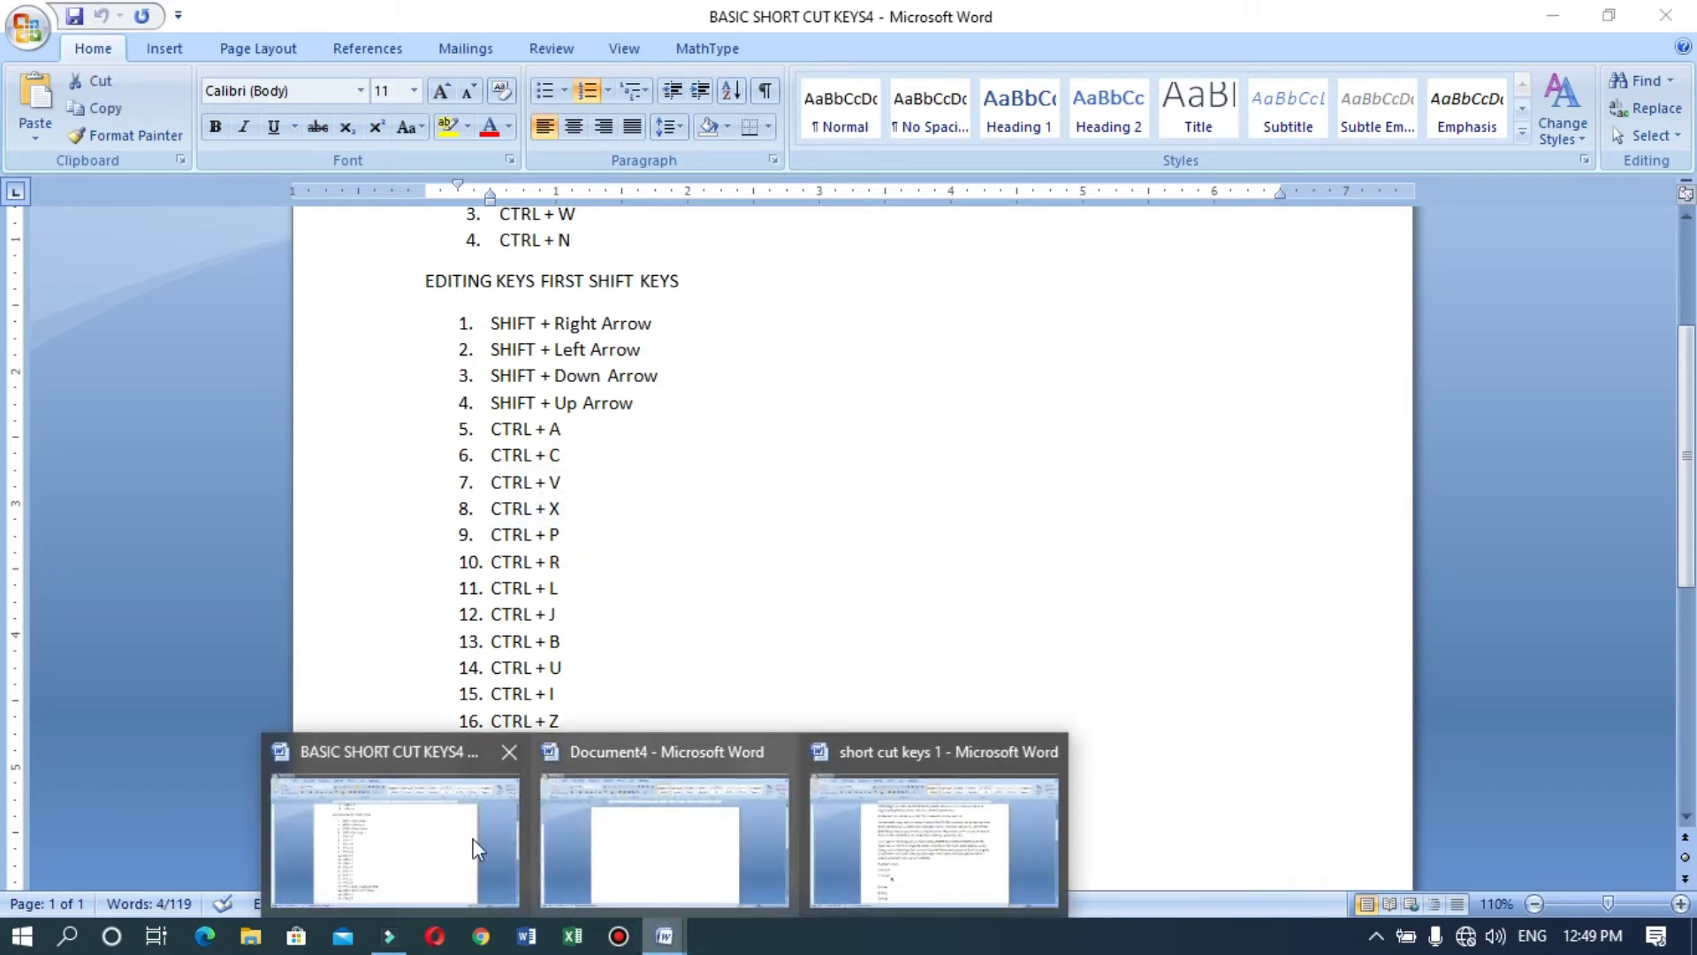
click(944, 862)
drag(1687, 446, 1687, 367)
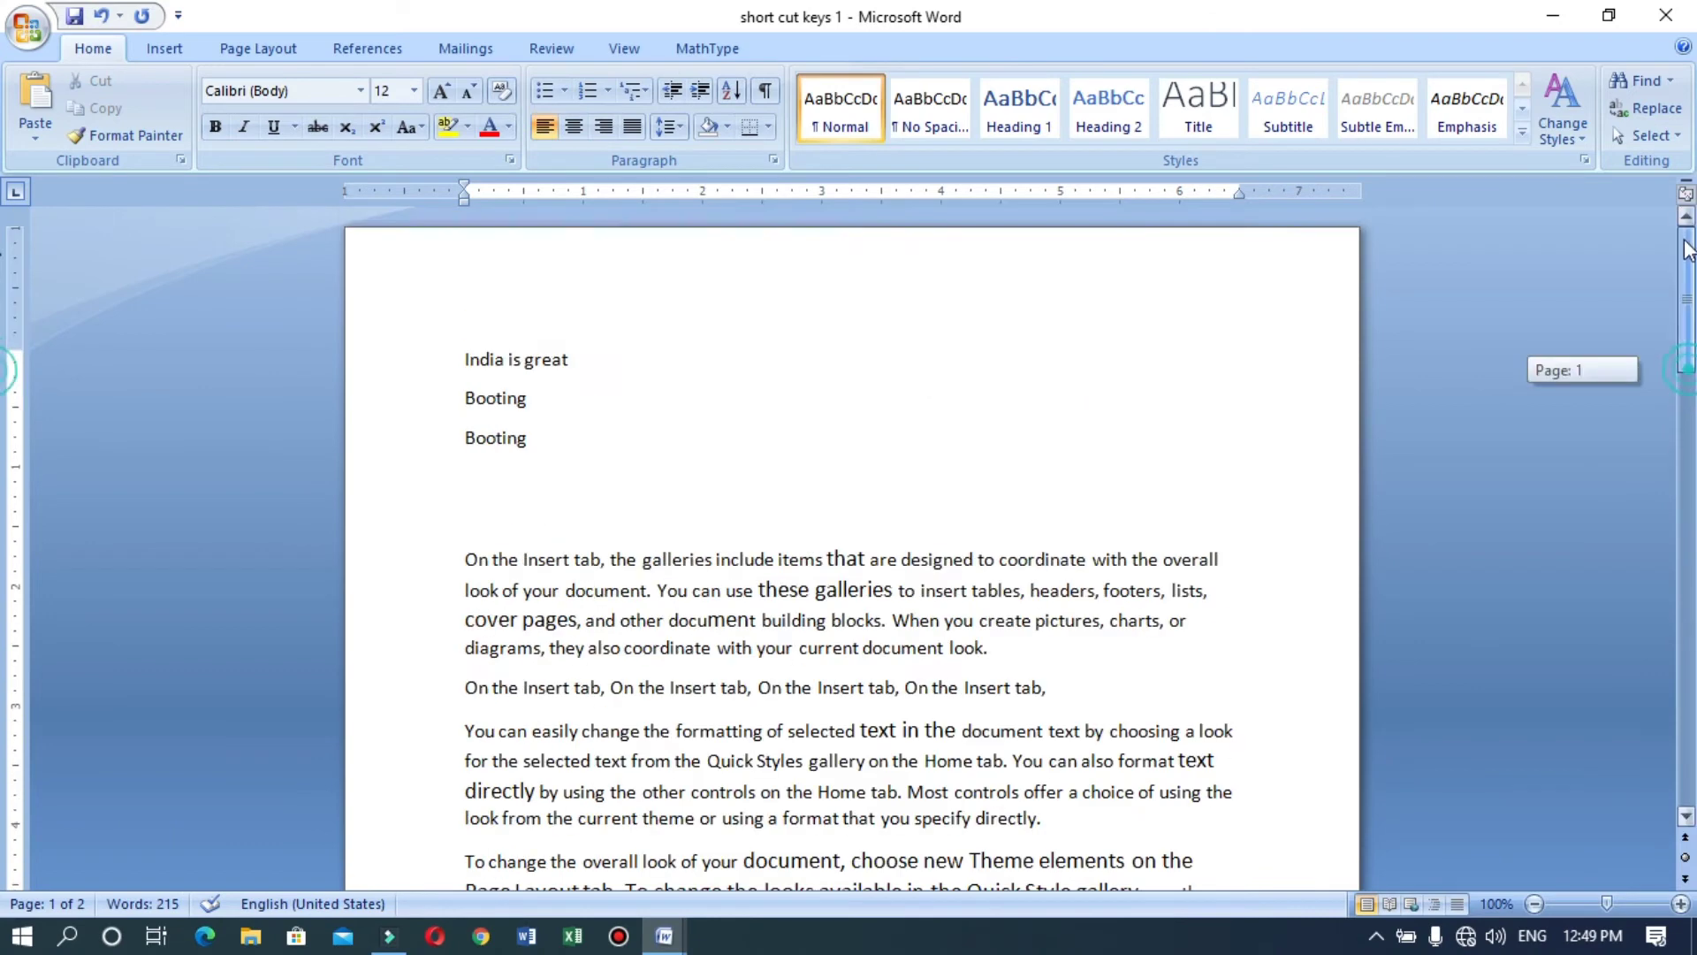
click(695, 442)
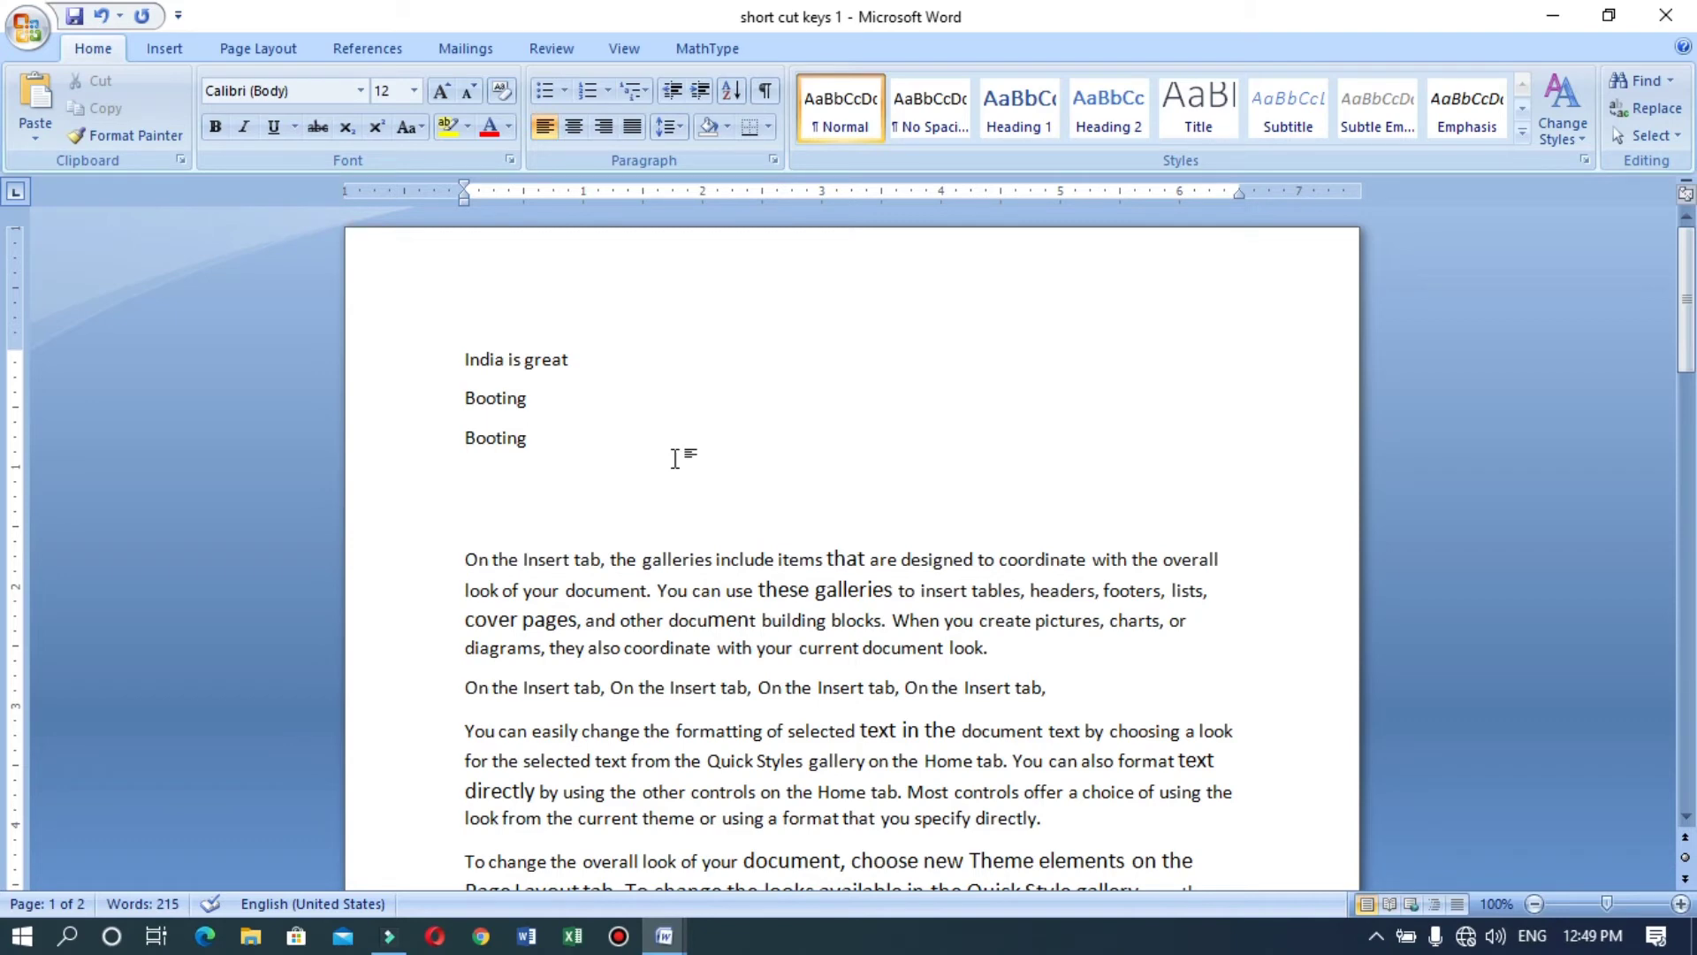
click(35, 34)
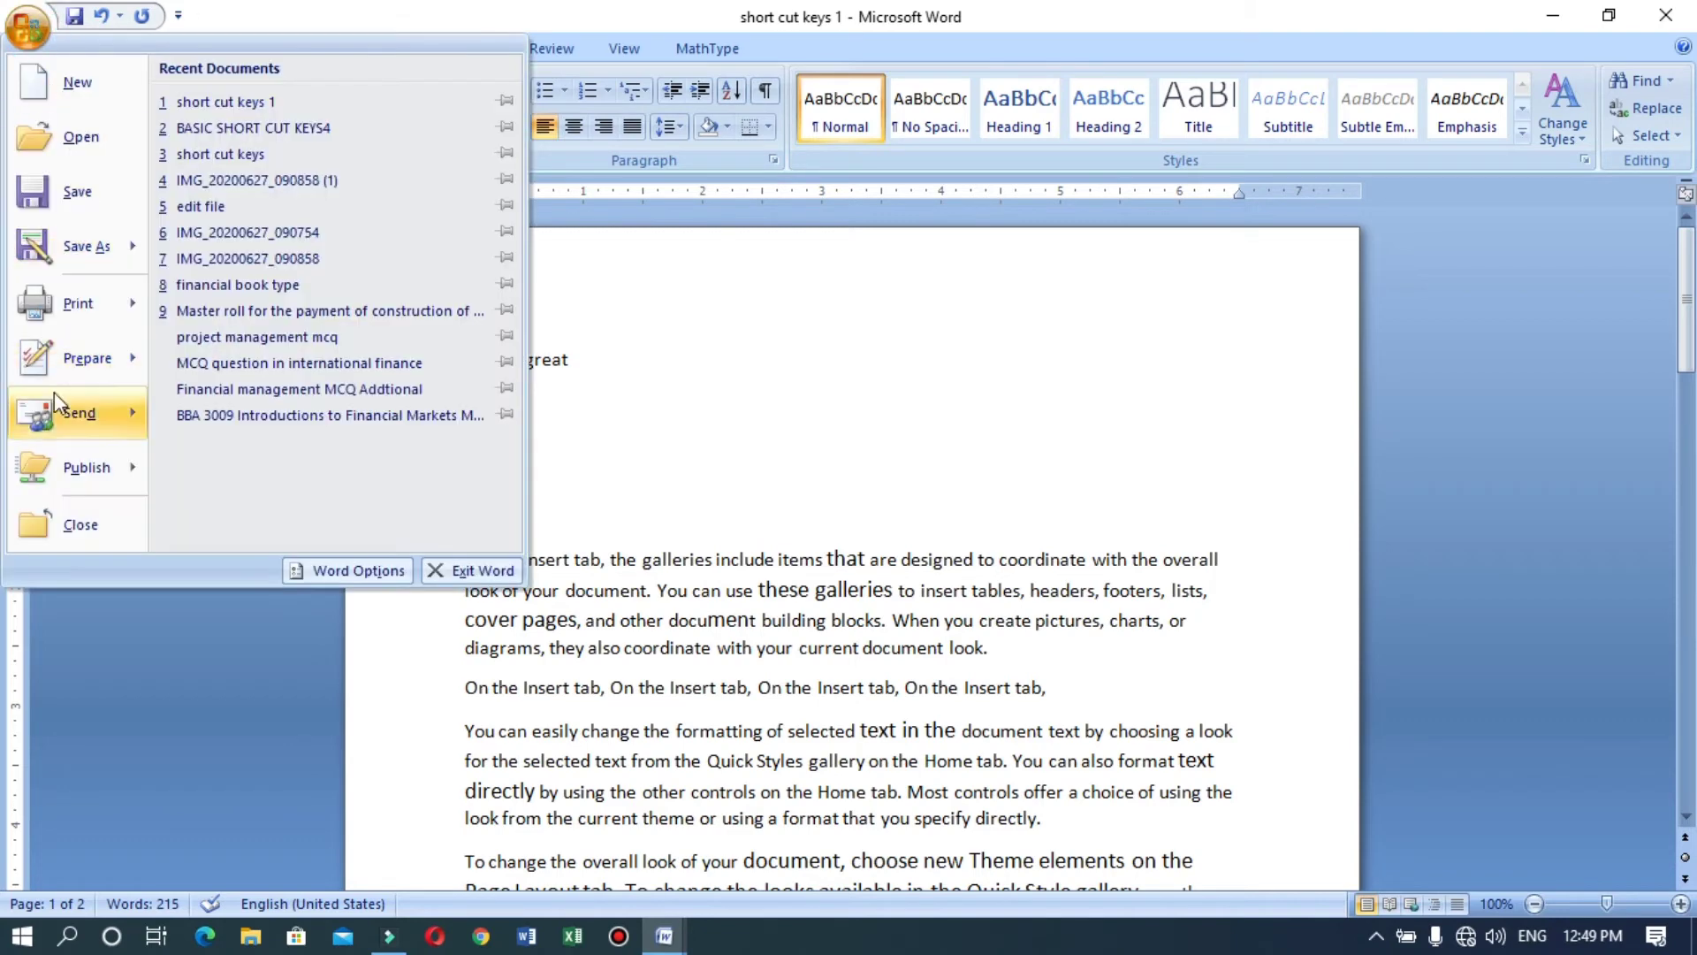
mouse_move(105, 311)
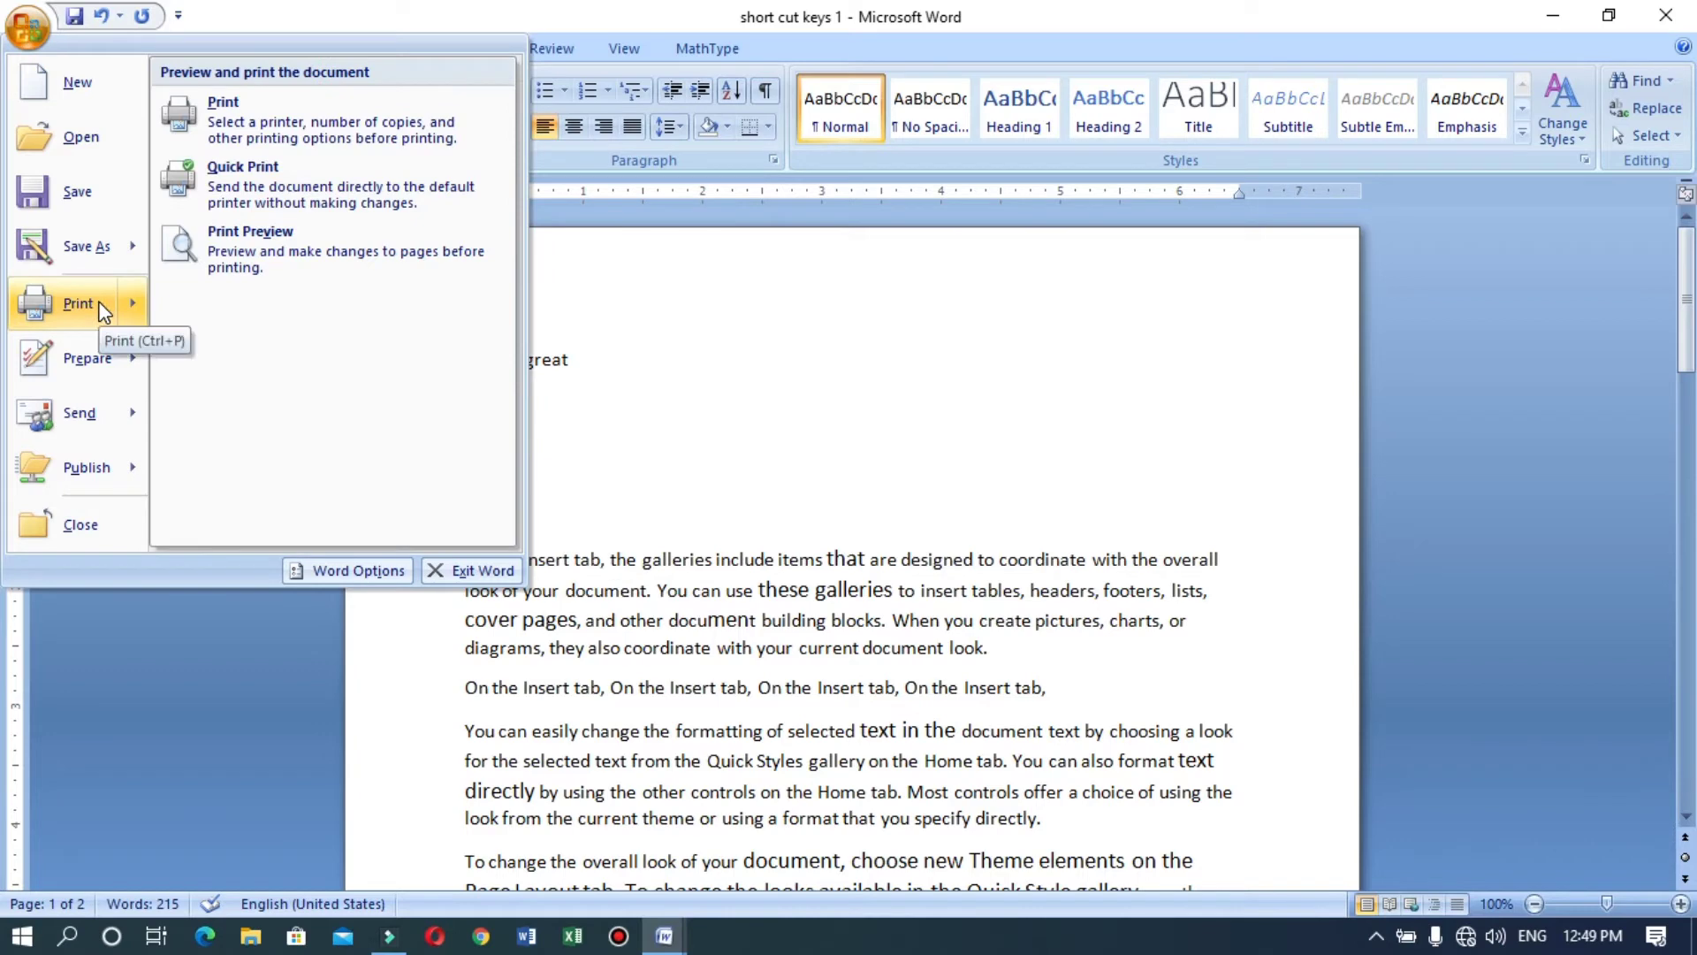
click(1087, 448)
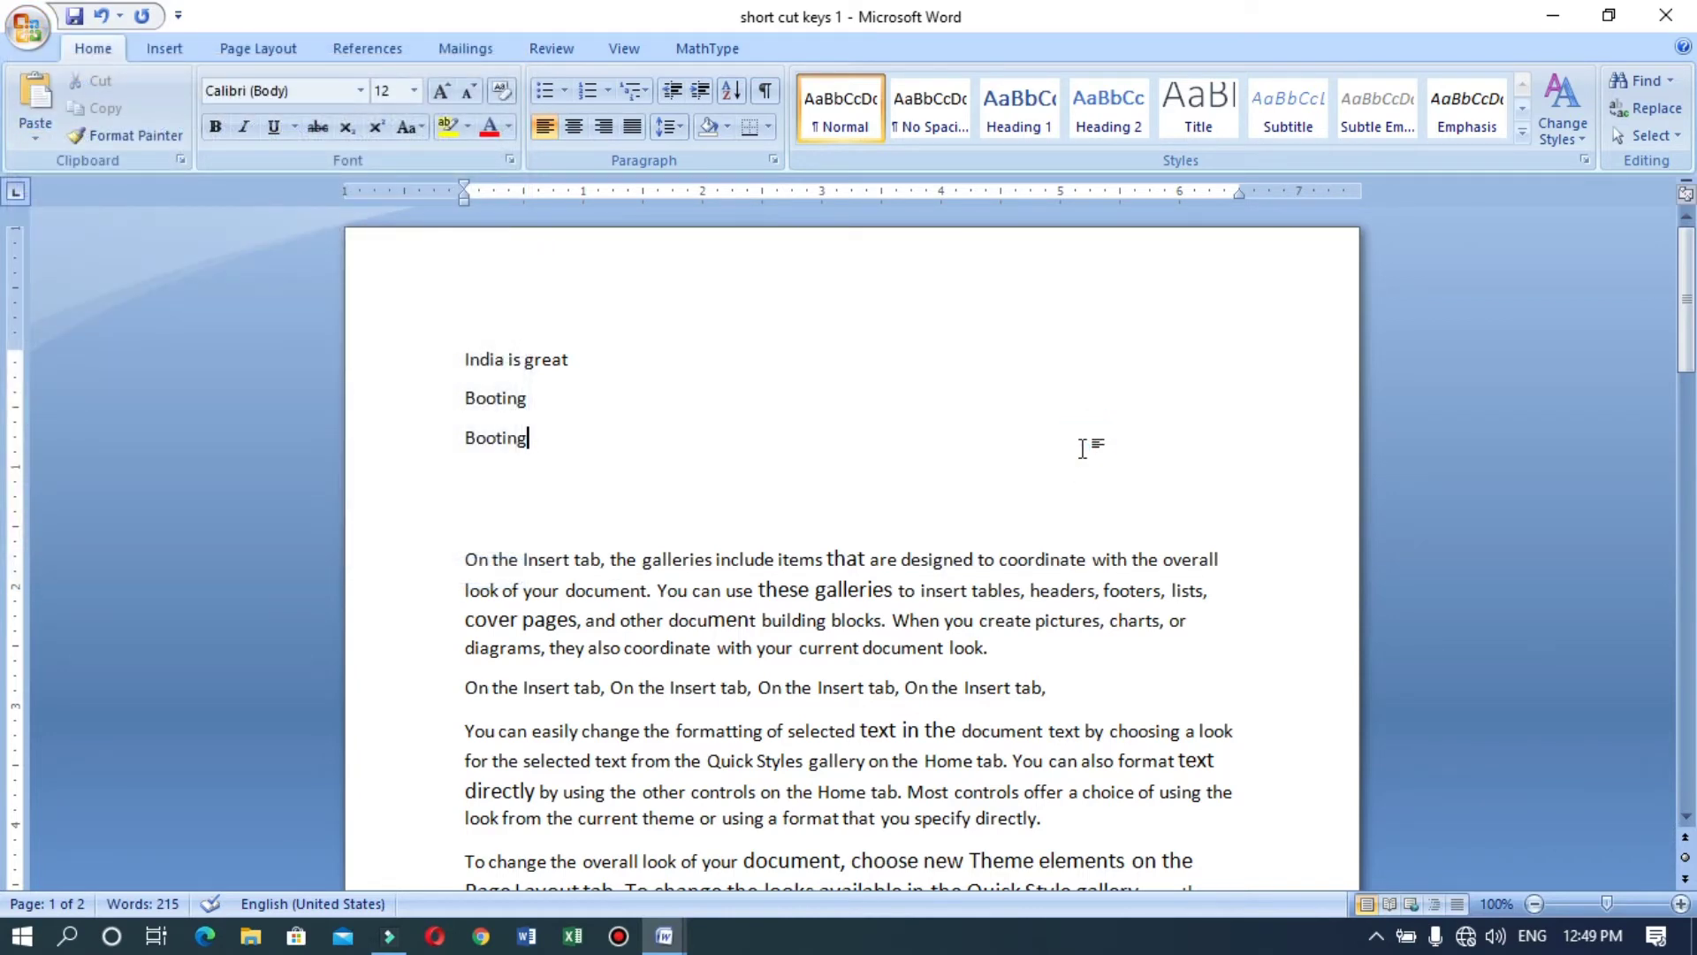
Step: Open the print settings and choose the Samsung ML-2160 Series (USB002) printer
key(ctrl+p)
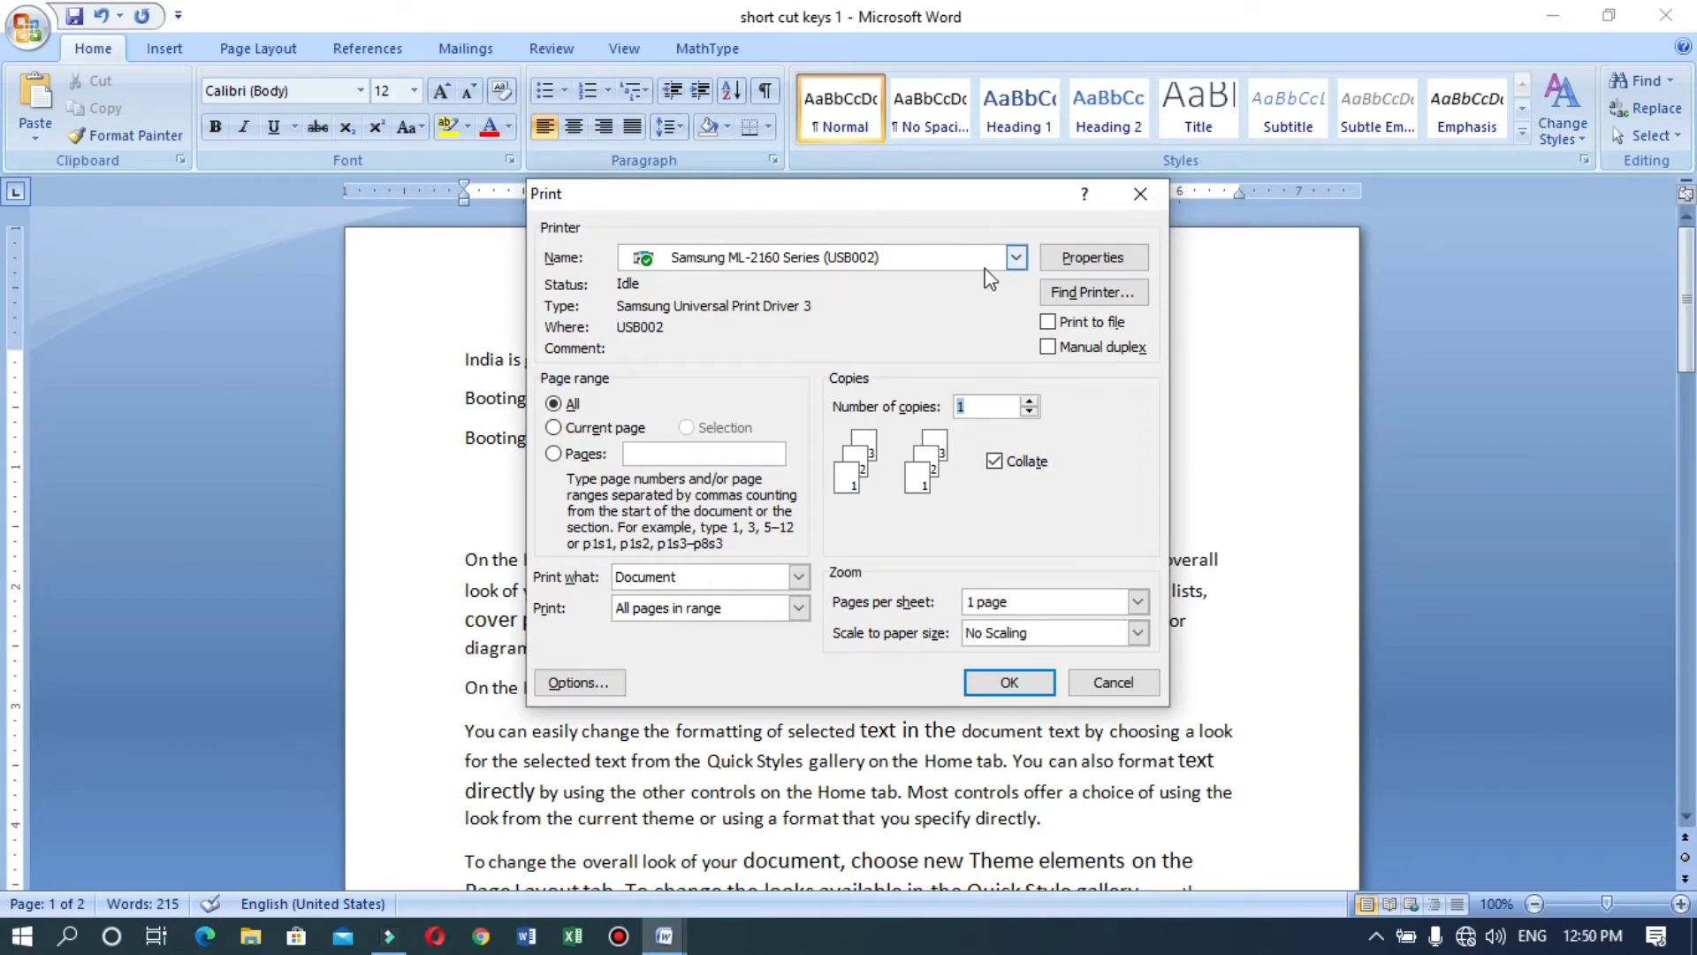
click(1016, 257)
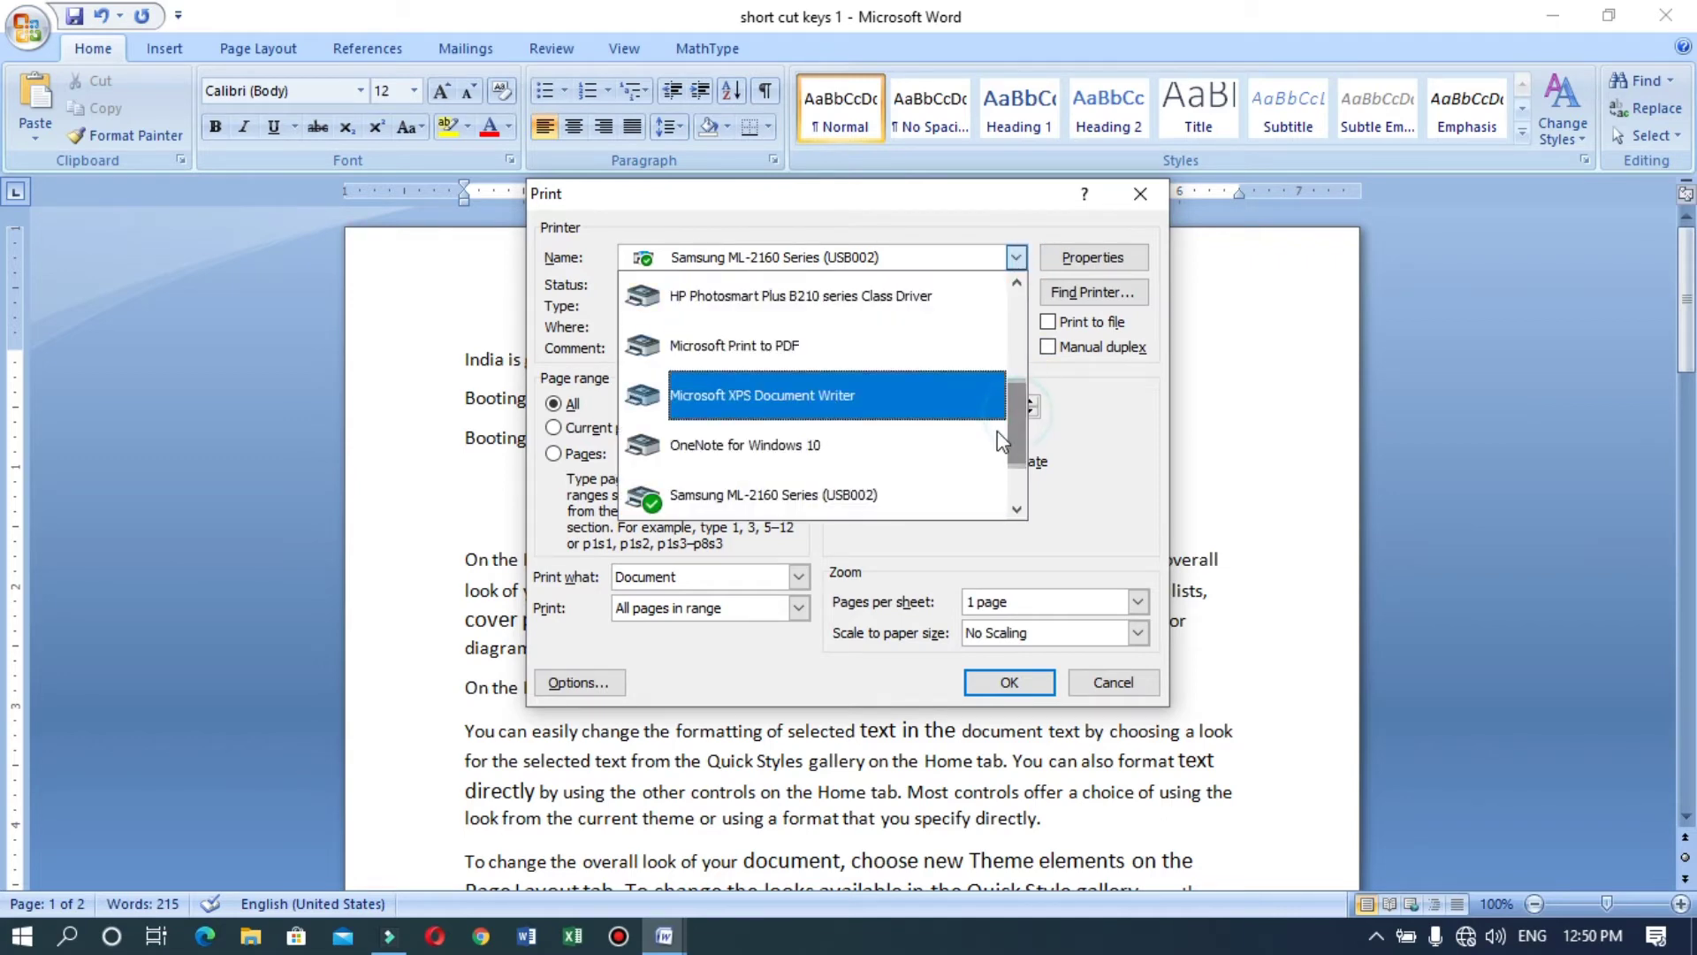
click(814, 502)
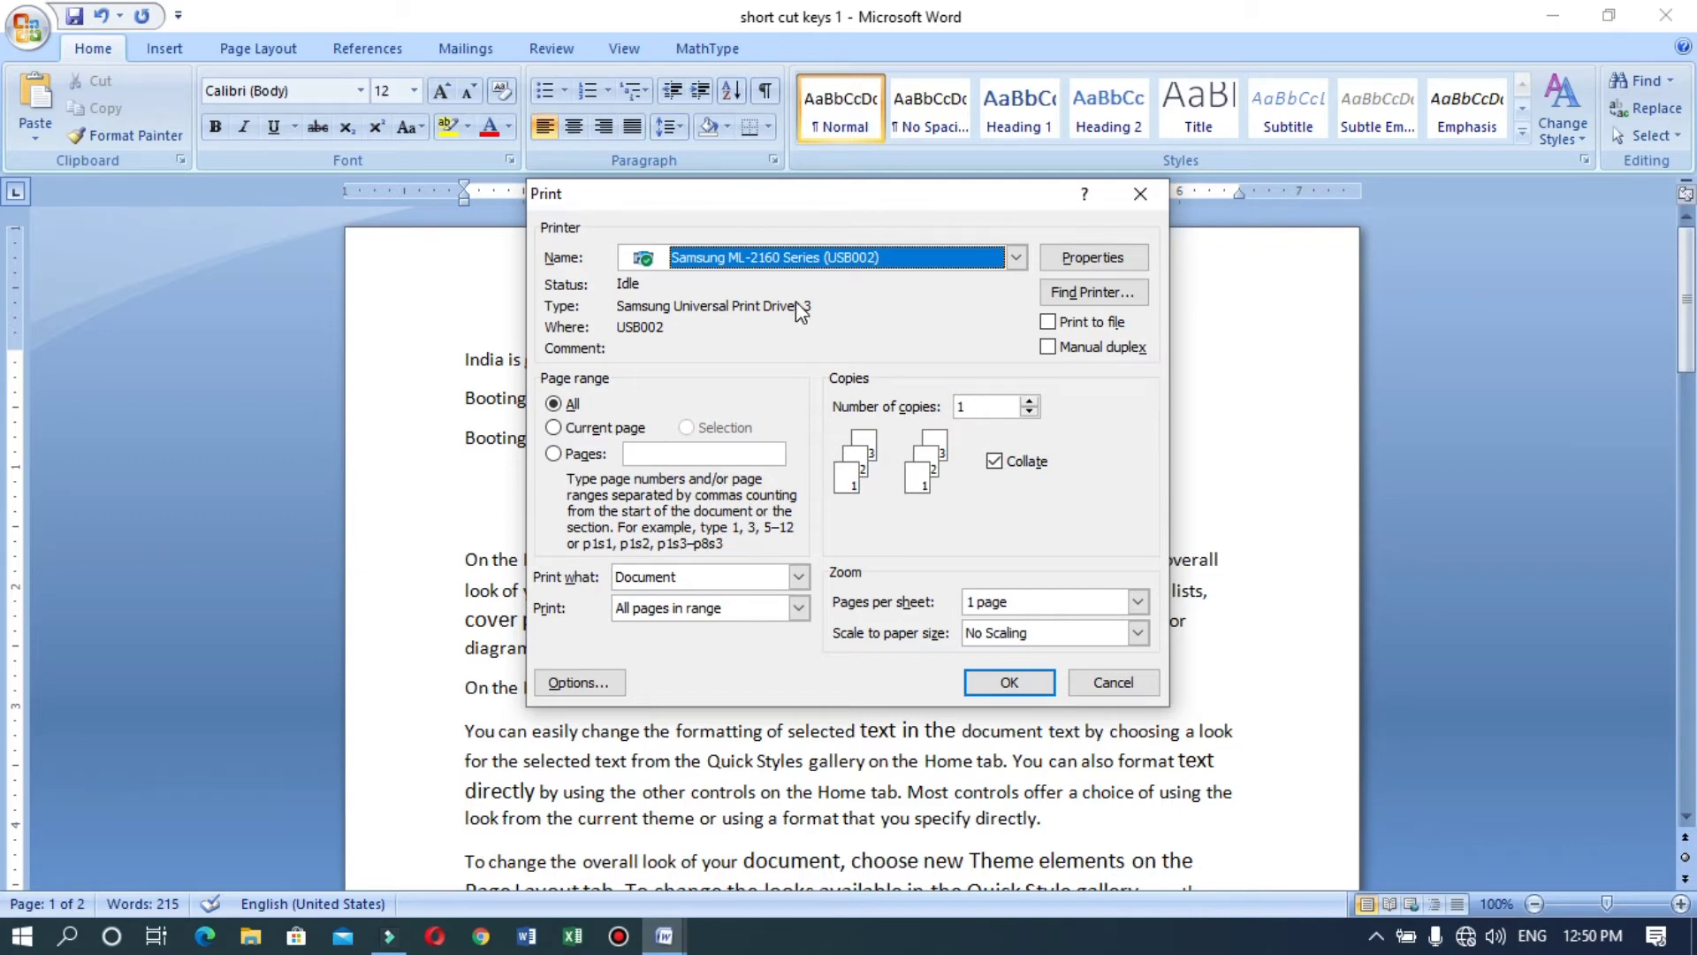
Step: Set the print range to specific pages and check the all, odd and even pages choices
click(555, 427)
click(554, 454)
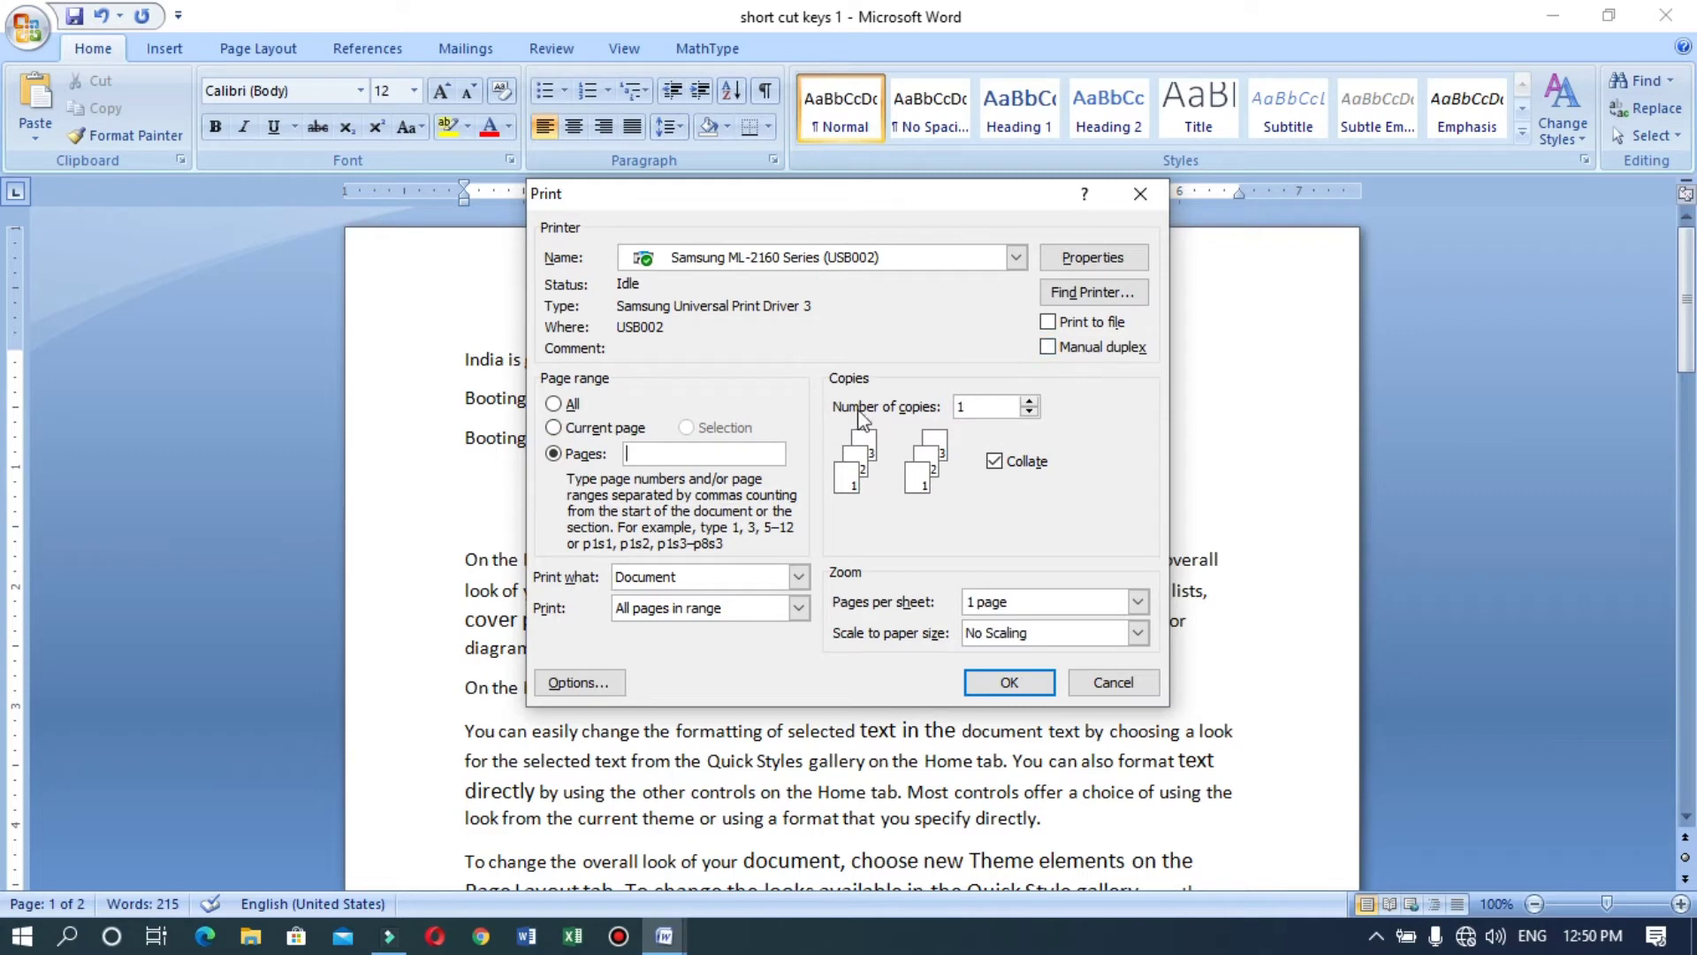
click(799, 608)
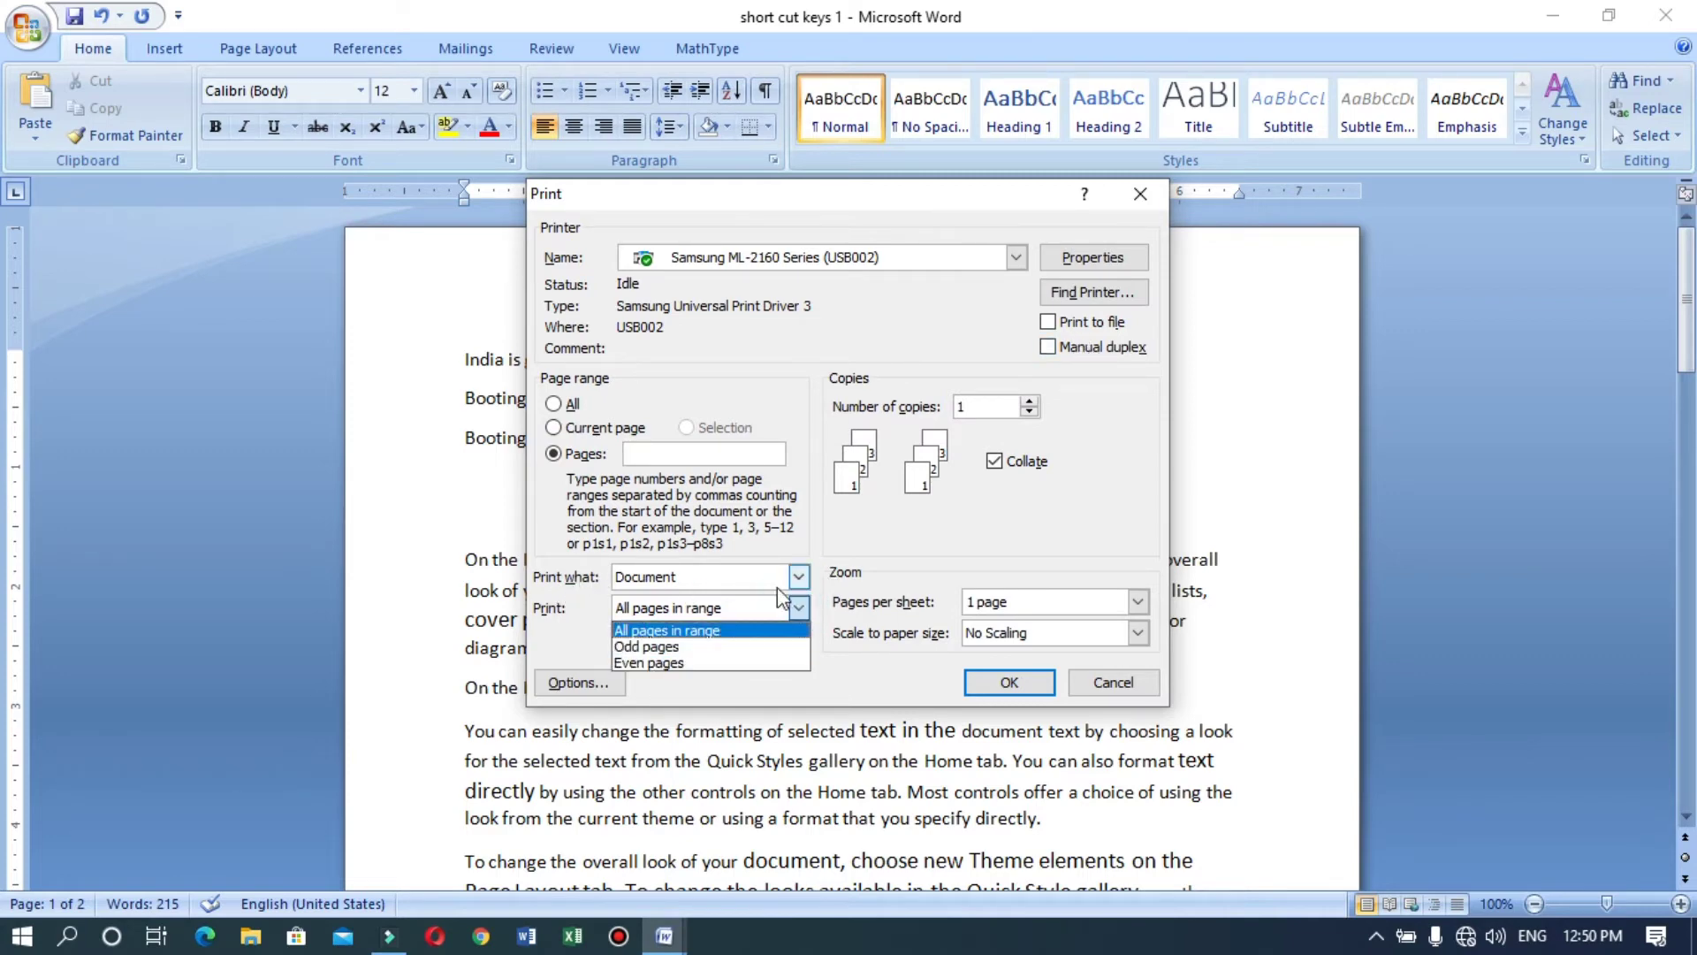
click(800, 609)
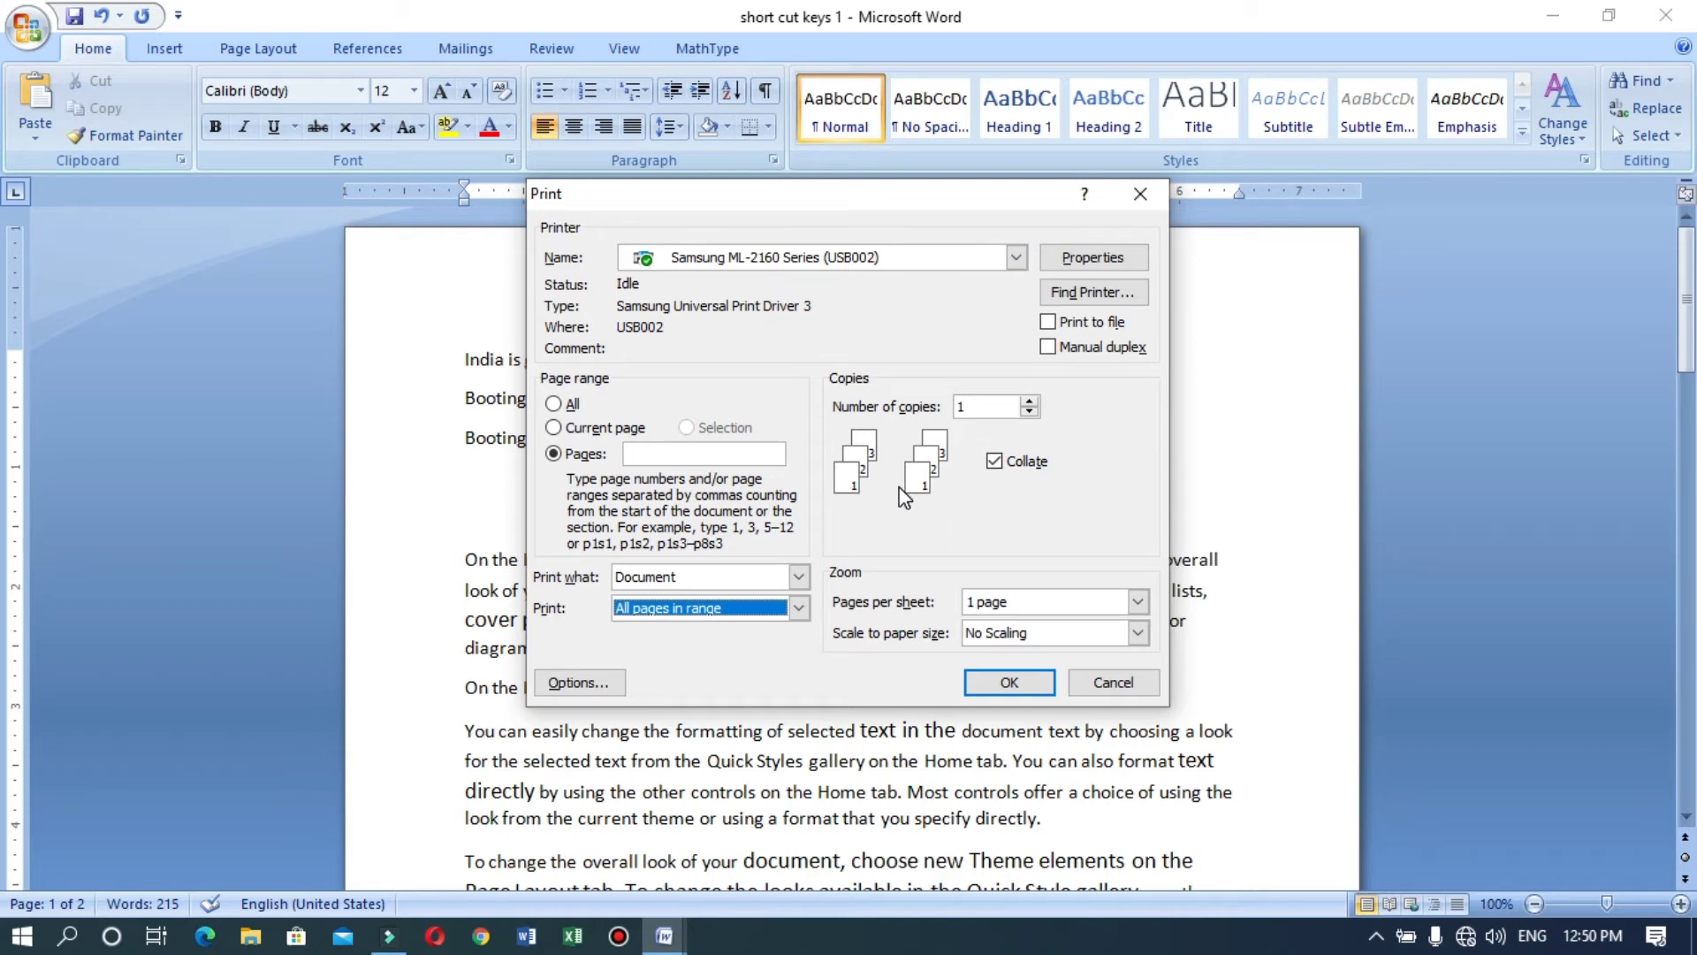
Step: Alternate the print range between All and Current page, ending on Current page, and dismiss the settings without printing
click(554, 404)
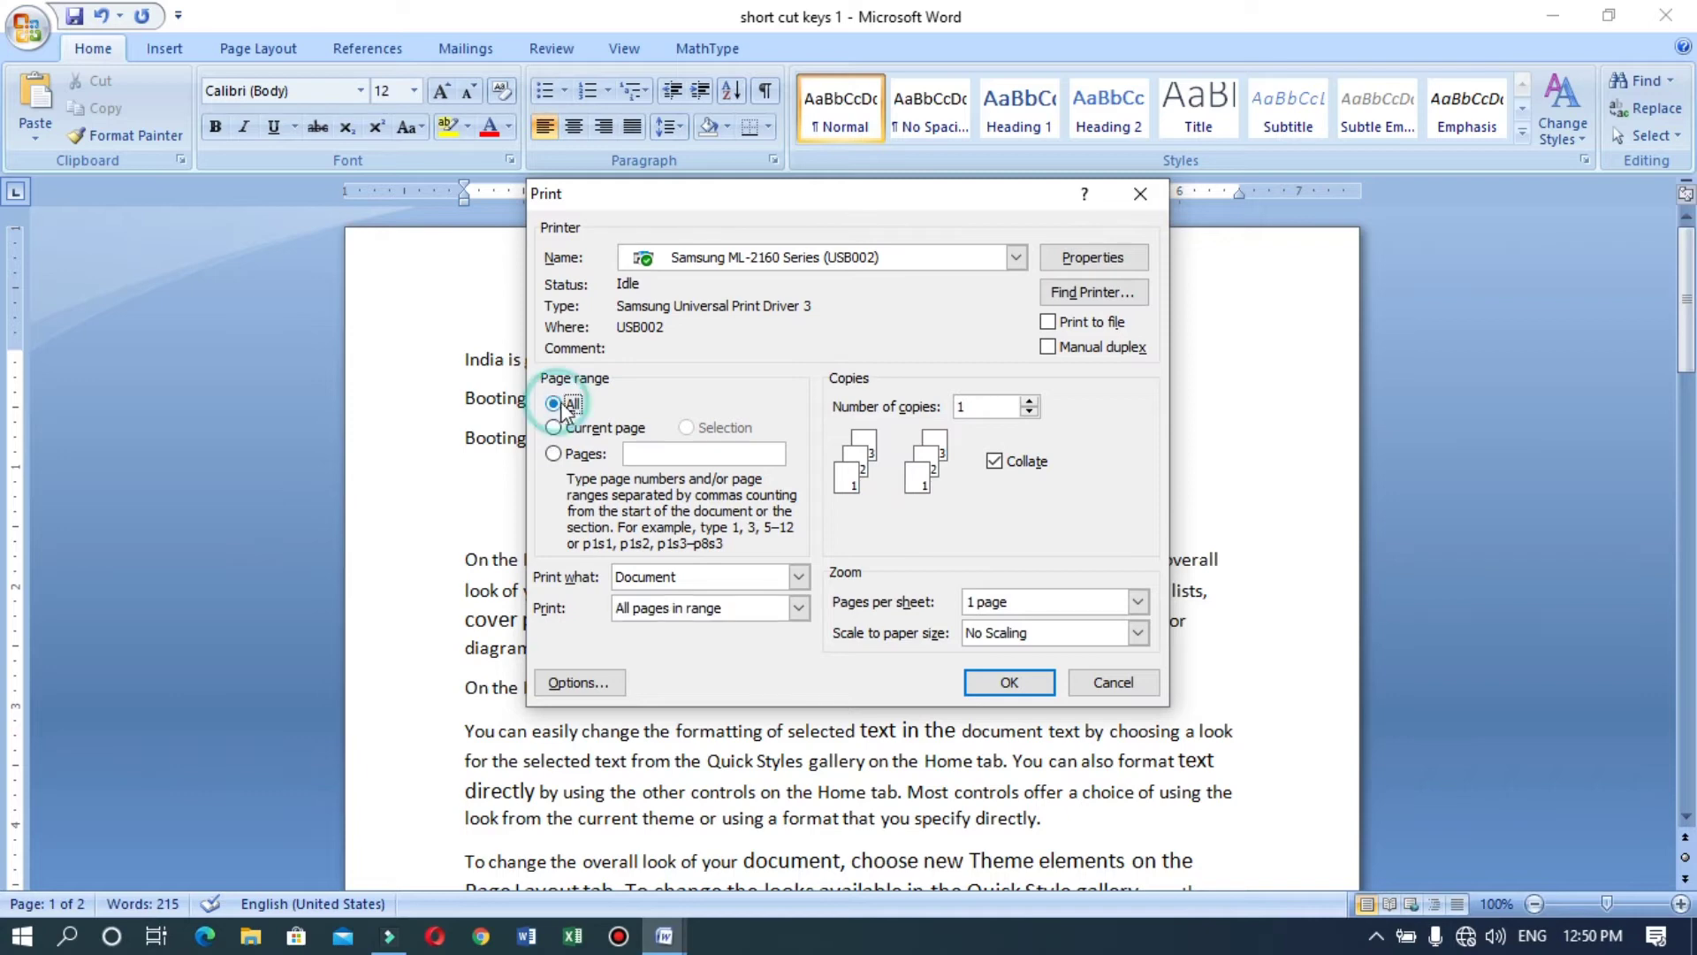
click(554, 428)
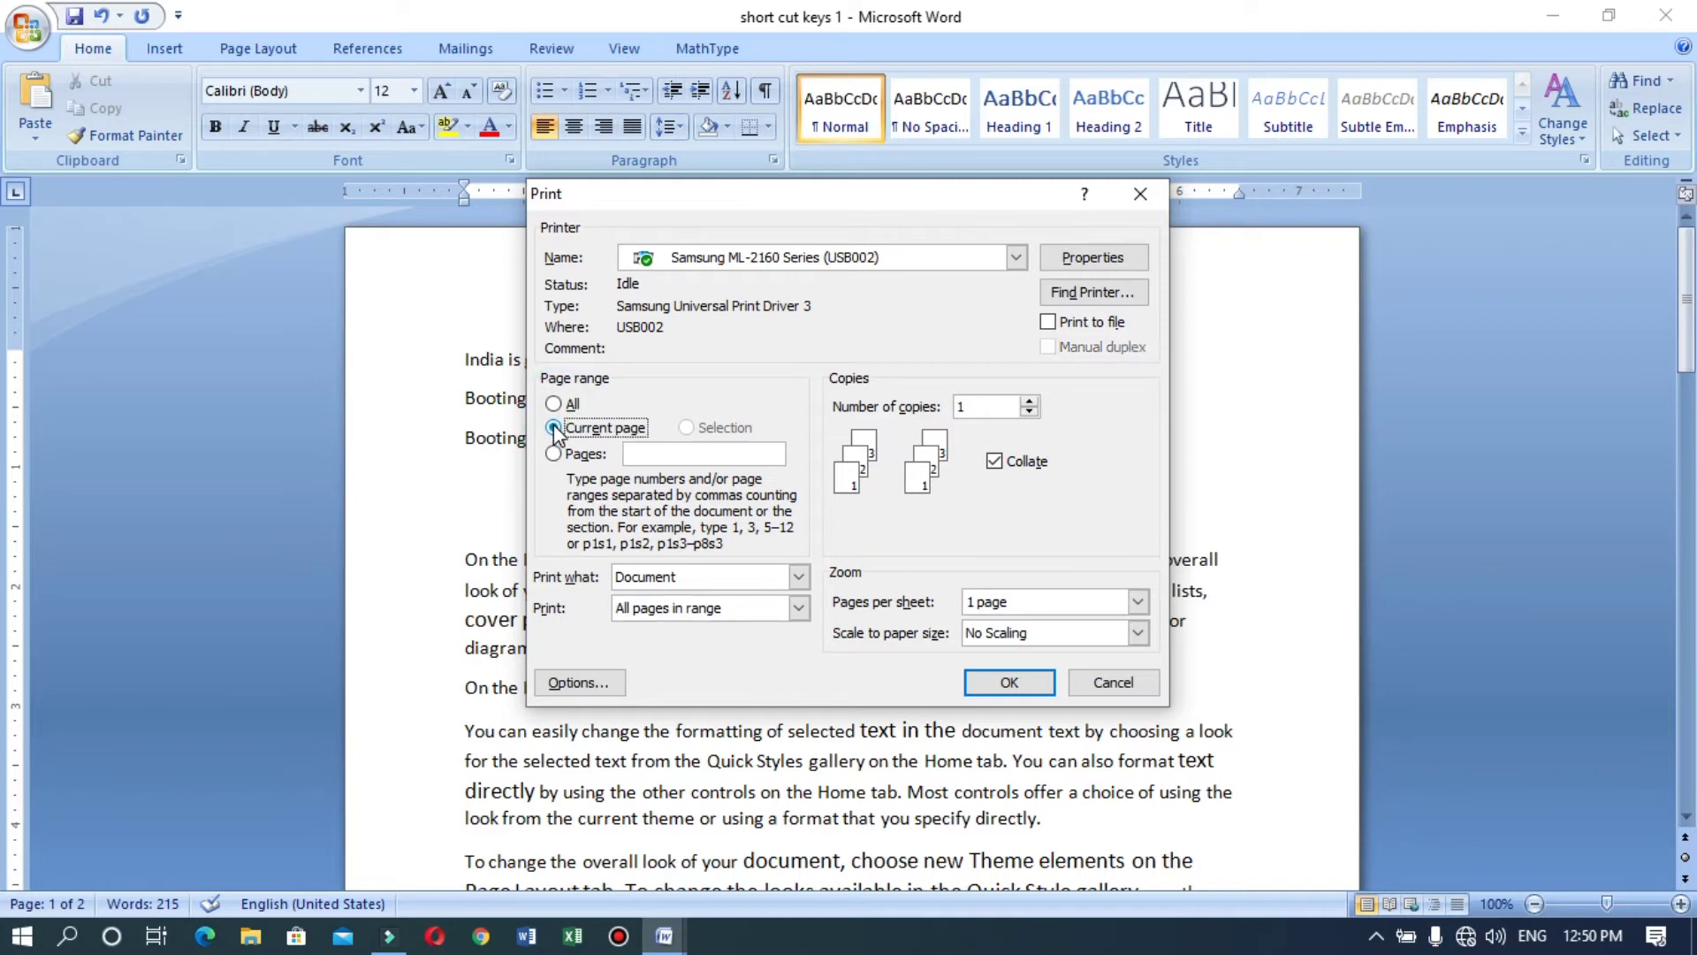
click(554, 404)
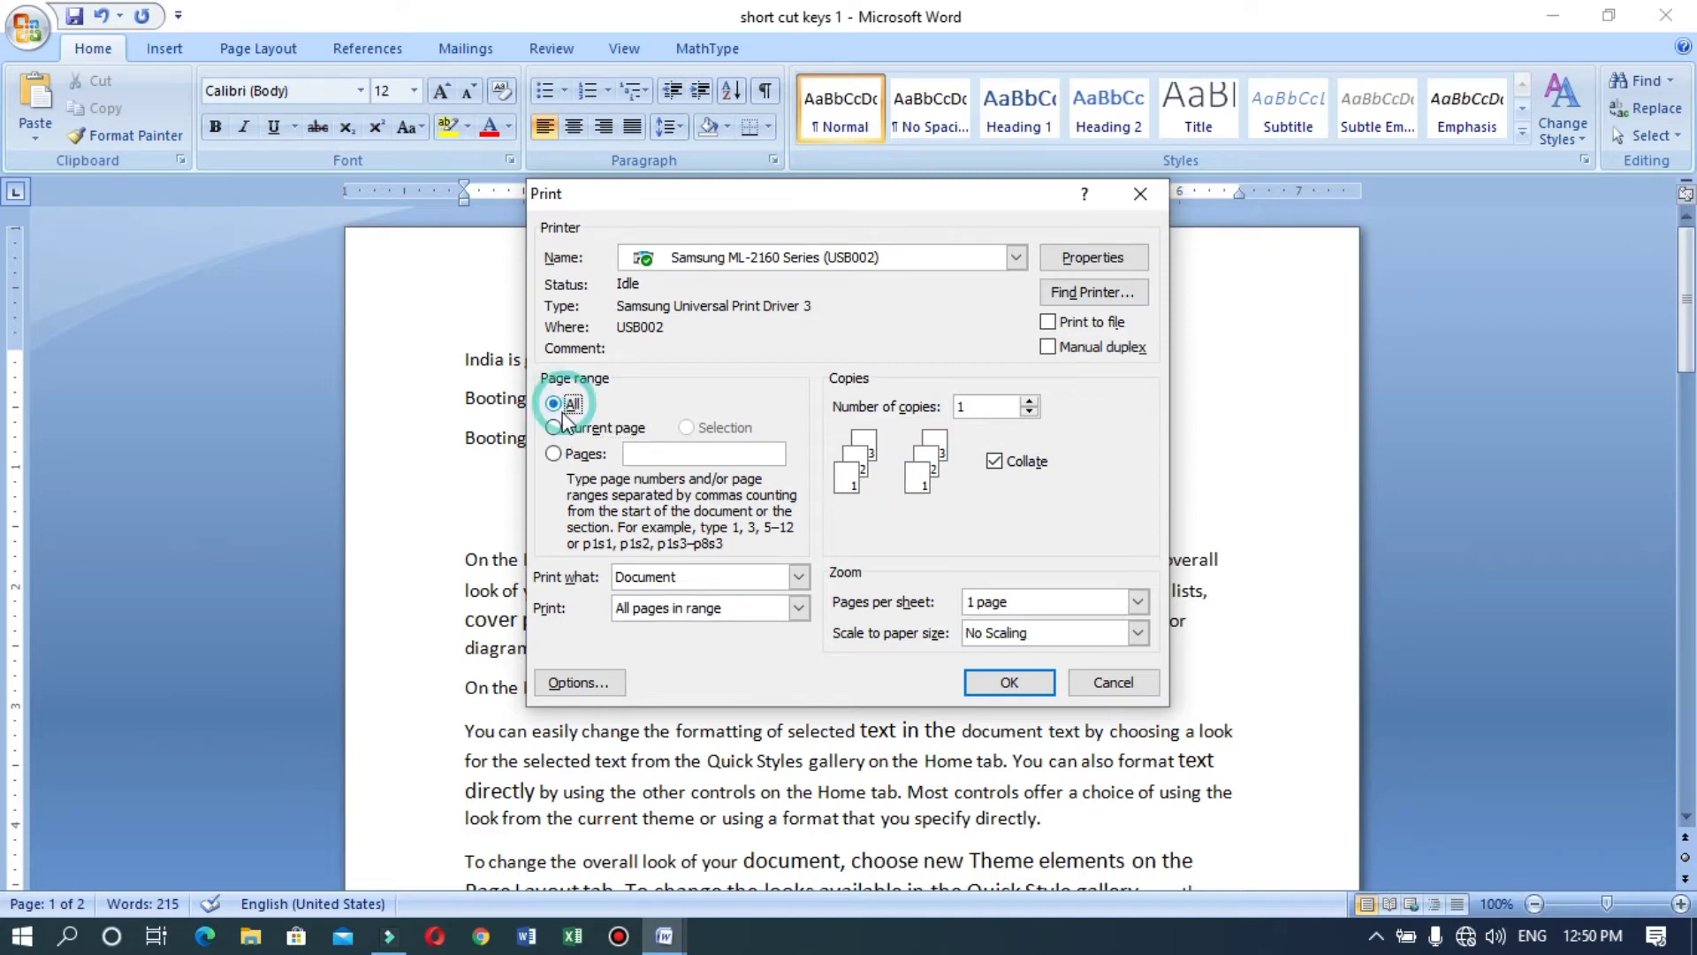
click(554, 429)
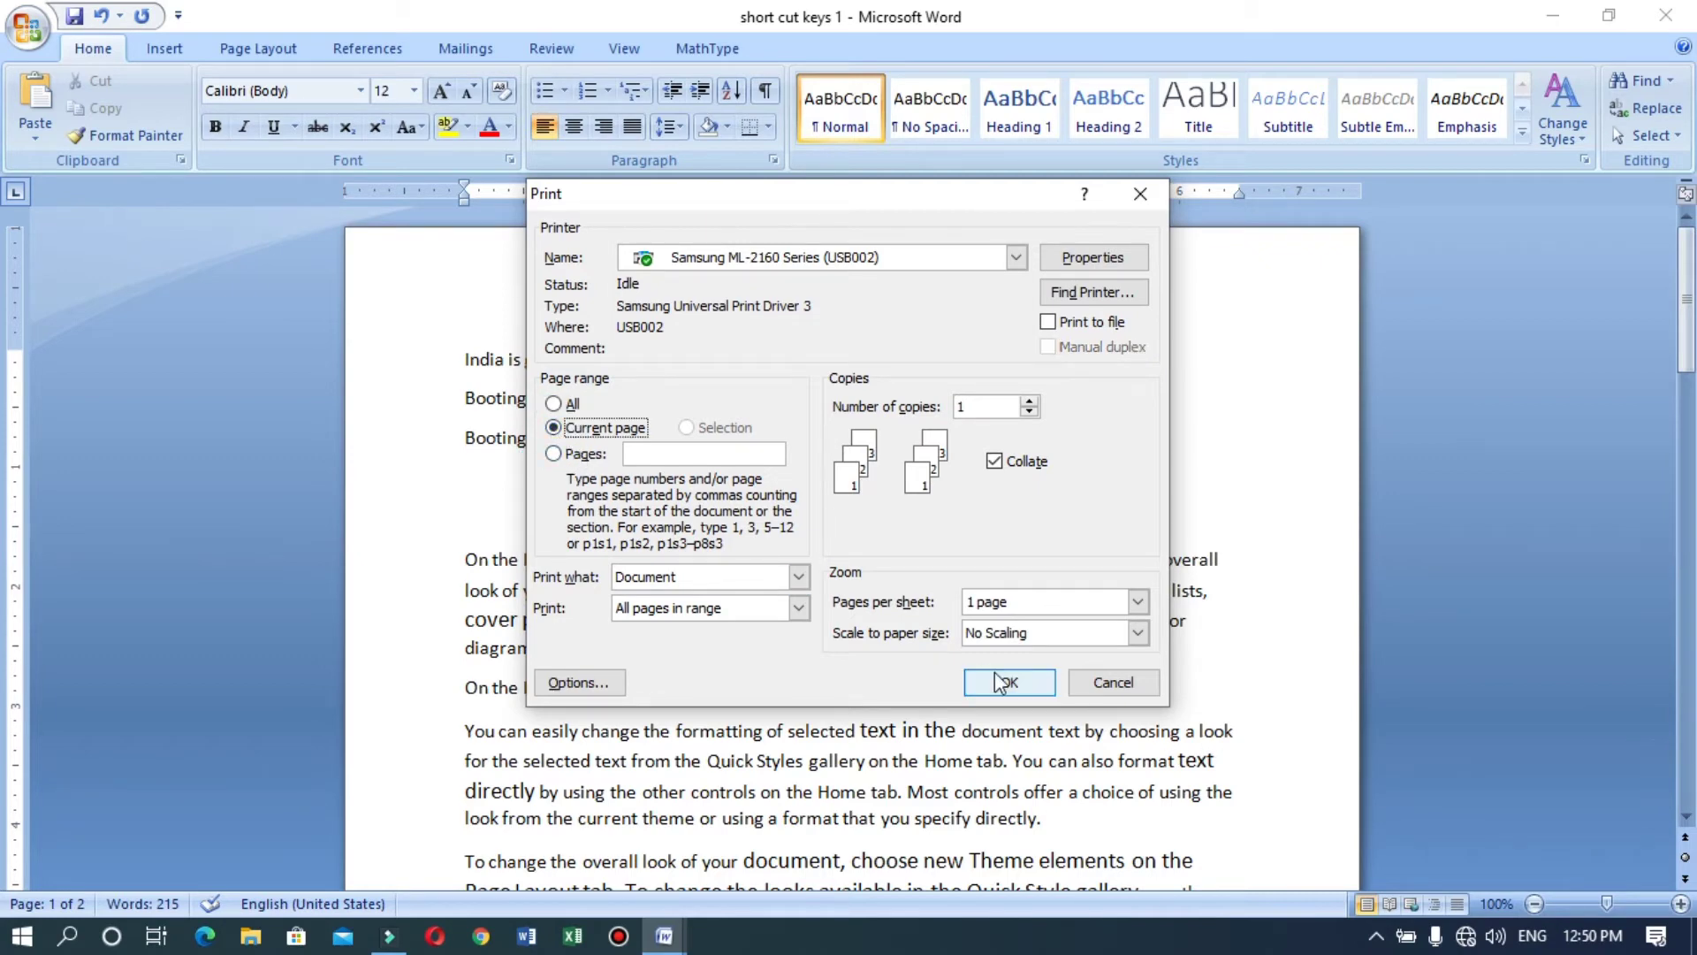
click(1112, 683)
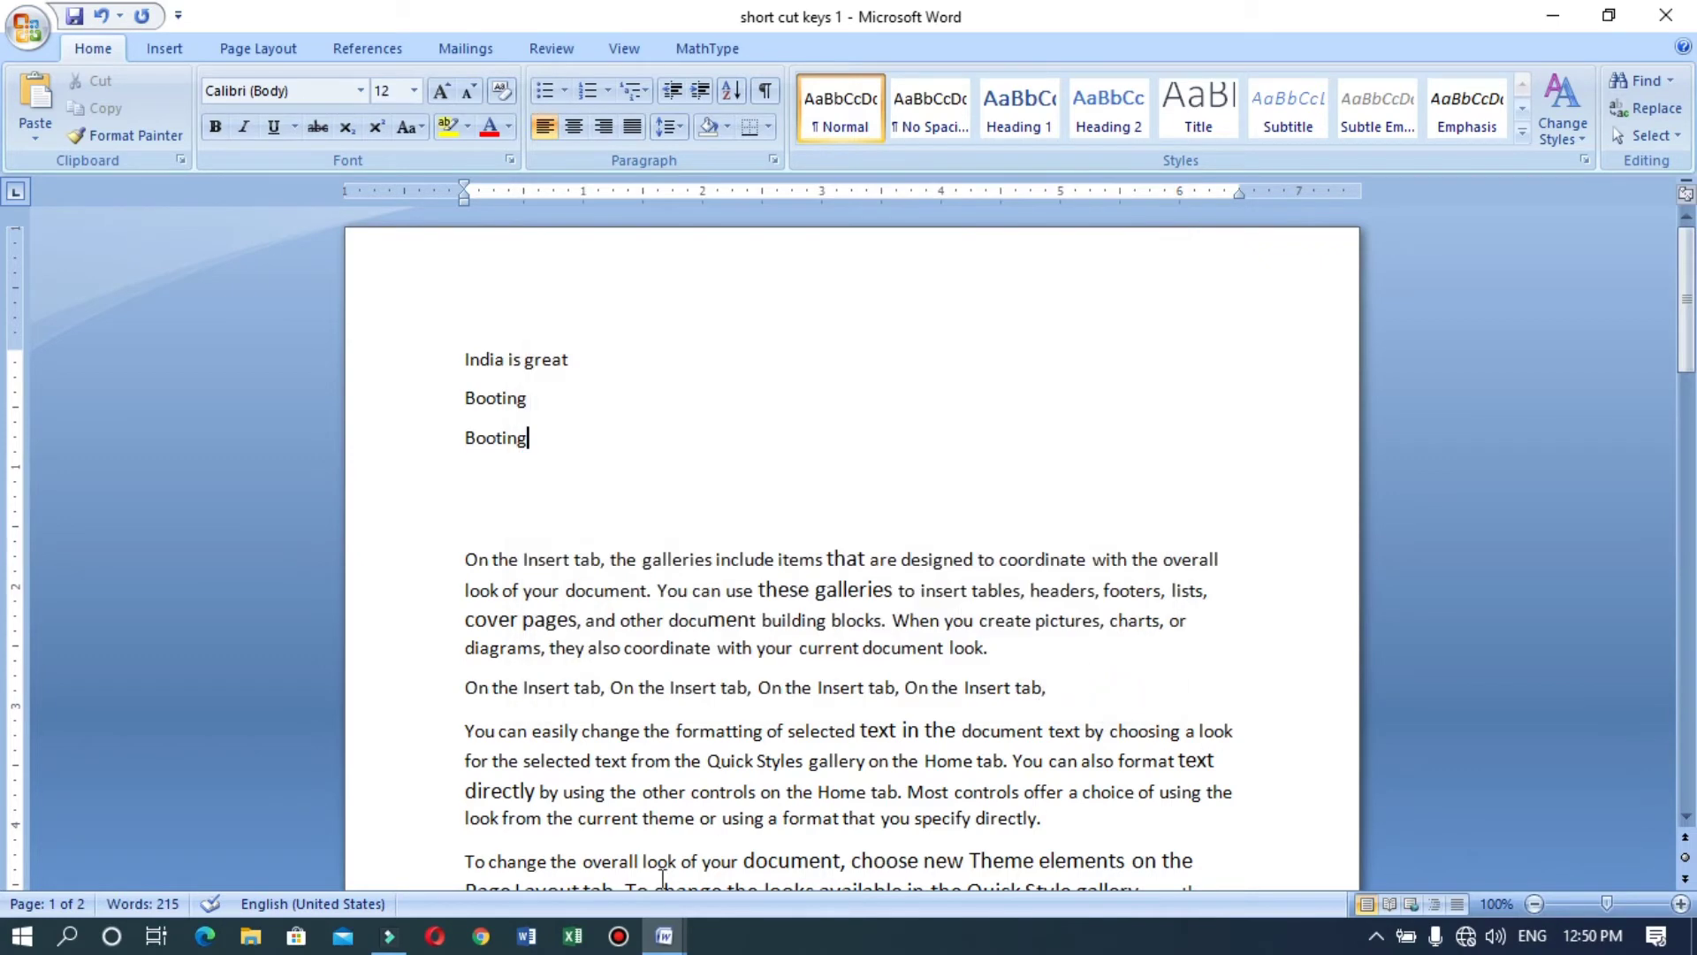
Step: Switch to the "BASIC SHORT CUT KEYS4" document and highlight the CTRL + R, CTRL + L and CTRL + J list items
mouse_move(650, 930)
click(473, 854)
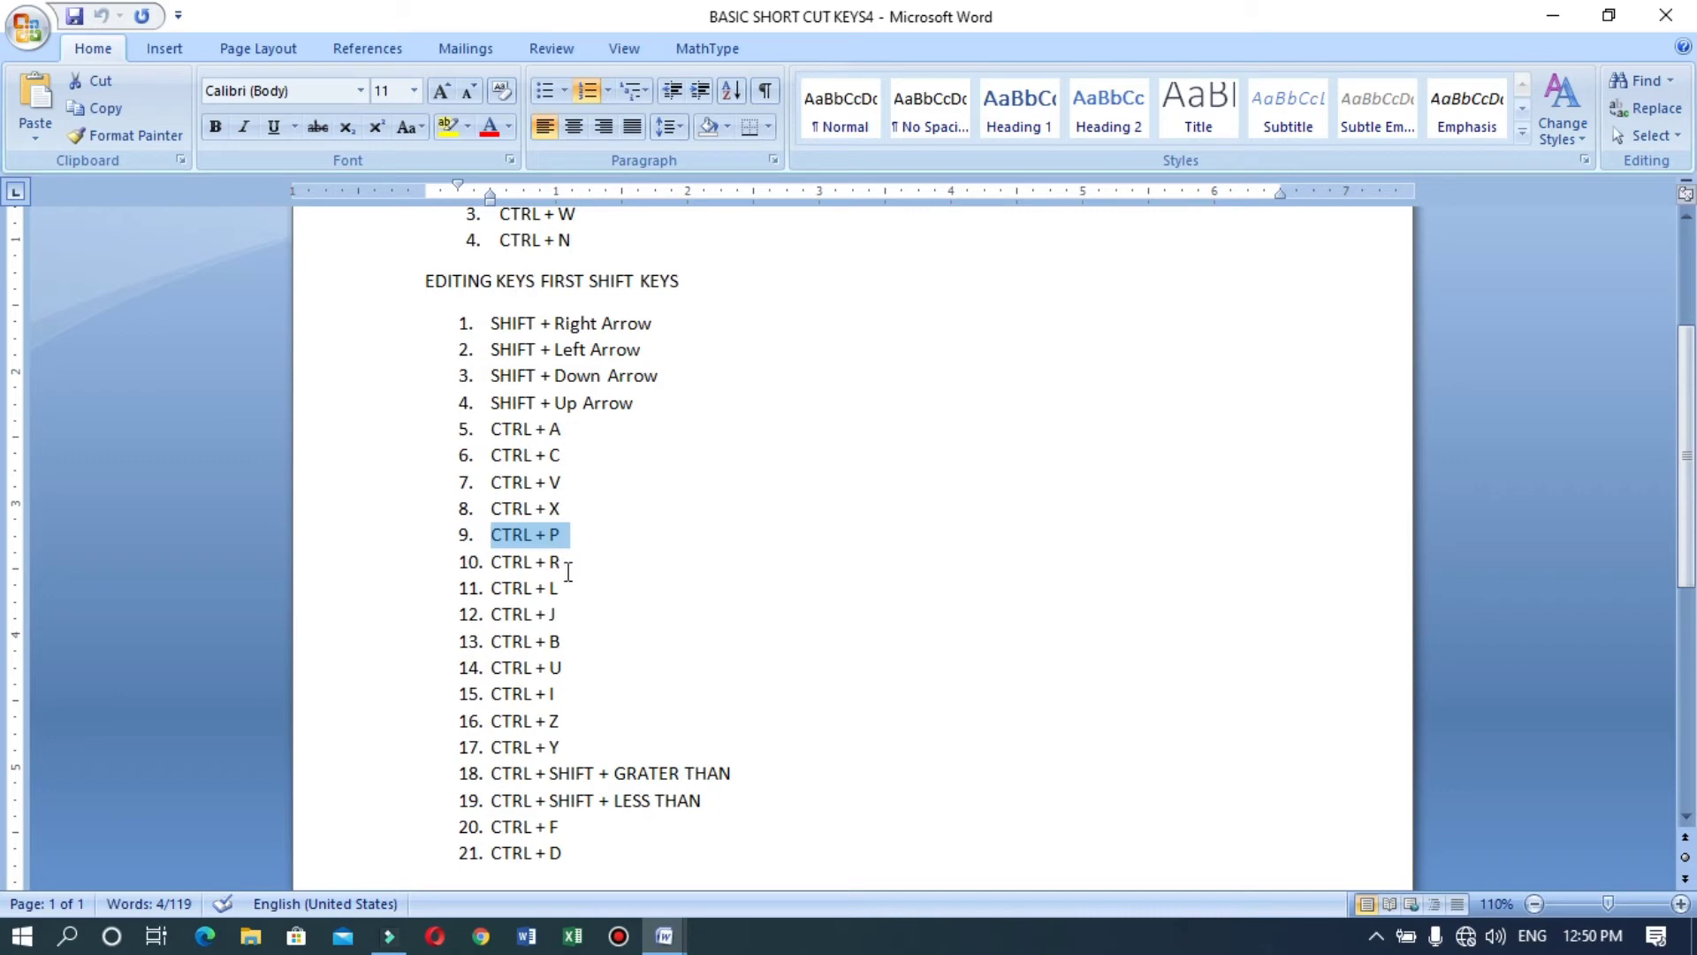
click(568, 570)
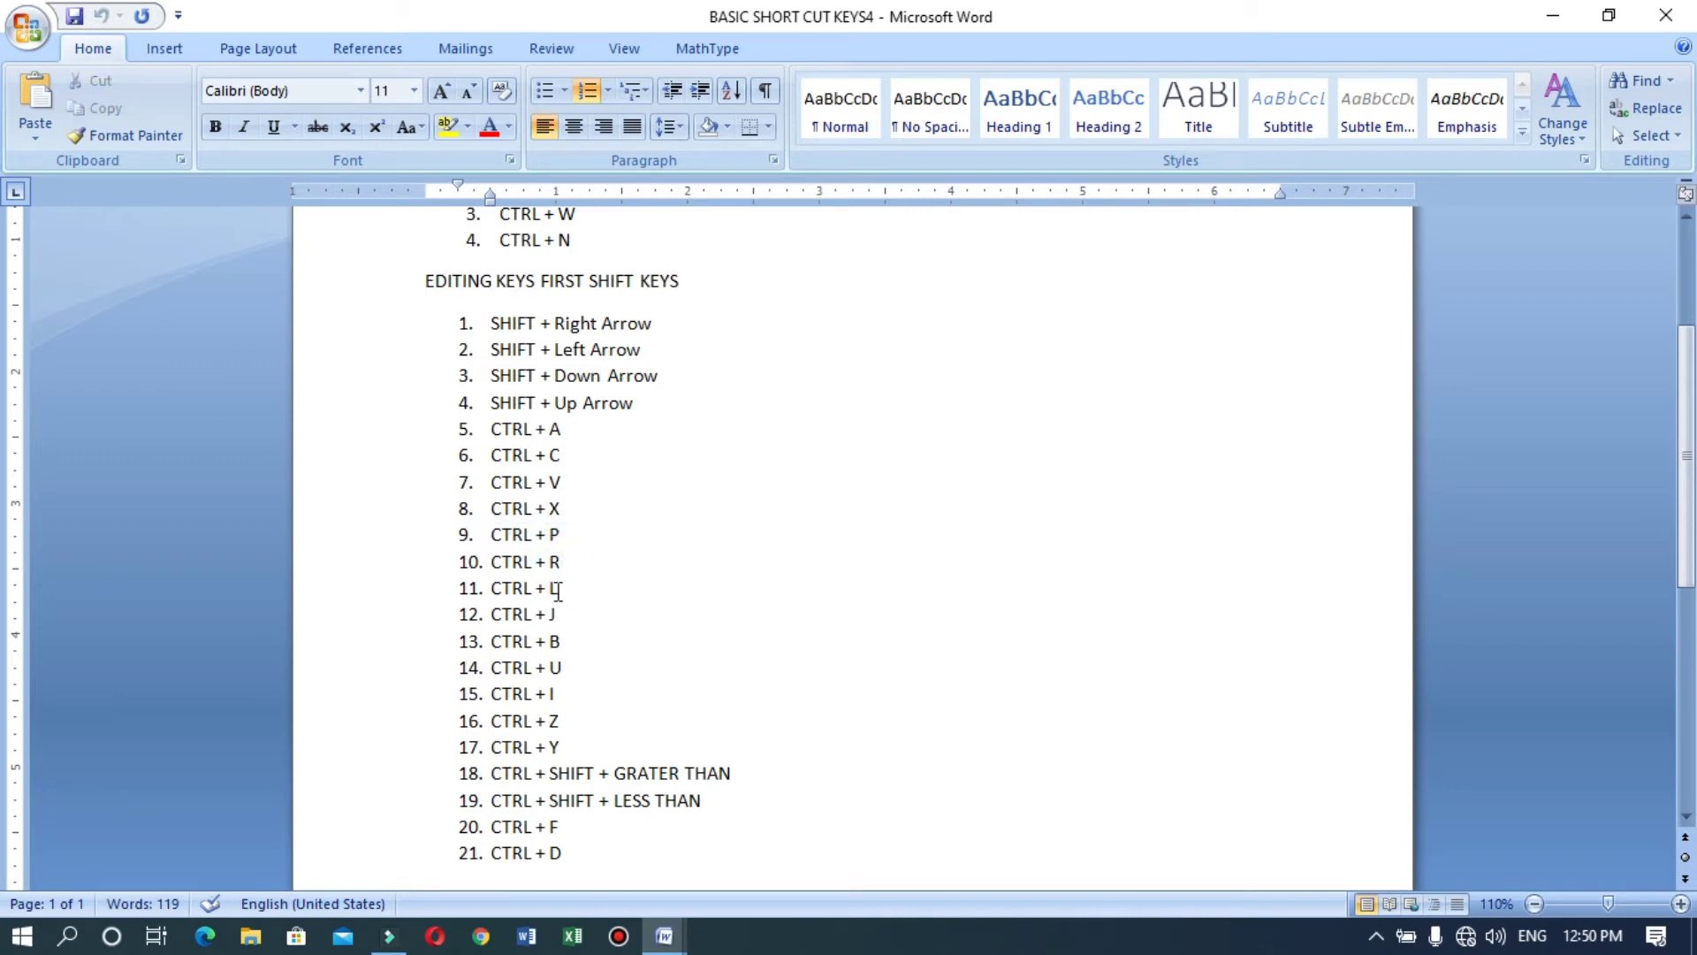
drag(560, 614, 519, 568)
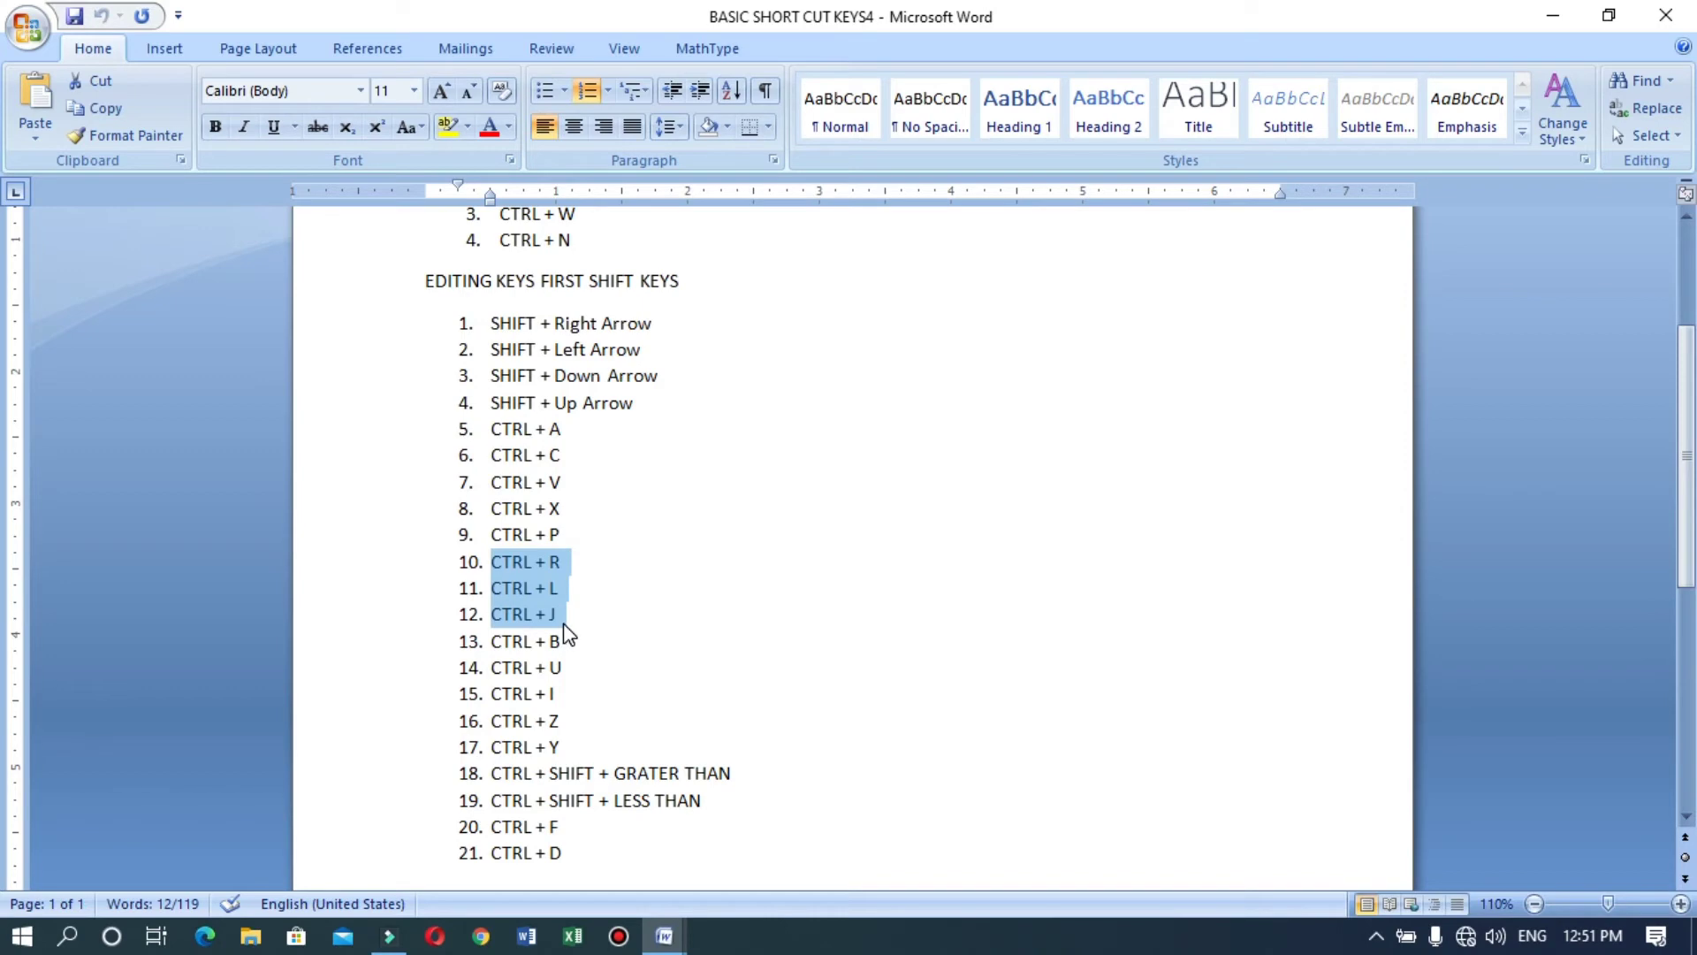
Step: Return to the "short cut keys 1" document and bring its body paragraphs into view
mouse_move(664, 935)
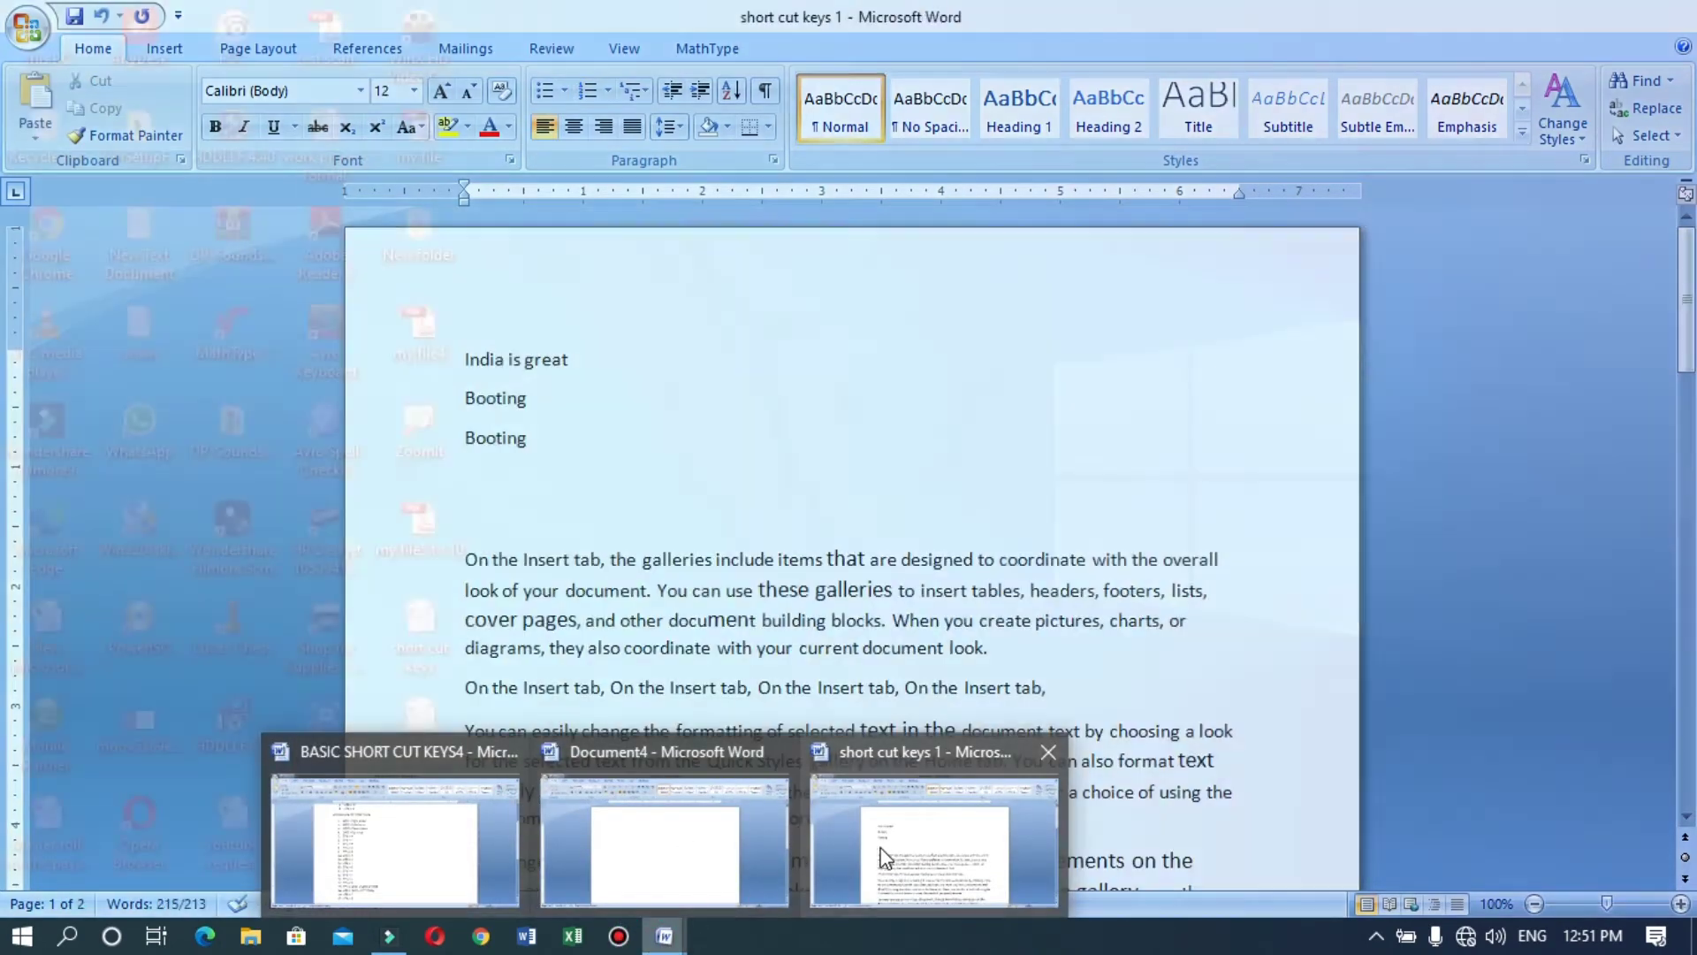
click(884, 857)
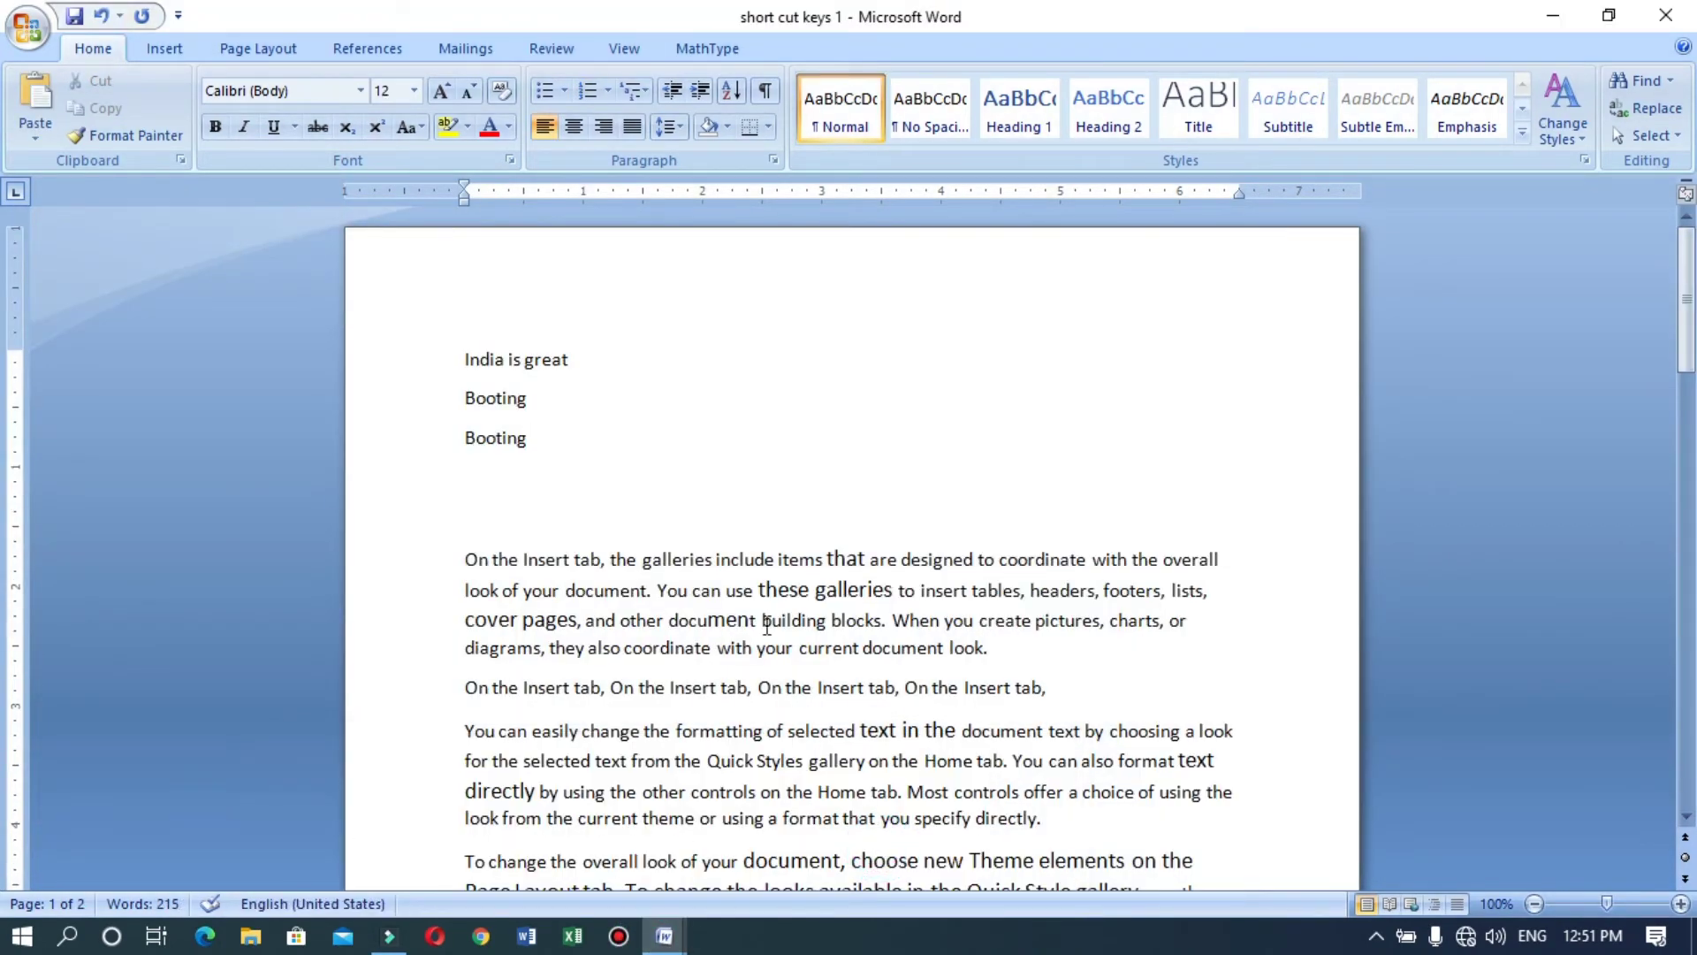
drag(1690, 284, 1690, 338)
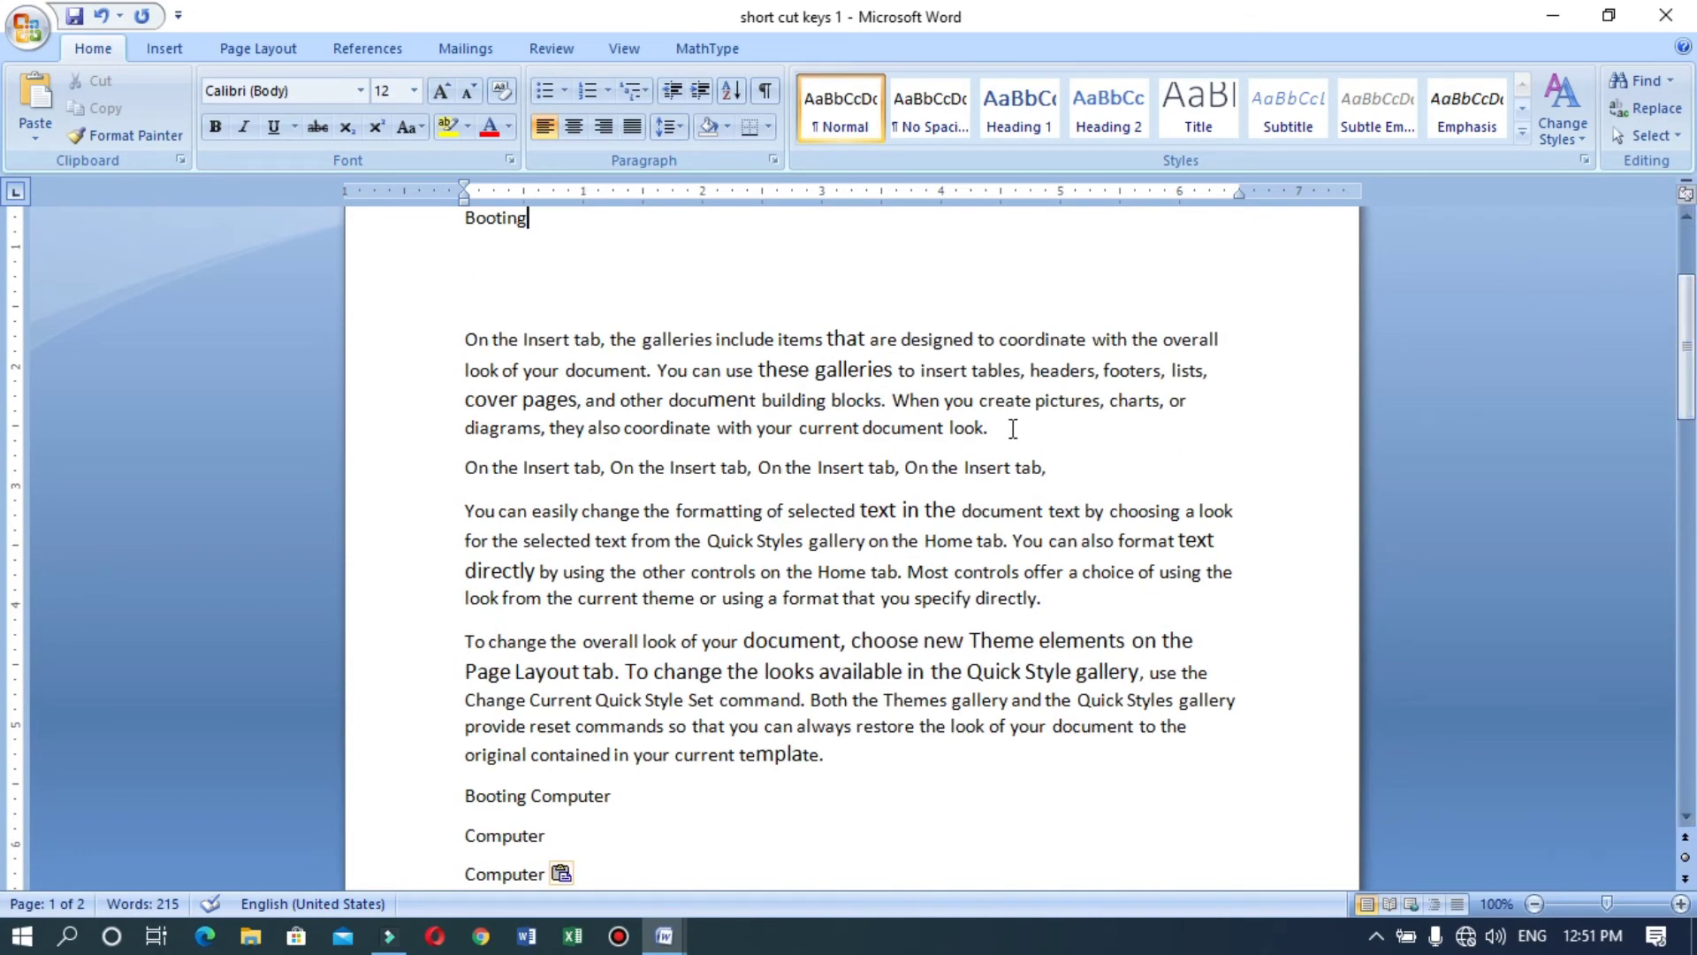
Step: Select the paragraph beginning "On the Insert tab, the galleries" and point out the four paragraph alignment commands
drag(1004, 432, 465, 340)
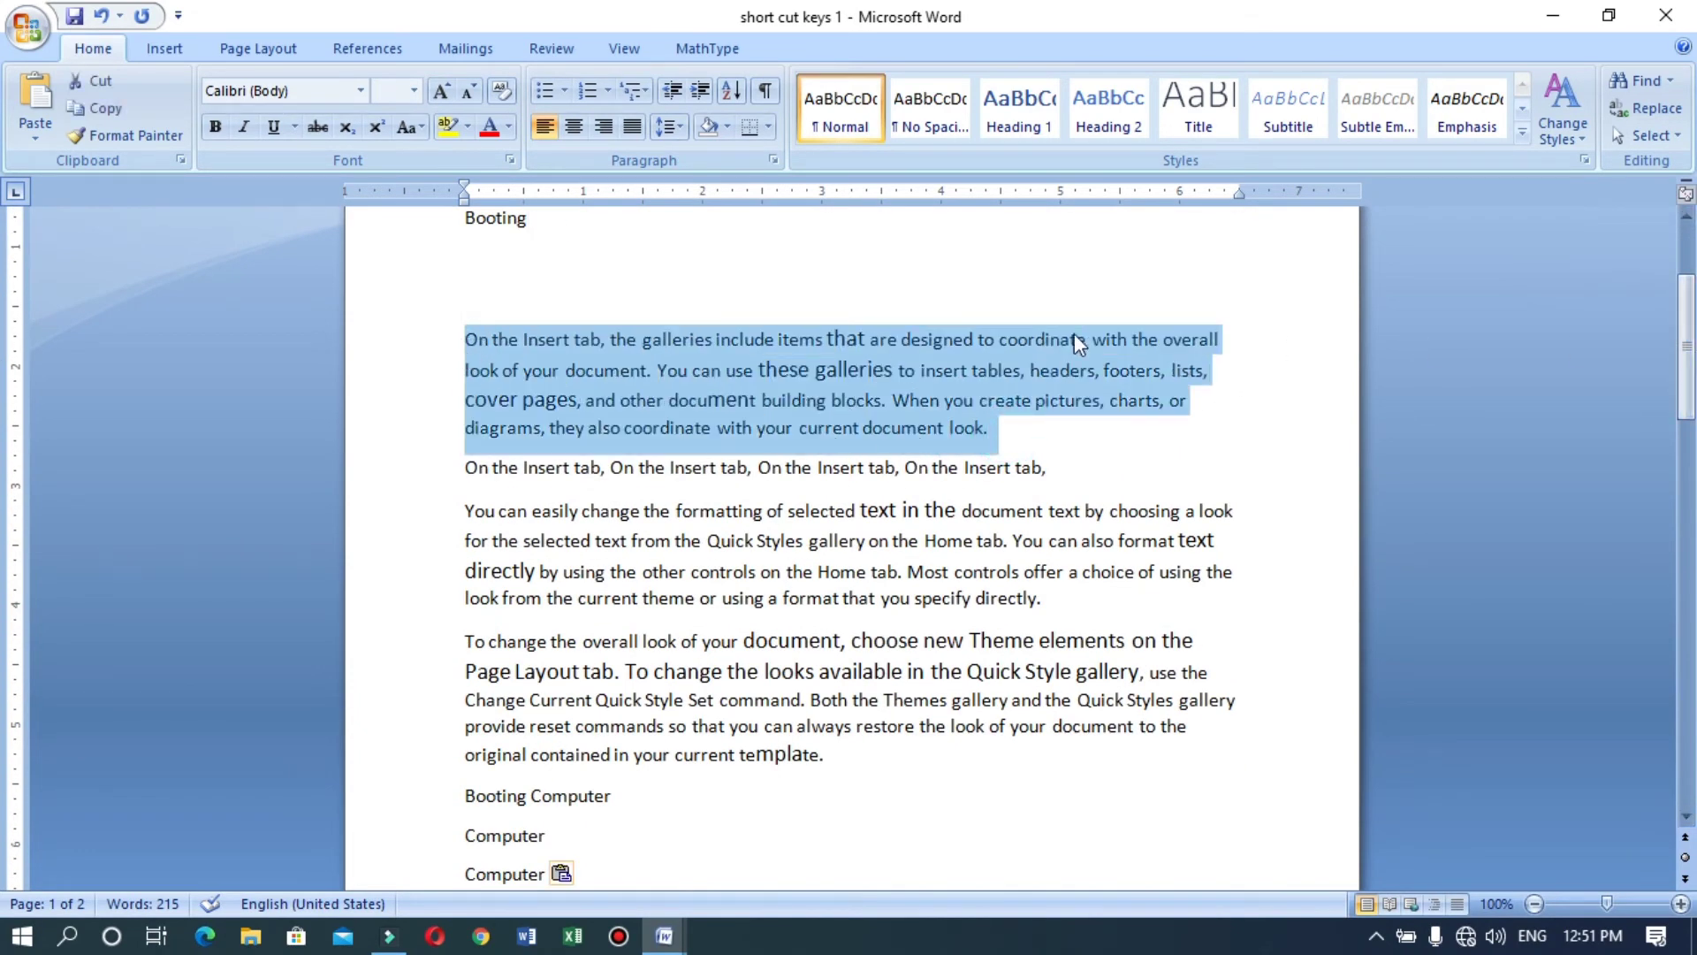
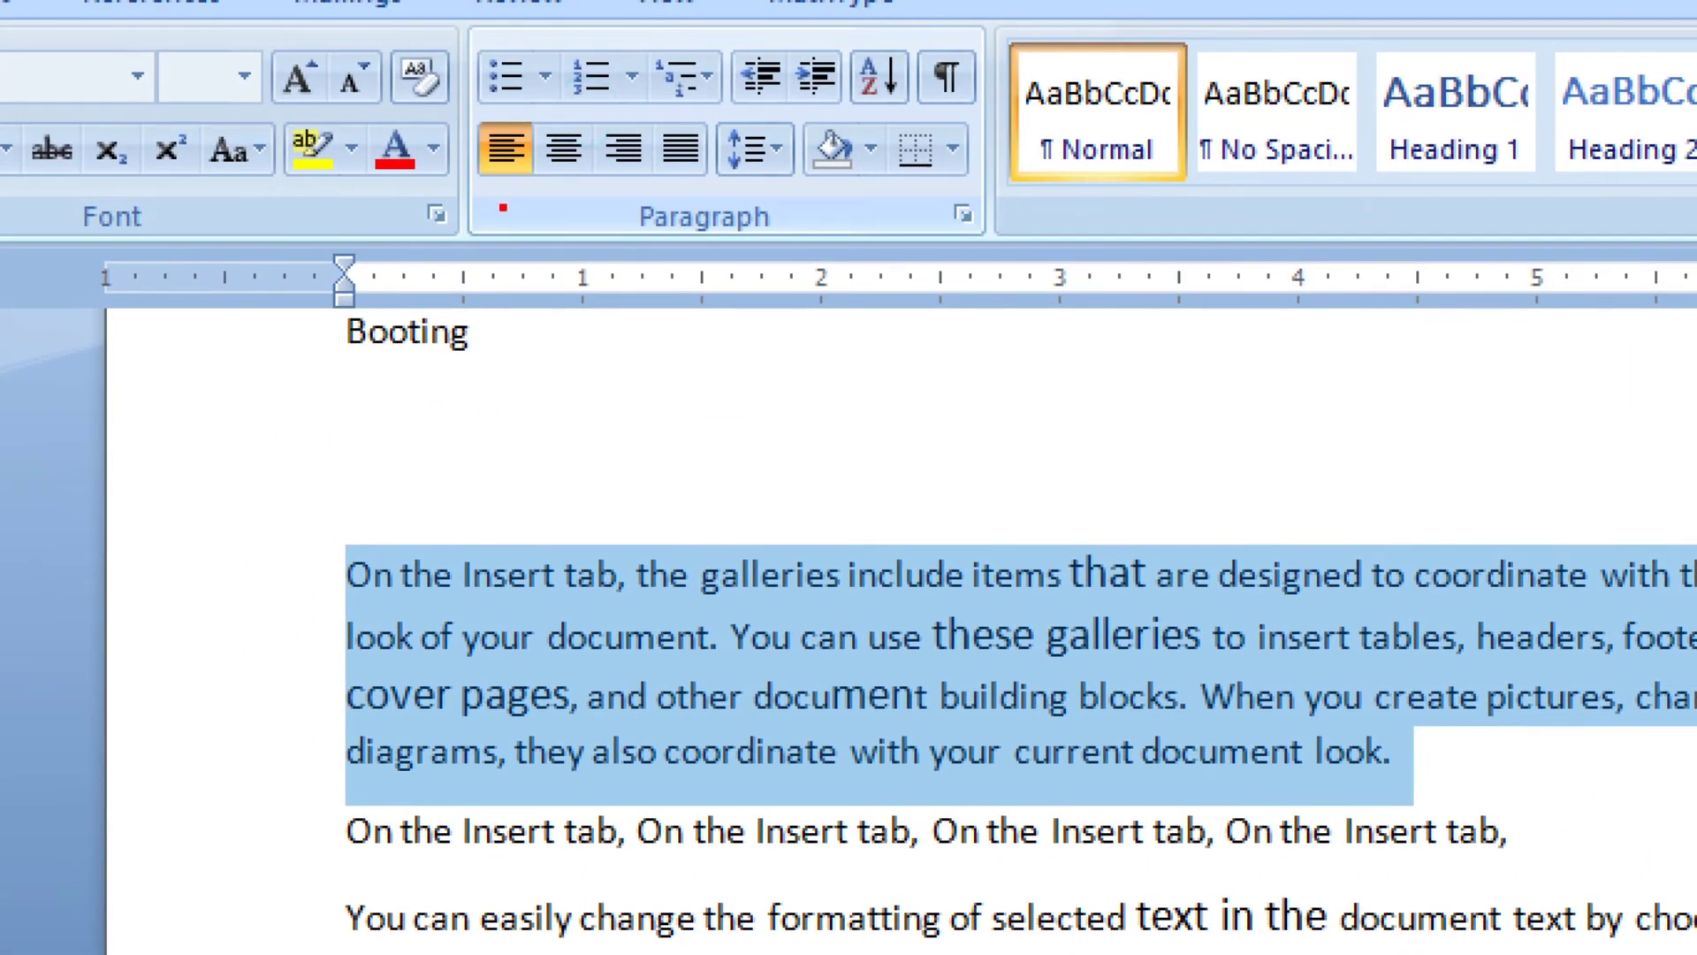
drag(490, 215, 509, 187)
mouse_move(549, 168)
mouse_down()
mouse_move(638, 205)
mouse_move(704, 187)
mouse_up()
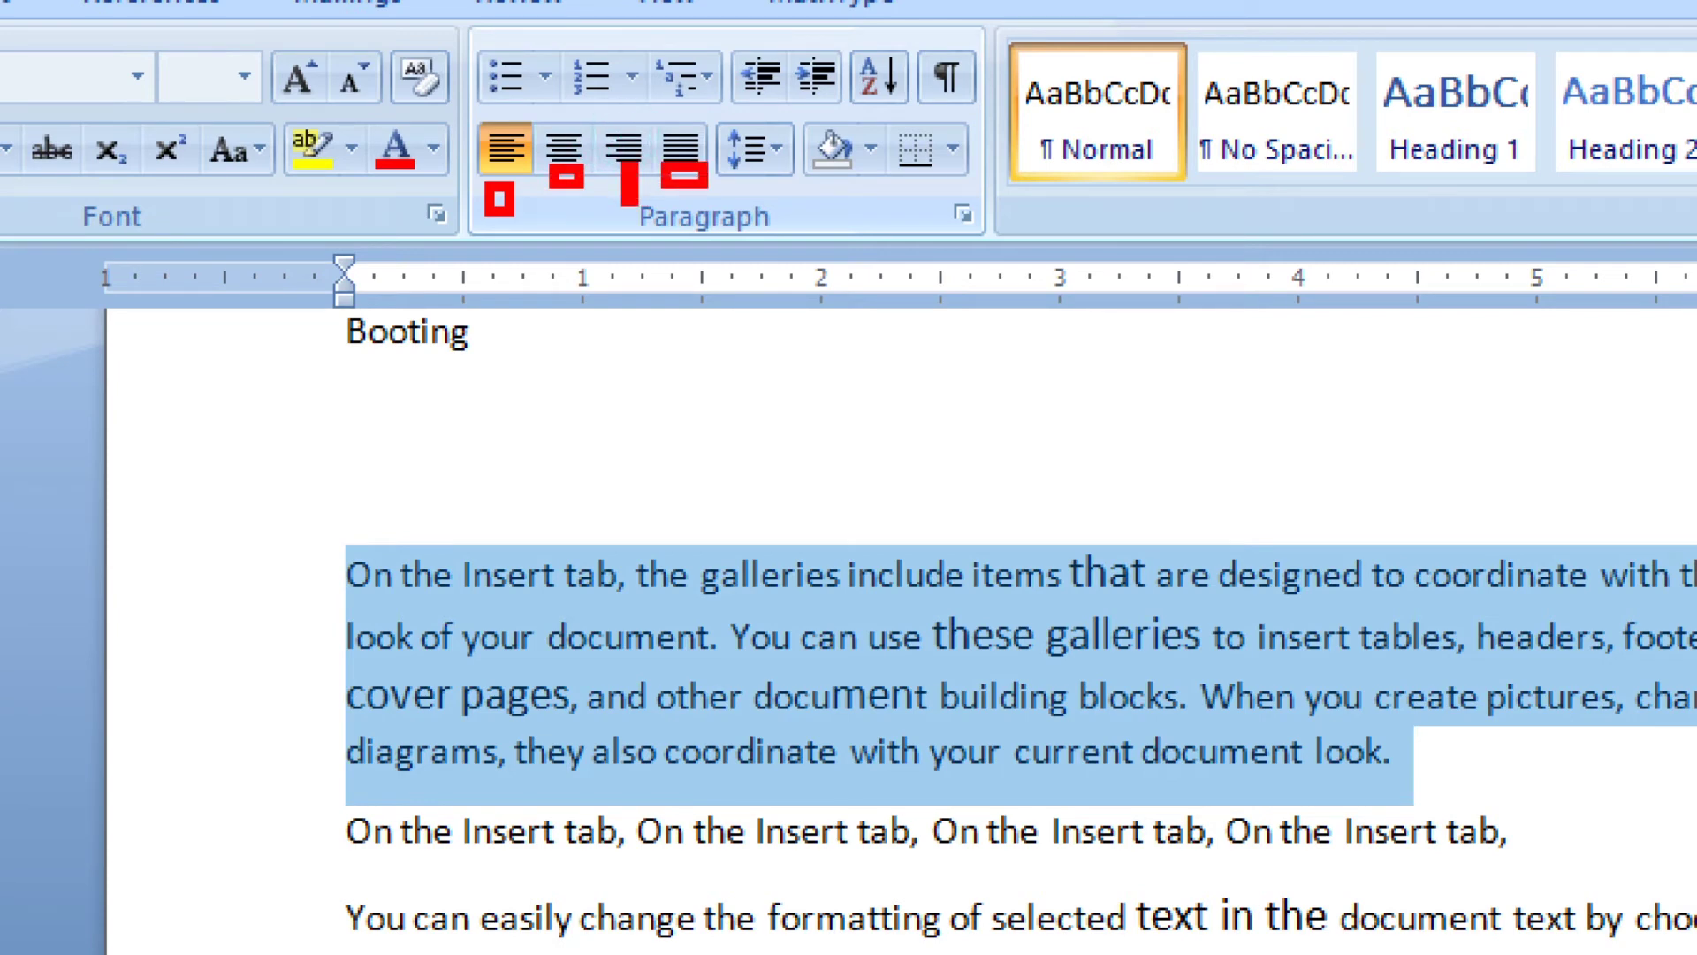
drag(659, 120, 710, 205)
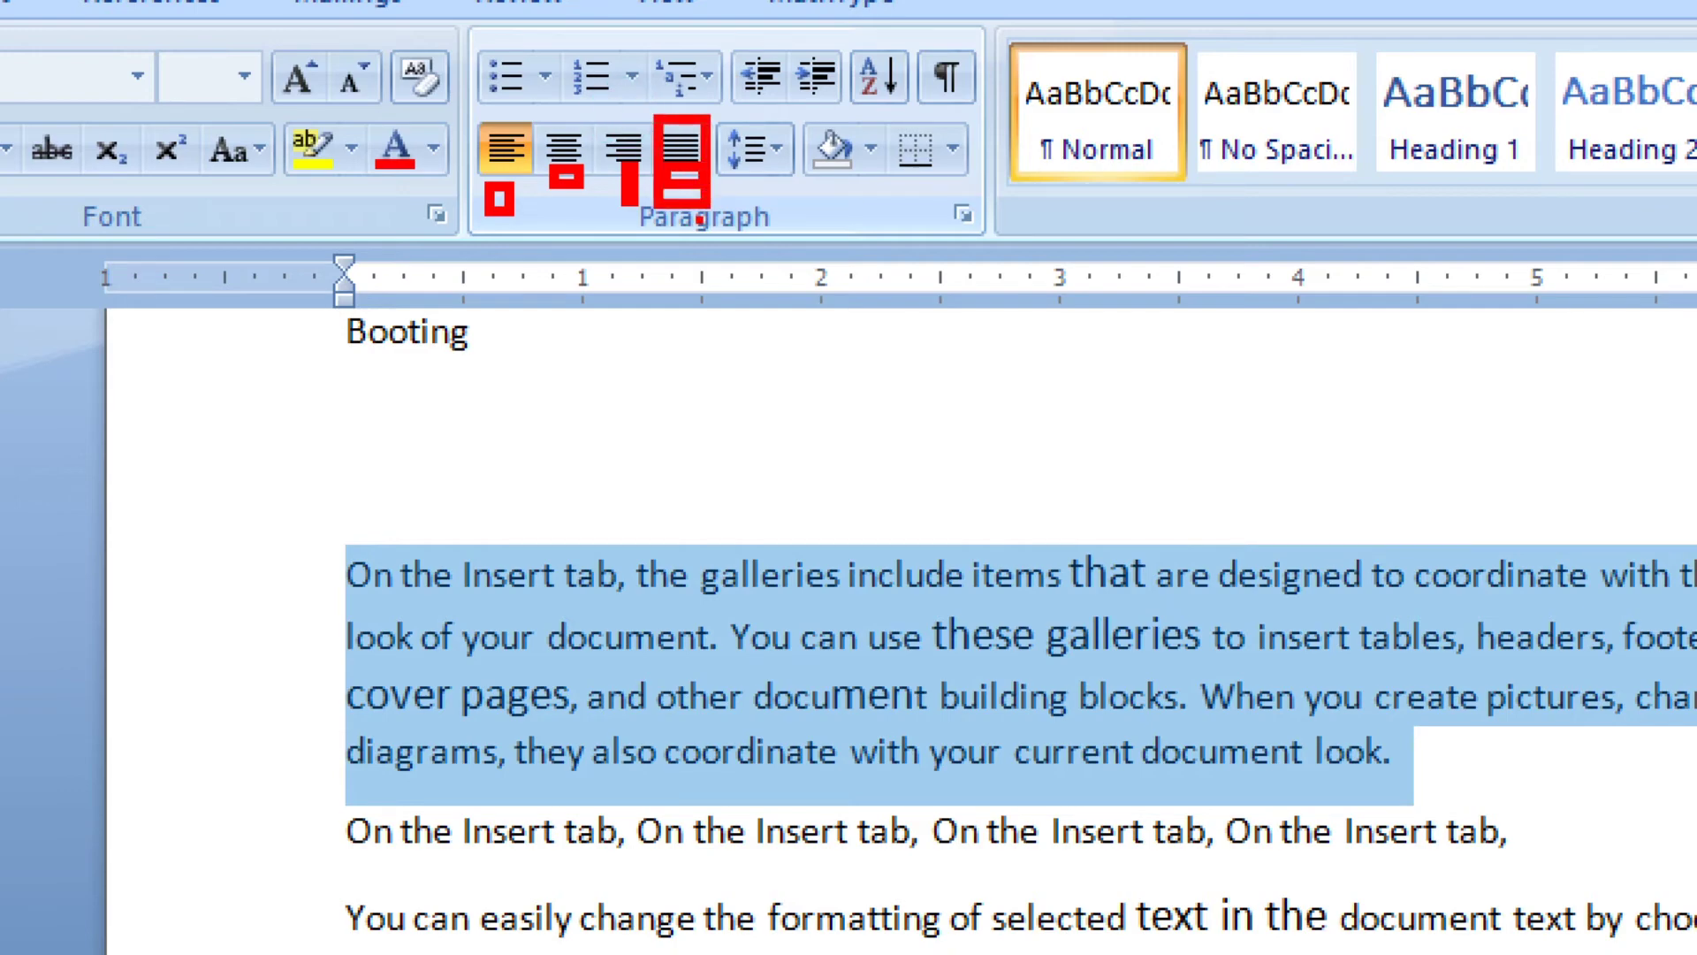
key(Escape)
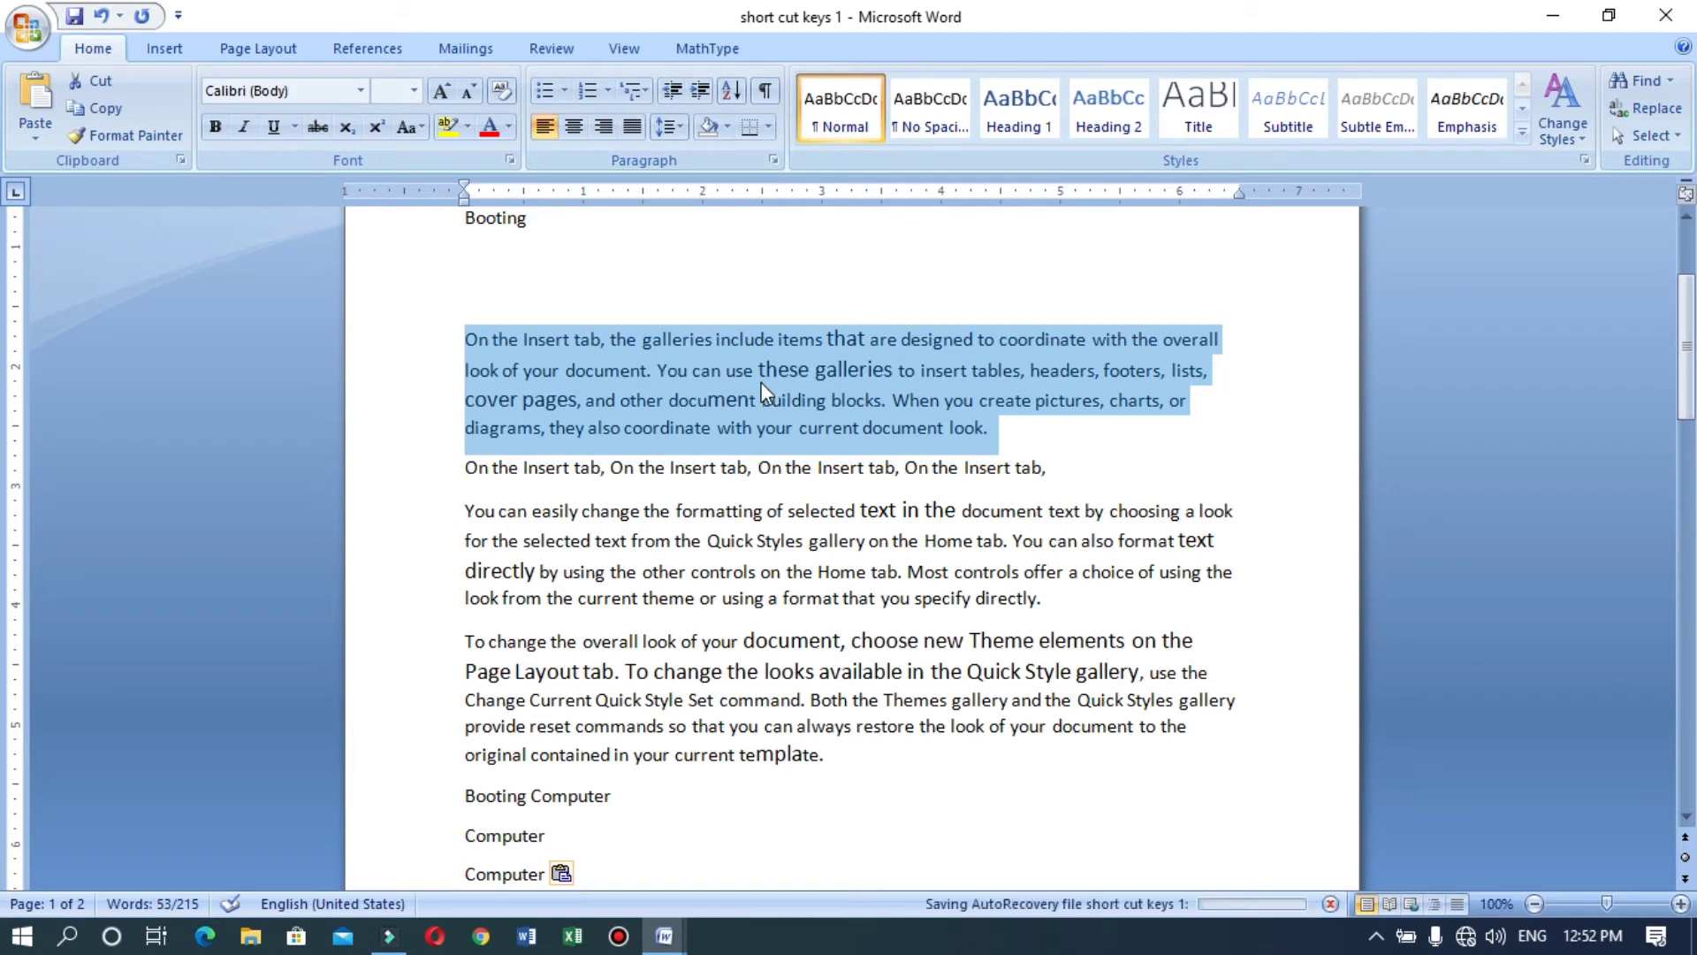
Step: Cycle the selected paragraph through right, centre and left alignment, ending with justified alignment
key(ctrl+r)
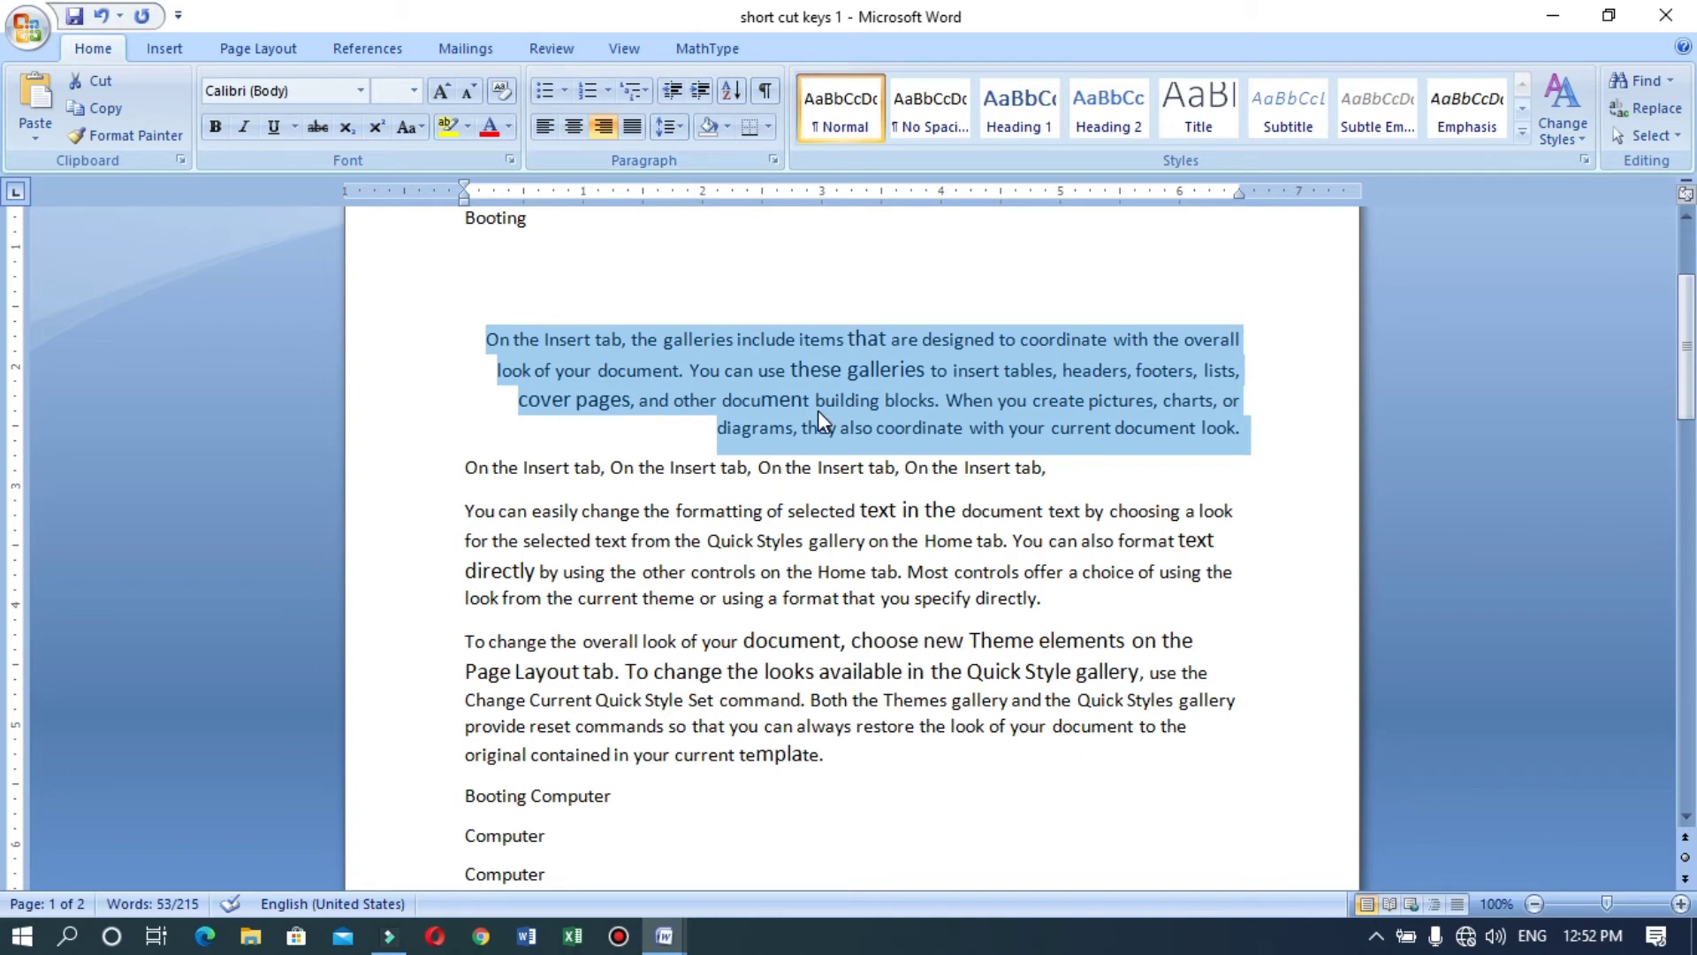
key(ctrl+e)
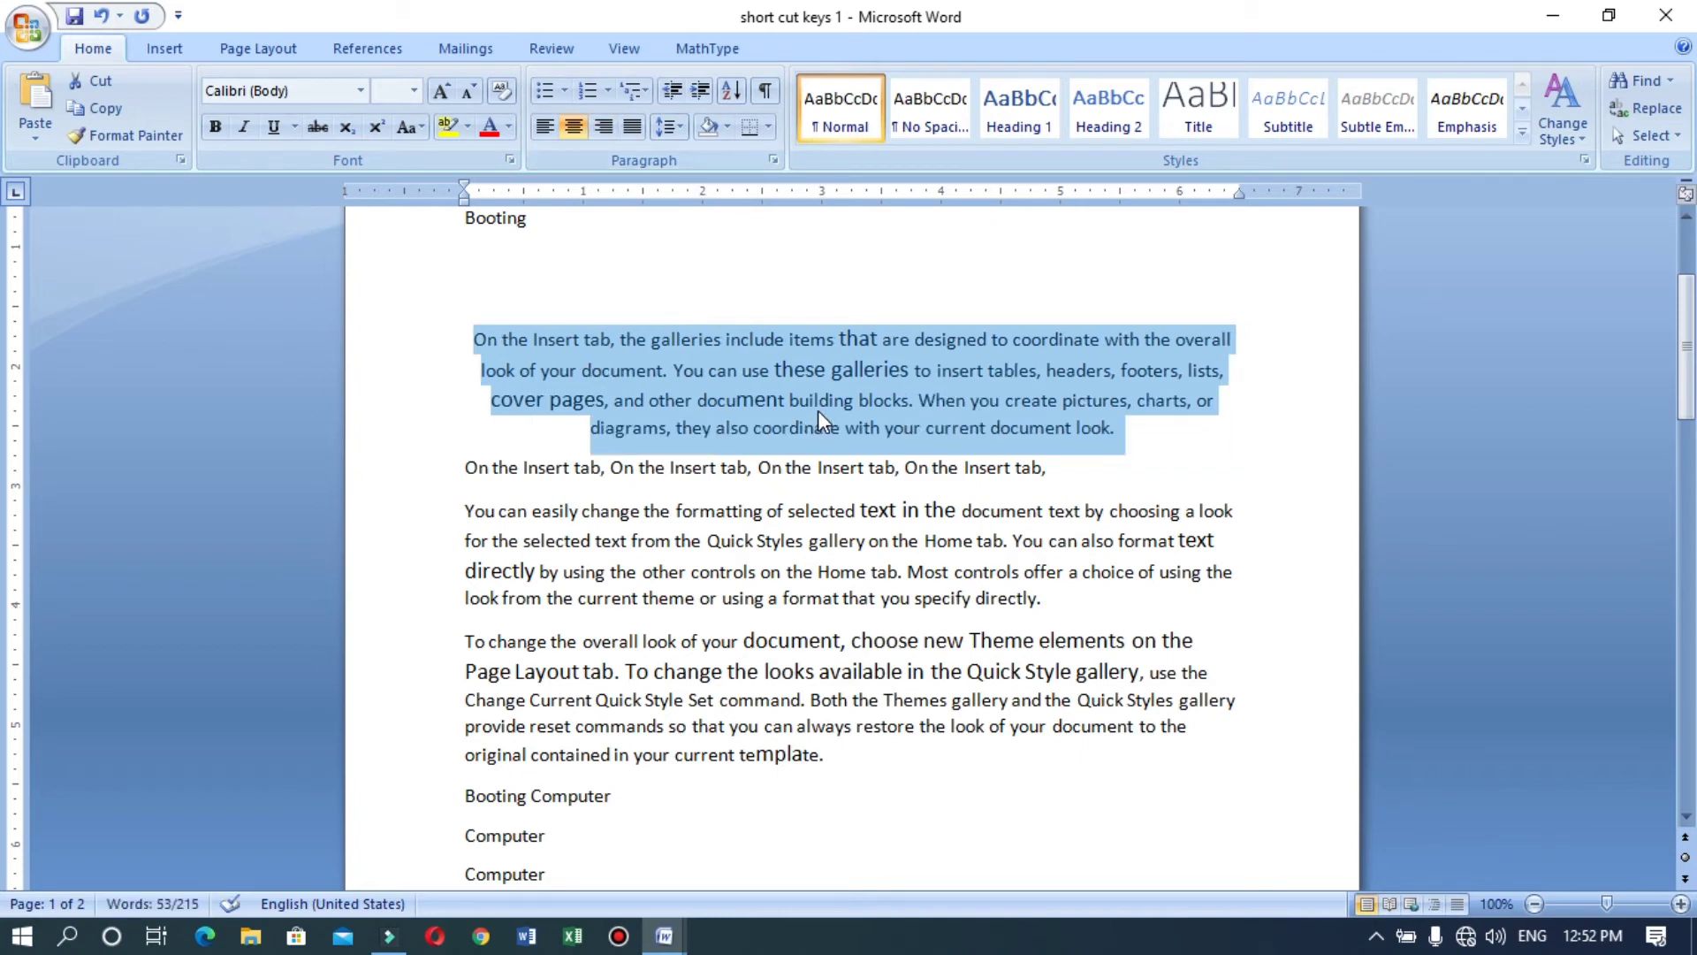
key(ctrl+l)
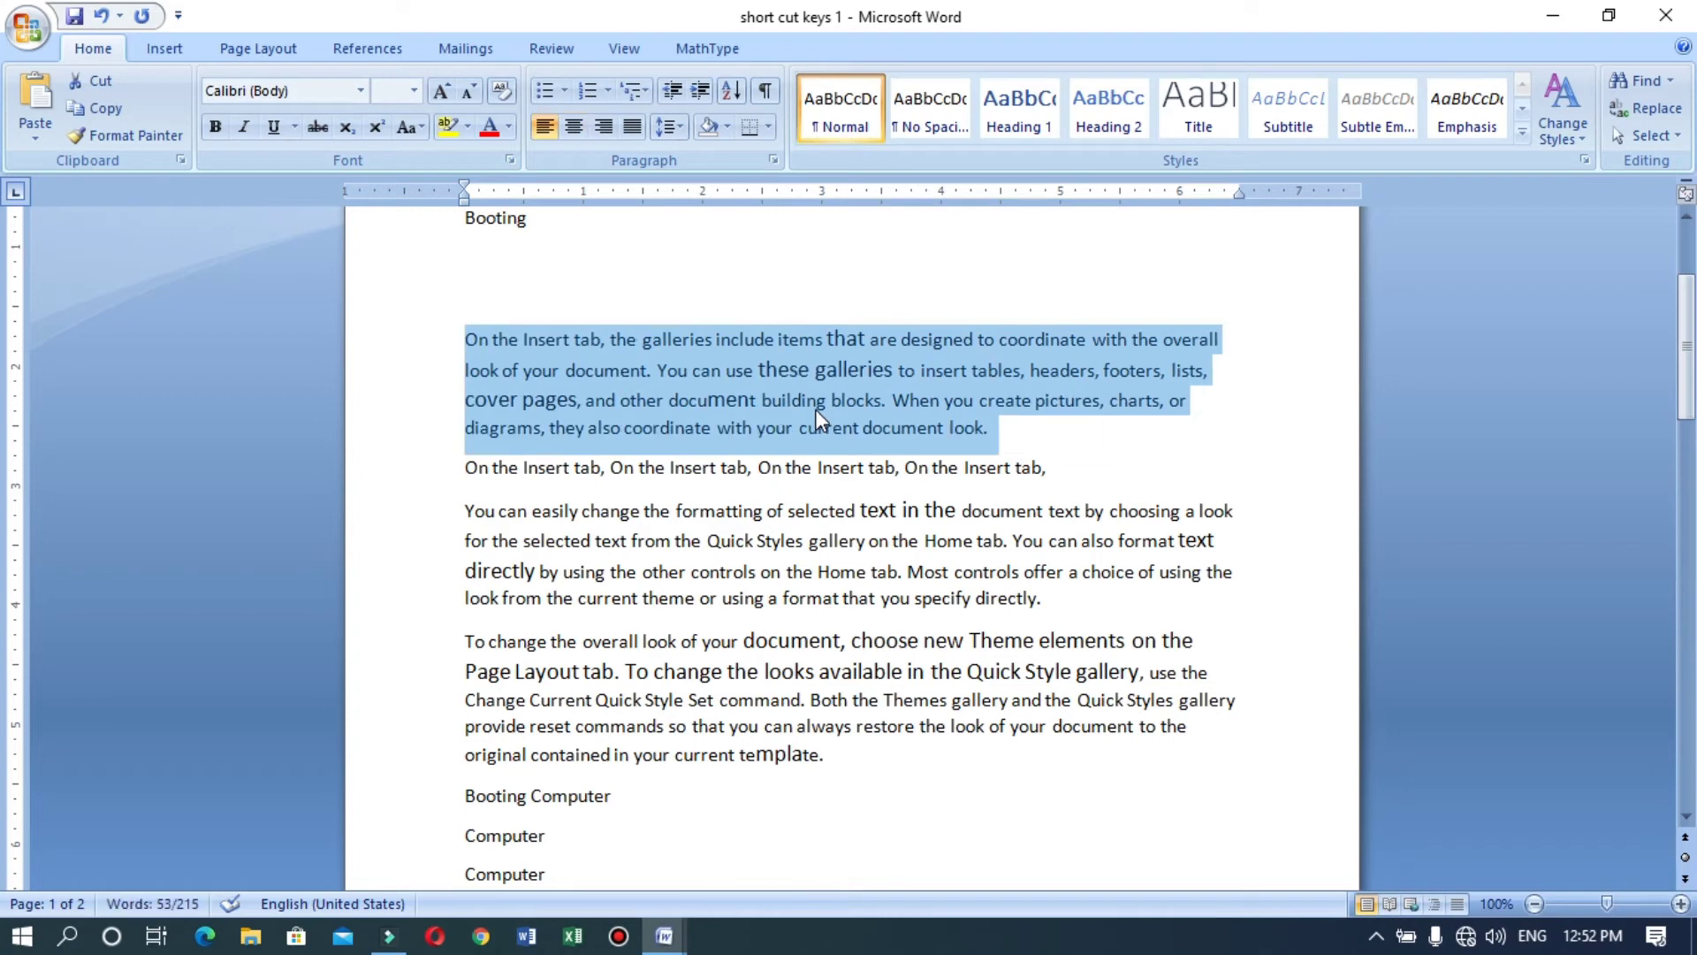
key(ctrl+e)
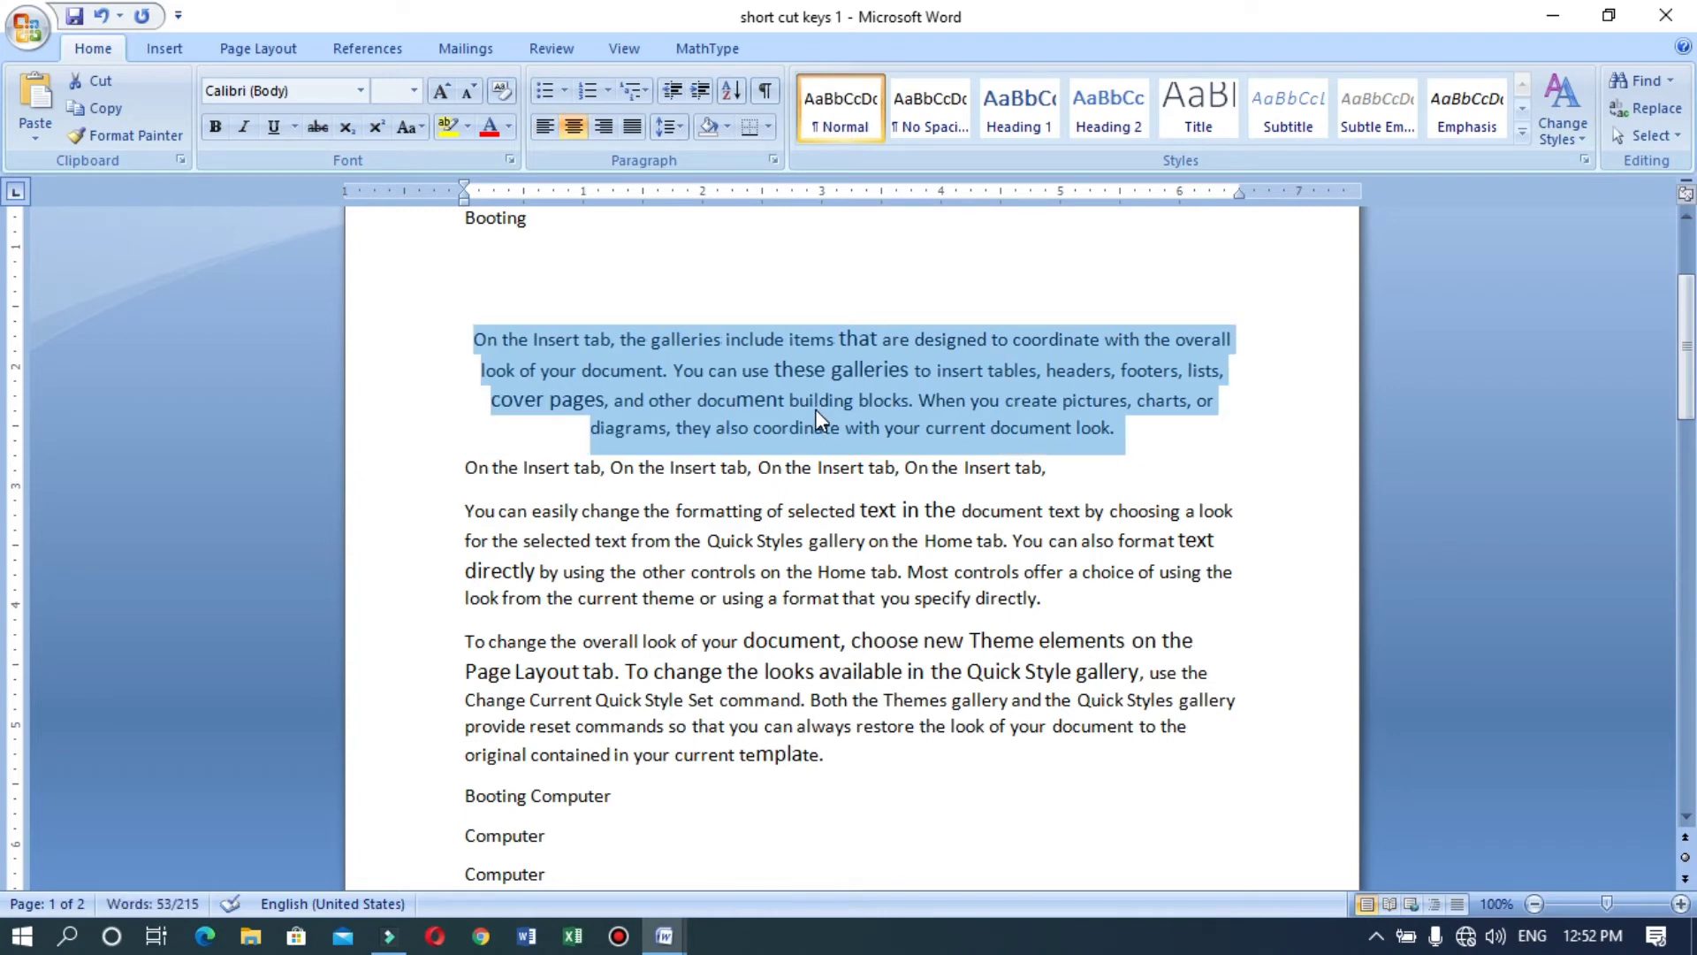
key(ctrl+r)
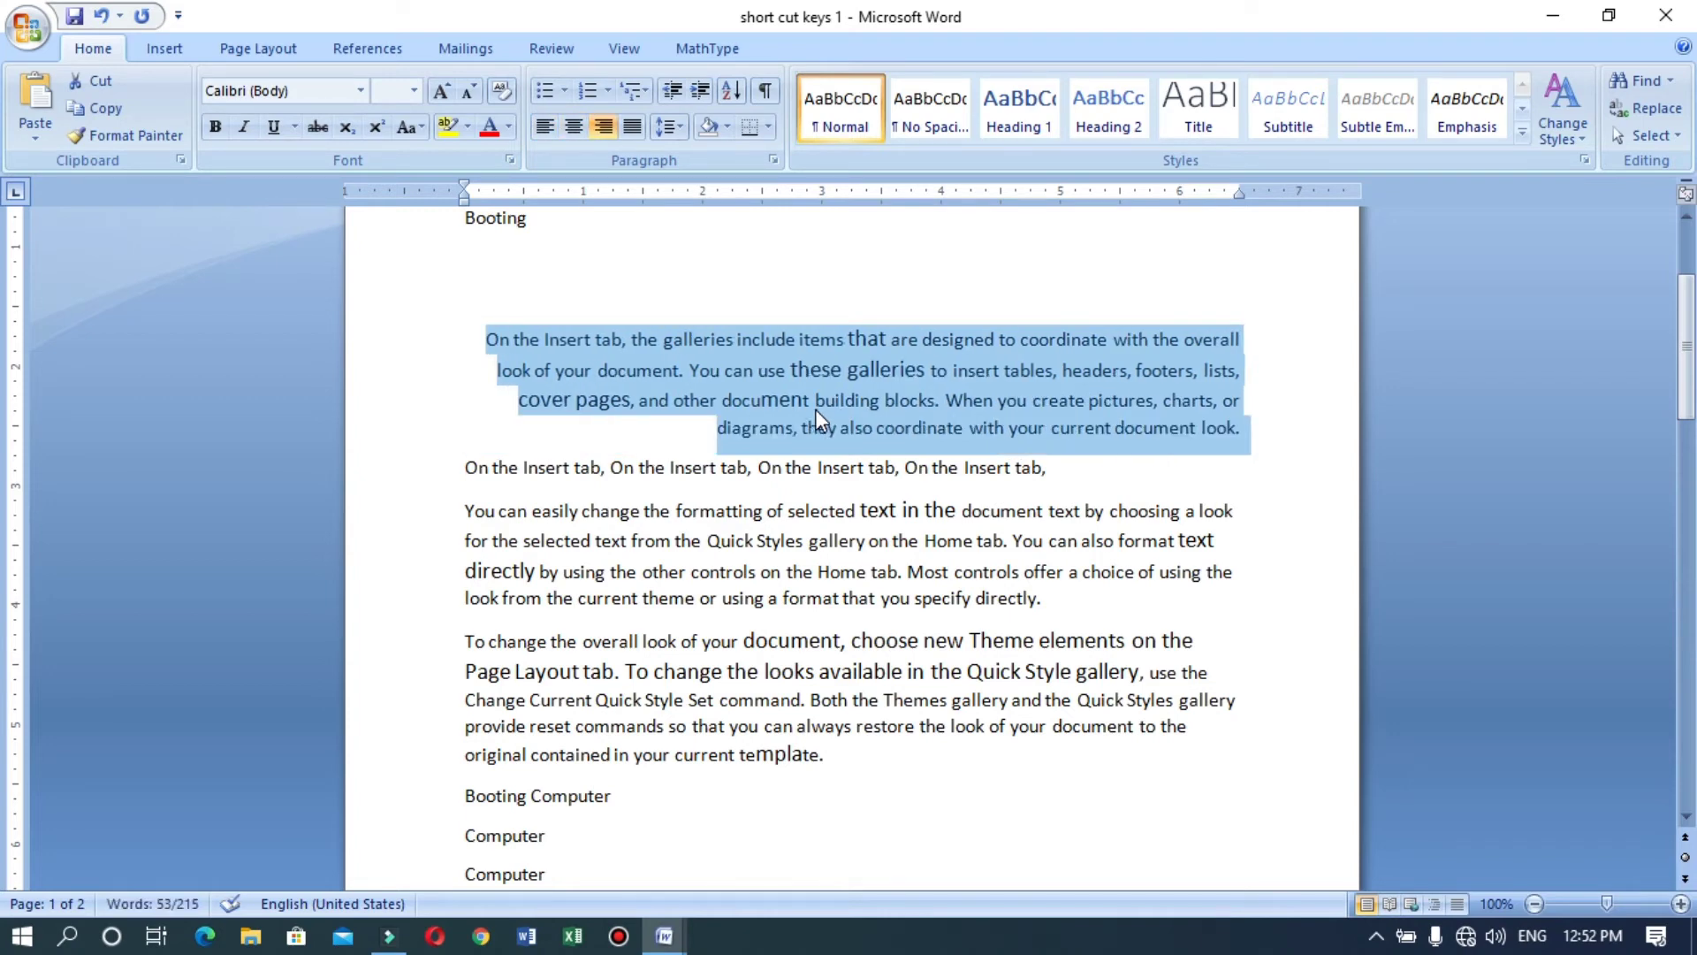
key(ctrl+j)
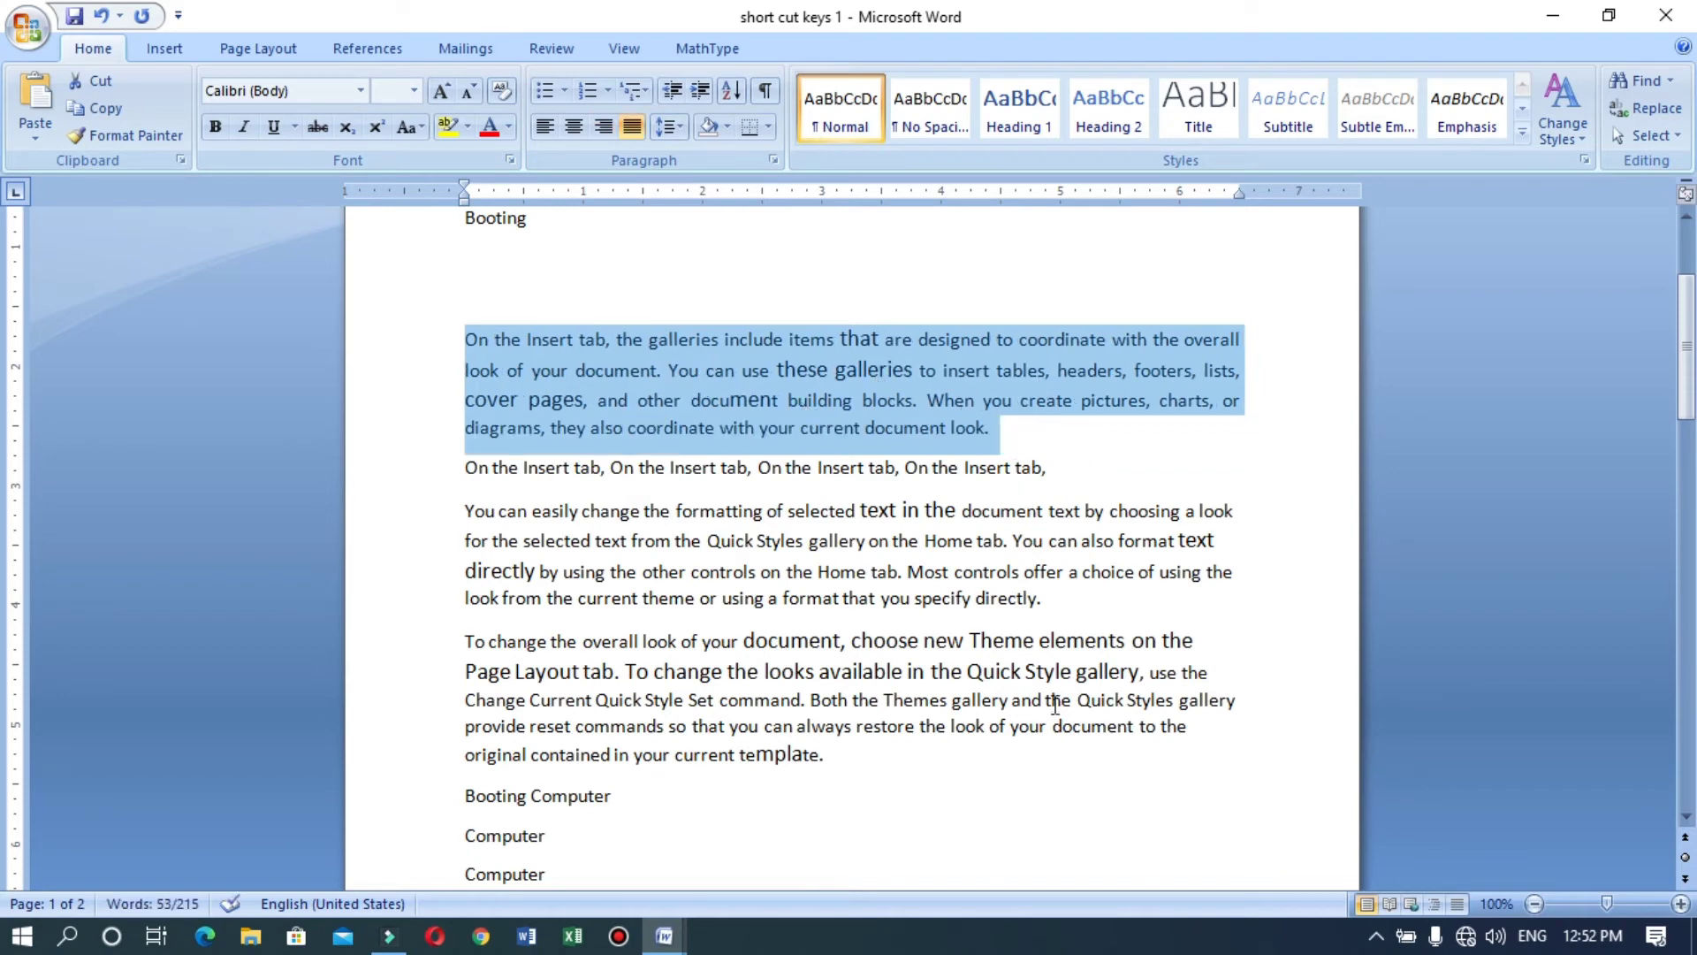
Step: Justify all body paragraphs from "On the Insert tab" through "To change the overall look" and select the "You can easily change" paragraph
drag(835, 754, 469, 338)
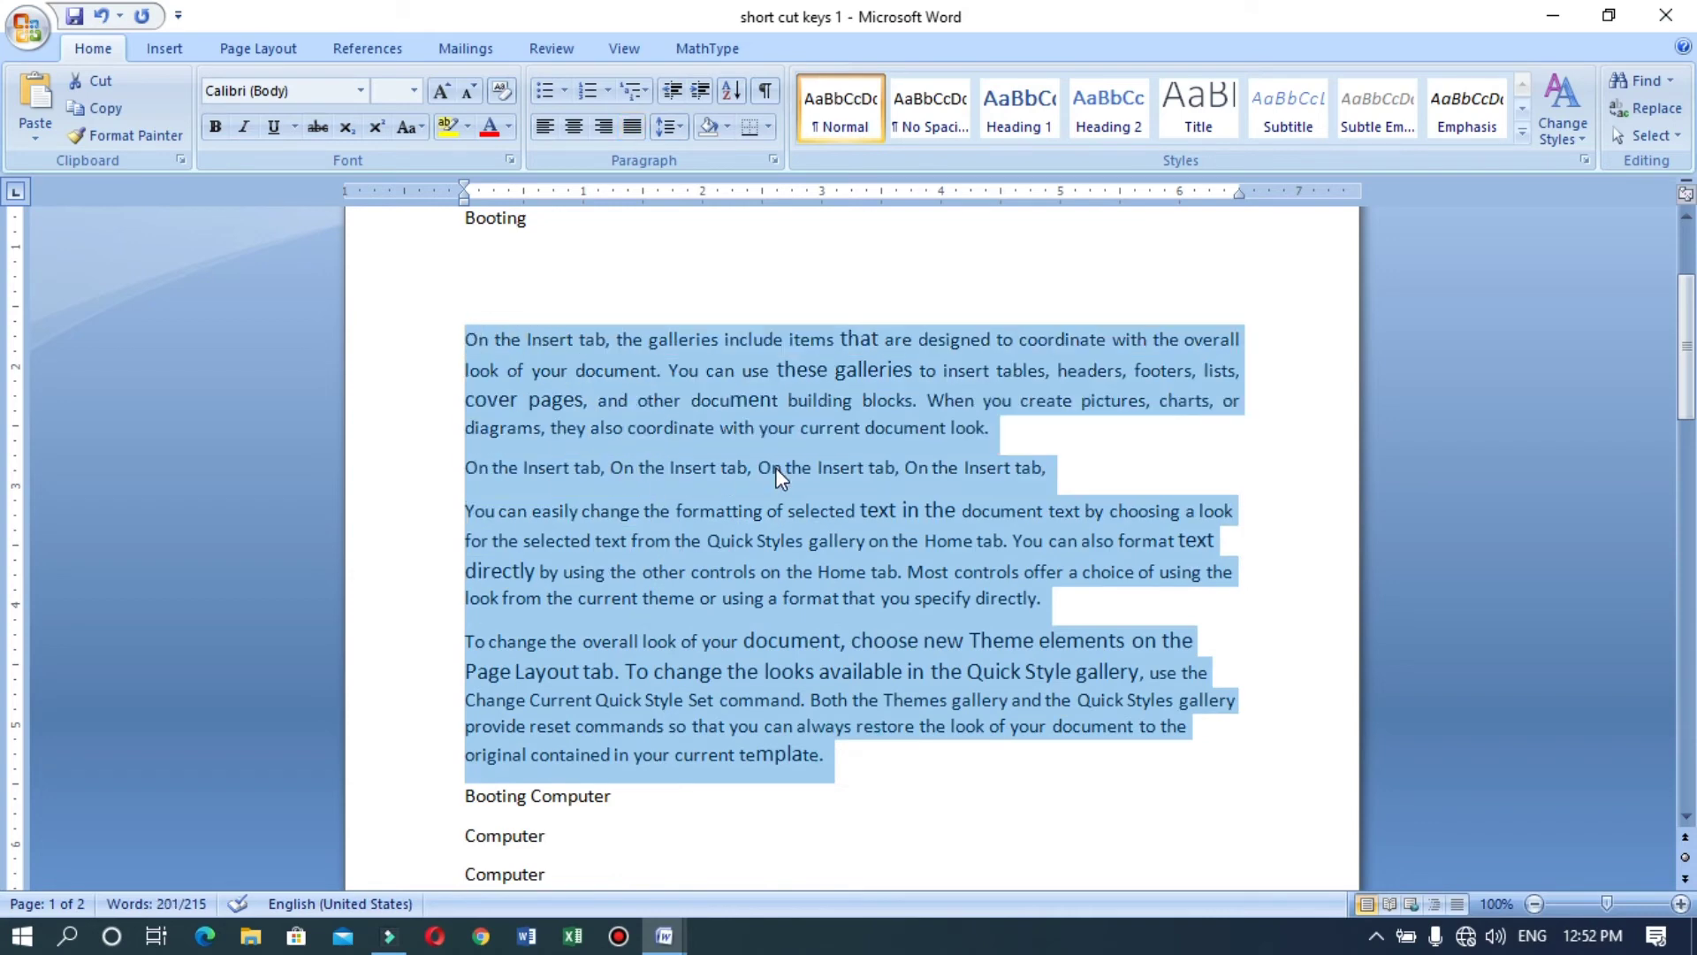
key(ctrl+j)
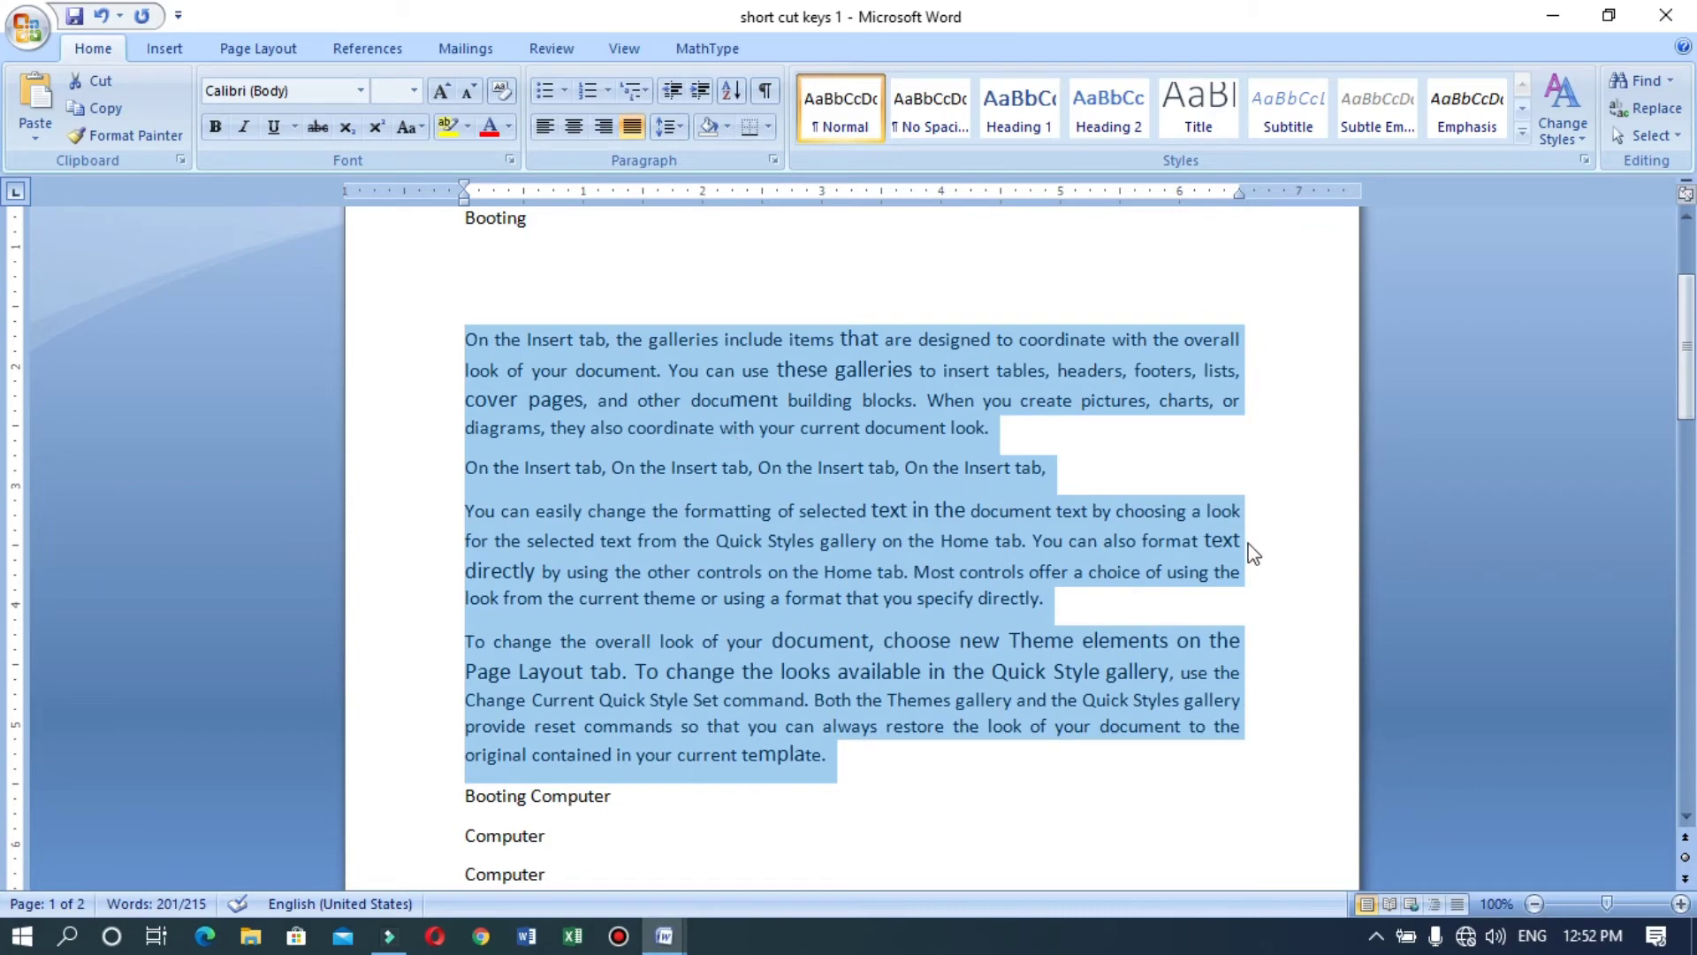
click(1242, 570)
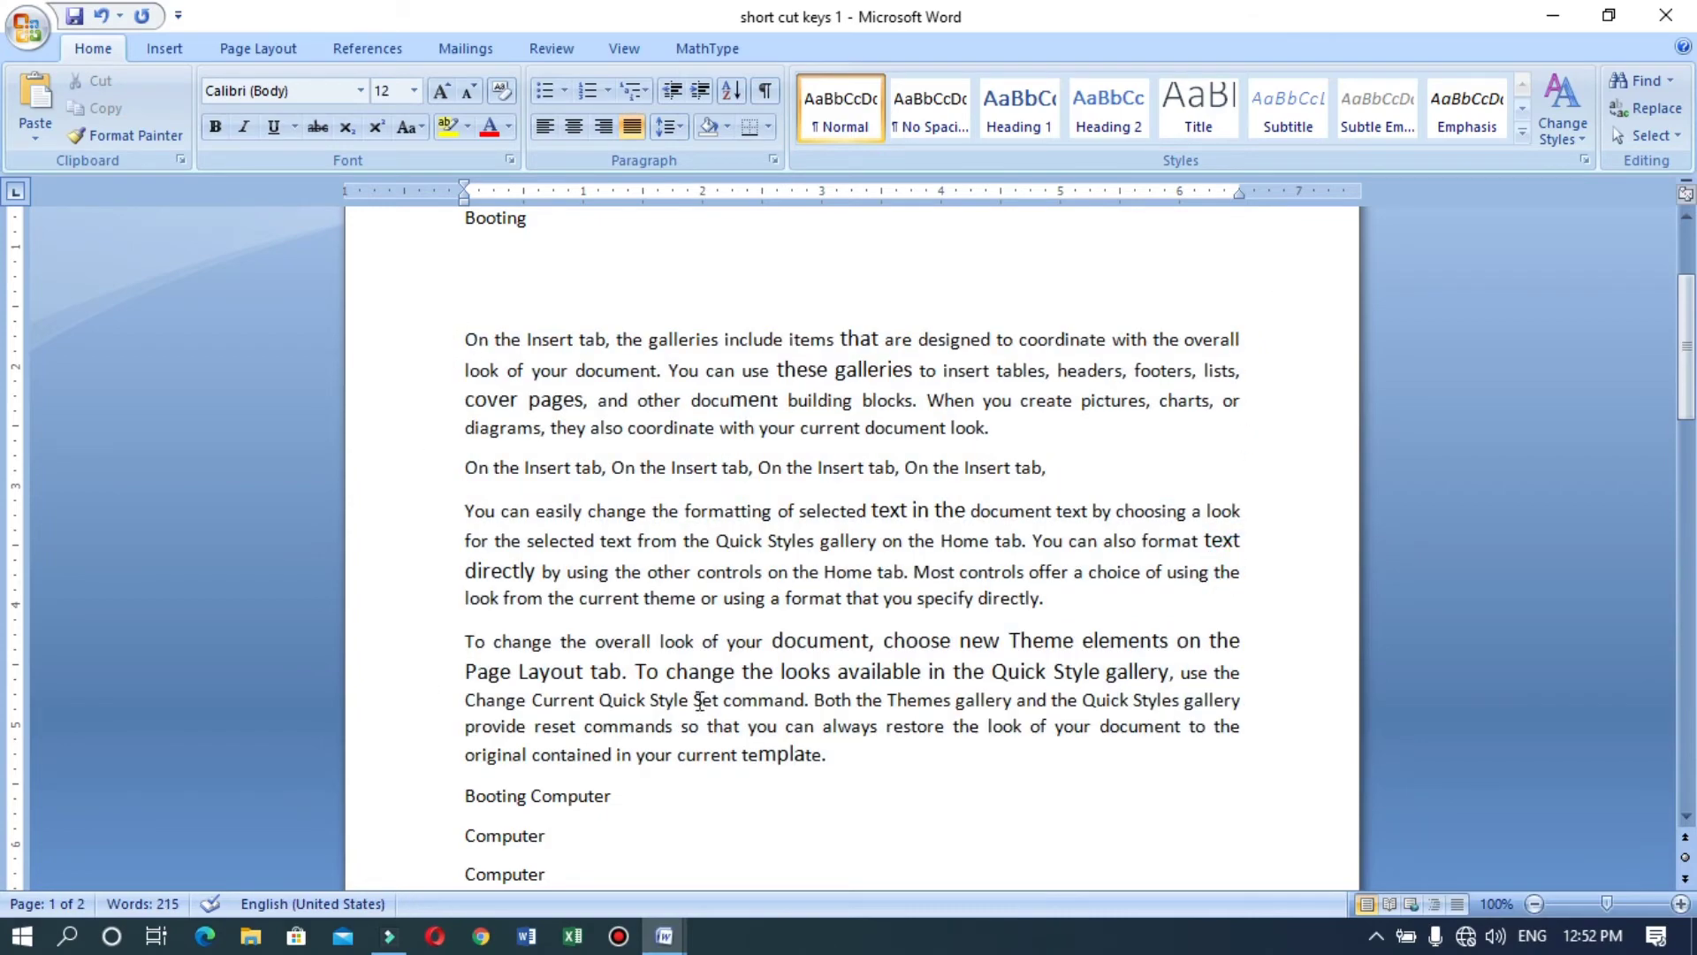
mouse_move(1688, 340)
mouse_down()
mouse_move(1690, 390)
mouse_move(1690, 336)
mouse_up()
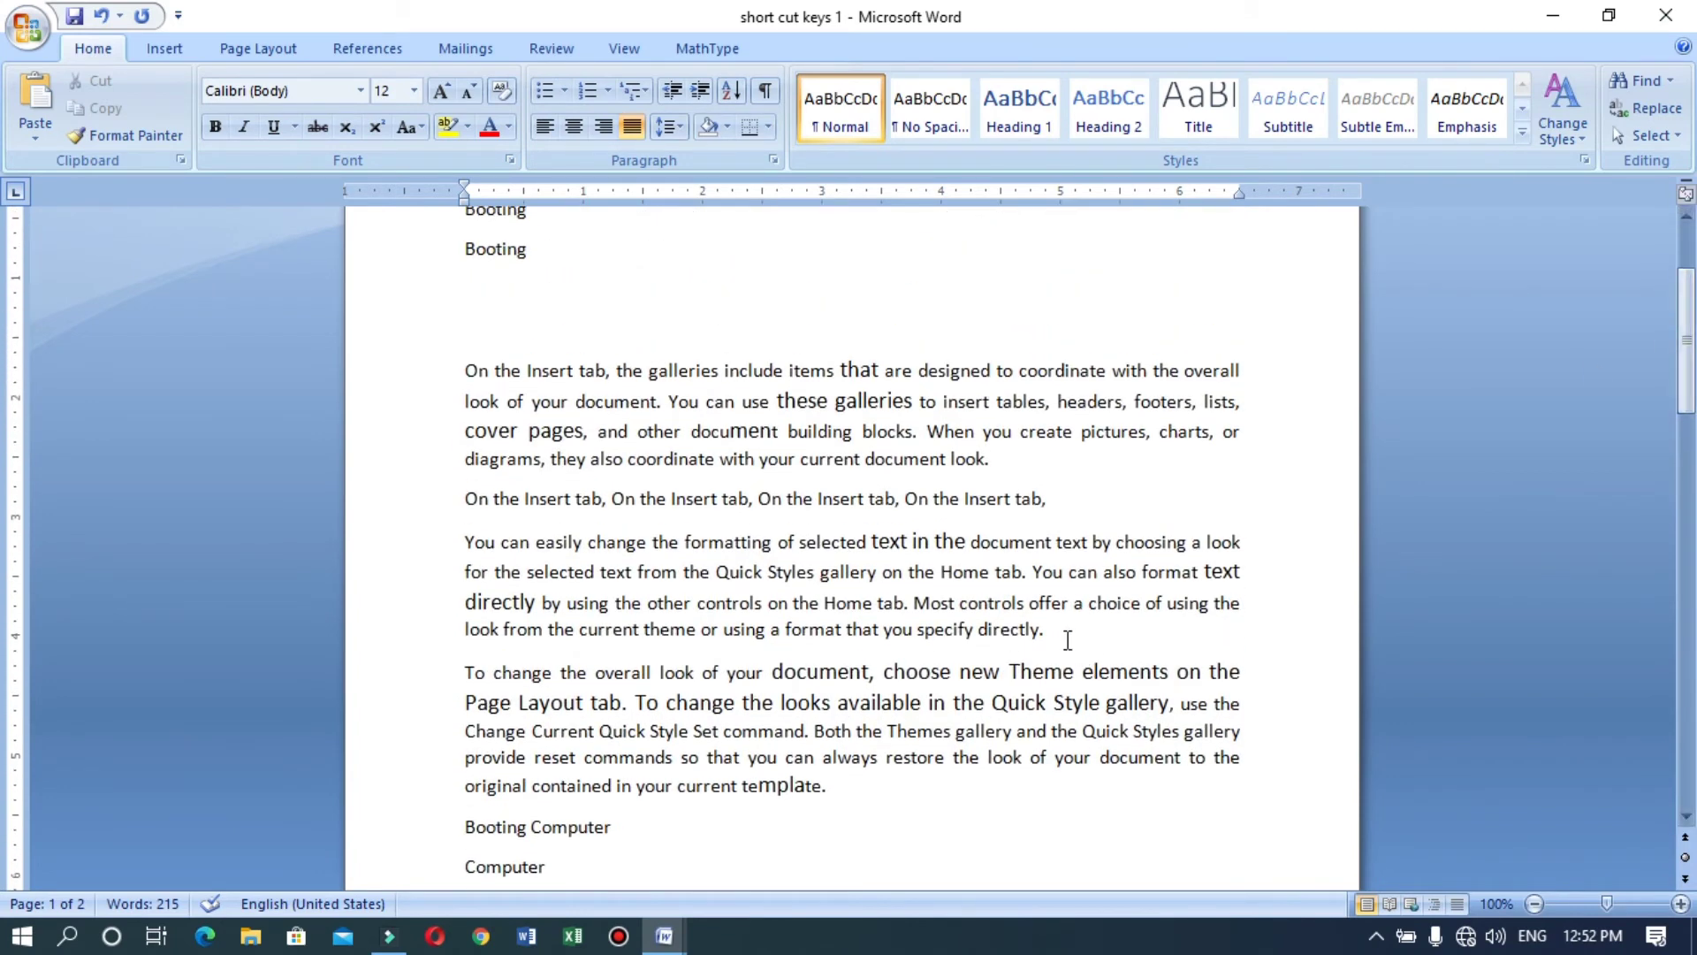
drag(1061, 629, 469, 540)
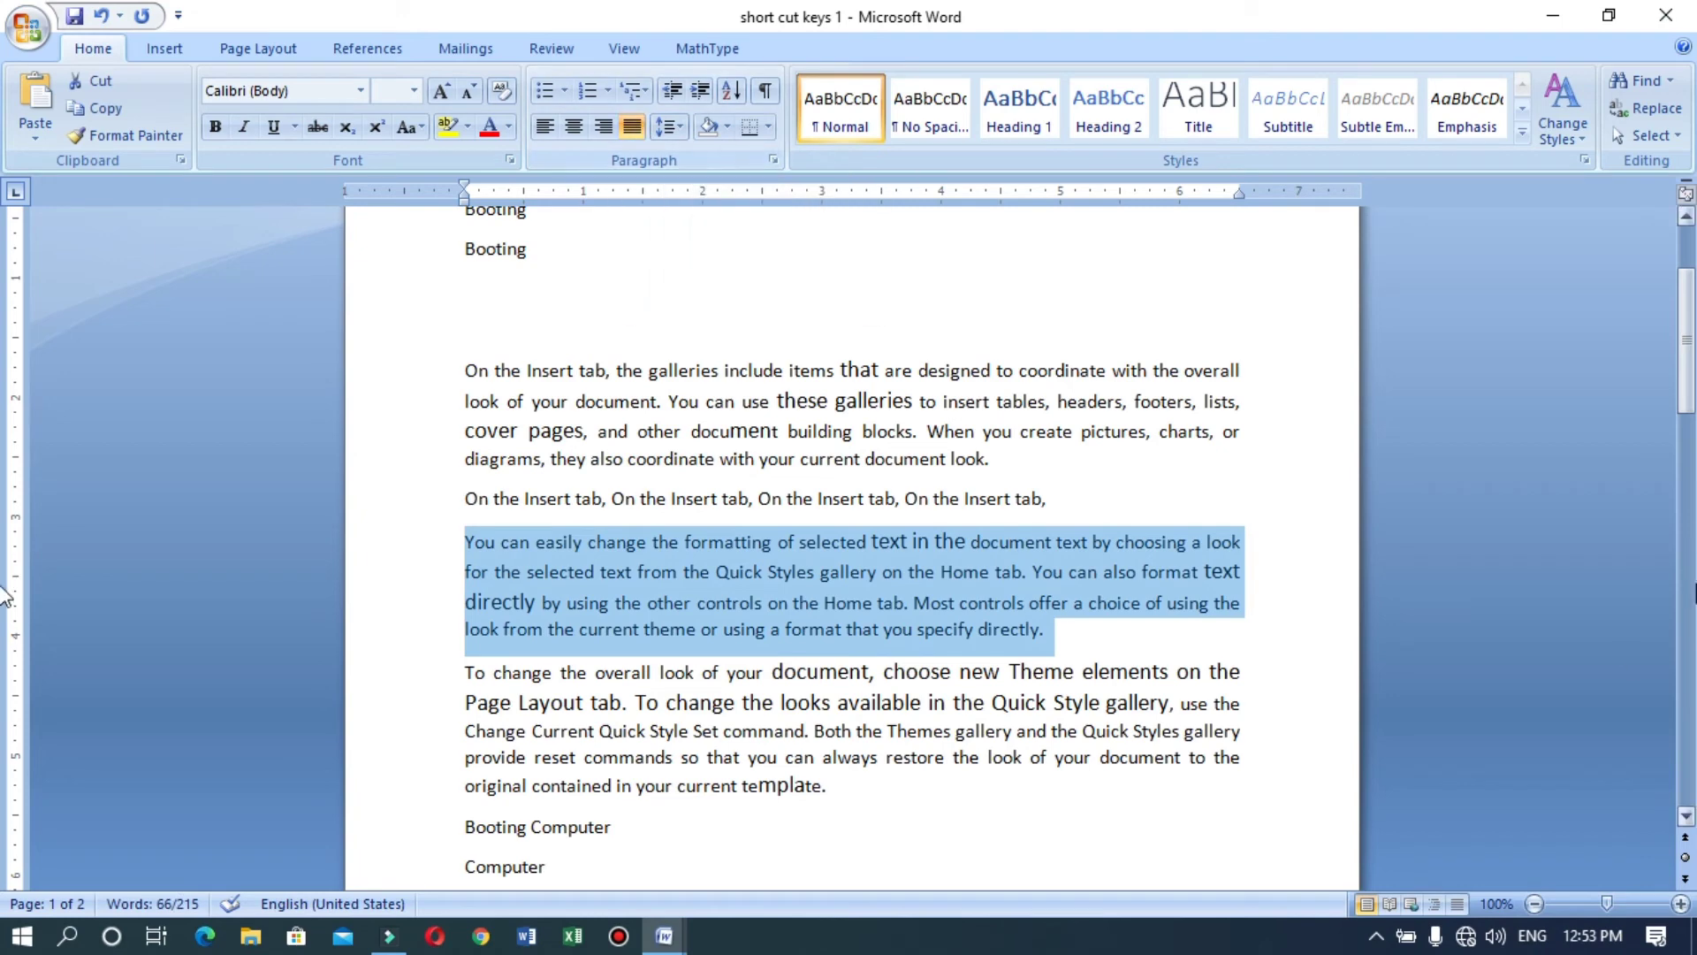
Step: Centre the second "Booting" line near the document's start and enlarge it to 26 pt
drag(1689, 363, 1689, 323)
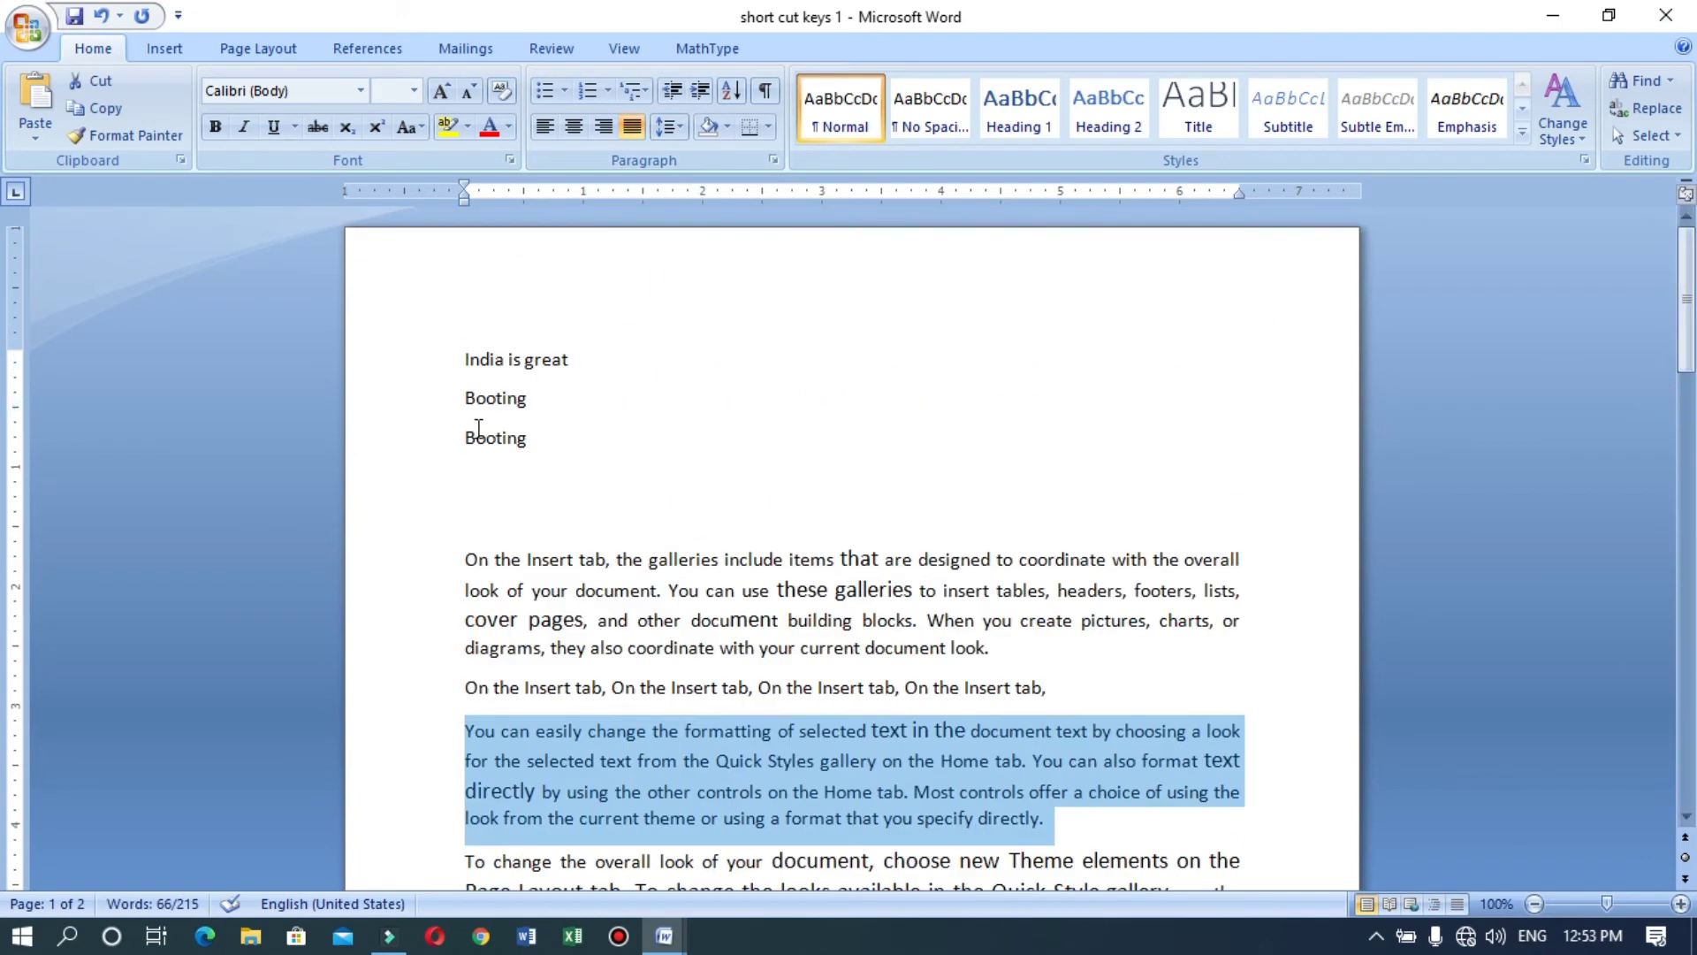
drag(529, 433, 464, 444)
key(ctrl+e)
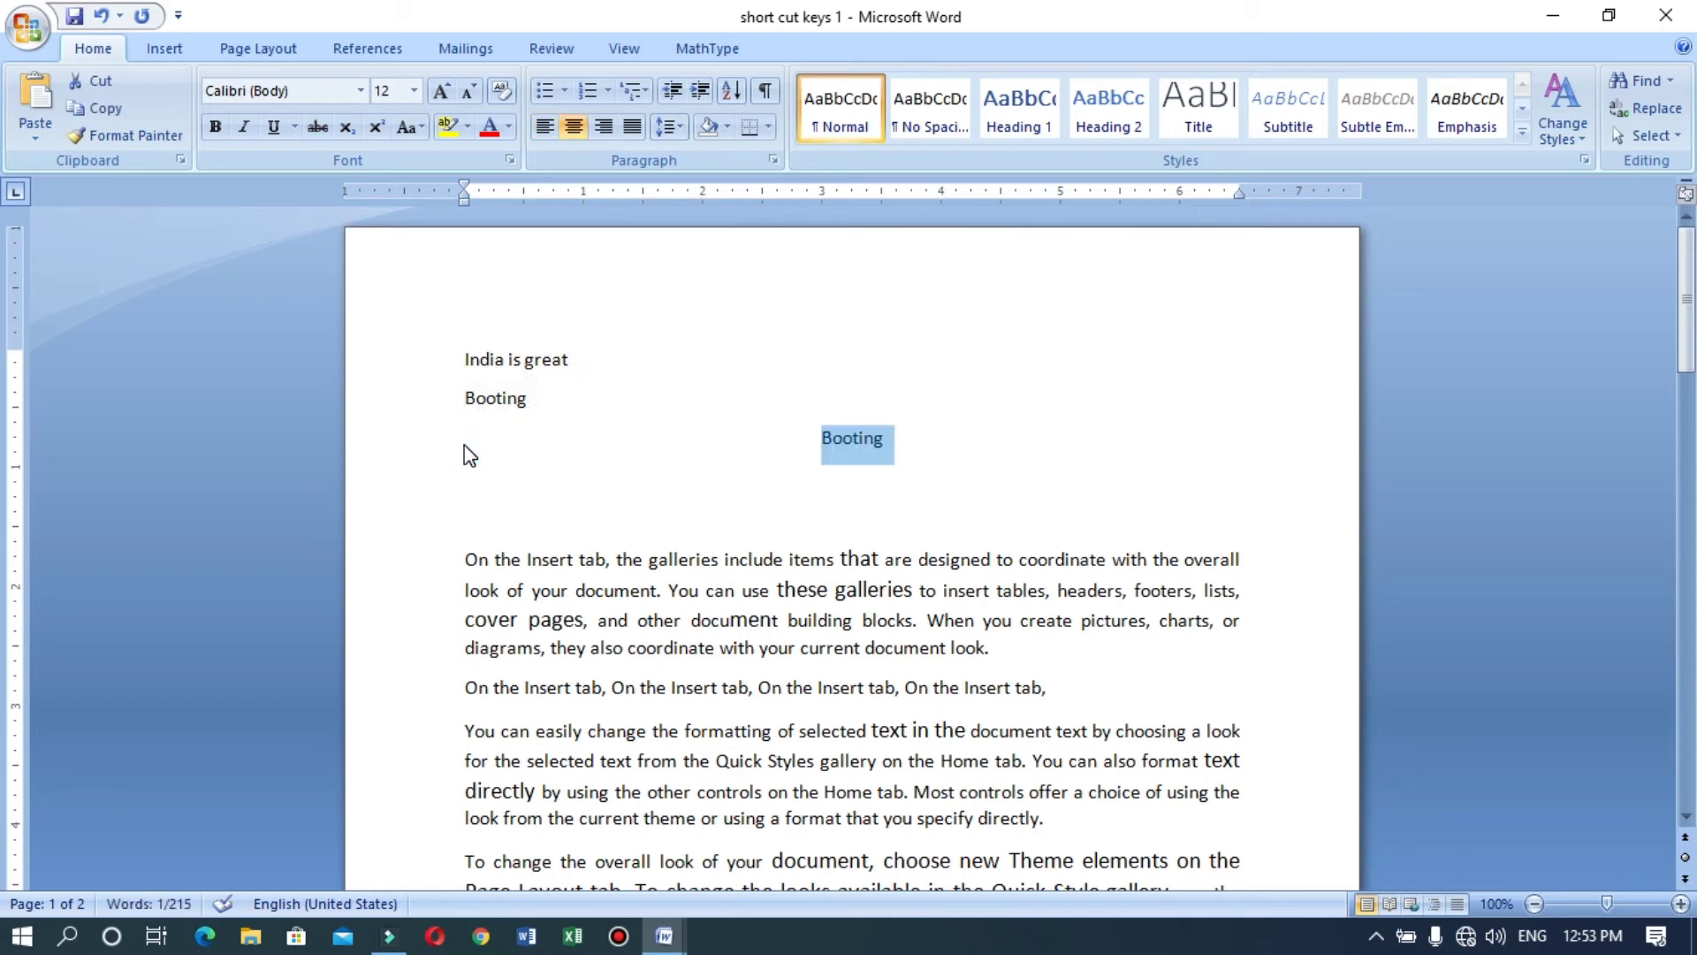
key(ctrl+shift+period)
key(ctrl+shift+period)
key(ctrl+shift+period)
key(ctrl+shift+period)
key(ctrl+shift+period)
key(ctrl+shift+period)
key(ctrl+shift+period)
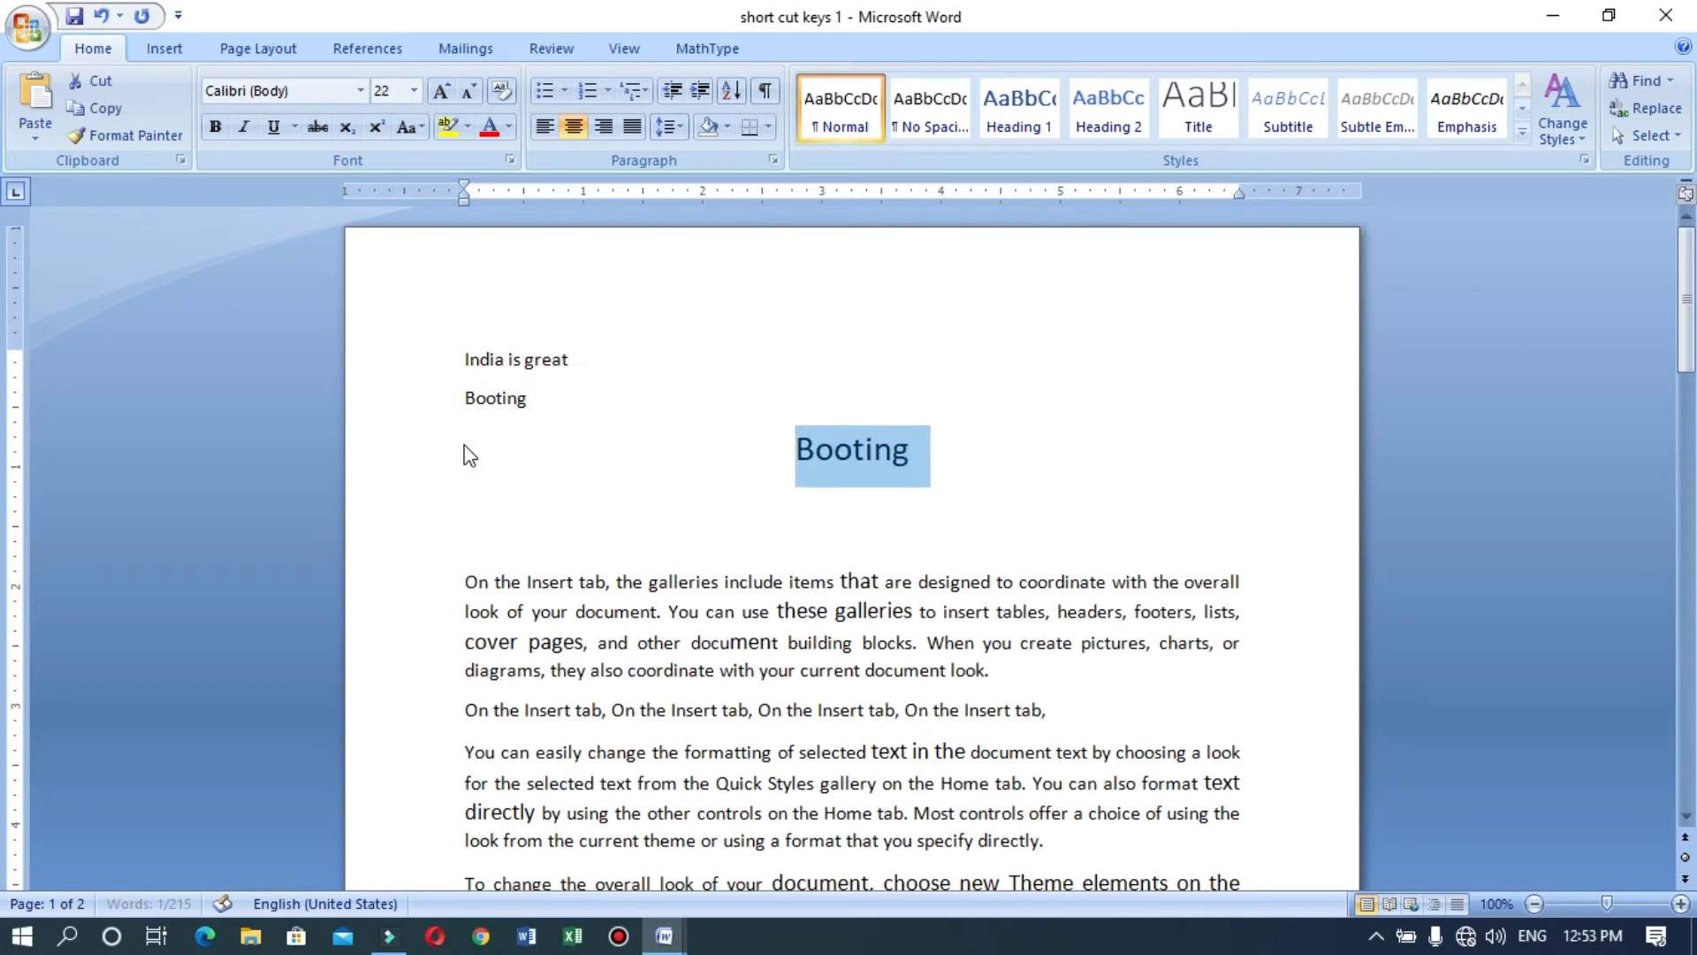
Step: Underline and bold the centred "Booting" heading, then deselect it
key(ctrl+u)
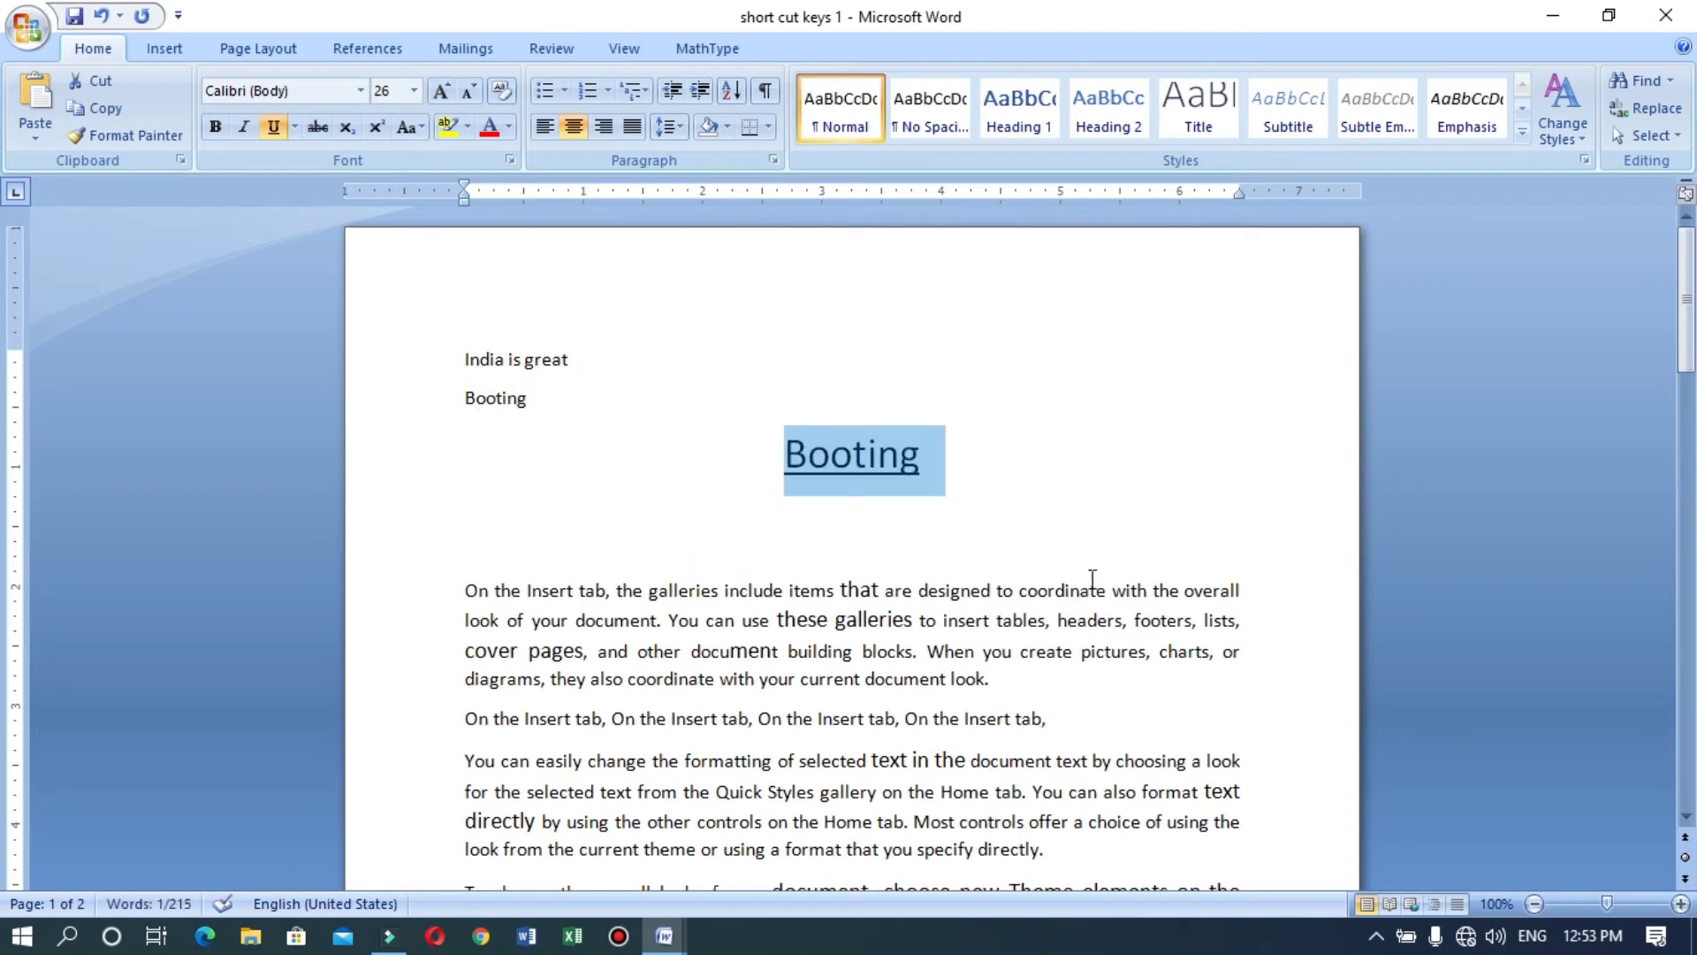
key(ctrl+b)
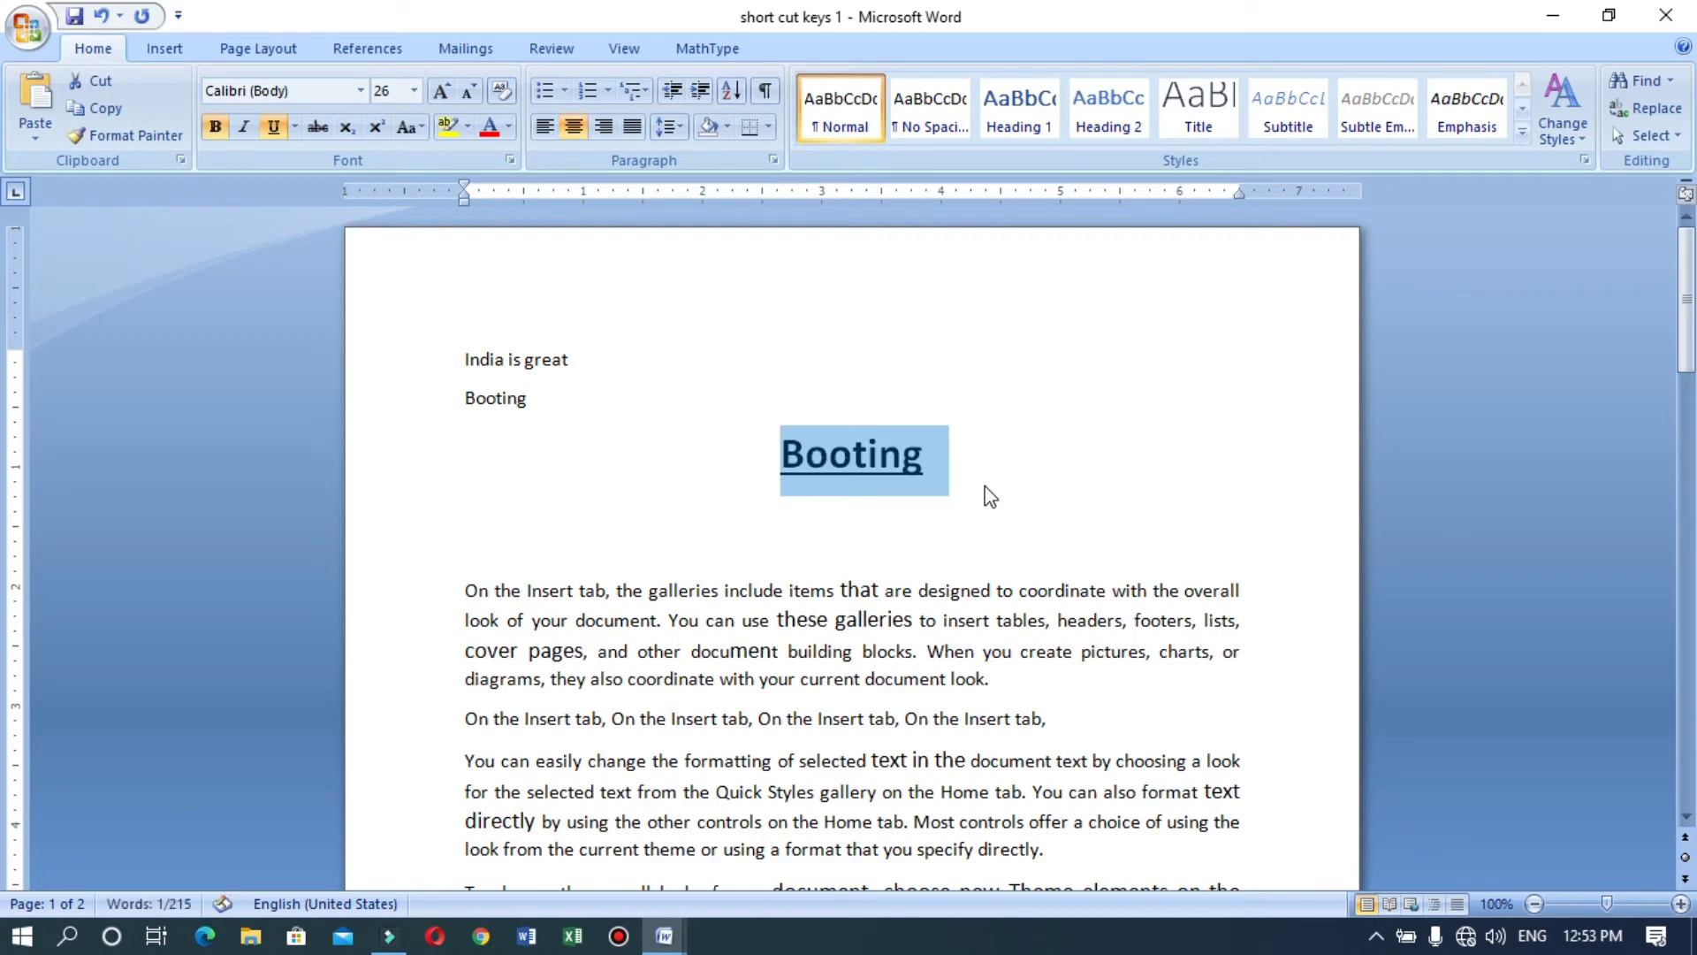
click(983, 482)
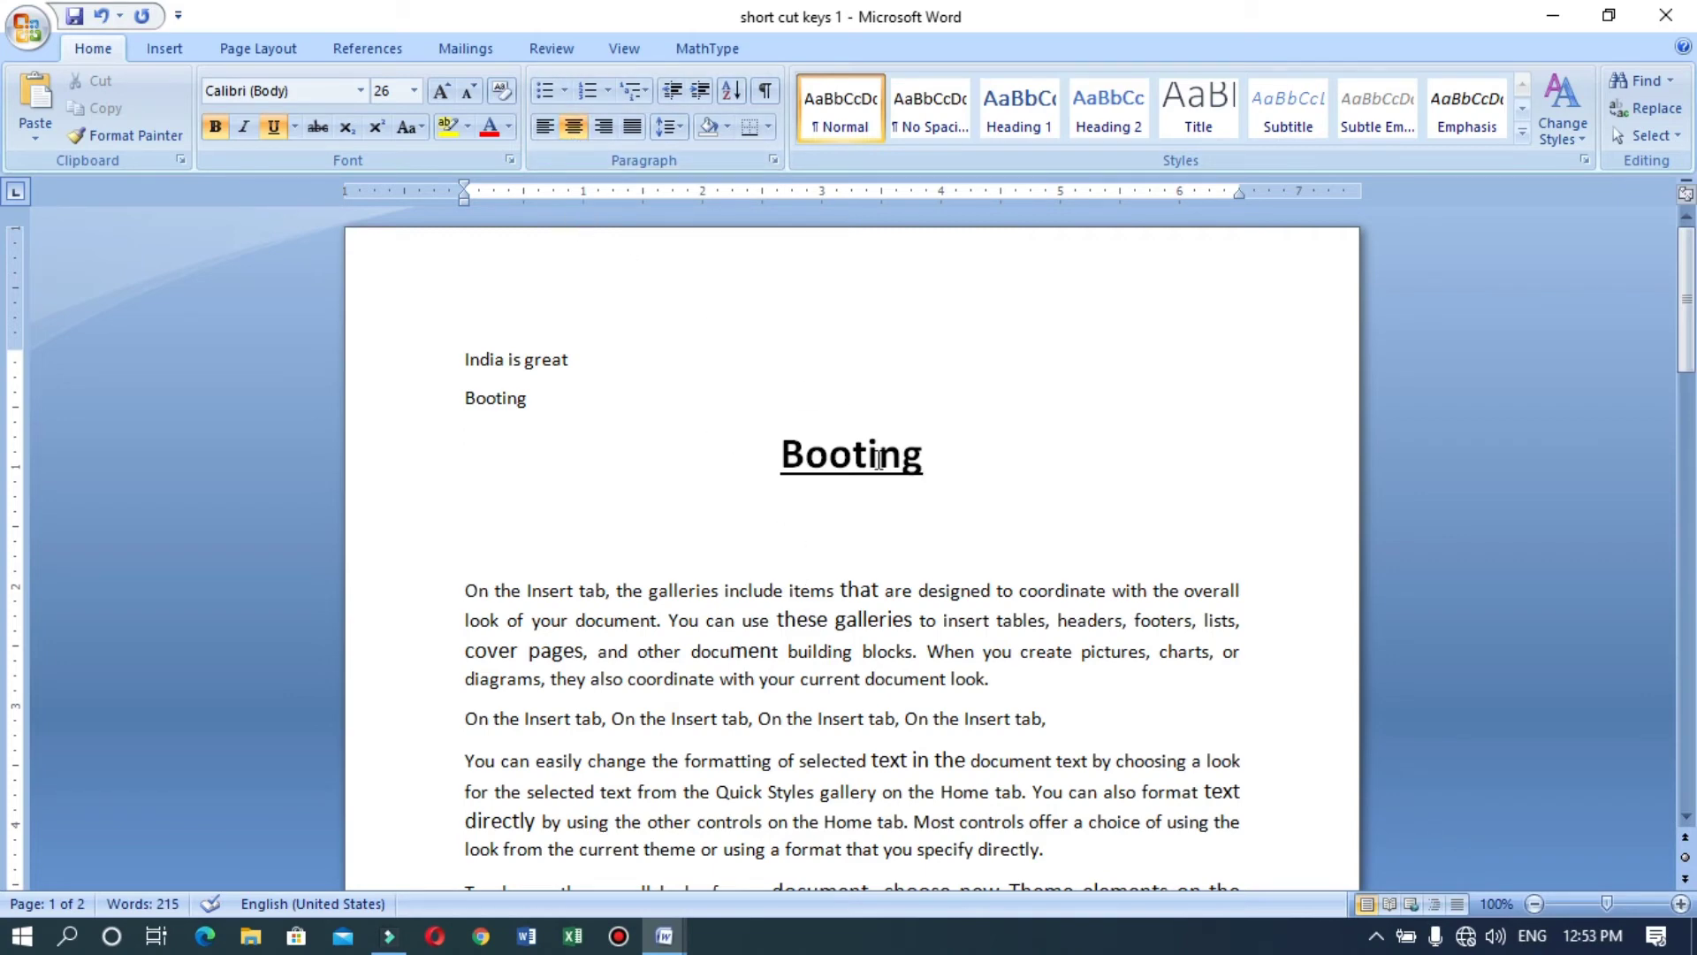
click(638, 653)
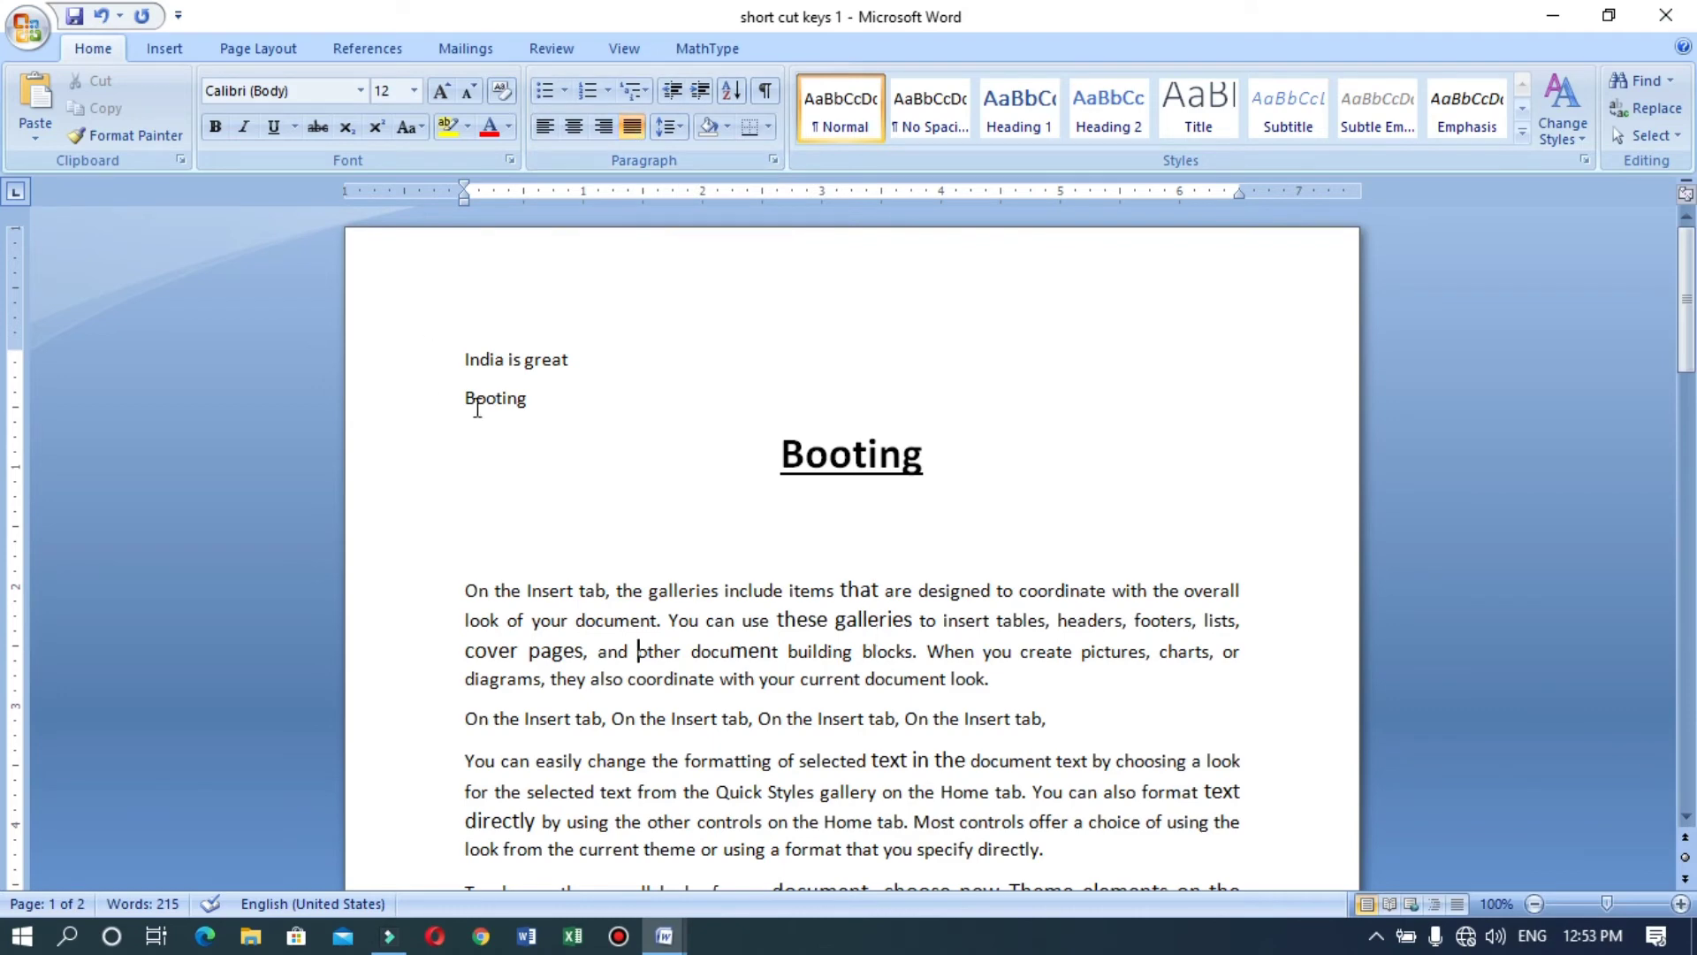
Step: Copy the "India is great" line and paste it twice directly below the original
click(516, 358)
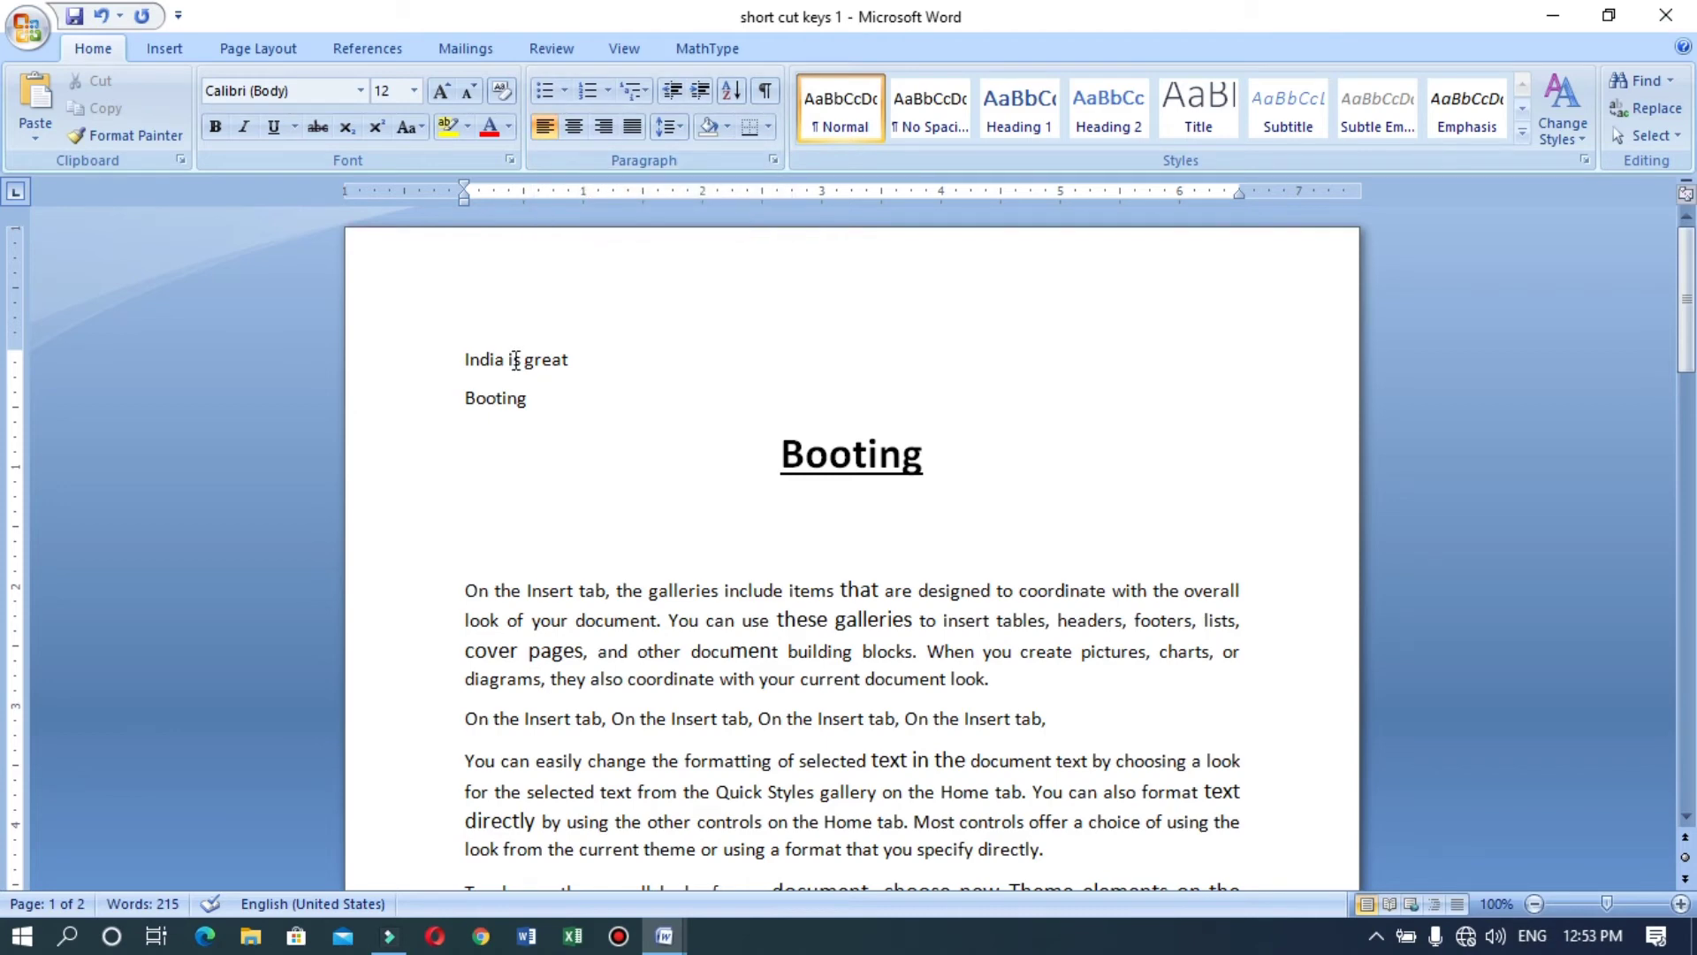
drag(575, 357, 485, 352)
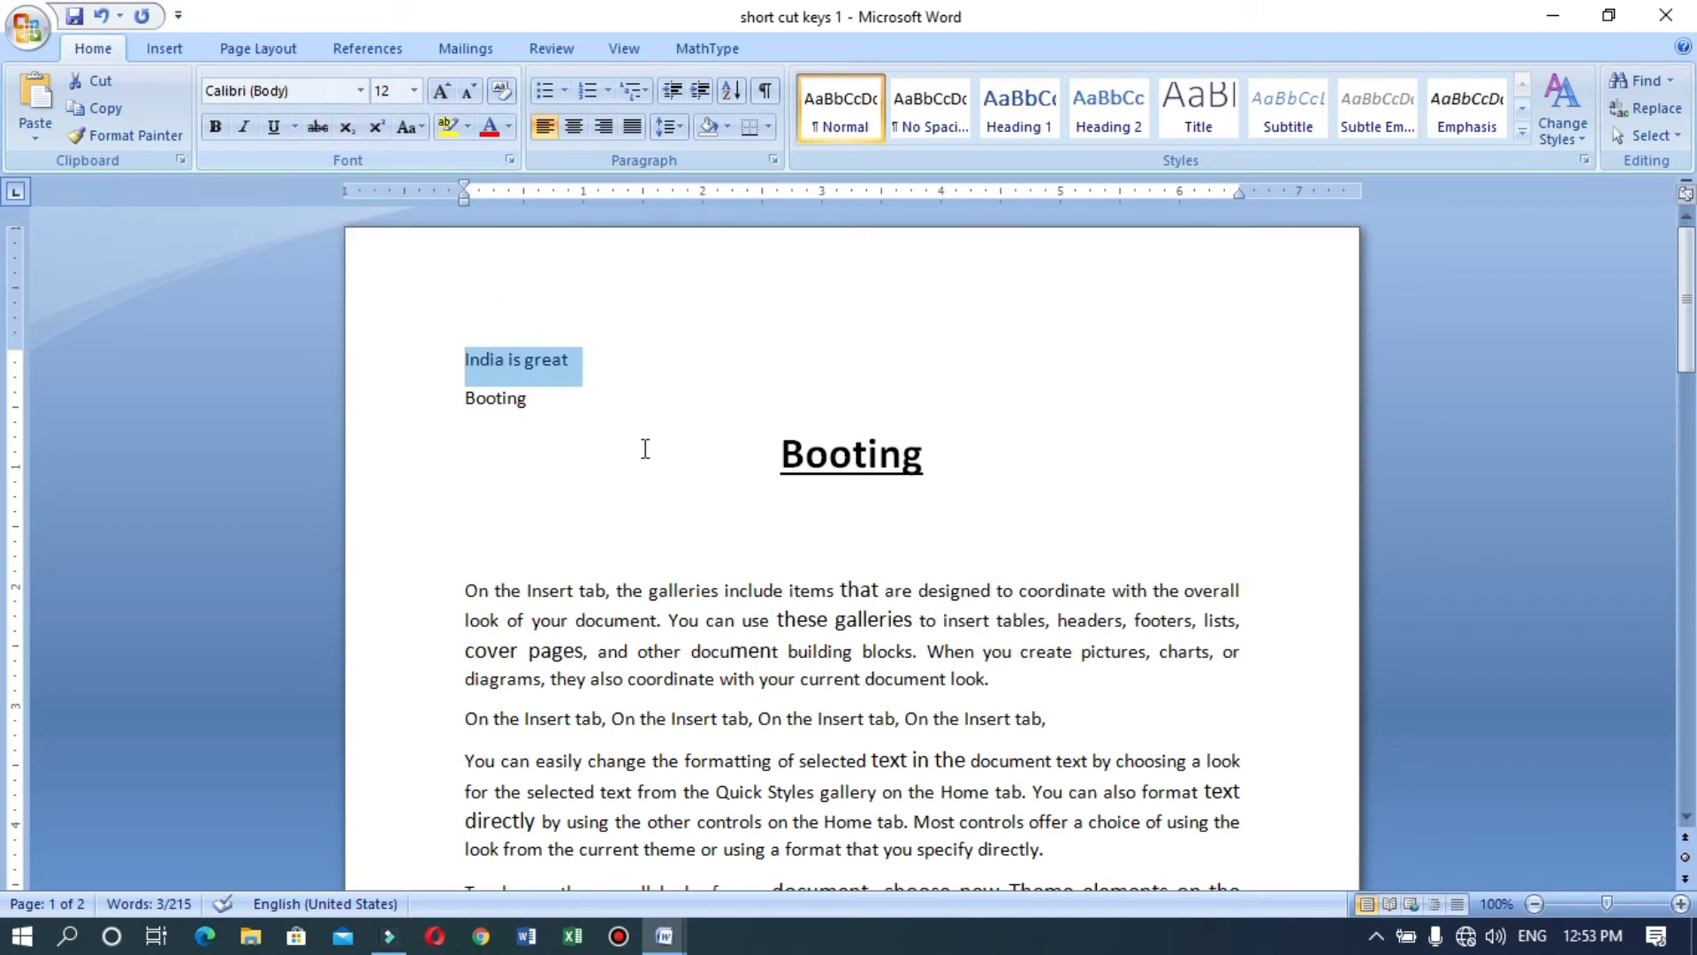
drag(596, 365, 485, 359)
click(601, 376)
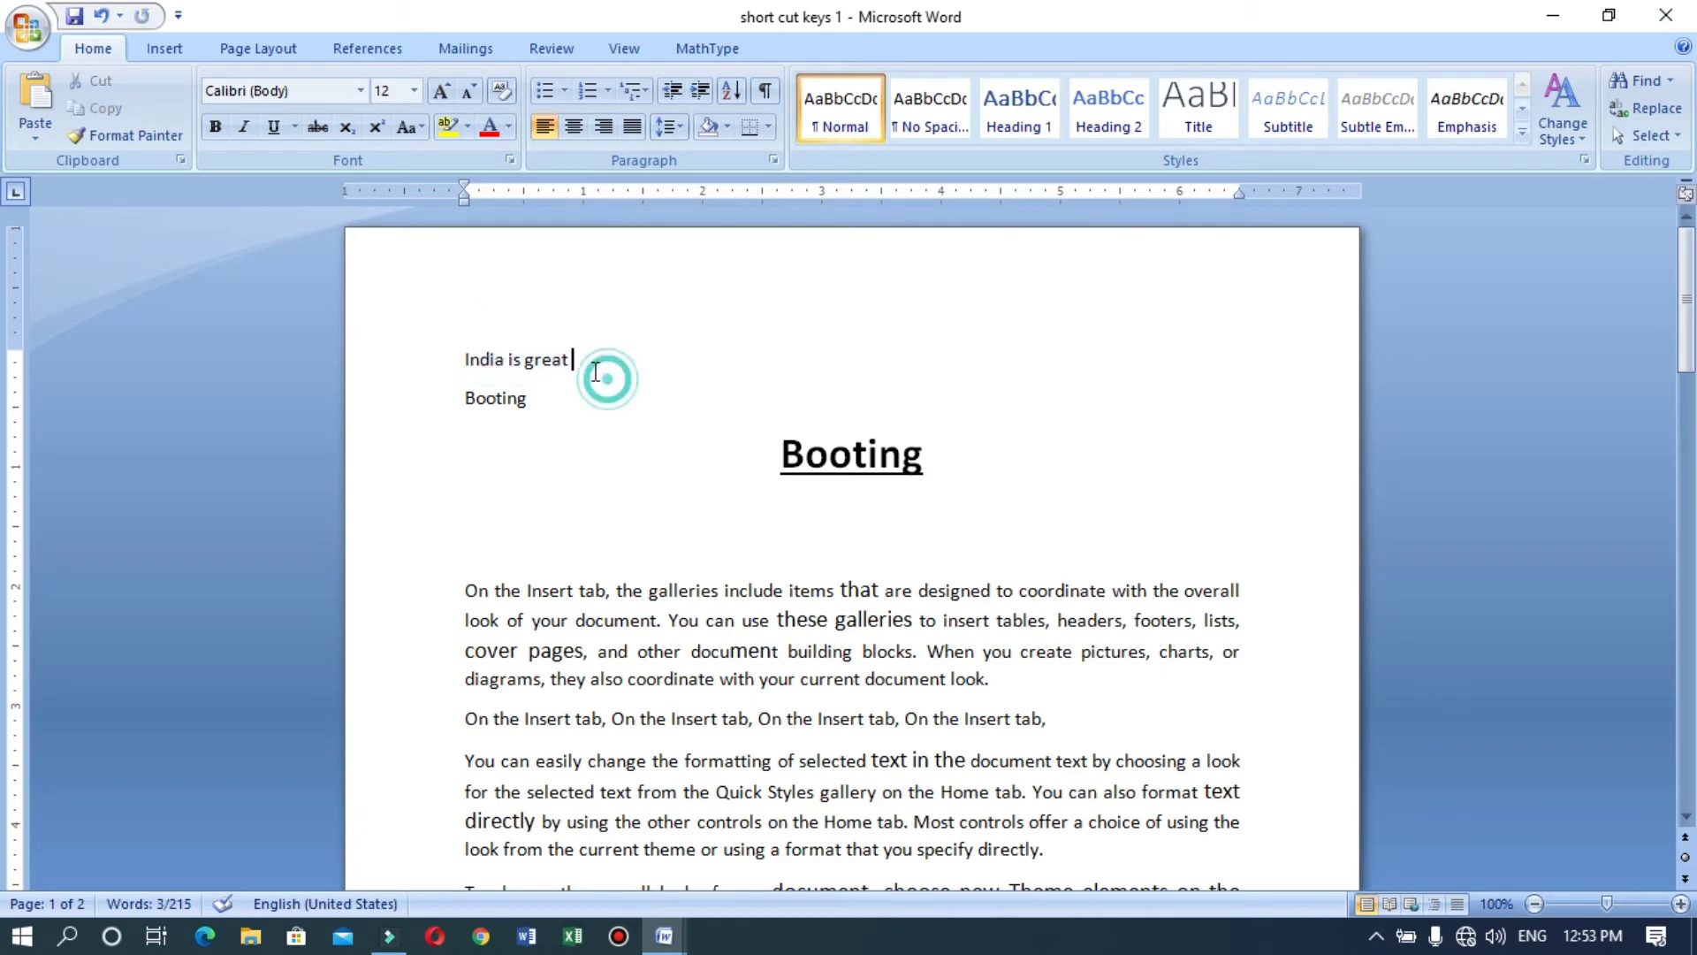
key(Return)
key(ctrl+v)
key(ctrl+v)
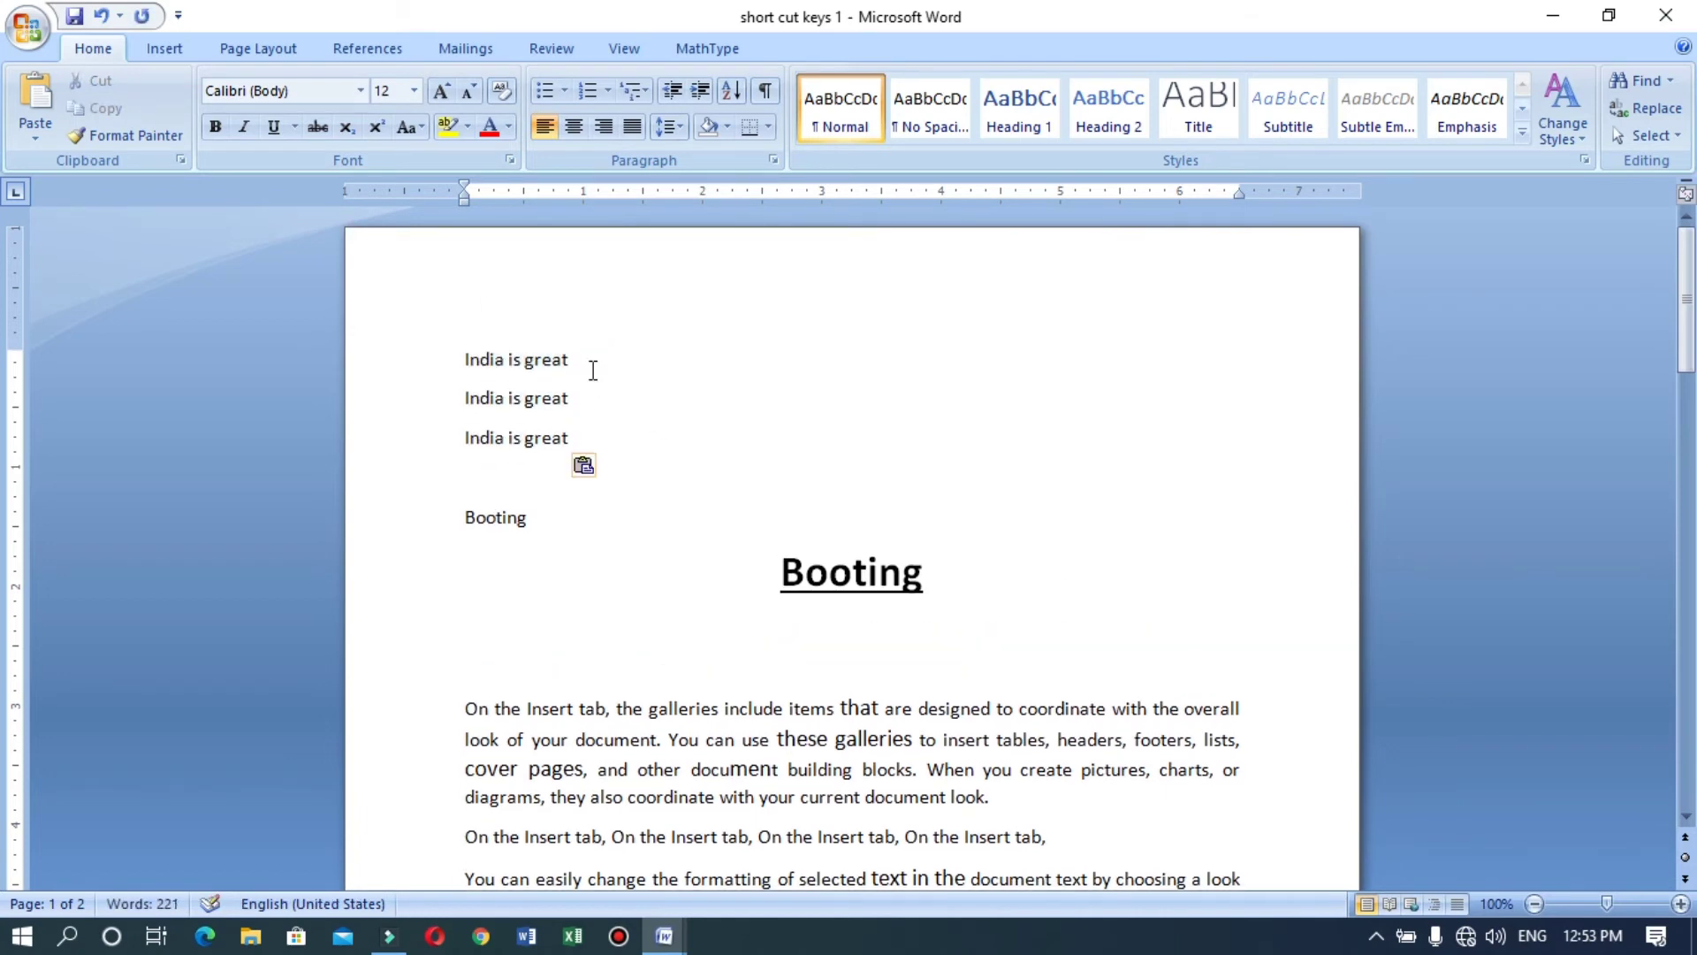
Step: Set the font of the second "India is great" line to Arial Black
drag(573, 398, 475, 399)
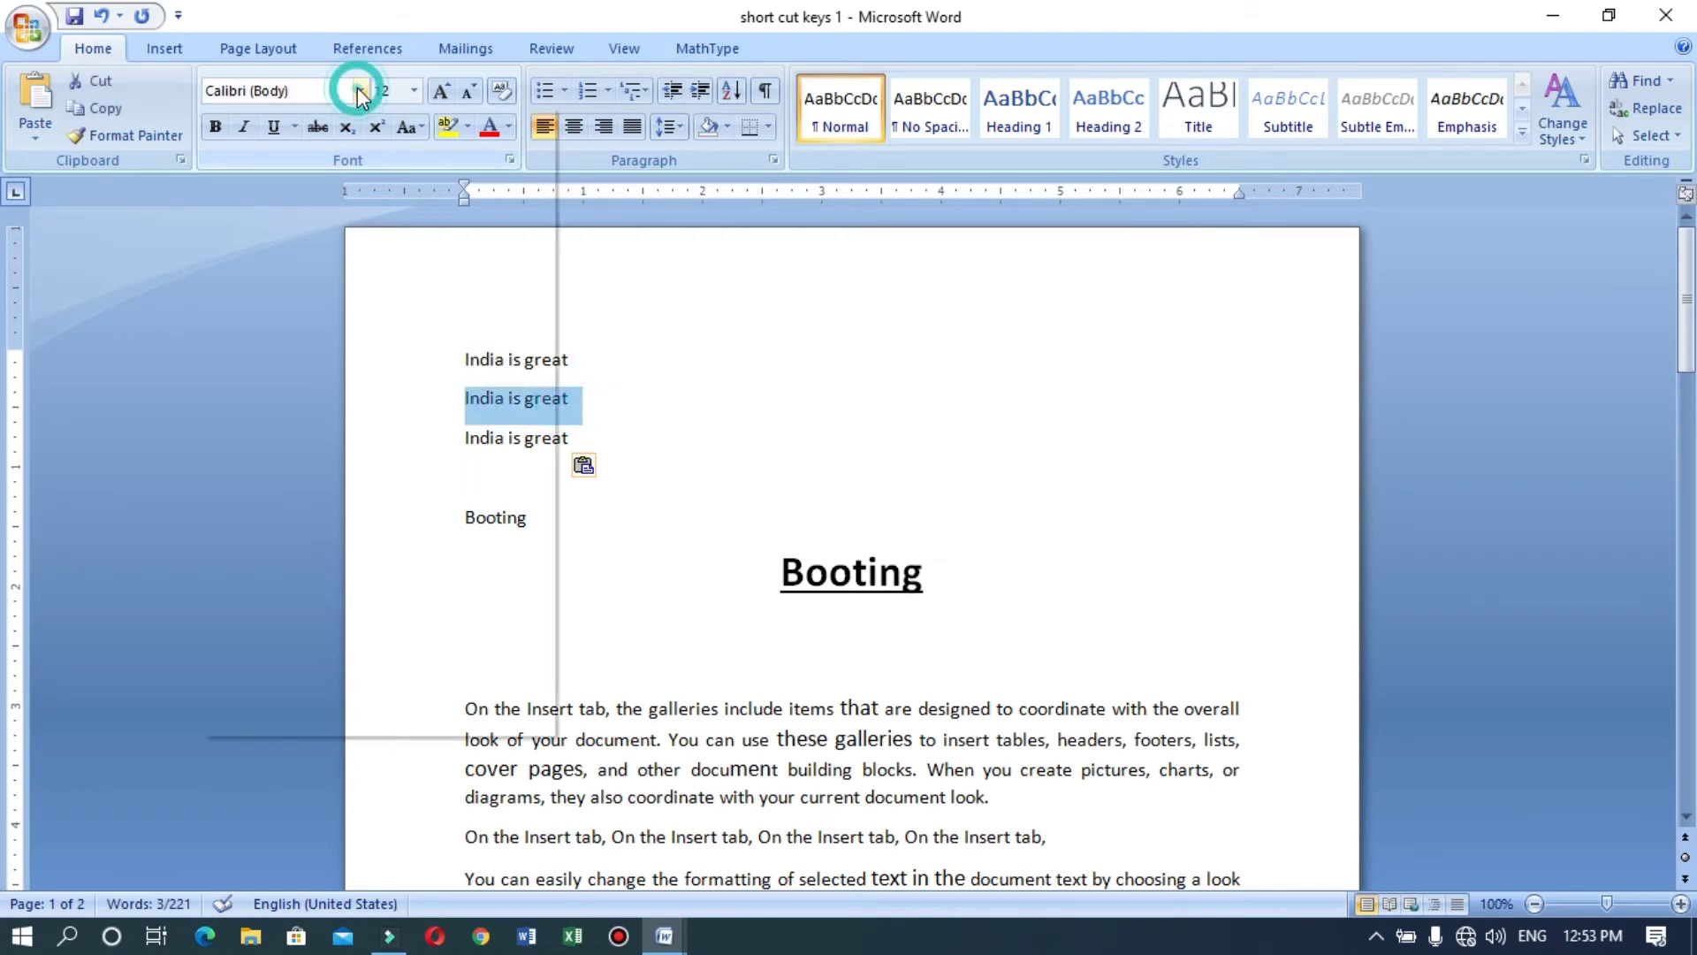
click(361, 90)
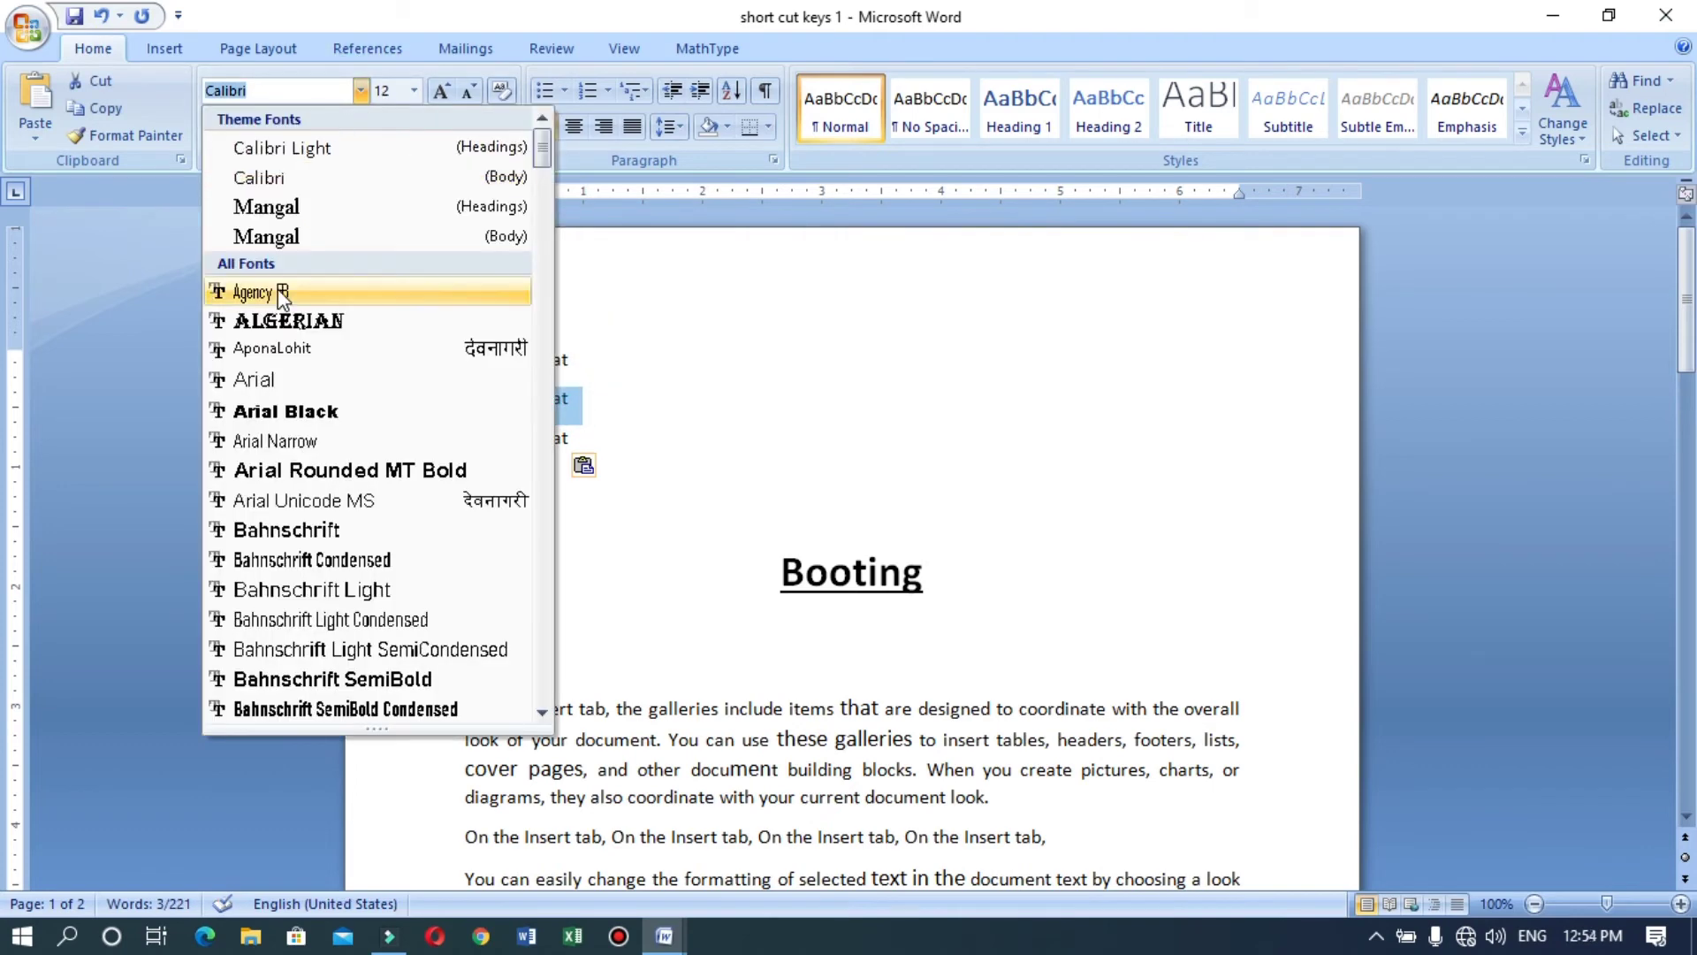
click(283, 411)
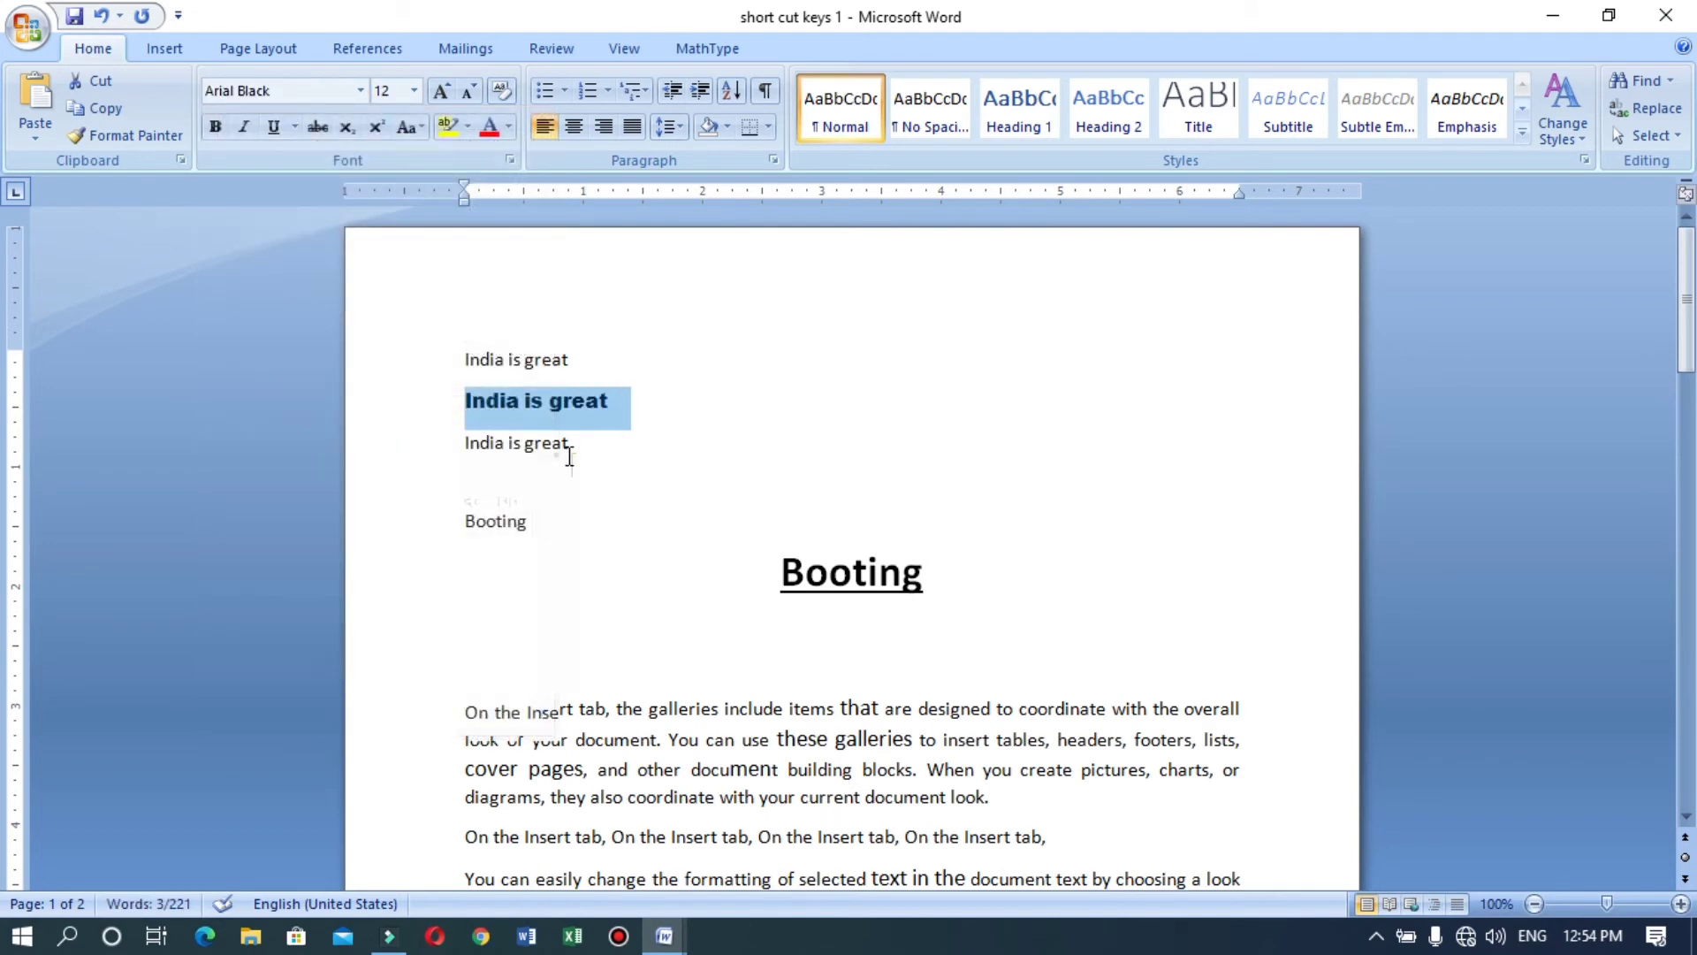
Step: Set the font of the third "India is great" line to Bahnschrift Condensed
click(573, 446)
drag(573, 446, 496, 451)
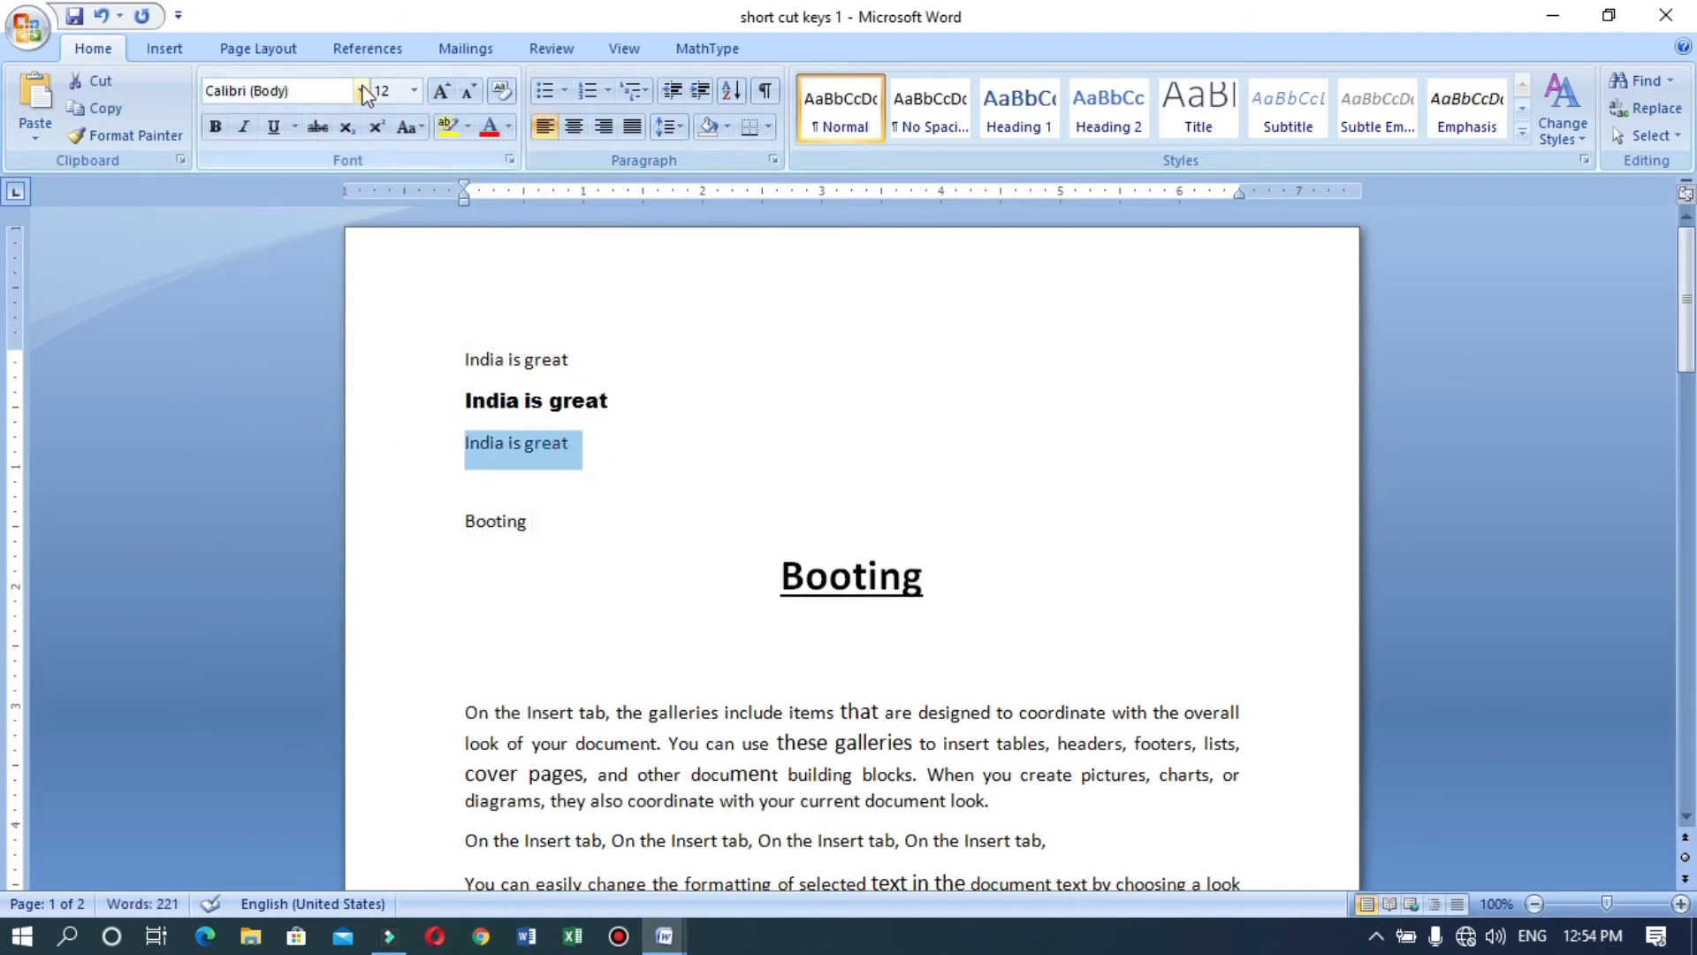
click(360, 90)
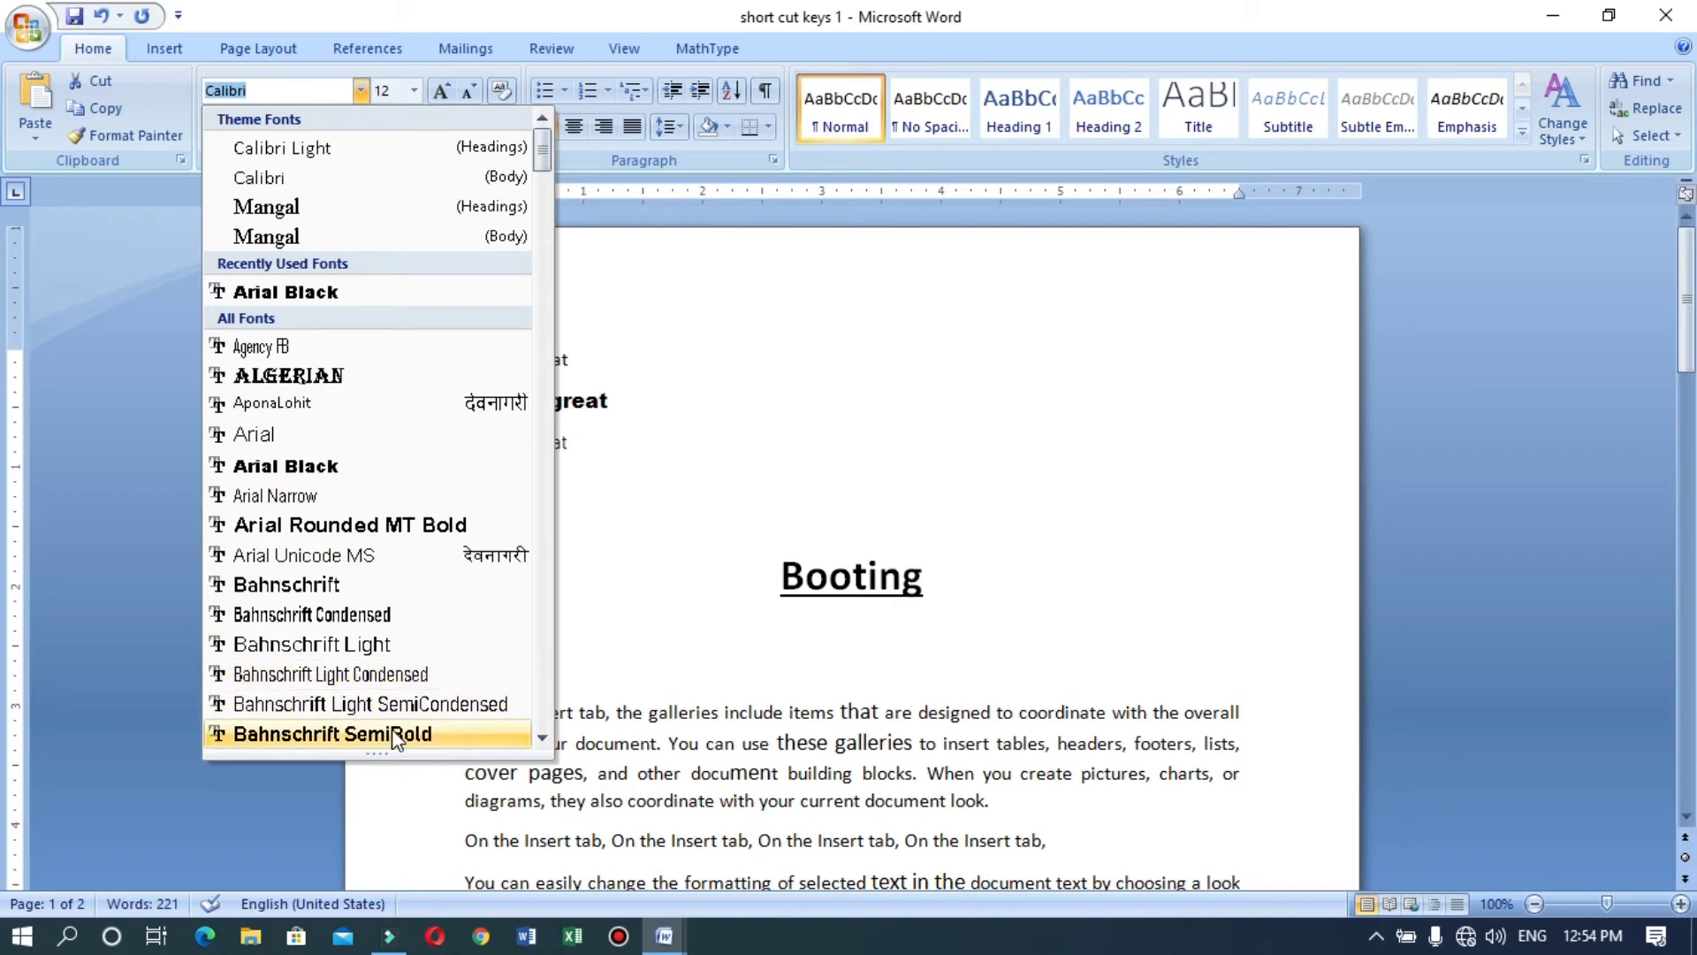
click(352, 614)
click(548, 478)
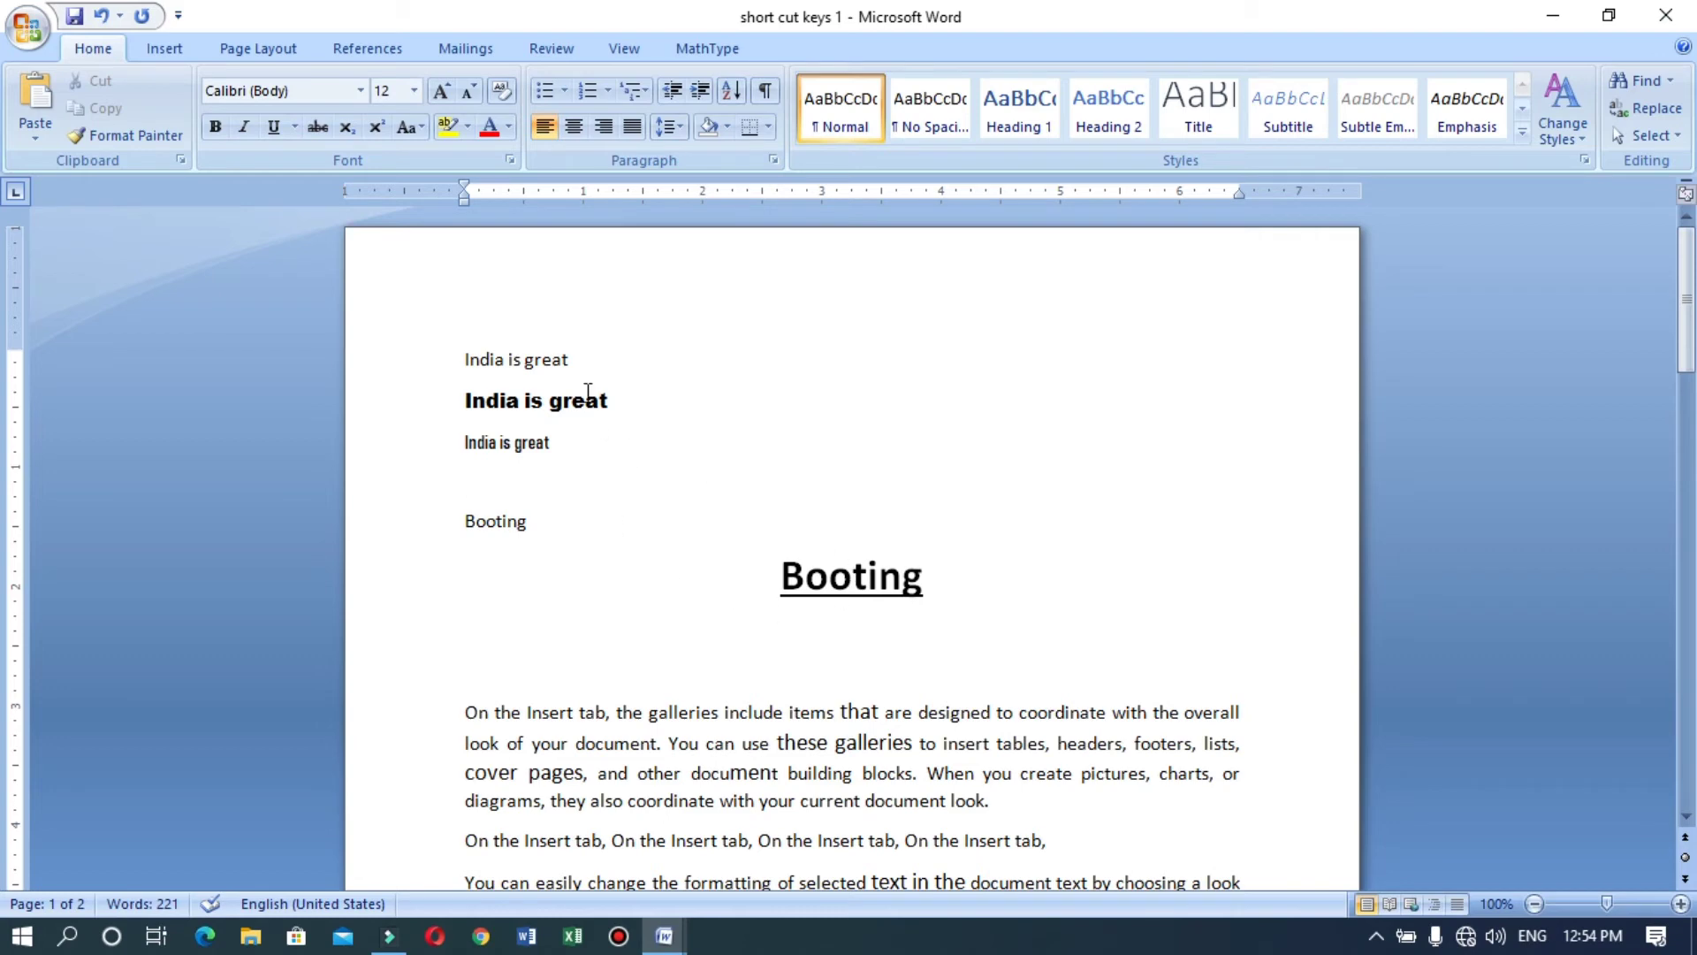
Step: Reduce the font size of the first "India is great" line to 11 pt
click(499, 451)
click(524, 408)
drag(590, 364, 480, 364)
key(ctrl+bracketleft)
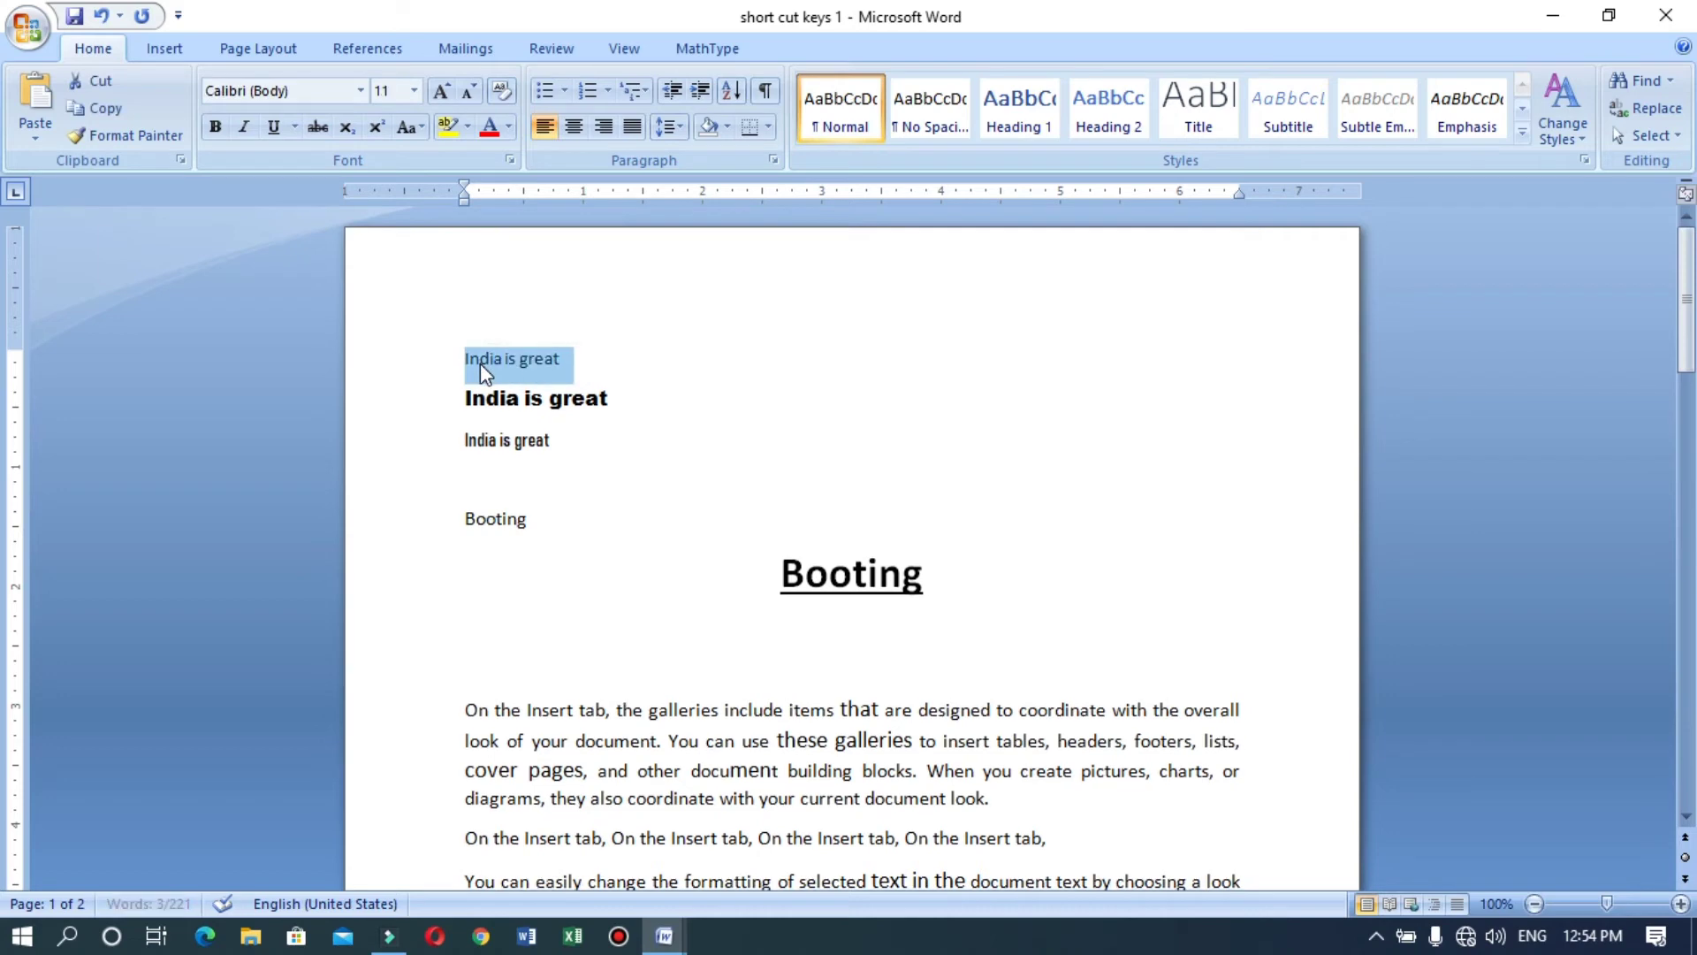
Step: Increase the font size of the third "India is great" line to 16 pt
drag(555, 445, 470, 446)
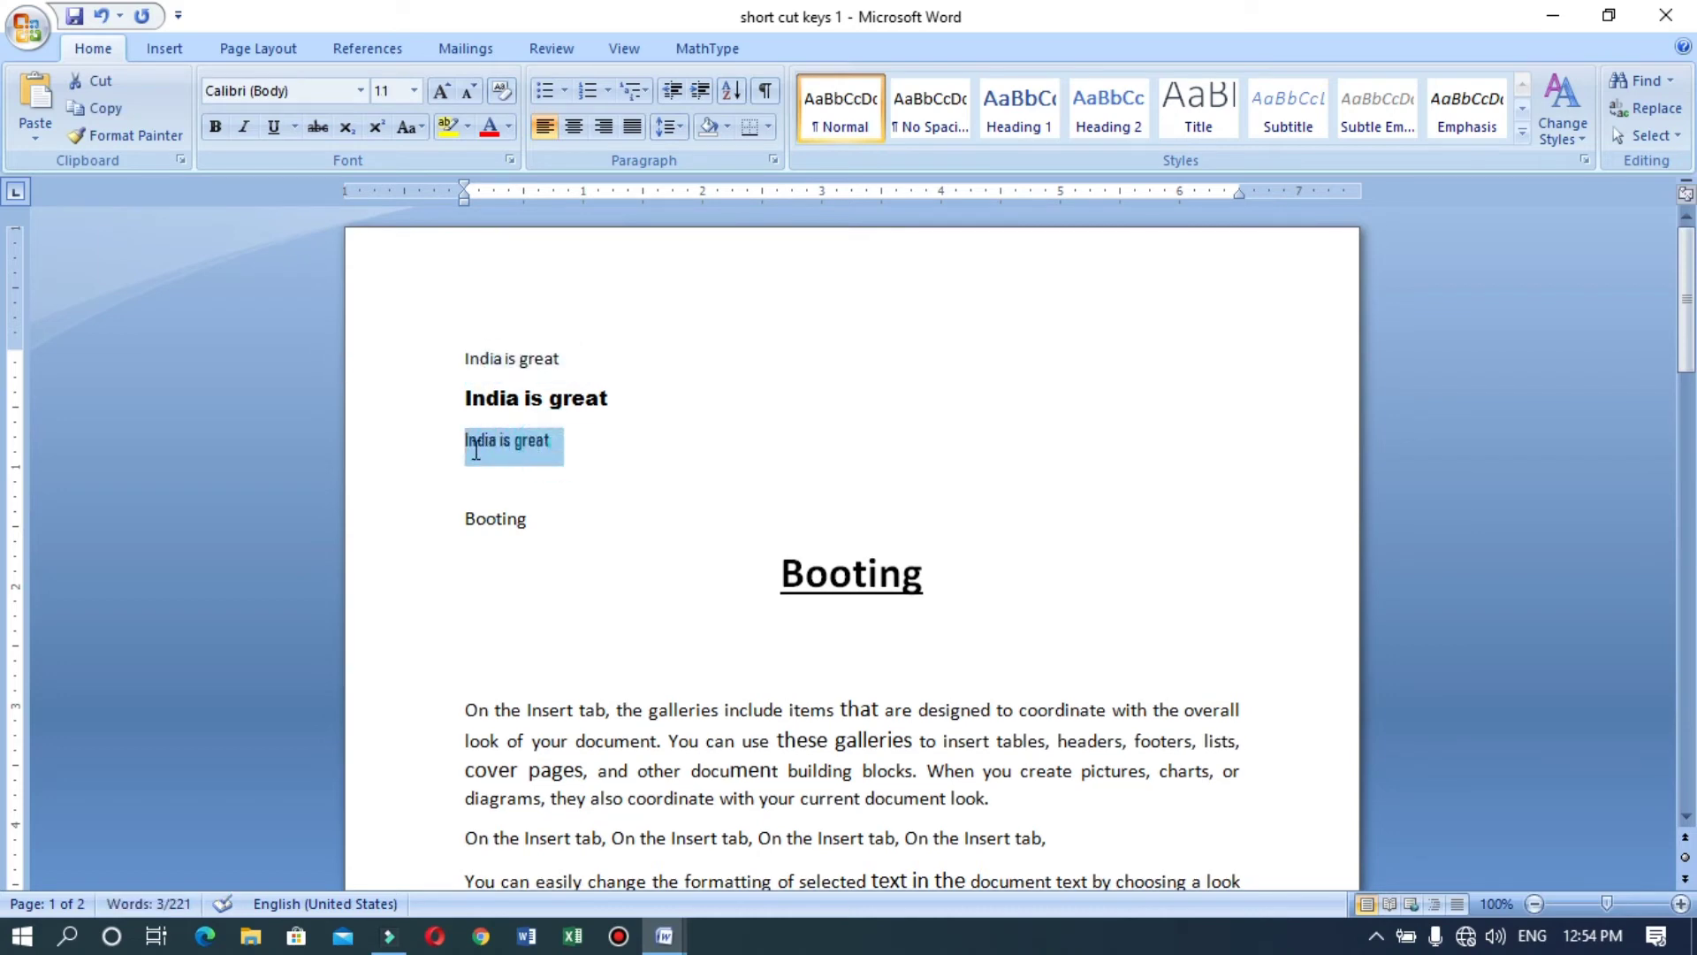
key(ctrl+shift+period)
key(ctrl+shift+period)
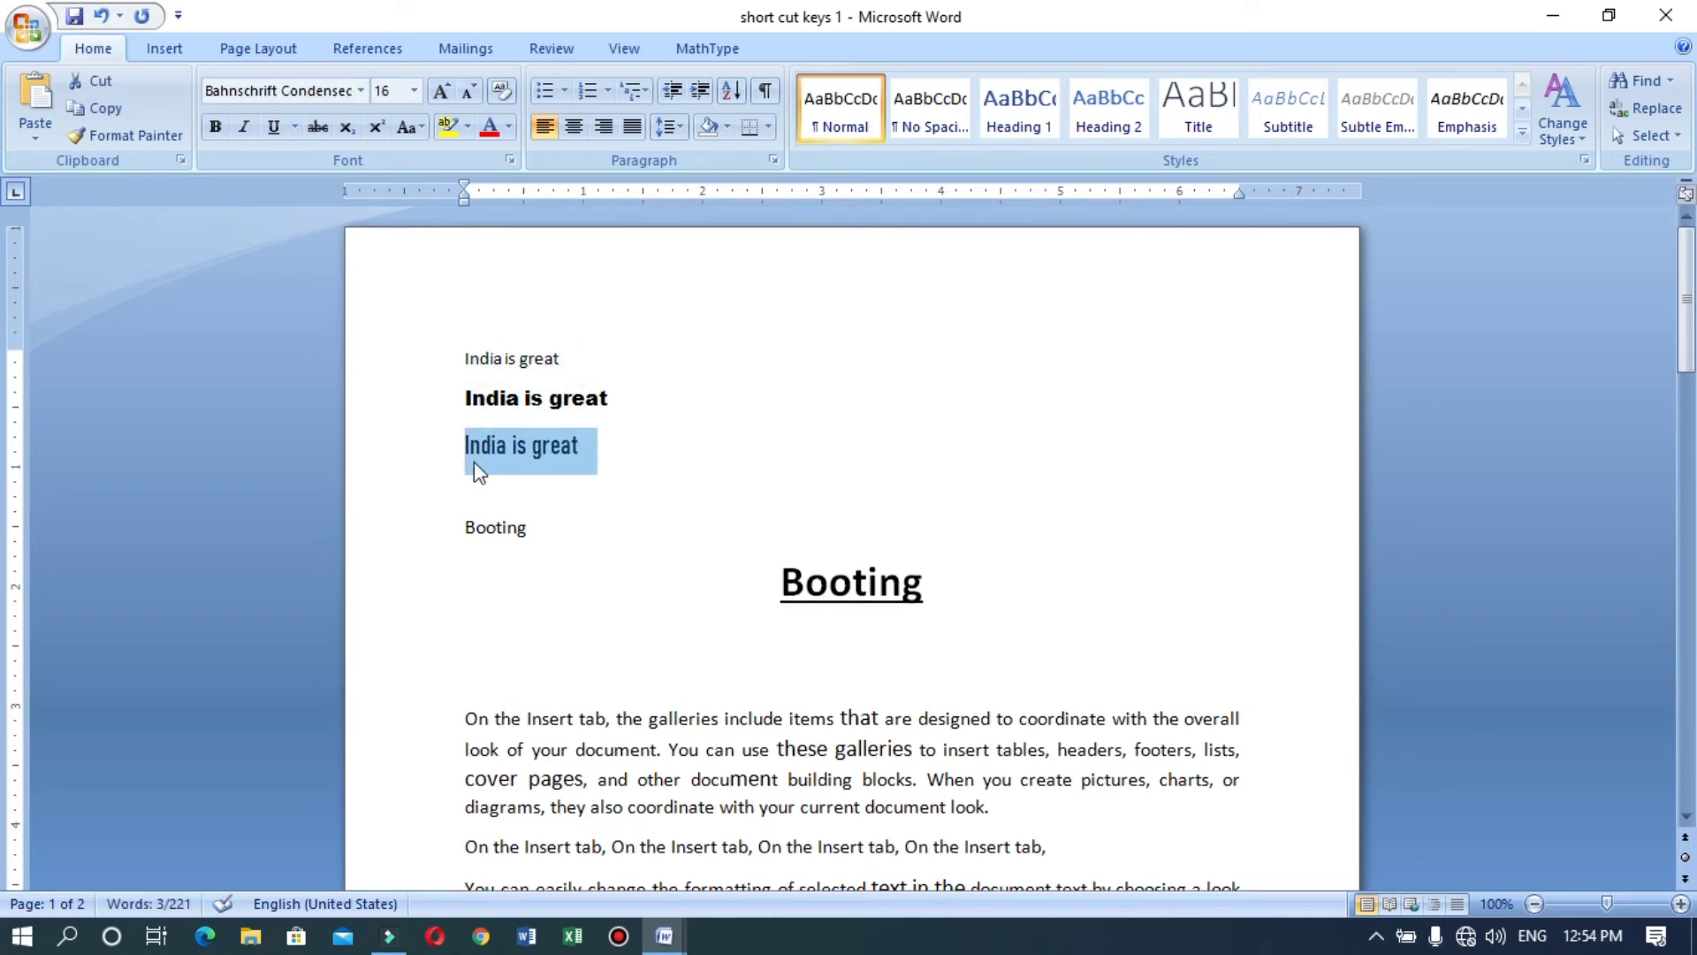
click(549, 444)
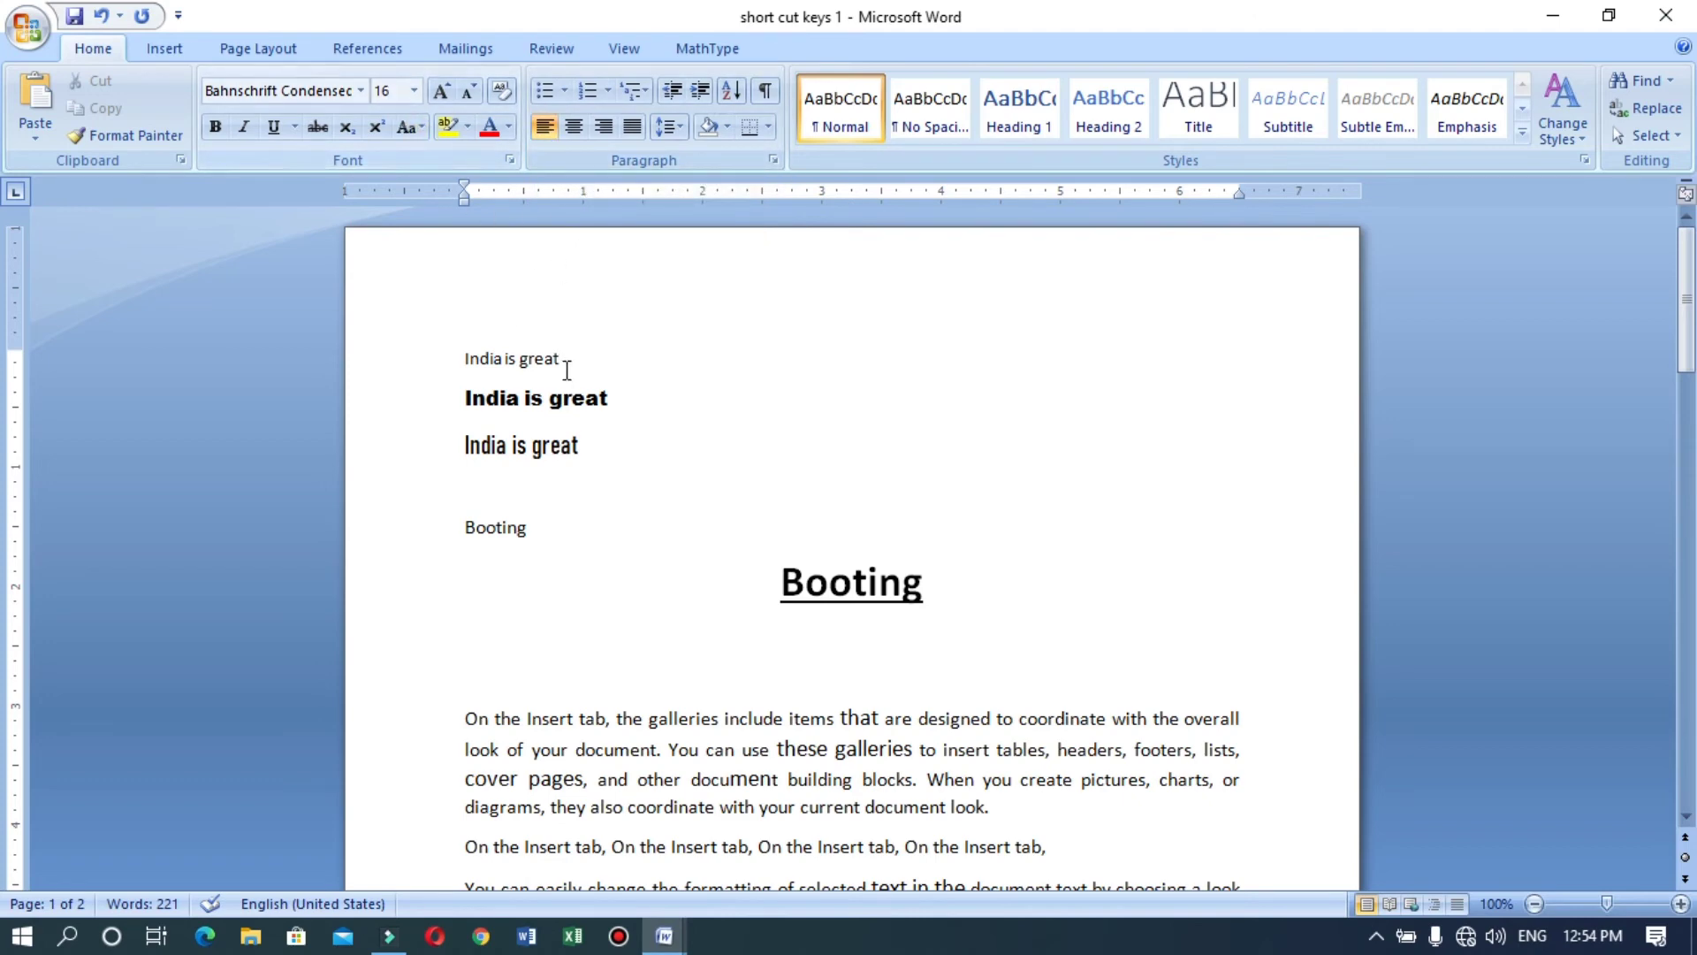
Step: Check the font and size of the second and first "India is great" lines and of the centred Booting heading
click(563, 398)
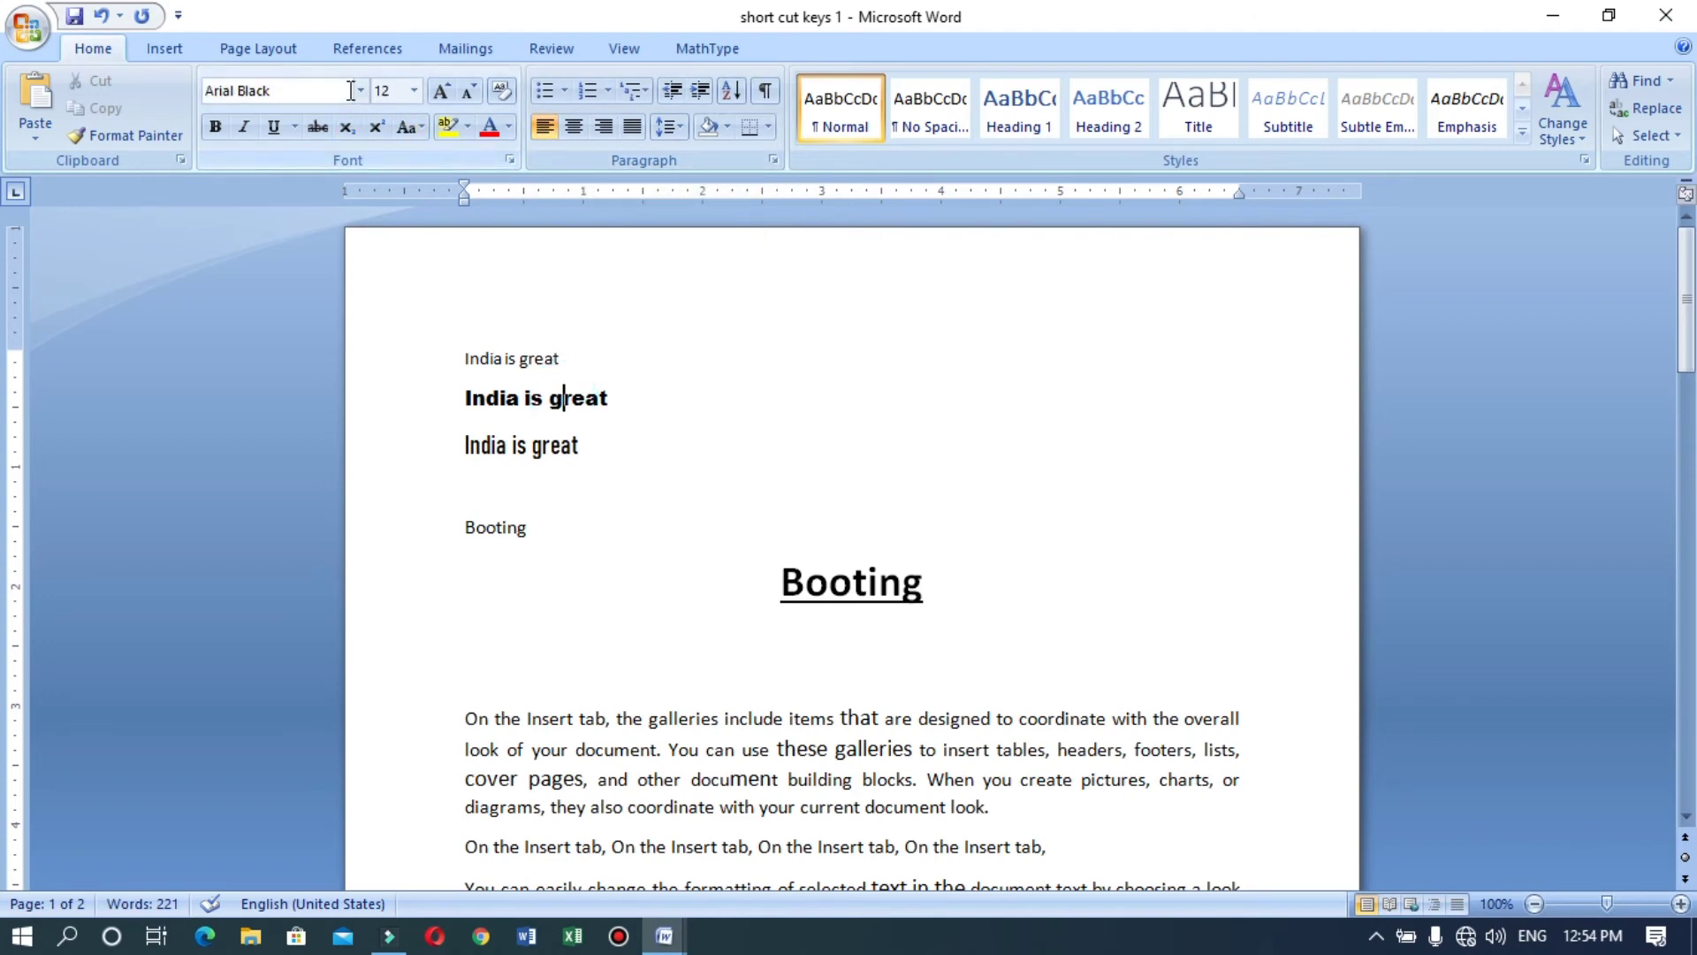
click(530, 356)
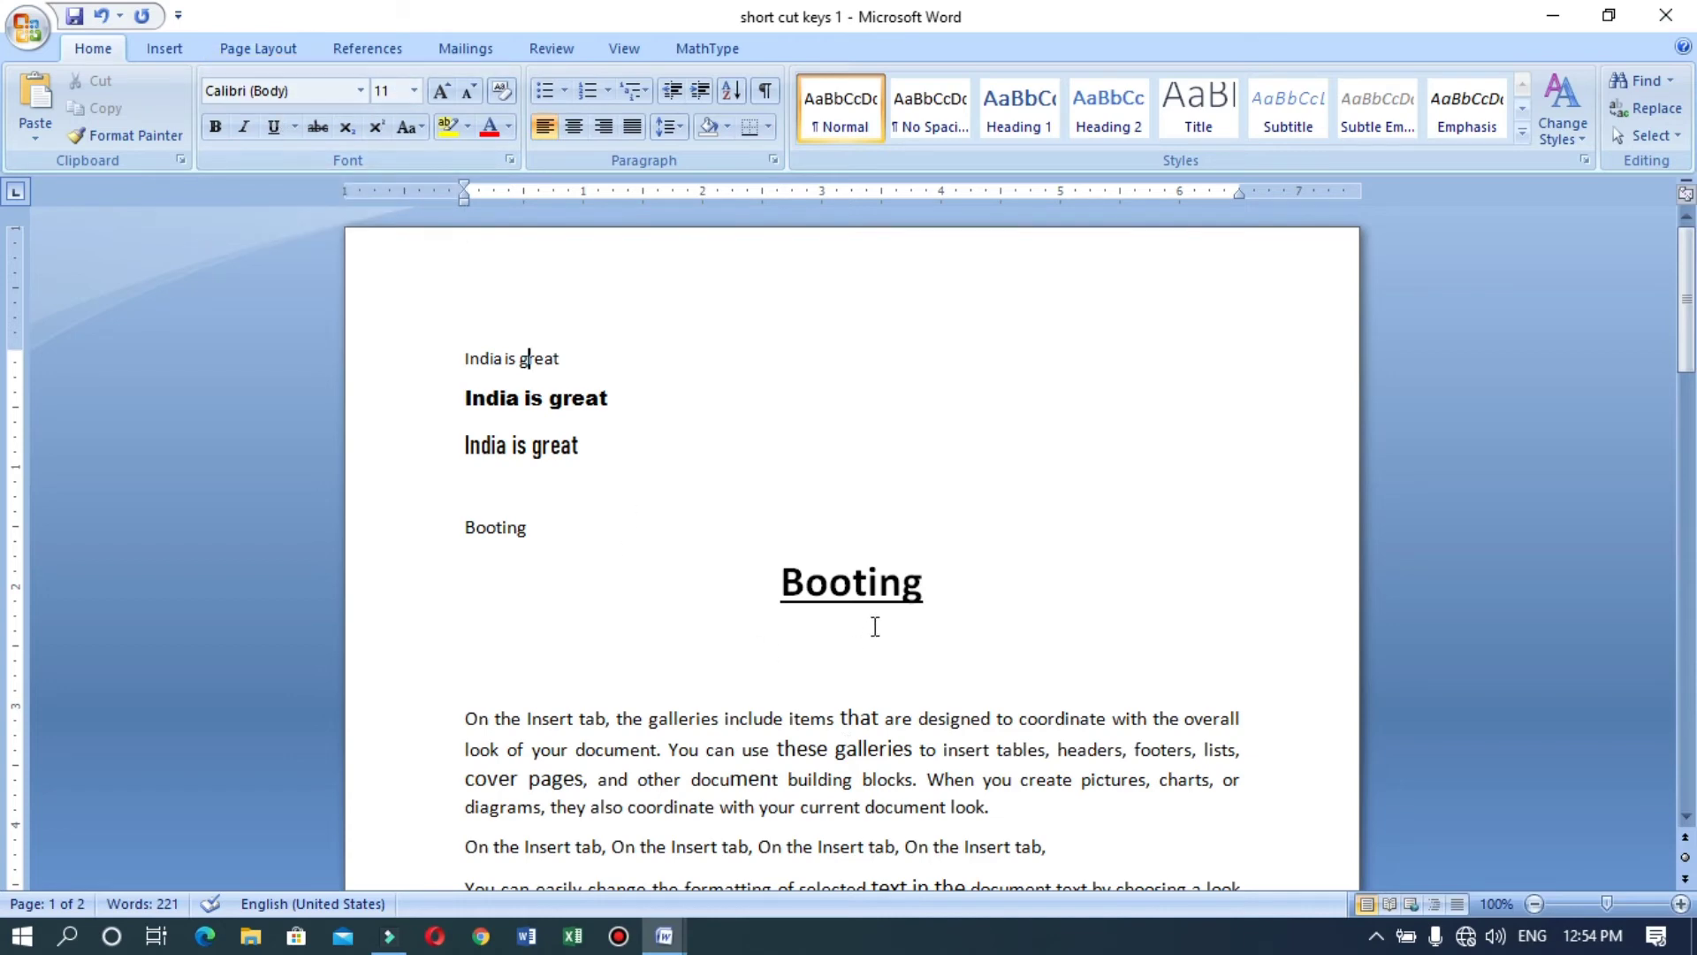
click(853, 581)
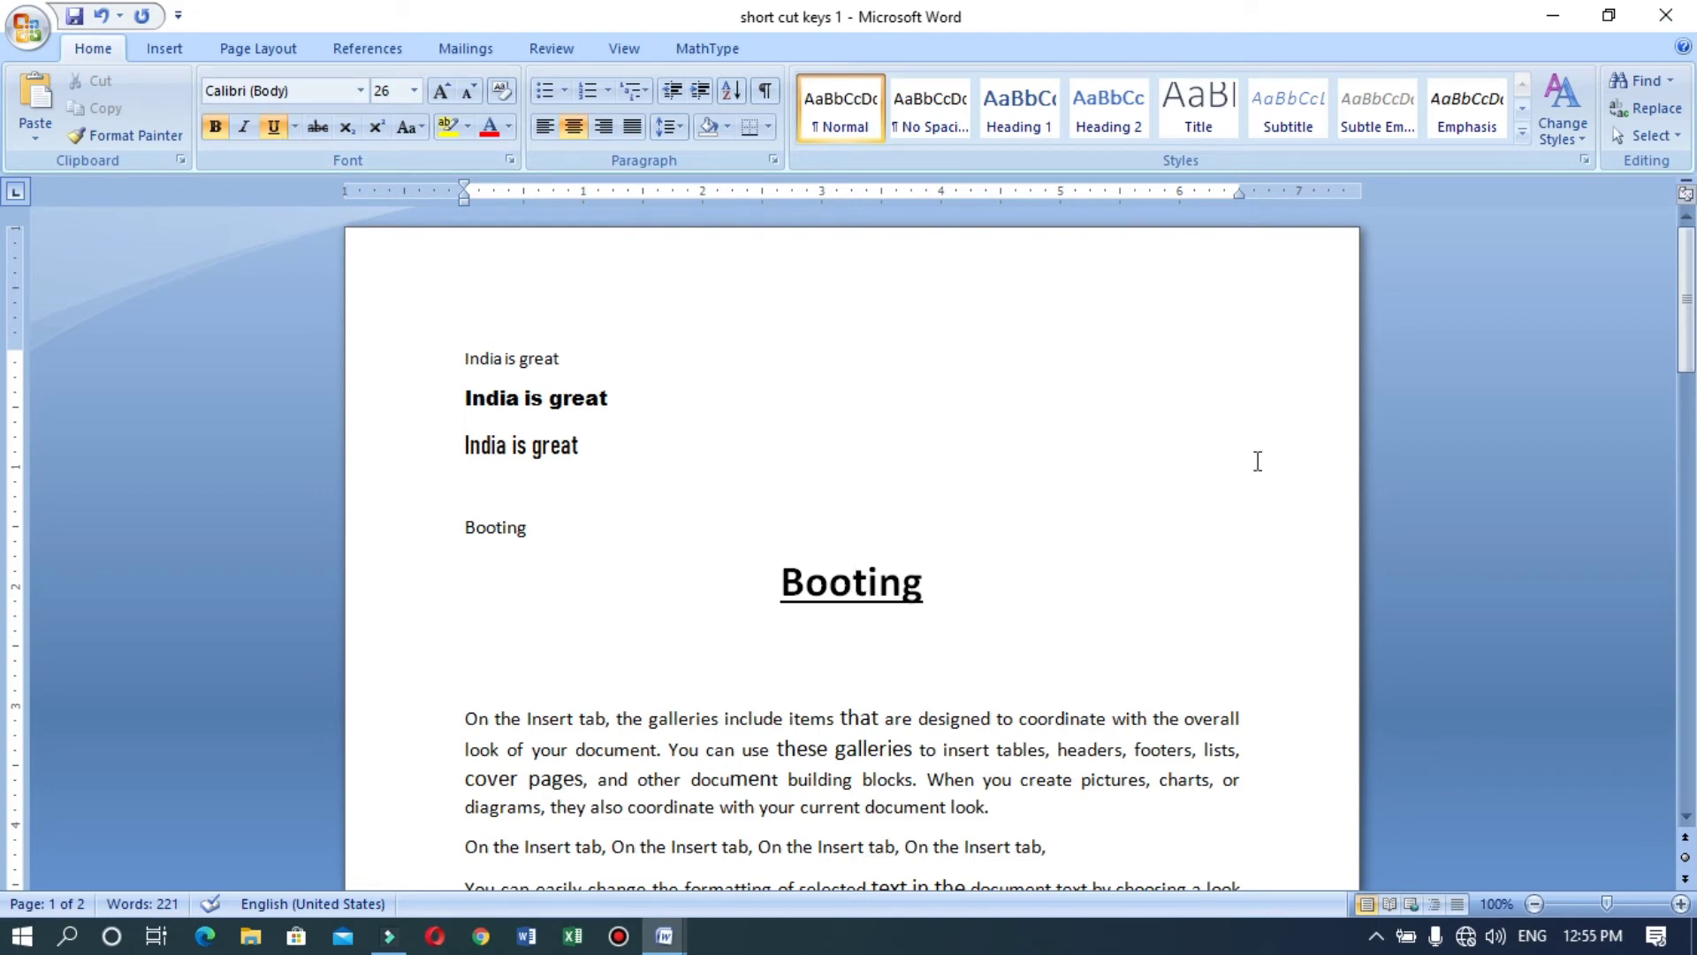
drag(1688, 292, 1690, 305)
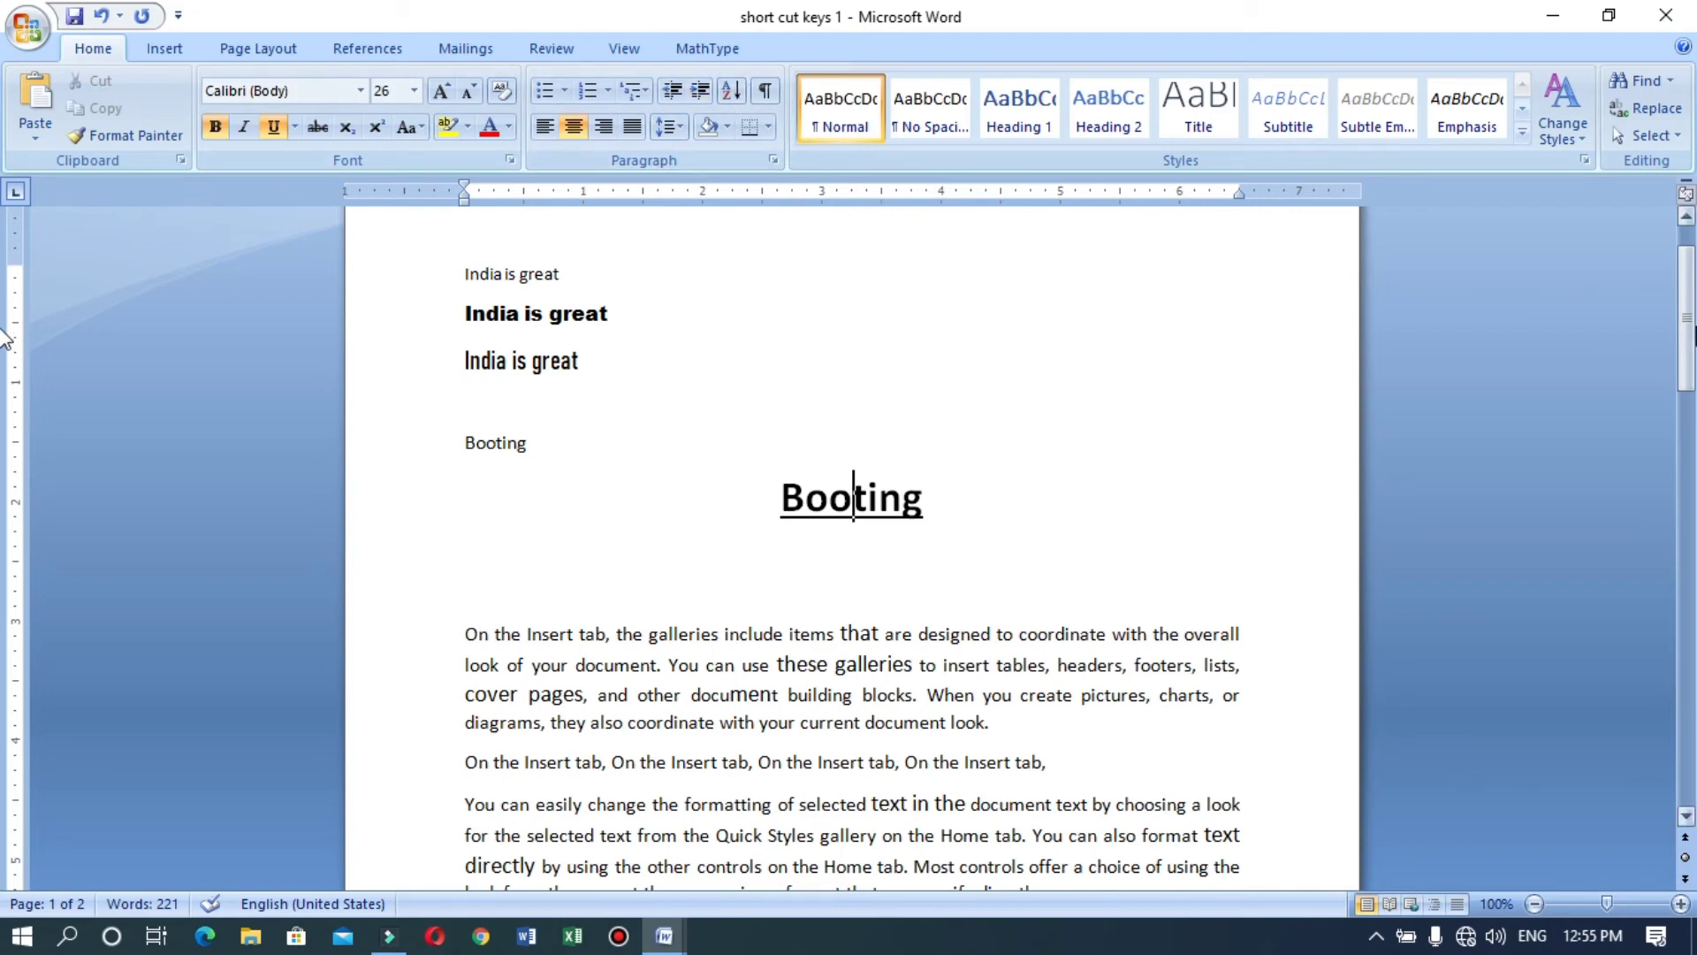
drag(1688, 309, 1688, 289)
Step: Switch to the BASIC SHORT CUT KEYS4 document and select the list entries CTRL + B, CTRL + U and CTRL + I
mouse_move(665, 933)
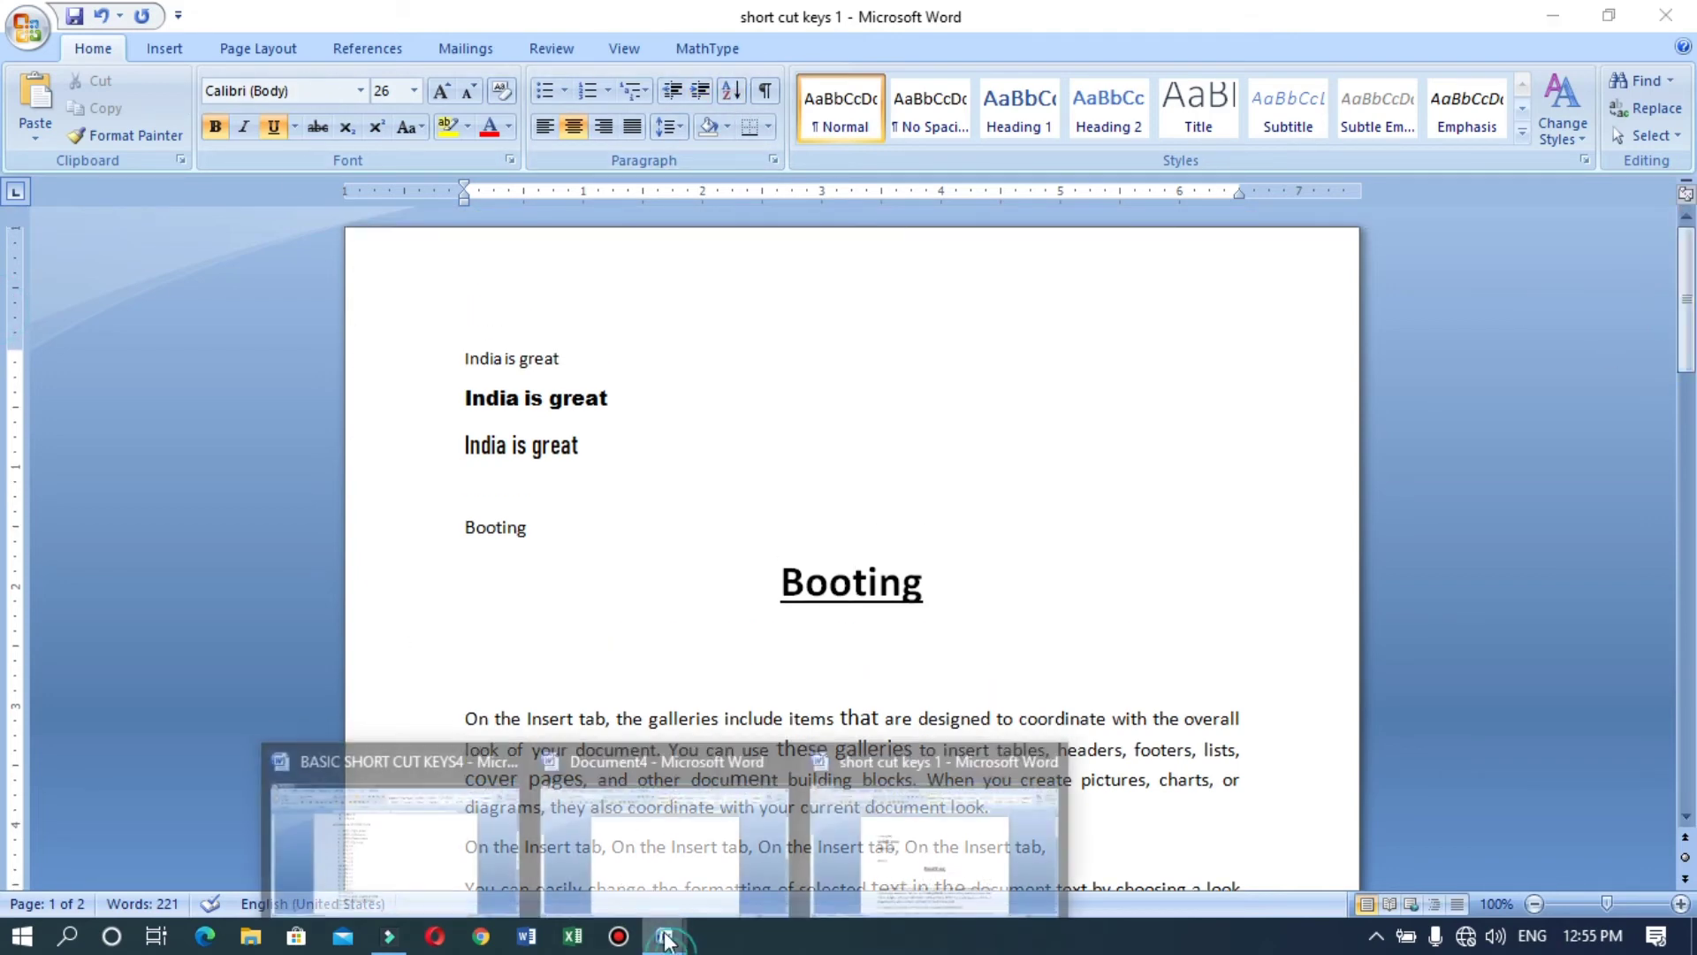
click(437, 783)
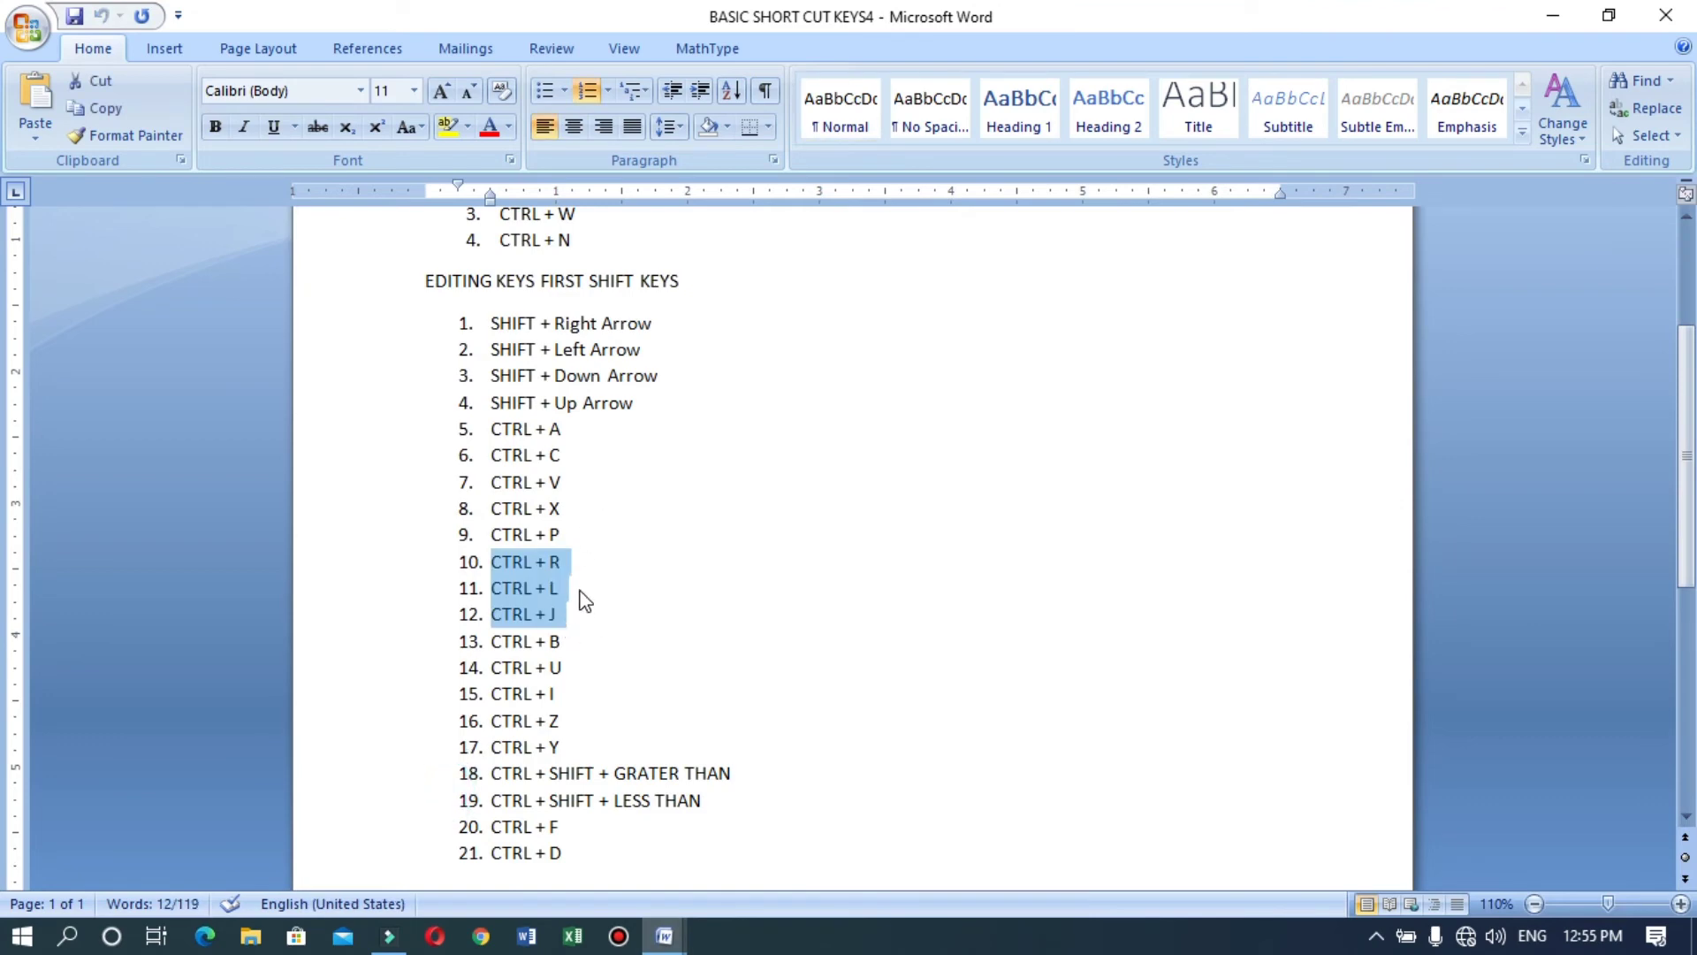
click(576, 643)
drag(576, 642, 491, 643)
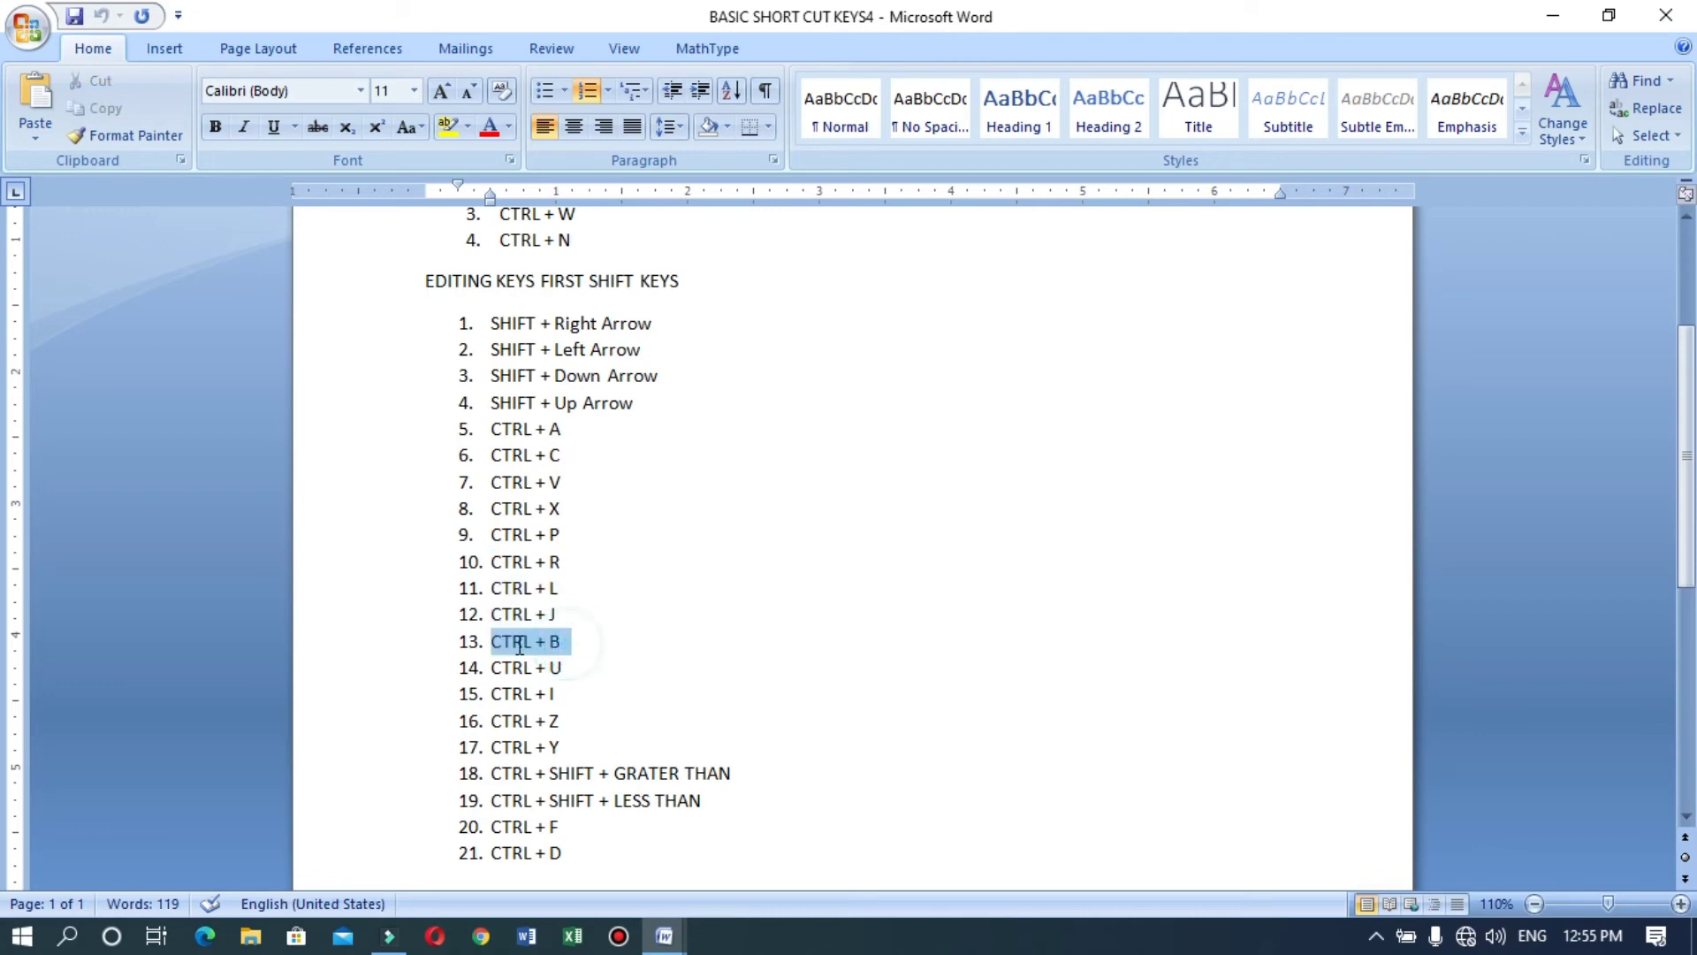
click(548, 670)
drag(560, 695, 492, 649)
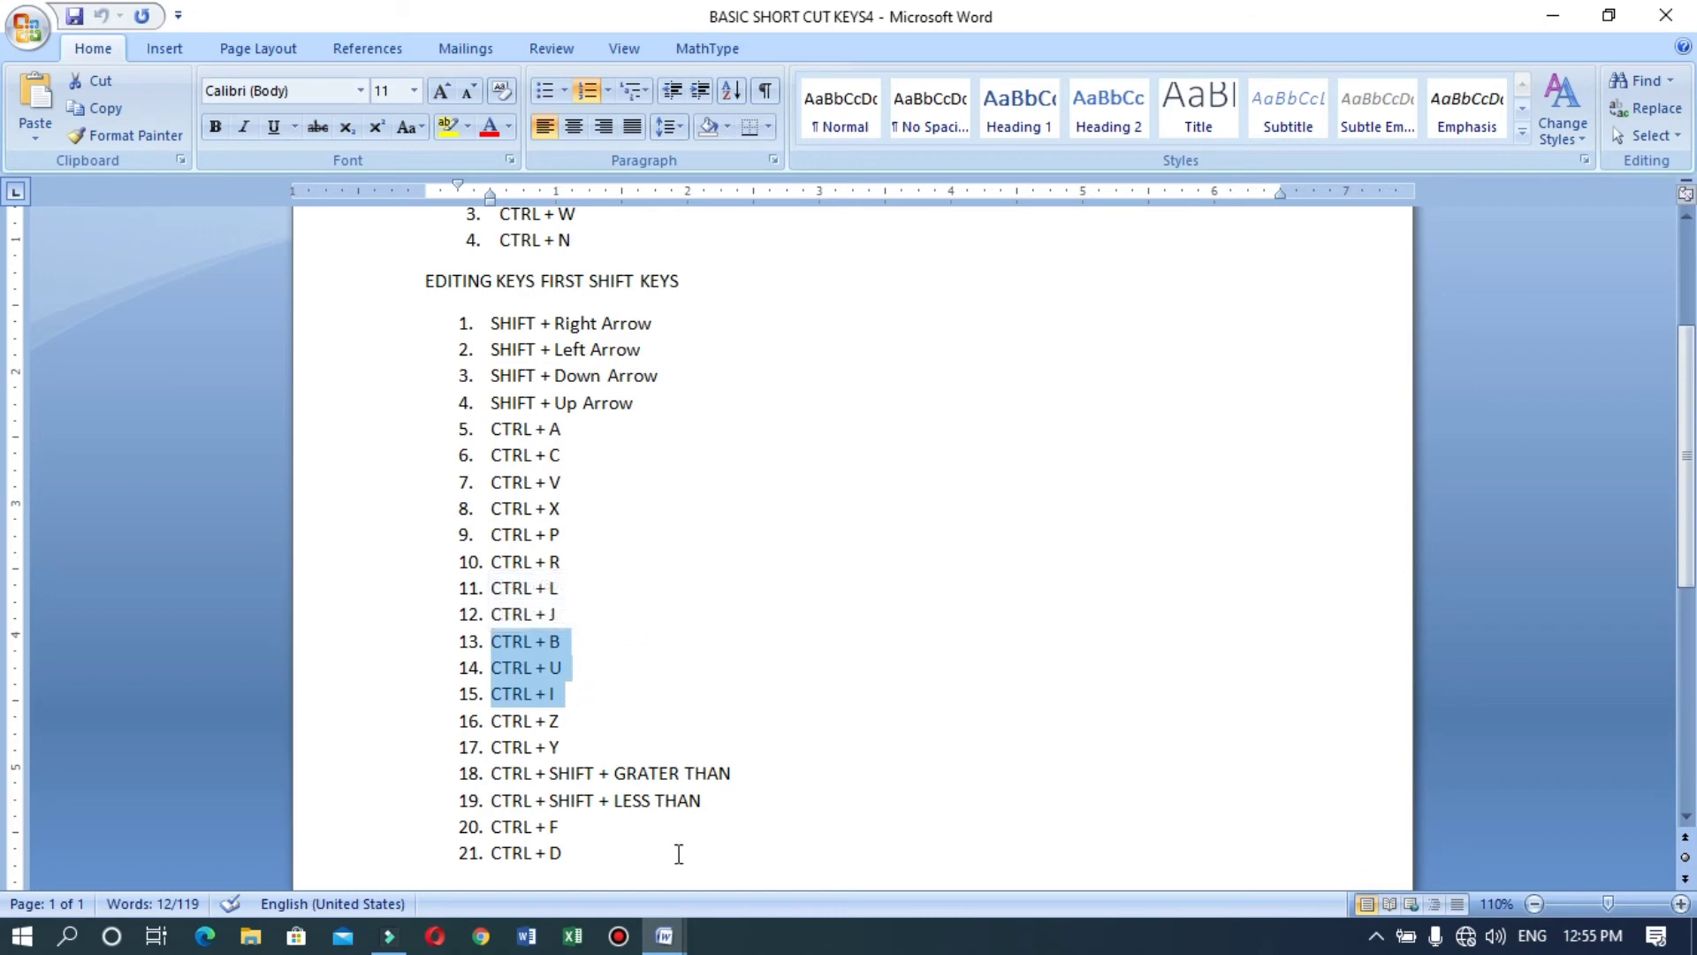
Step: In the short cut keys 1 document, make the word "document" in the first paragraph bold, and remove the bold again
mouse_move(677, 947)
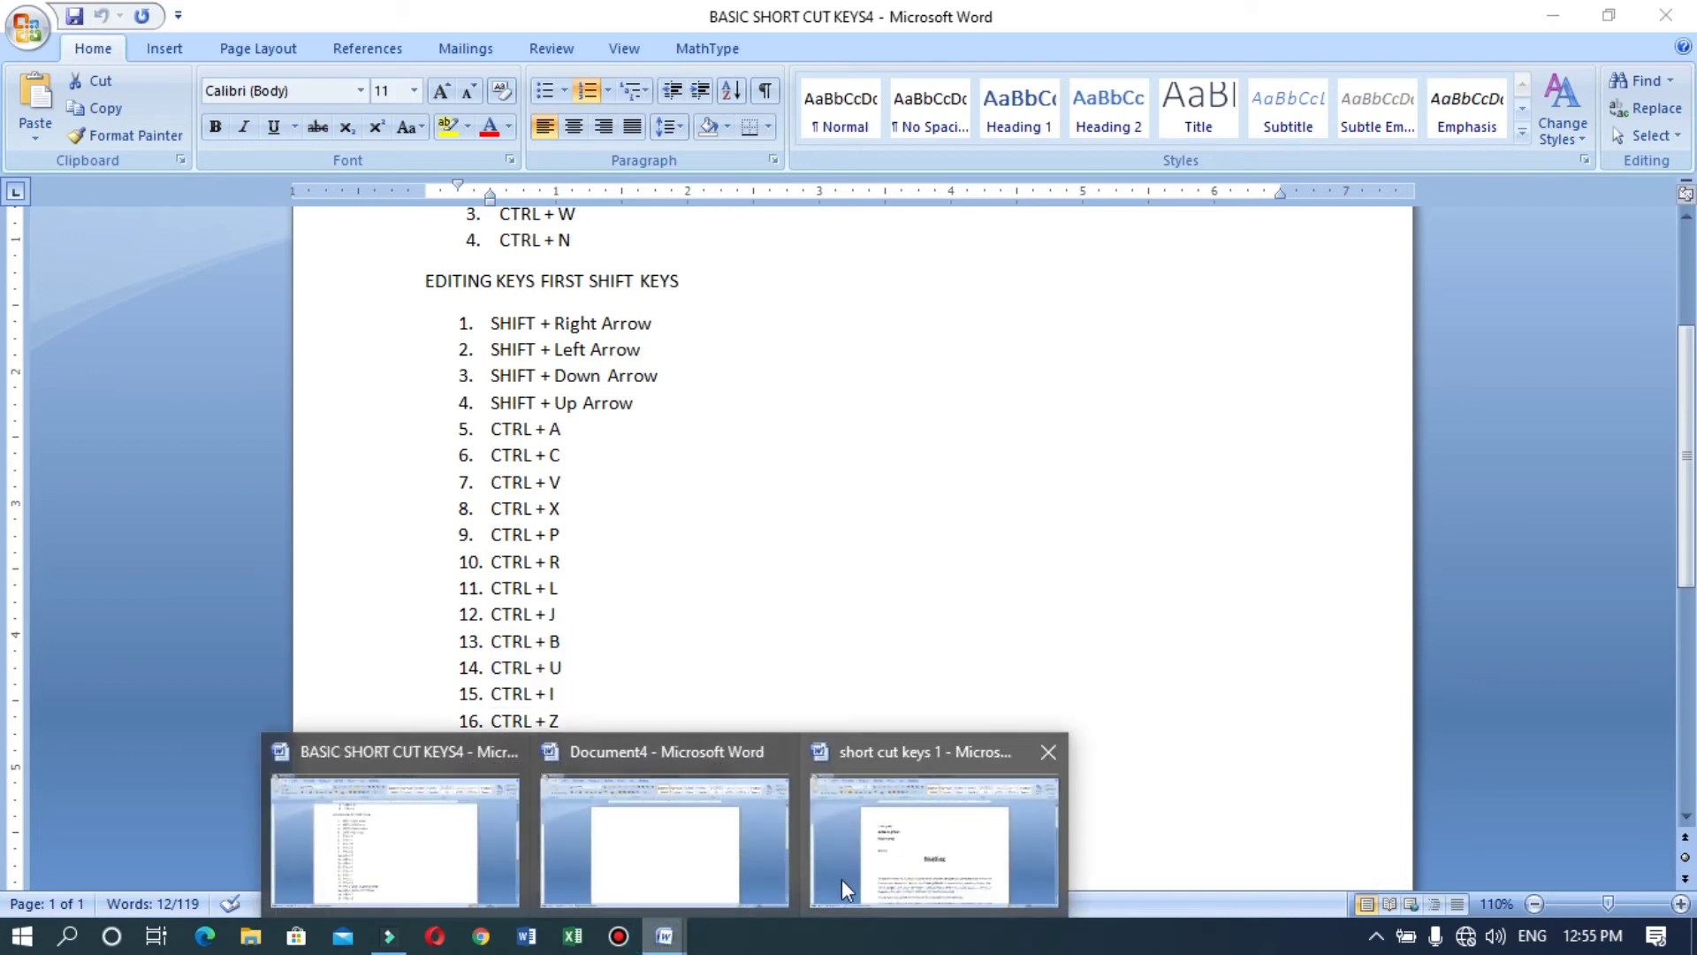
click(842, 879)
scroll(820, 676, down, 3)
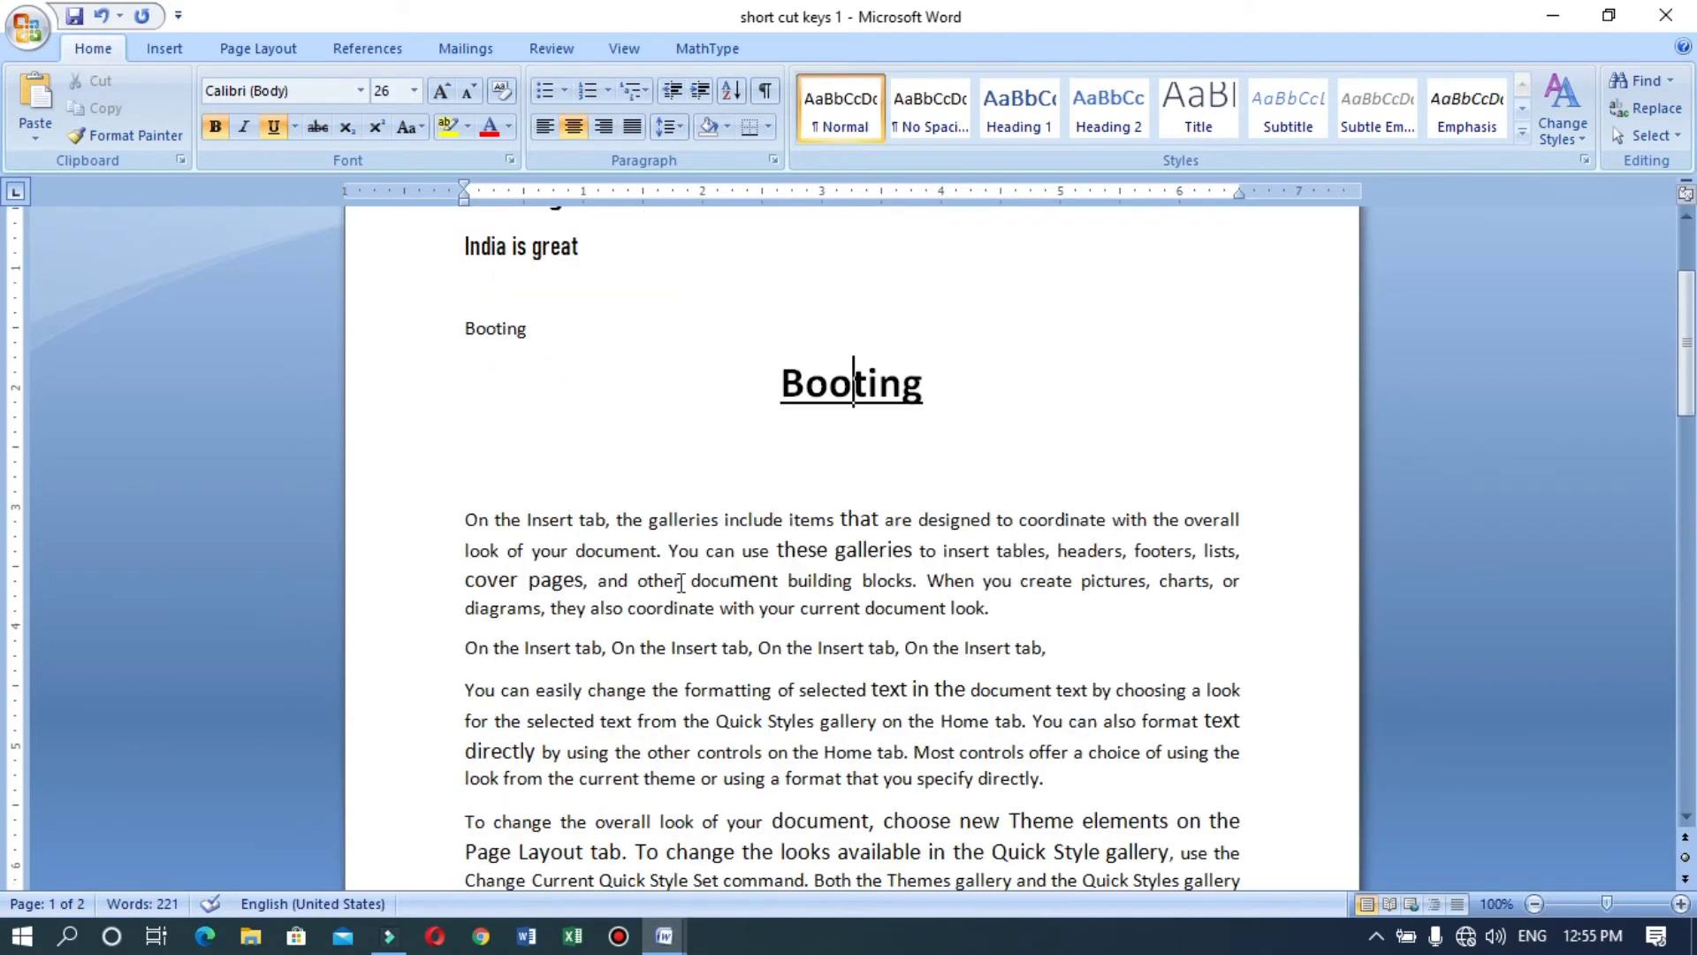
drag(787, 584, 690, 582)
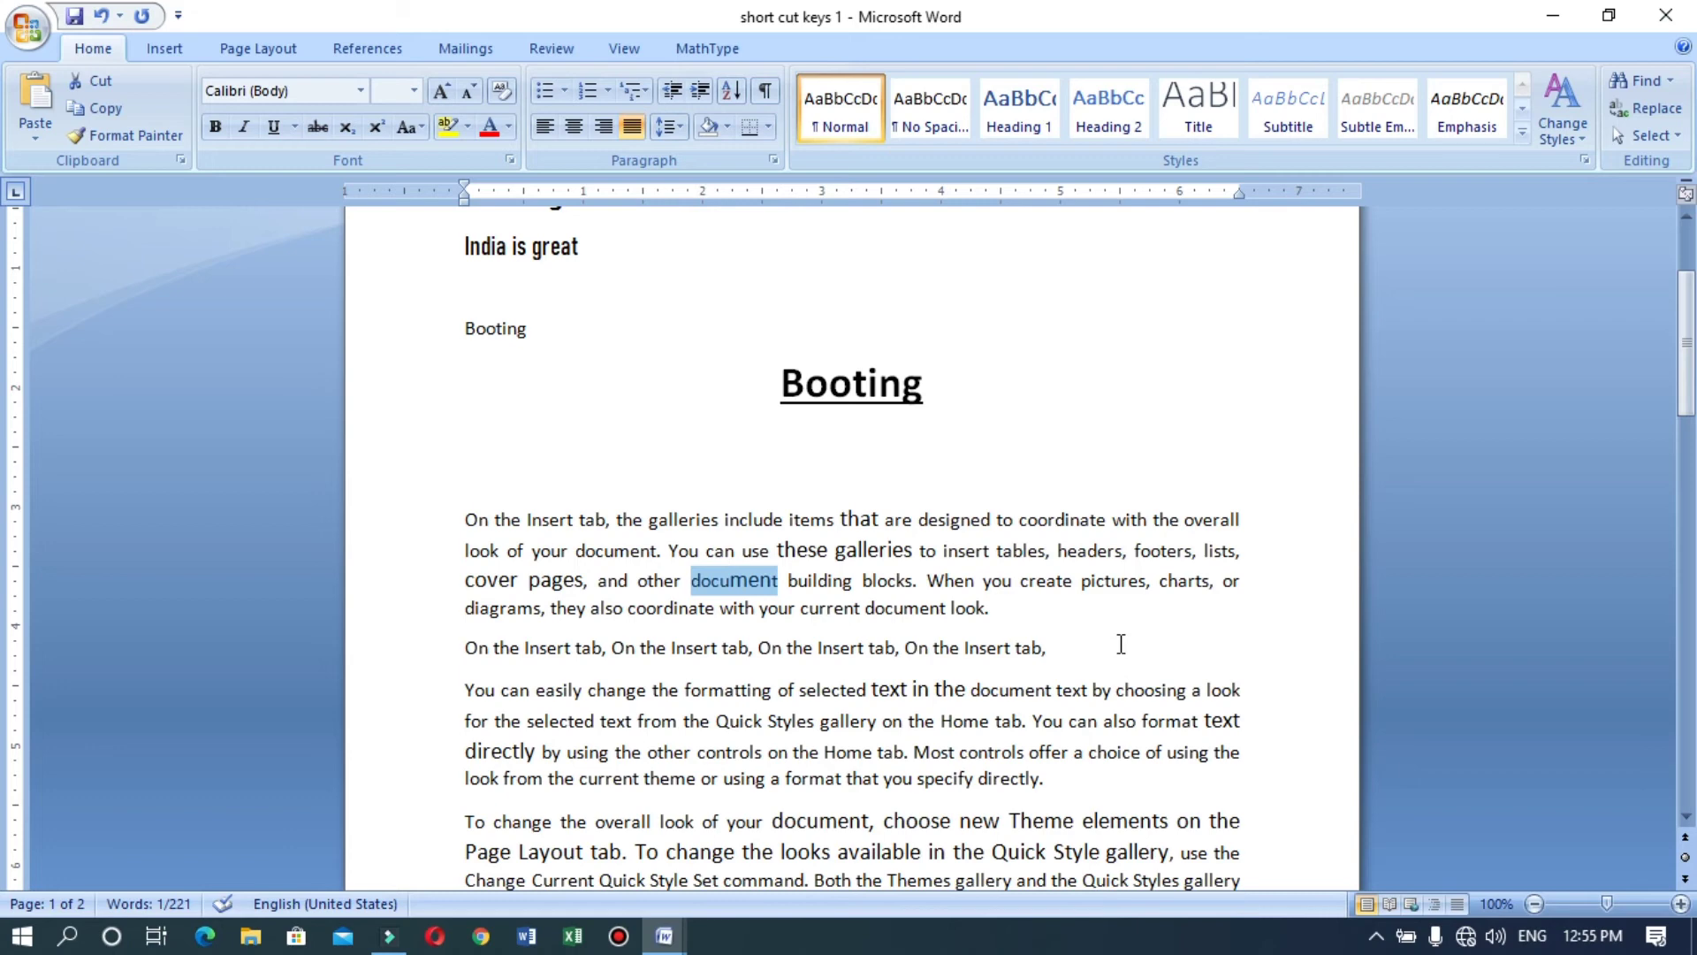
key(ctrl+b)
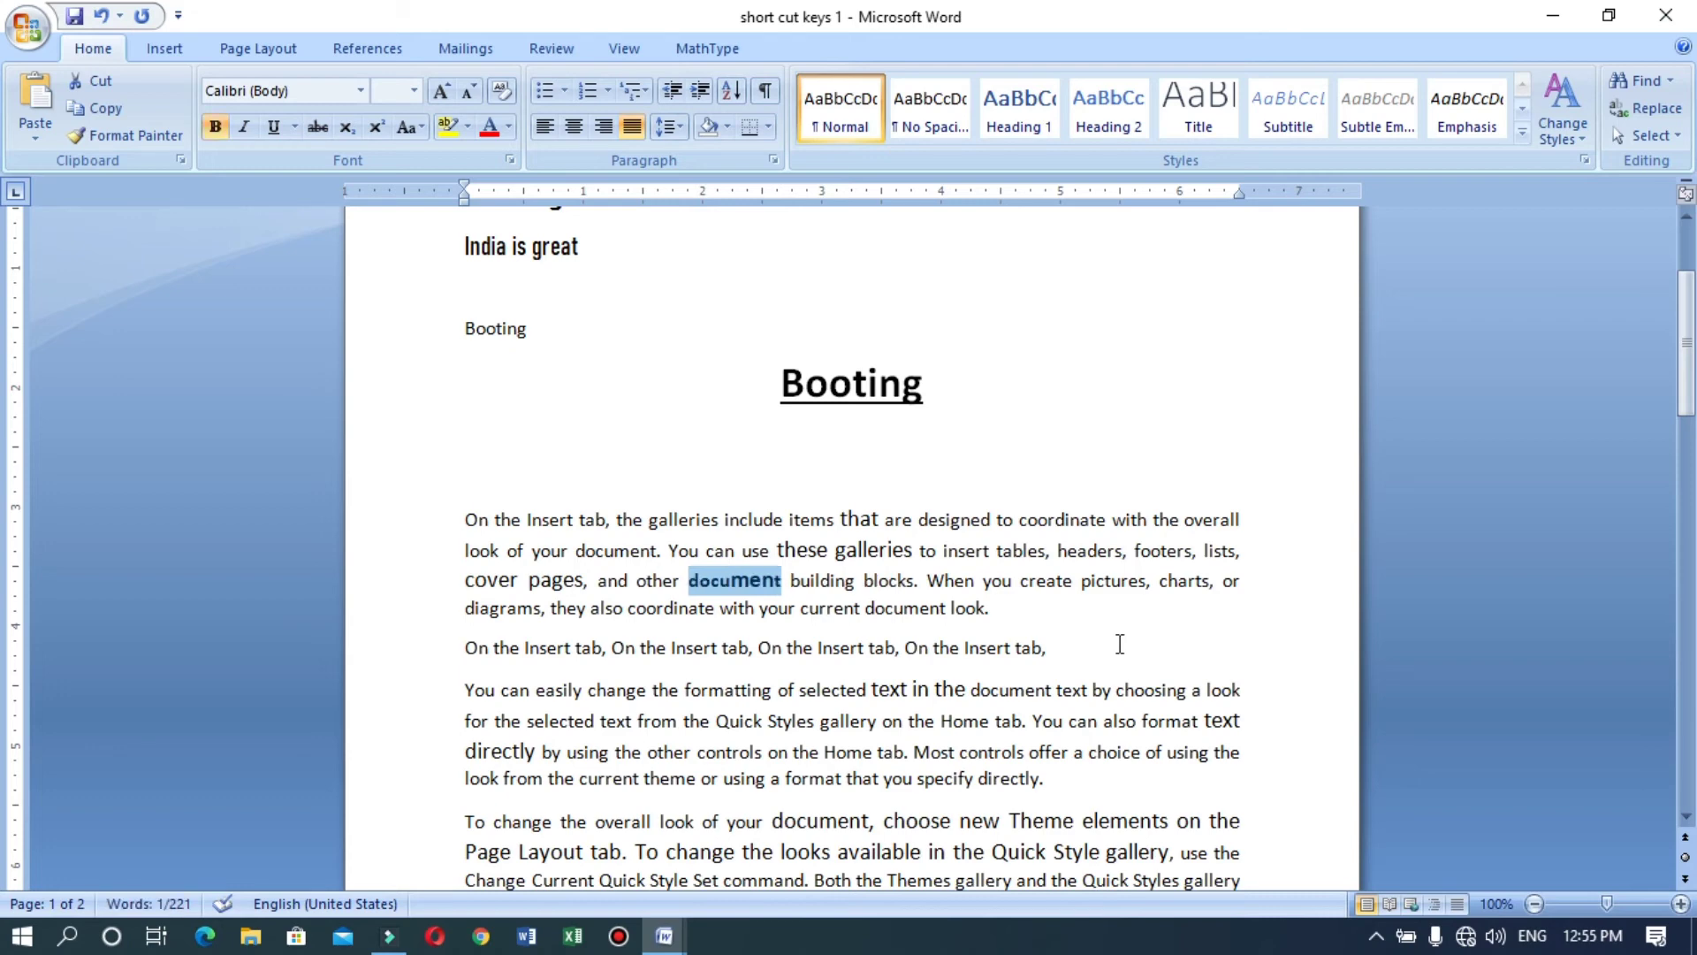
key(ctrl+b)
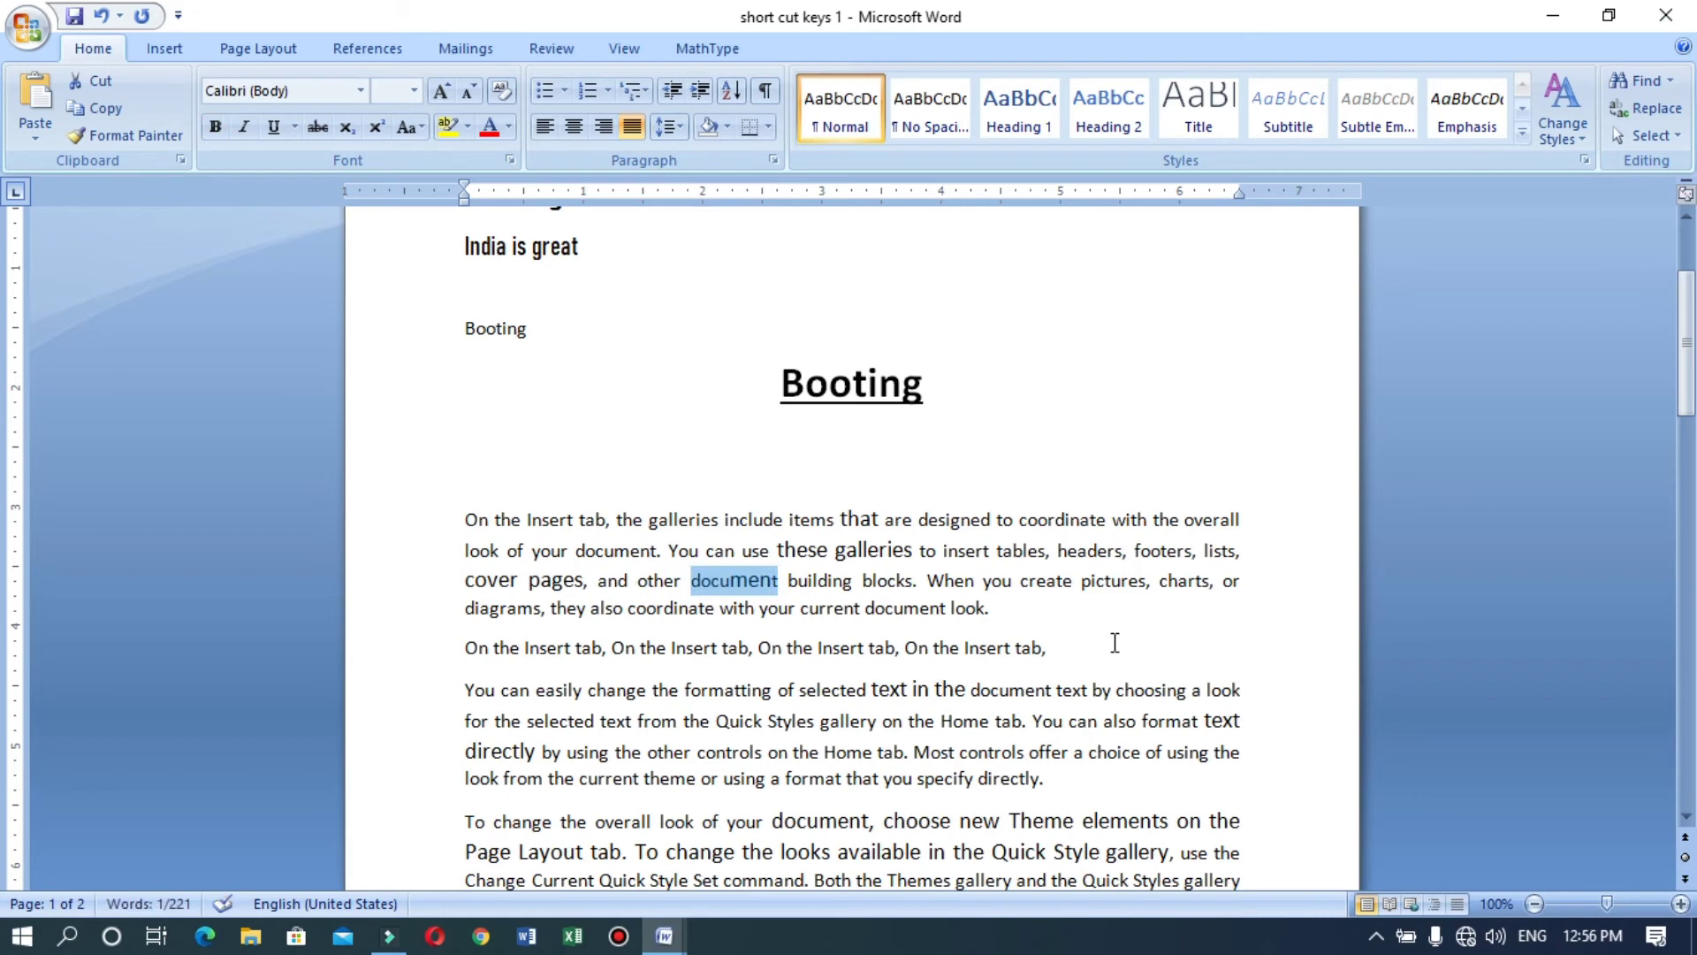
Step: Underline the selected word "document" and remove the underline, and do the same with italic
key(ctrl+u)
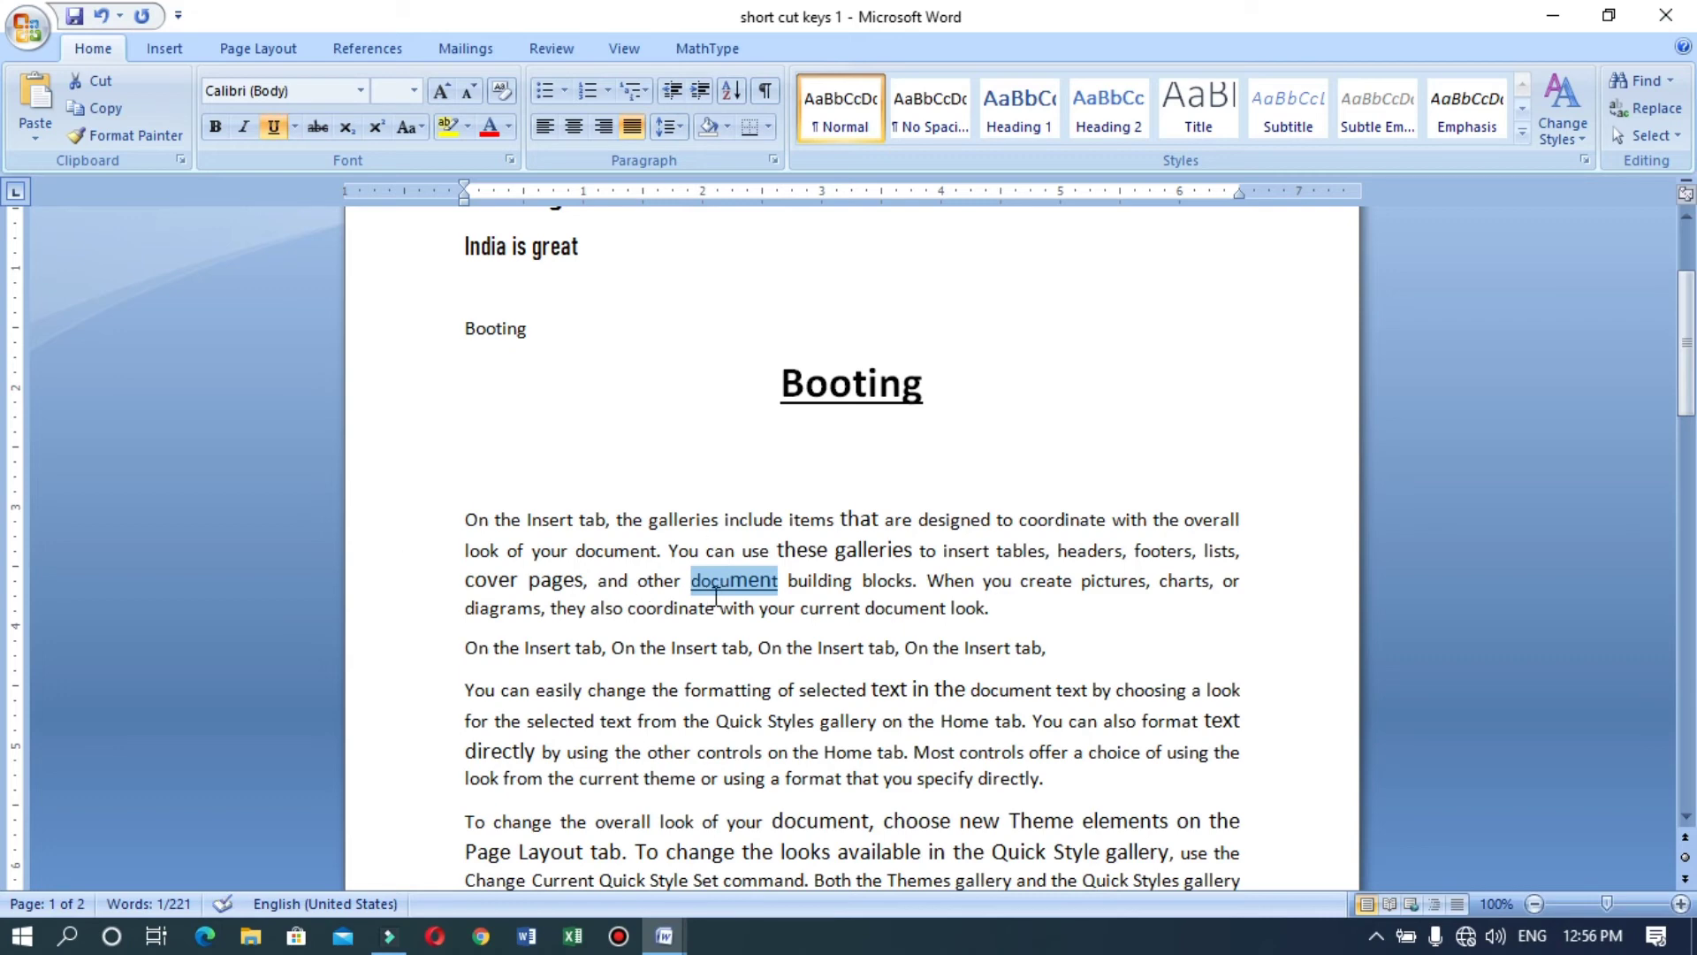
key(ctrl+u)
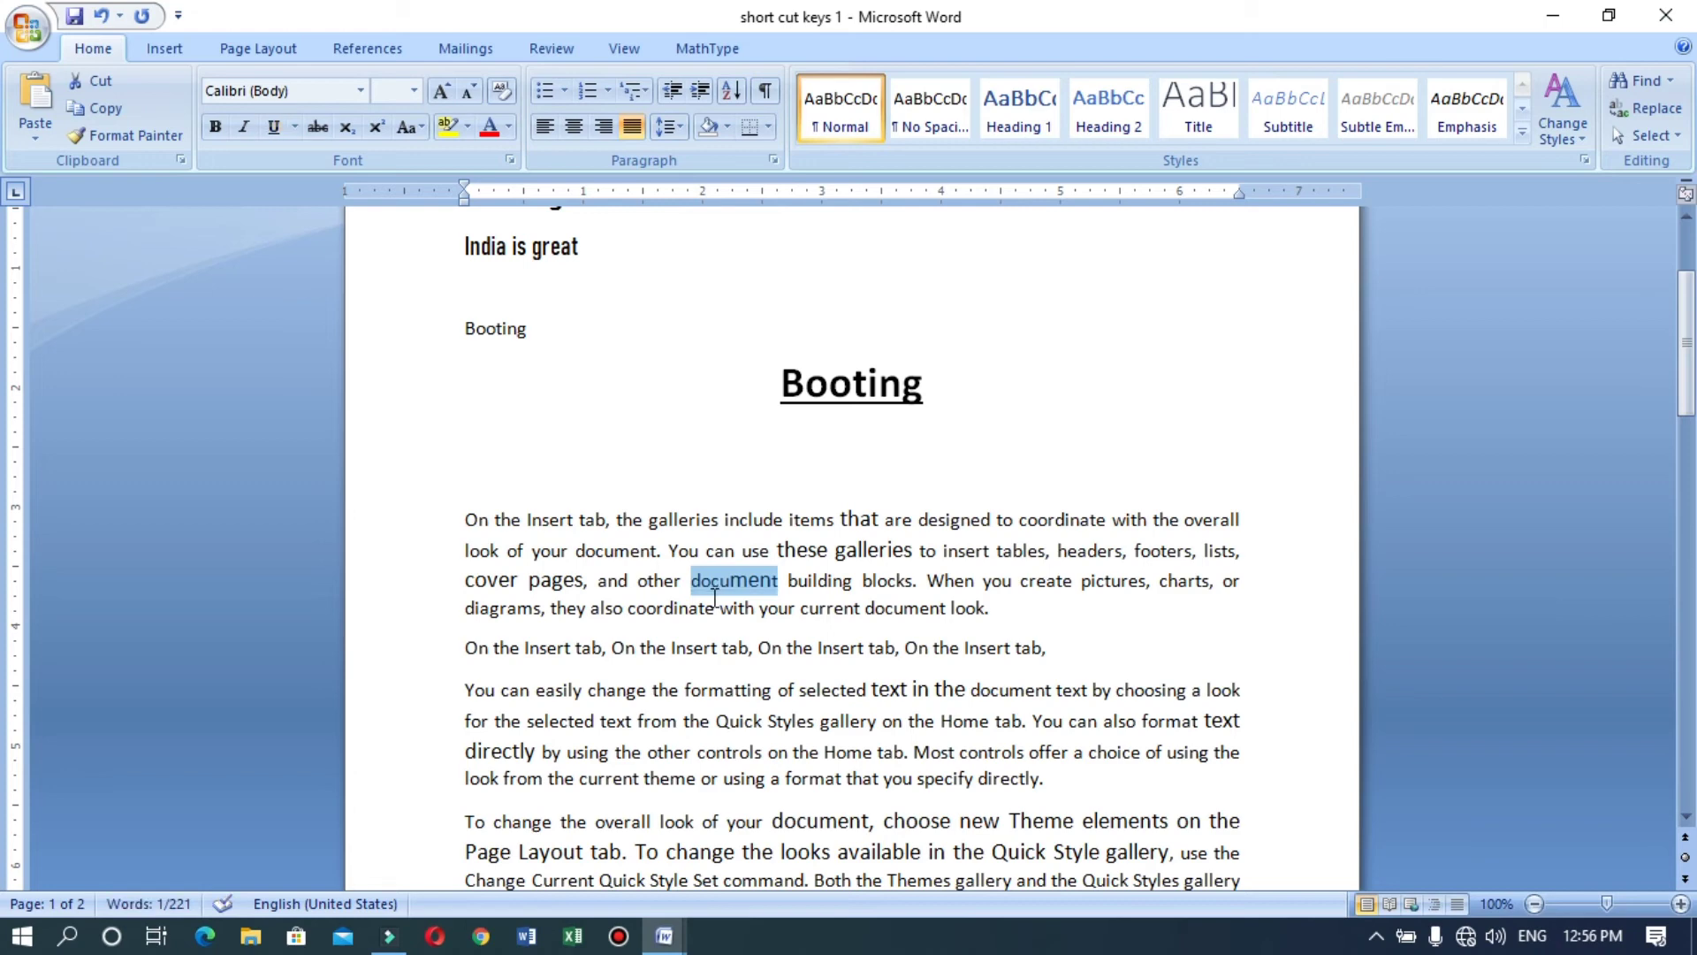
key(ctrl+i)
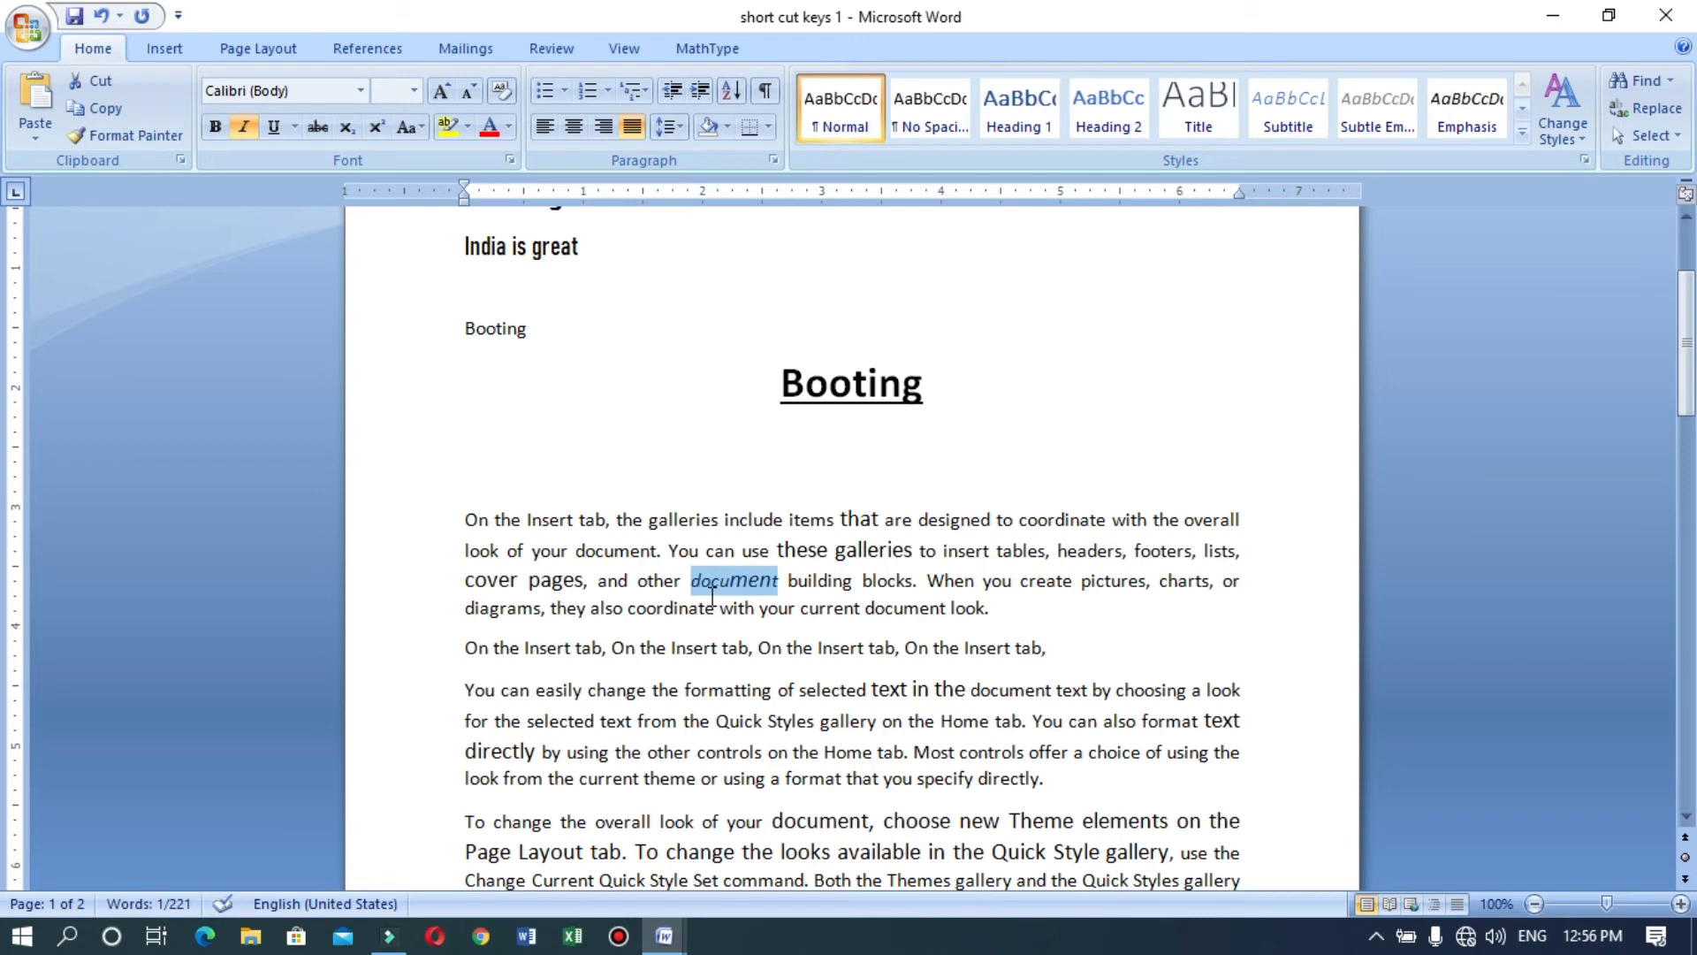
key(ctrl+i)
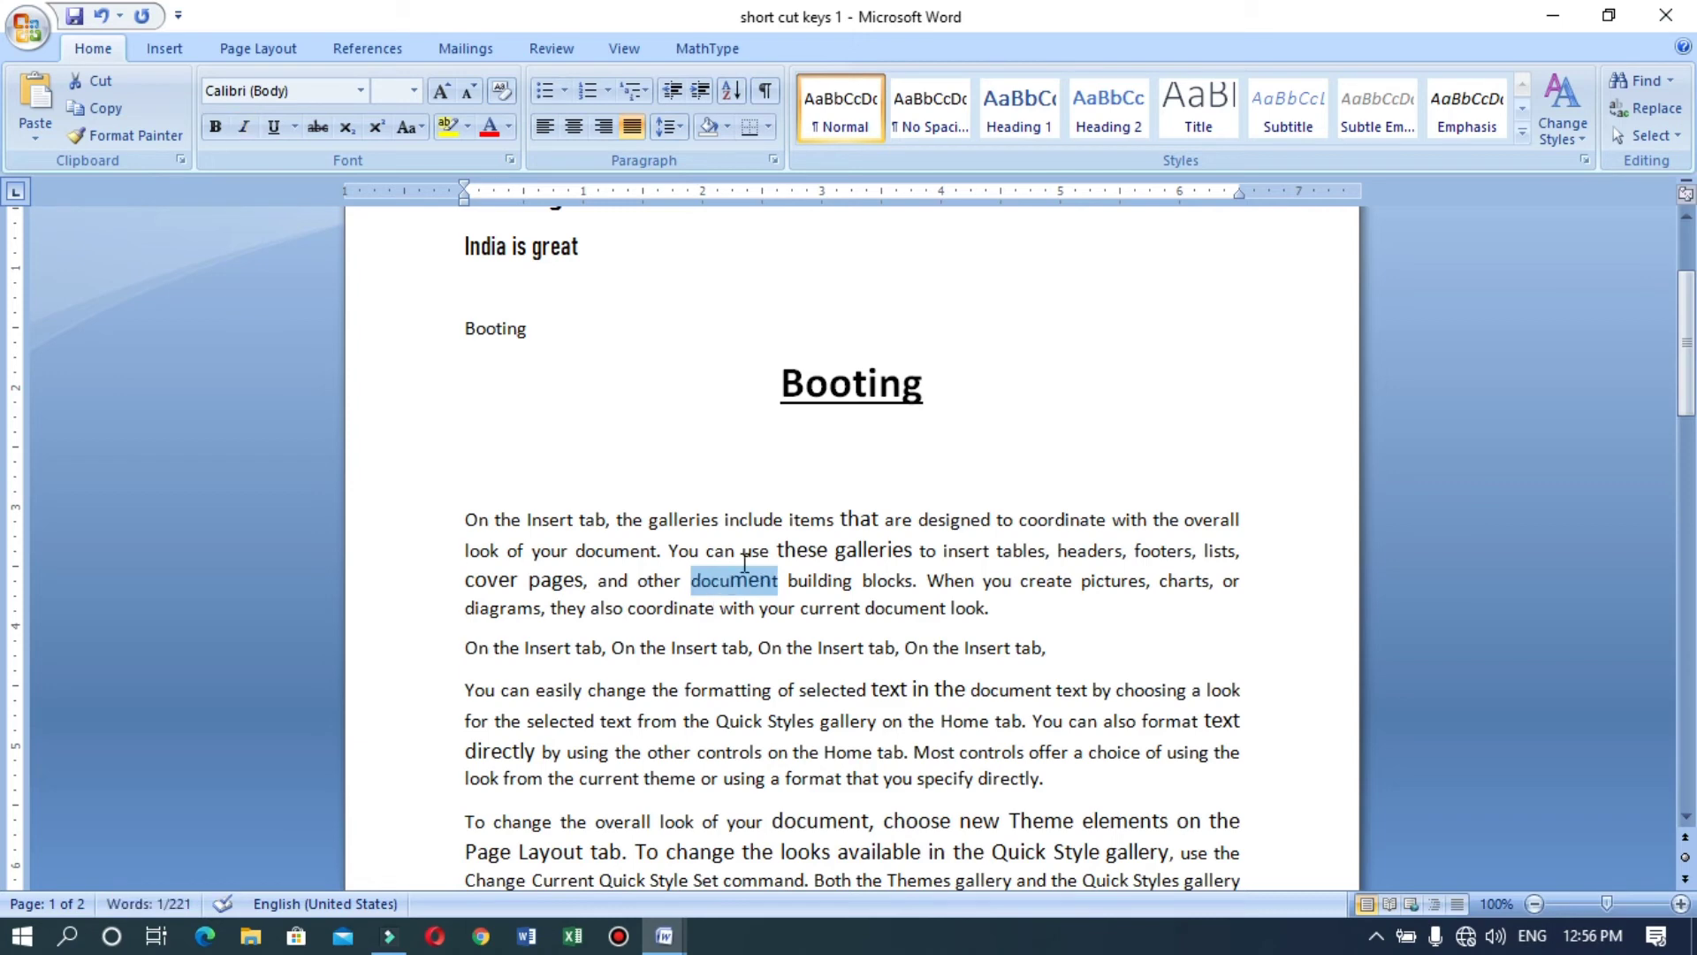
Step: Write "Computer is an electronic" in bold on the empty line above the first paragraph
click(758, 469)
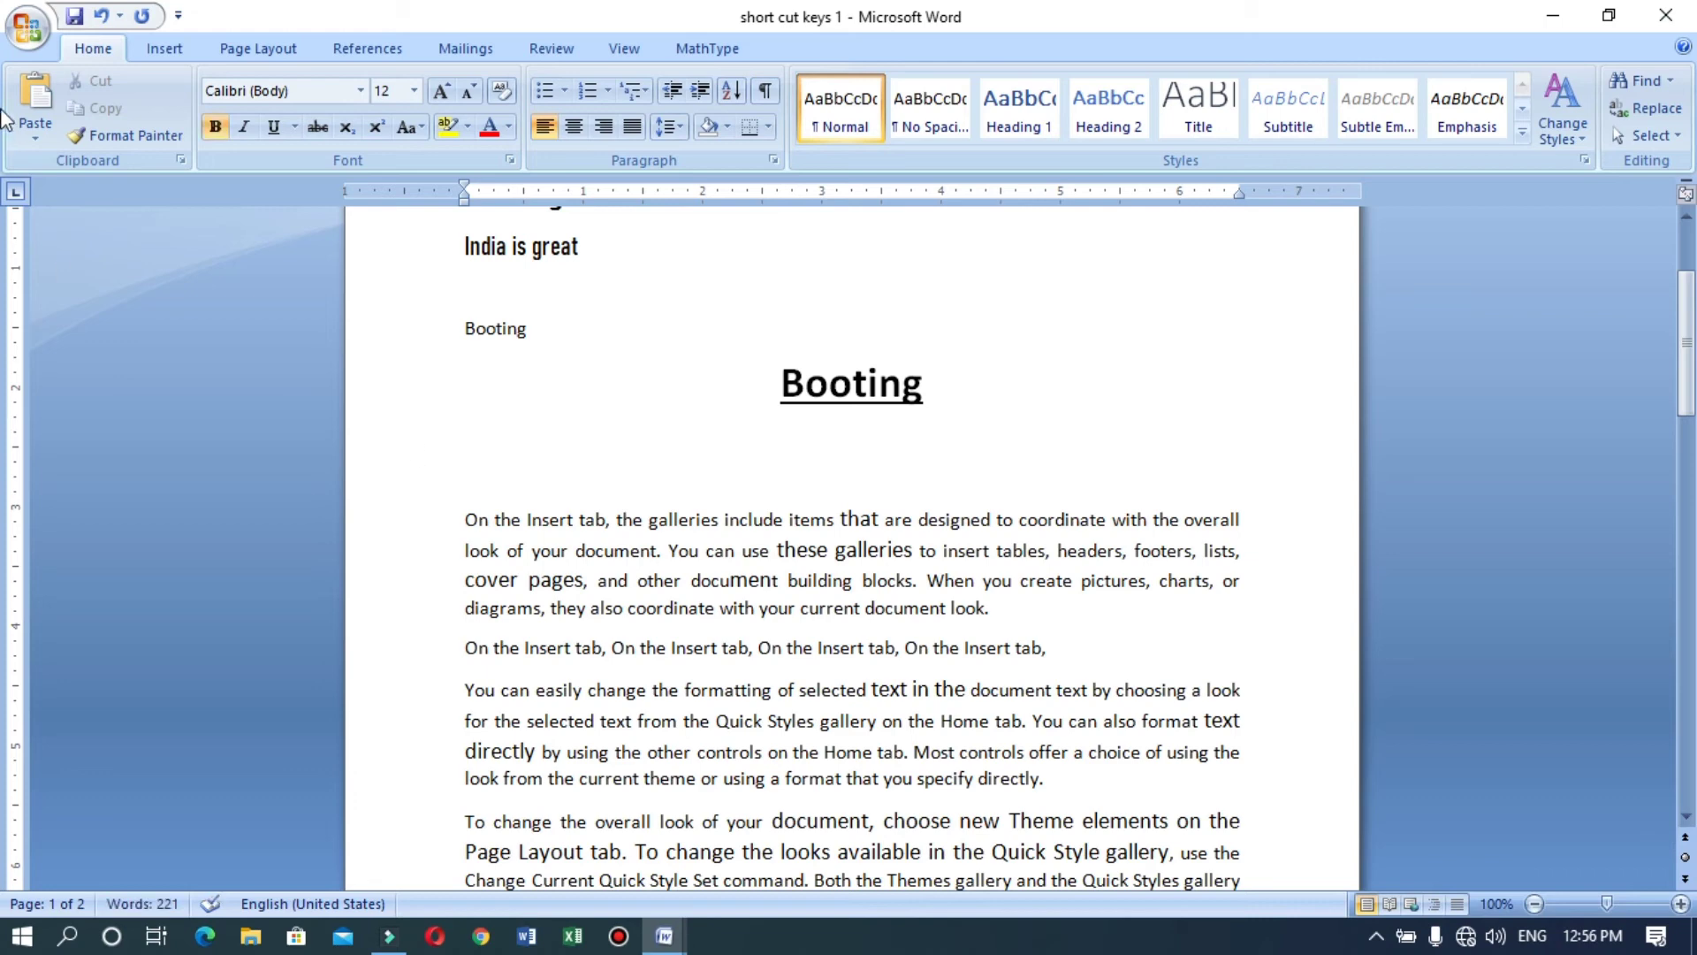
key(ctrl+b)
click(220, 130)
text(computer is an)
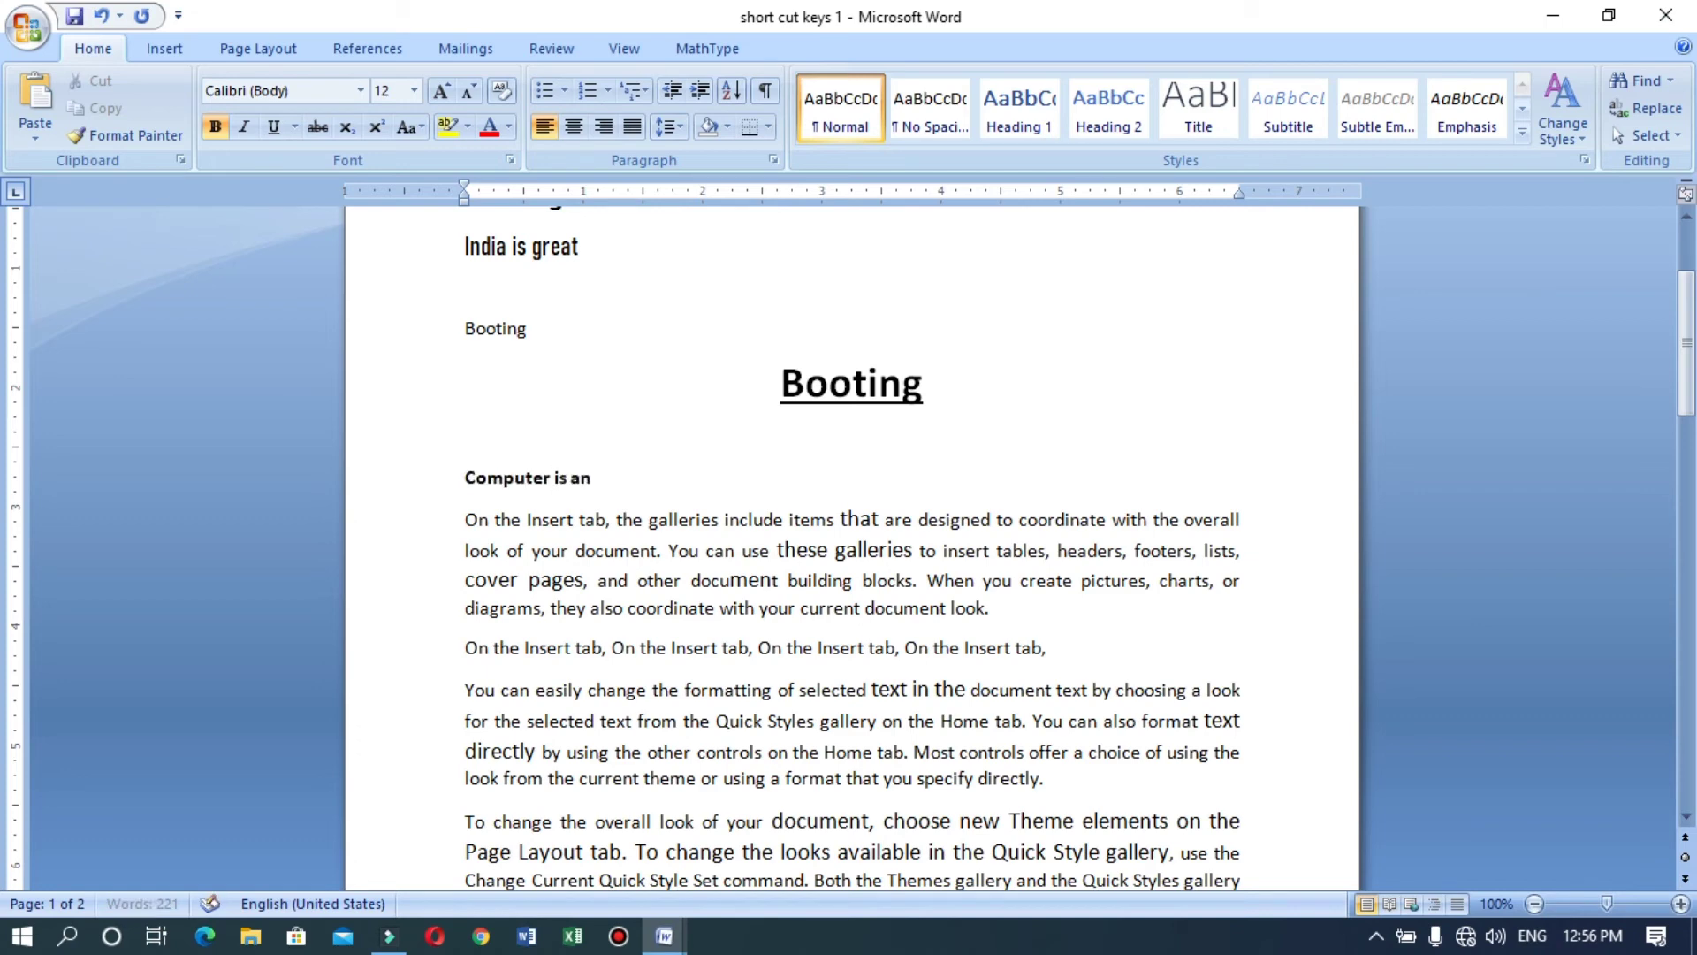
text( electronic)
Step: Continue the line with underlined "bootin means the loading" and write underlined "Memory is the part" on a new line below
key(ctrl+u)
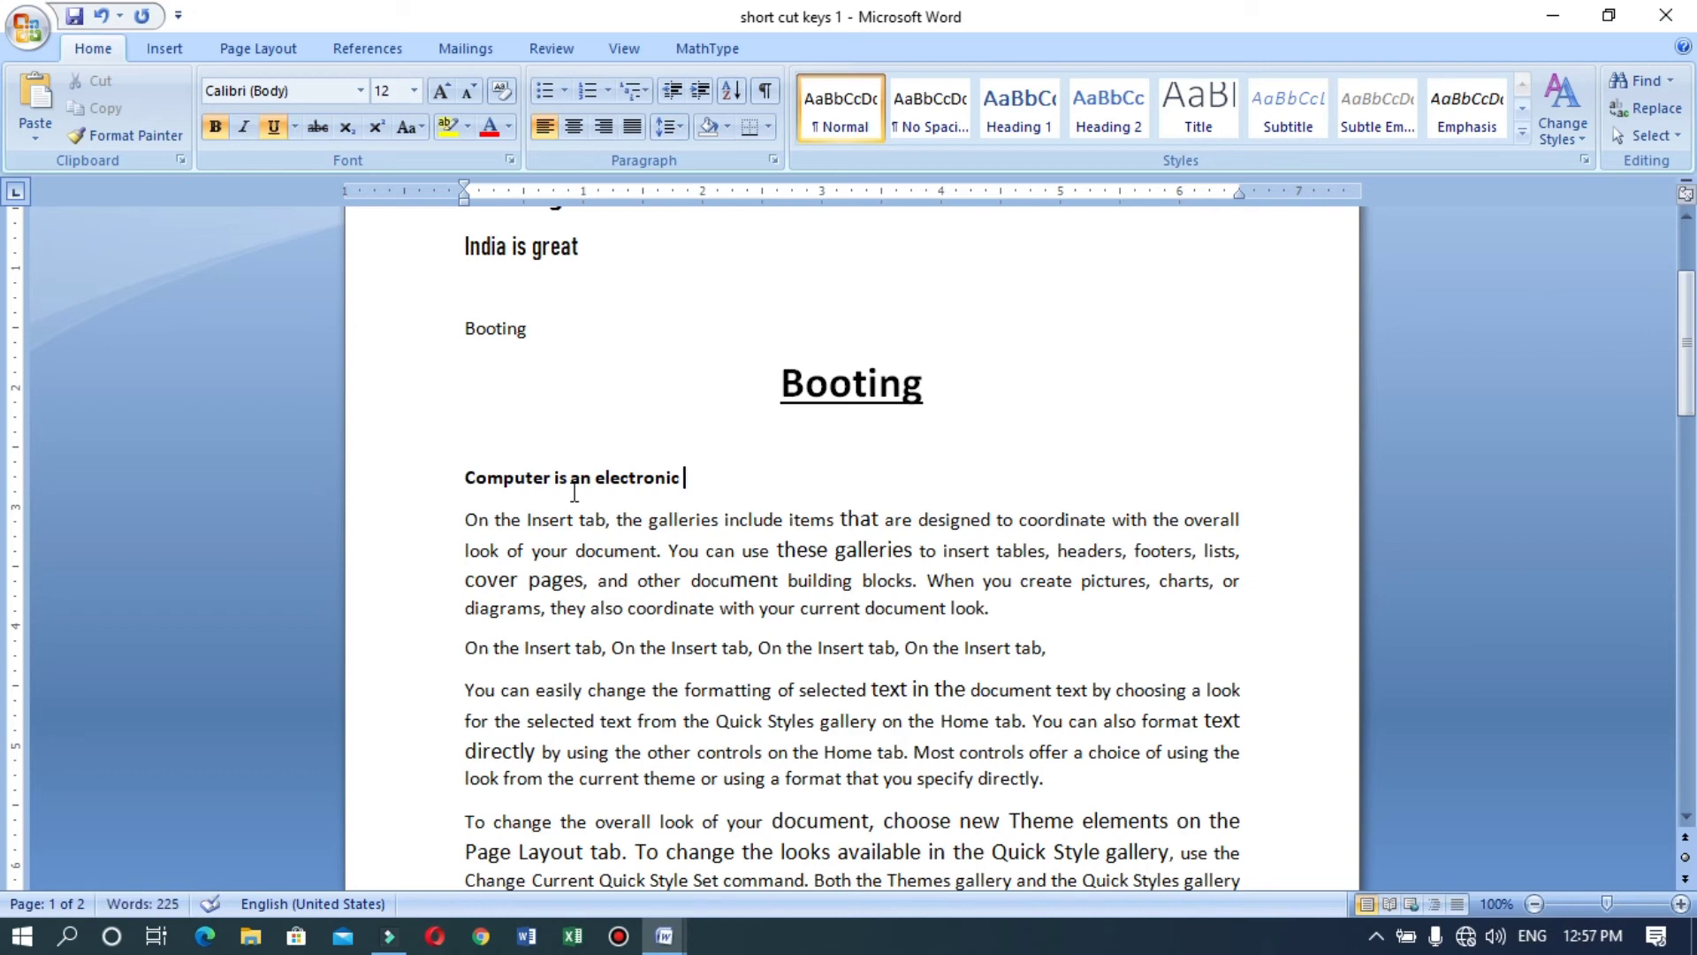
text(bootin means th)
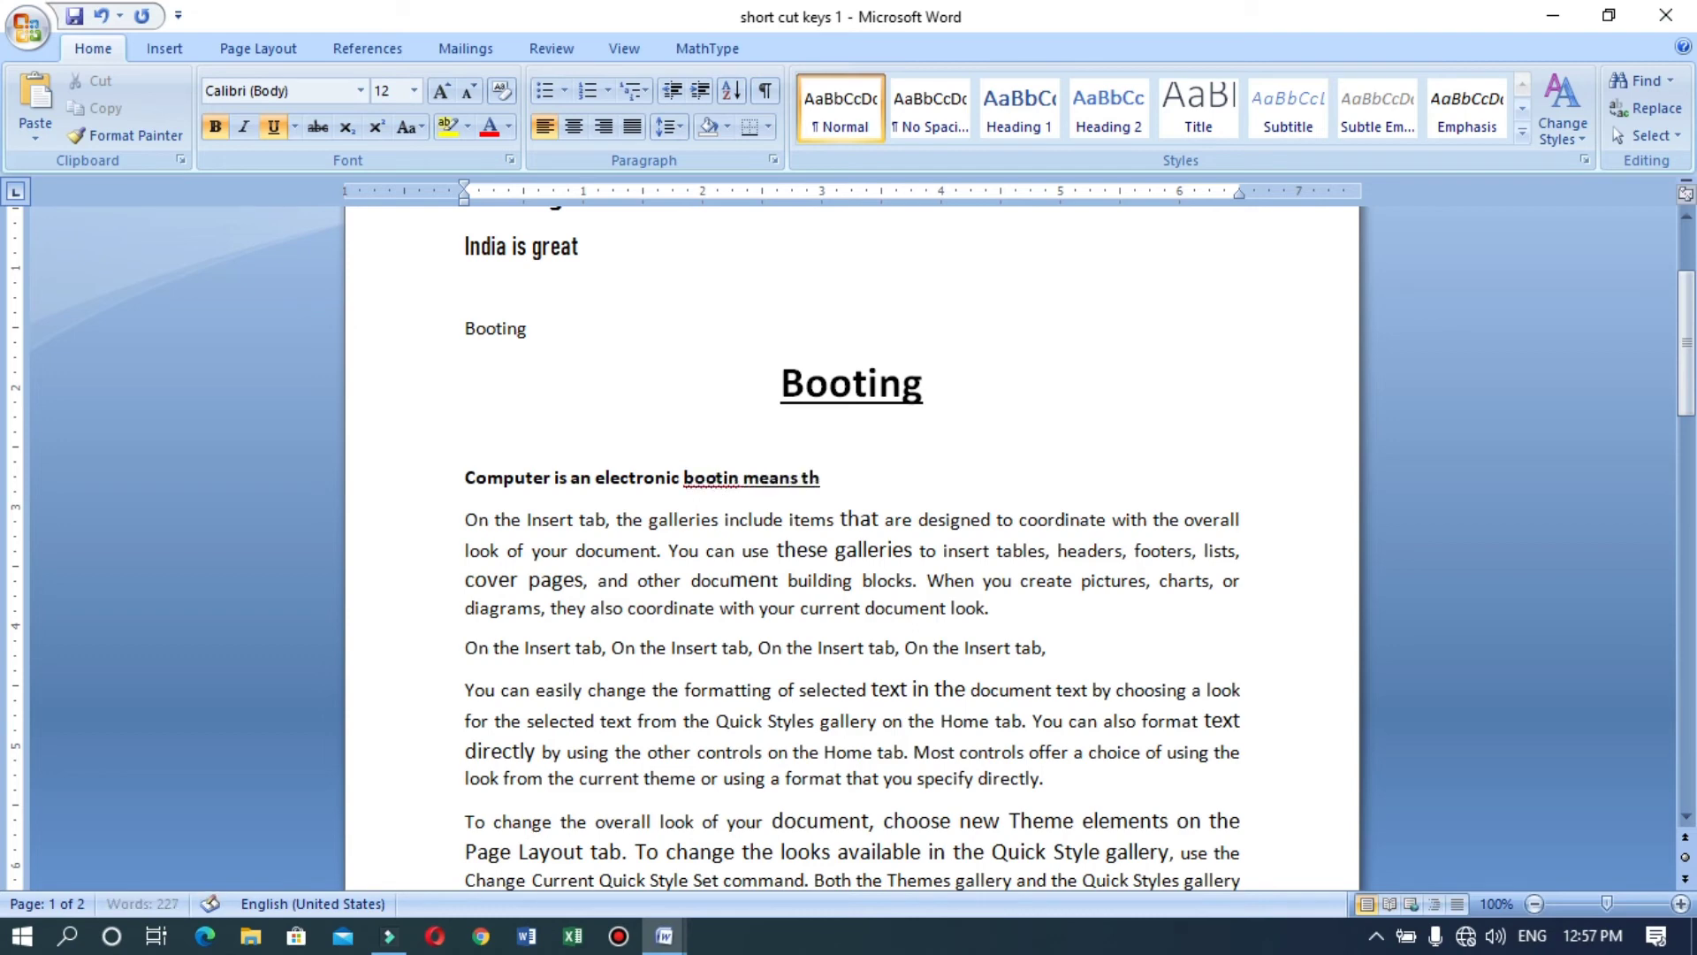
text(e loading)
key(Return)
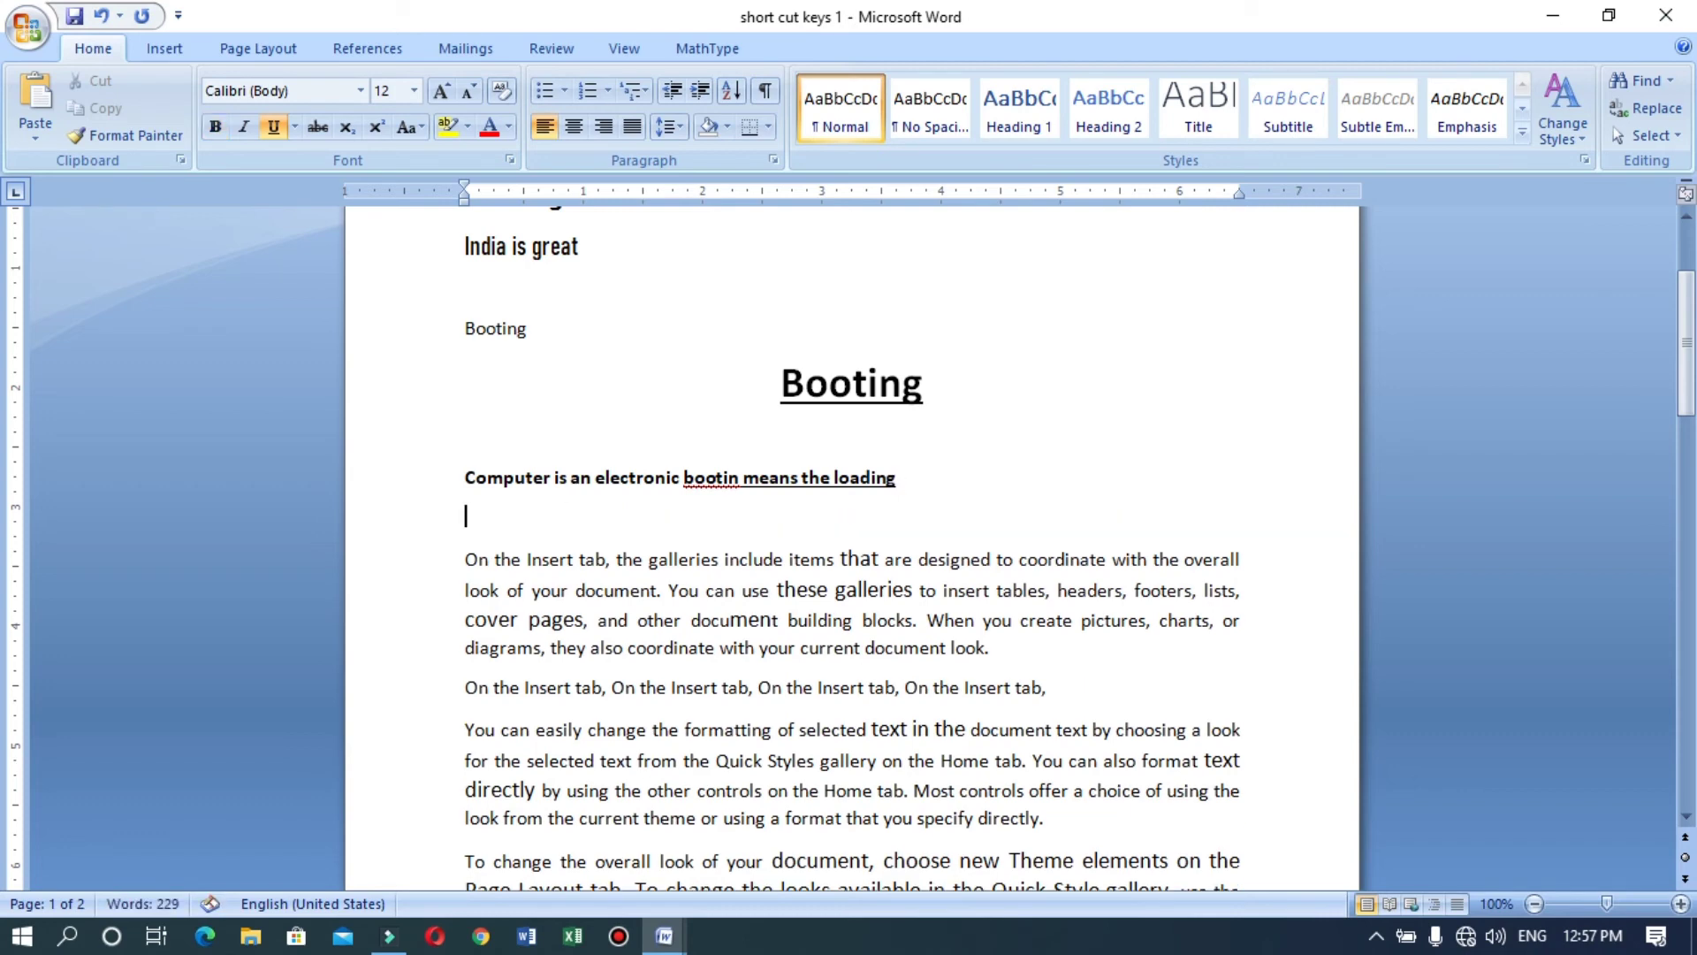
text(Memory is the part)
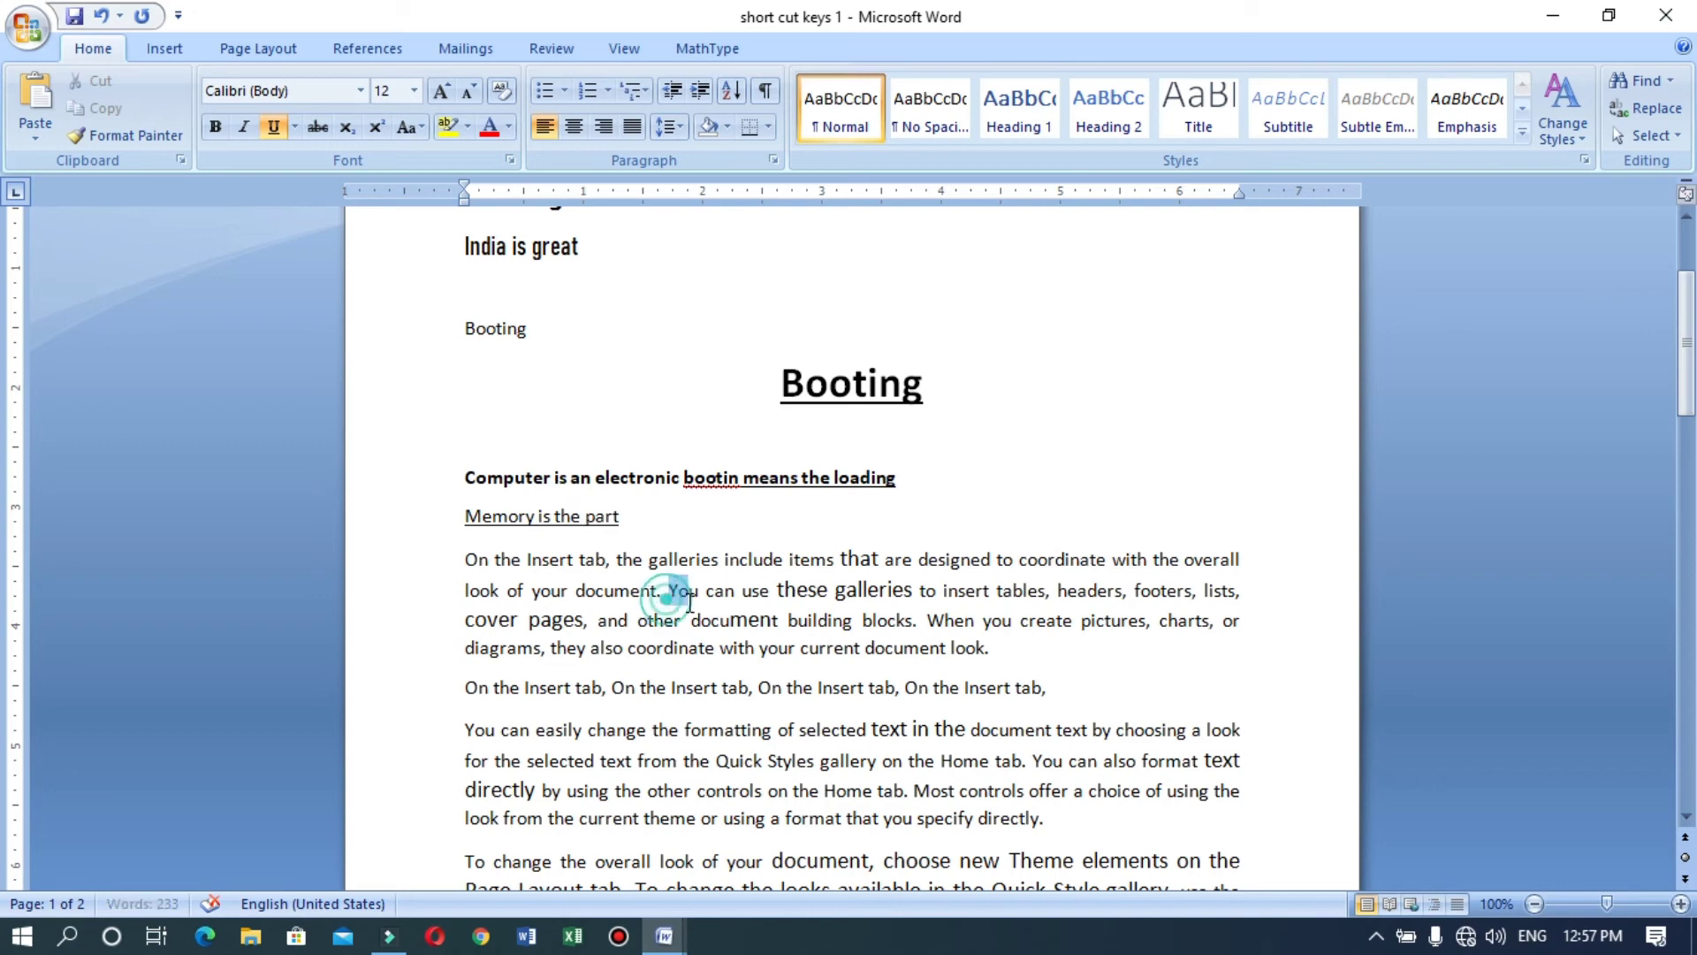
Step: Remove the underline from the "Memory is the part" line
drag(665, 589, 786, 619)
click(716, 533)
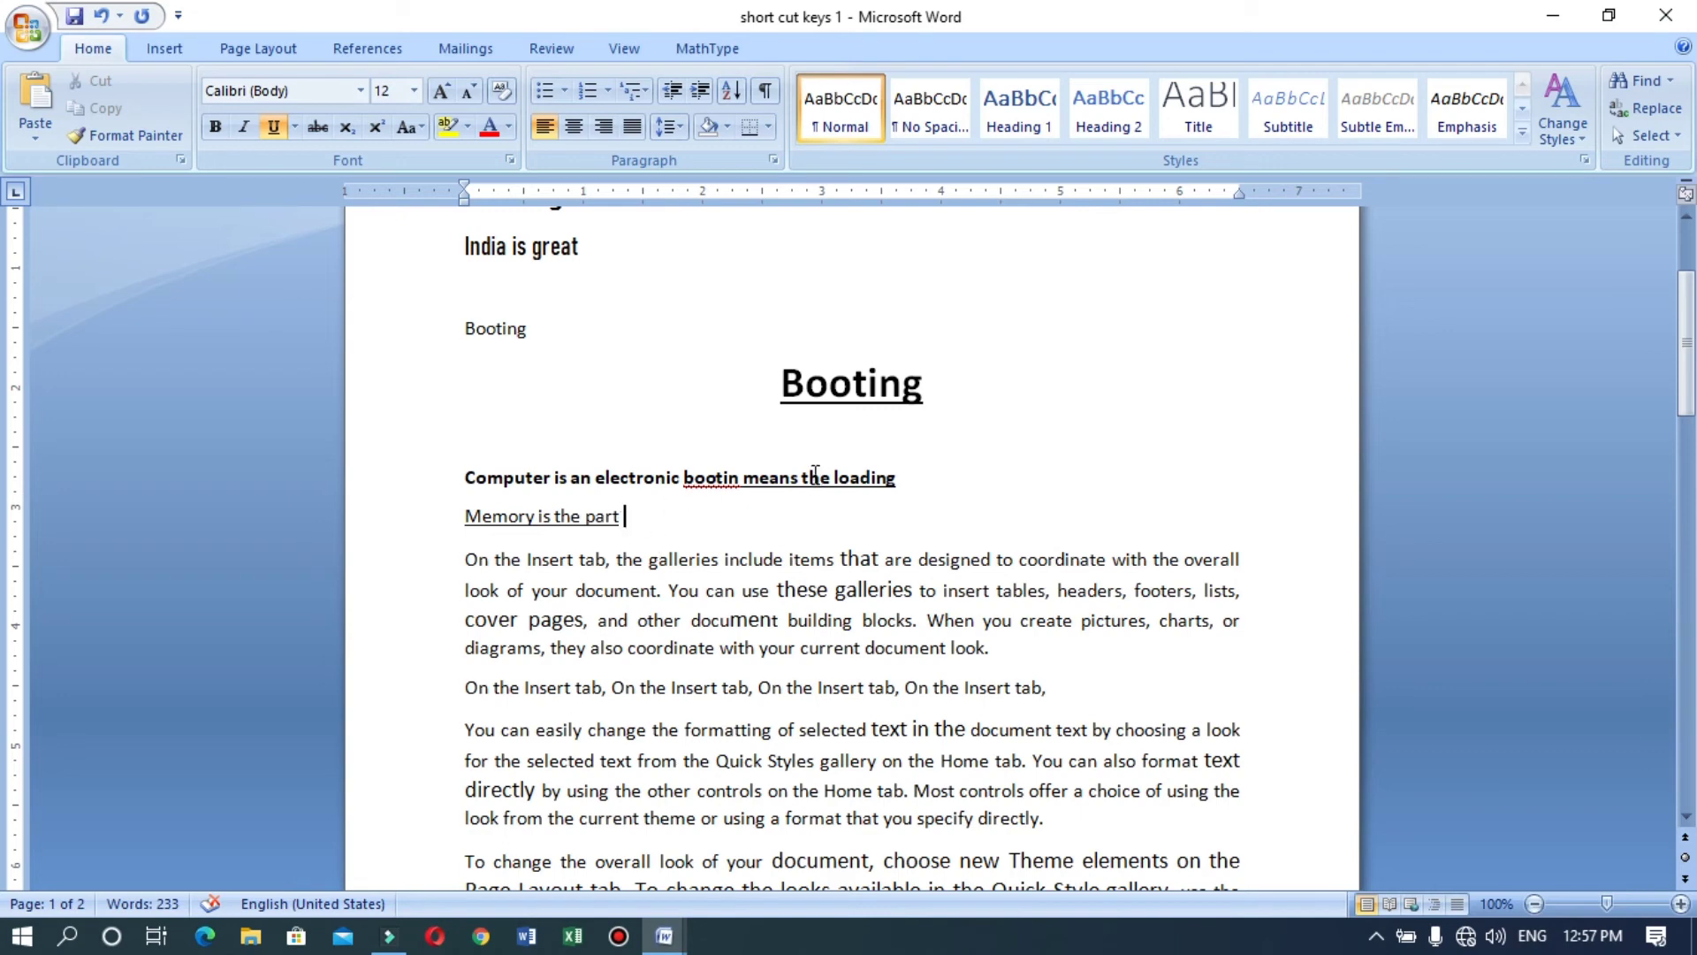
drag(623, 518, 510, 519)
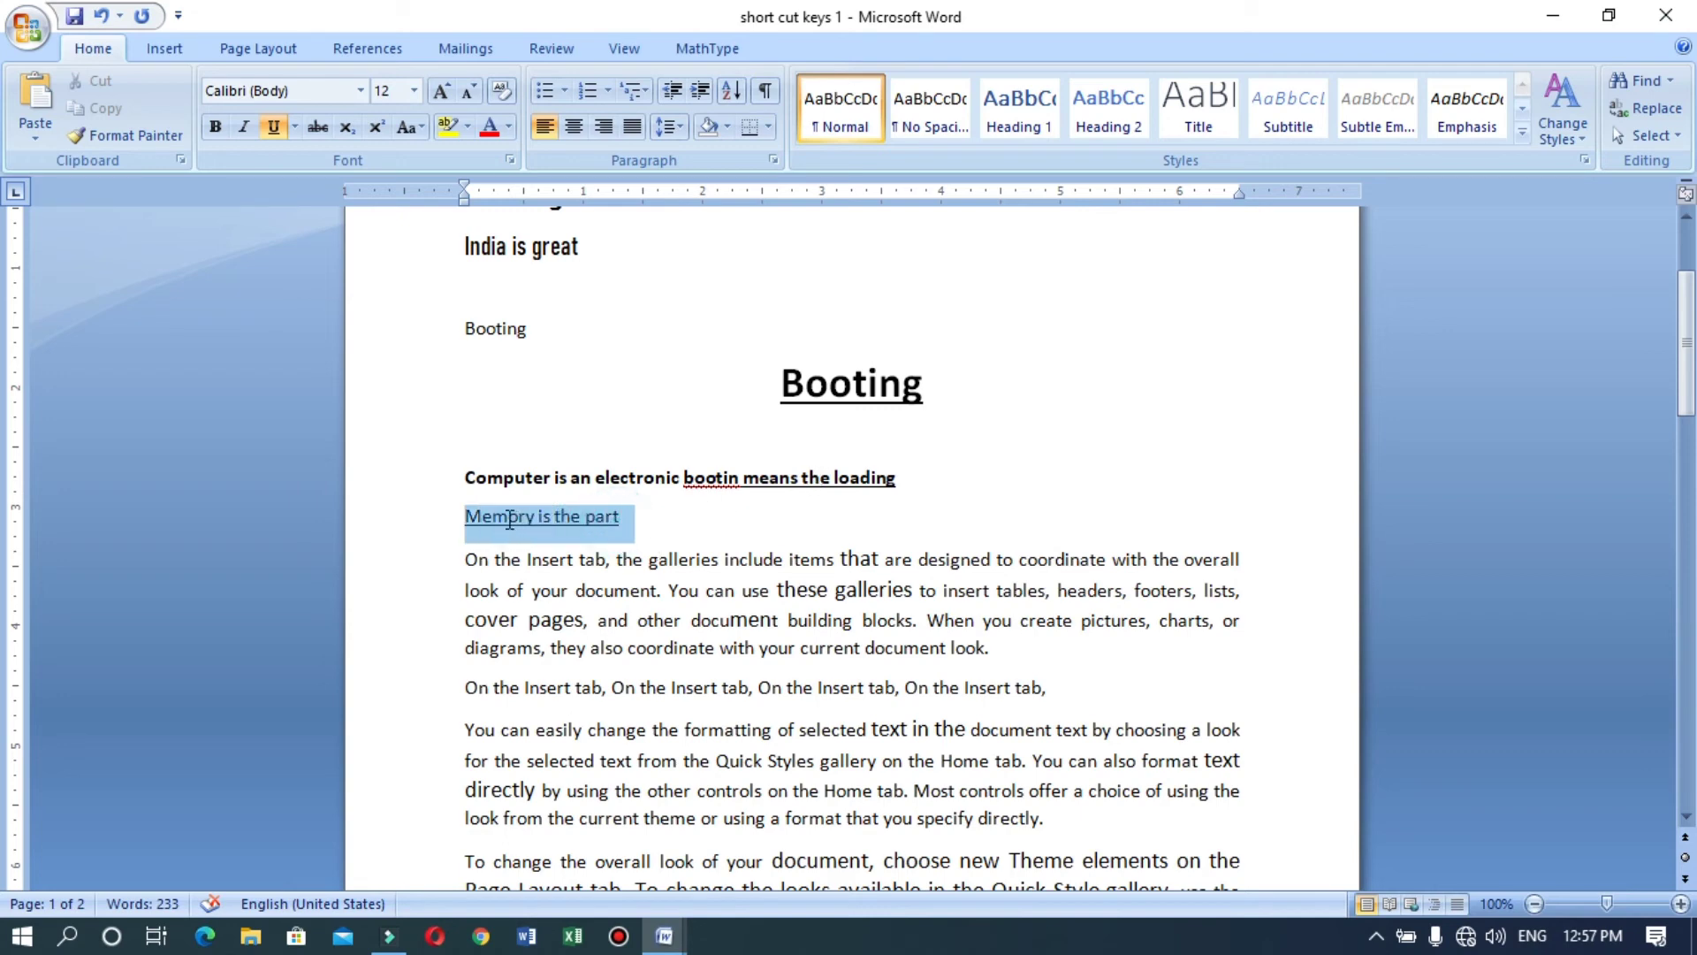
click(272, 131)
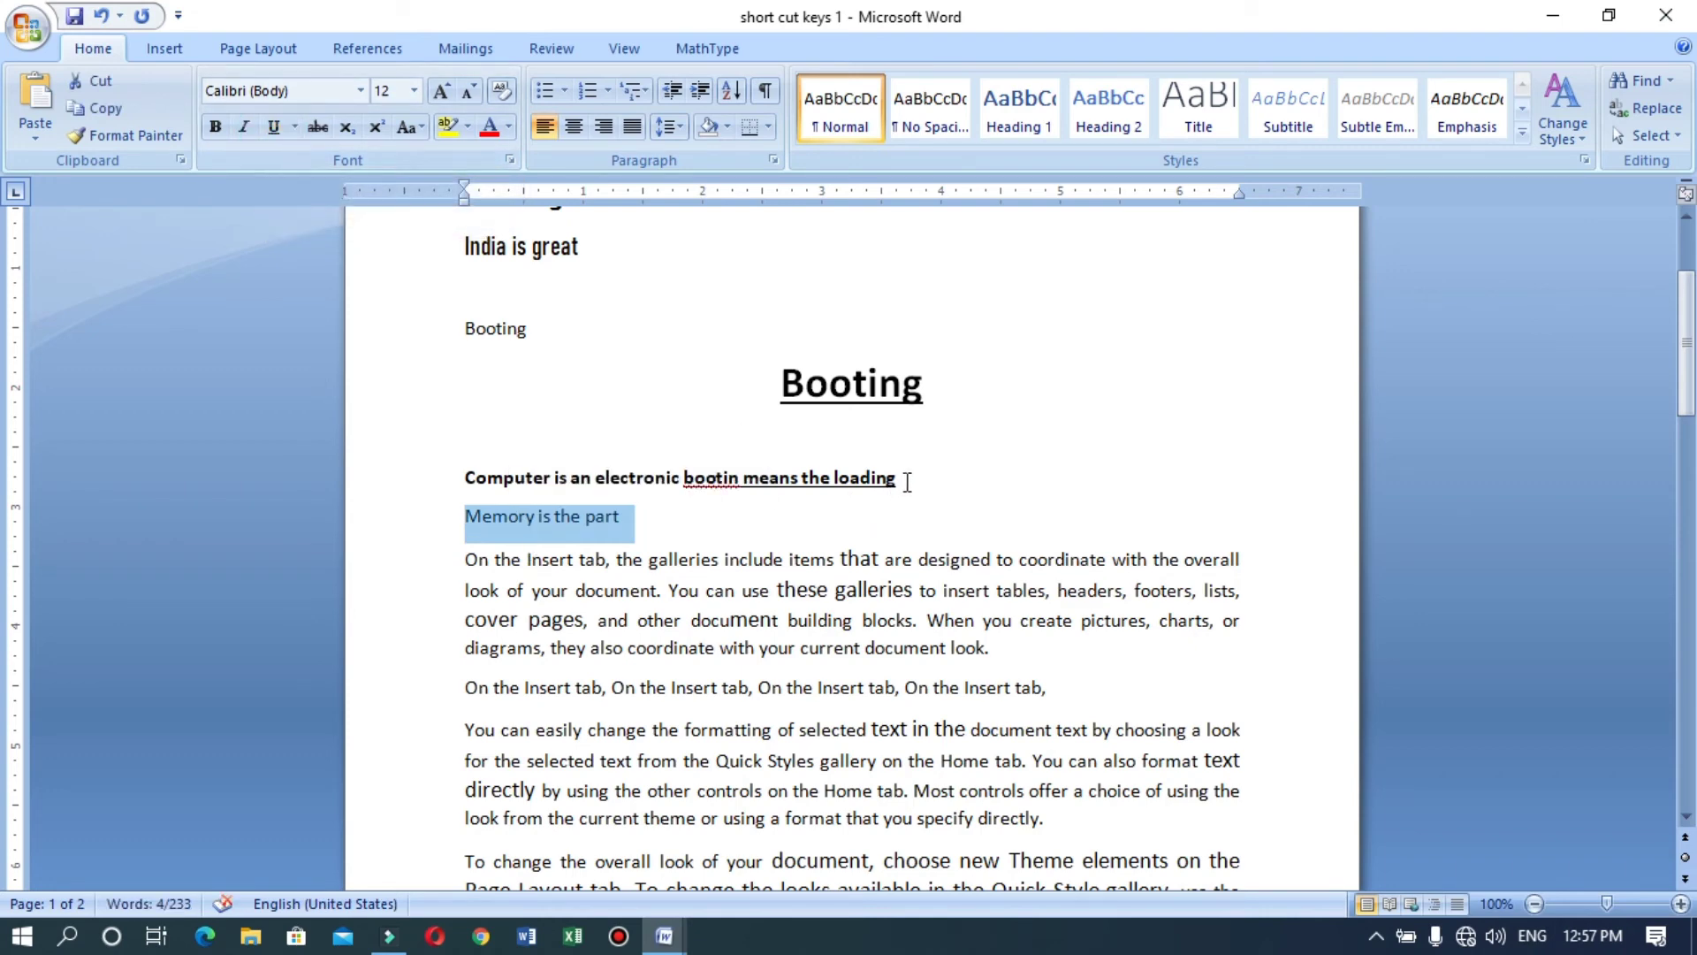
Step: Remove the bold from the "Computer is an electronic" line and the underline from "bootin means the loading"
drag(905, 478, 526, 477)
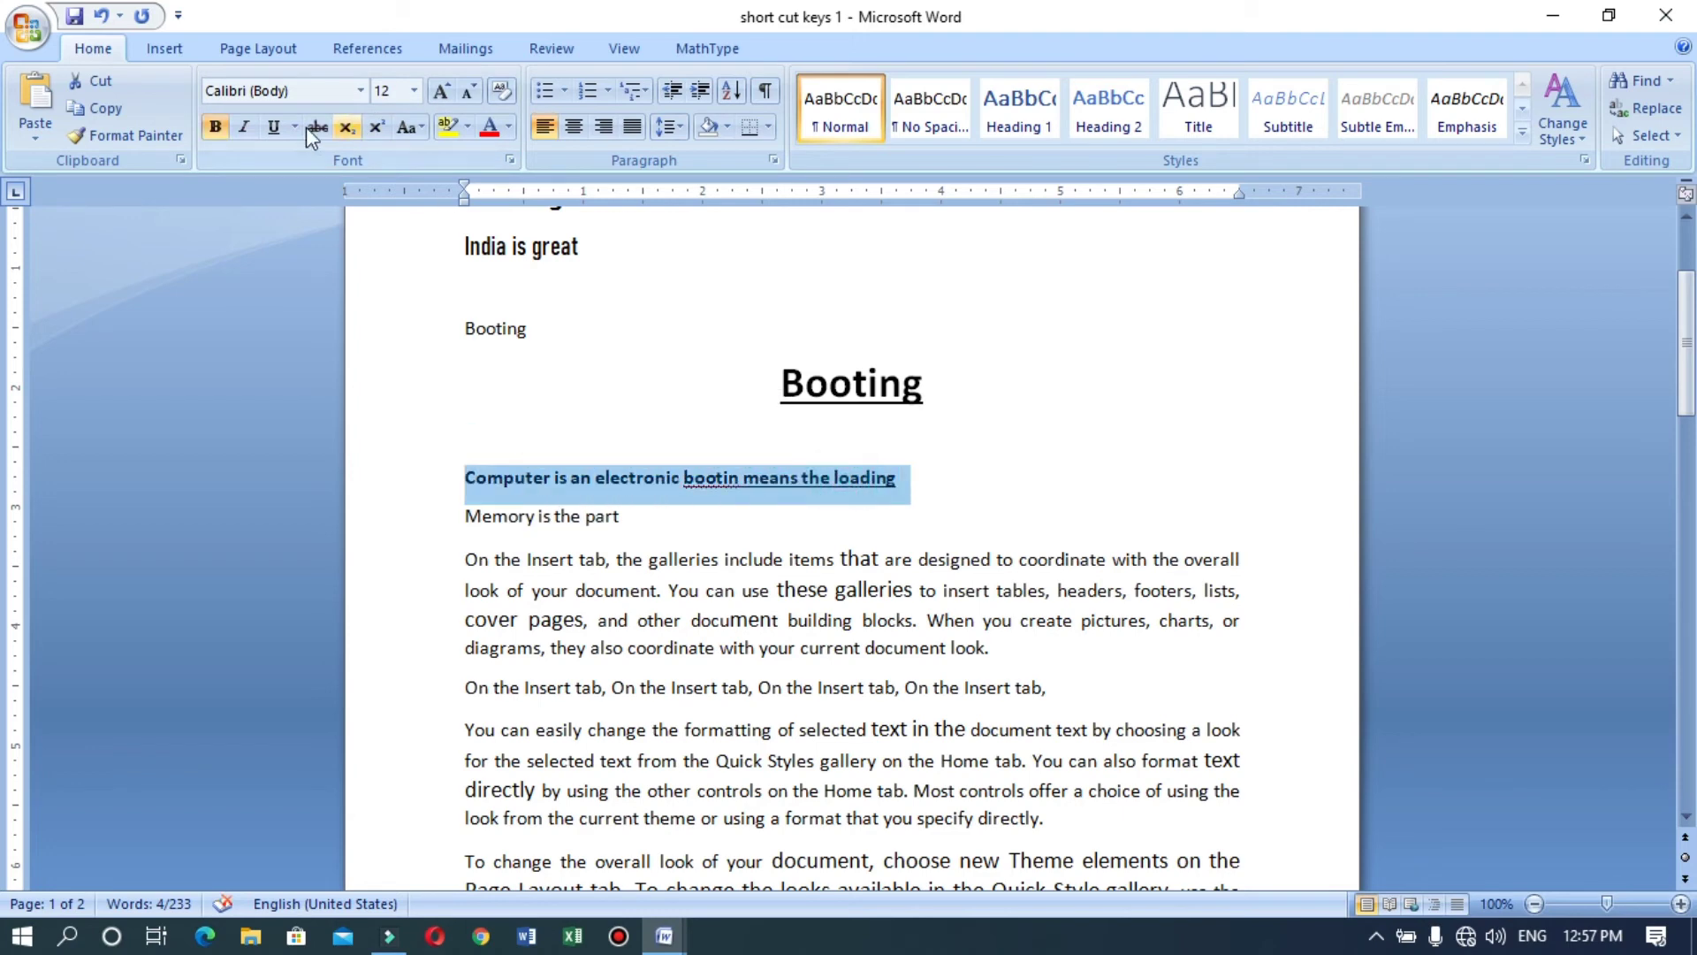
click(215, 126)
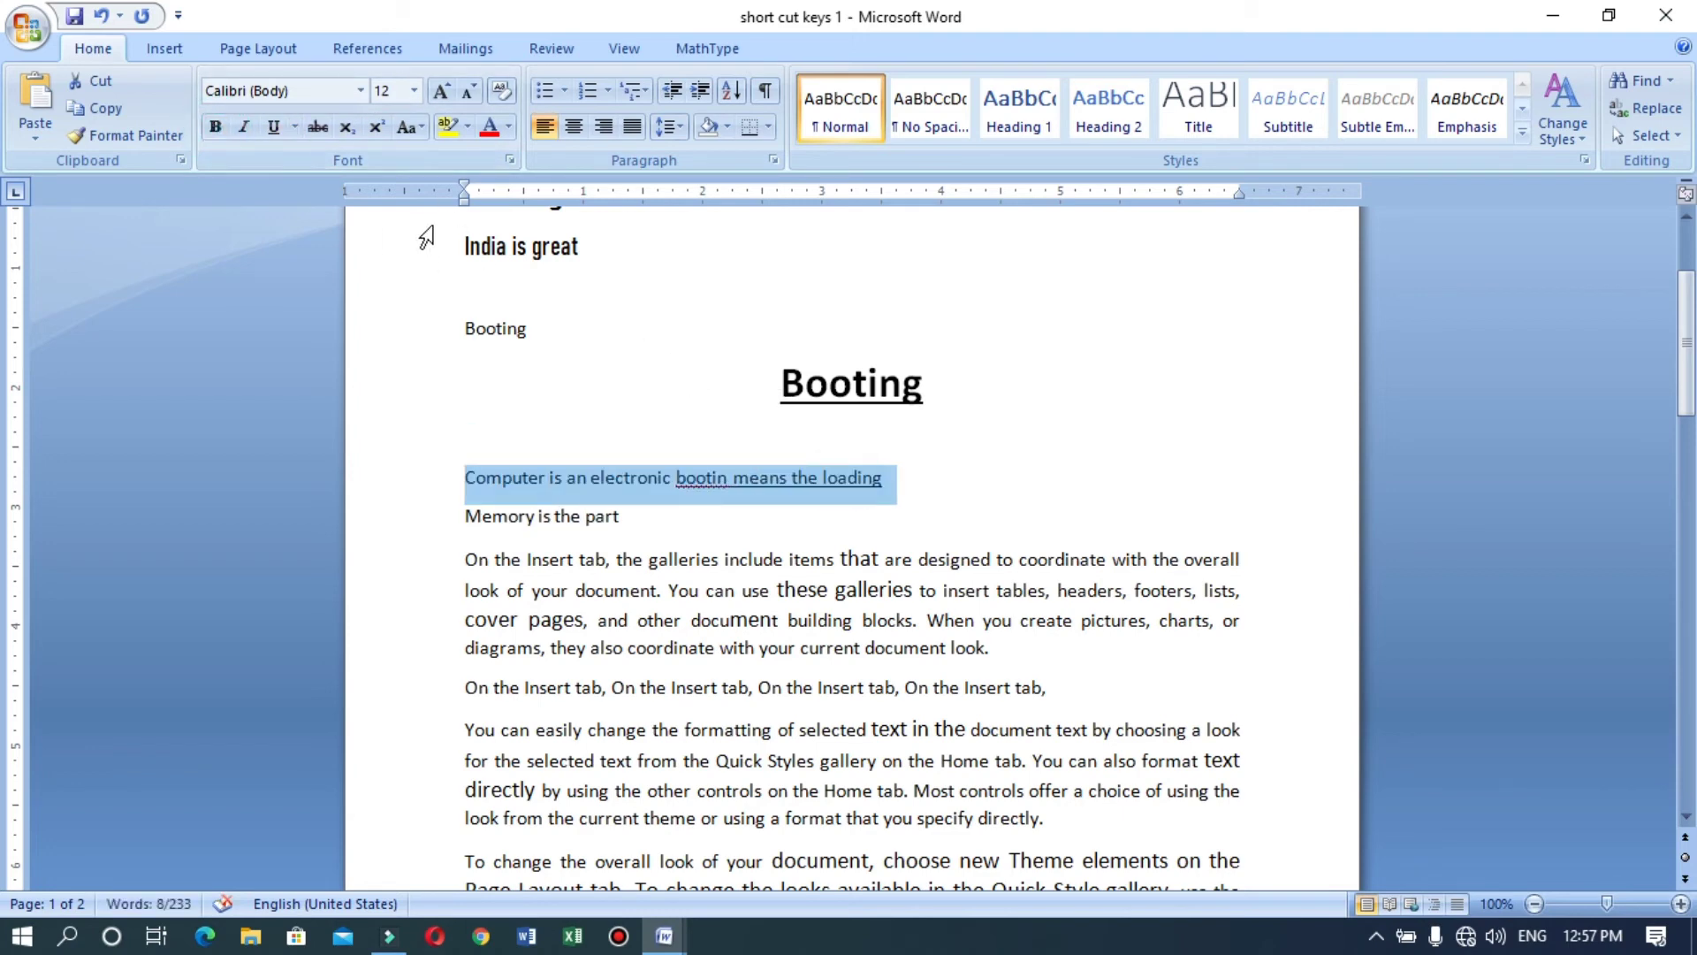
click(811, 513)
drag(882, 478, 677, 478)
click(274, 125)
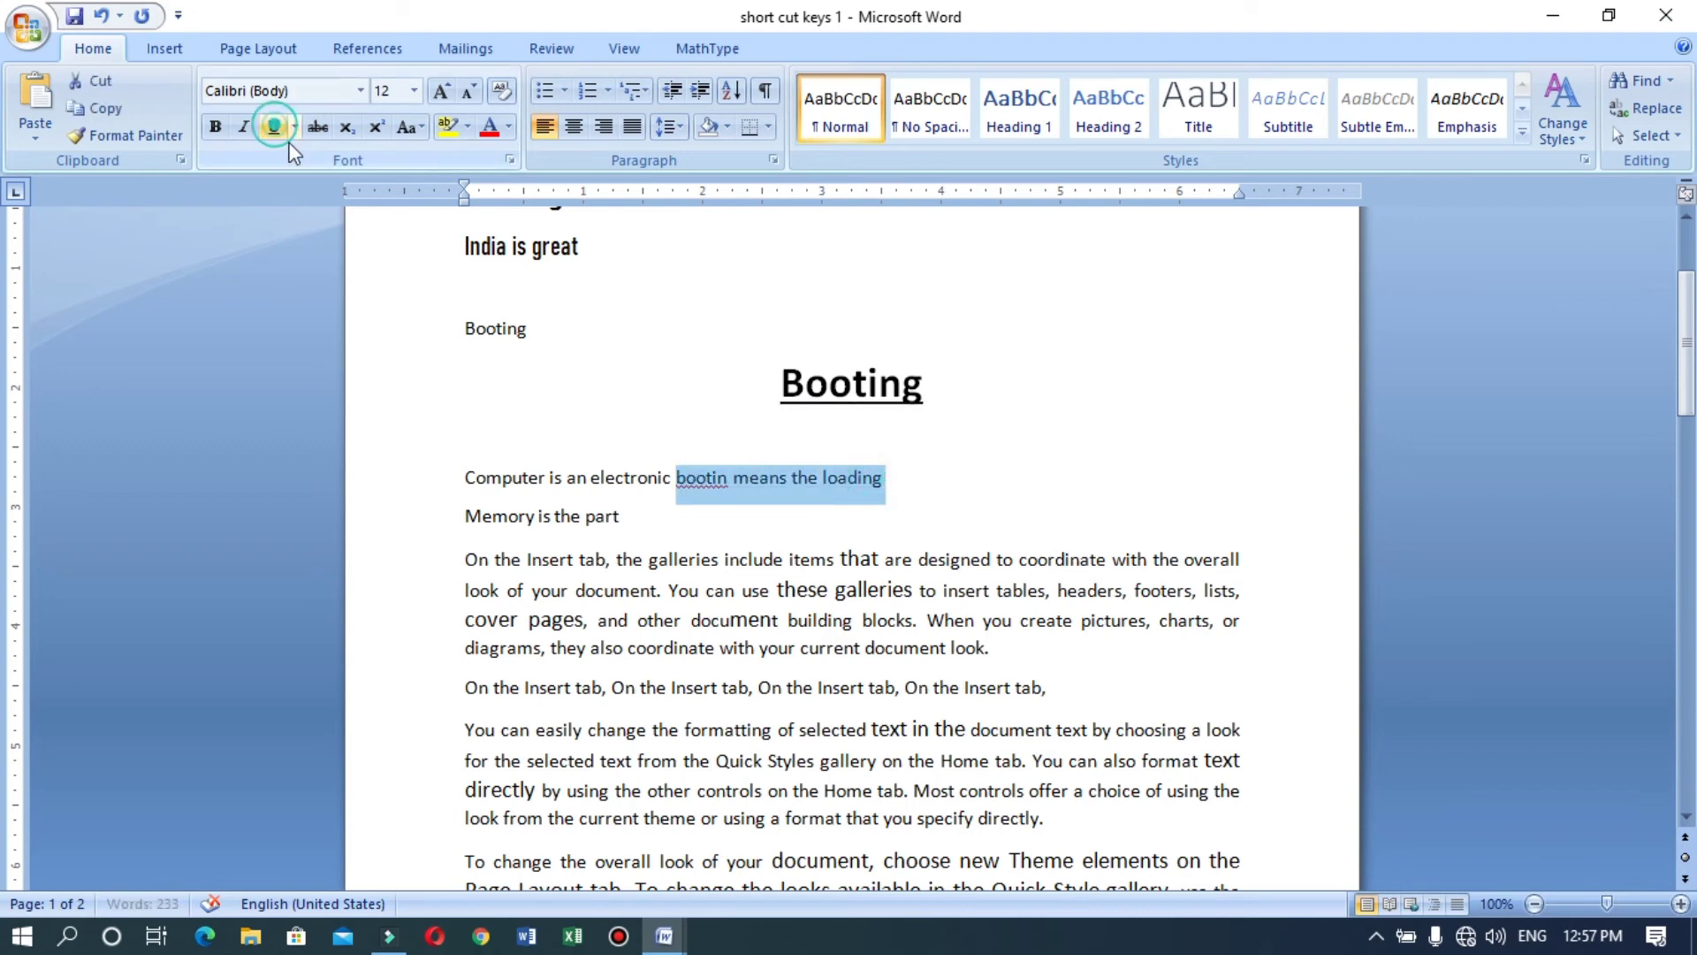
click(972, 493)
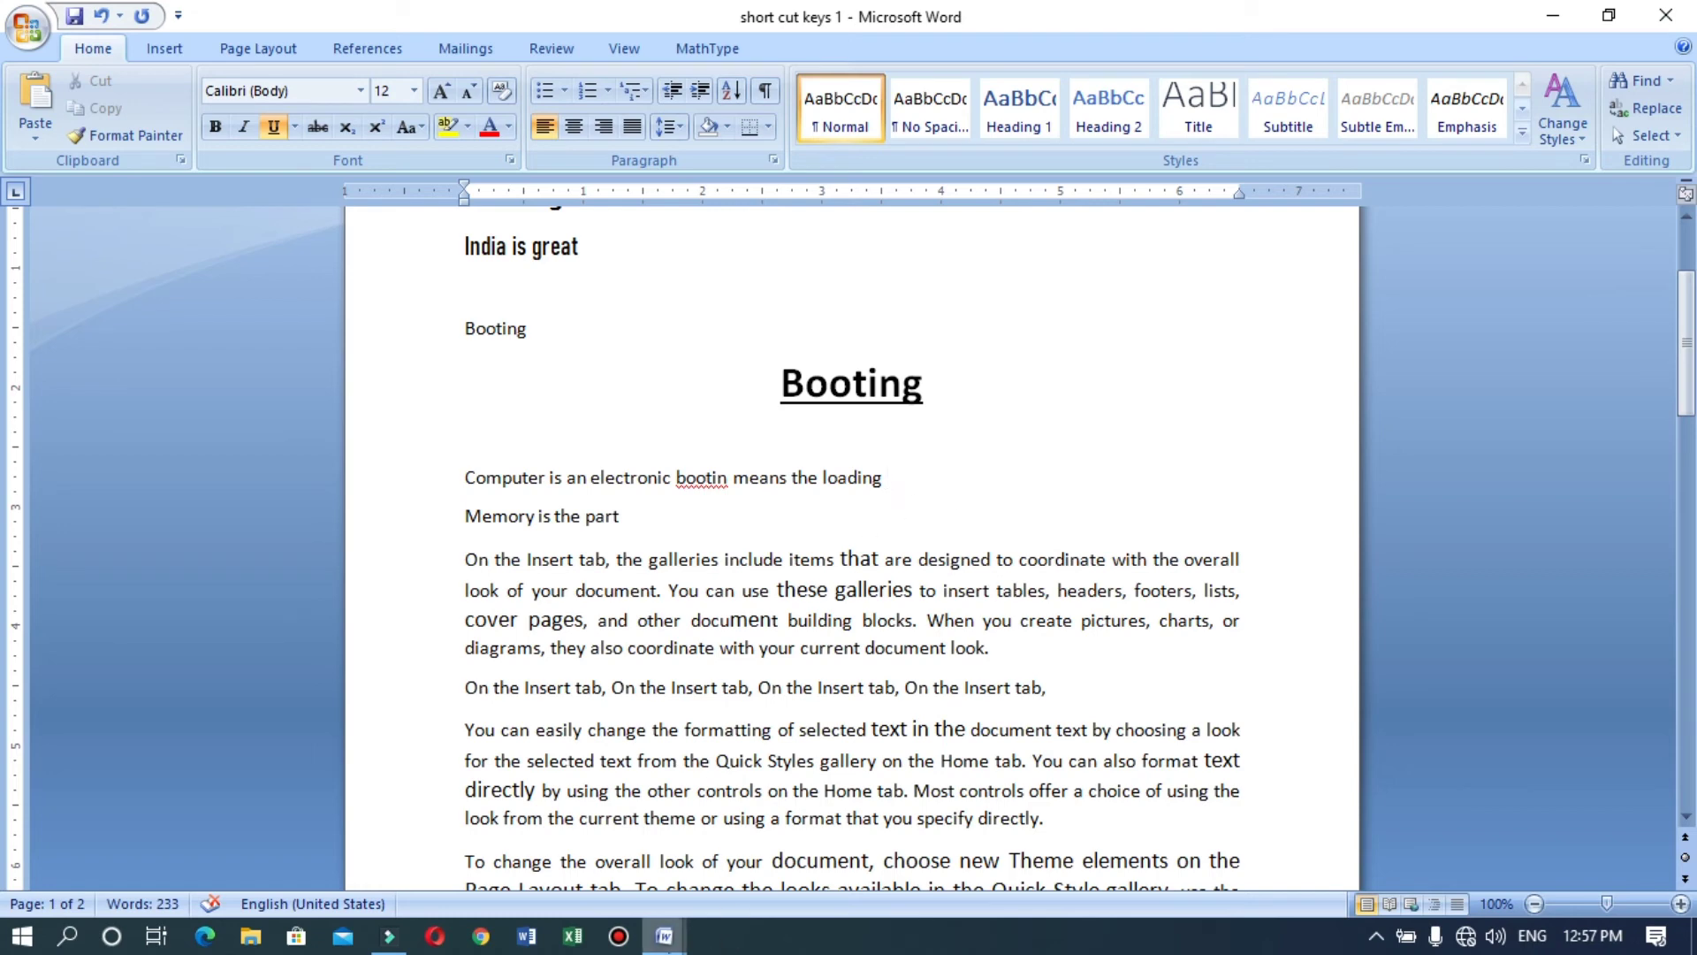
Step: Switch to the BASIC SHORT CUT KEYS4 document and select the "CTRL + Z" and "CTRL + Y" entries in the list
mouse_move(664, 935)
click(517, 846)
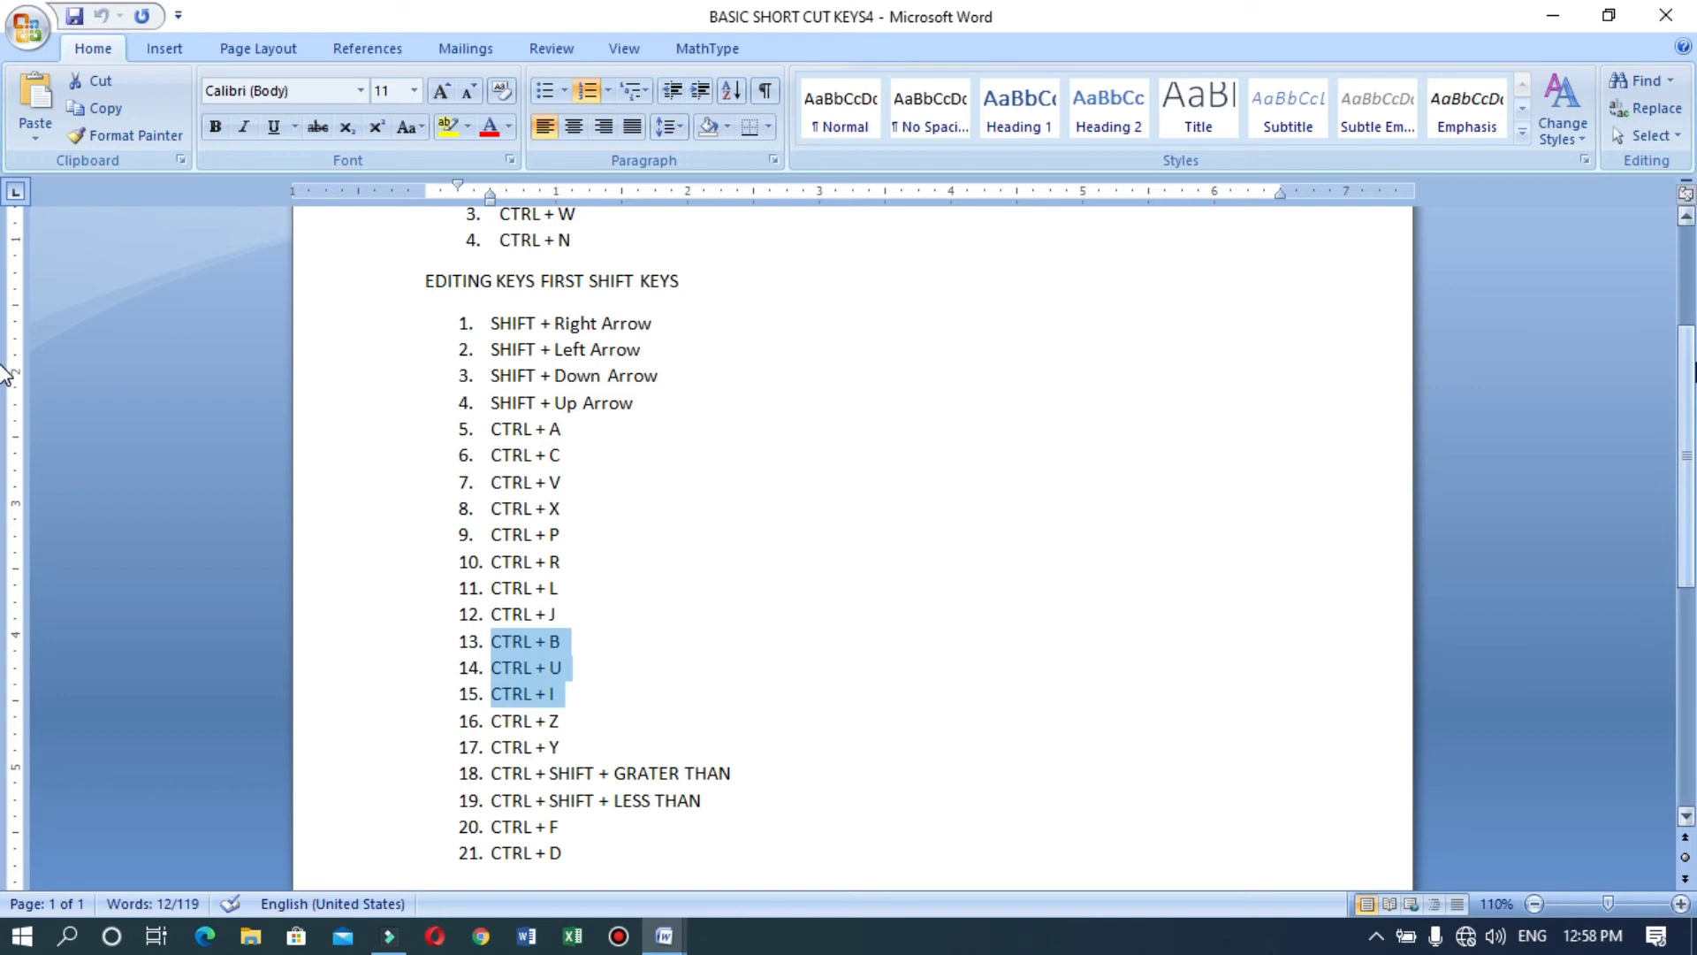
scroll(5, 416, down, 2)
scroll(5, 422, down, 1)
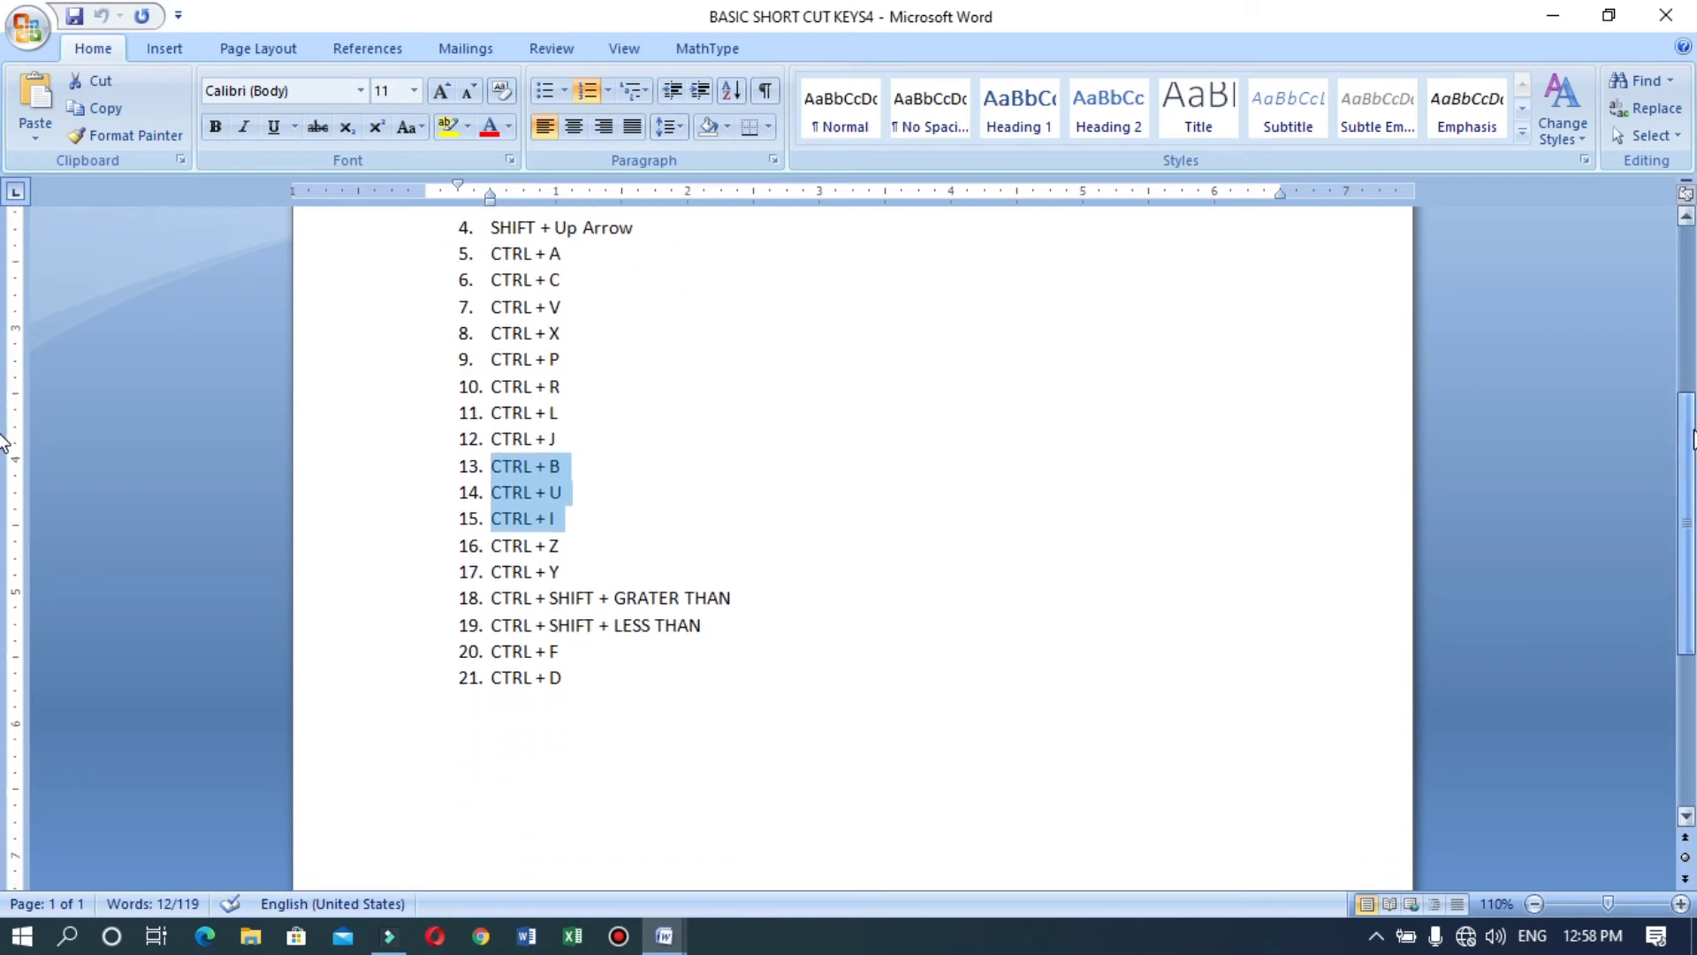
scroll(4, 442, down, 1)
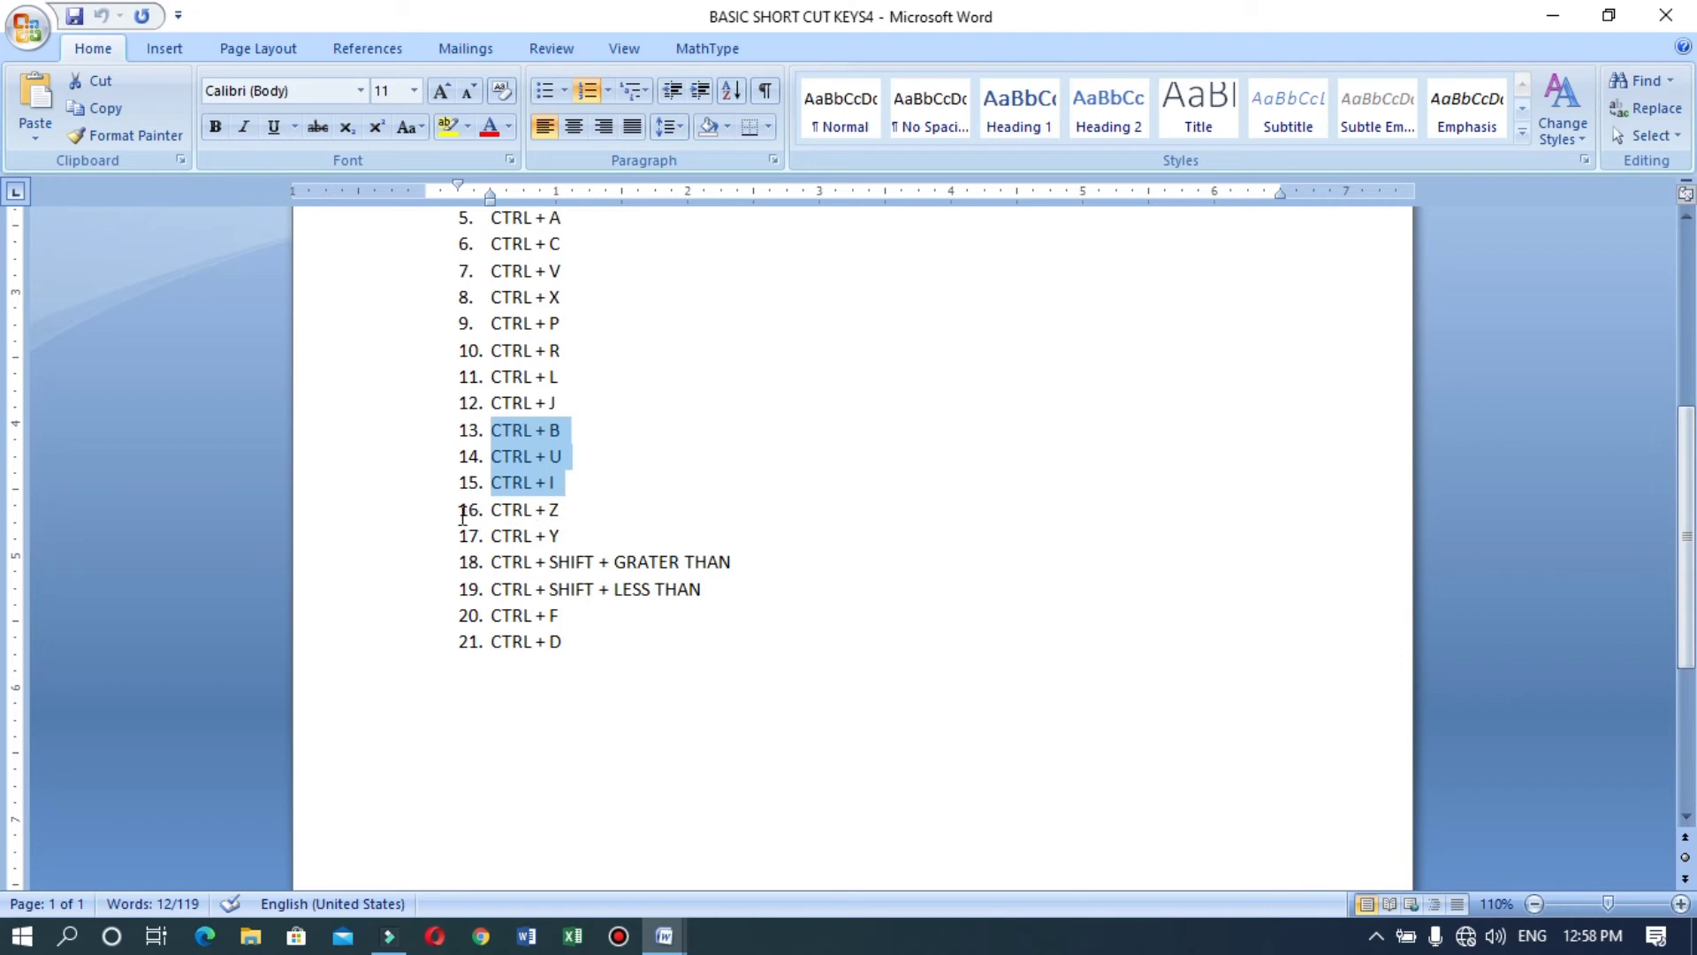
click(557, 535)
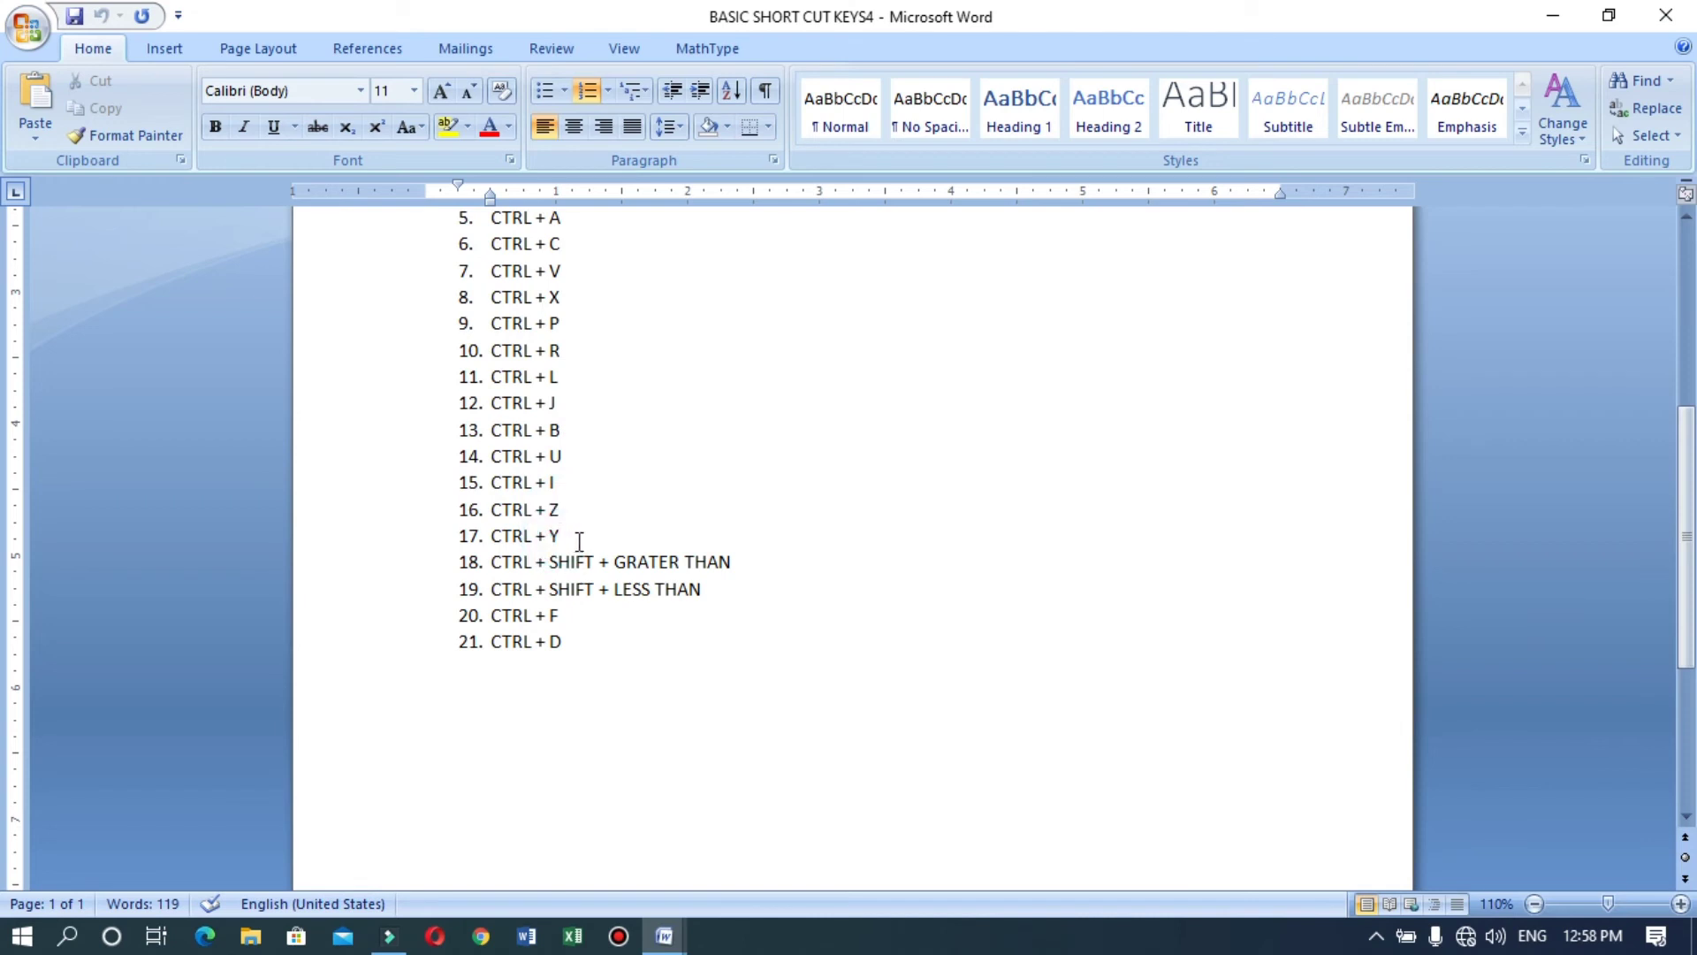
drag(560, 535, 513, 513)
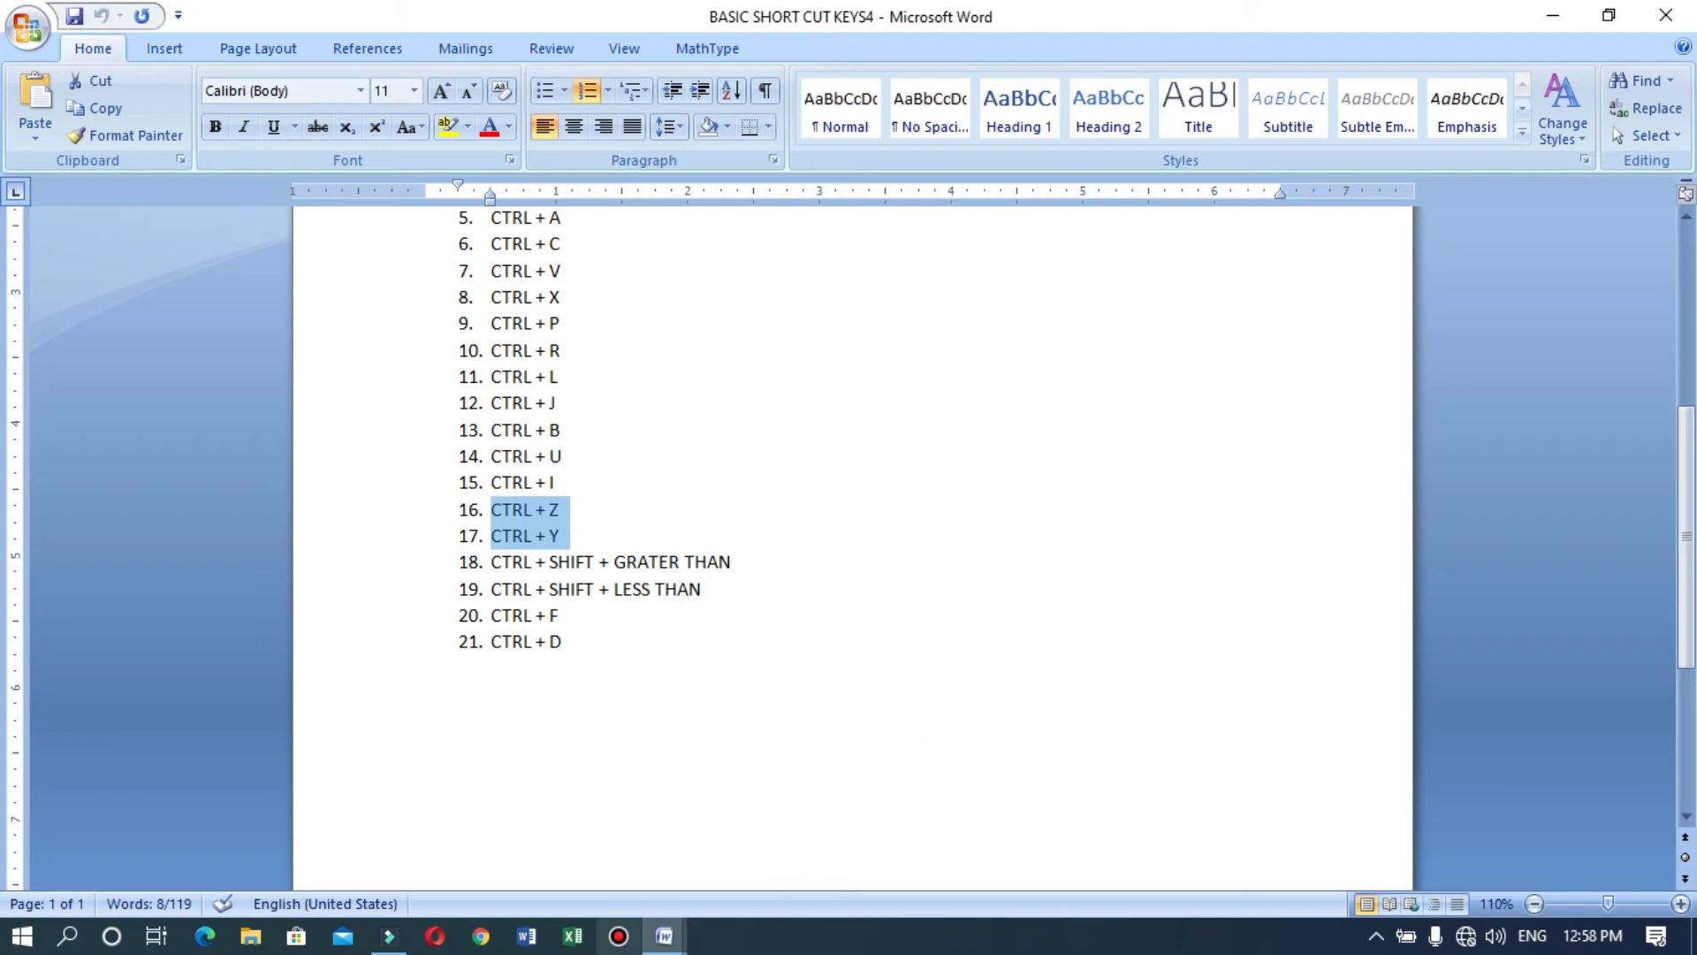
Step: Switch back to the "short cut keys 1" document and close the Bandicam recorder window covering it
click(622, 938)
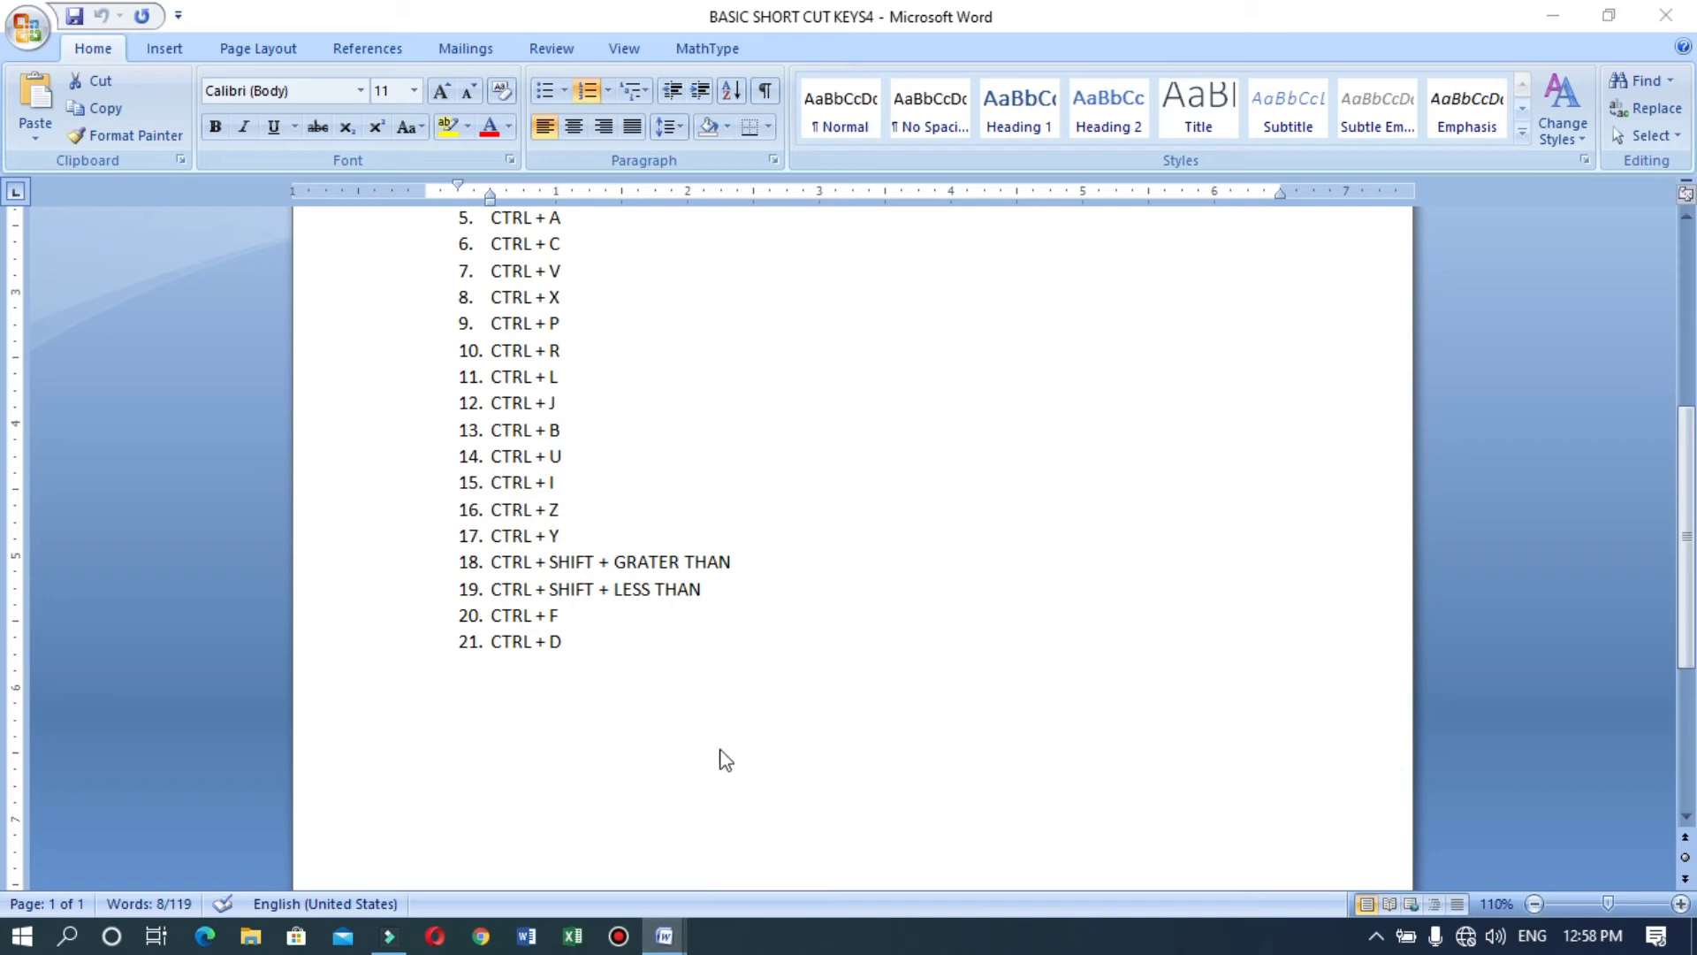
click(673, 937)
click(934, 839)
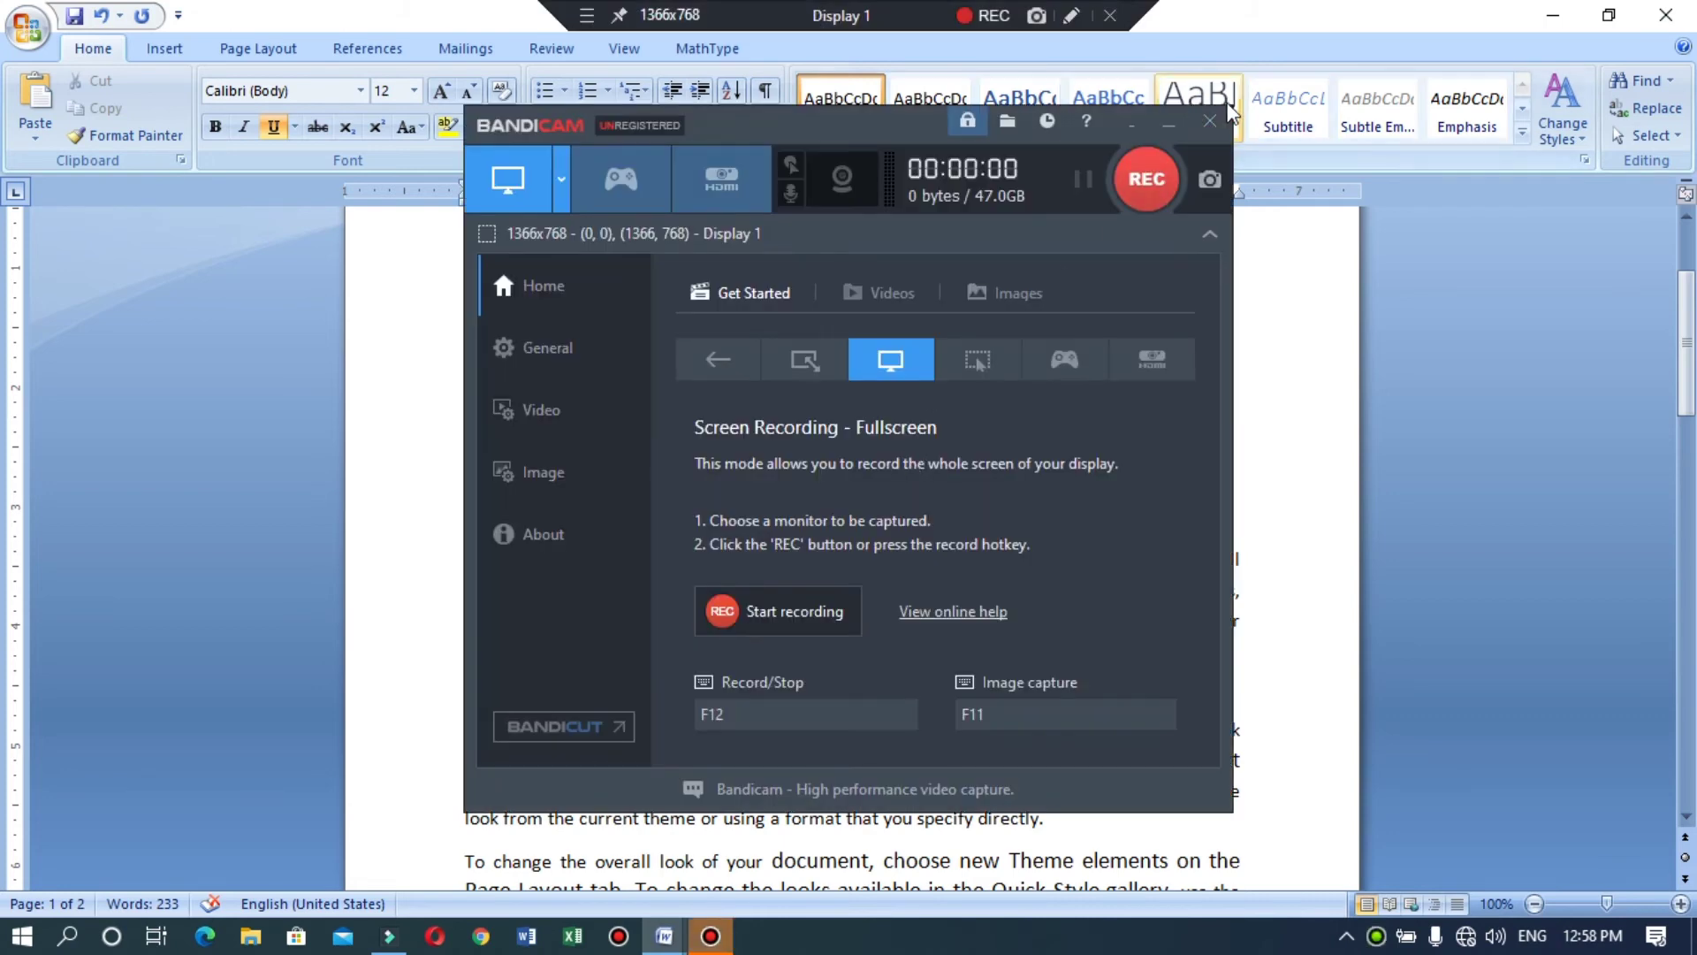
click(1210, 120)
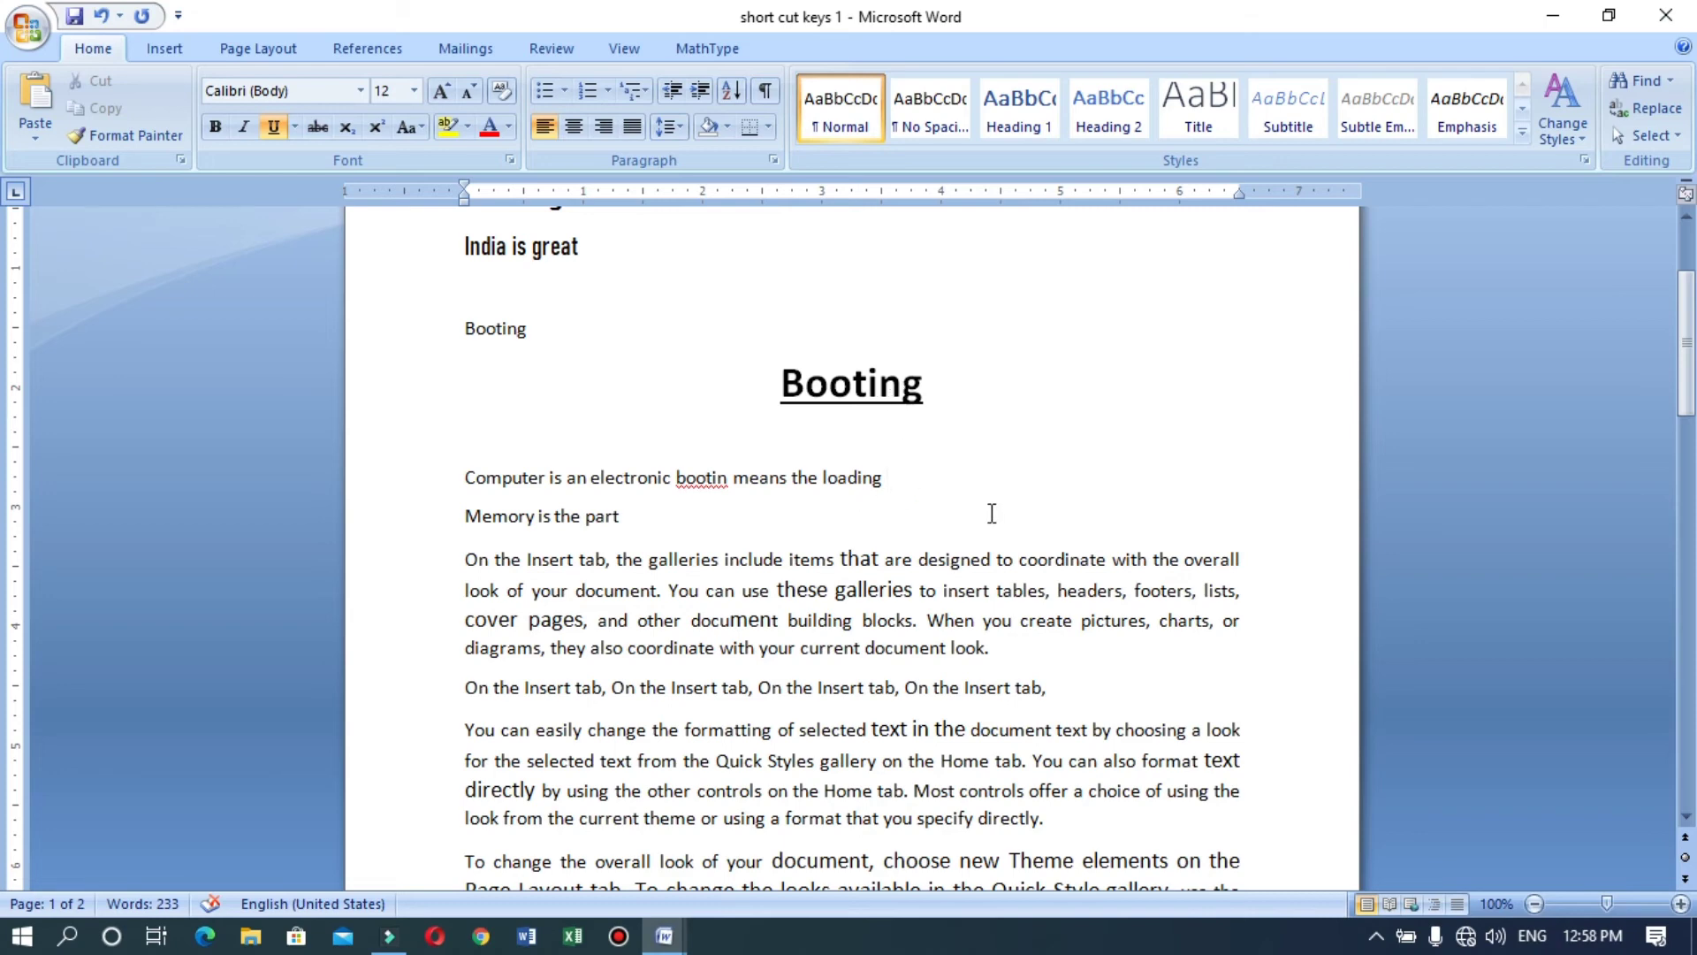
Step: Type sjfksj and delete "he loading" at the end of the "Computer is an electronic" line, undoing both edits
text(sjfksj)
key(ctrl+z)
key(BackSpace)
key(BackSpace)
key(BackSpace)
key(BackSpace)
key(BackSpace)
key(BackSpace)
key(BackSpace)
key(BackSpace)
key(BackSpace)
key(BackSpace)
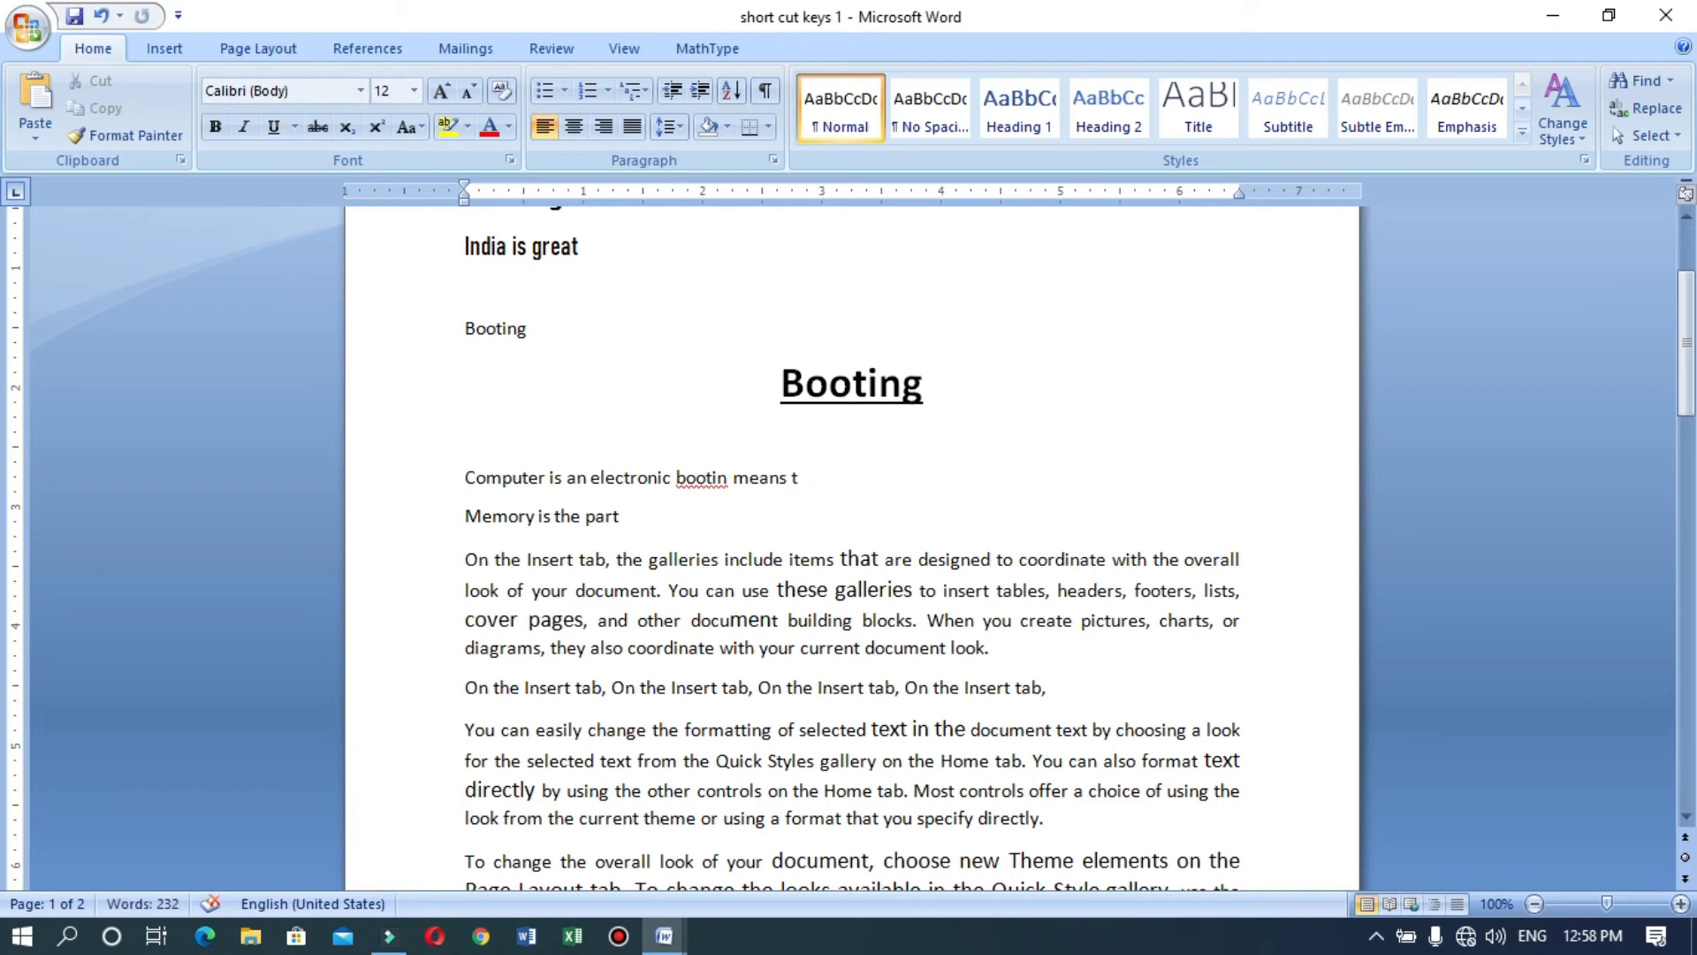
key(ctrl+z)
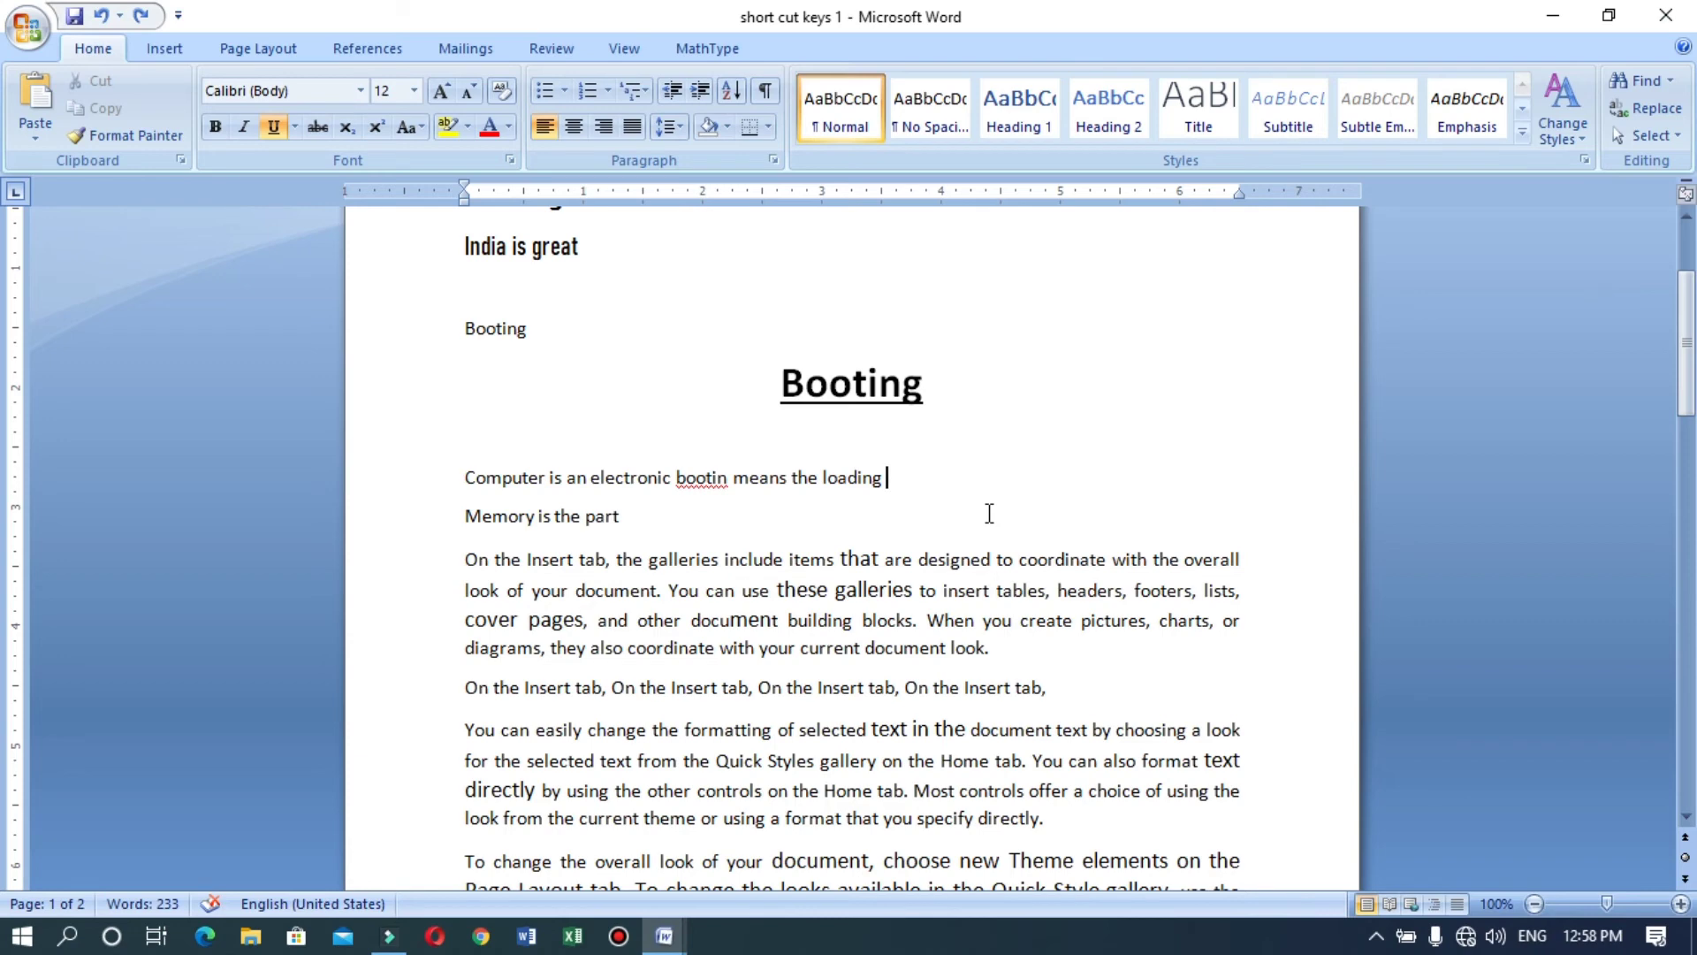
Step: Write "Joj no" on the empty line below the centred Booting heading, and undo and redo that entry twice
key(Up)
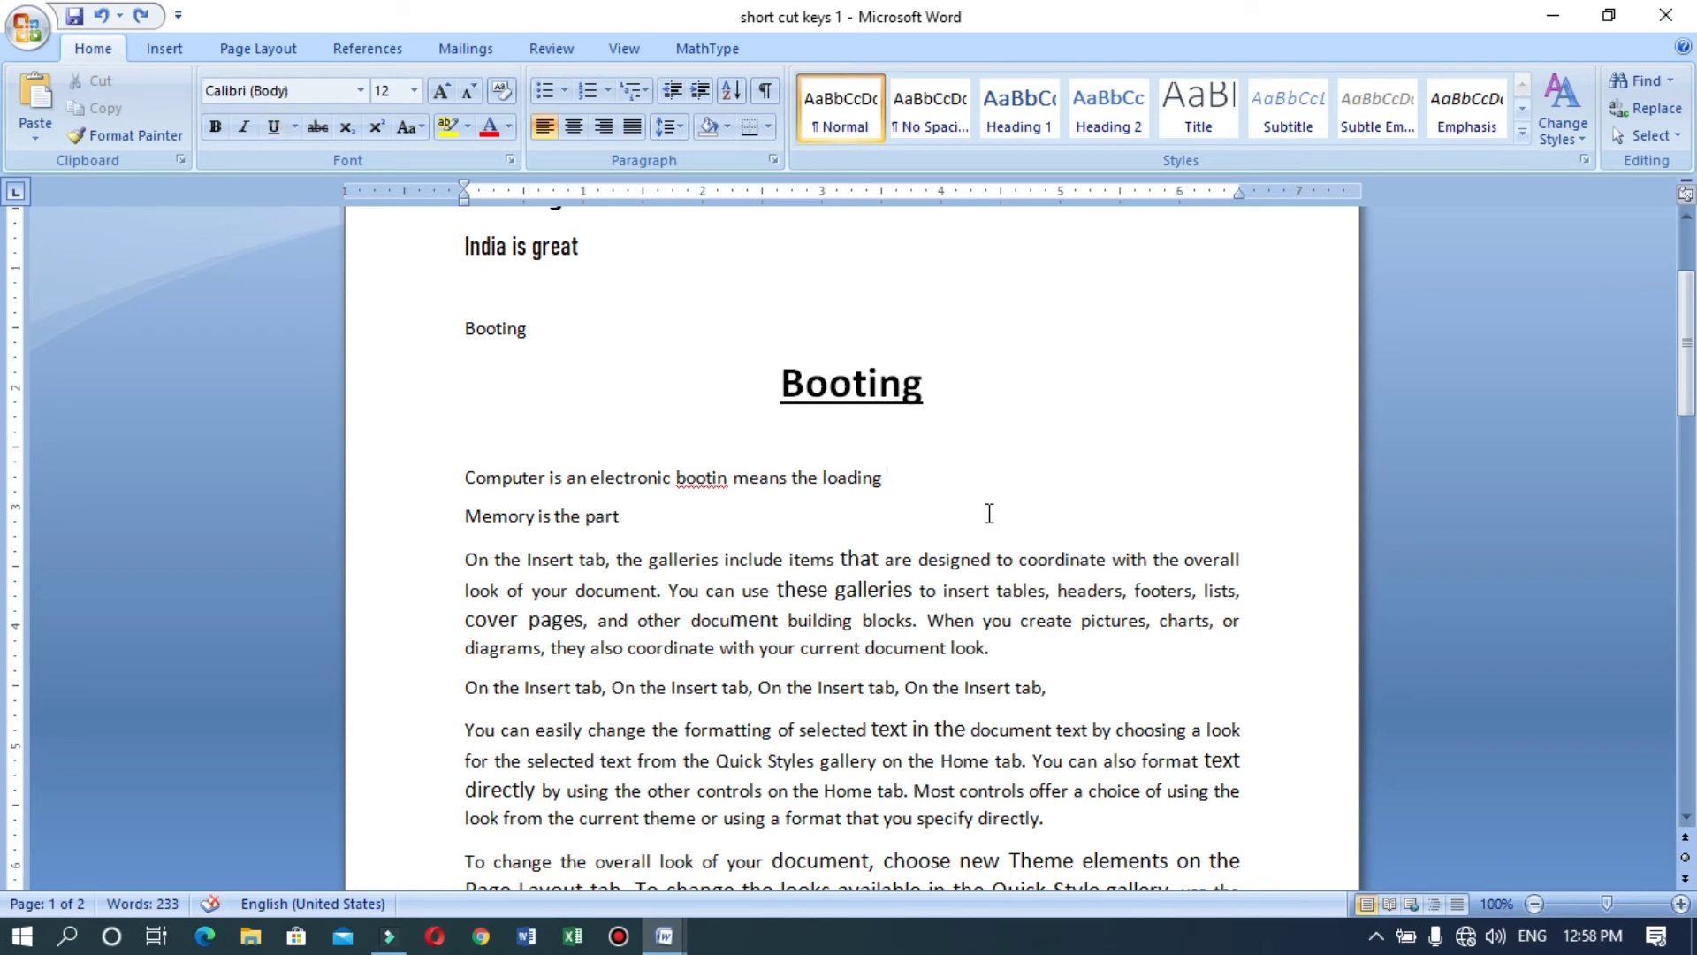
text(Joj no)
key(ctrl+z)
key(ctrl+y)
key(ctrl+z)
key(ctrl+y)
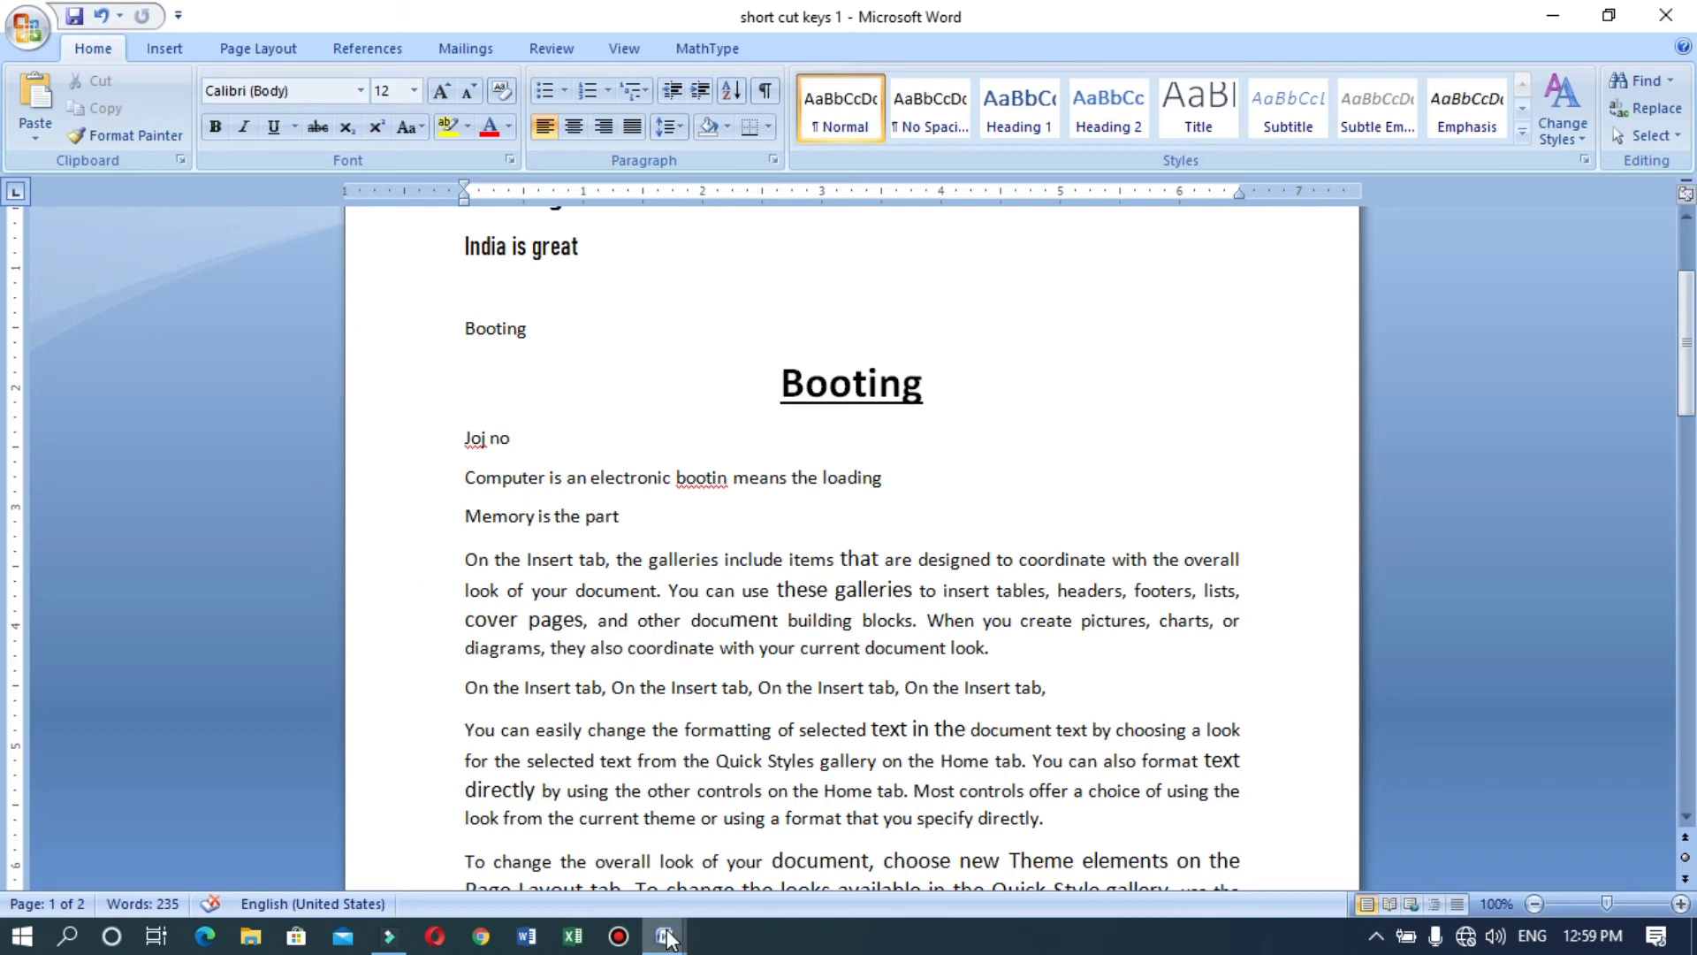
Step: Switch to the BASIC SHORT CUT KEYS4 document, review the shortcut list and select the "CTRL + SHIFT + GRATER THAN" entry
mouse_move(664, 935)
click(453, 867)
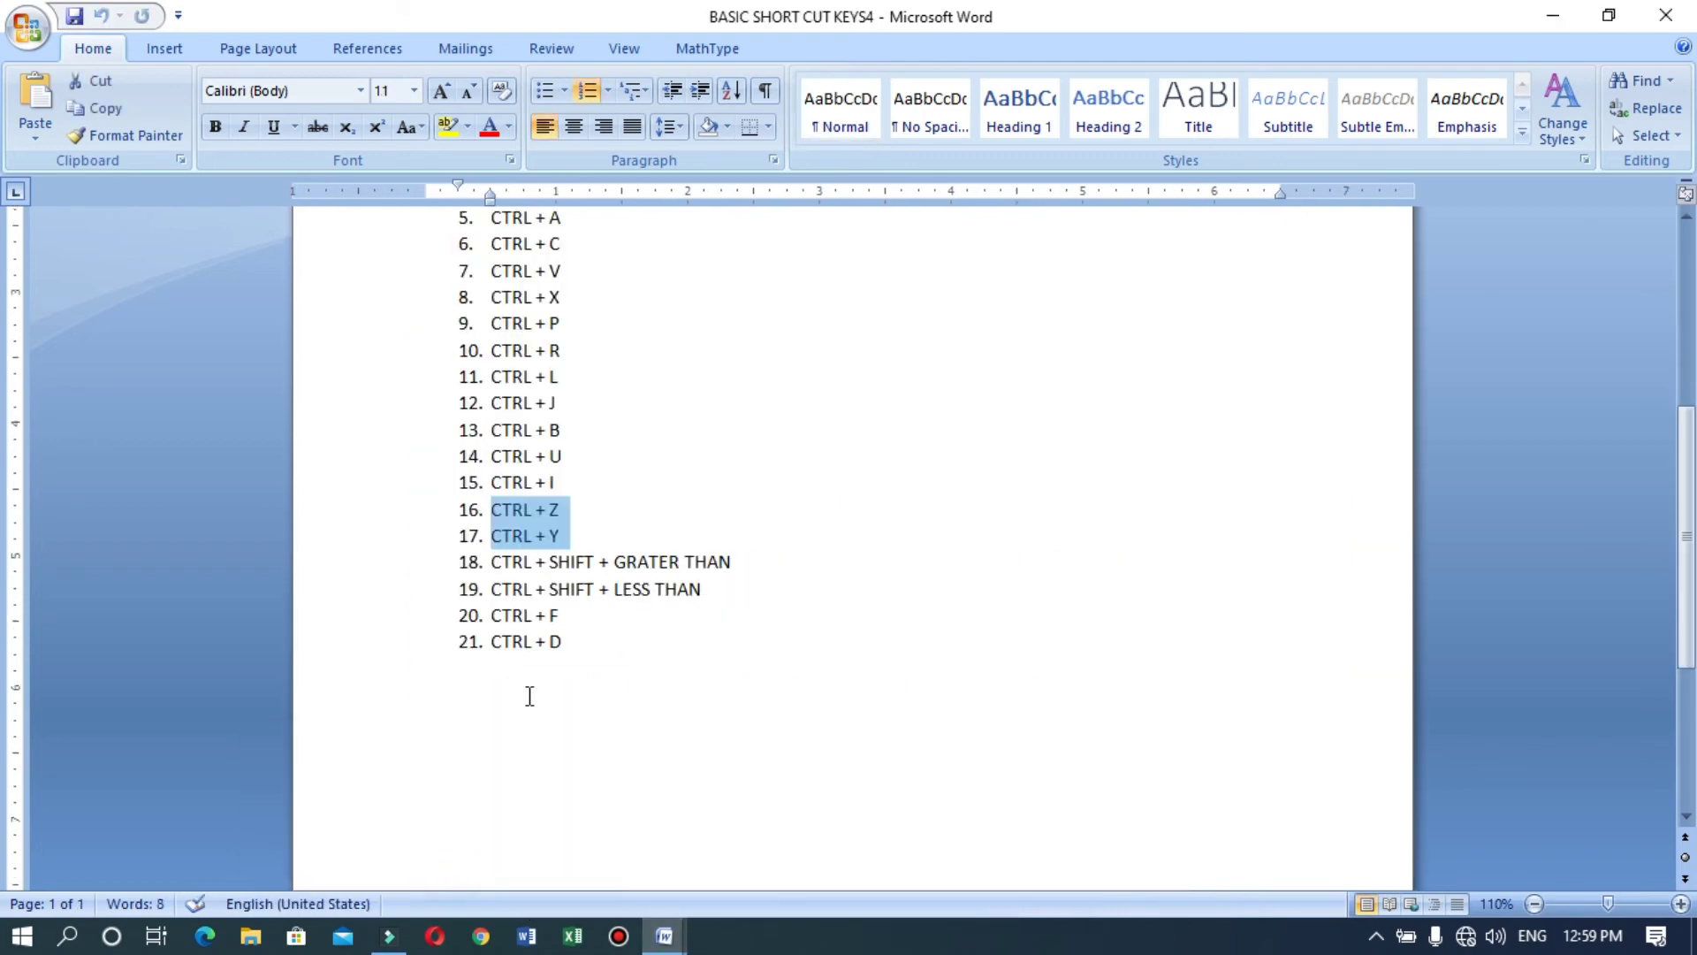
click(583, 532)
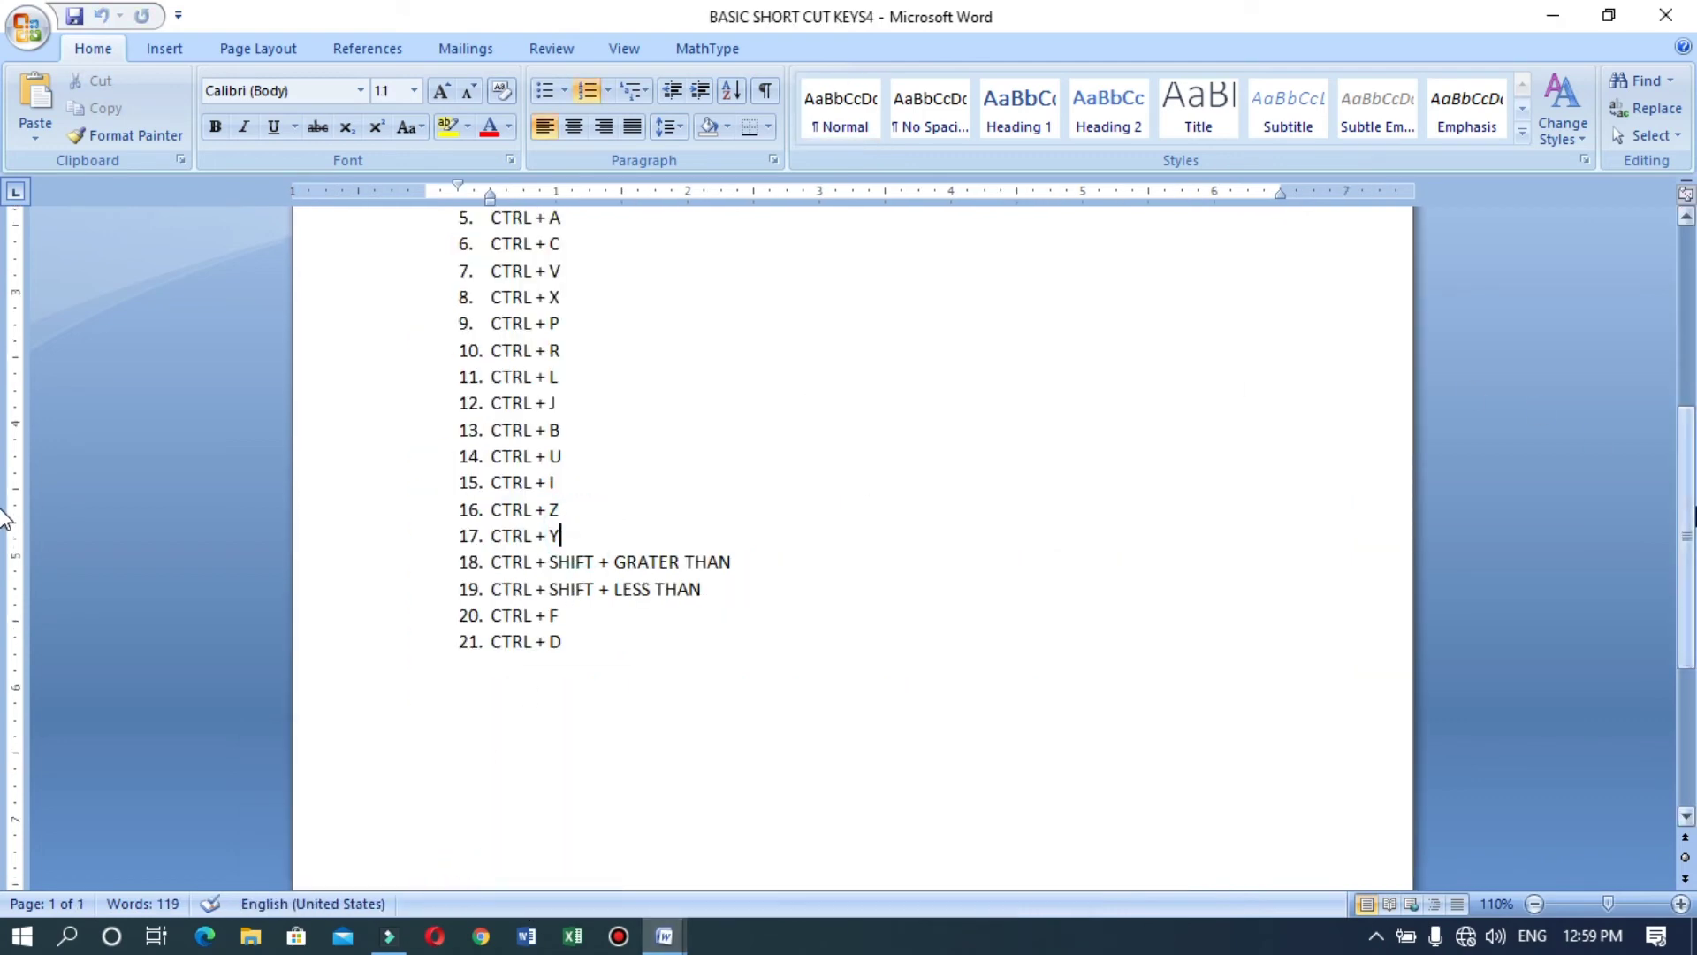
scroll(5, 424, up, 4)
scroll(4, 415, up, 2)
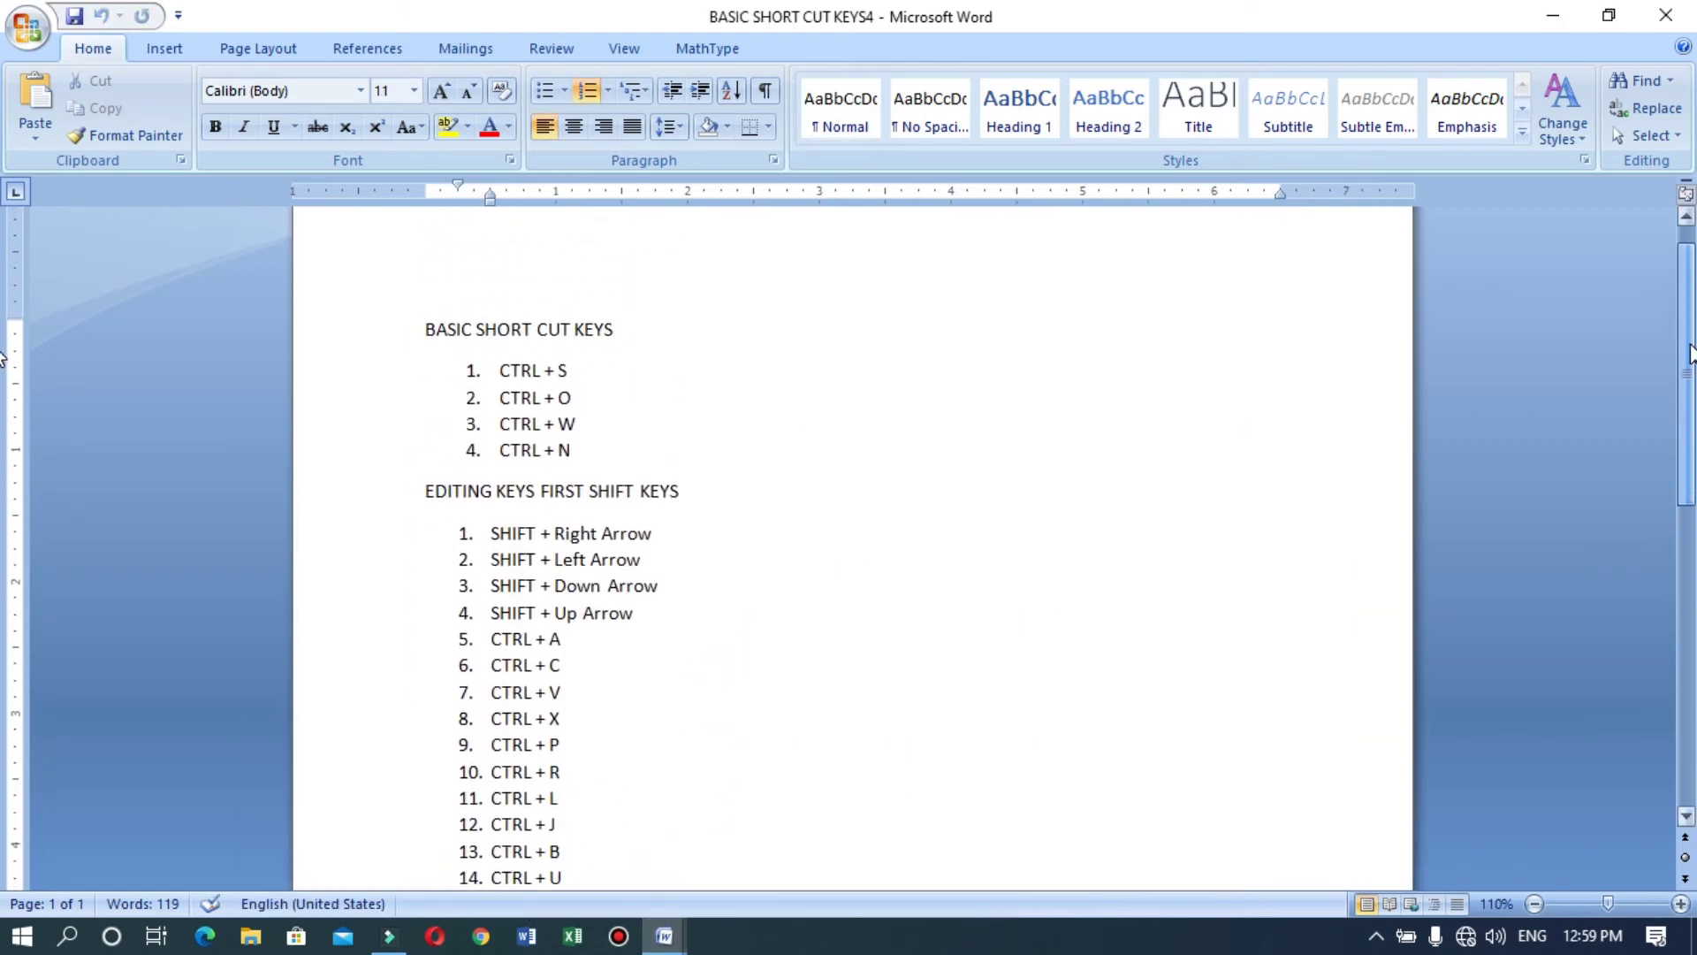
scroll(4, 442, down, 8)
scroll(5, 521, down, 2)
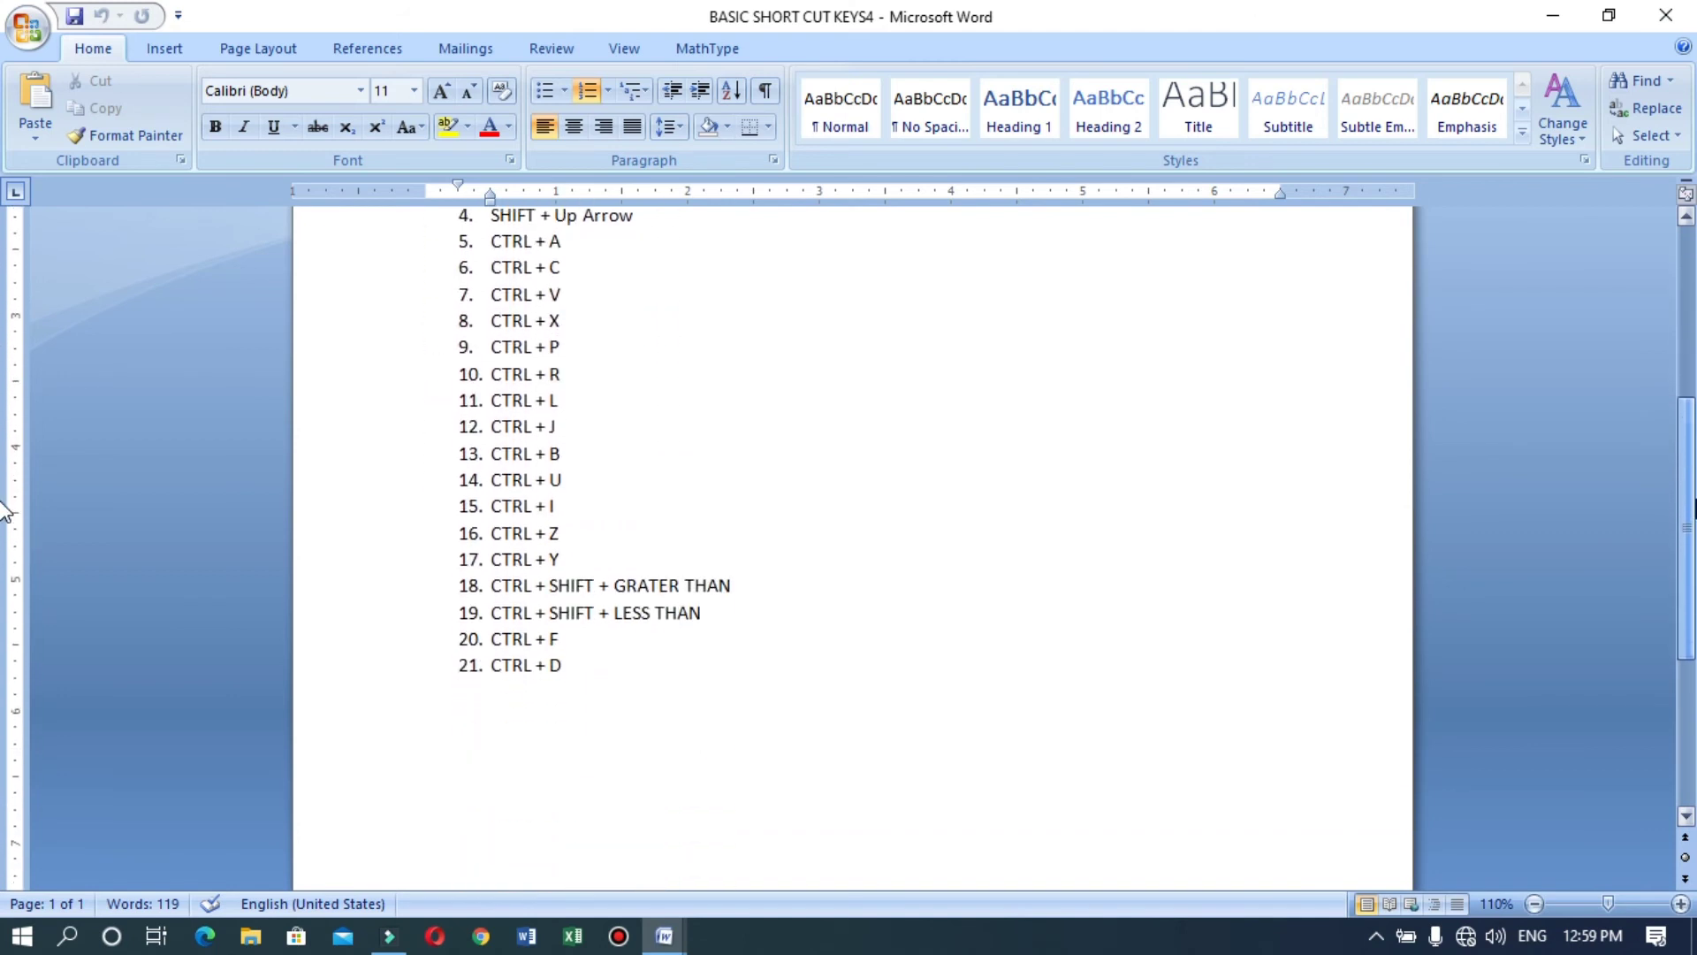
scroll(5, 530, up, 7)
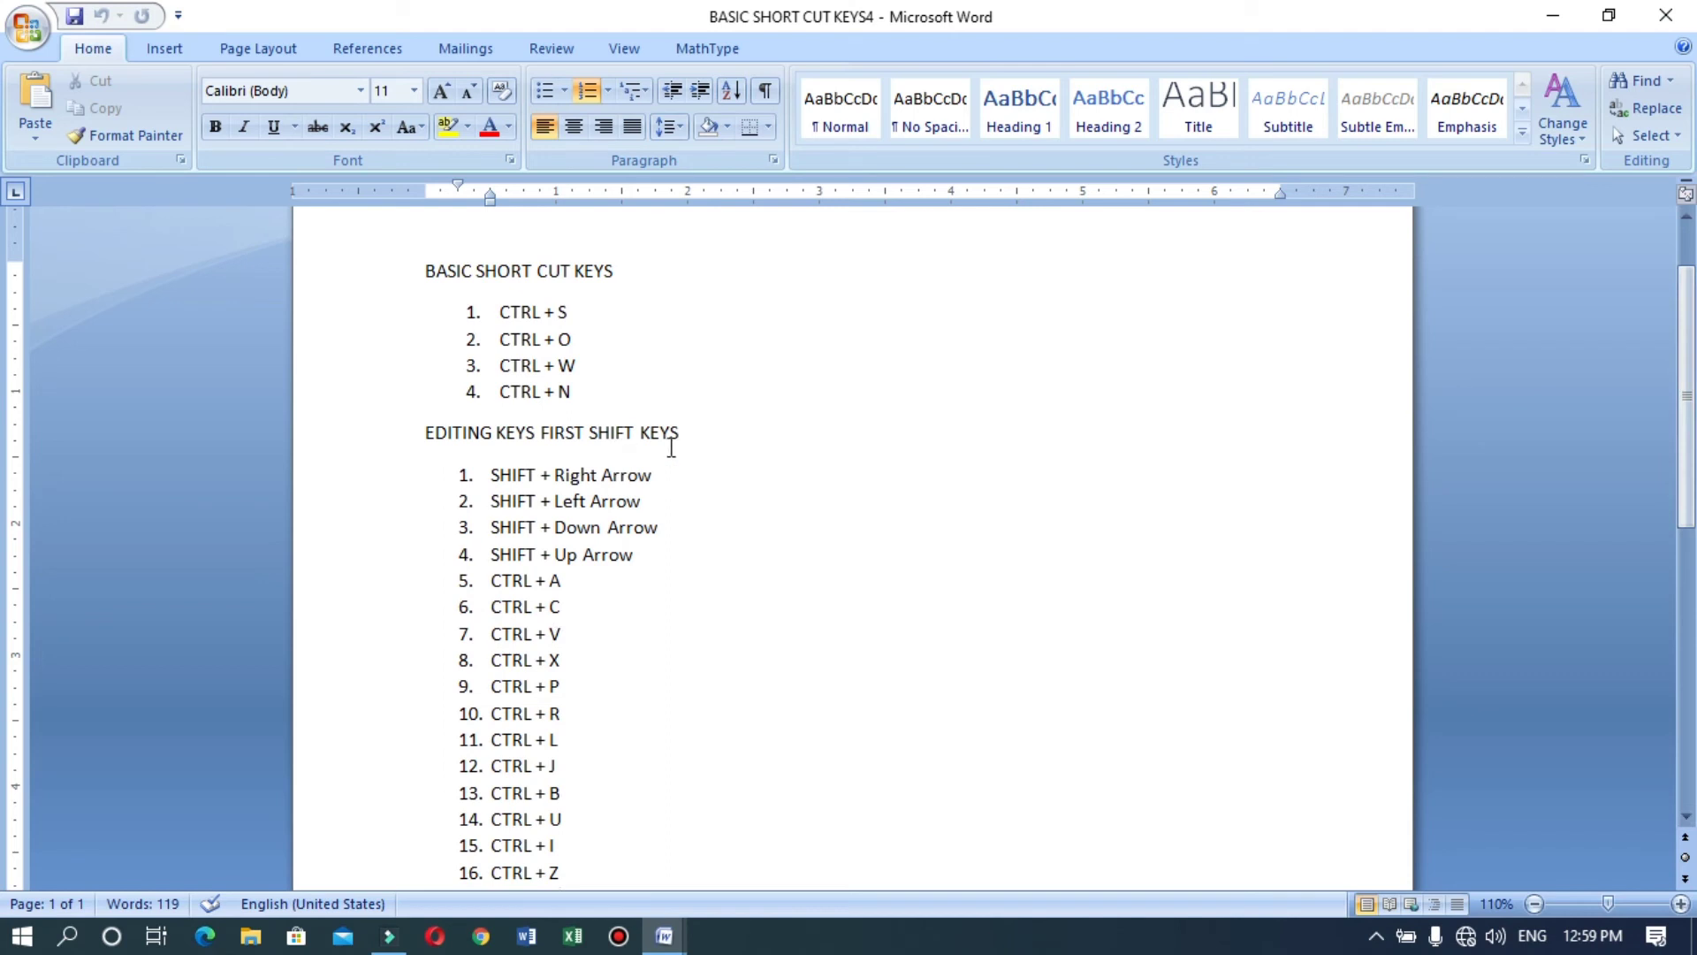
scroll(1686, 420, down, 2)
drag(1686, 420, 1686, 429)
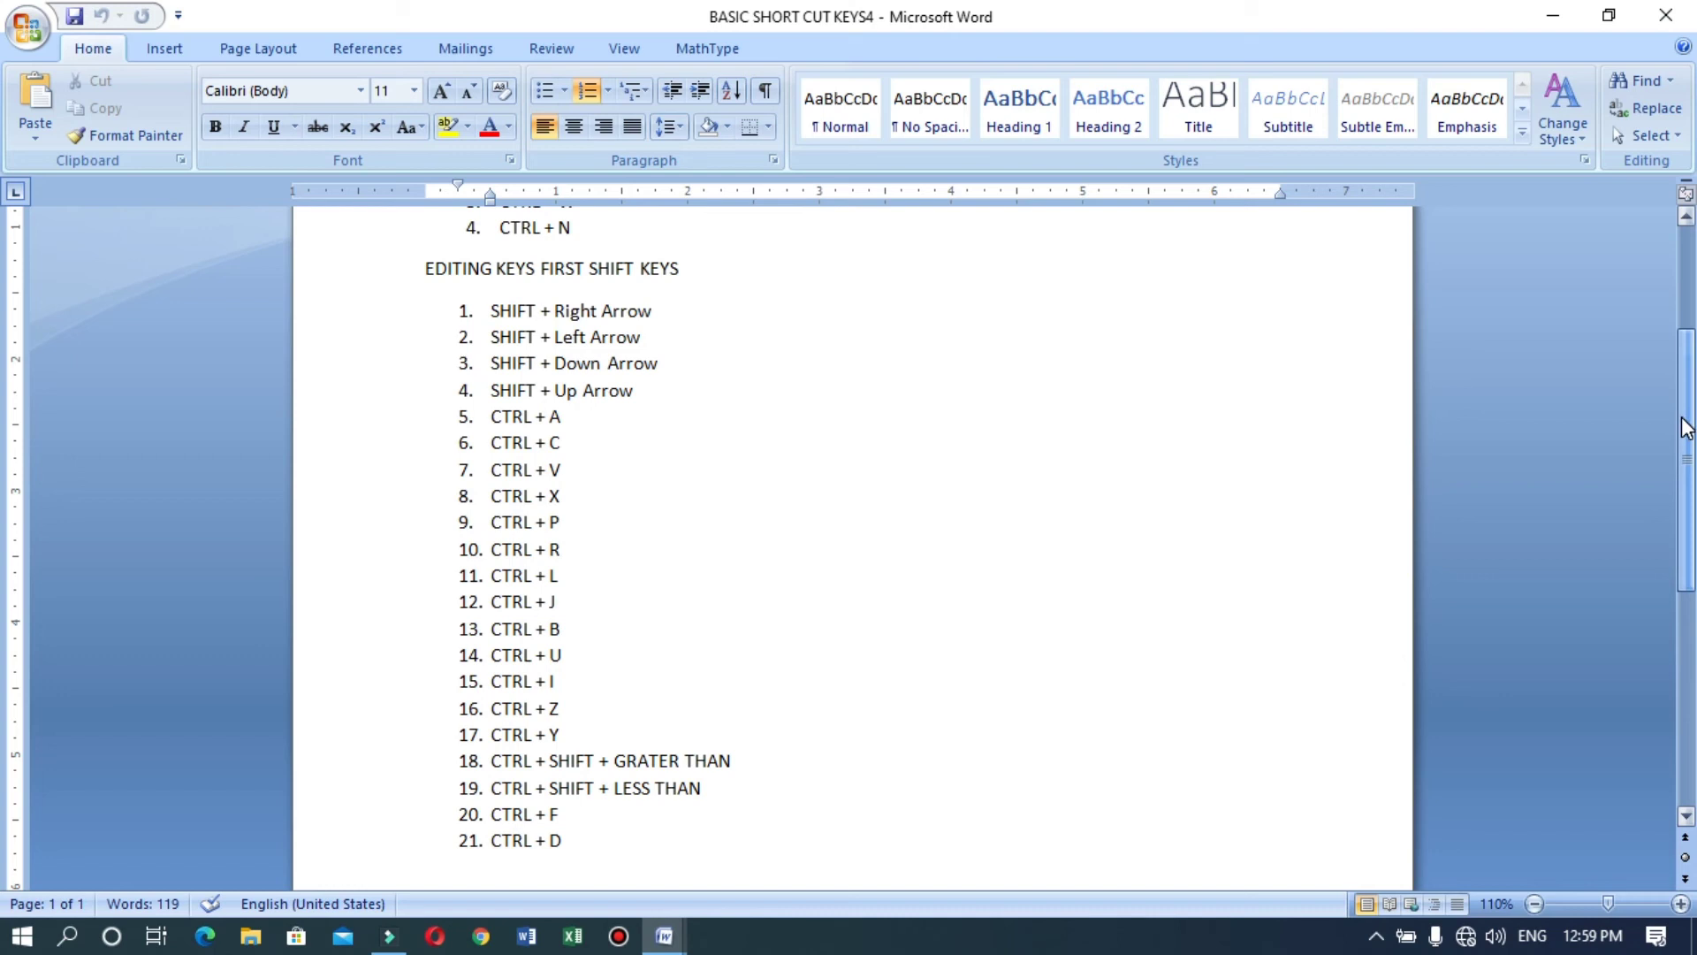
drag(1687, 429, 1686, 529)
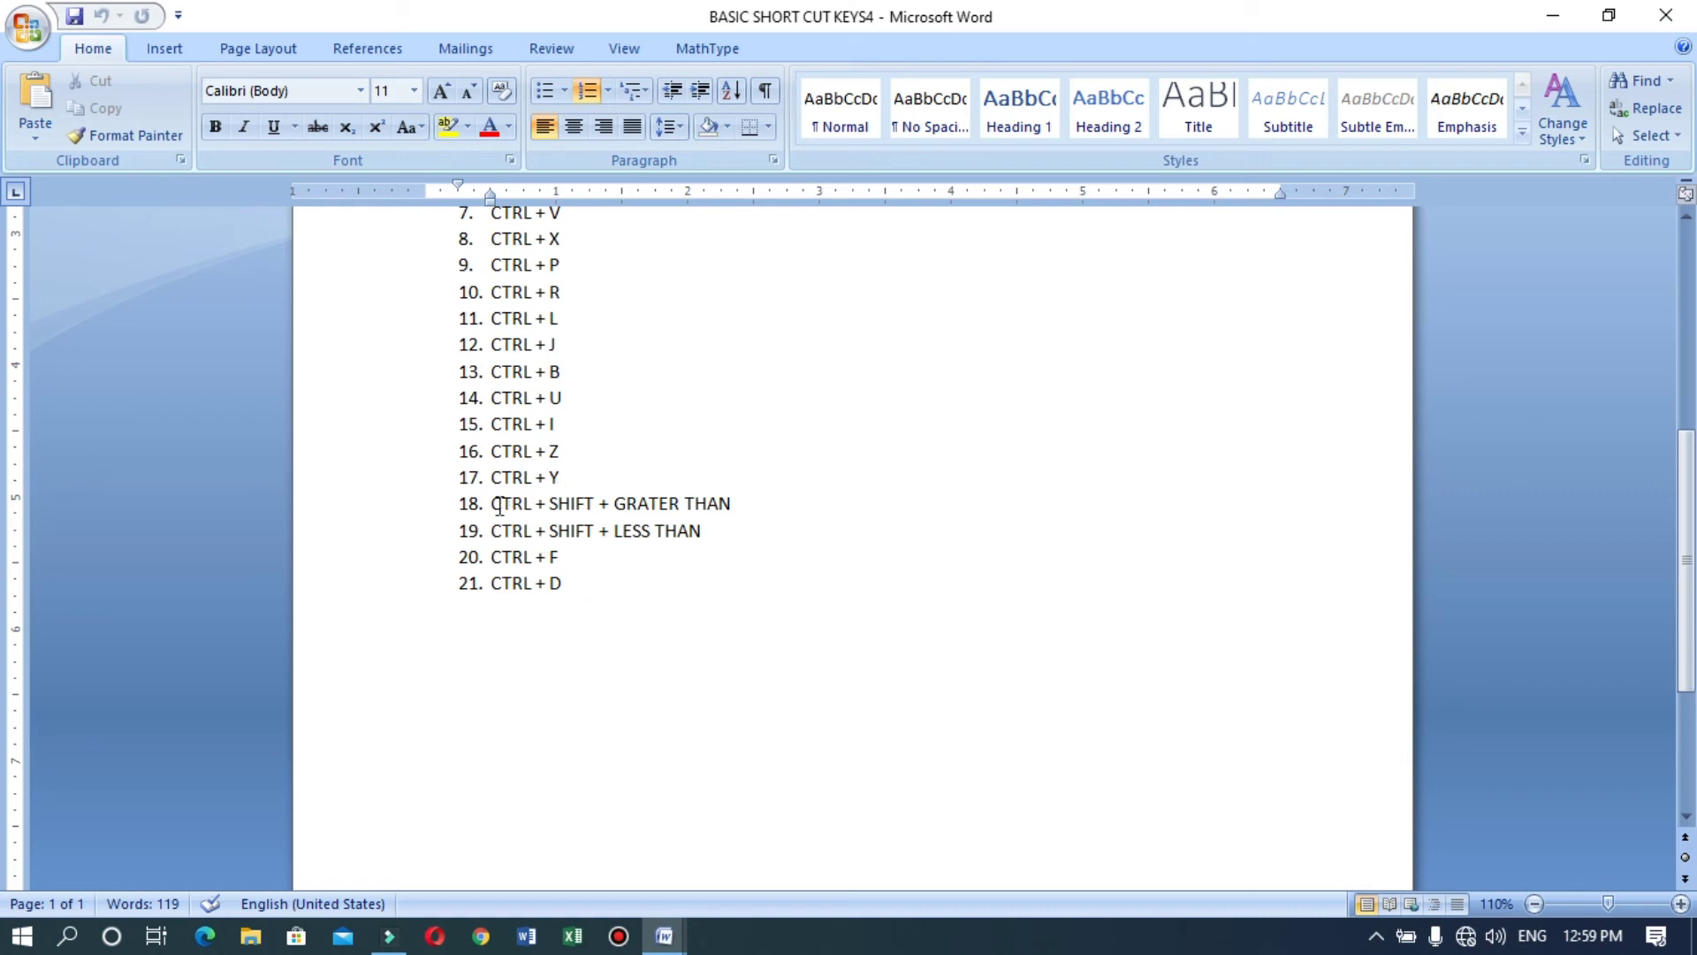
drag(493, 502, 726, 513)
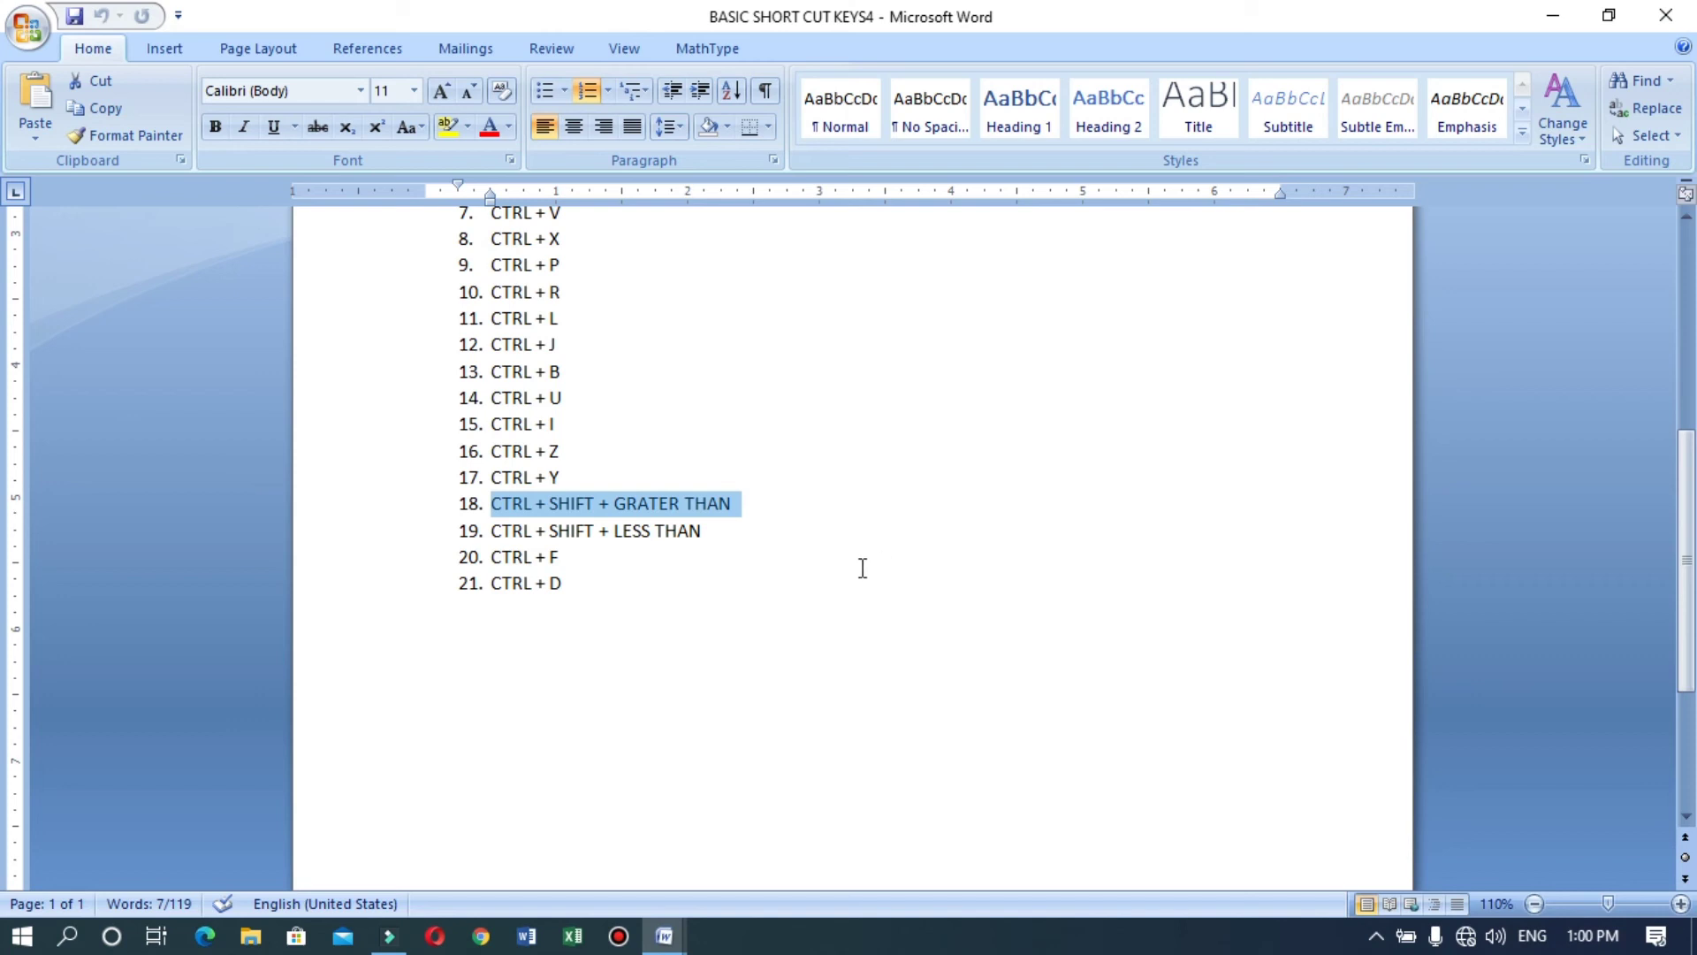
Step: Insert the < and > signs in the "CTRL + SHIFT + GRATER THAN" entry and delete them again
key(Right)
key(Up)
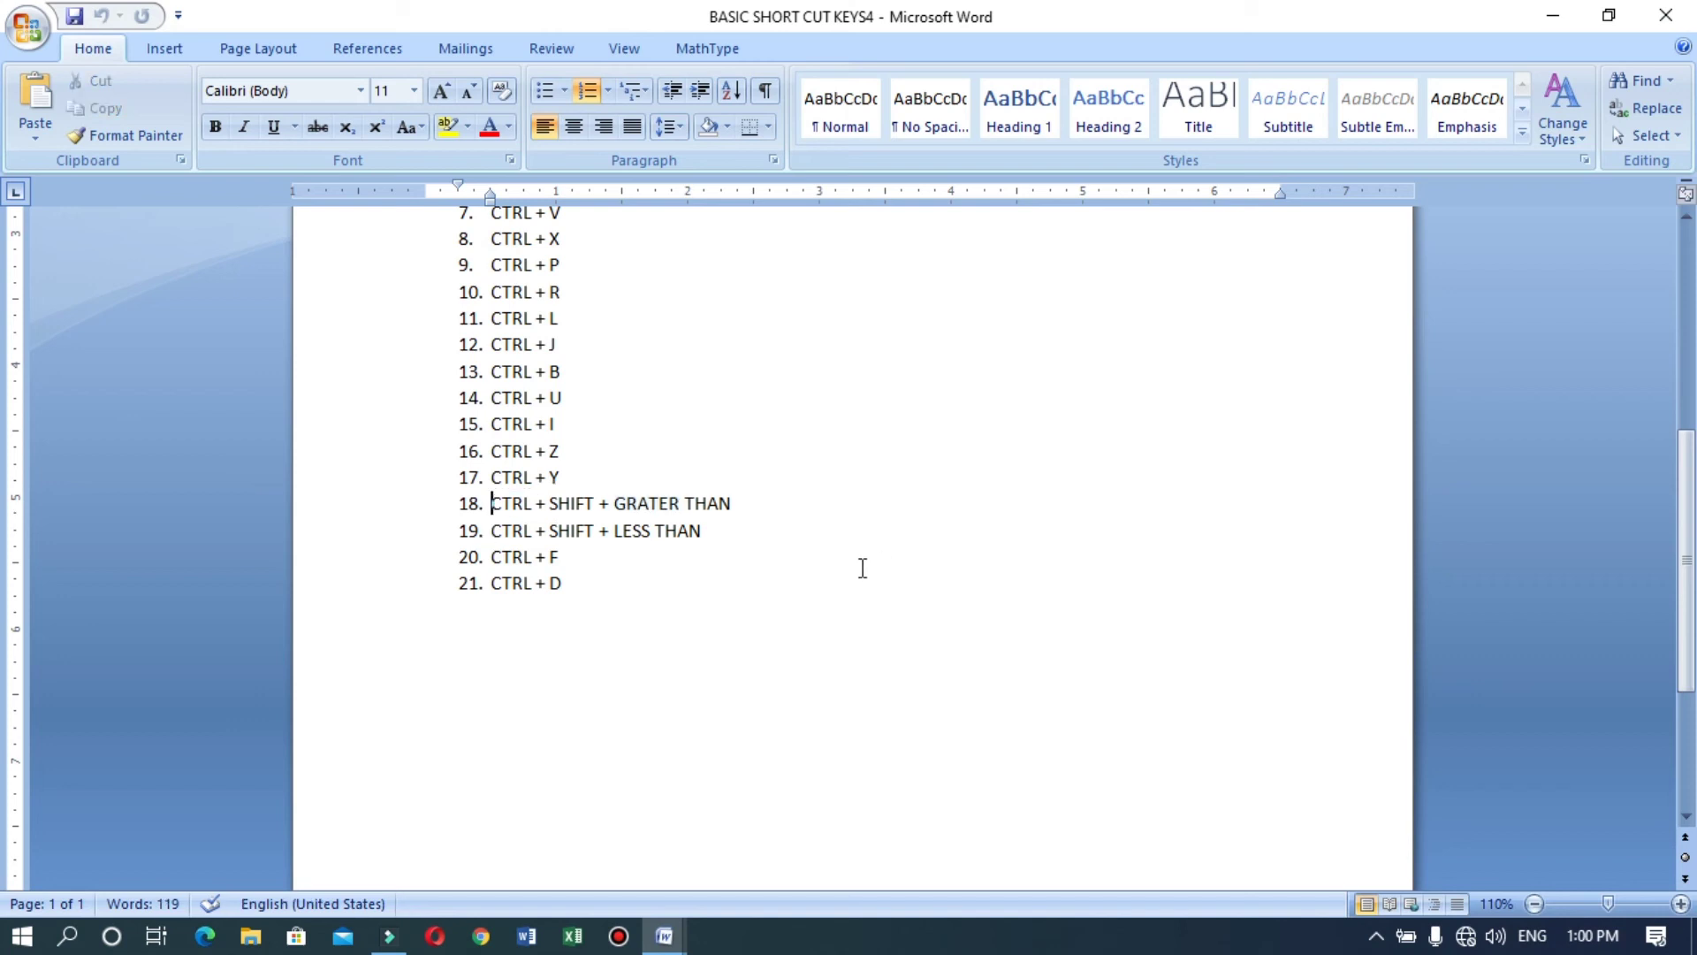
key(ctrl+Right)
key(ctrl+Right)
key(ctrl+Right)
key(ctrl+Right)
key(ctrl+Right)
key(ctrl+Right)
text(<>)
key(Left)
key(Right)
key(BackSpace)
key(BackSpace)
key(BackSpace)
Step: Switch to the "short cut keys 1" document and enlarge the "Memory is the part" line stepwise to 20 pt
mouse_move(658, 943)
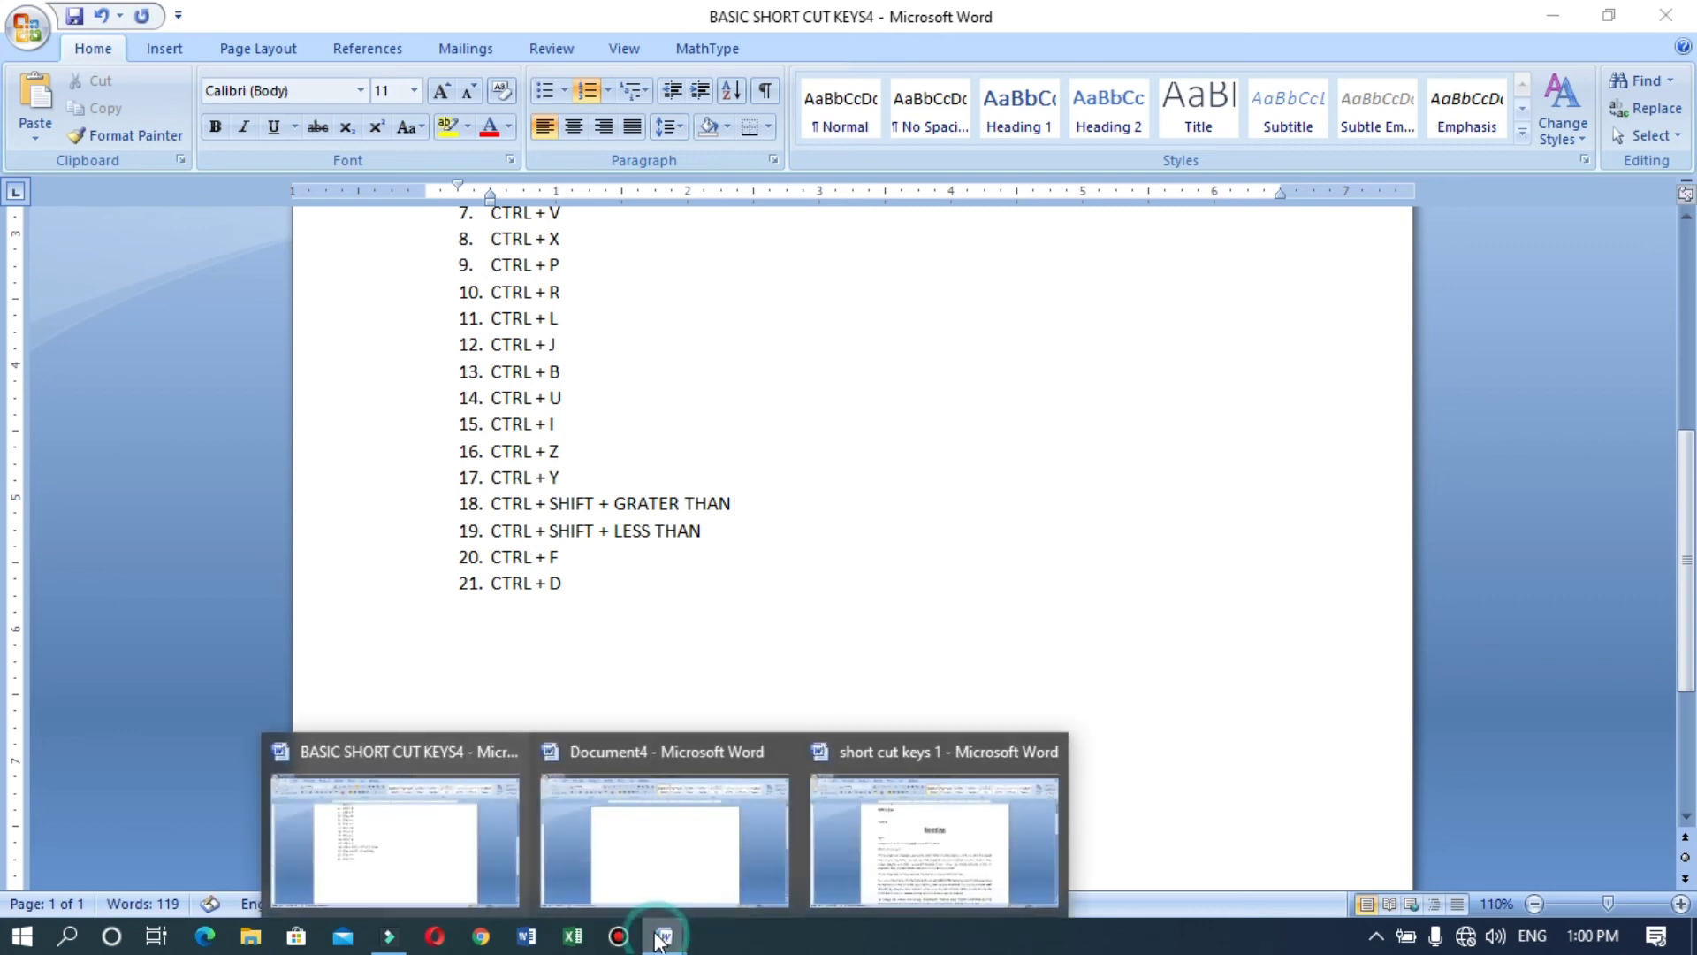
click(817, 835)
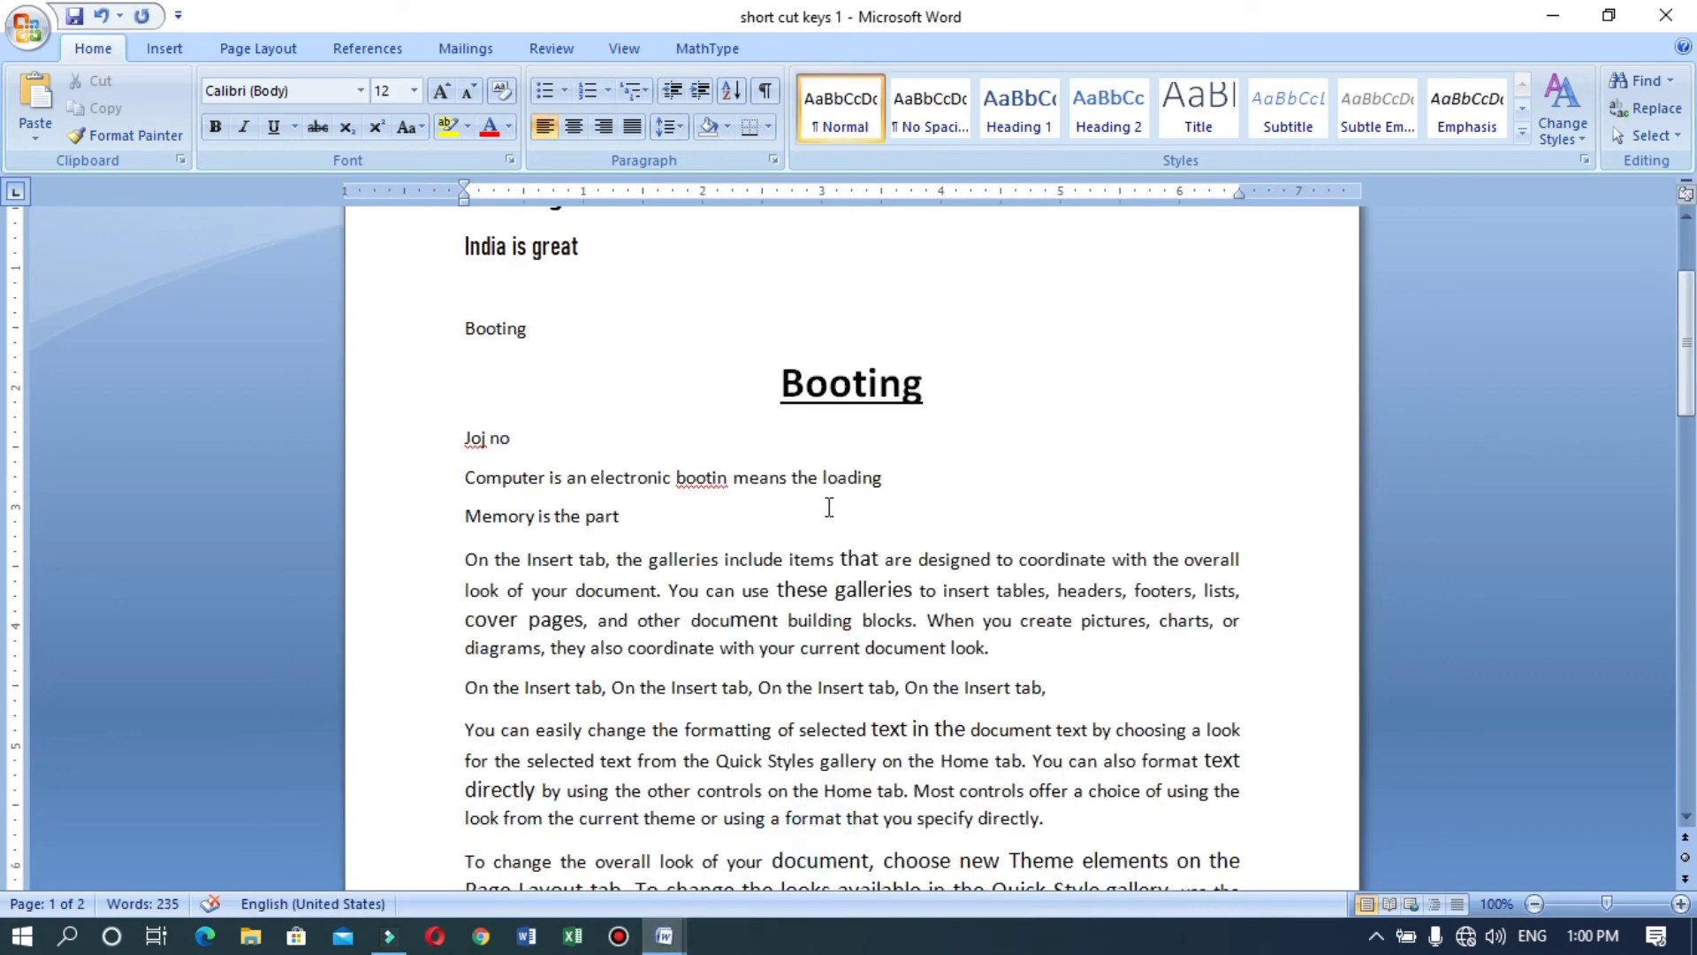
drag(628, 515, 486, 519)
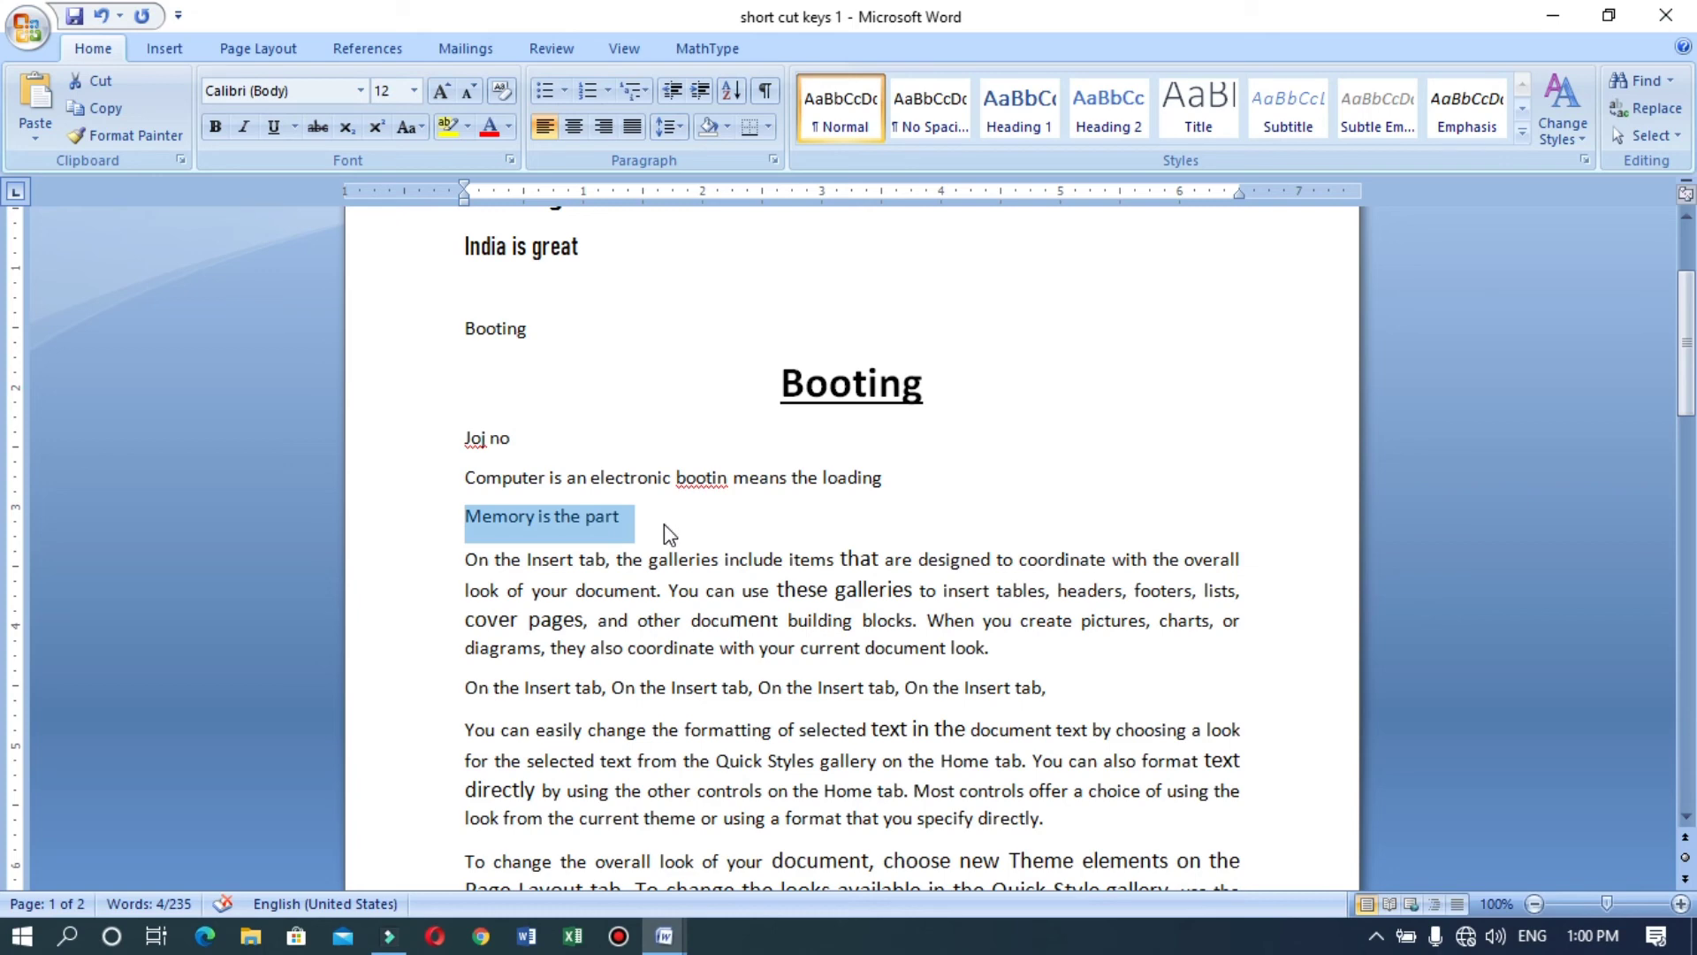
key(ctrl+shift+period)
key(ctrl+shift+period)
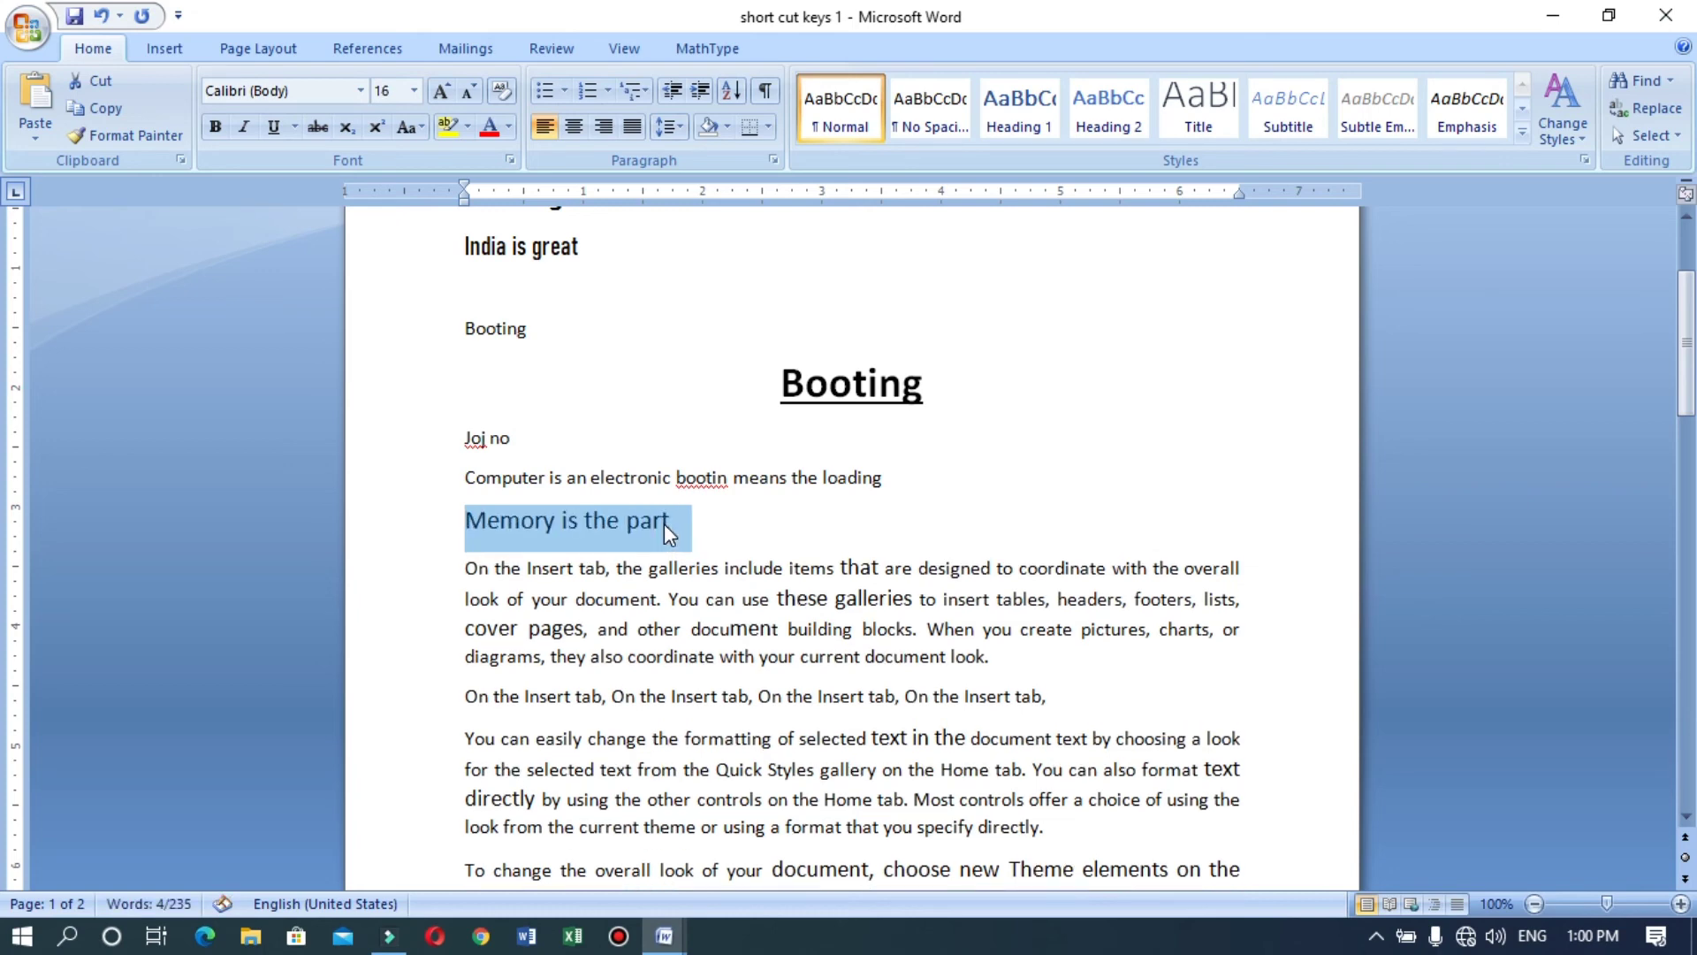
key(ctrl+shift+period)
key(ctrl+shift+period)
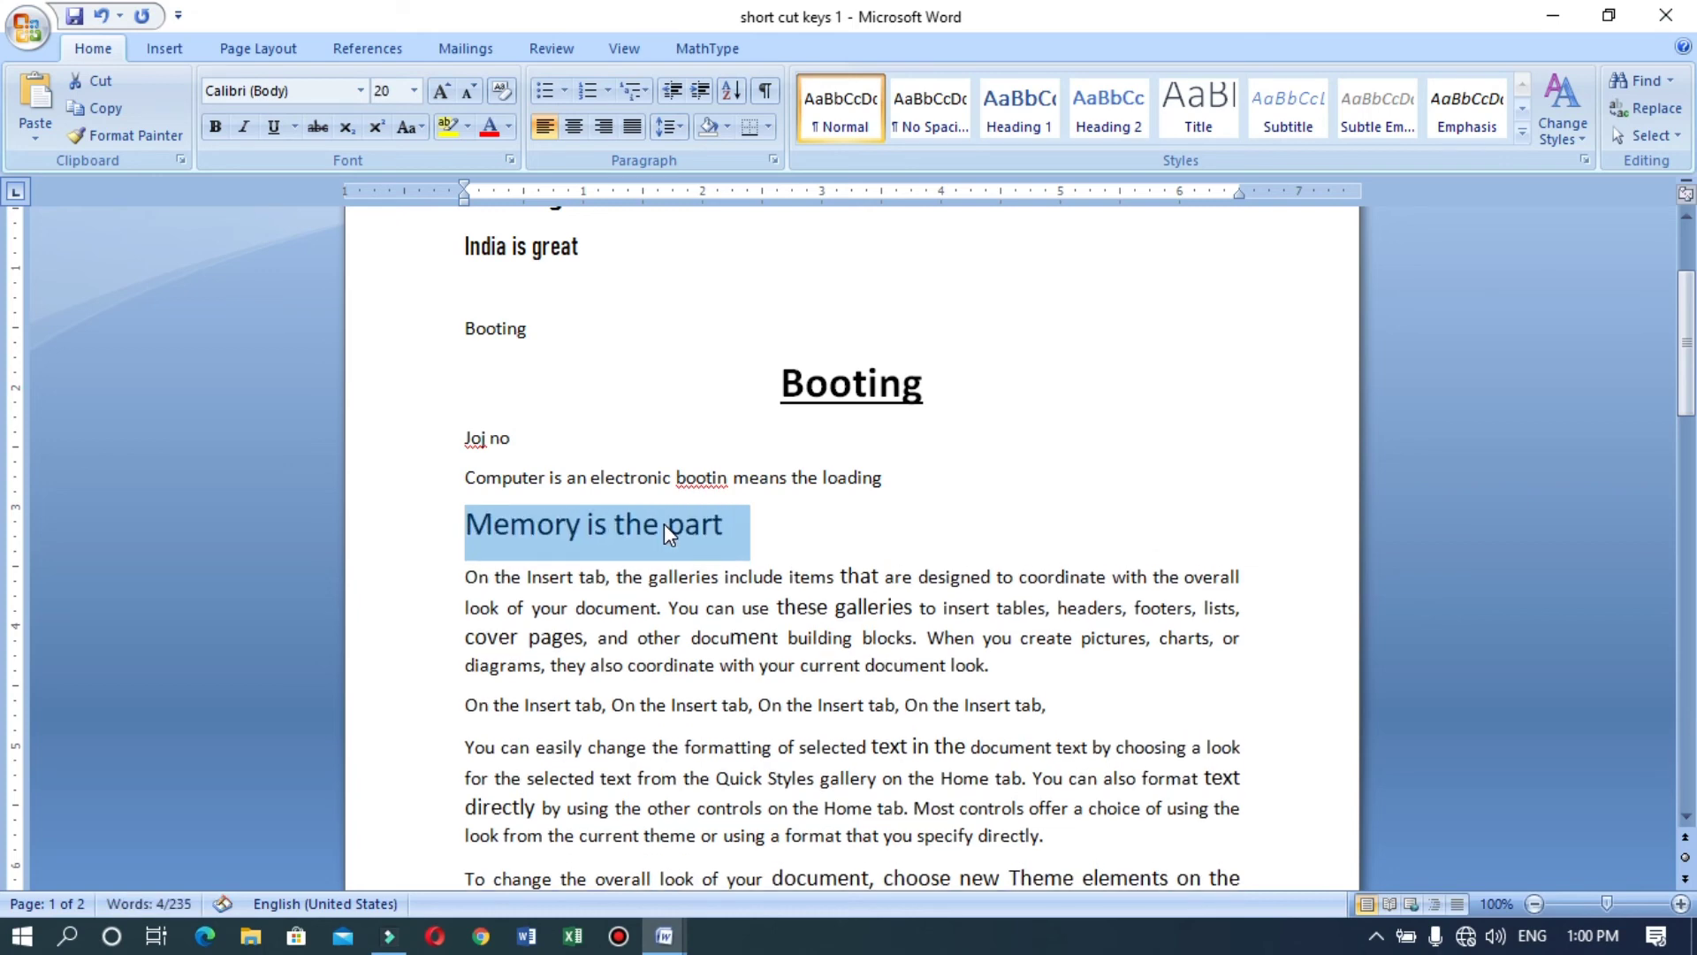
Step: Set the font size of the "Memory is the part" line to 25
click(387, 89)
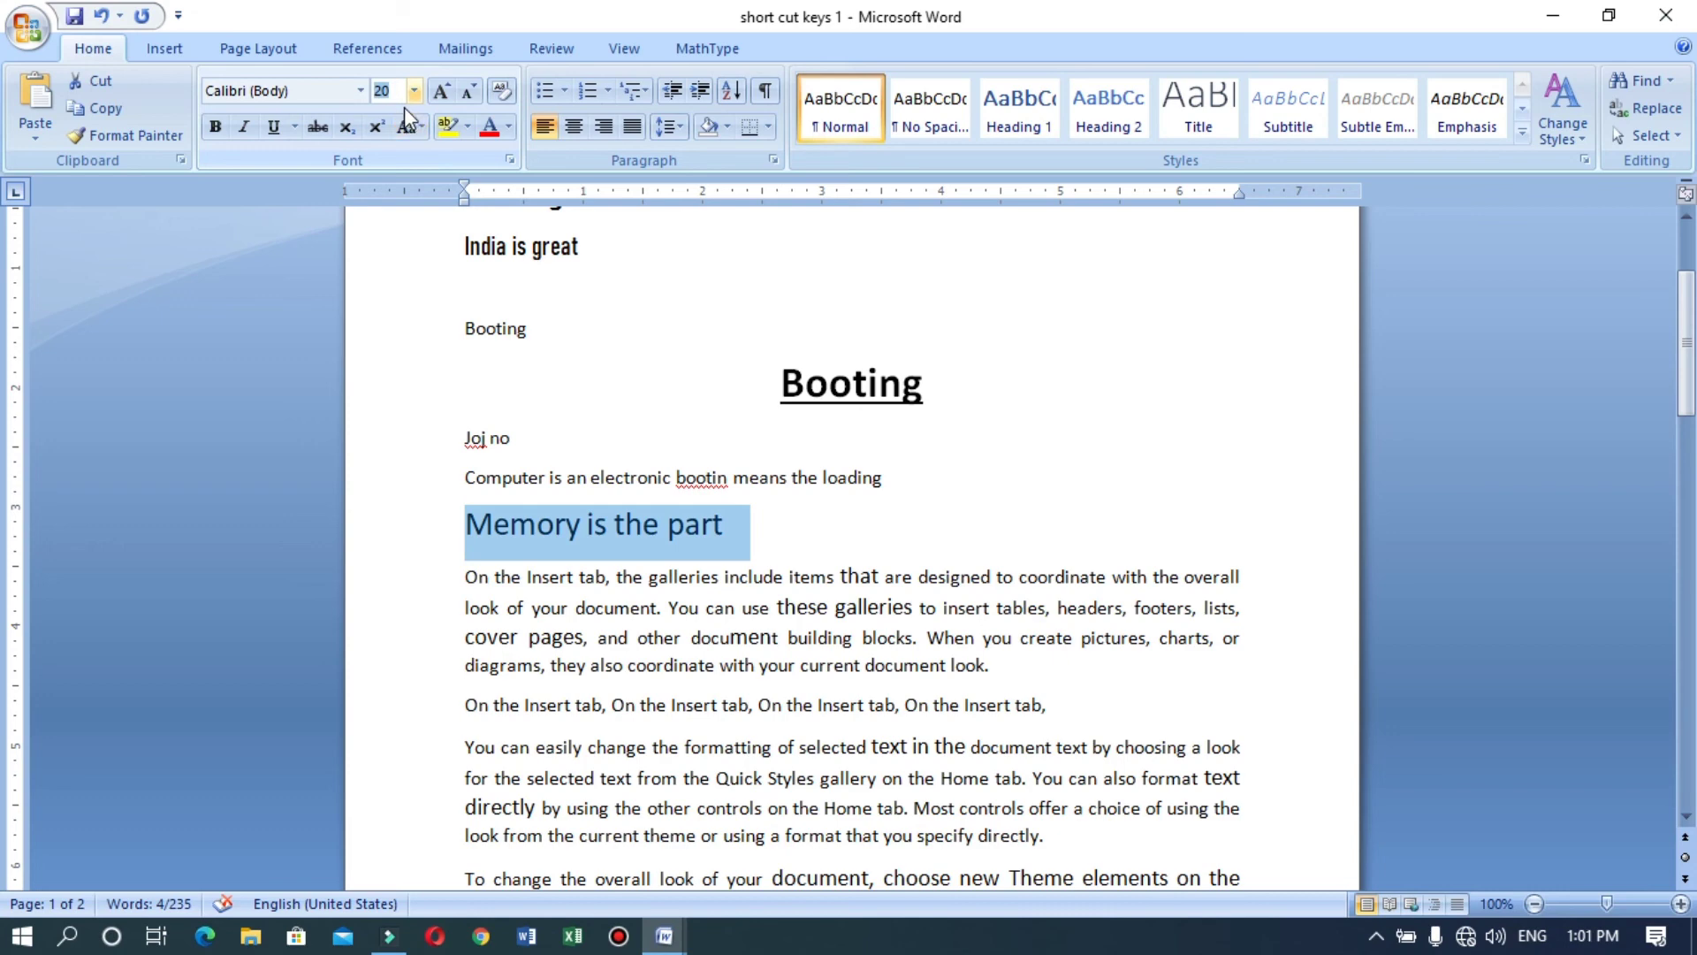
text(25)
key(Return)
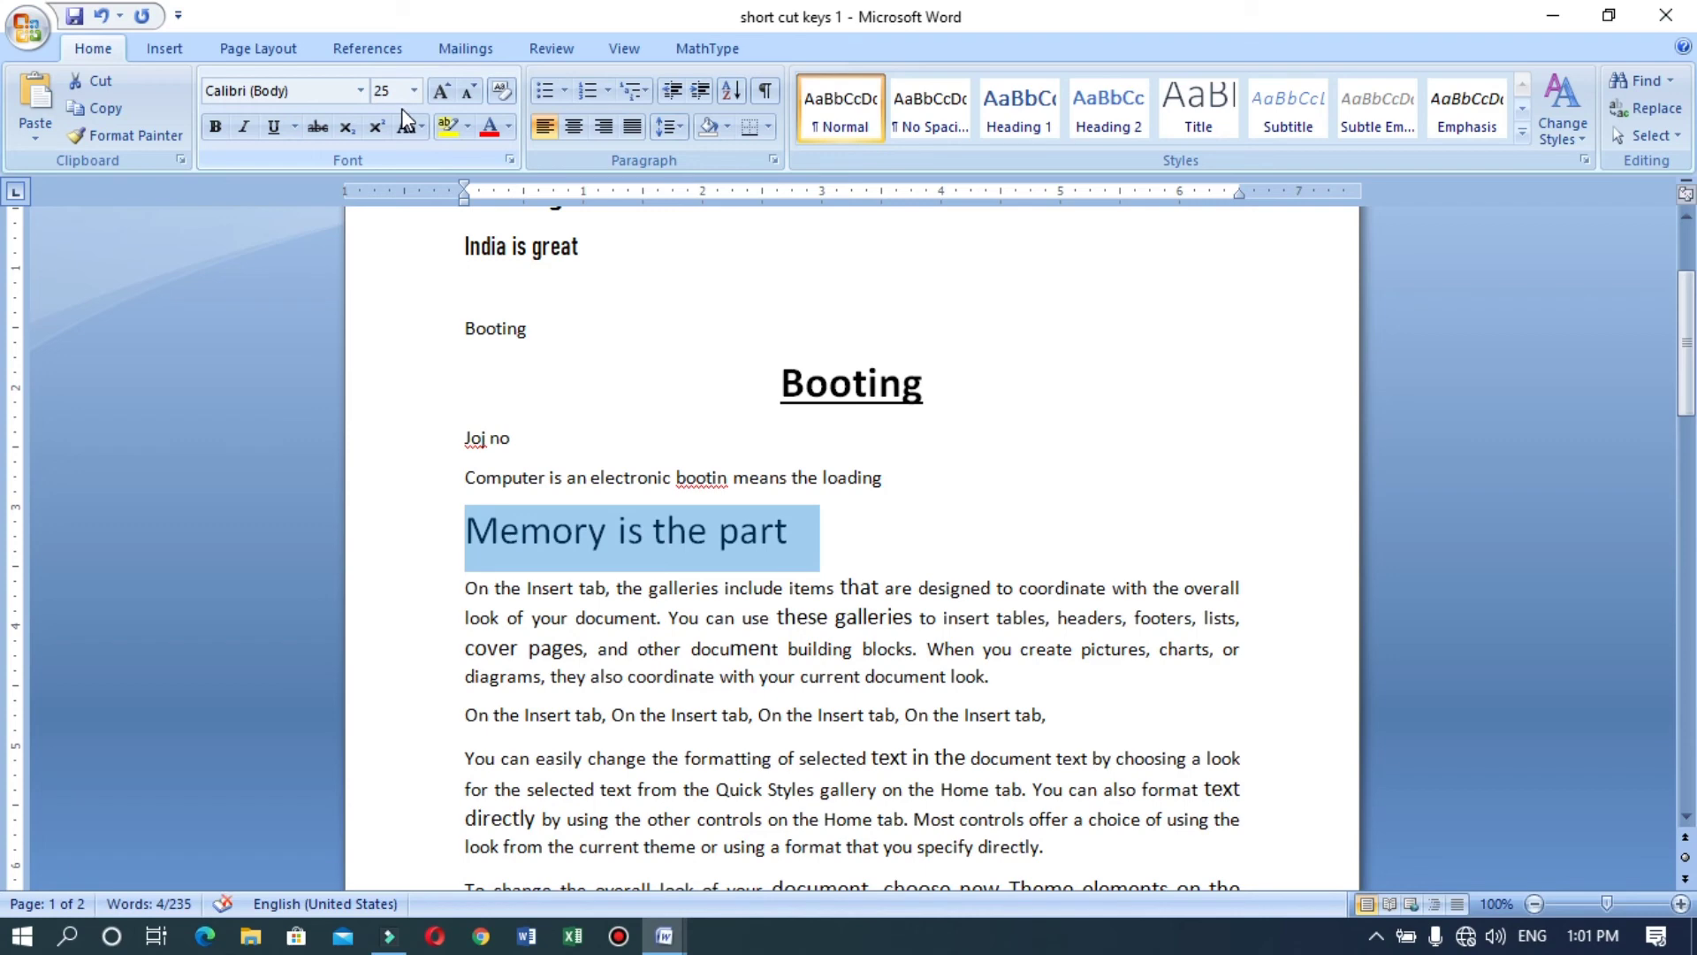
Step: Write "computer" after "Joj no" with the font size increased to 26
click(576, 437)
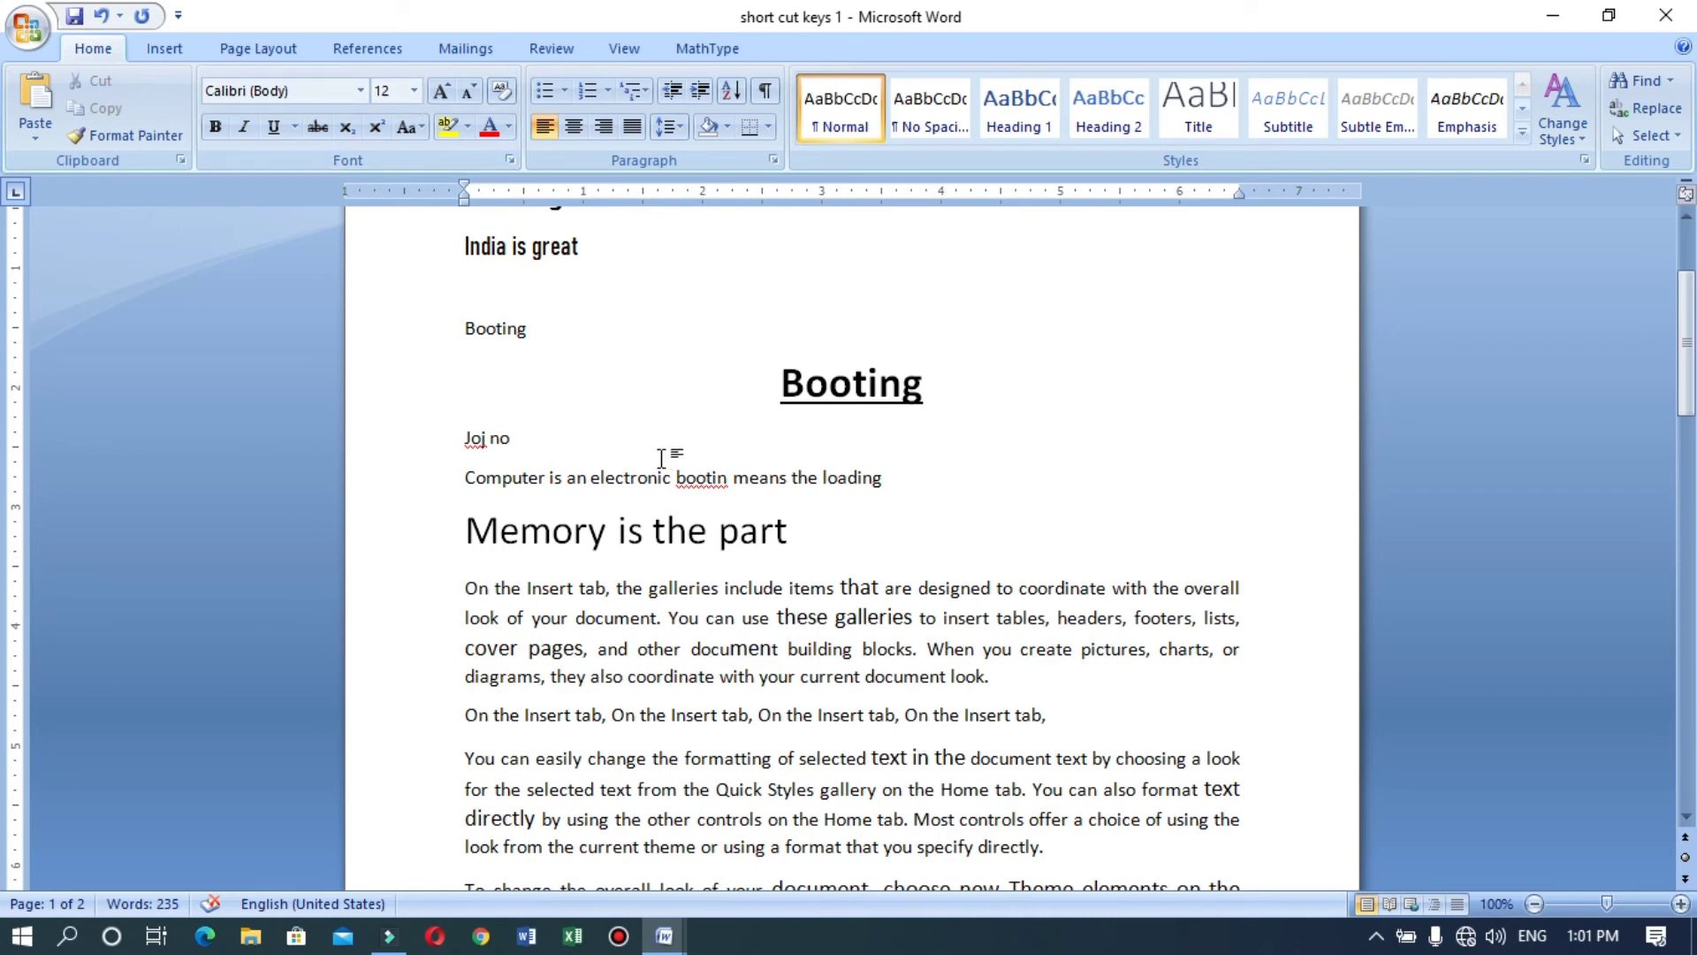
key(ctrl+shift+period)
key(ctrl+shift+period)
key(ctrl+shift+period)
key(ctrl+shift+period)
key(ctrl+shift+period)
text(computer)
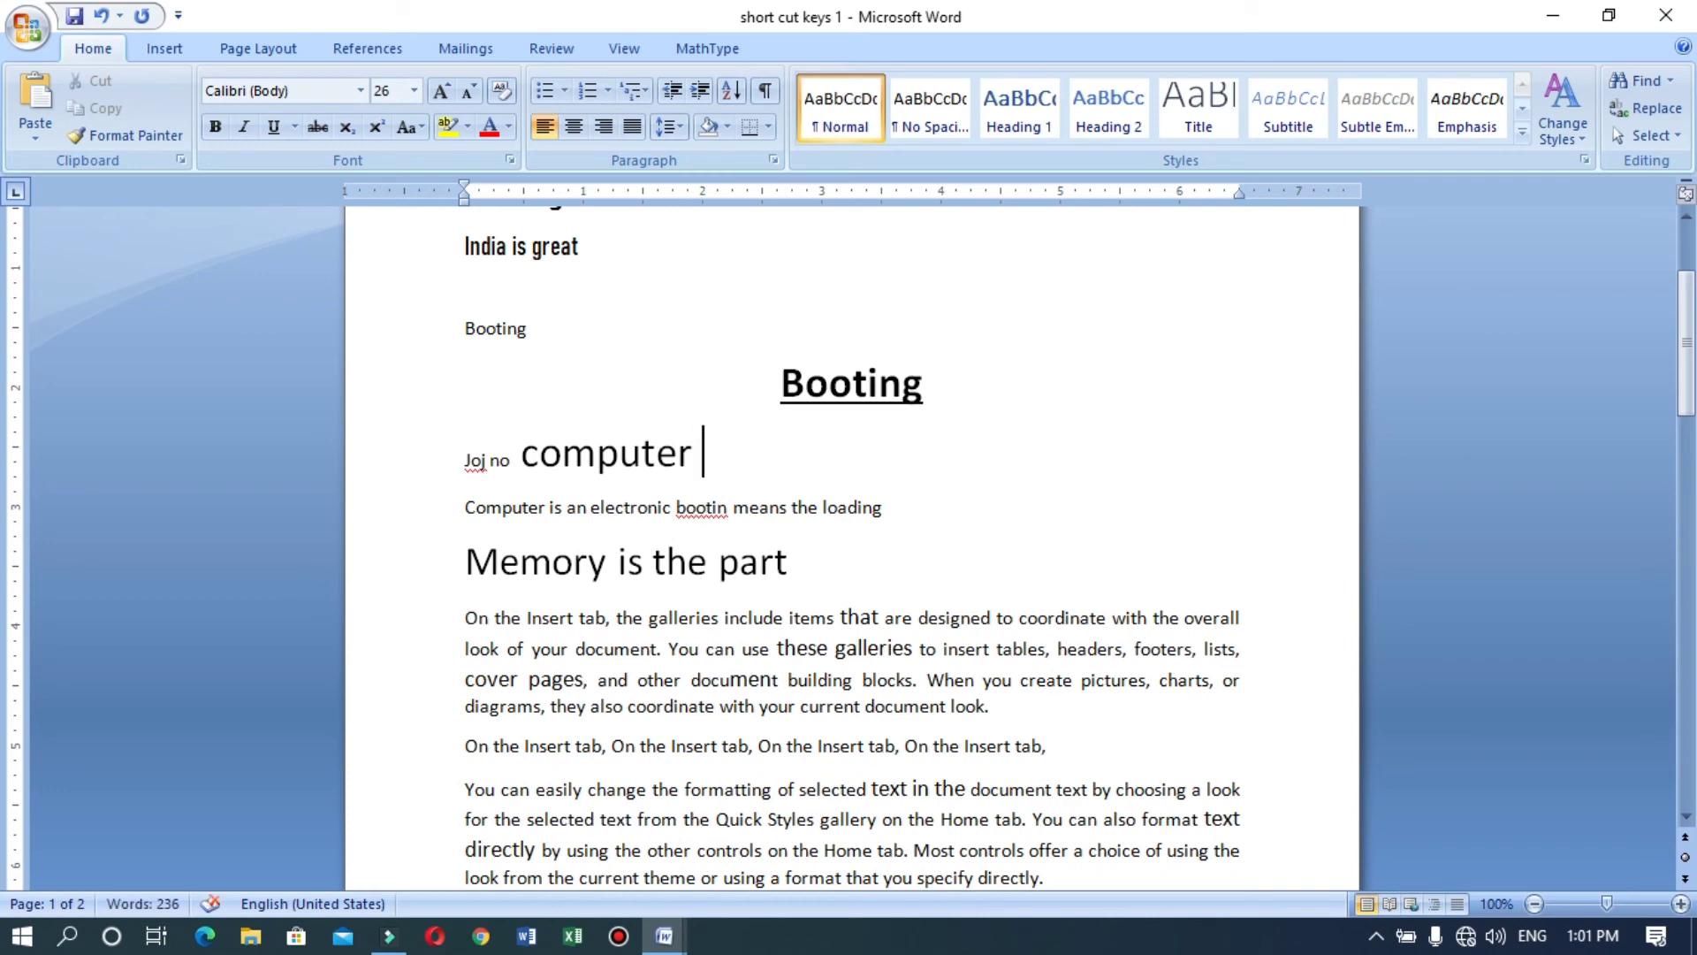
Step: Add a second "computer" on the same line with the font size decreased to 14
key(ctrl+shift+comma)
key(ctrl+shift+comma)
key(ctrl+shift+comma)
key(ctrl+shift+comma)
key(ctrl+shift+comma)
text(computer)
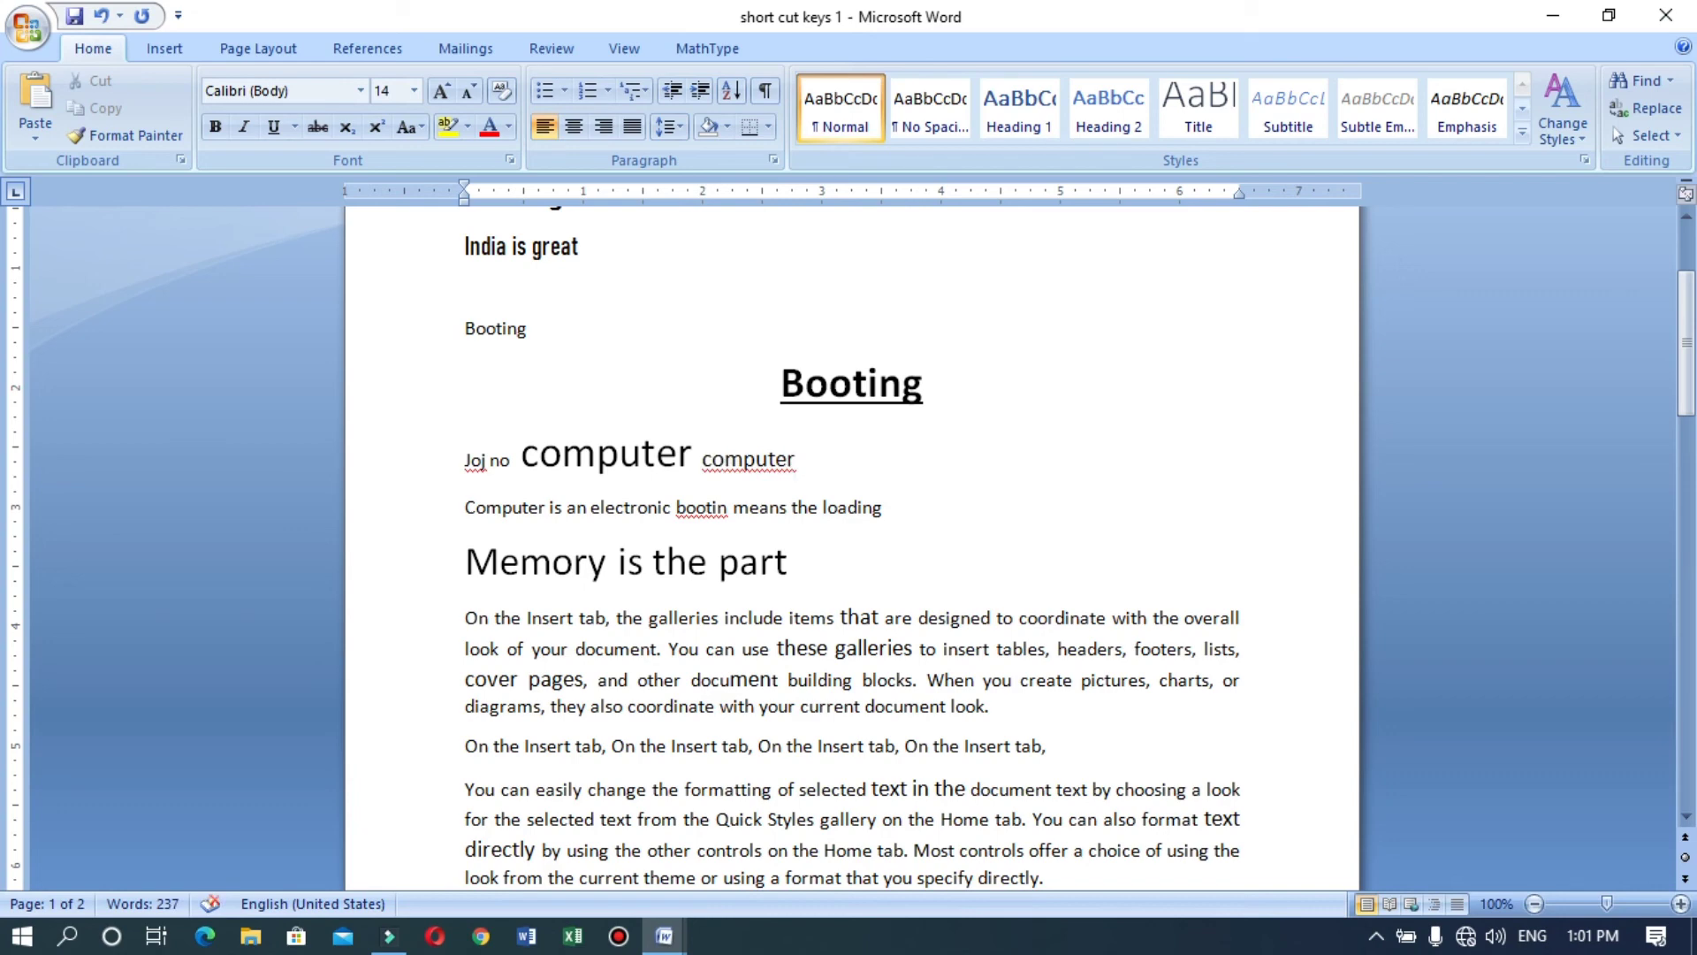
Step: Add two more "computer" words to the line, one at font size 12 and the next at 11
key(ctrl+shift+comma)
text(comput)
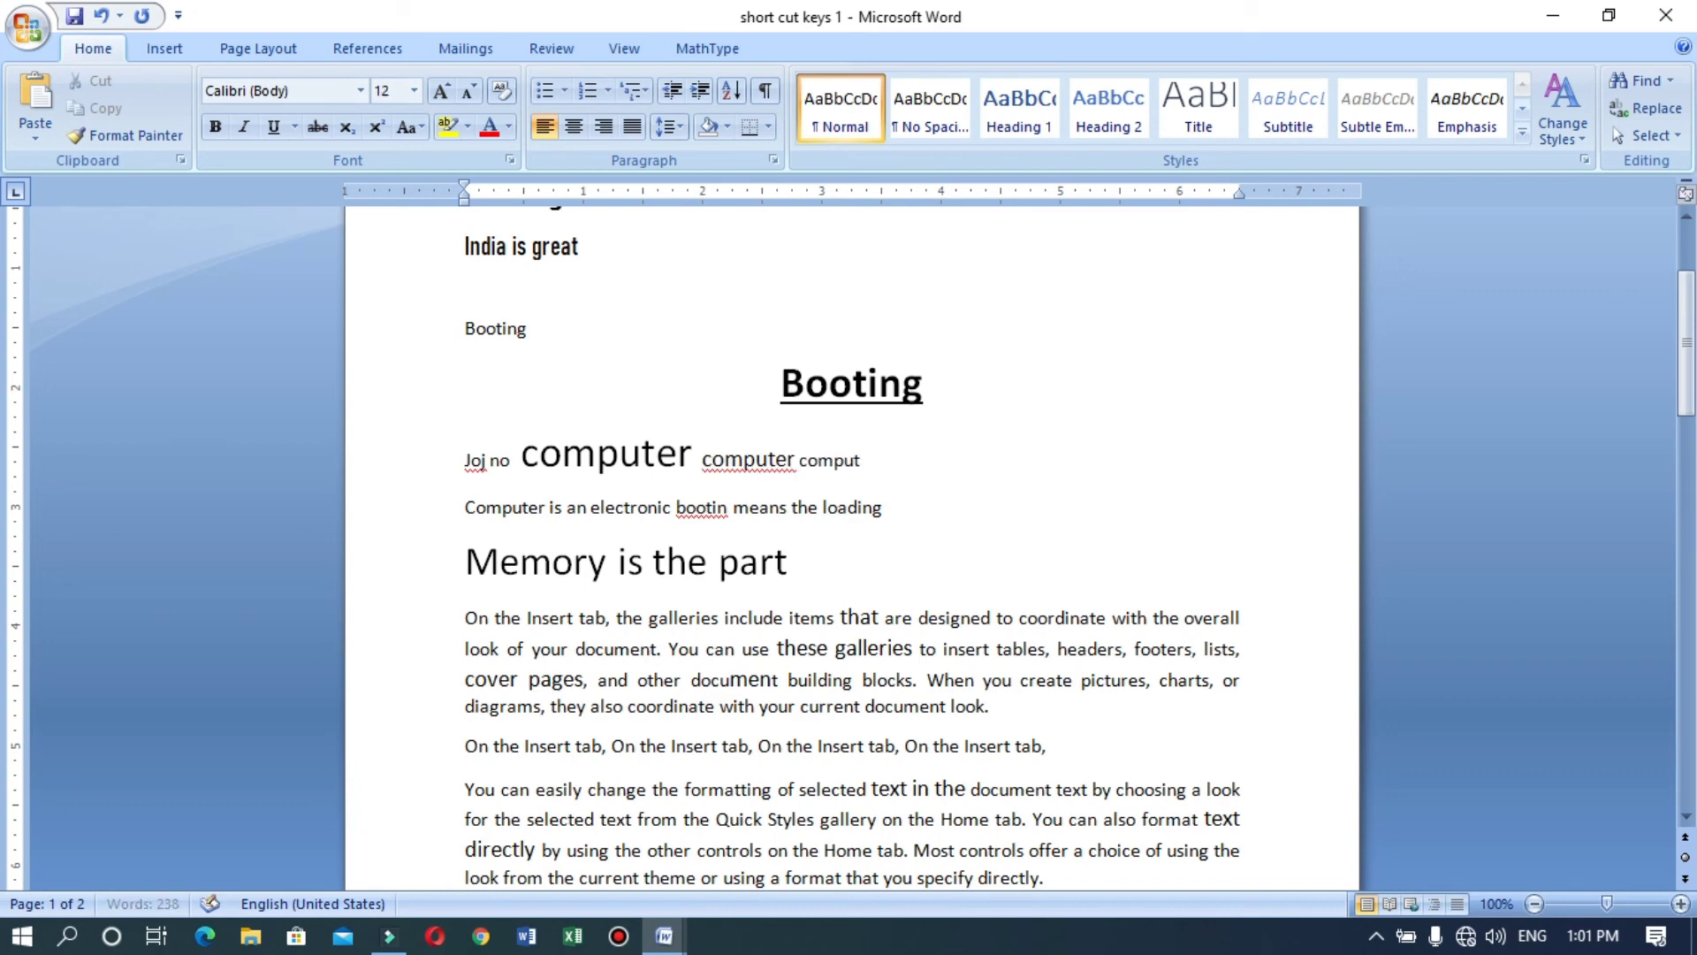
text(er)
key(ctrl+shift+comma)
text(cp)
key(BackSpace)
text(omputer)
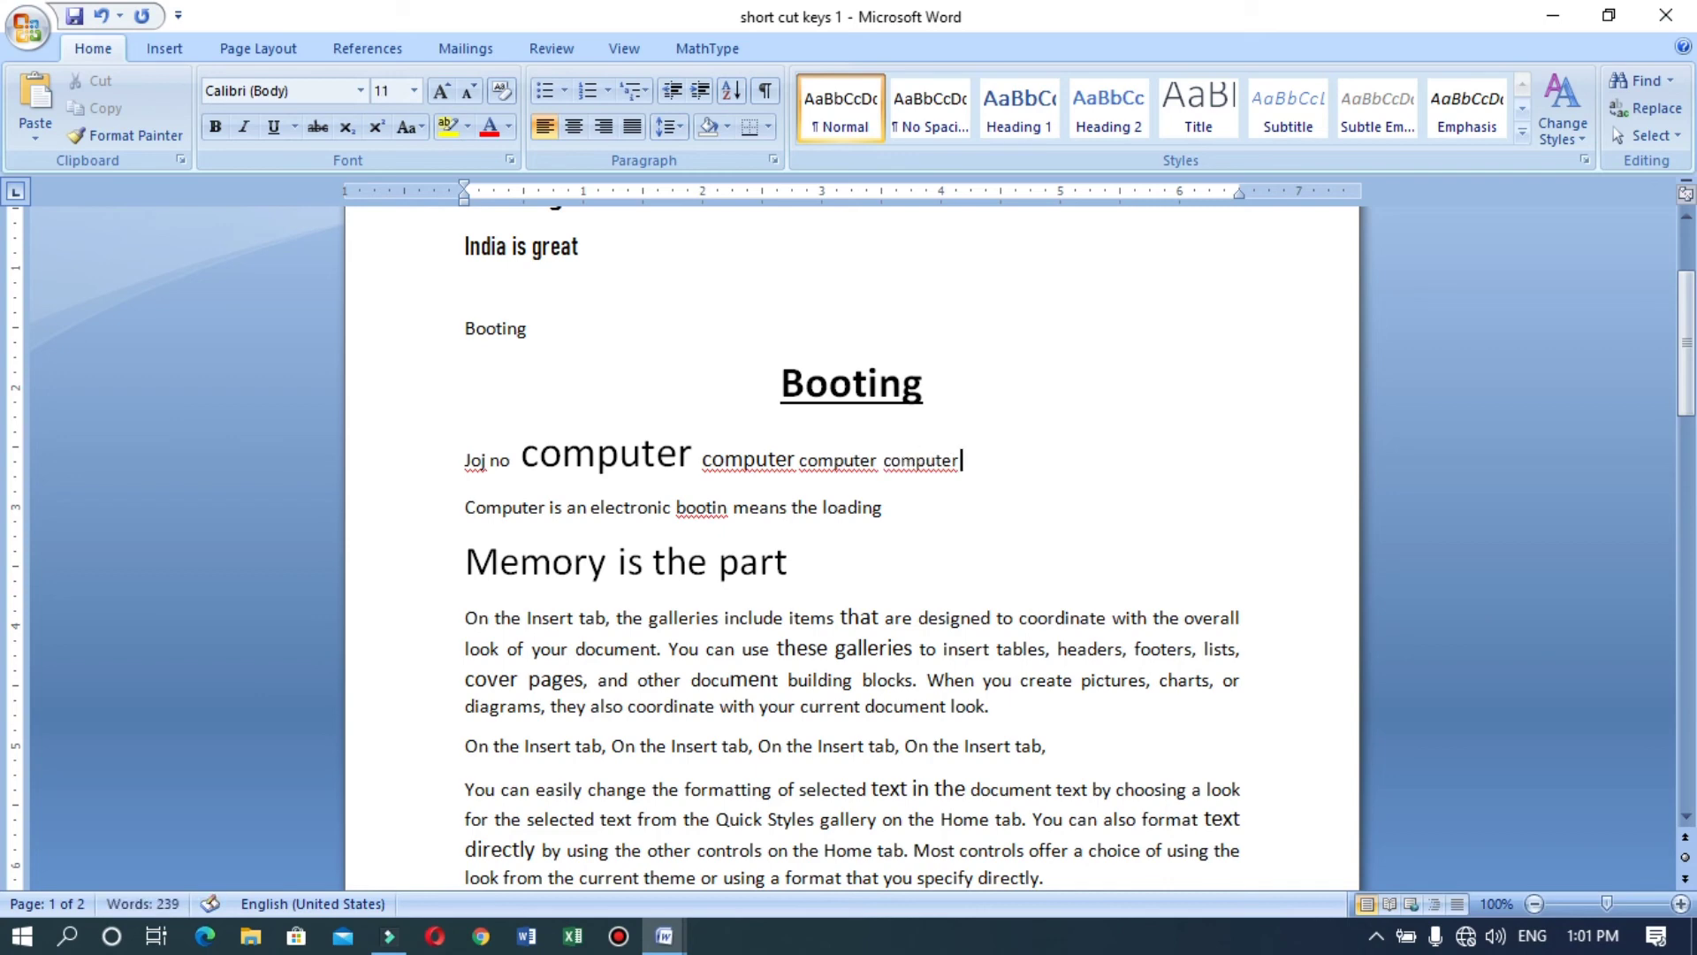
Step: Add "computer" at font size 9 and another one size step smaller at the end of the line
key(ctrl+shift+comma)
text(computer)
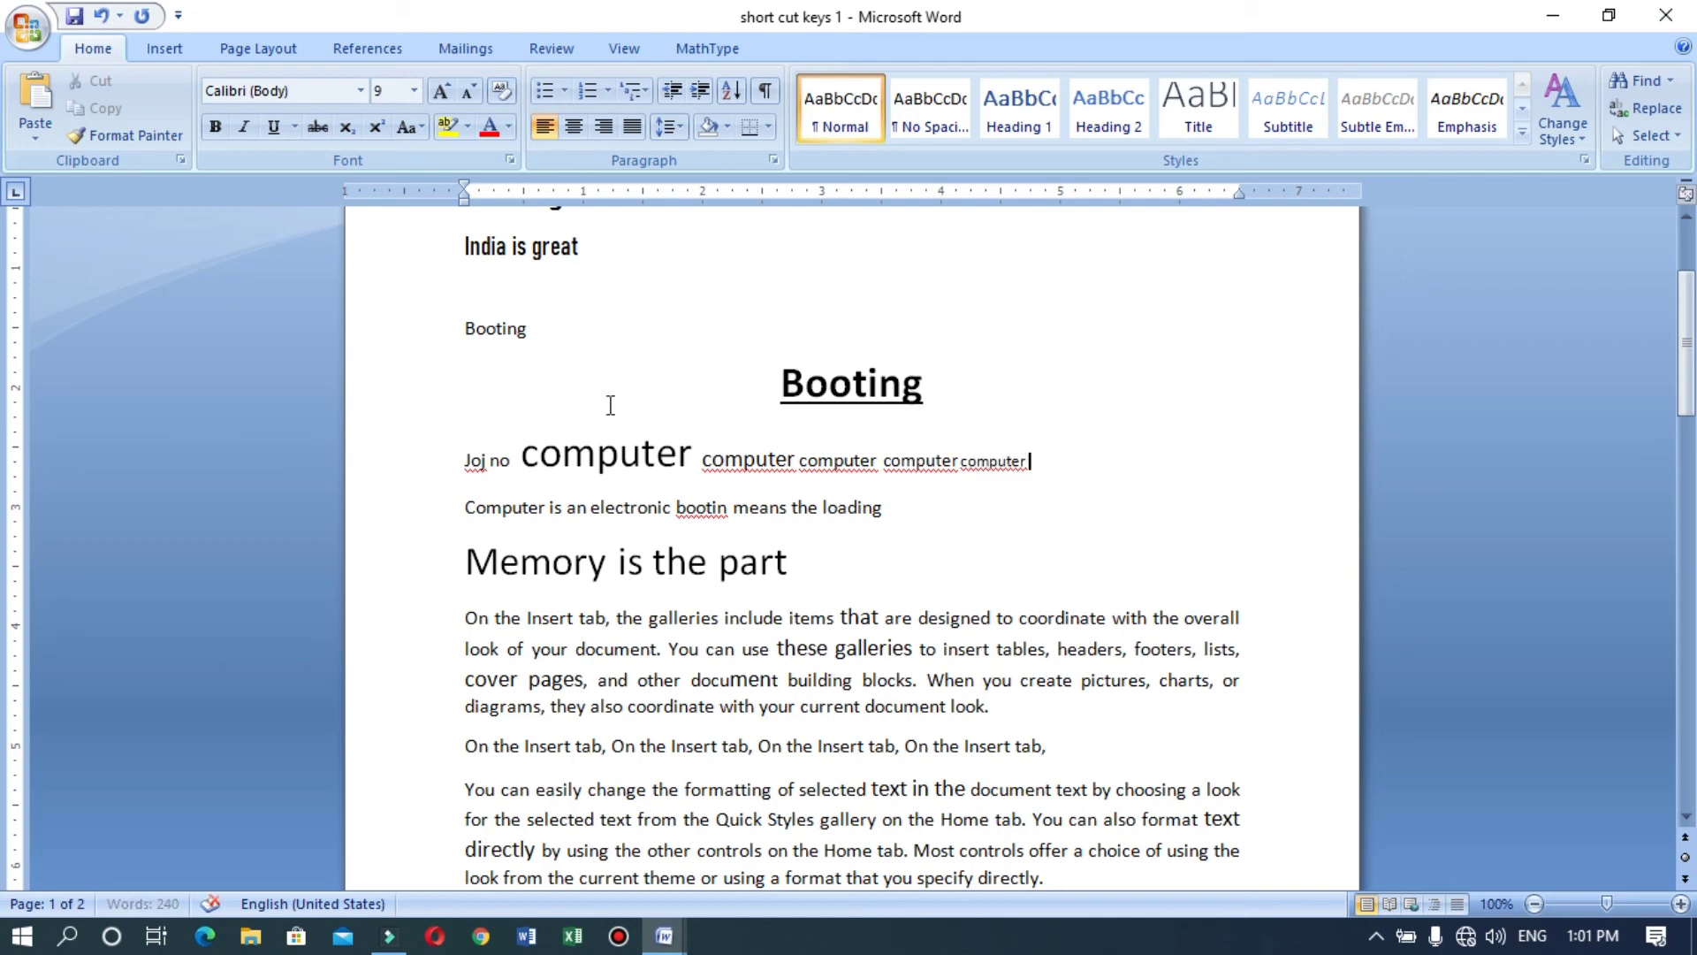
key(ctrl+shift+comma)
text(computer)
click(762, 661)
scroll(760, 541, down, 4)
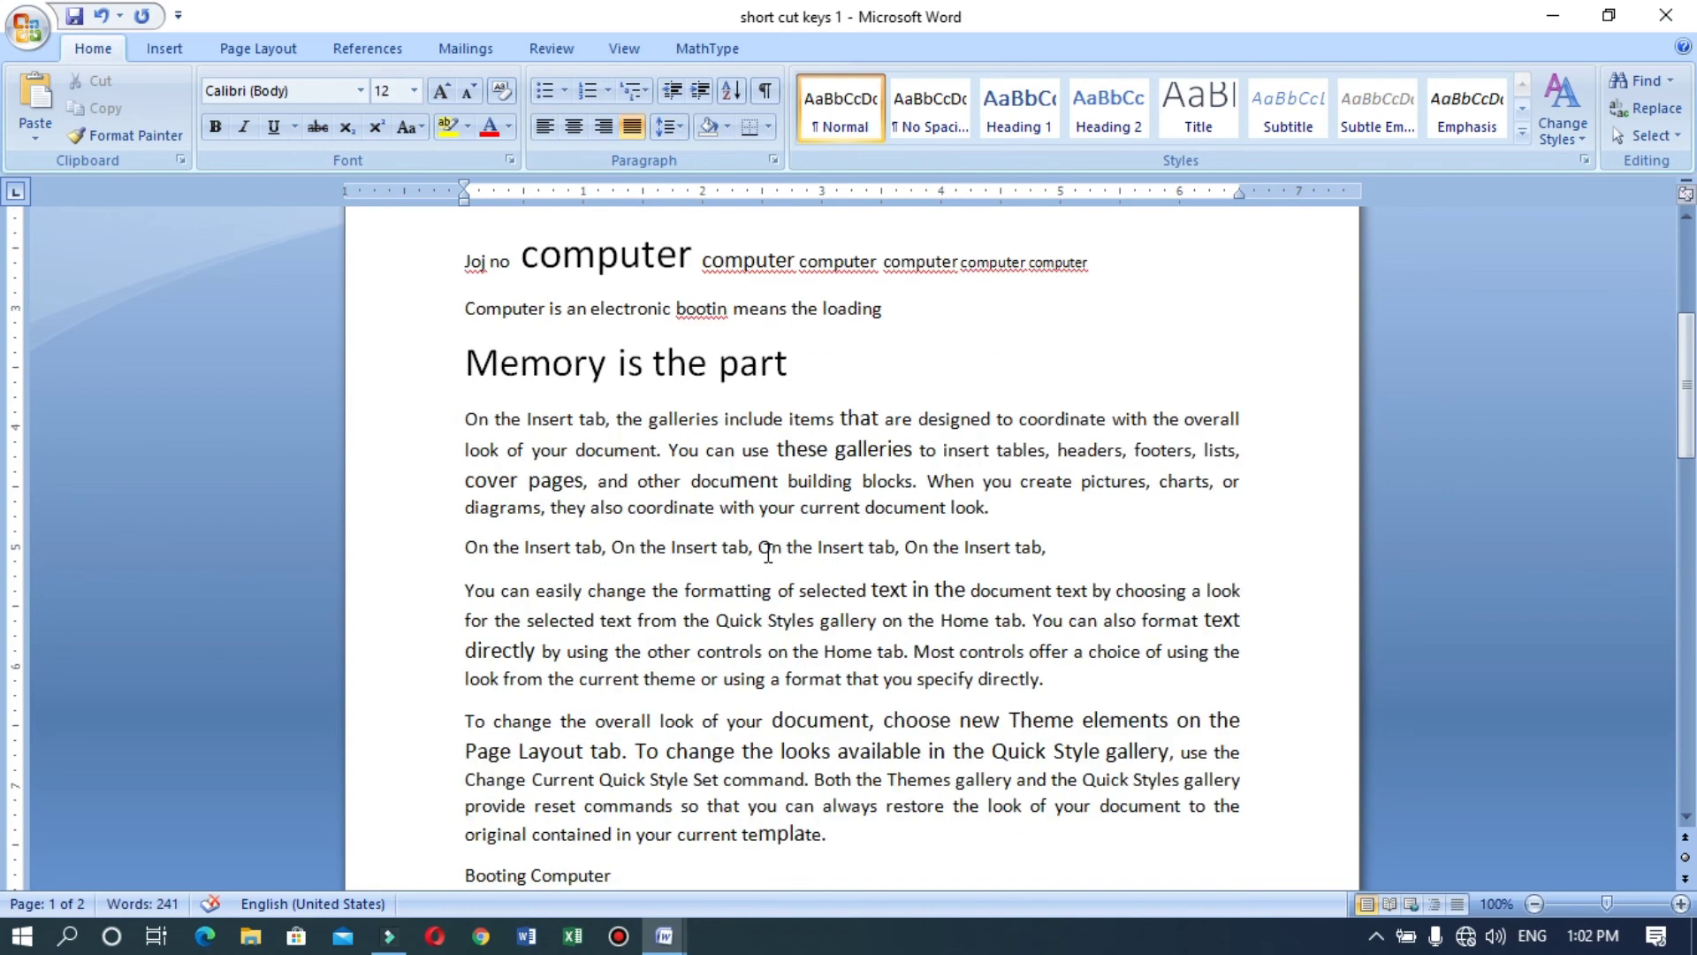
Step: Highlight the five smaller "computer" words on the "Joj no" line
click(383, 90)
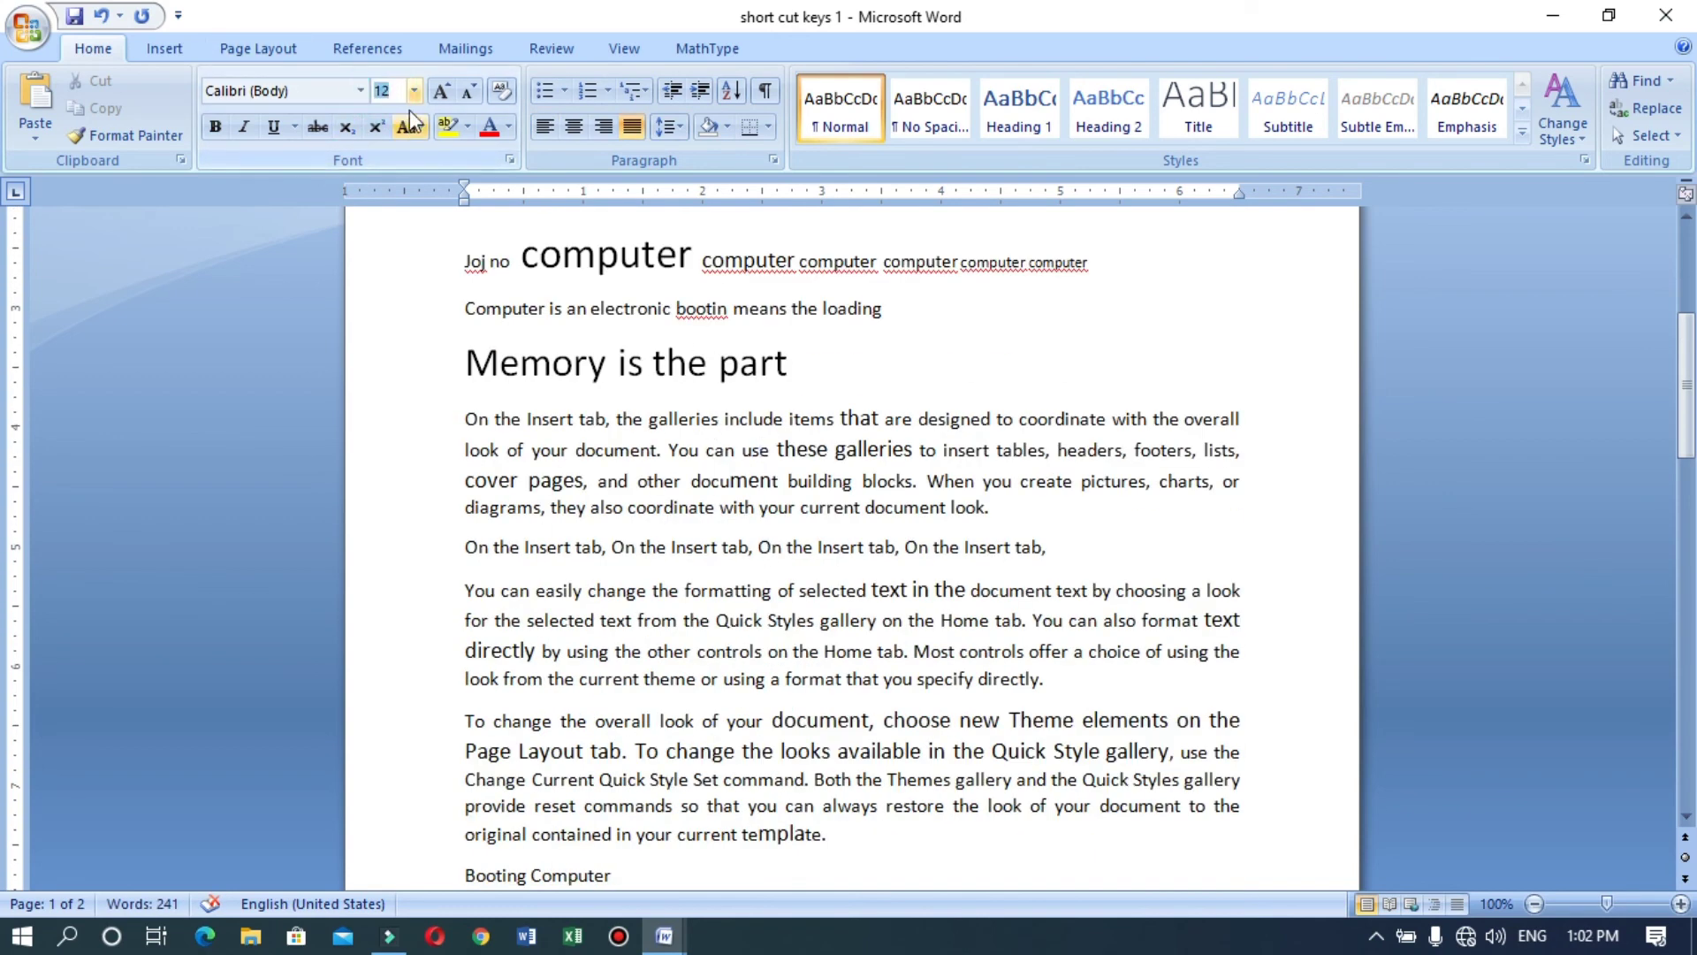
click(653, 419)
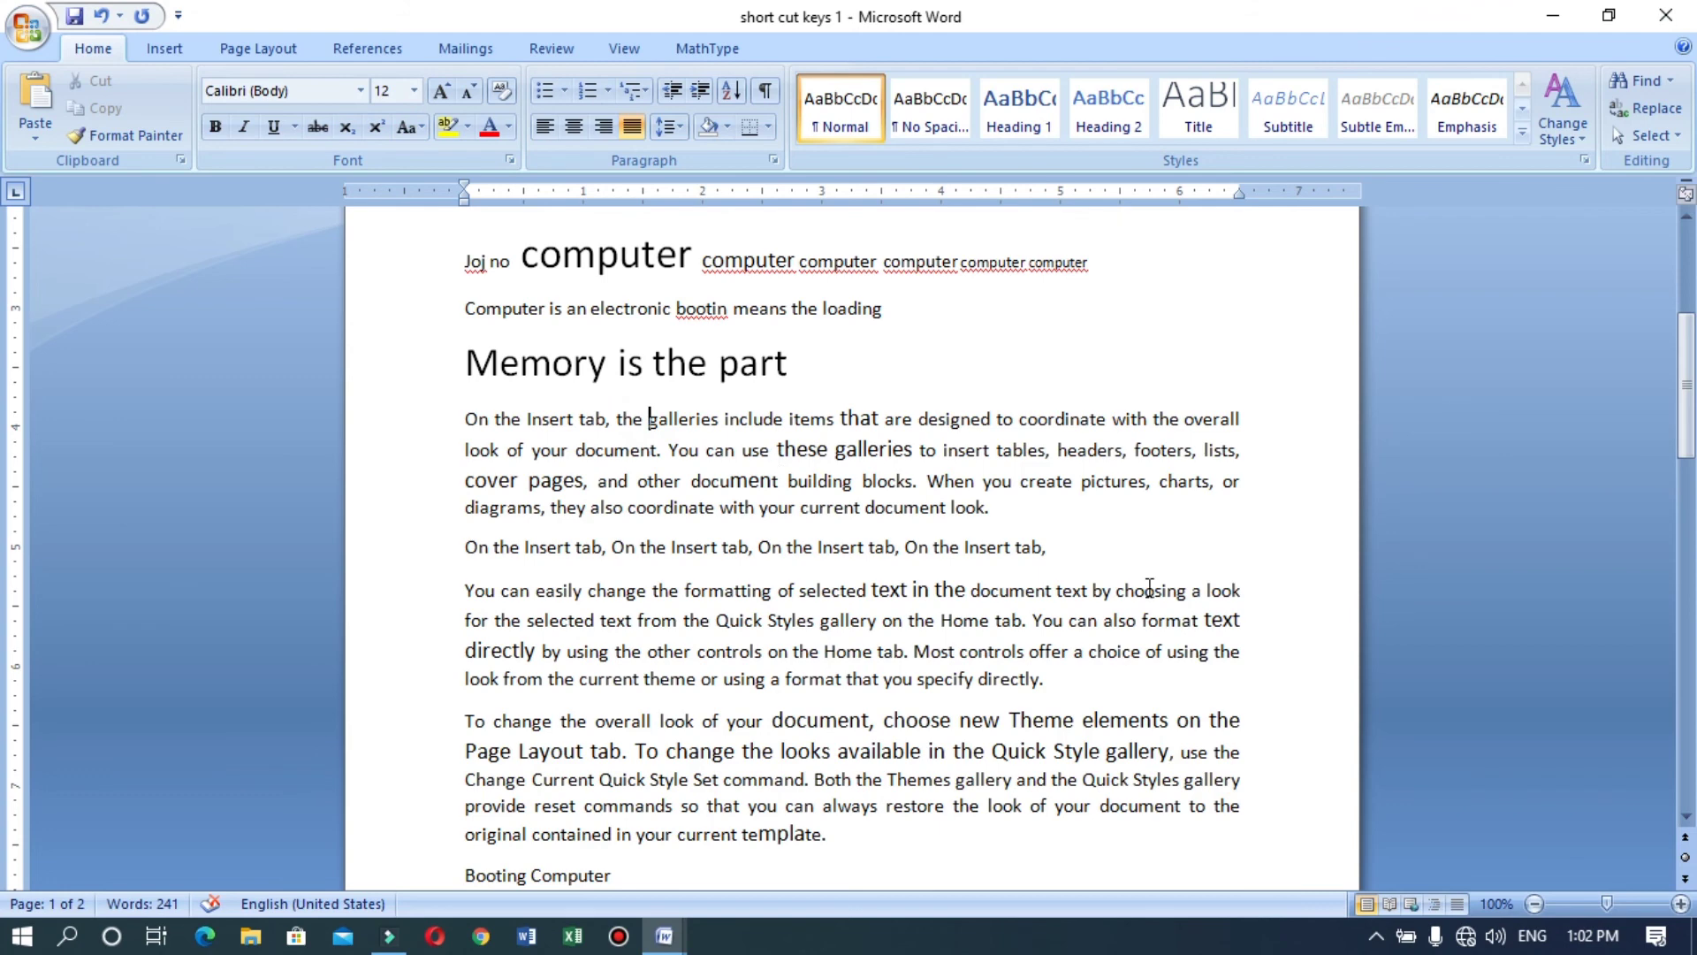
scroll(1099, 385, up, 2)
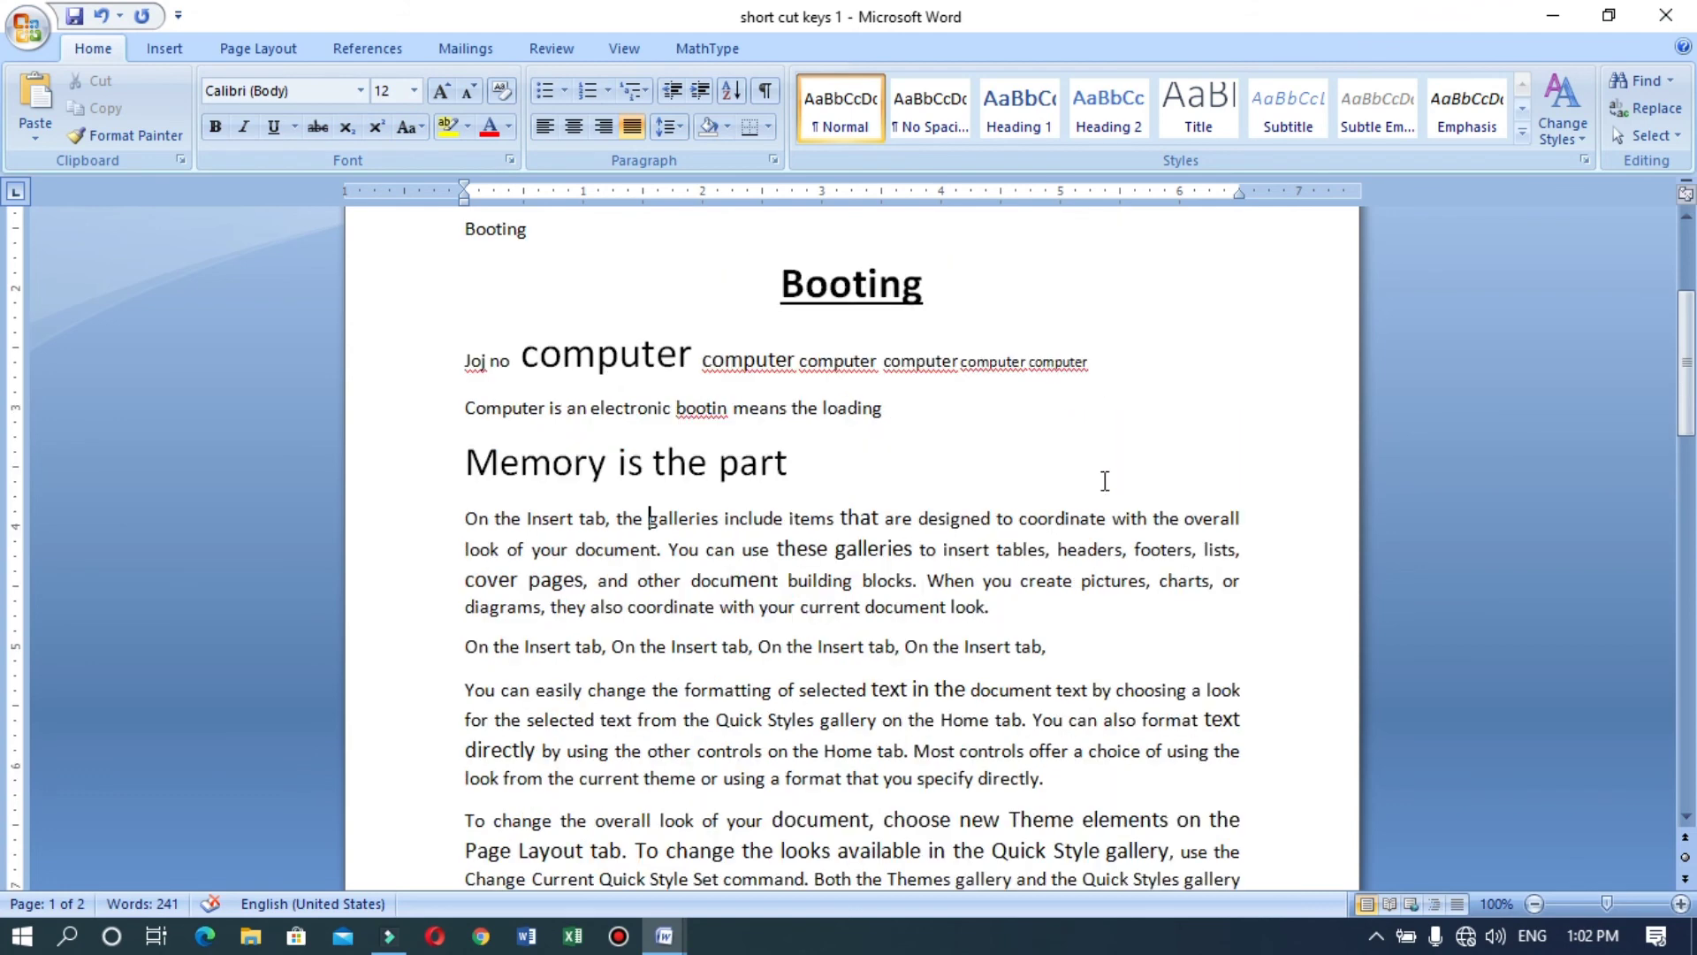
drag(705, 361, 1073, 375)
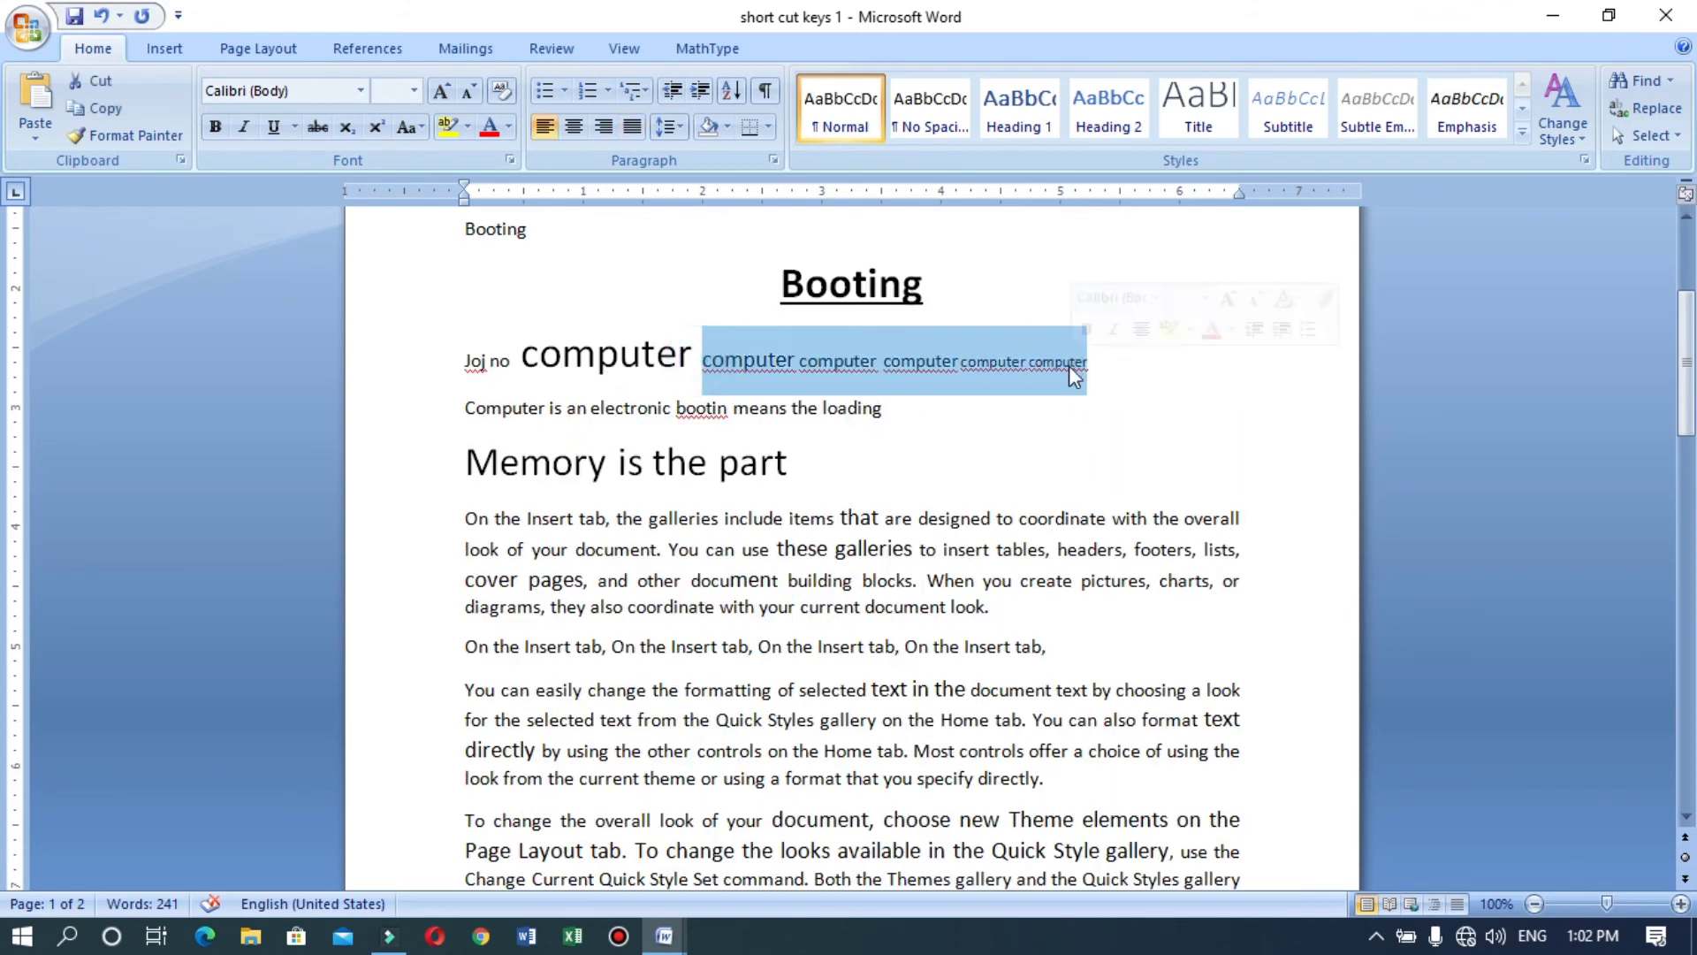
Step: Switch to the BASIC SHORT CUT KEYS4 document and decrease the font size of the "CTRL + SHIFT + LESS THAN" item to 7
click(665, 935)
click(454, 827)
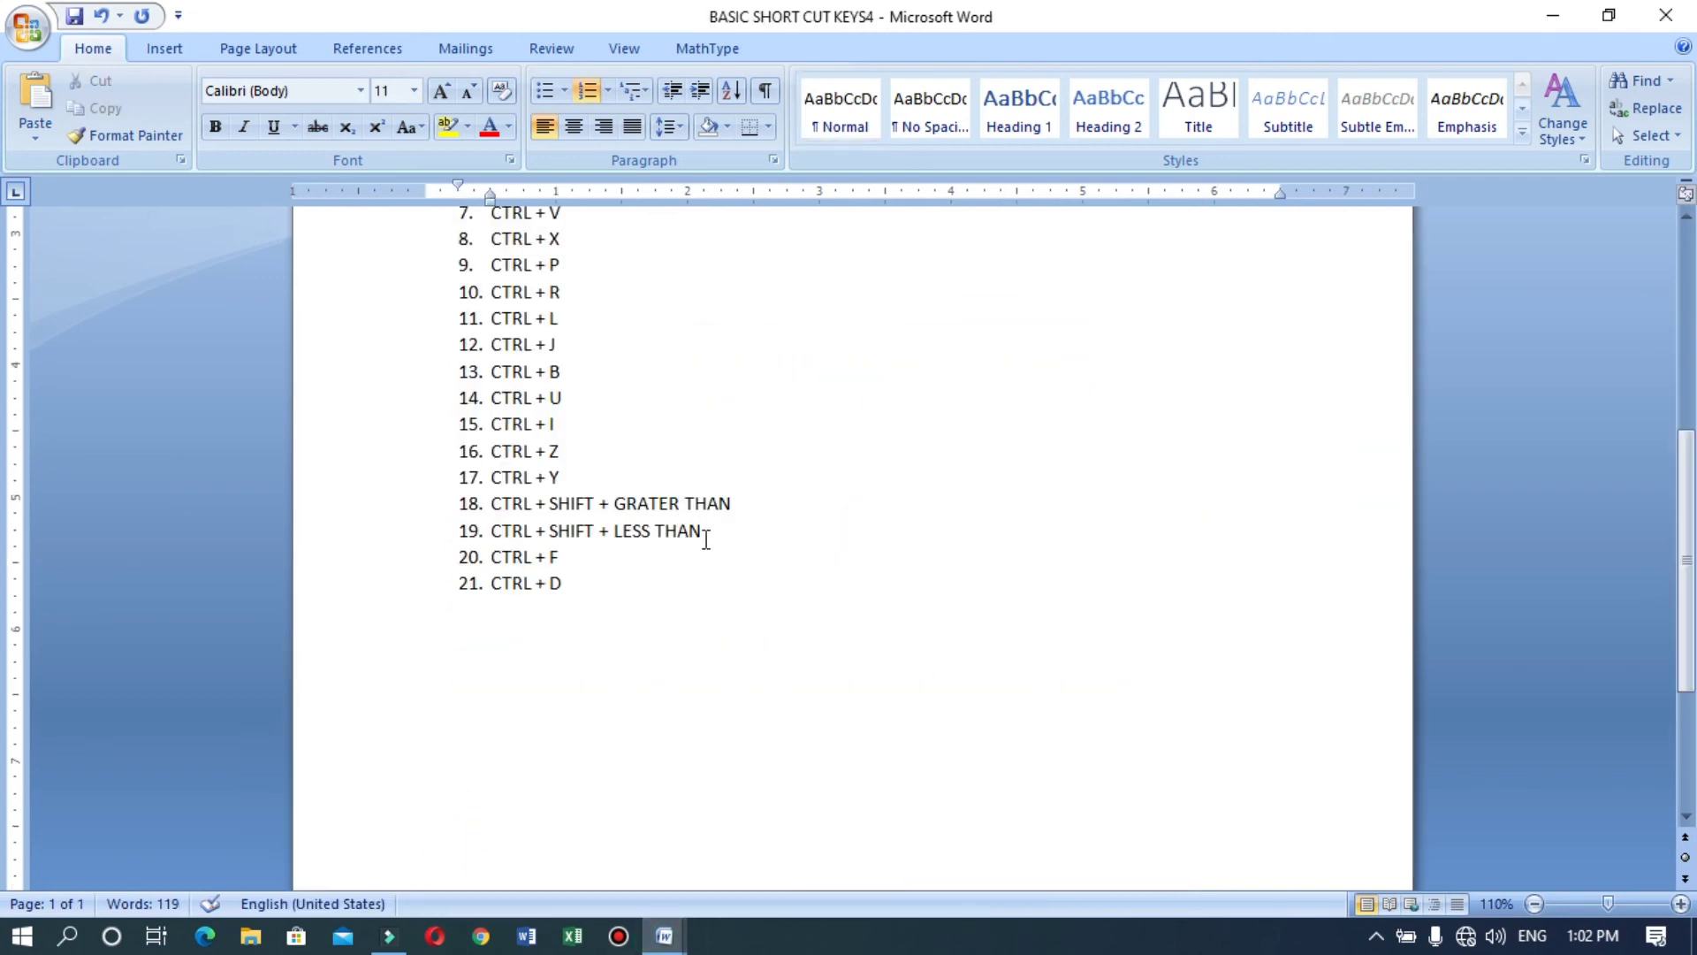
drag(703, 532, 665, 536)
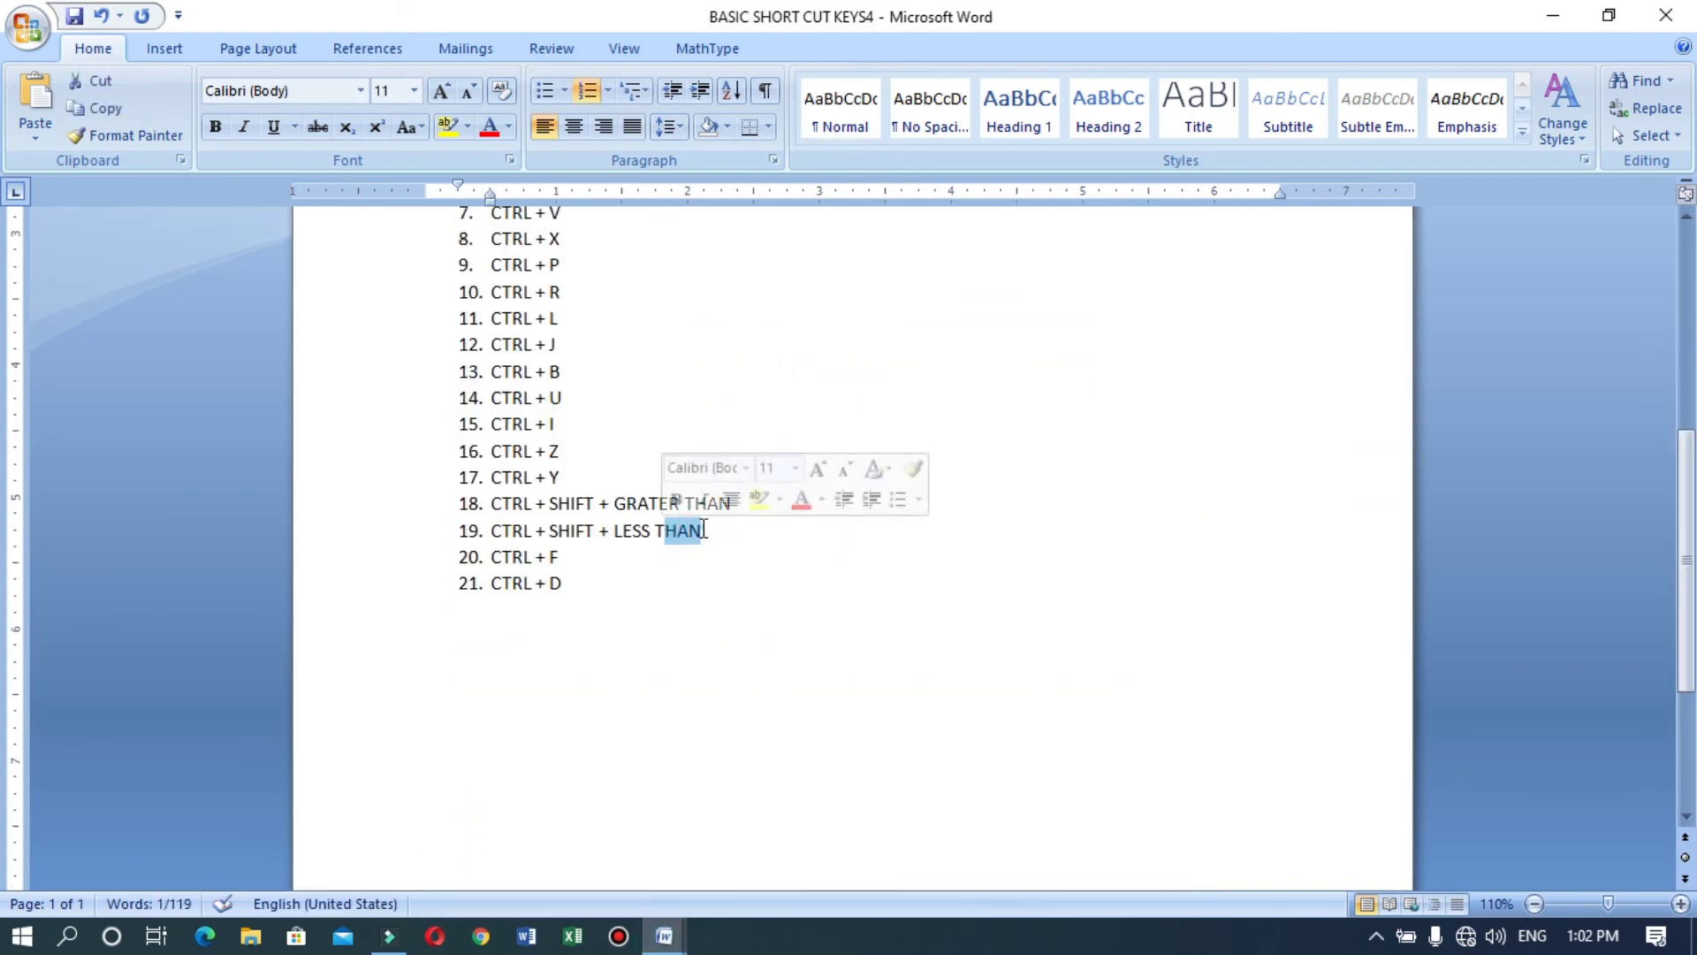
shift+click(603, 531)
triple_click(603, 530)
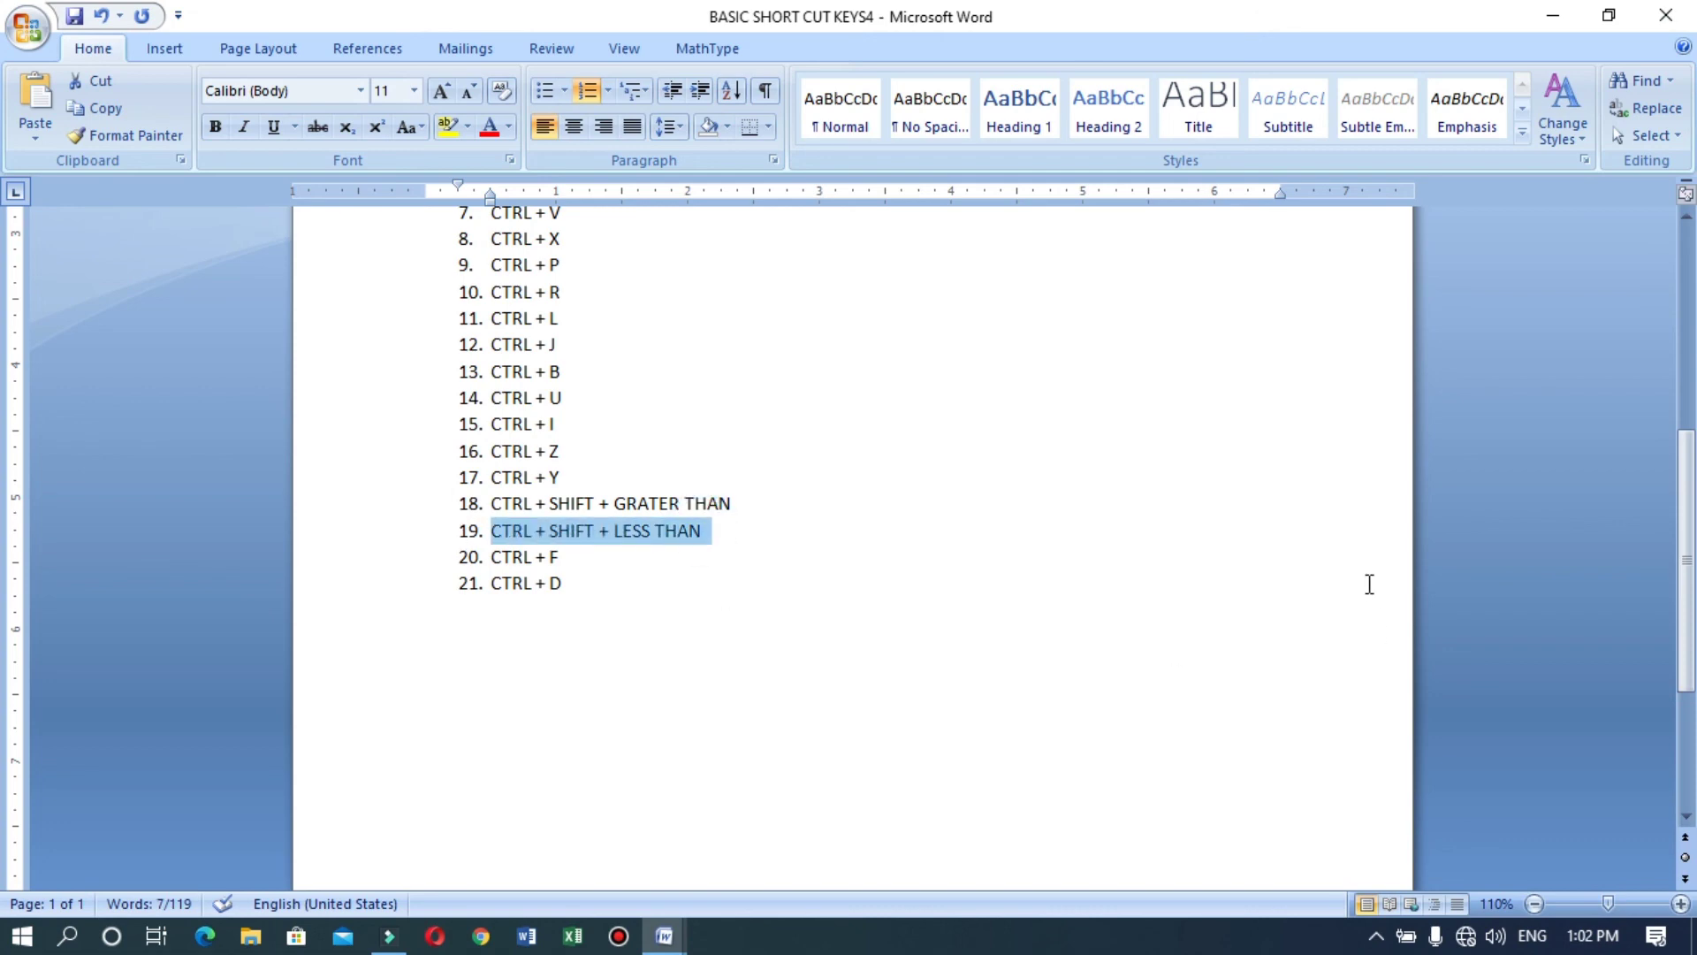
key(ctrl+shift+less)
key(ctrl+shift+less)
key(ctrl+shift+less)
key(ctrl+shift+less)
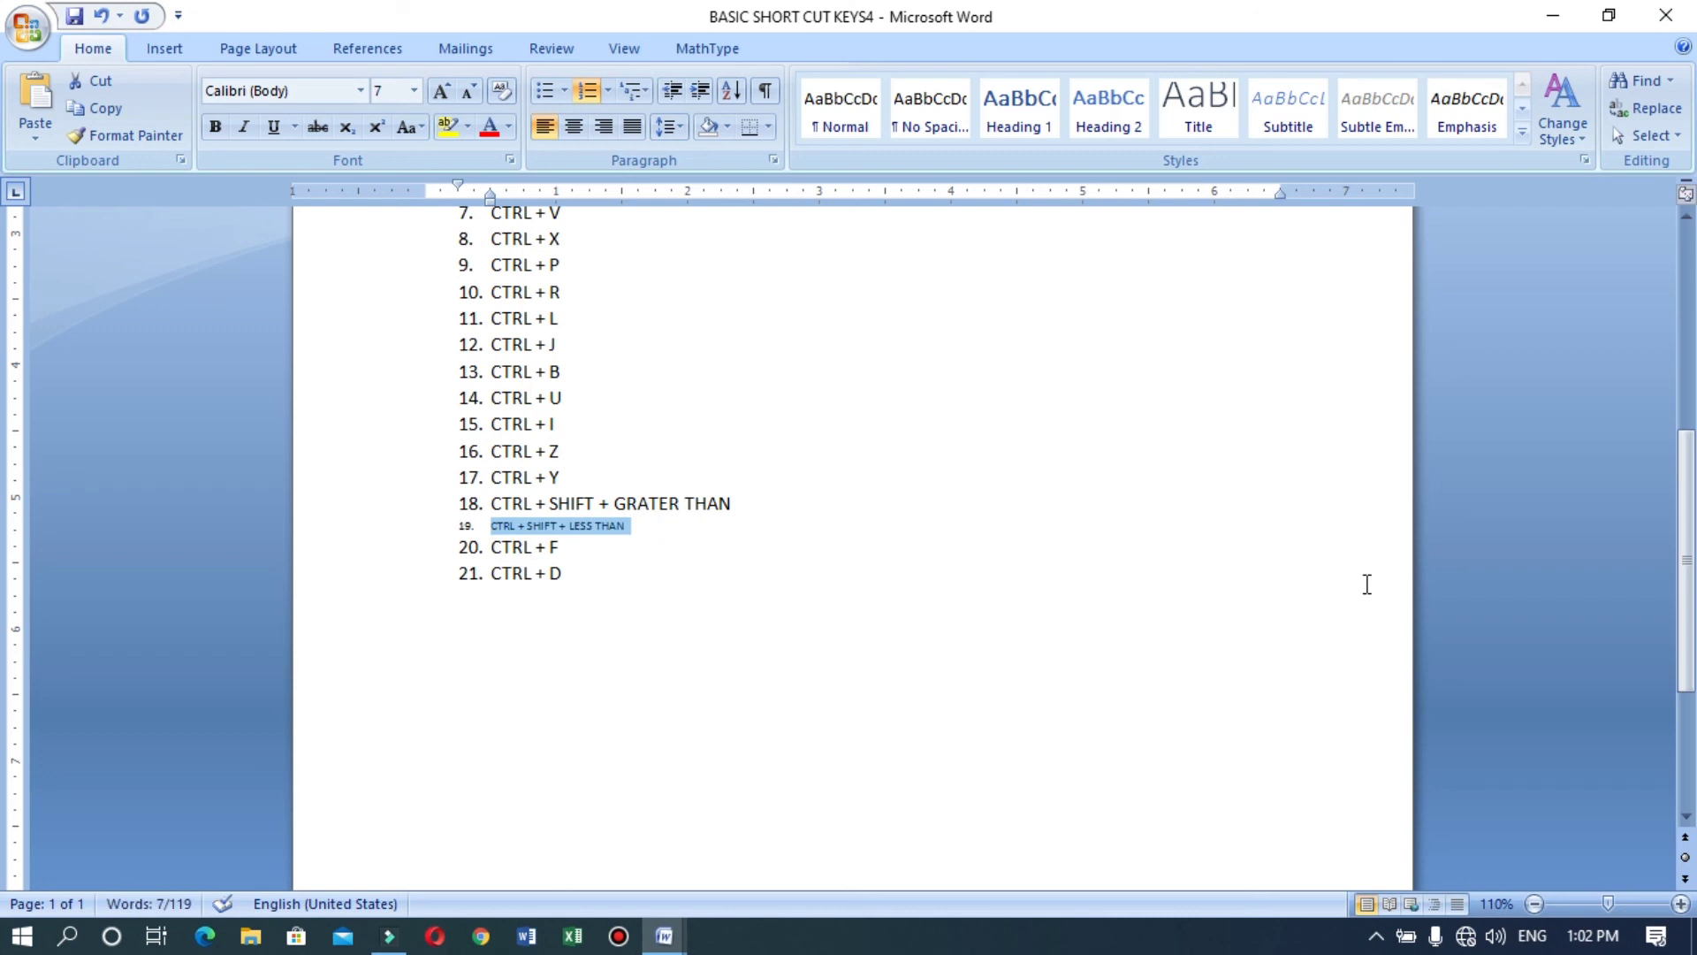
Step: Increase the font size of the "CTRL + SHIFT + LESS THAN" item to 16
key(ctrl+shift+greater)
key(ctrl+shift+greater)
key(ctrl+shift+greater)
key(ctrl+shift+greater)
key(ctrl+shift+greater)
key(ctrl+shift+greater)
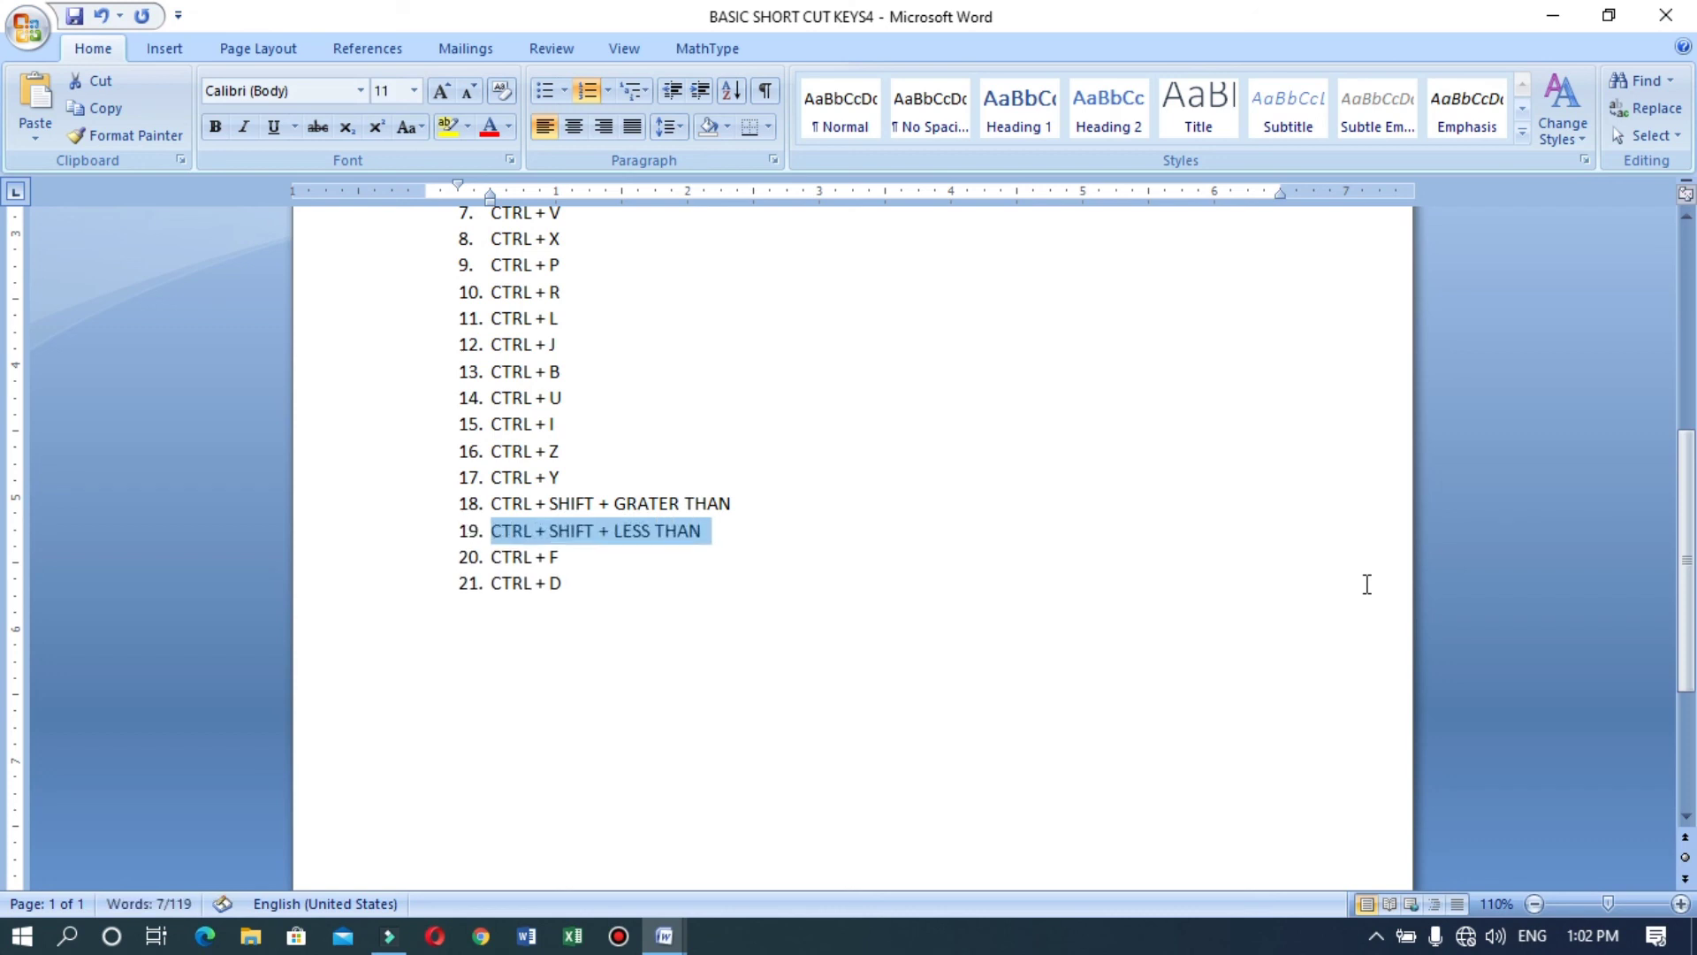
key(ctrl+shift+greater)
key(ctrl+shift+greater)
key(ctrl+shift+less)
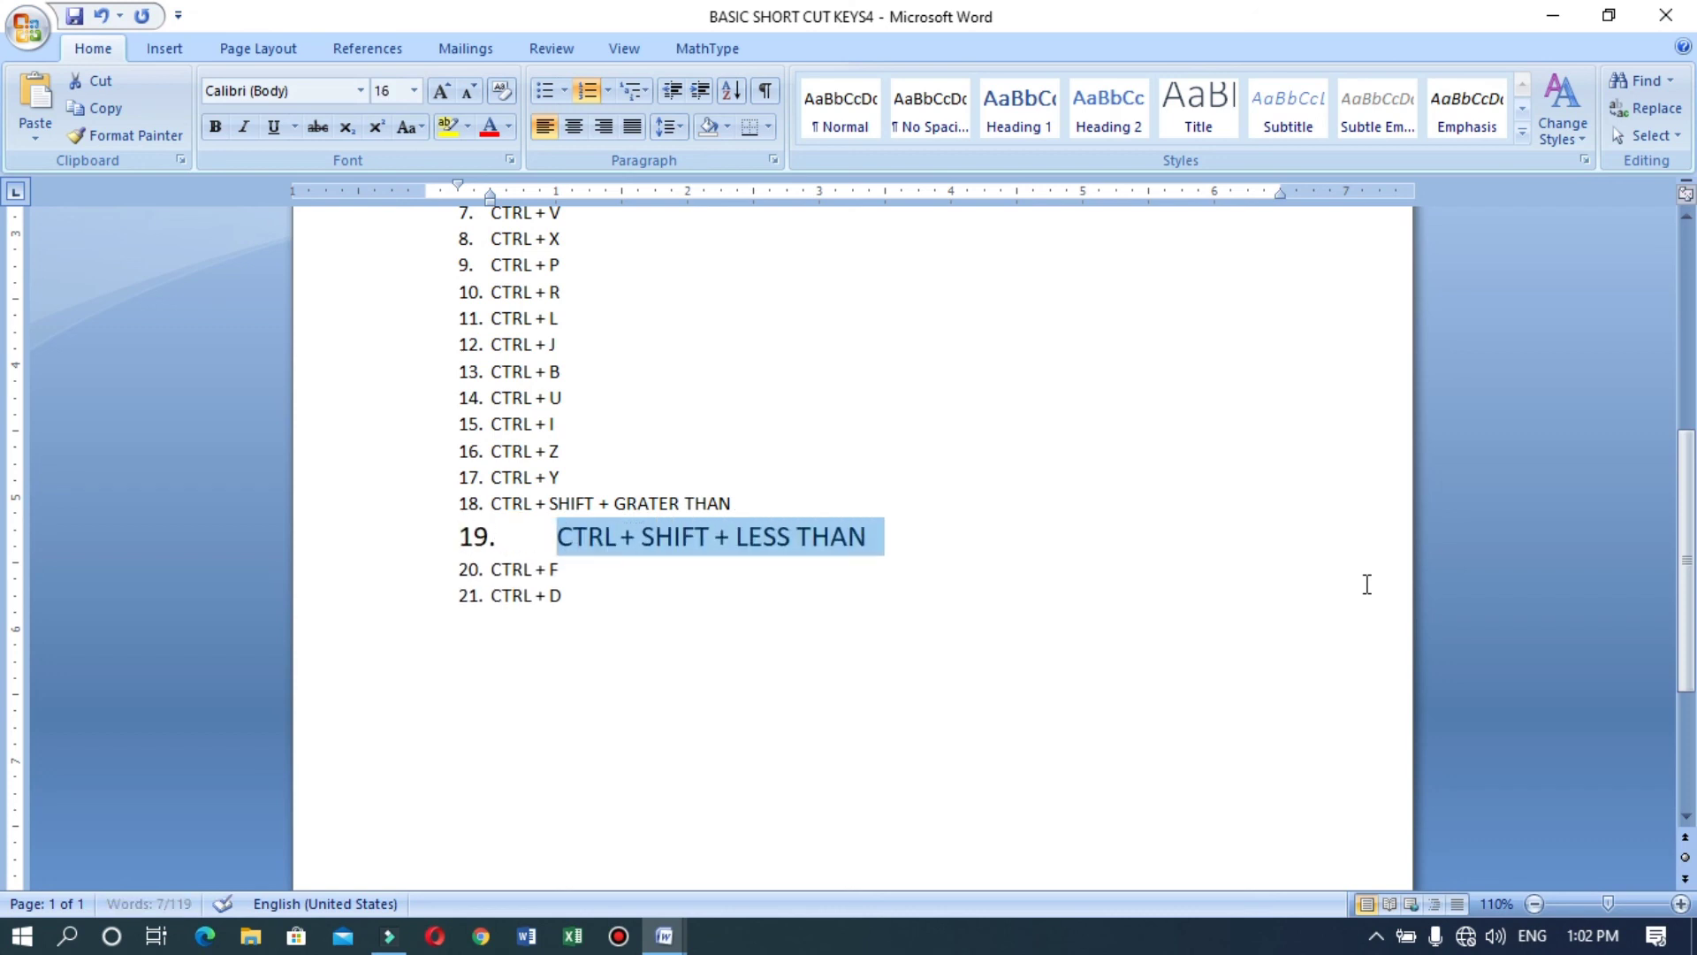
Step: Decrease the font size of the "CTRL + SHIFT + LESS THAN" item to 11 and deselect it
key(ctrl+shift+less)
key(ctrl+shift+less)
key(ctrl+shift+less)
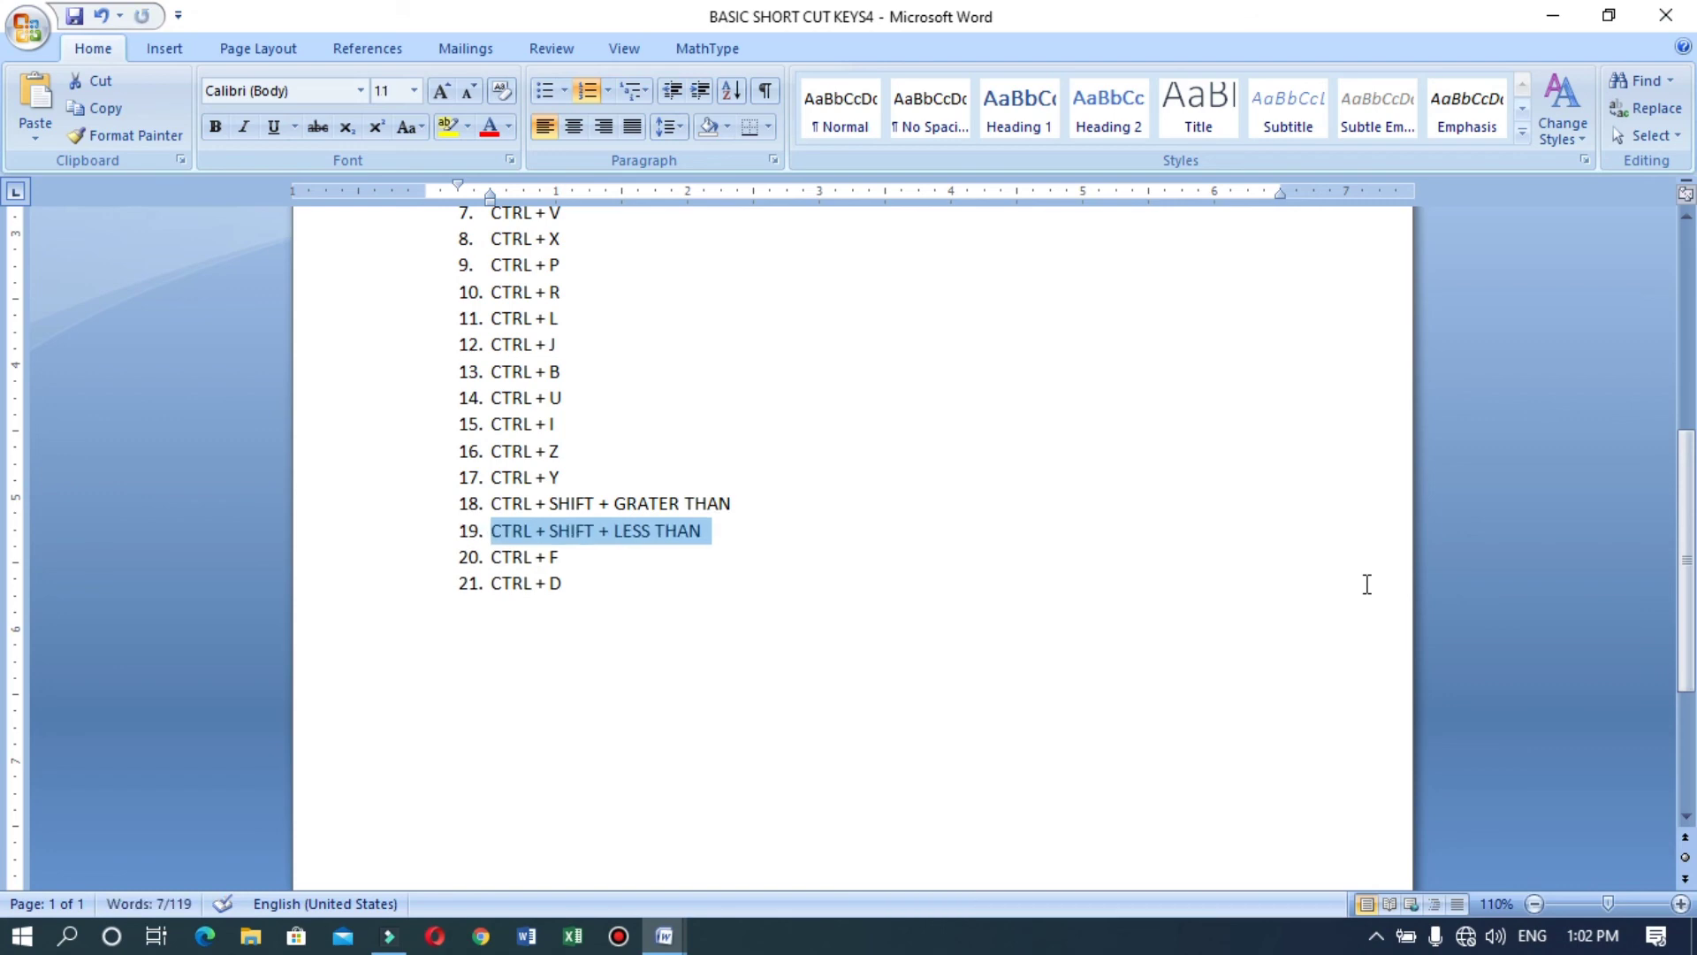
click(566, 557)
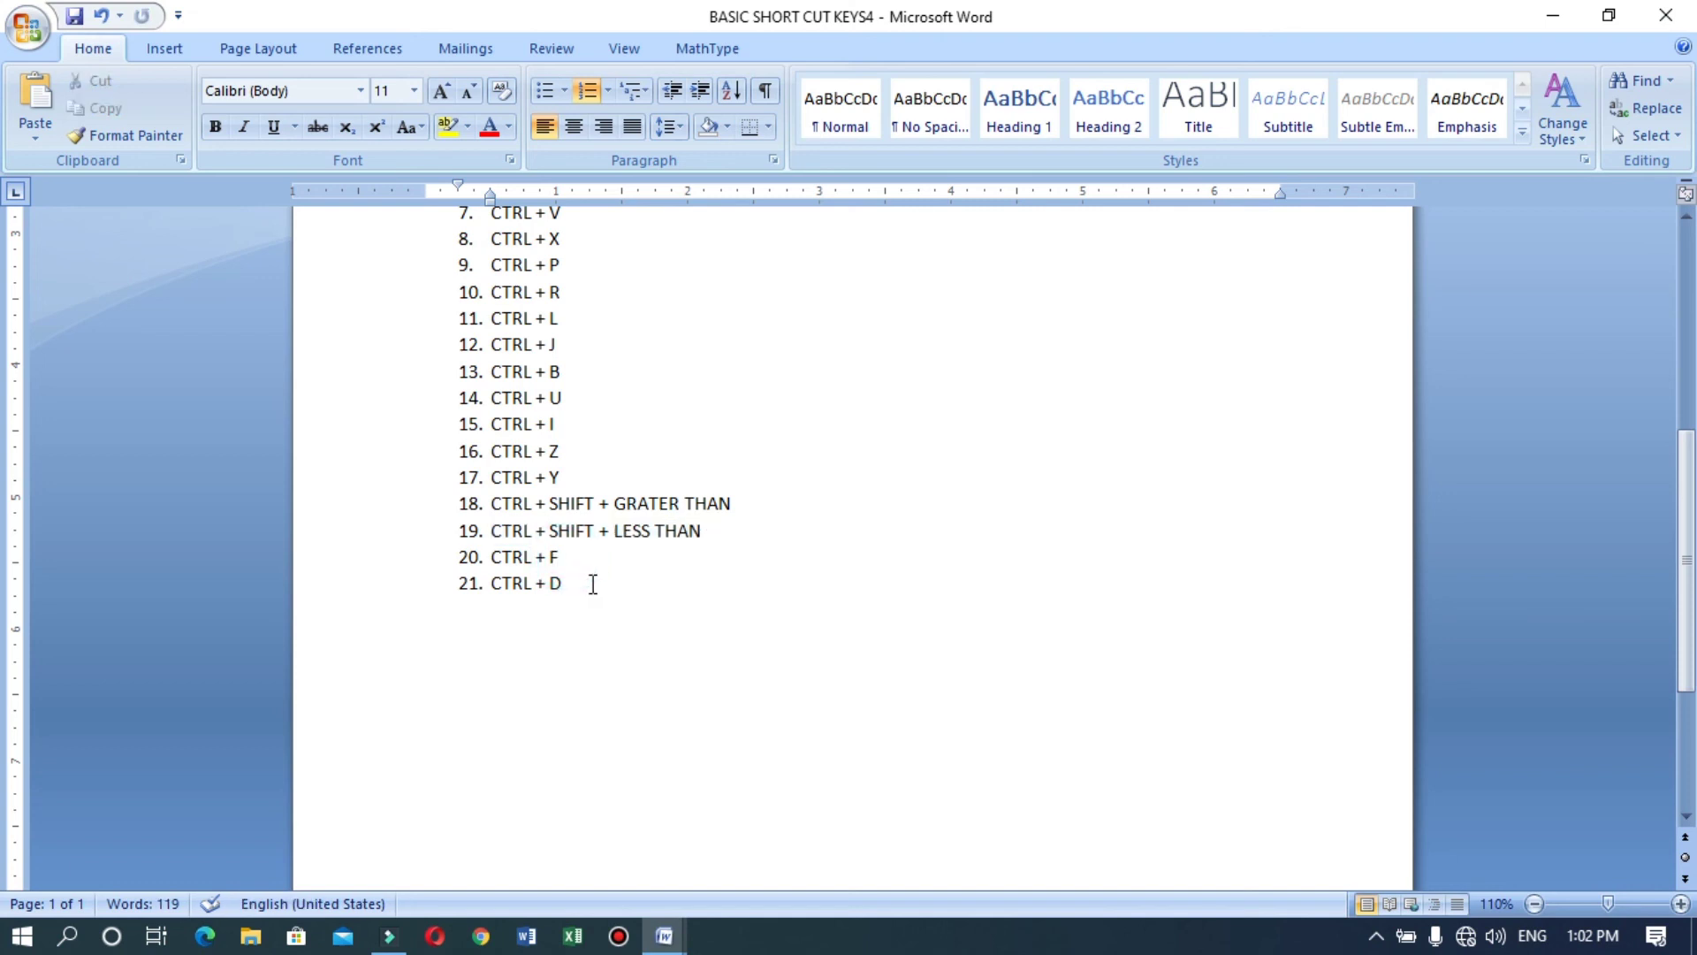
Step: Switch to the short cut keys 1 document and find two successive occurrences of "also" from the "Computer is an electronic" line onward
click(672, 937)
click(838, 866)
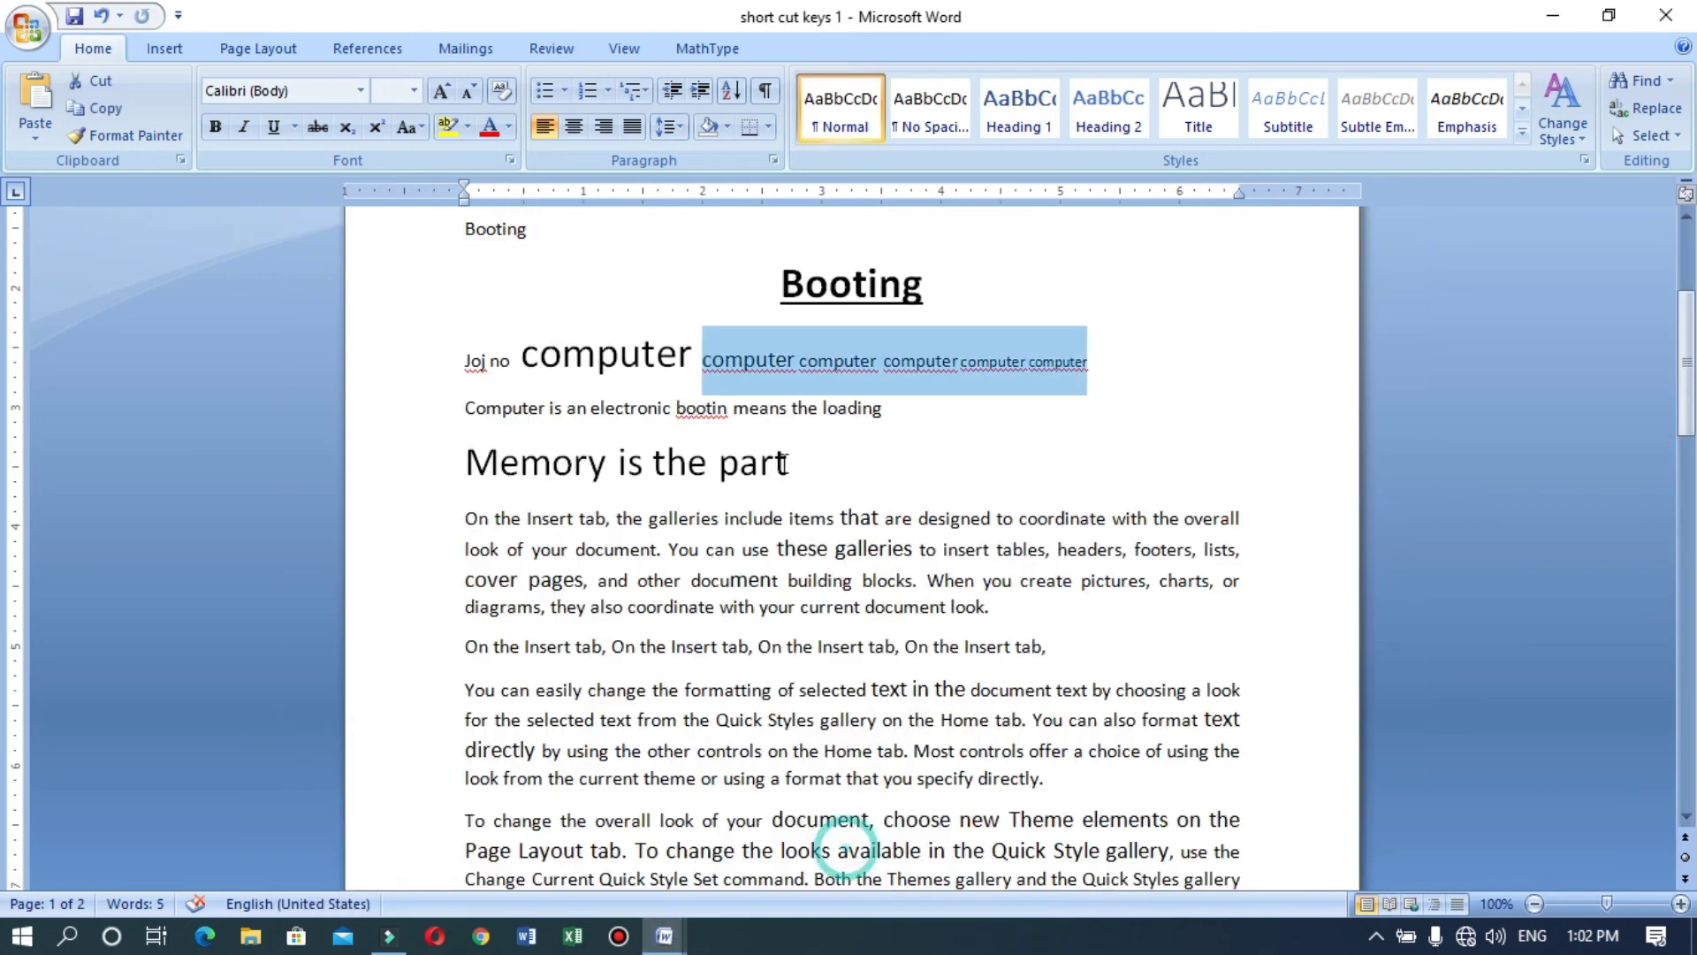
click(530, 367)
click(462, 417)
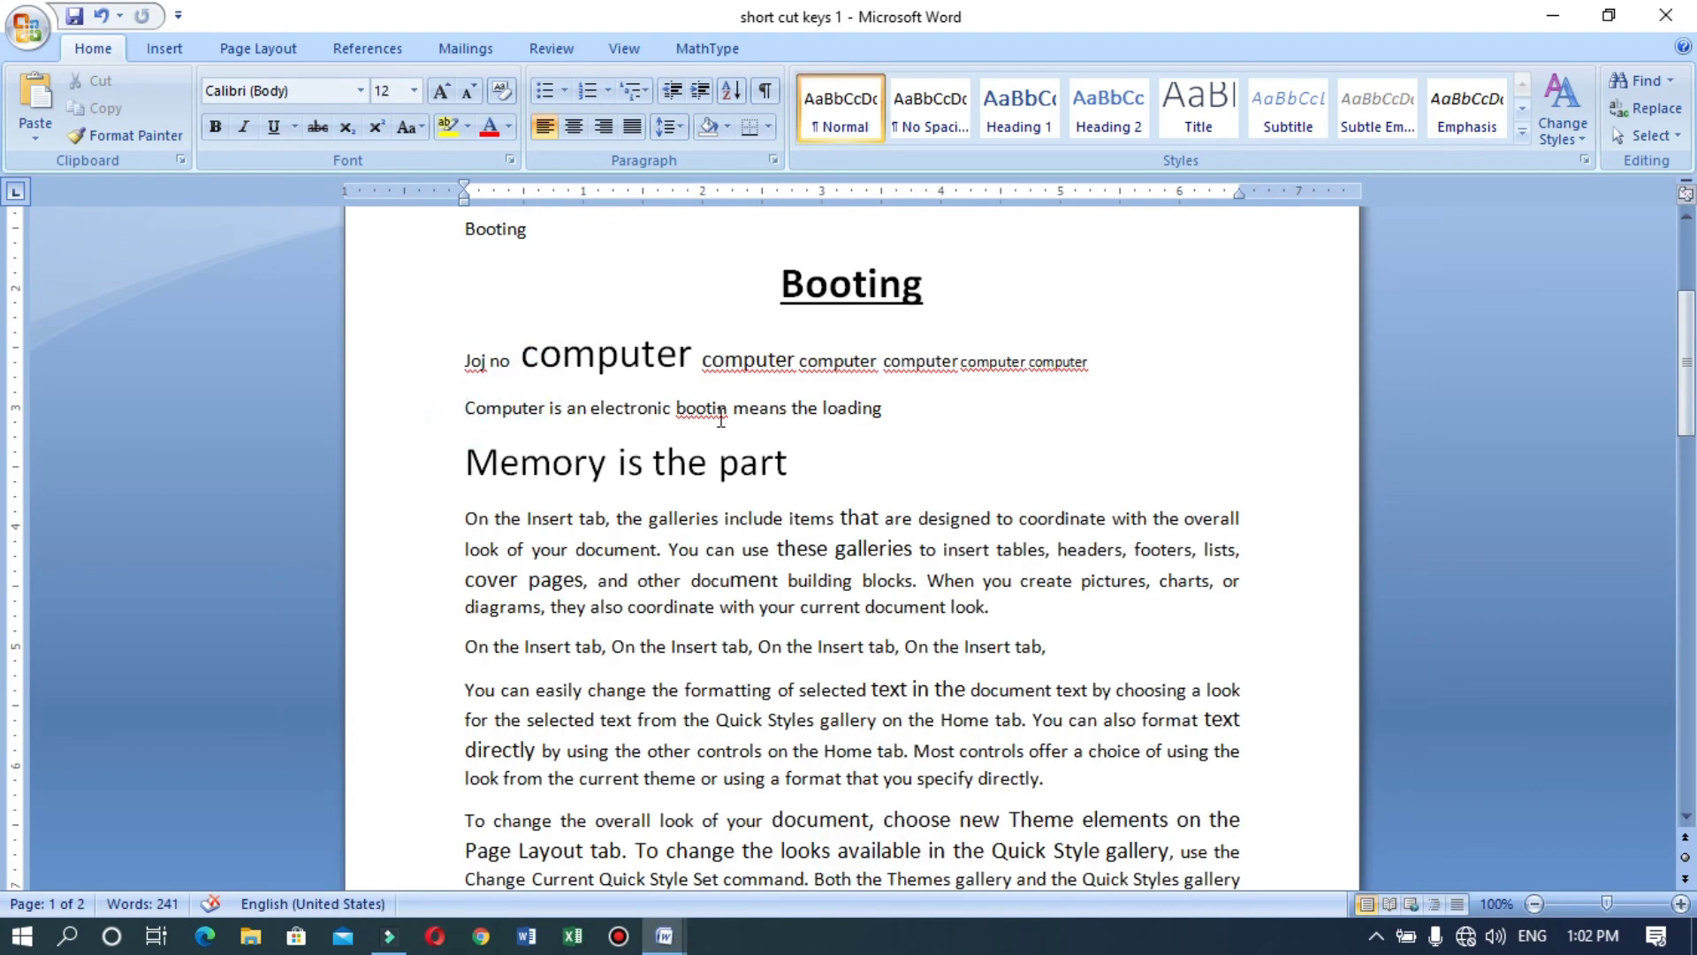
key(ctrl+f)
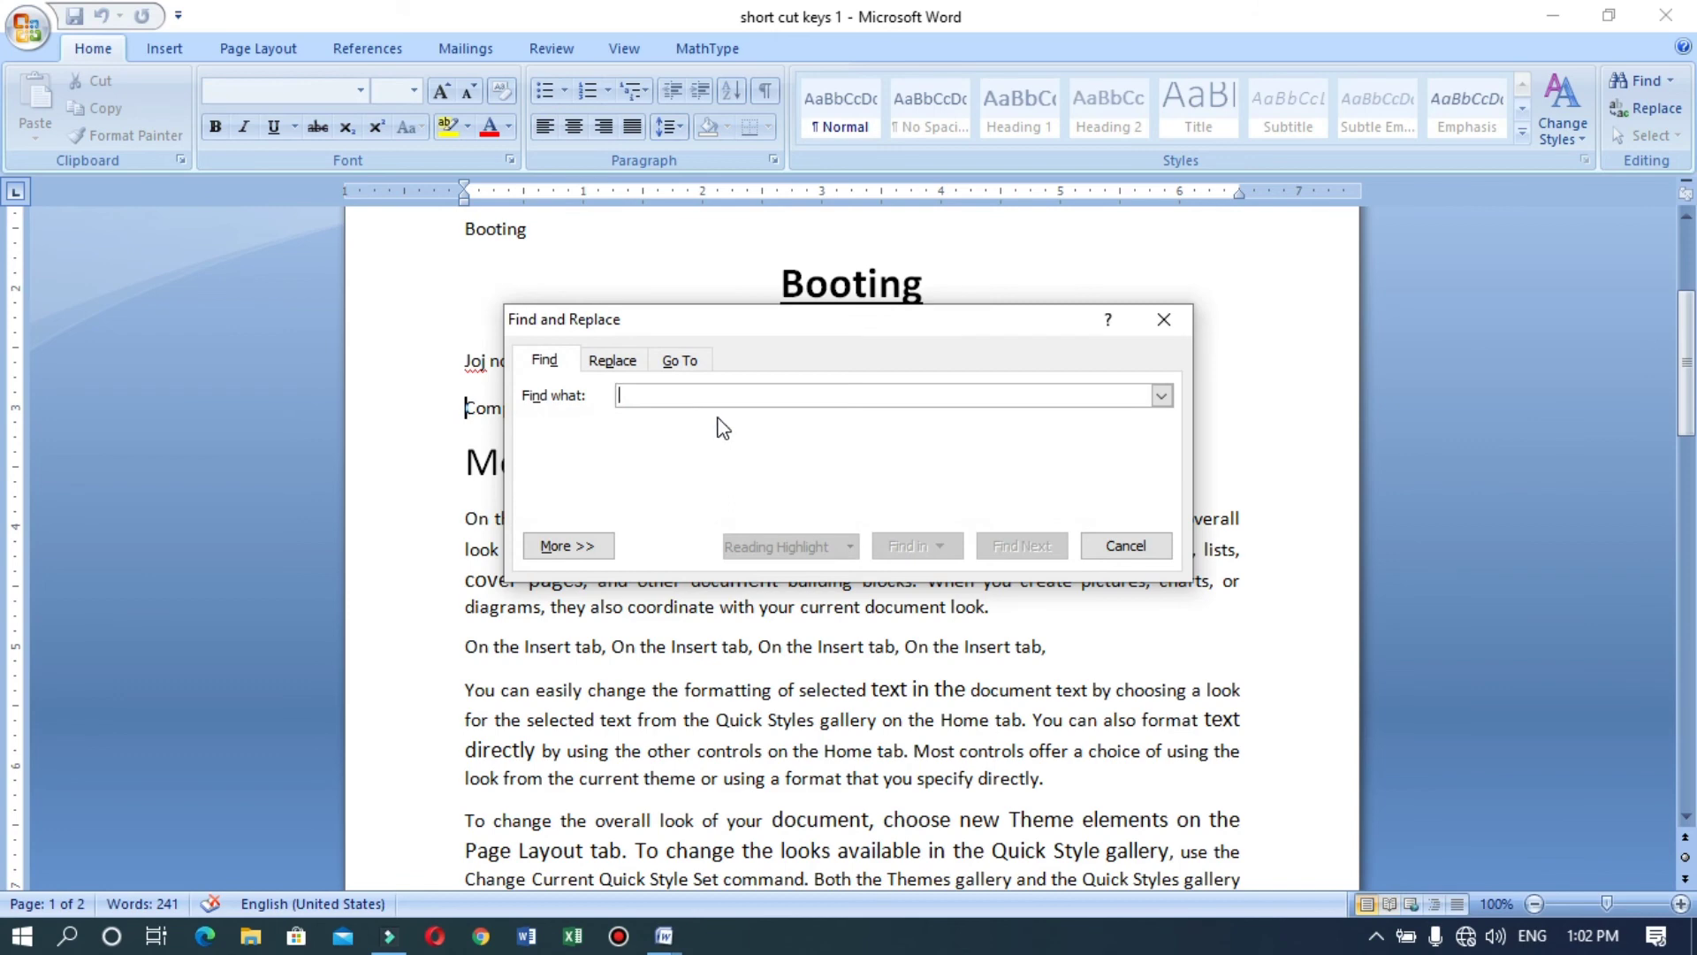
text(also)
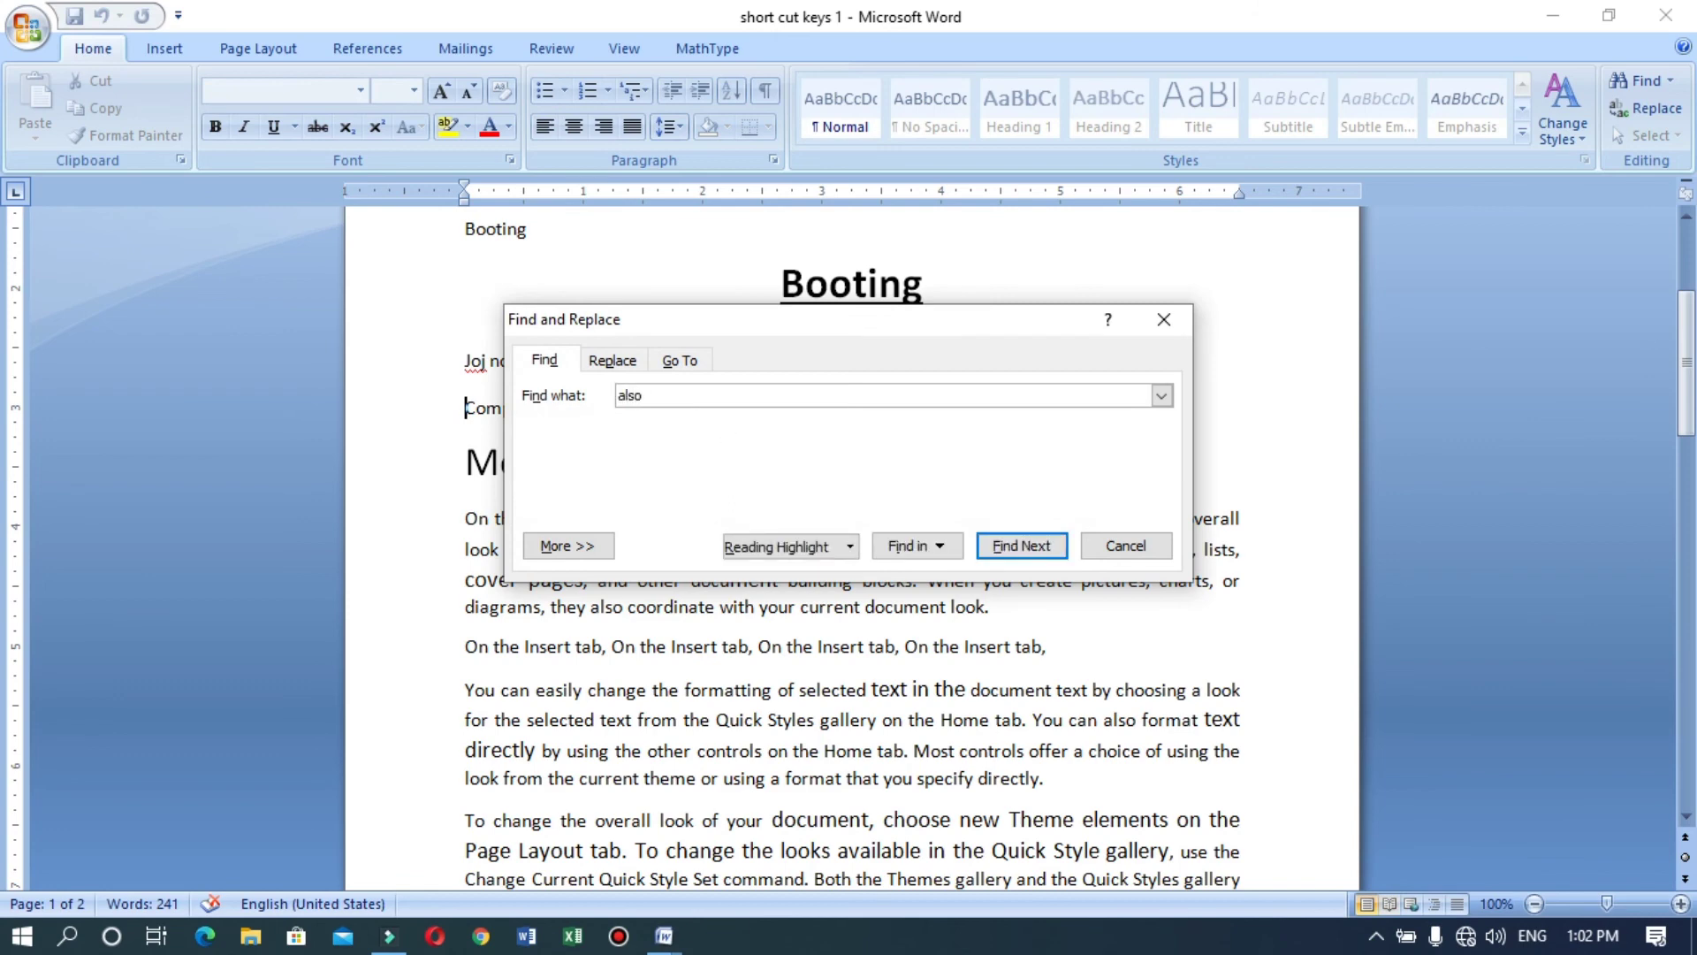
click(1046, 547)
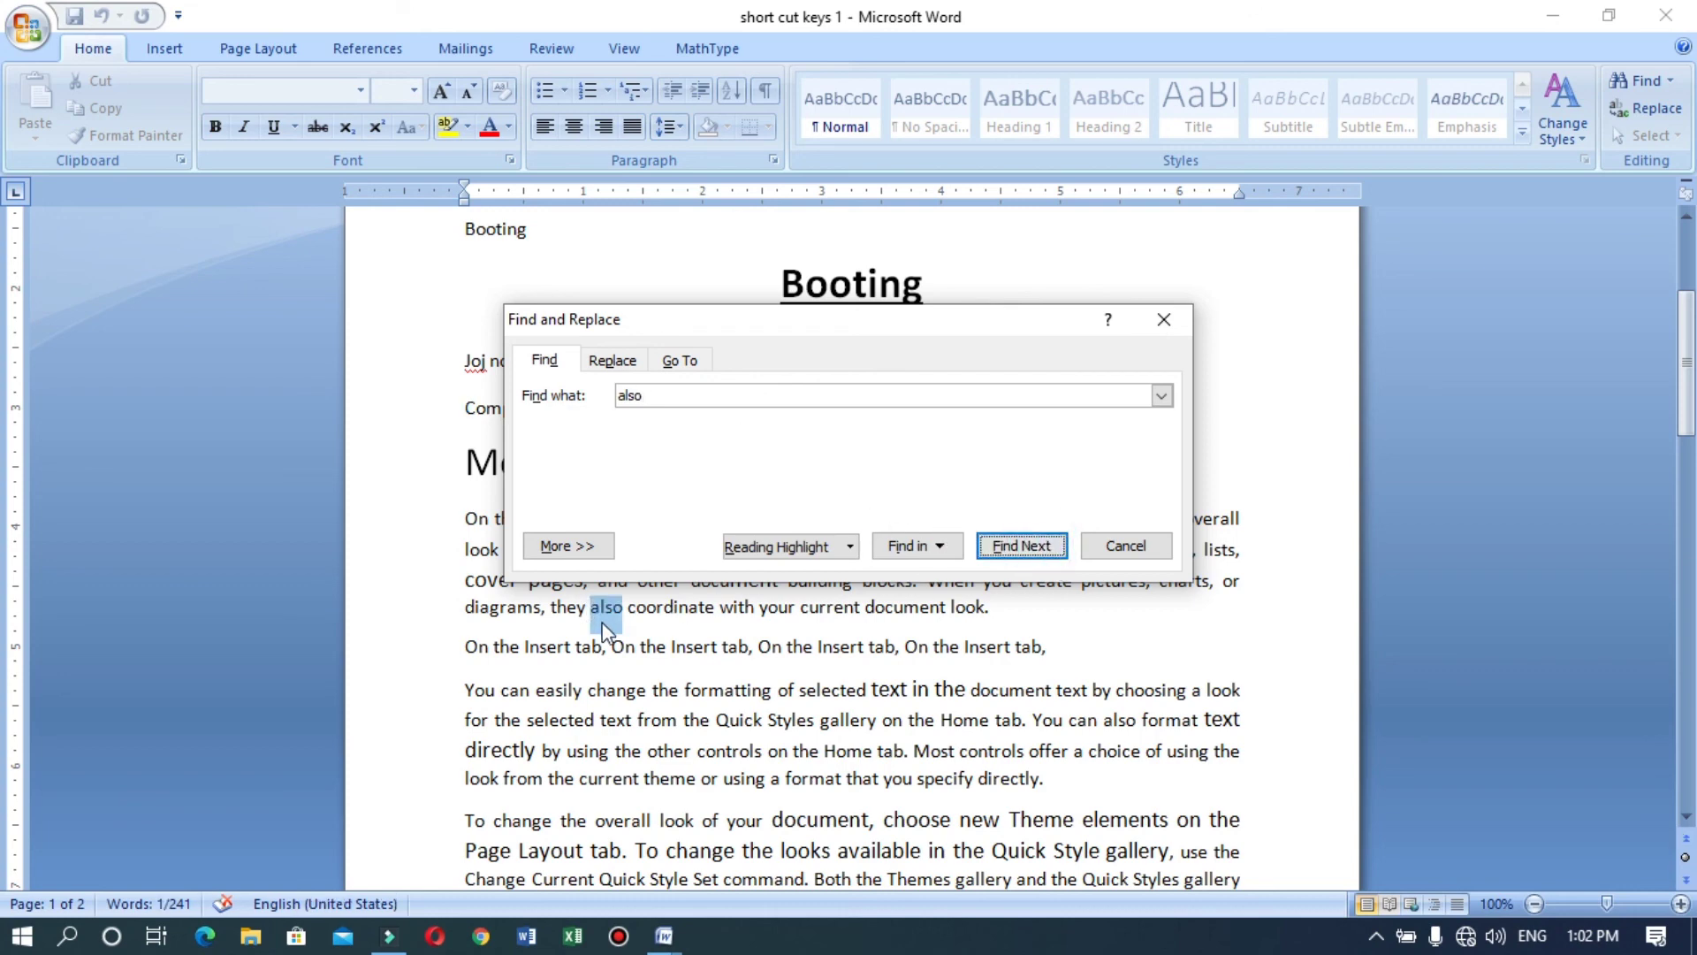
click(1023, 547)
Step: Replace "also" with "goto" in the "You can easily change the formatting" paragraph and close Find and Replace
click(618, 368)
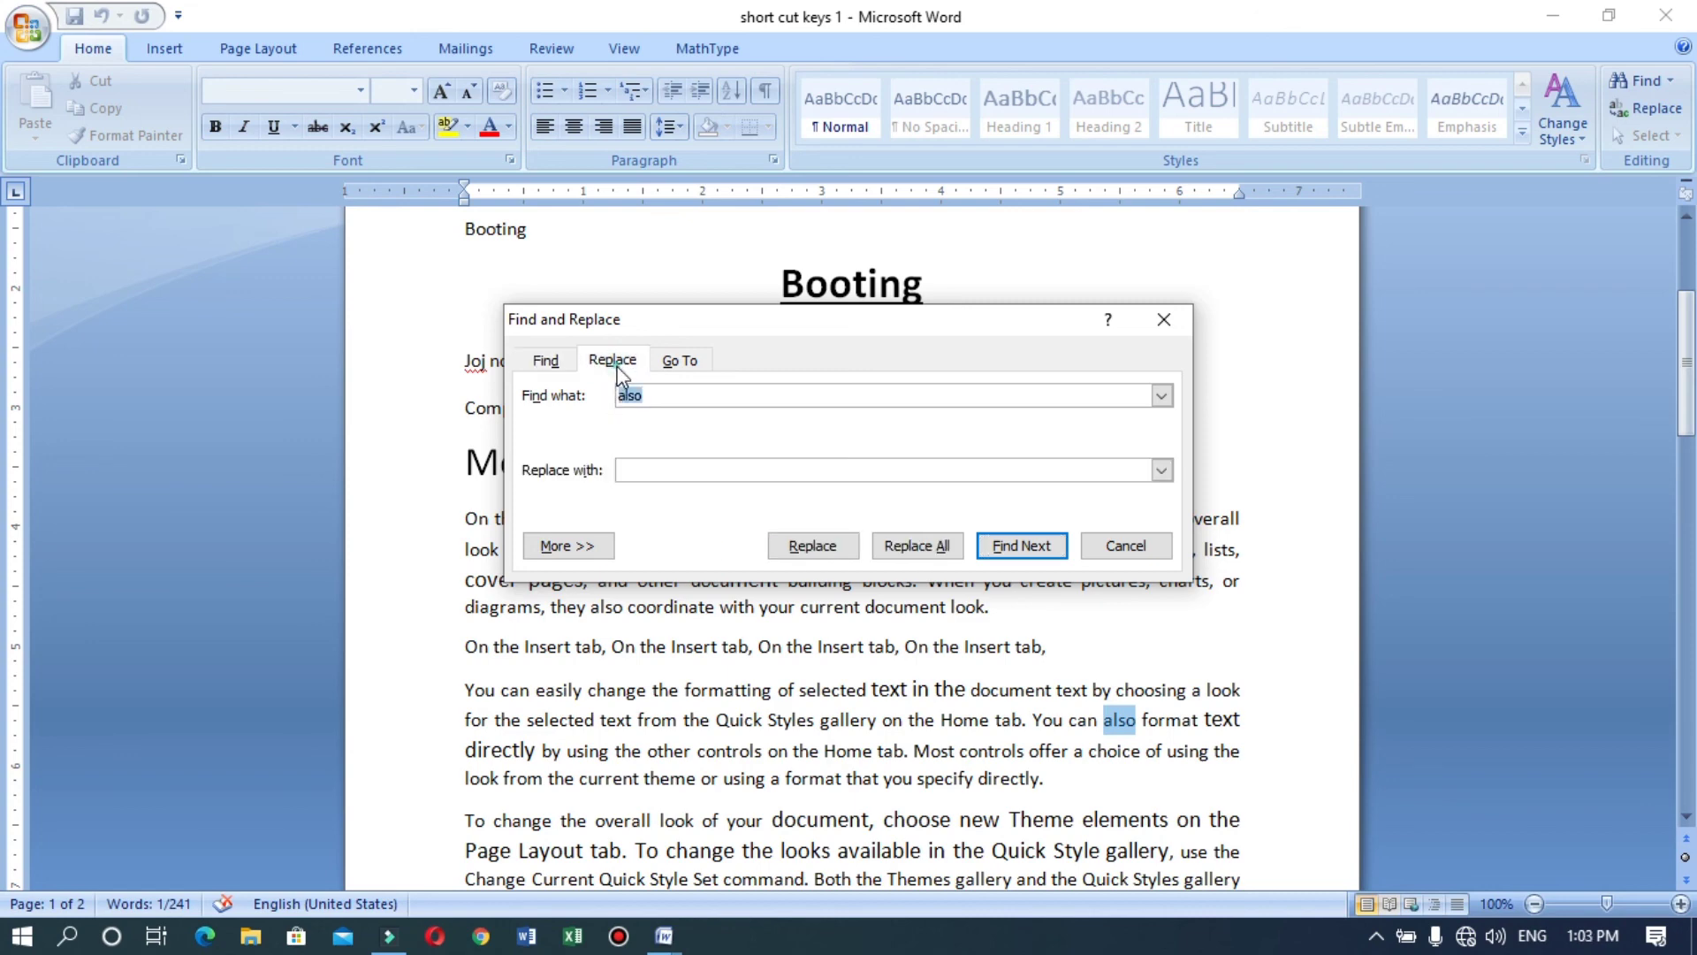
click(676, 360)
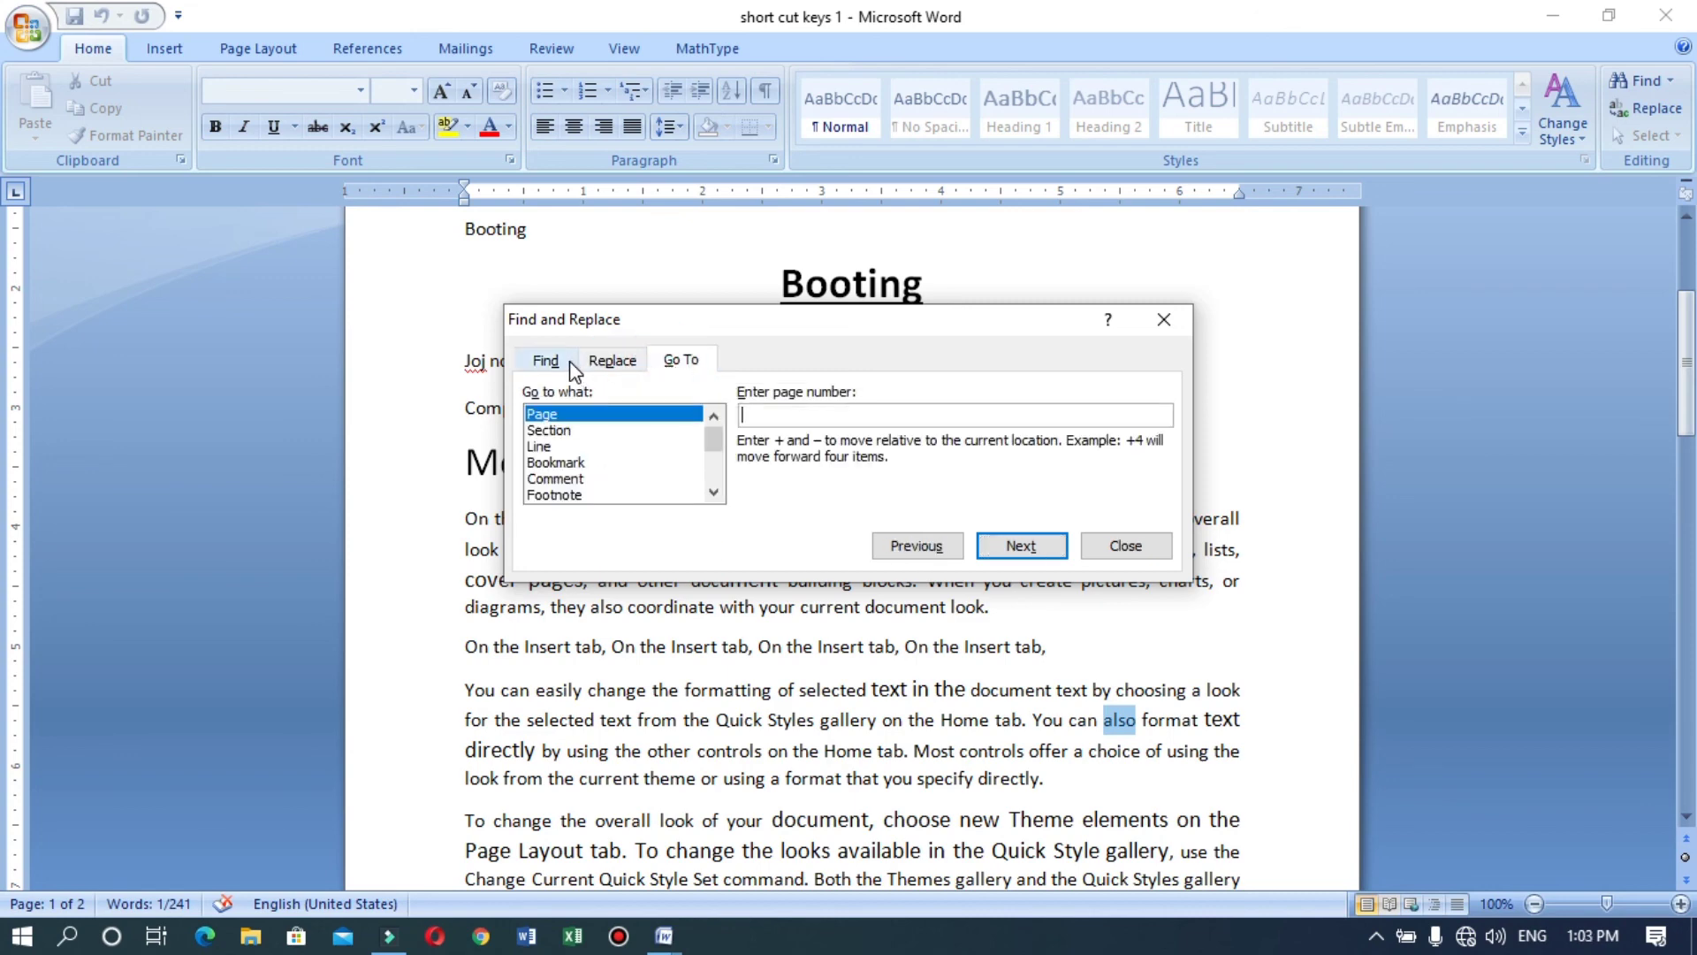
click(605, 364)
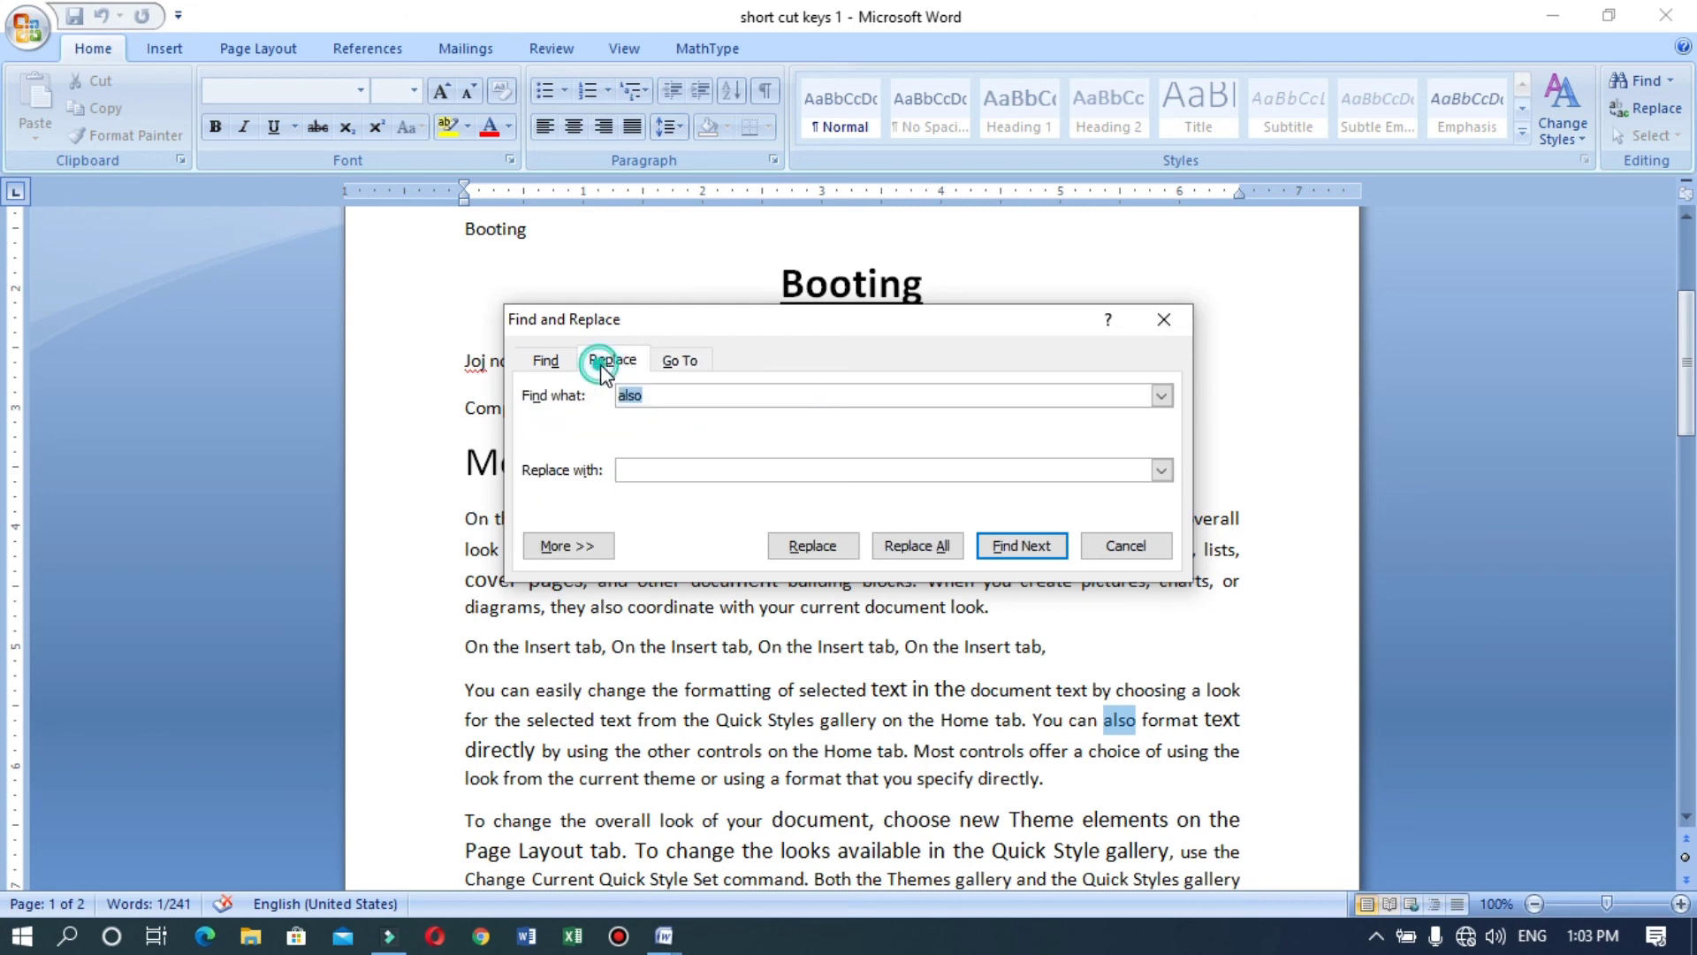
click(645, 471)
text(goto)
click(798, 552)
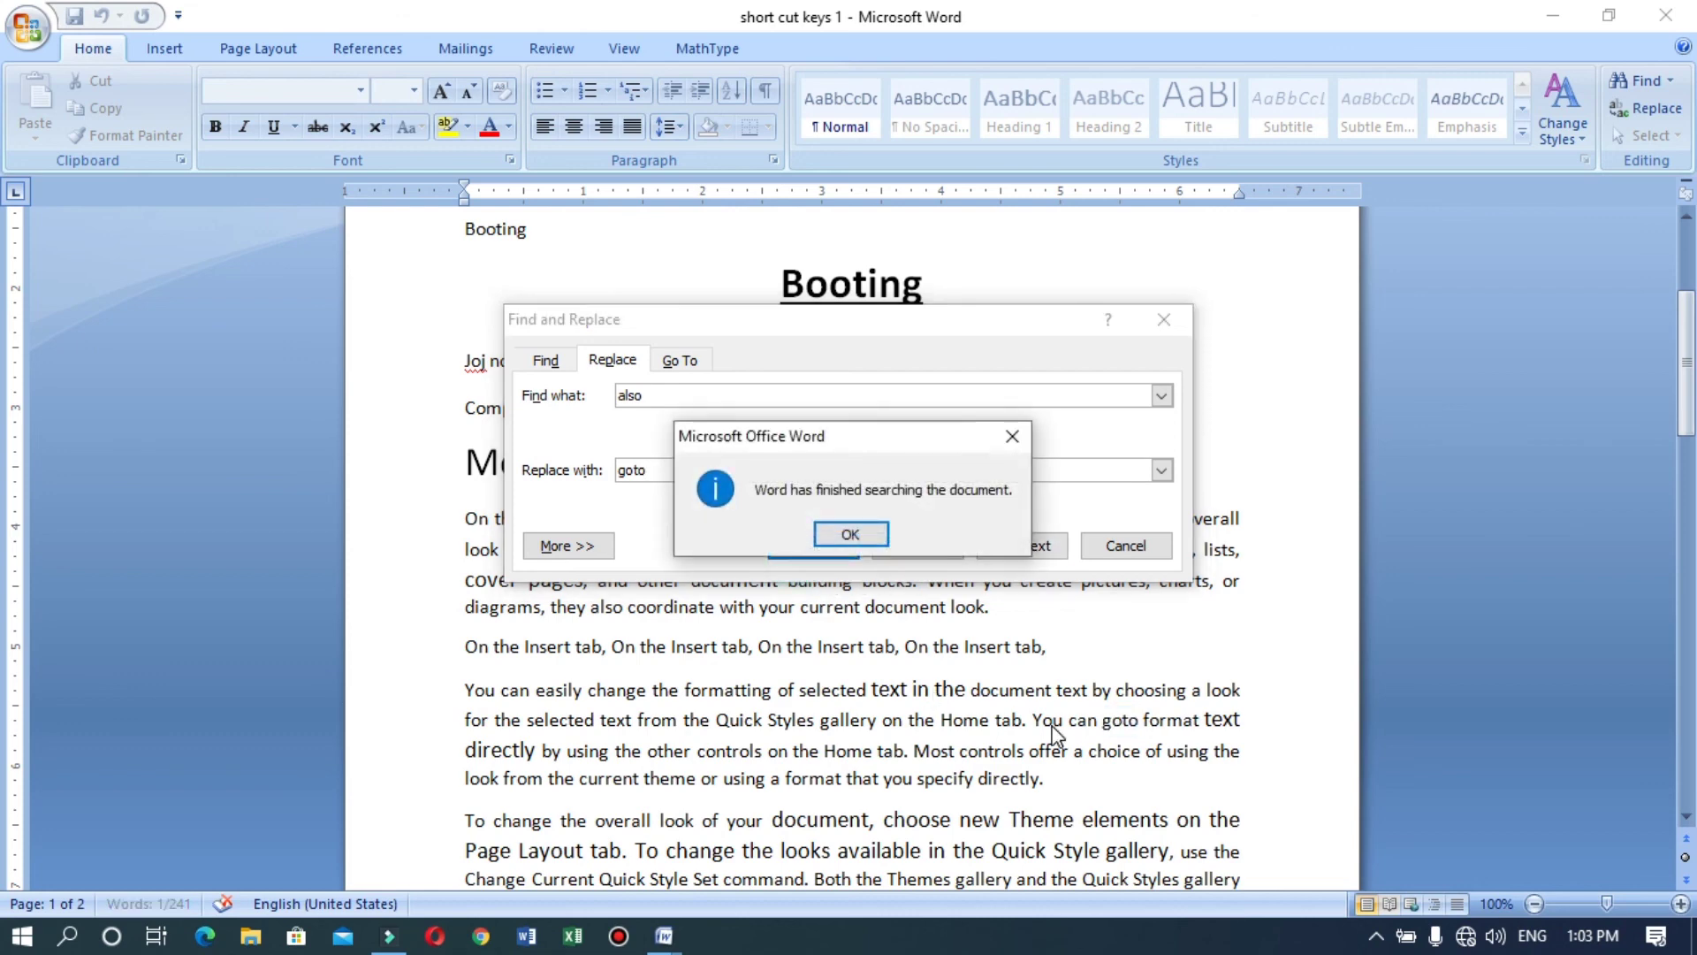
click(850, 533)
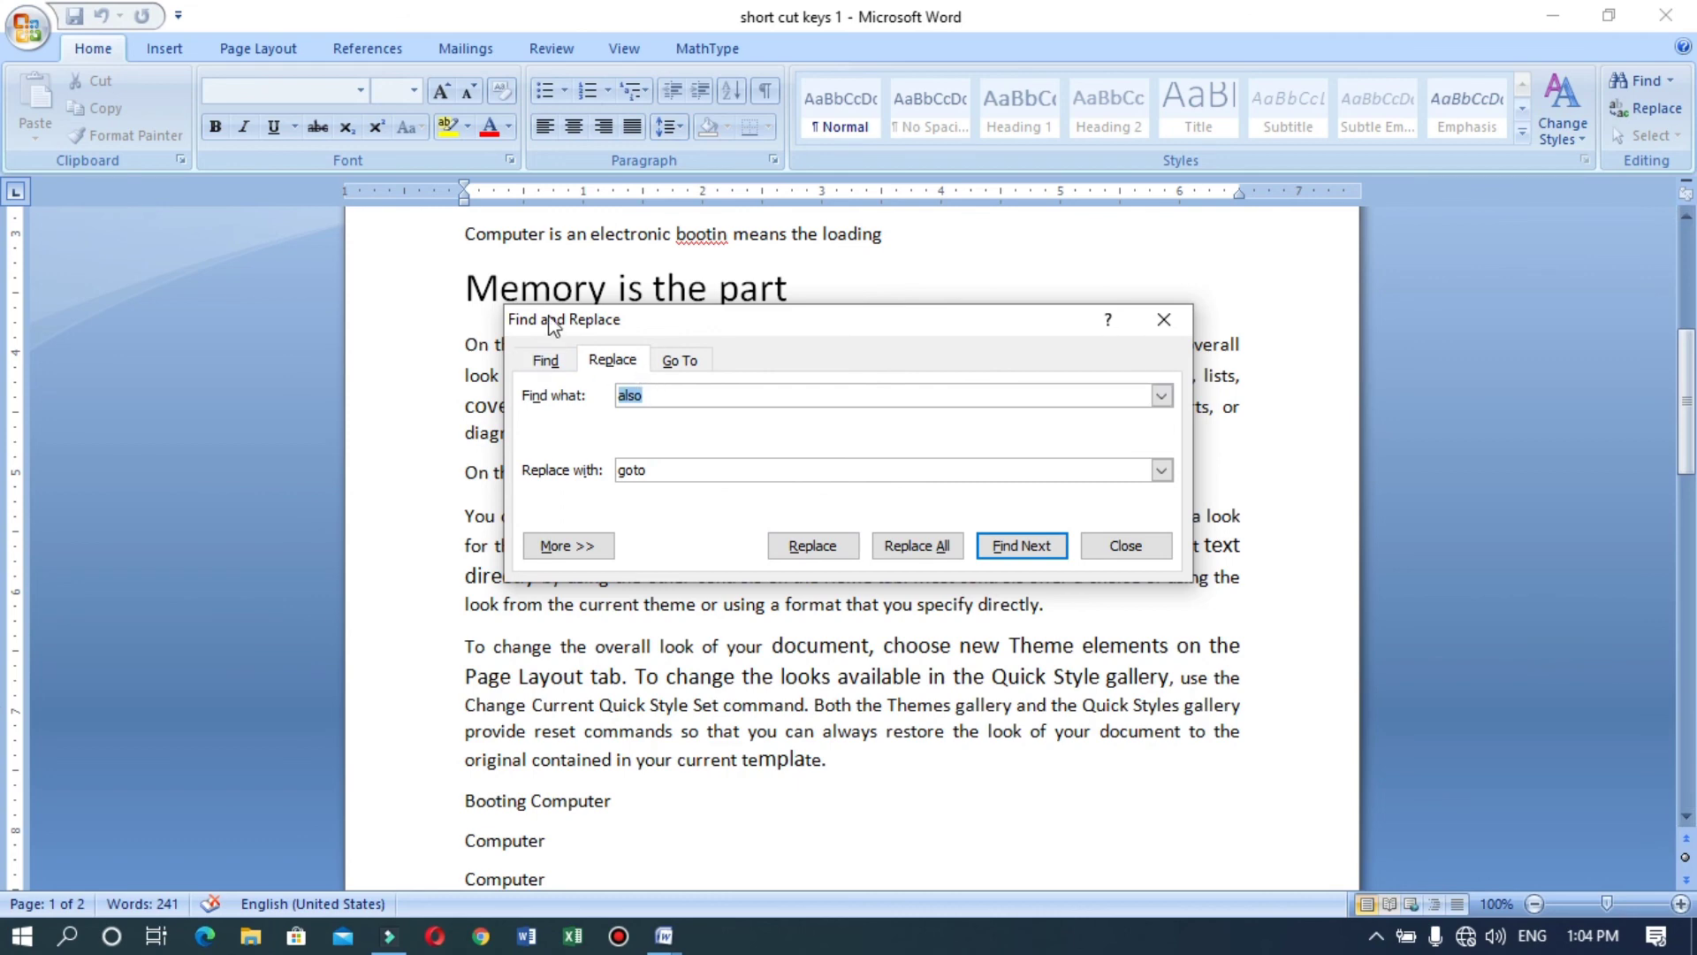
click(1123, 545)
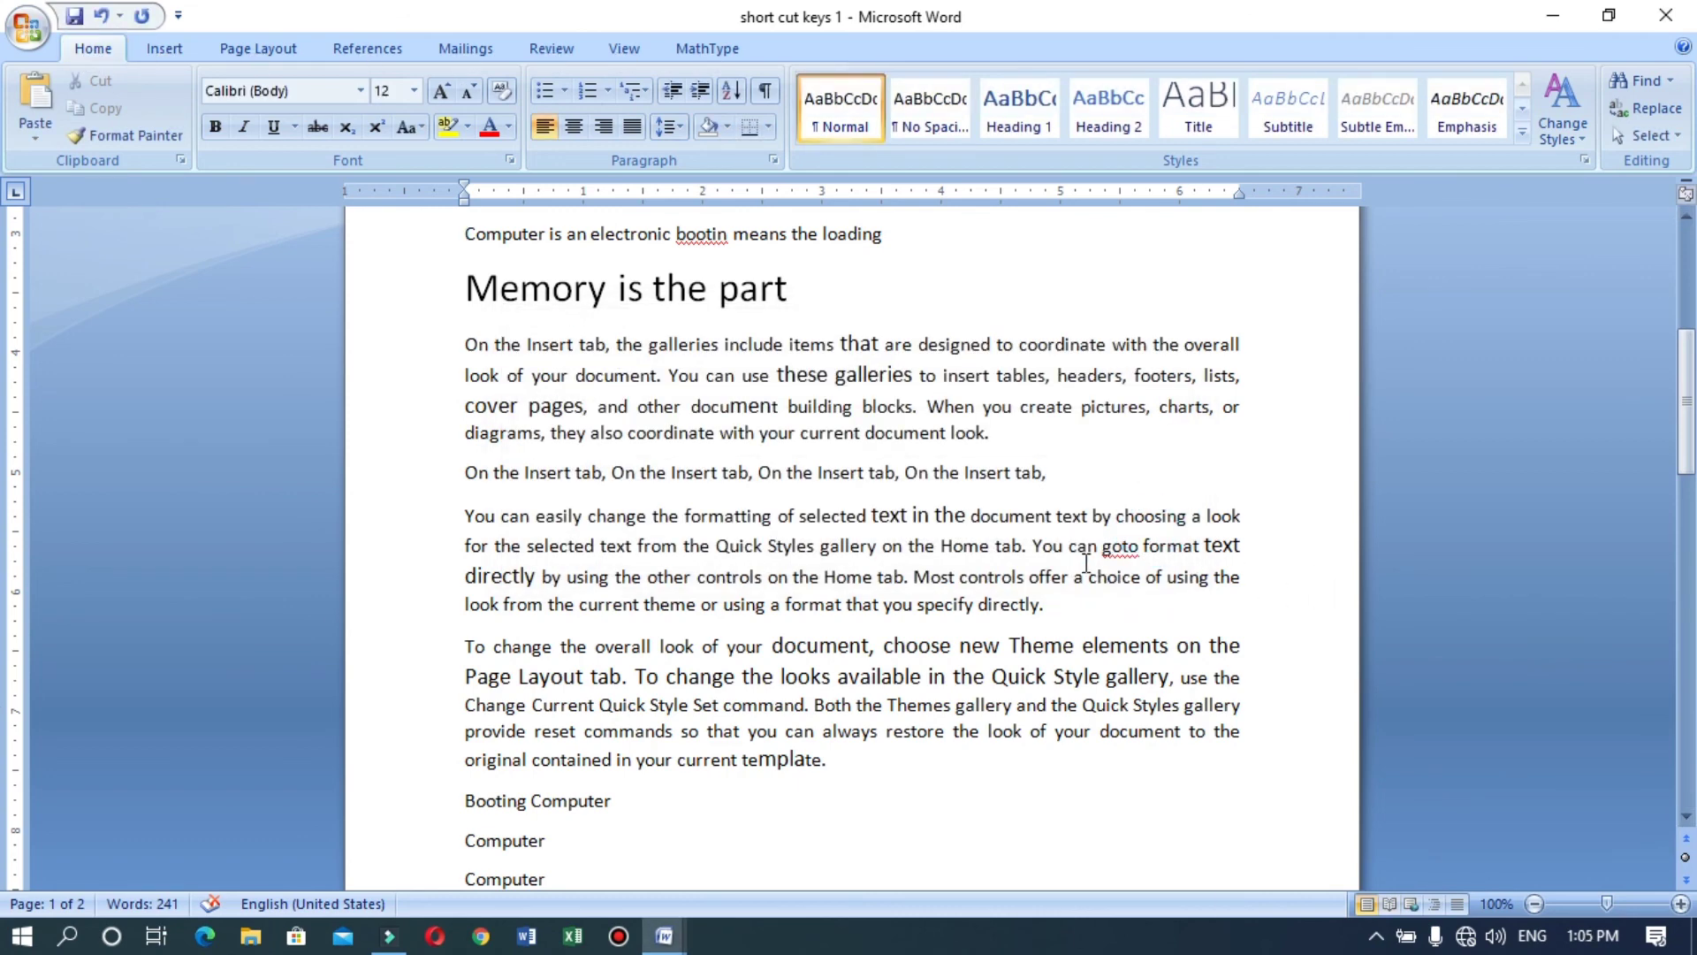
Step: Switch to the BASIC SHORT CUT KEYS4 document and select list item 21, "CTRL + D"
drag(1688, 420, 1689, 378)
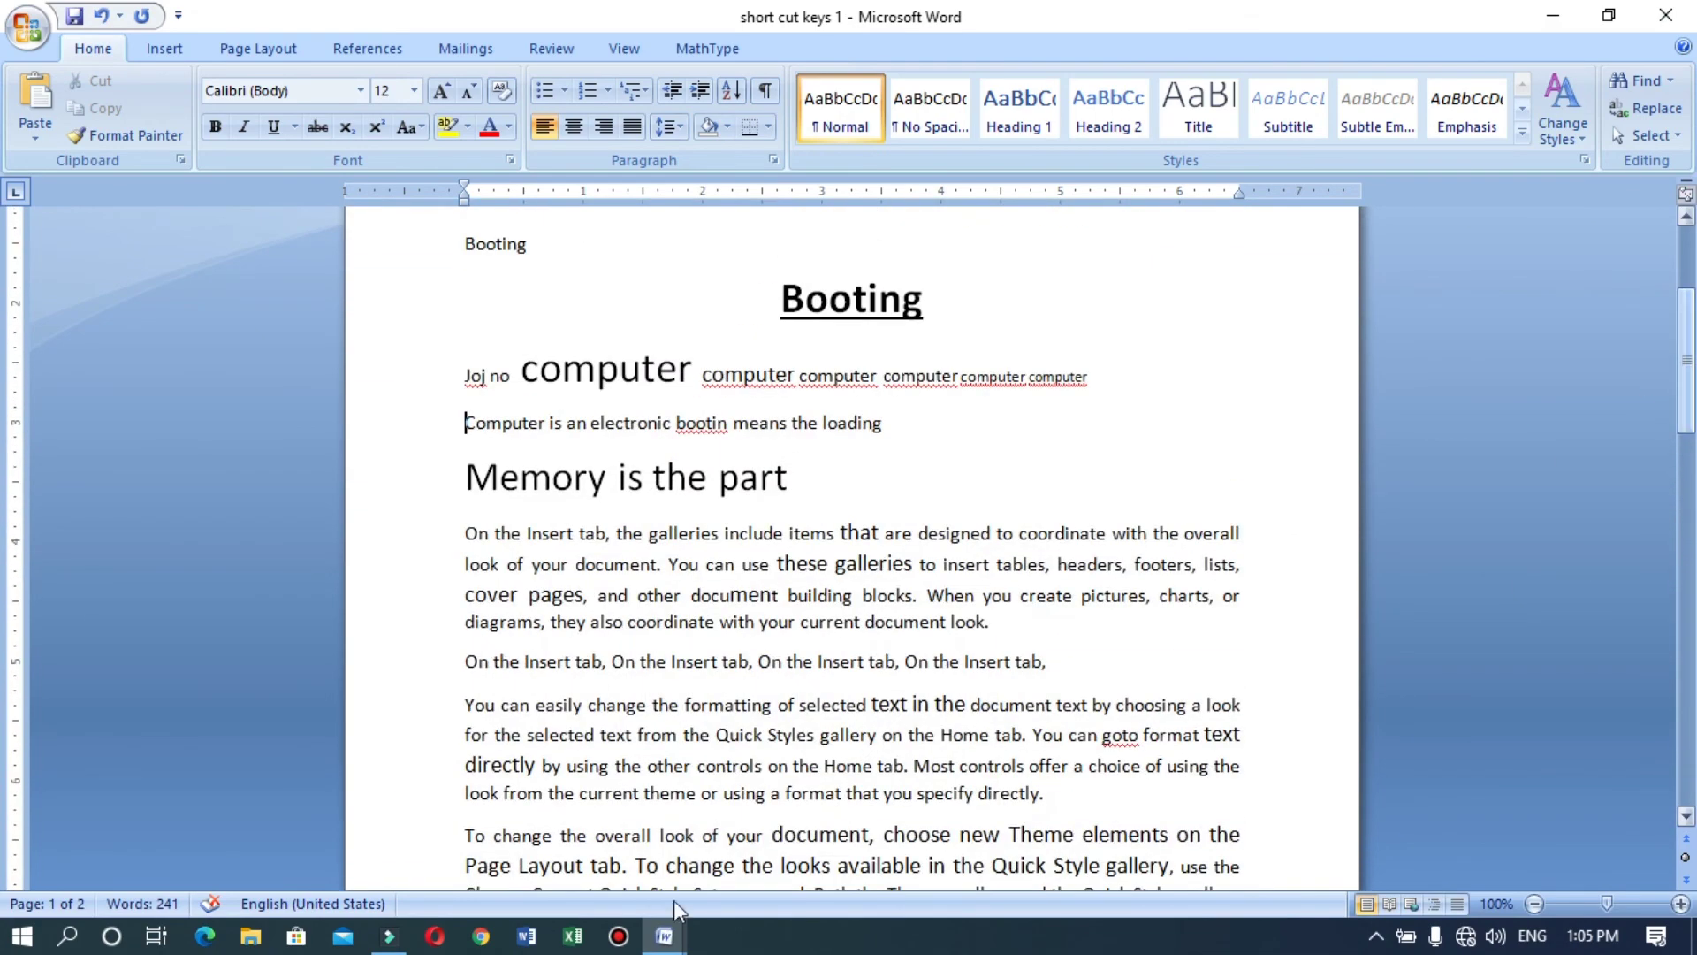
click(670, 938)
click(489, 873)
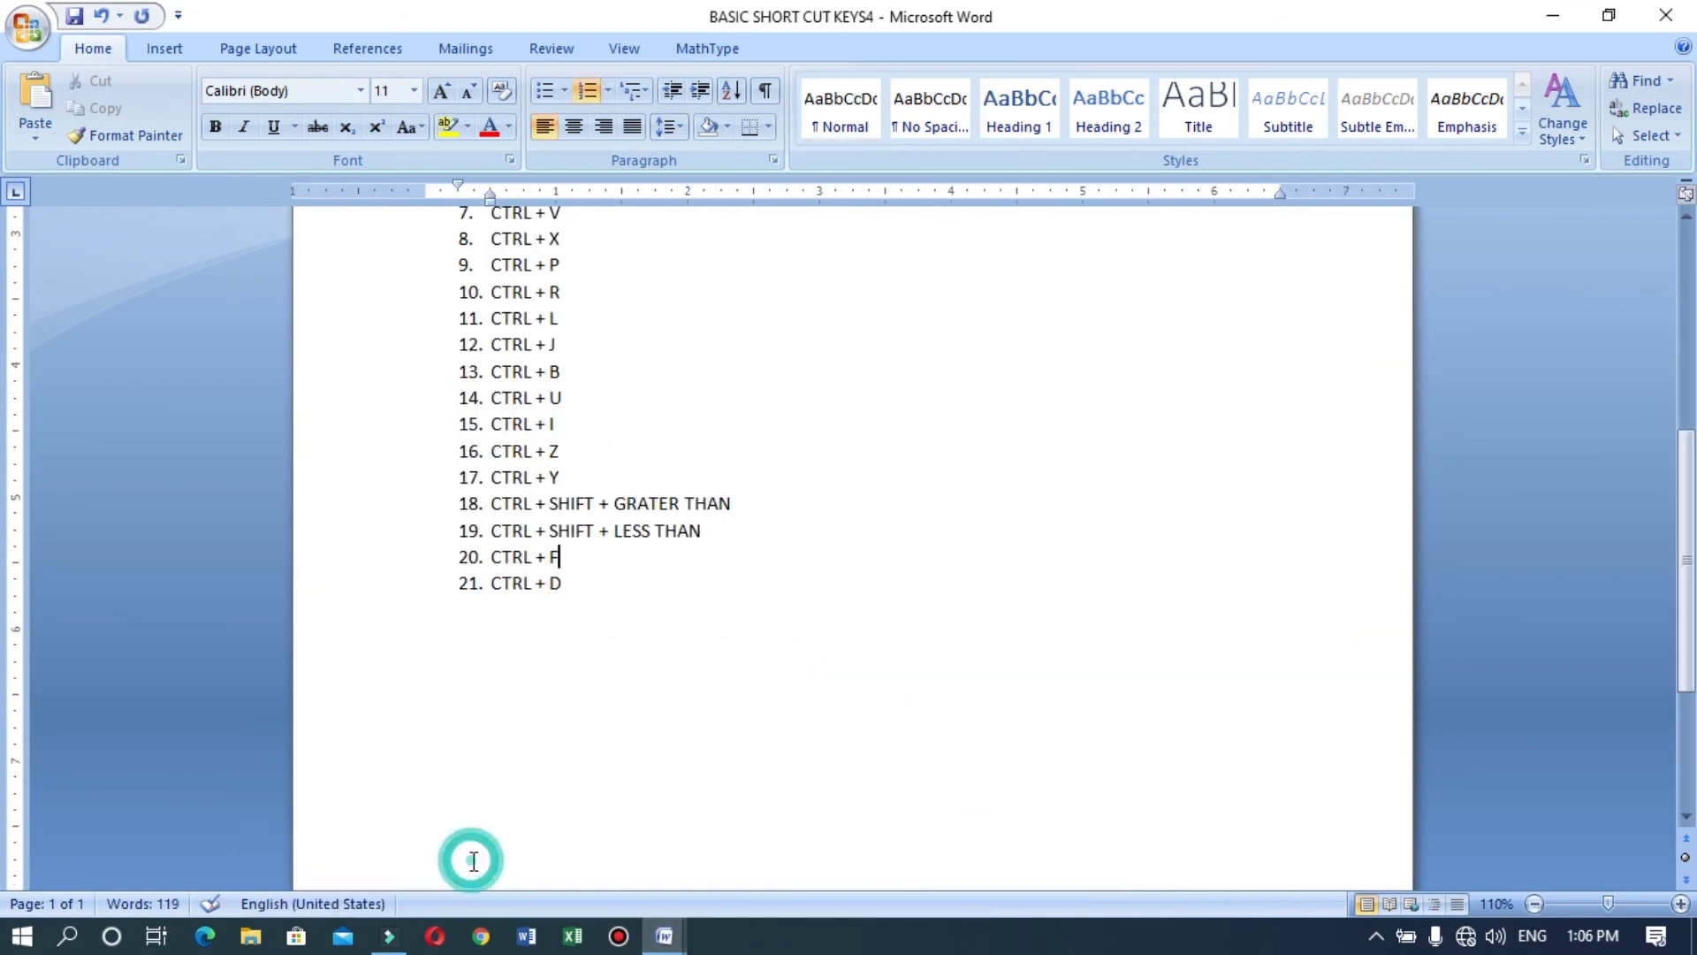
drag(560, 579, 503, 582)
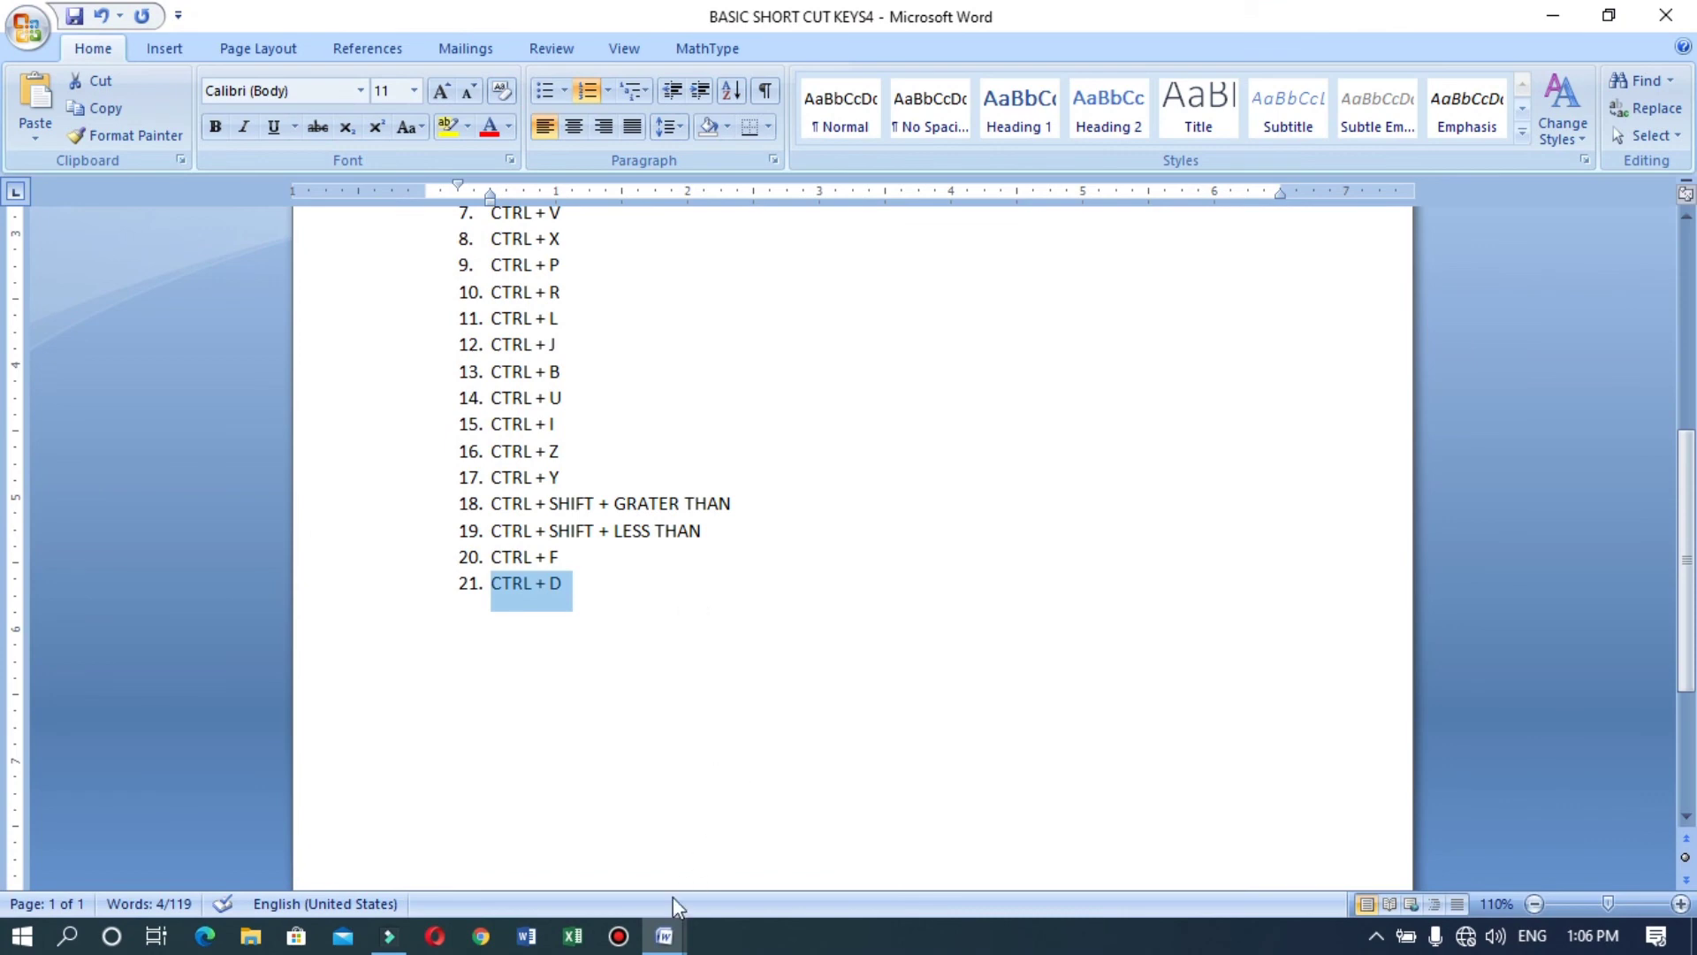
Step: View the Font dialog in the short cut keys 1 document and close it without applying changes
mouse_move(664, 932)
click(878, 837)
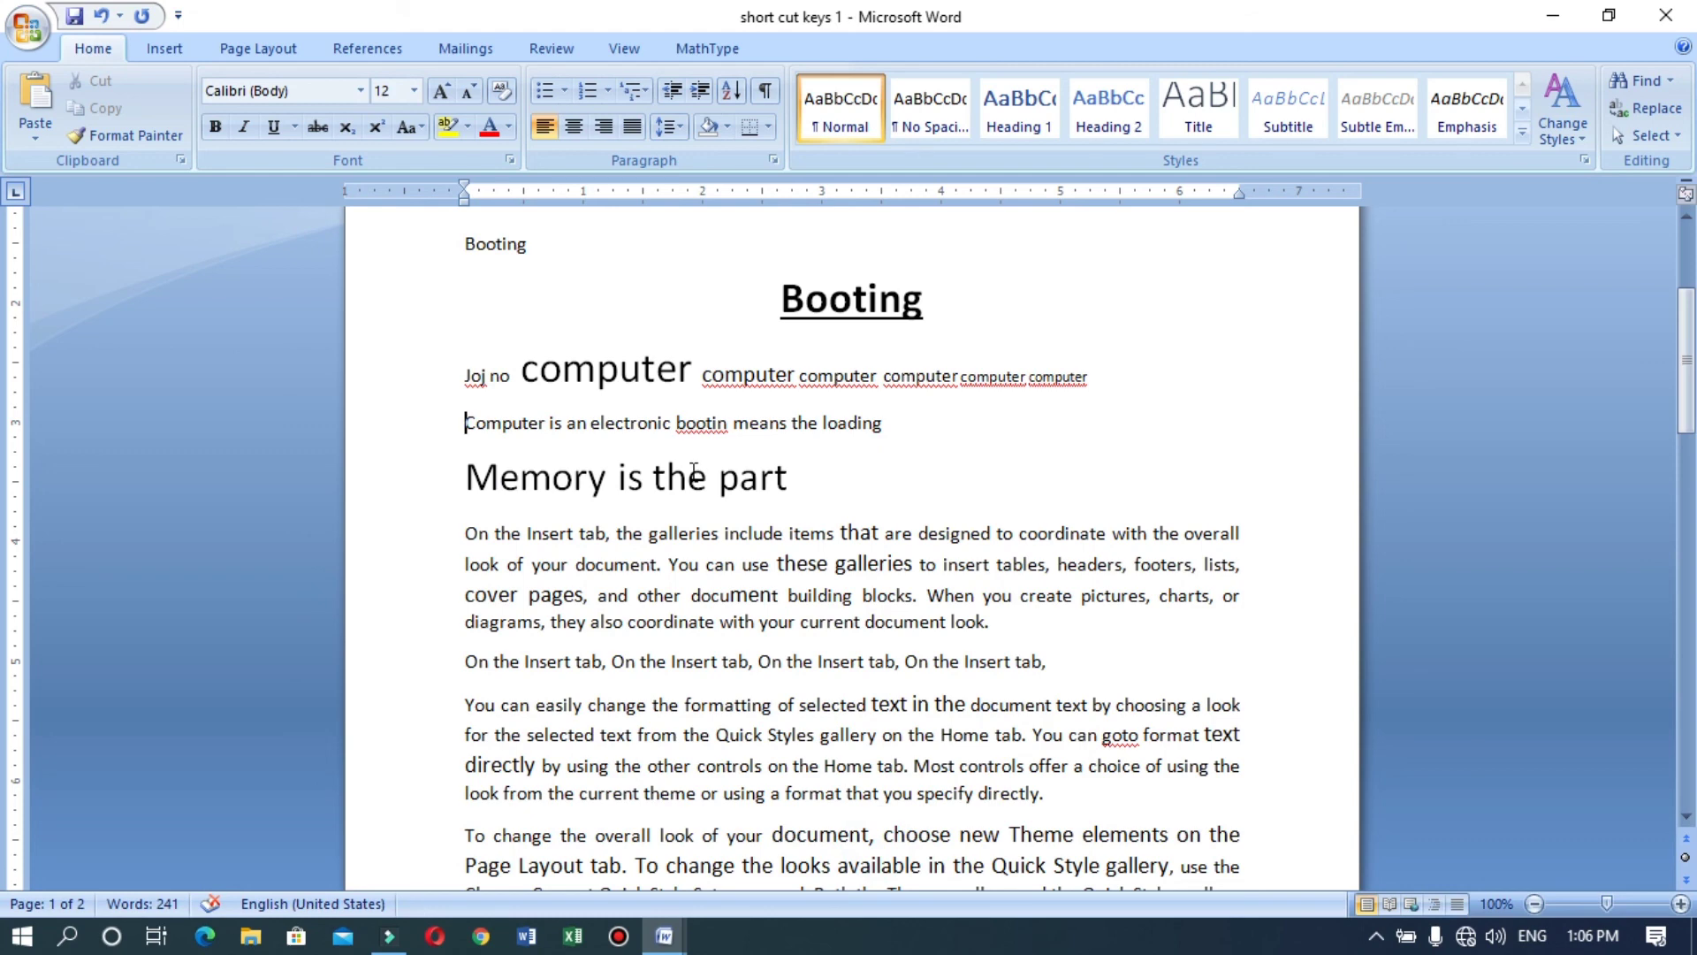
key(ctrl+d)
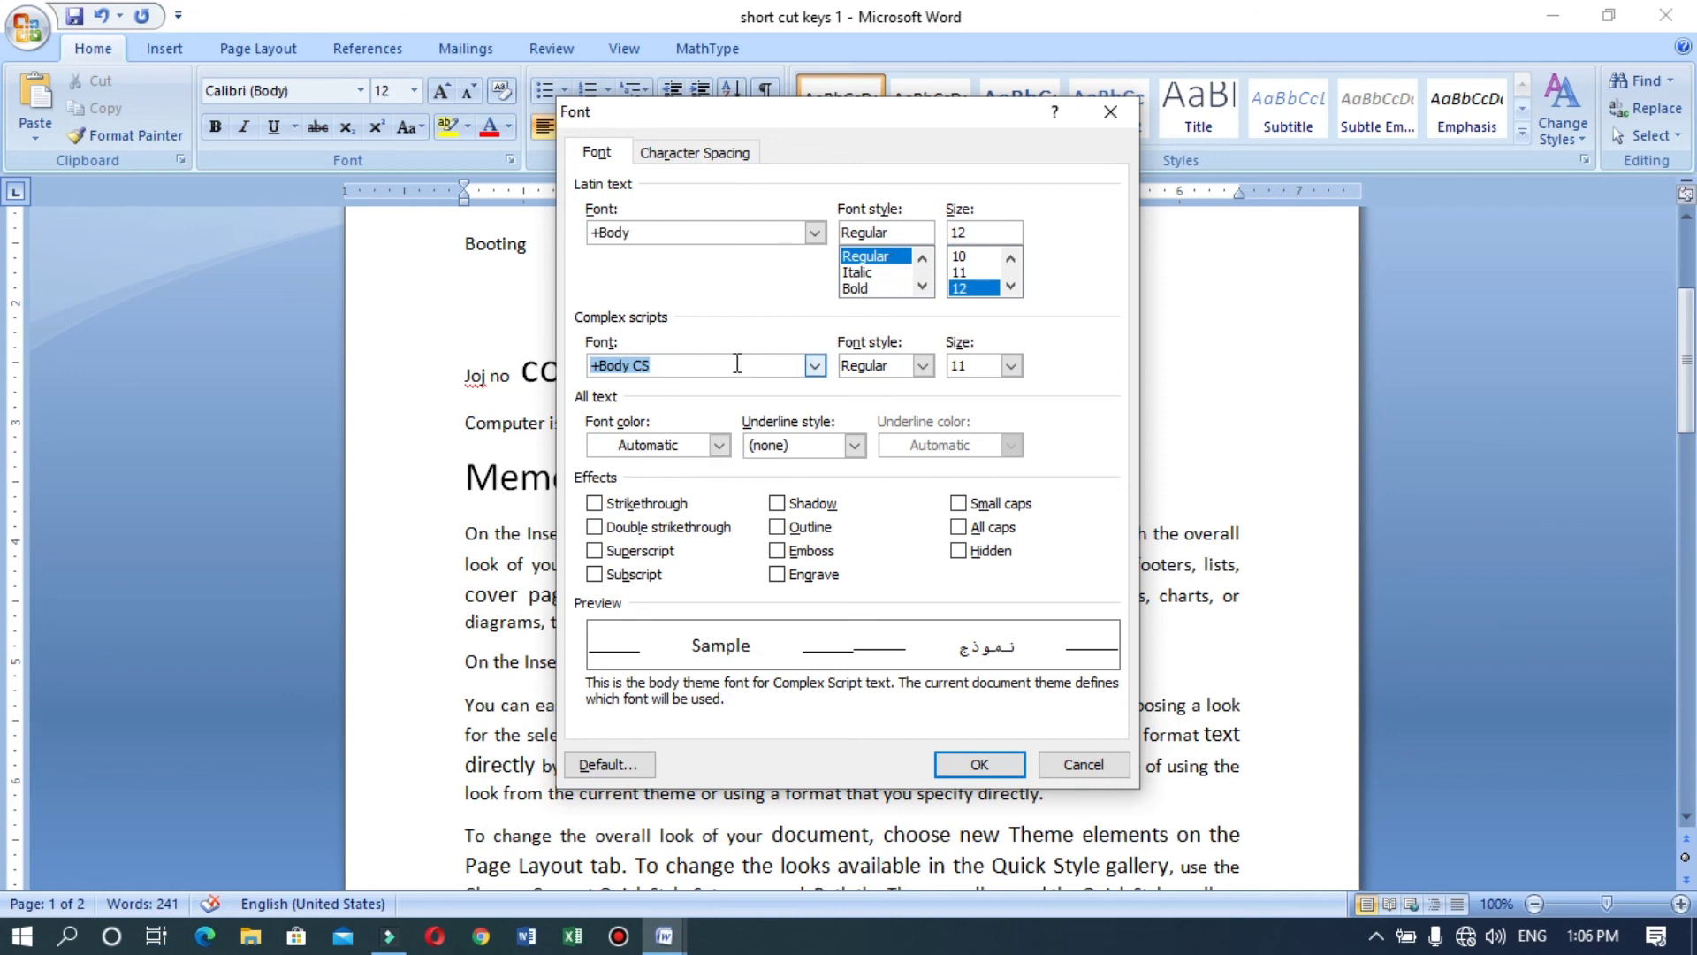
click(1084, 766)
Step: Select the underlined "Booting" heading and try font sizes 22, 26 and 36 for it in the Font dialog
click(925, 304)
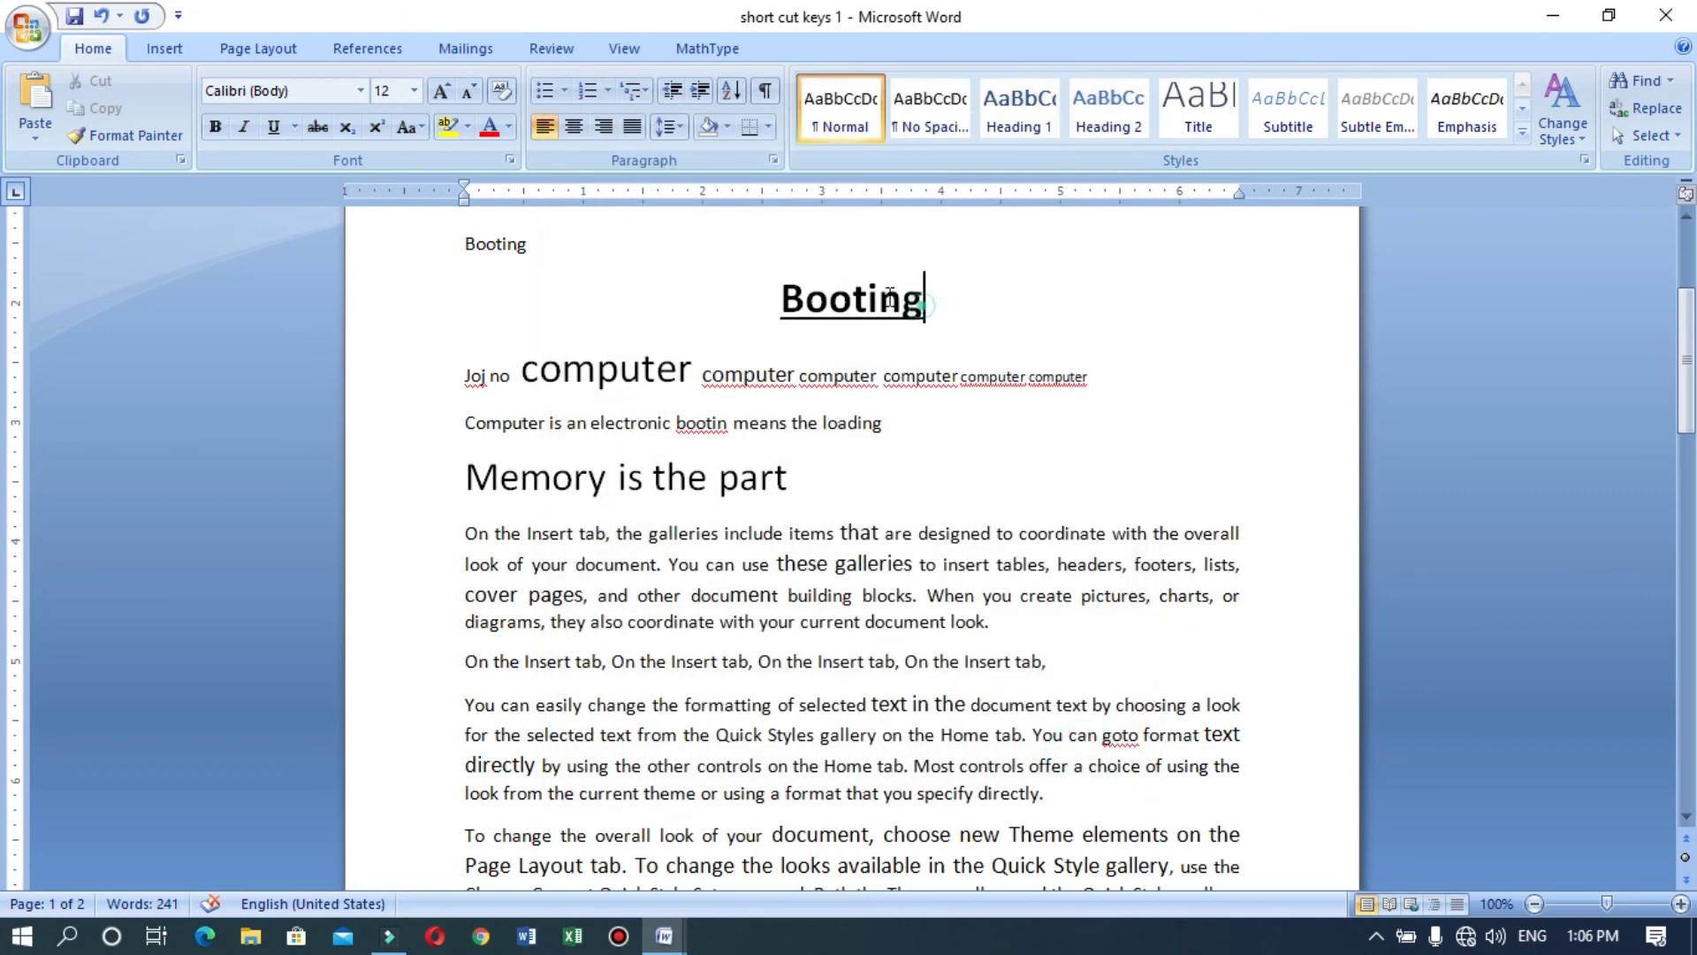
triple_click(889, 299)
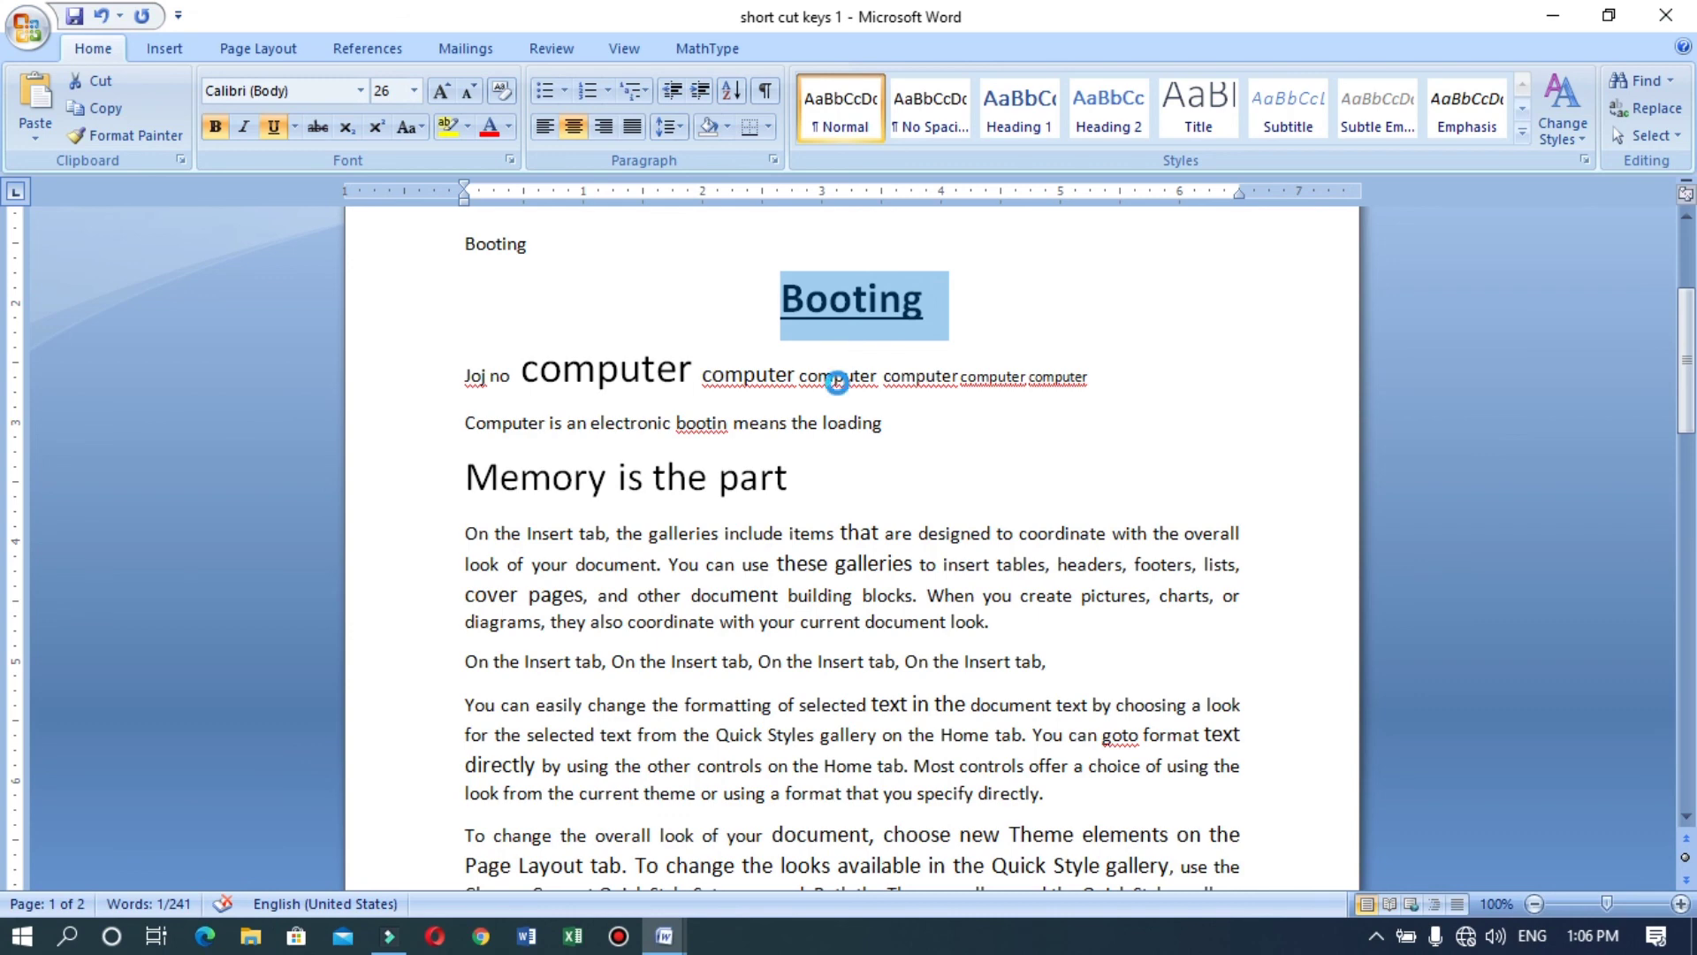
key(ctrl+d)
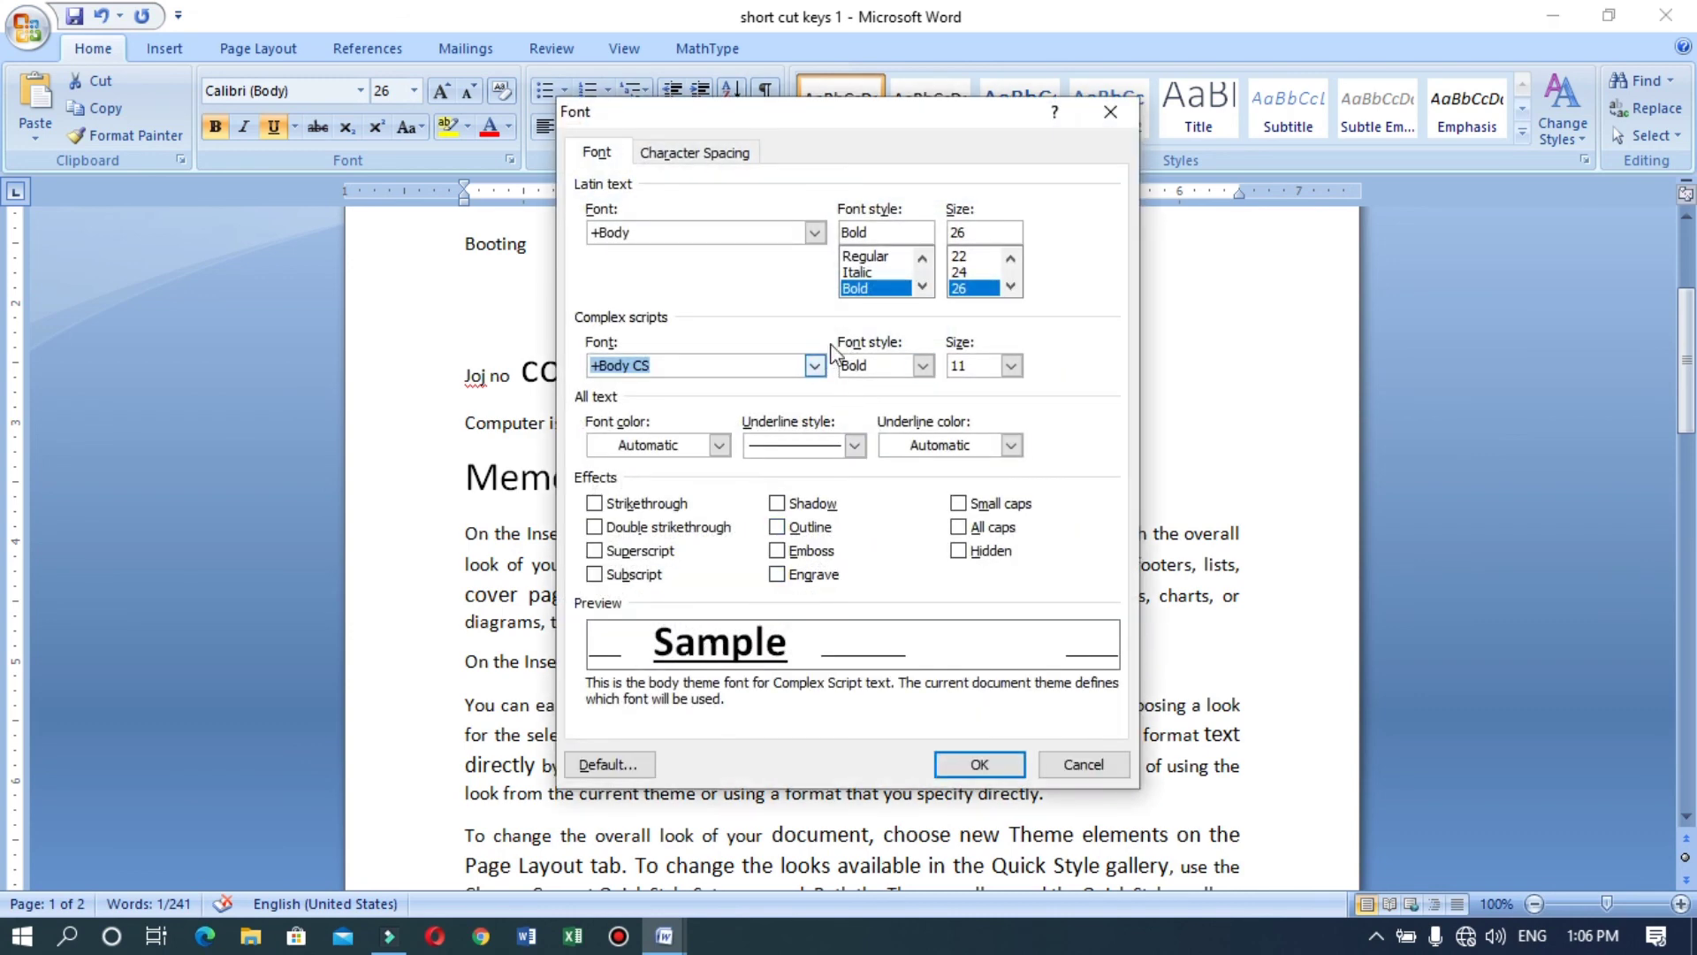
click(959, 256)
click(959, 276)
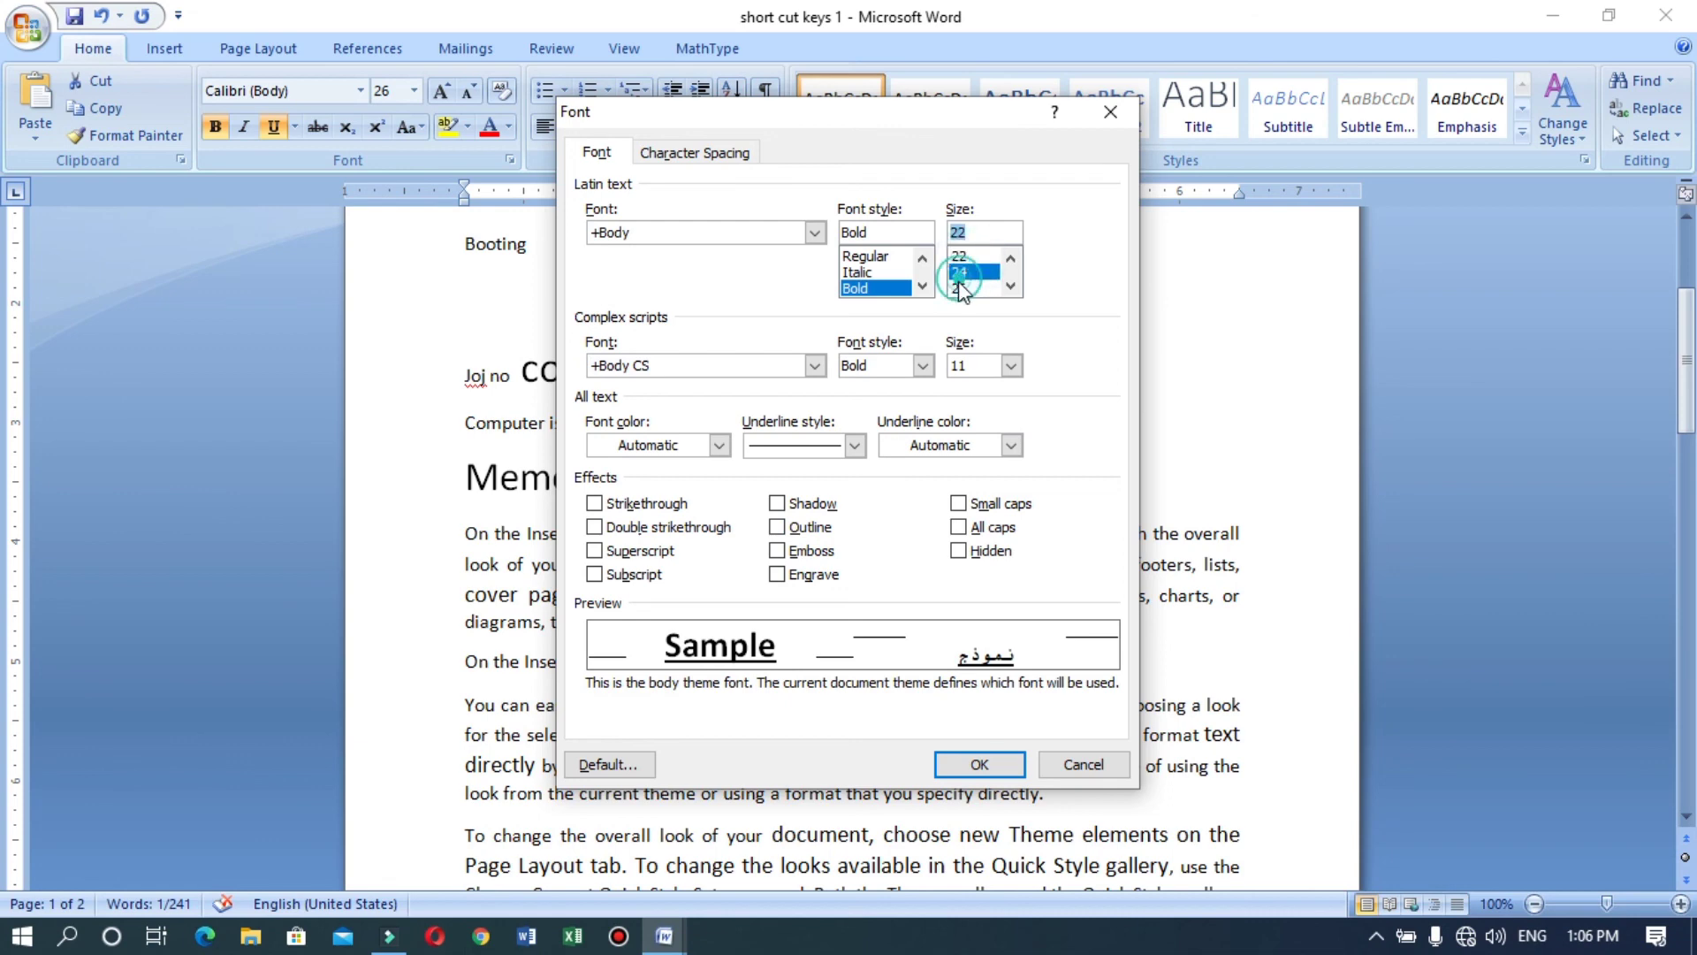
click(960, 287)
click(1009, 285)
click(1009, 286)
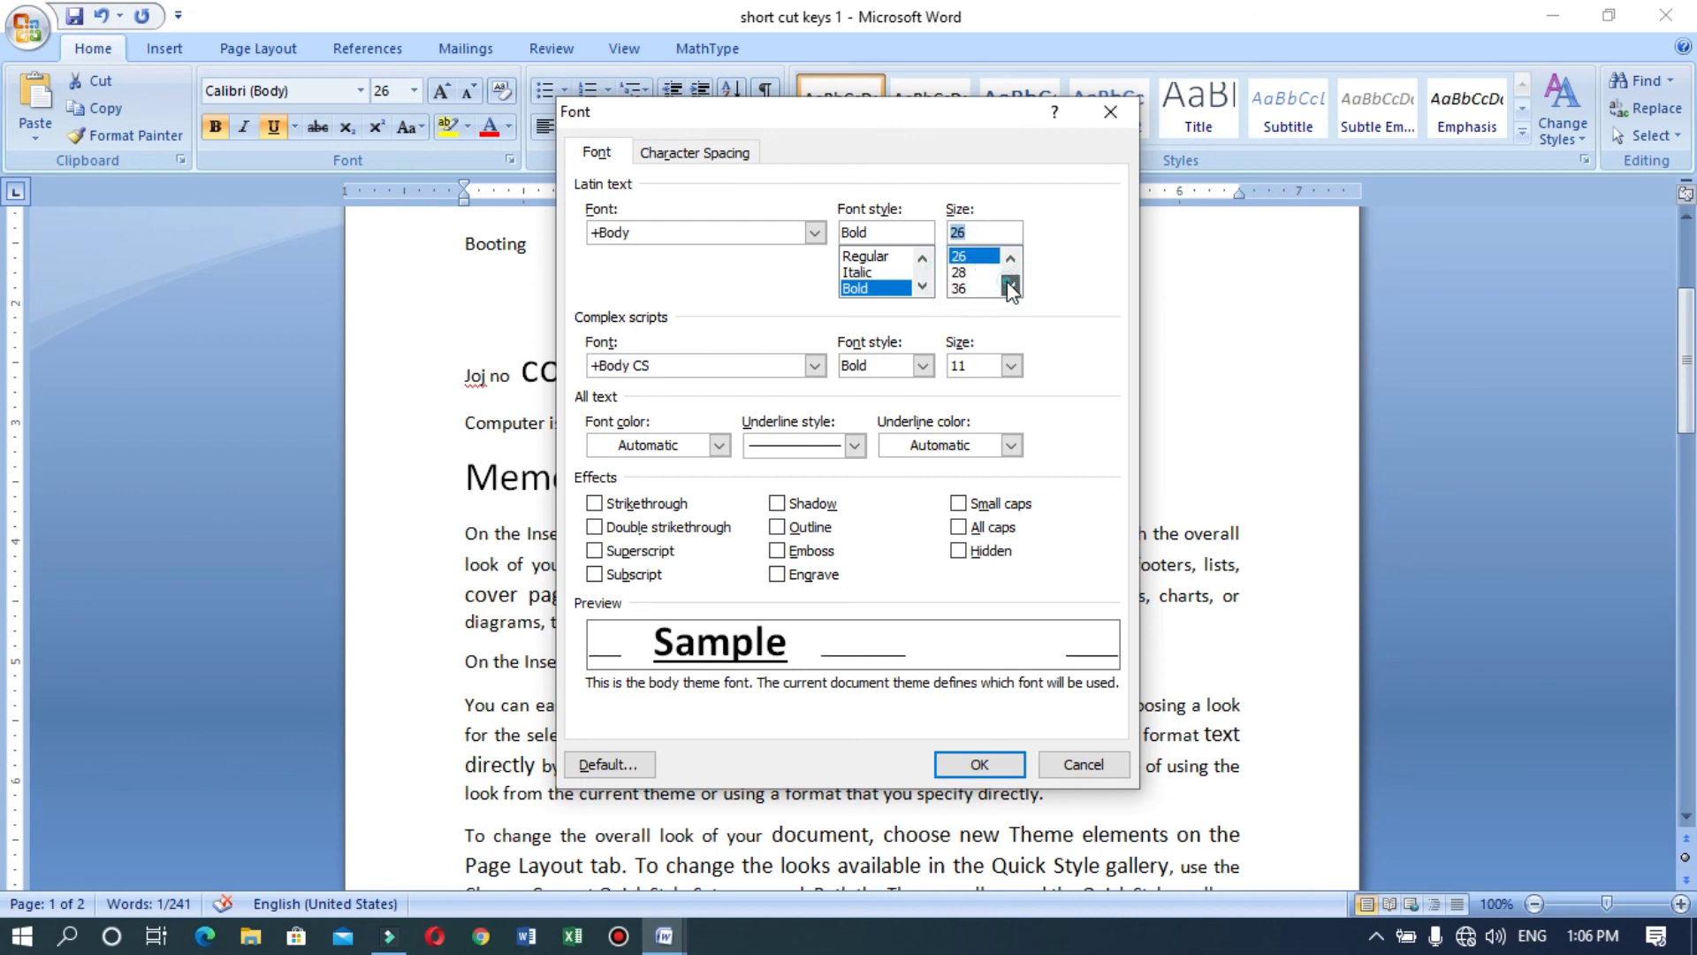
click(961, 288)
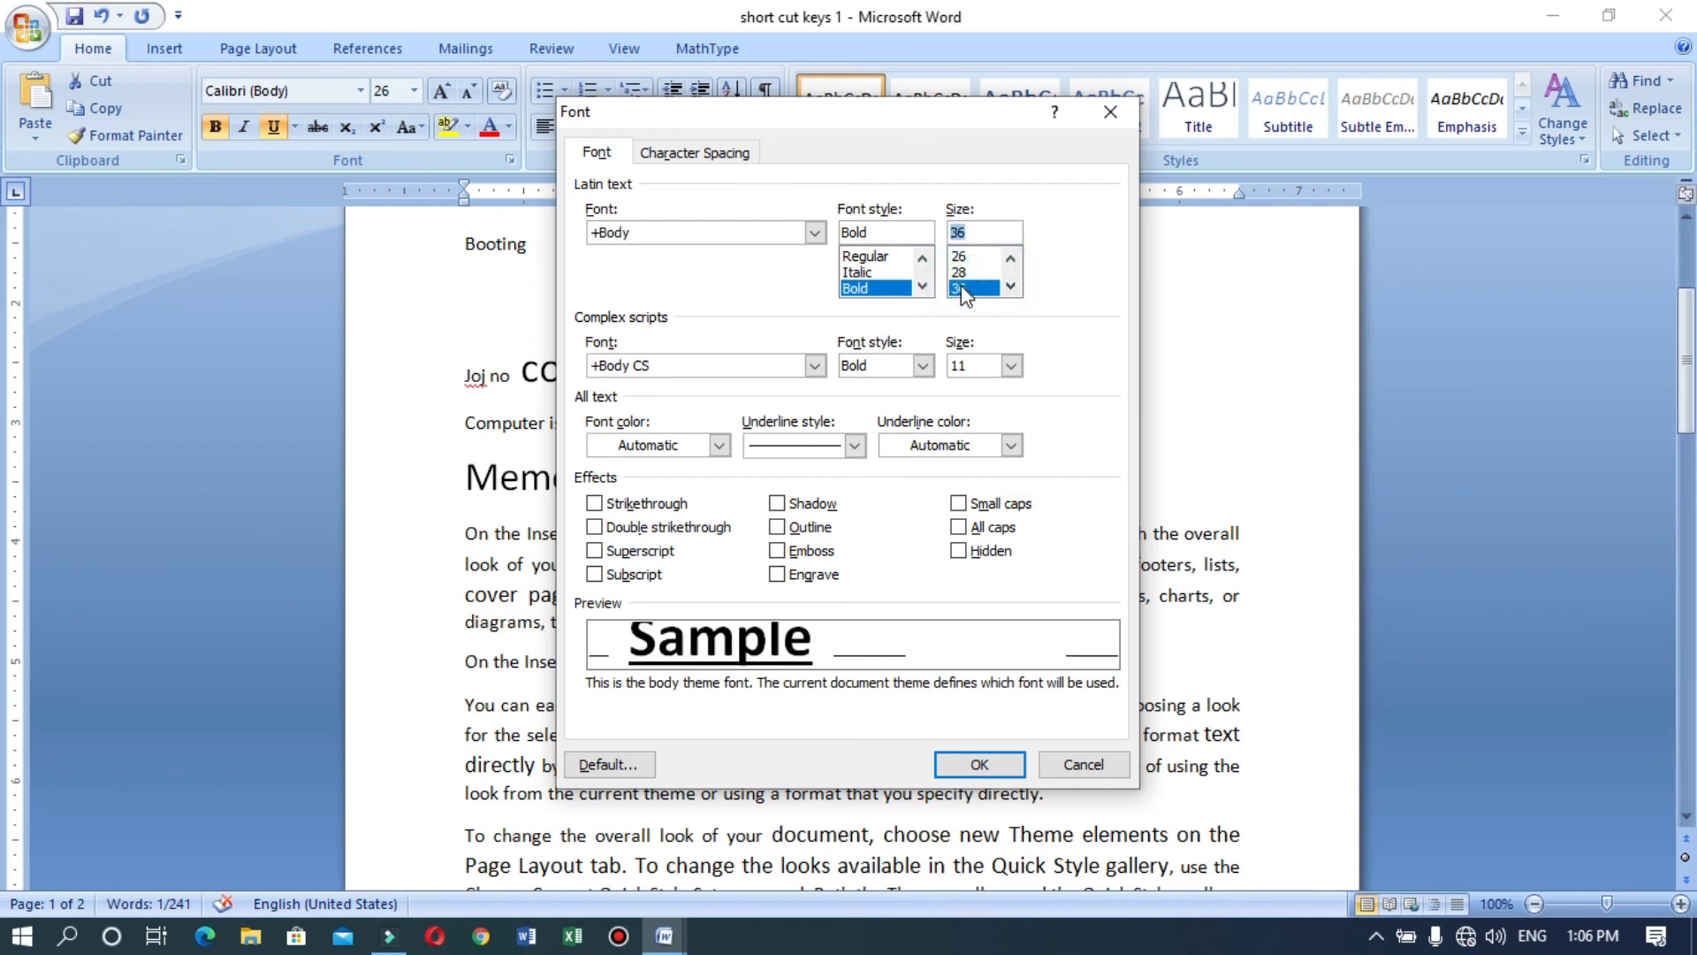
Step: Try the Strikethrough effect on the heading, view the character spacing options, and cancel the Font dialog
click(594, 505)
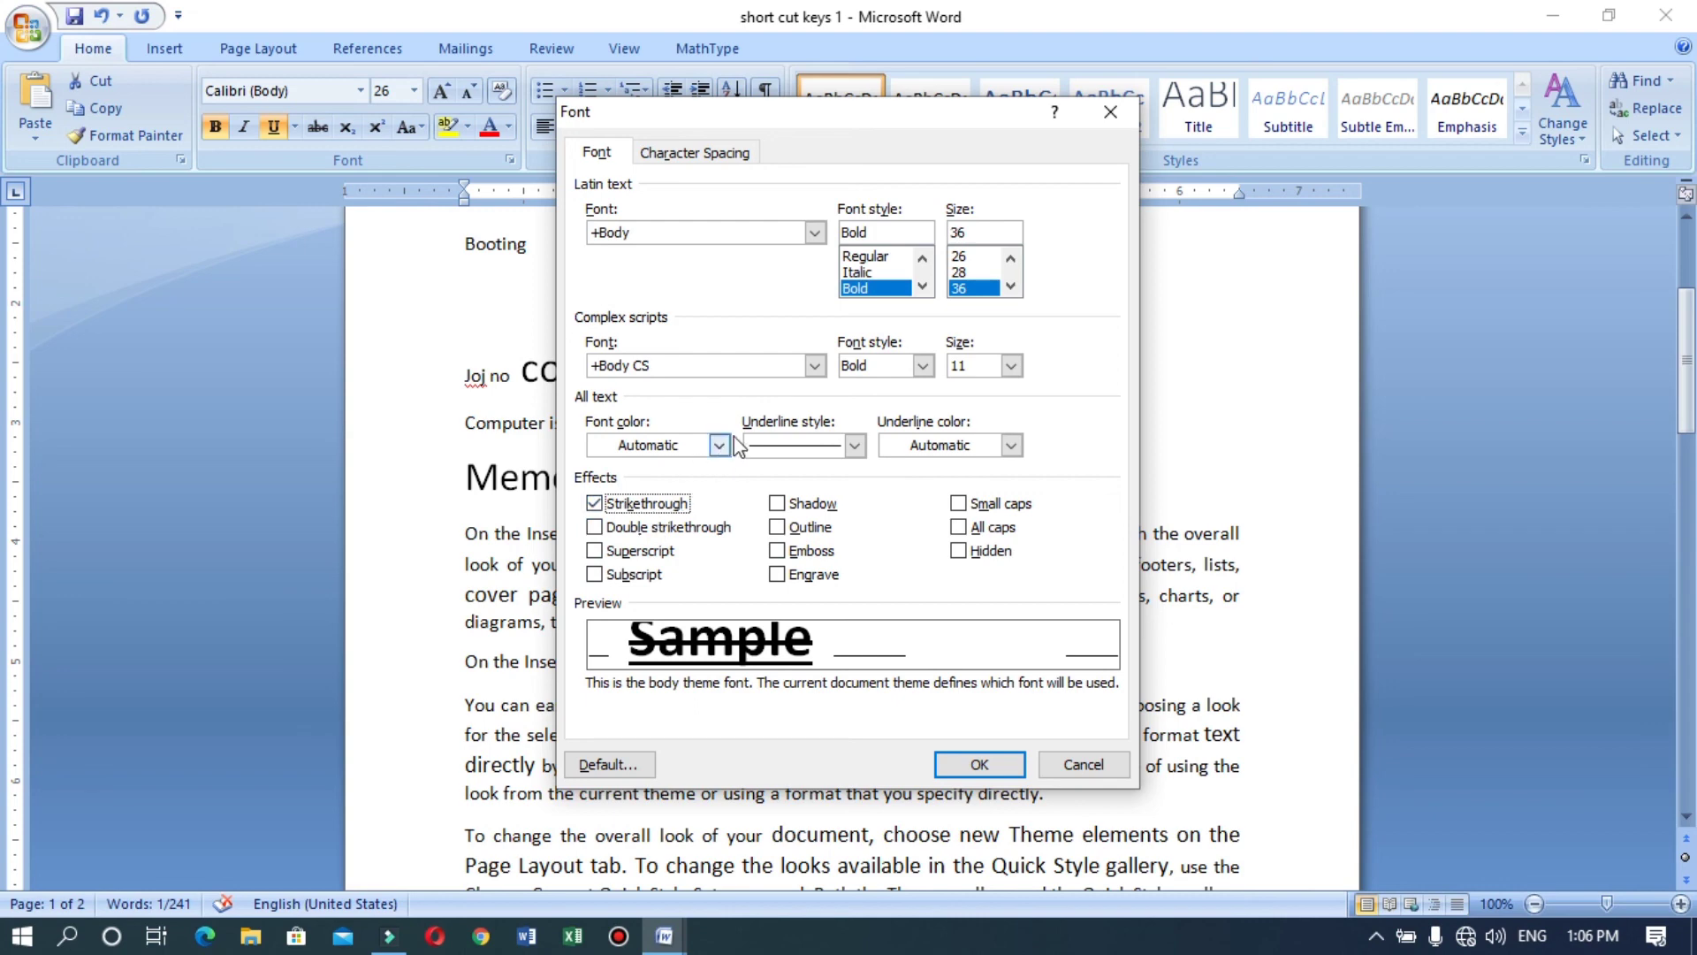
click(676, 154)
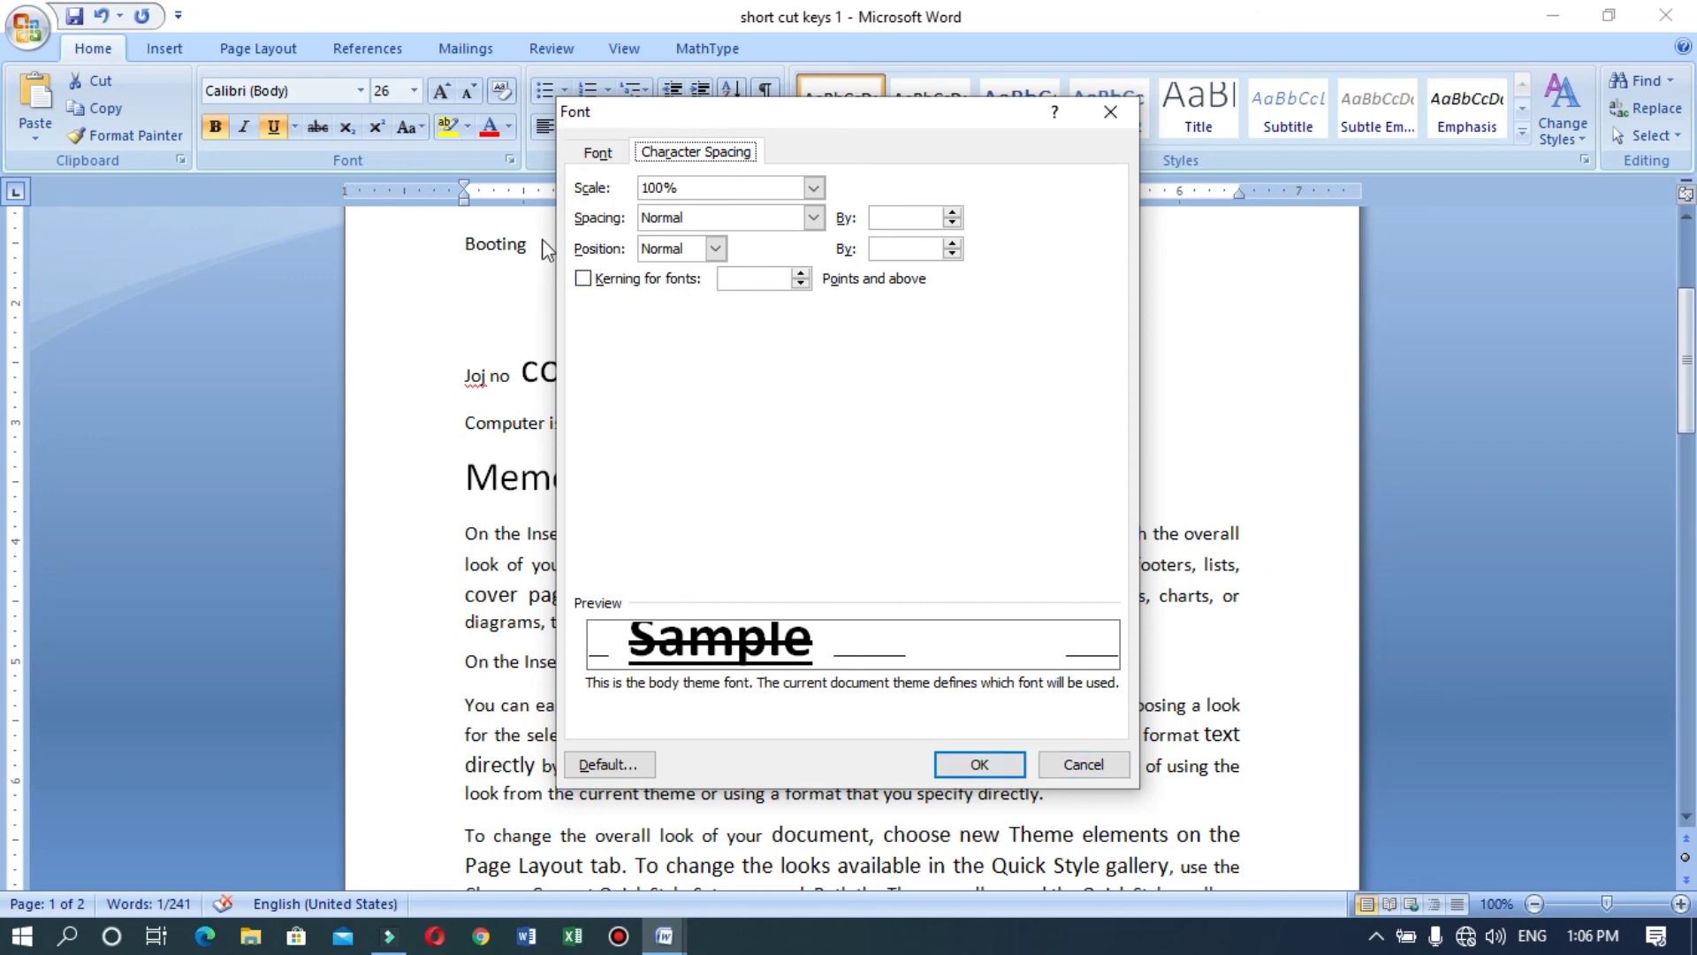
click(599, 154)
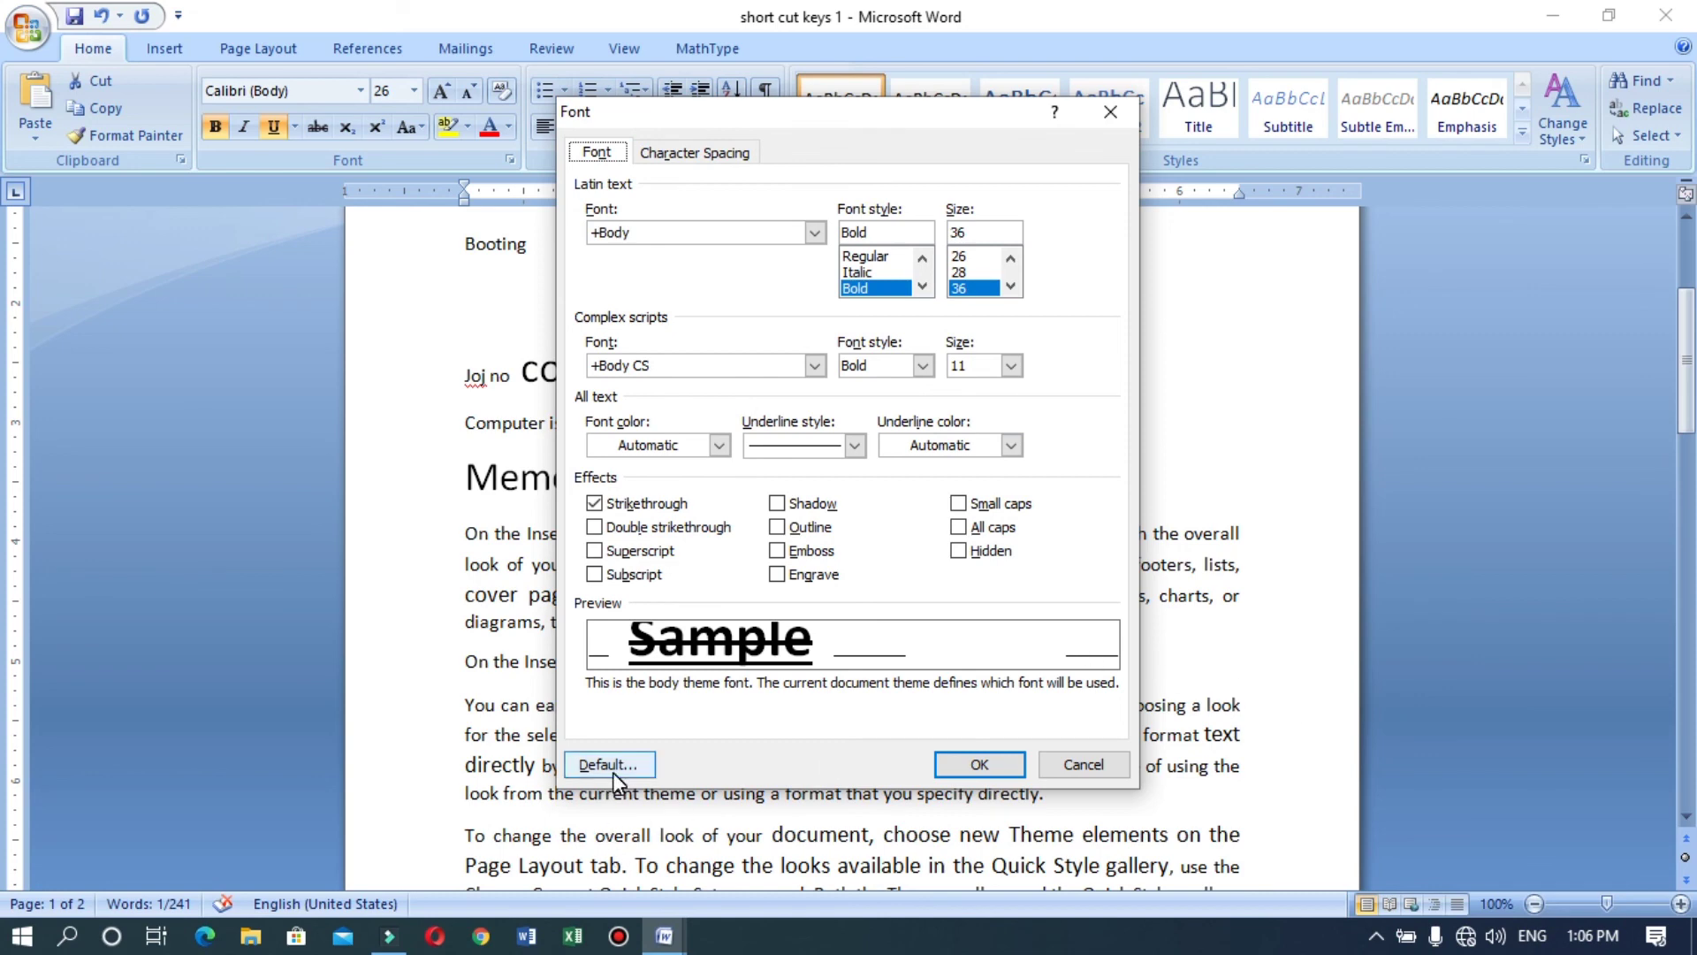
click(1072, 767)
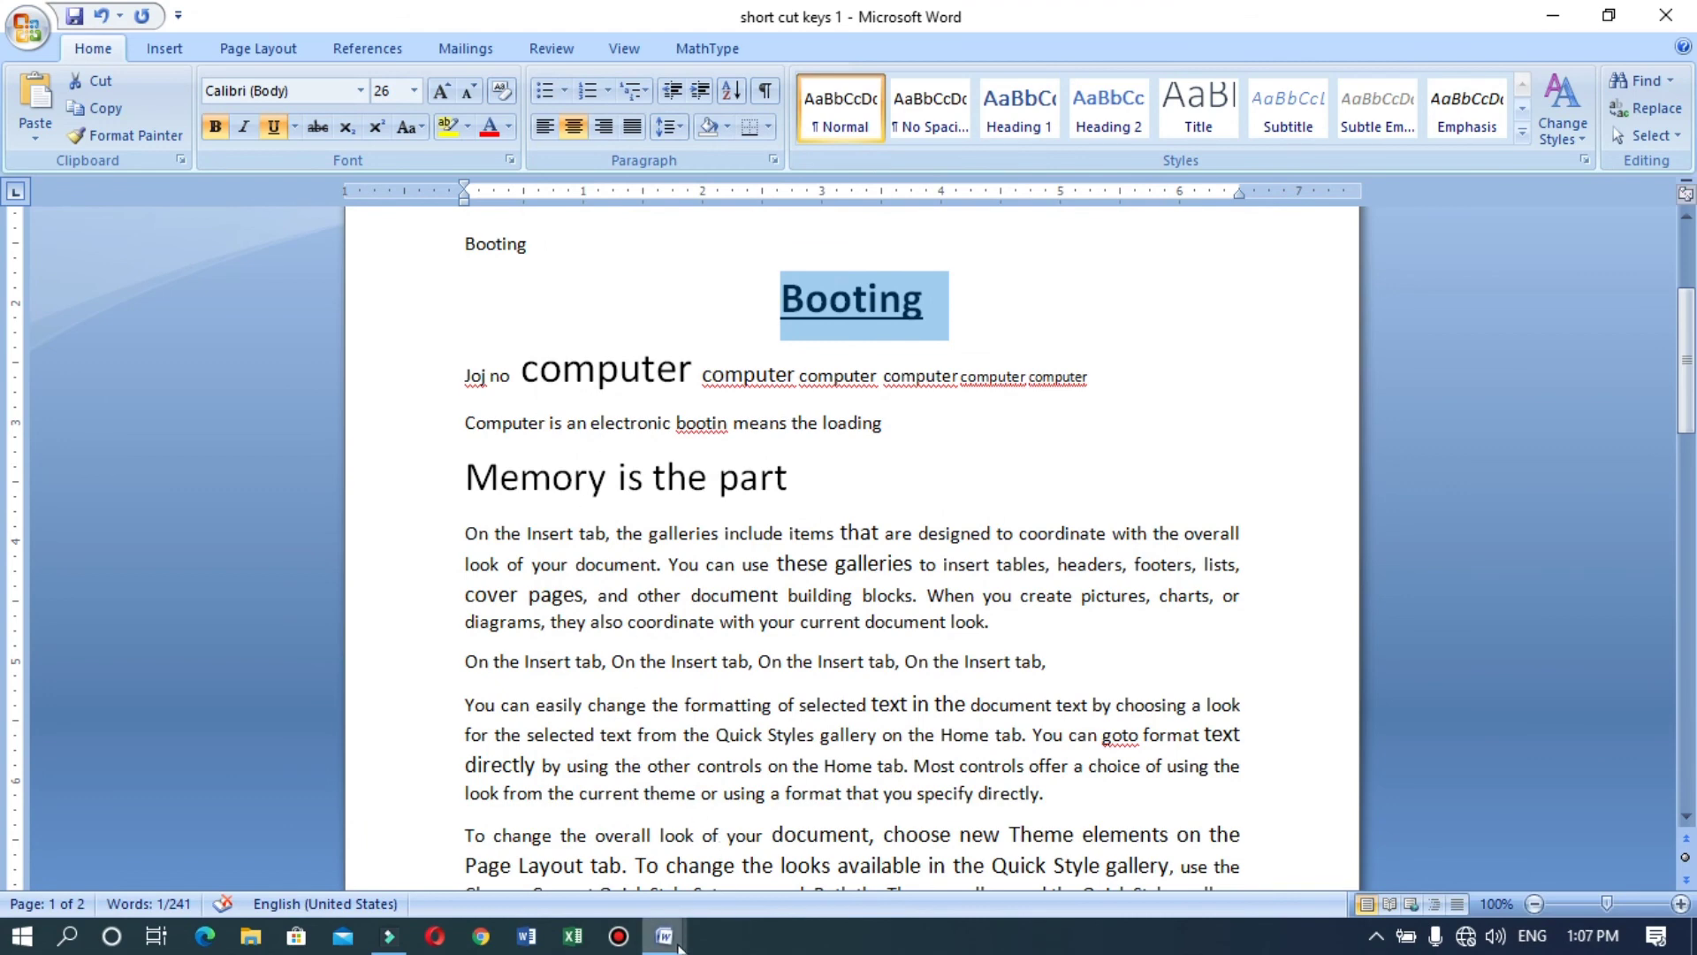
Step: Return to the BASIC SHORT CUT KEYS4 document, highlight the "CTRL + D" item and review the list from its beginning
mouse_move(664, 935)
click(511, 848)
drag(493, 583, 492, 614)
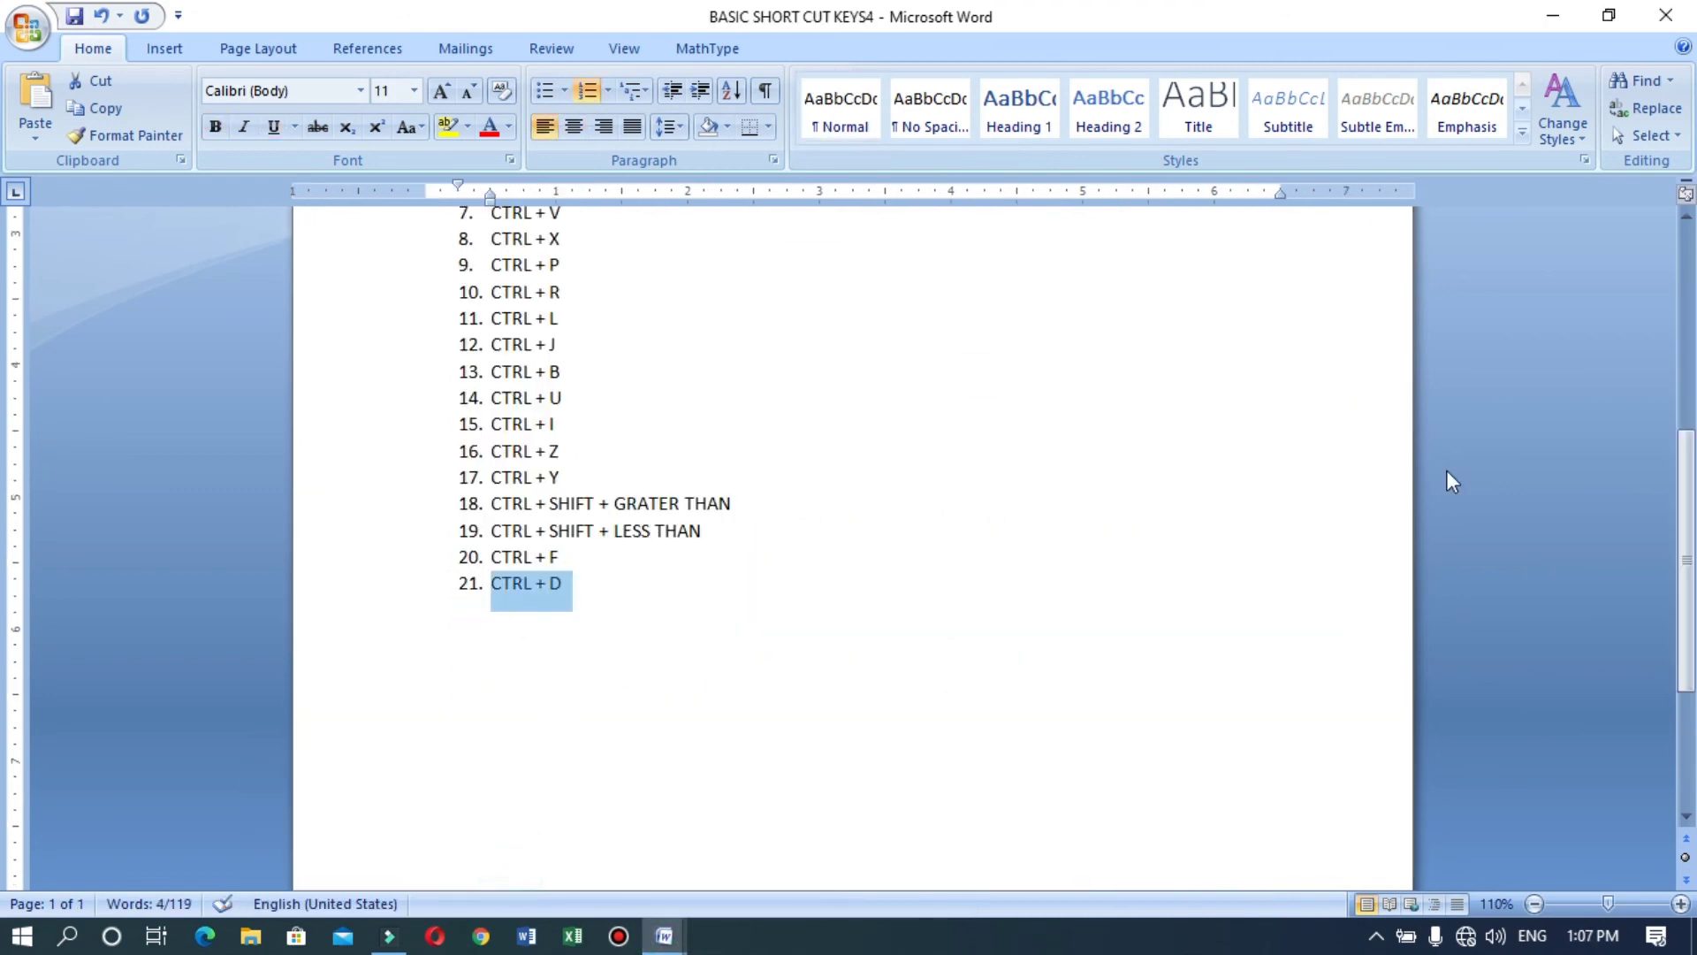
drag(1689, 572, 1696, 374)
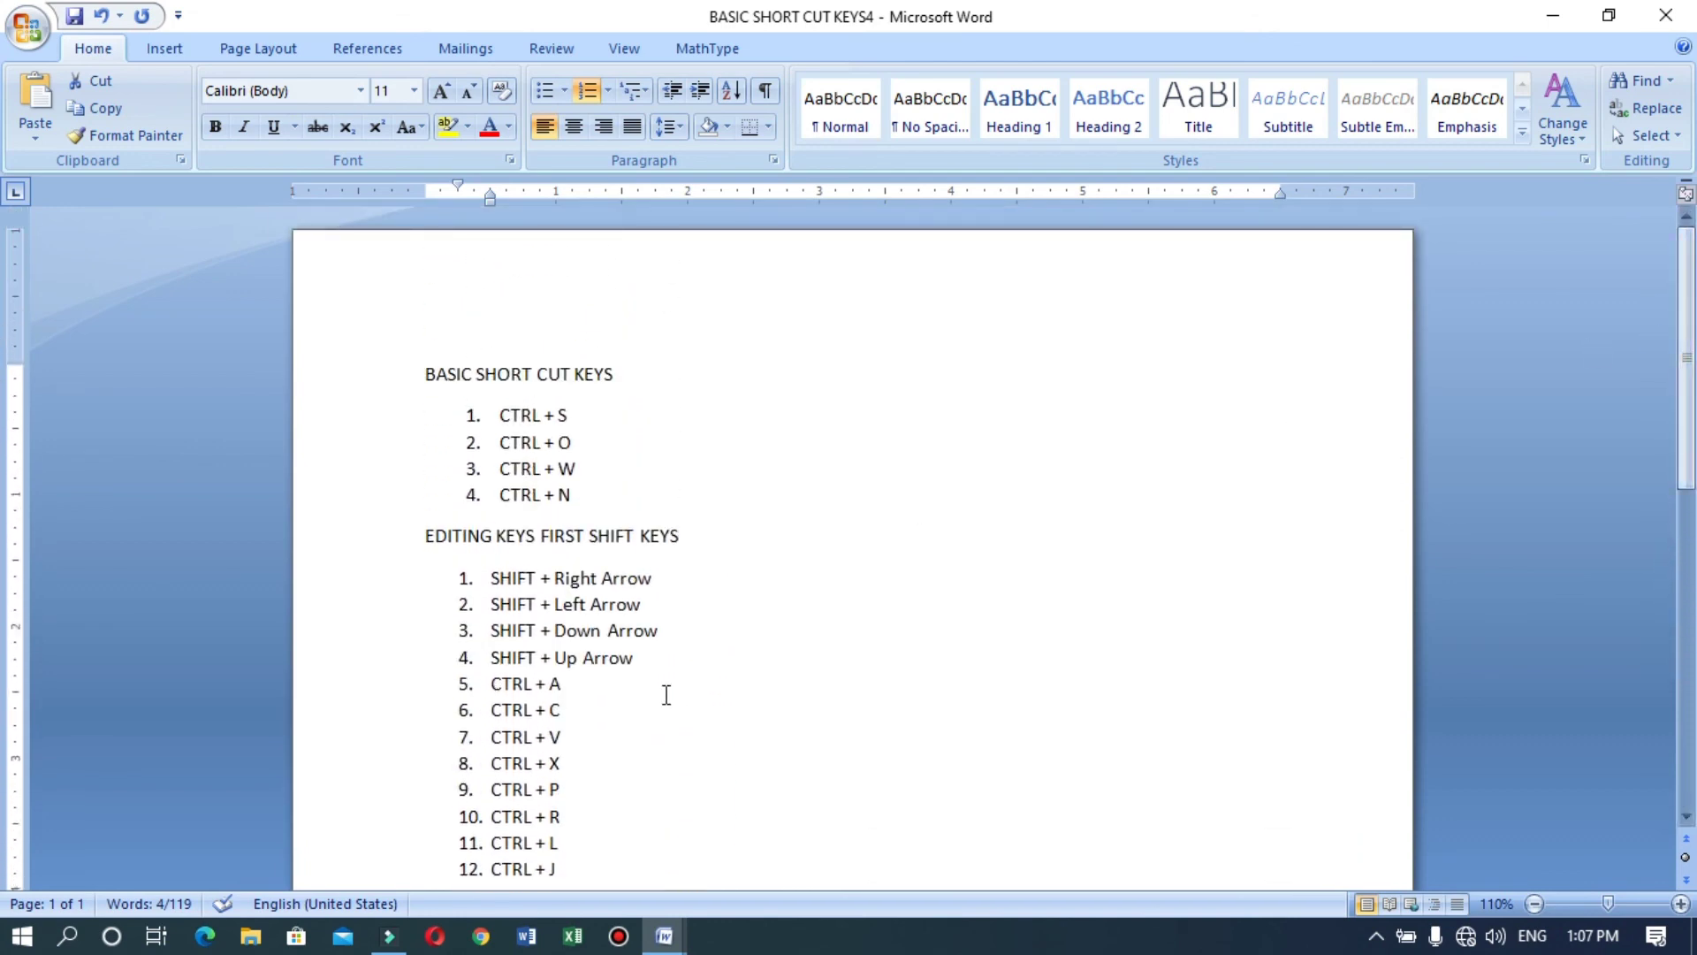